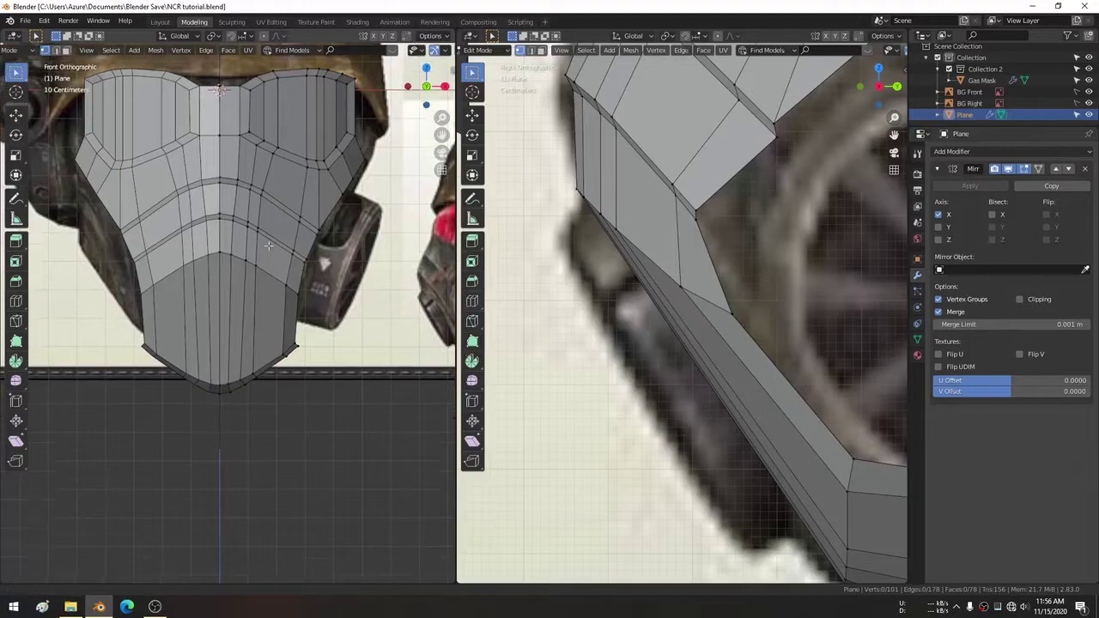
Frame the faceplate mesh in front and side views around the filter canister reference.
{"action": "scroll", "coordinate": [297, 284], "scroll_direction": "up", "scroll_amount": 1}
{"action": "scroll", "coordinate": [295, 258], "scroll_direction": "up", "scroll_amount": 1}
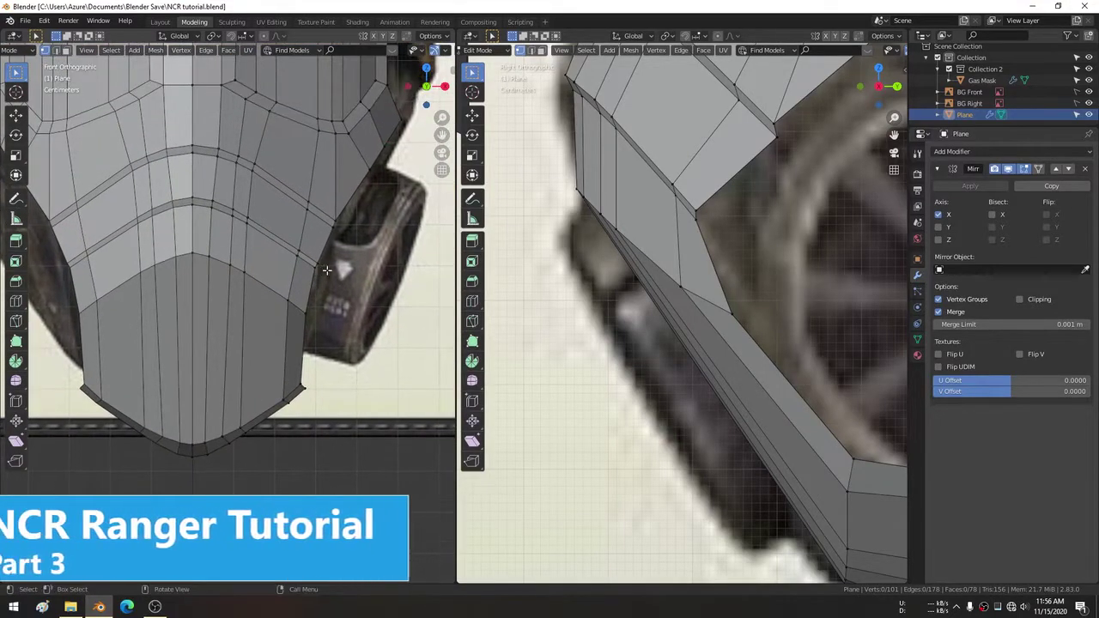
{"action": "middle_click_drag", "start_coordinate": [356, 286], "coordinate": [296, 300]}
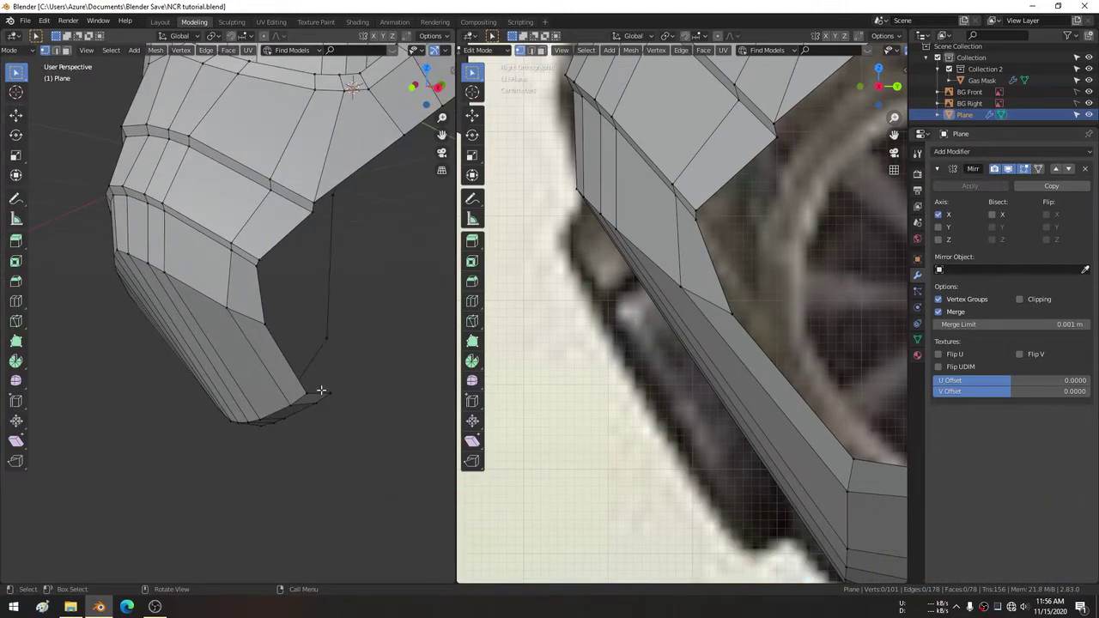
{"action": "middle_click_drag", "start_coordinate": [321, 390], "coordinate": [289, 283]}
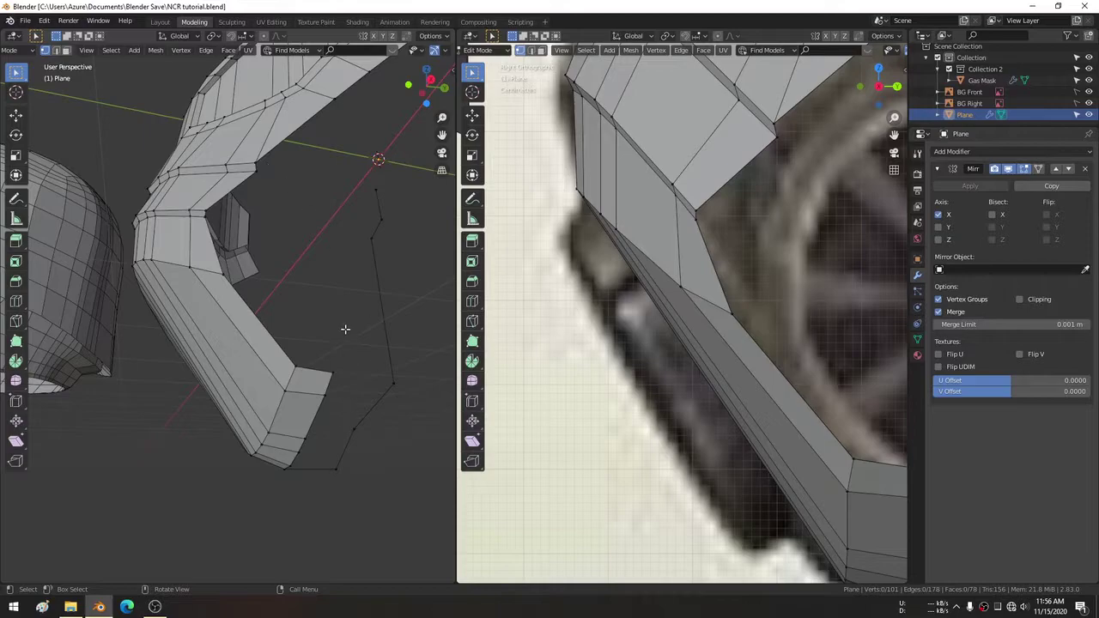
{"action": "scroll", "coordinate": [345, 329], "scroll_direction": "down", "scroll_amount": 3}
{"action": "scroll", "coordinate": [686, 240], "scroll_direction": "down", "scroll_amount": 1}
{"action": "scroll", "coordinate": [686, 240], "scroll_direction": "down", "scroll_amount": 1}
{"action": "scroll", "coordinate": [687, 241], "scroll_direction": "down", "scroll_amount": 1}
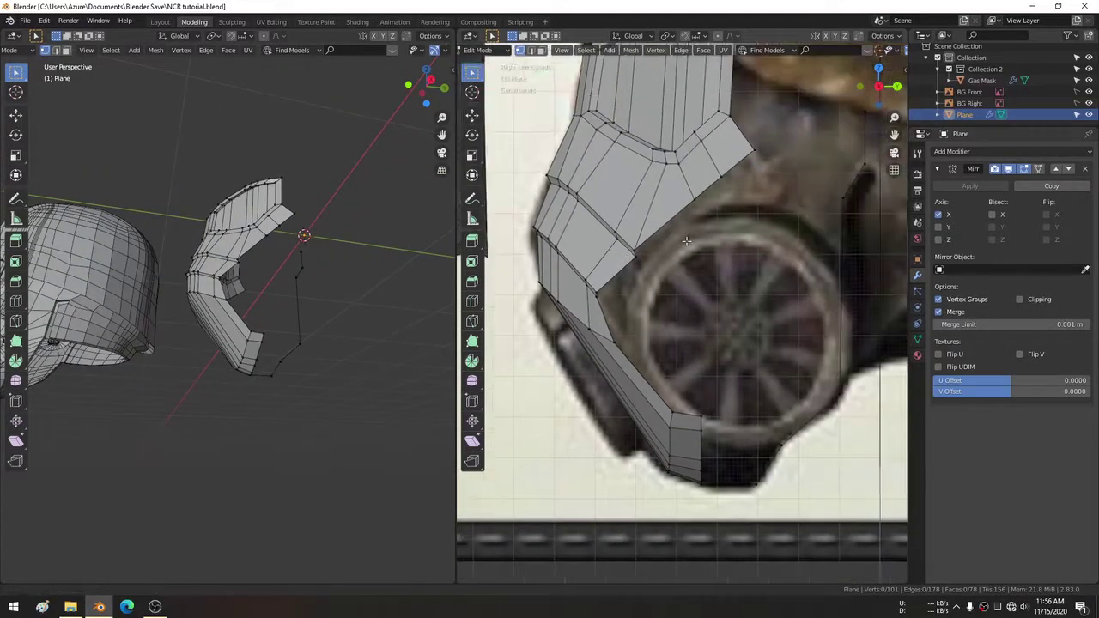
{"action": "middle_click_drag", "start_coordinate": [686, 241], "coordinate": [656, 258], "text": "shift"}
{"action": "middle_click_drag", "start_coordinate": [829, 143], "coordinate": [748, 151], "text": "shift"}
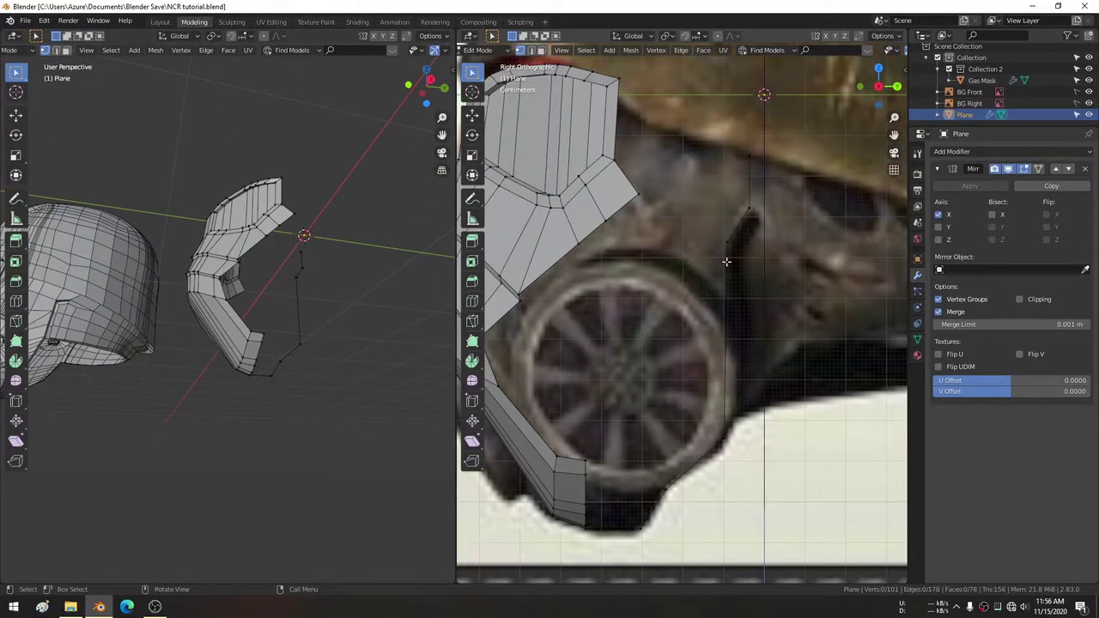
{"action": "scroll", "coordinate": [711, 325], "scroll_direction": "down", "scroll_amount": 3}
{"action": "scroll", "coordinate": [682, 335], "scroll_direction": "down", "scroll_amount": 1}
{"action": "scroll", "coordinate": [708, 292], "scroll_direction": "up", "scroll_amount": 1}
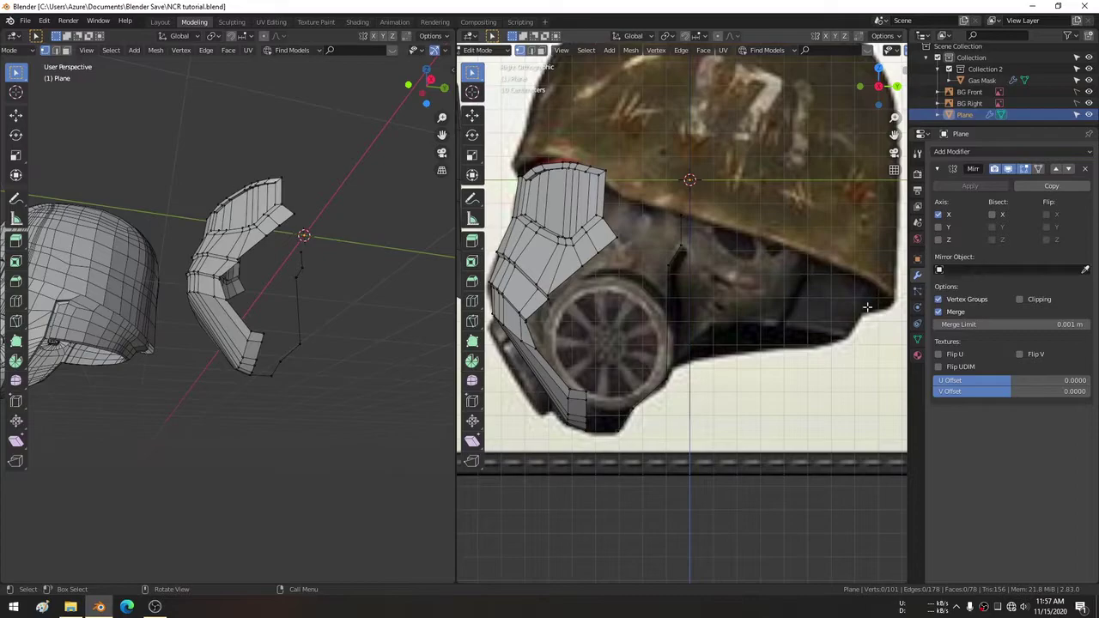
{"action": "scroll", "coordinate": [736, 251], "scroll_direction": "down", "scroll_amount": 4}
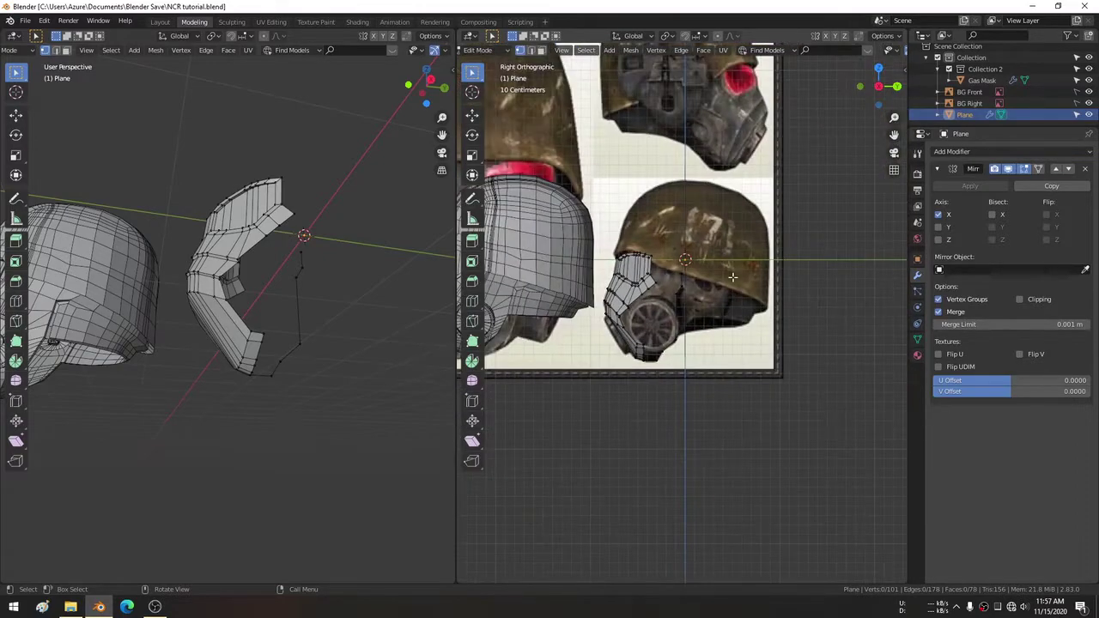
{"action": "scroll", "coordinate": [670, 236], "scroll_direction": "up", "scroll_amount": 2}
{"action": "scroll", "coordinate": [687, 249], "scroll_direction": "up", "scroll_amount": 1}
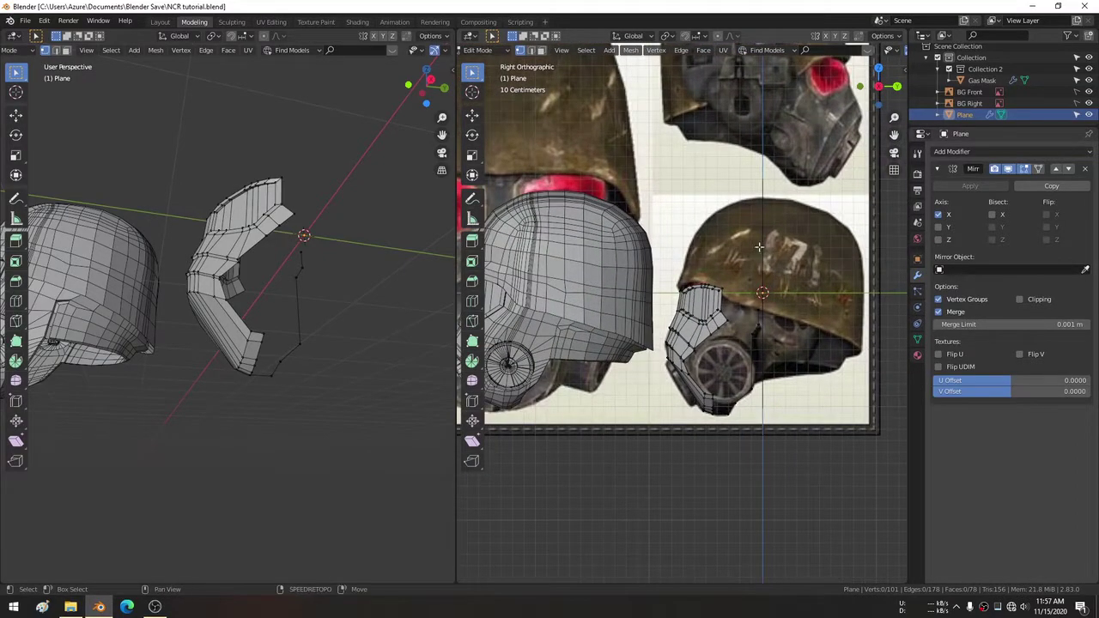
{"action": "scroll", "coordinate": [705, 261], "scroll_direction": "down", "scroll_amount": 1}
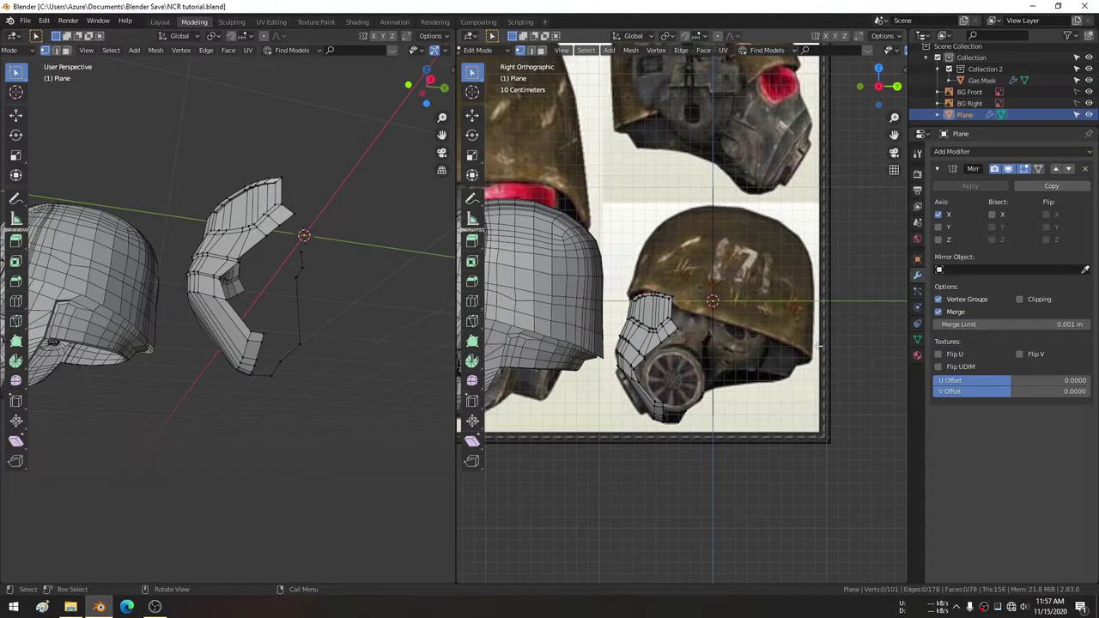
{"action": "middle_click_drag", "start_coordinate": [712, 165], "coordinate": [738, 279], "text": "shift"}
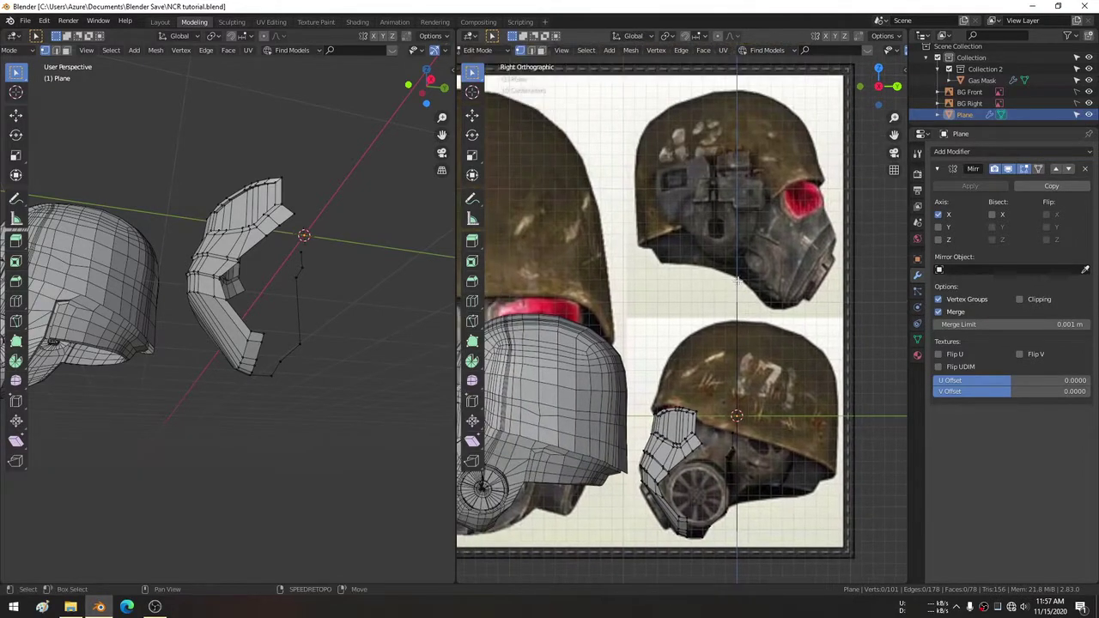
{"action": "key", "text": "KP_Decimal"}
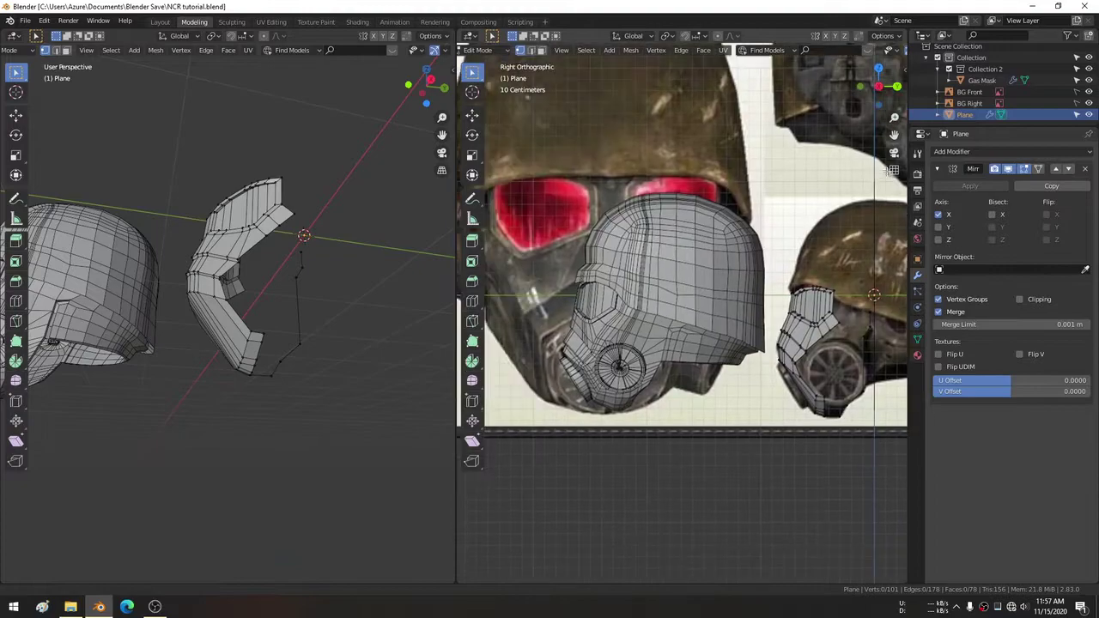
{"action": "key", "text": "KP_1"}
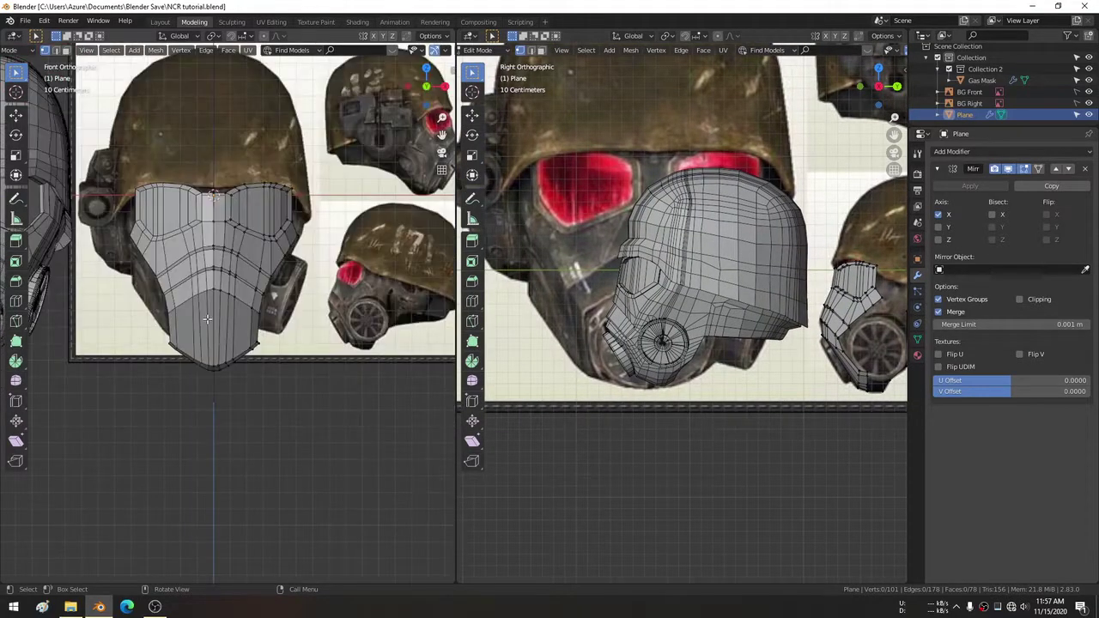
{"action": "key", "text": "KP_Decimal"}
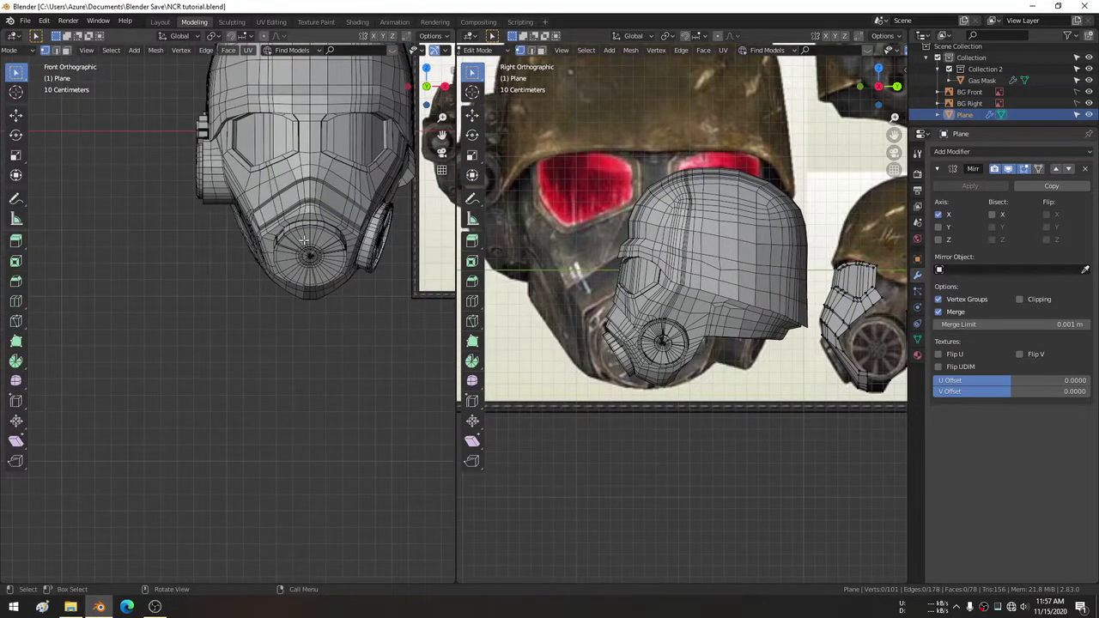
{"action": "mouse_move", "coordinate": [204, 129]}
{"action": "middle_mouse_down", "text": "shift"}
{"action": "mouse_move", "coordinate": [160, 209]}
{"action": "mouse_move", "coordinate": [126, 240]}
{"action": "middle_mouse_up", "text": "shift"}
{"action": "middle_click_drag", "start_coordinate": [537, 176], "coordinate": [699, 197], "text": "shift"}
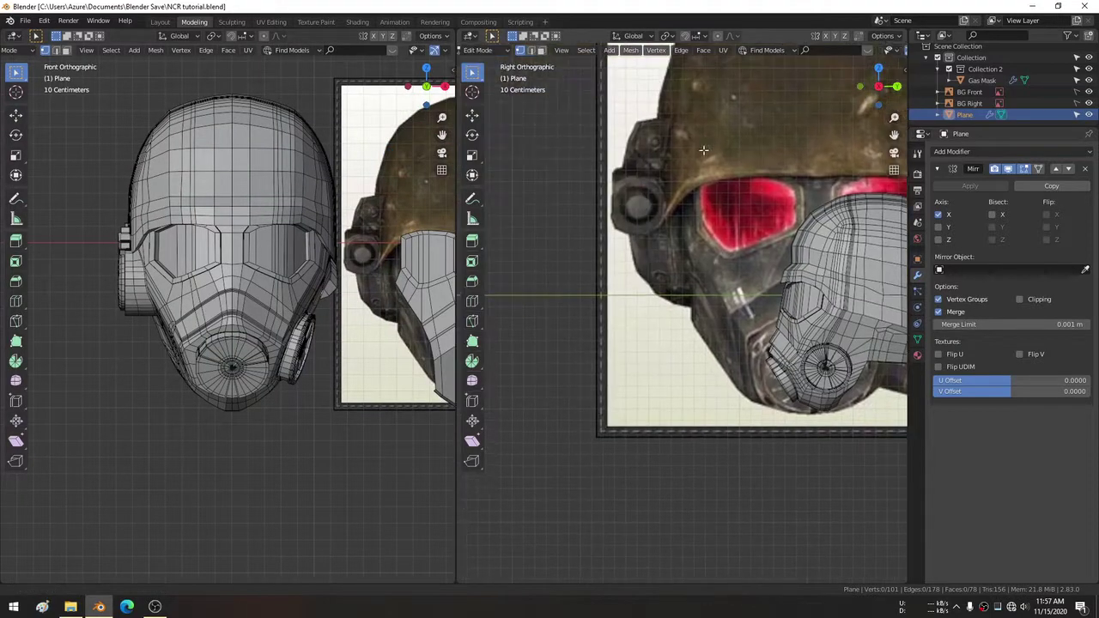
{"action": "key", "text": "KP_Decimal"}
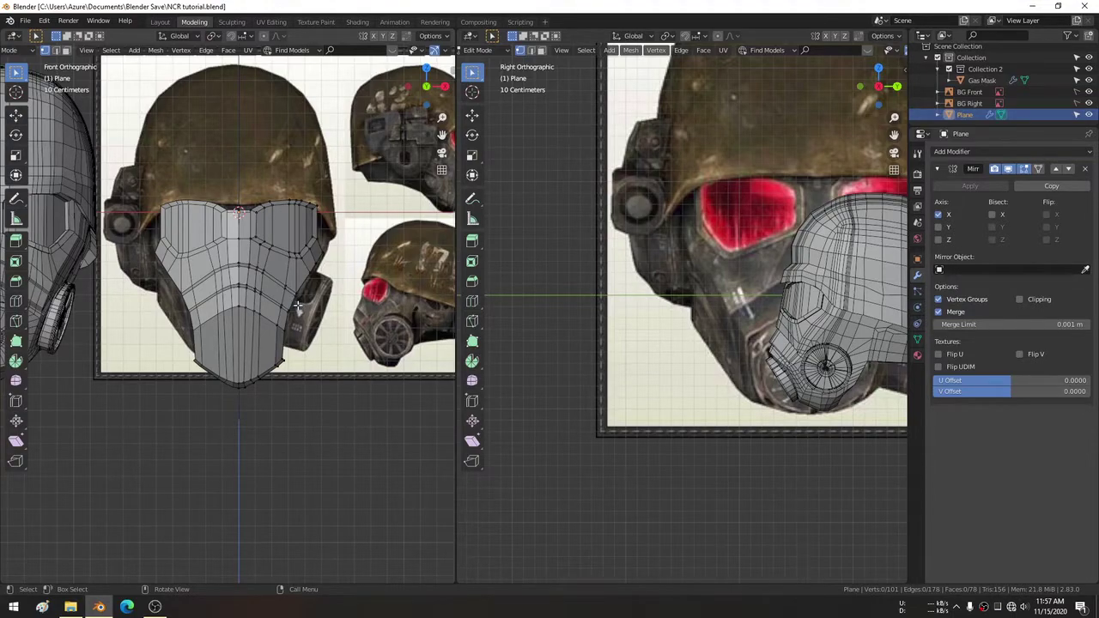
{"action": "scroll", "coordinate": [297, 297], "scroll_direction": "up", "scroll_amount": 4}
{"action": "scroll", "coordinate": [298, 283], "scroll_direction": "down", "scroll_amount": 2, "text": "ctrl"}
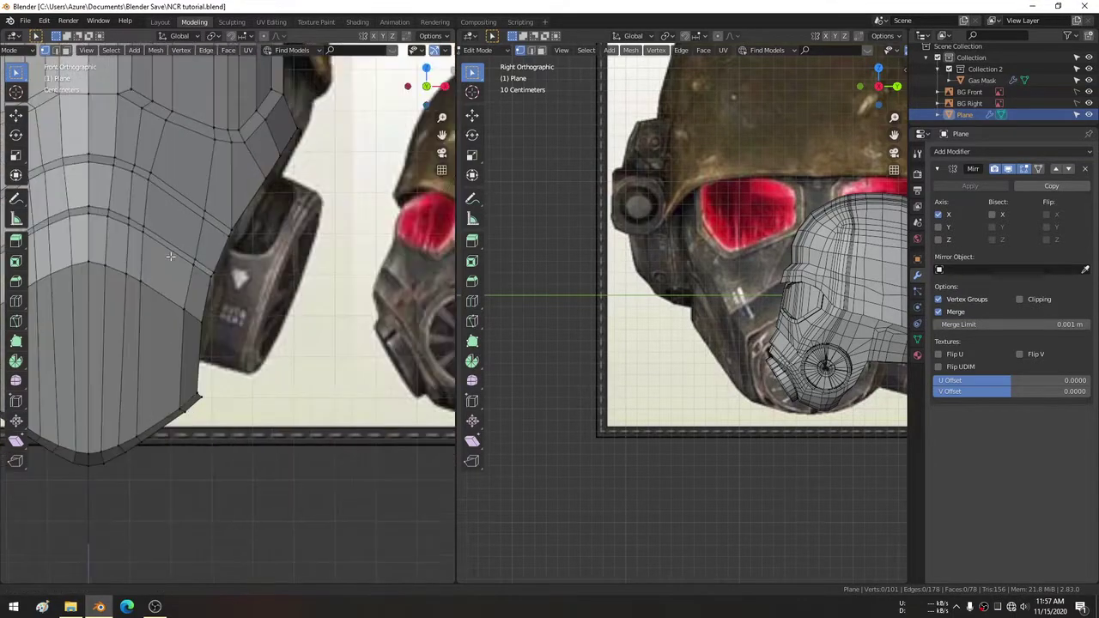
{"action": "scroll", "coordinate": [232, 305], "scroll_direction": "up", "scroll_amount": 4}
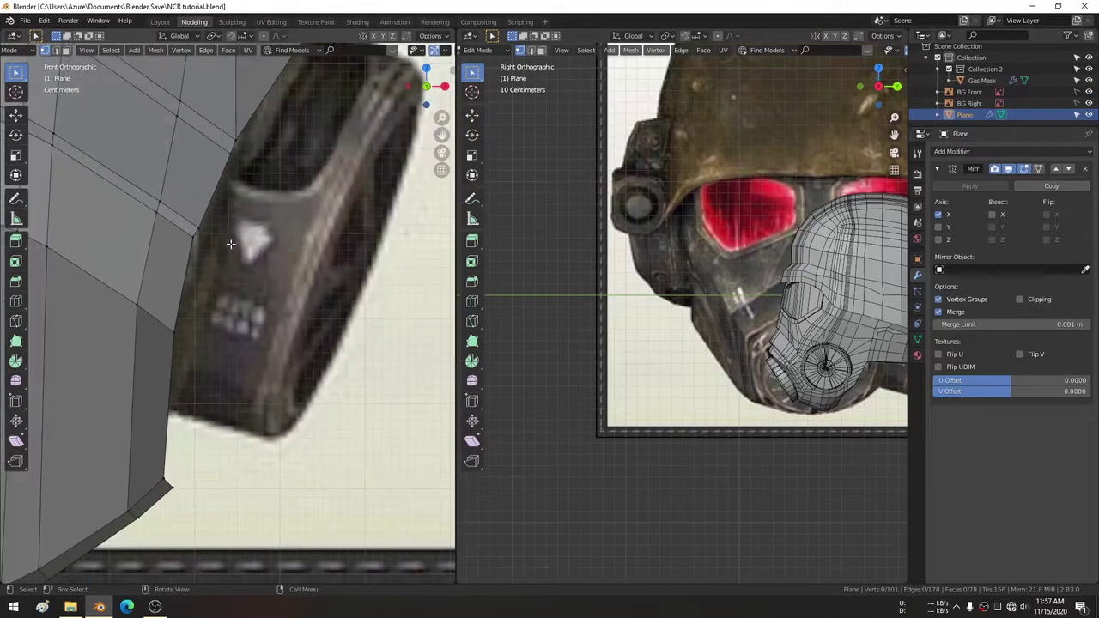
{"action": "mouse_move", "coordinate": [730, 346]}
{"action": "middle_mouse_down", "text": "shift"}
{"action": "mouse_move", "coordinate": [540, 328]}
{"action": "mouse_move", "coordinate": [352, 414]}
{"action": "middle_mouse_up", "text": "shift"}
{"action": "scroll", "coordinate": [601, 344], "scroll_direction": "up", "scroll_amount": 3}
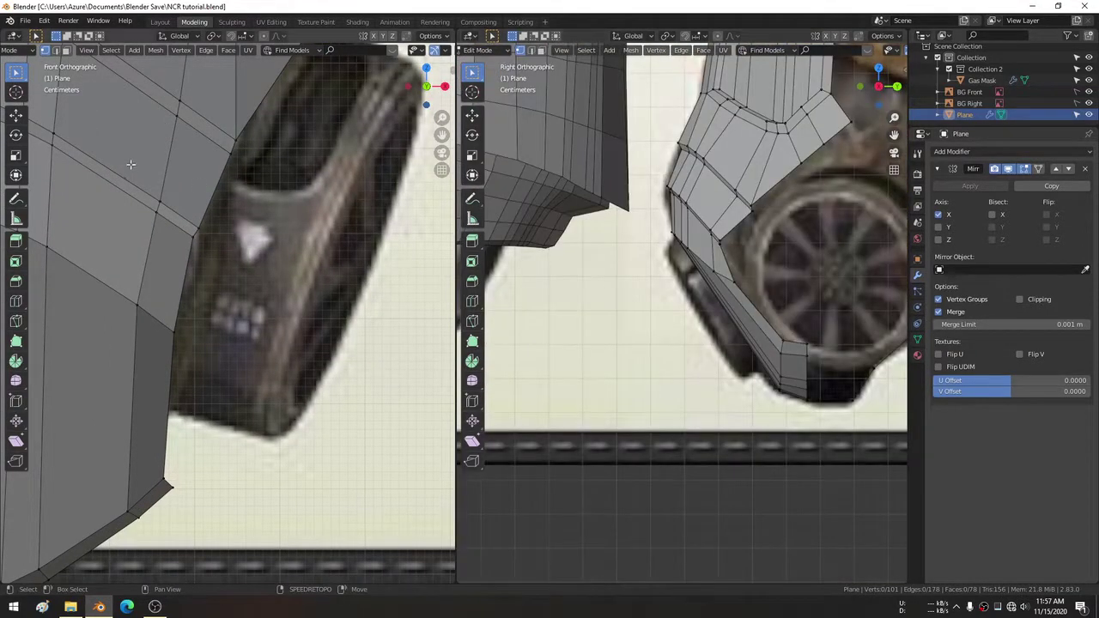
{"action": "middle_click_drag", "start_coordinate": [194, 192], "coordinate": [317, 126], "text": "shift"}
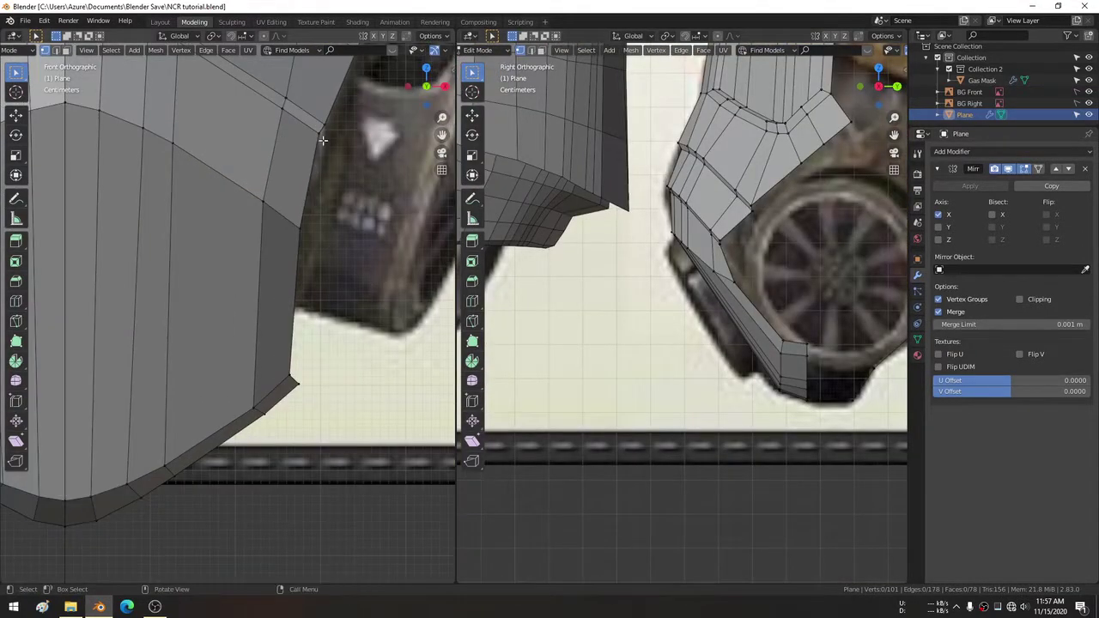
Extrude new vertices from the edge vertex down beside the filter toward the lower corner.
{"action": "left_click", "coordinate": [321, 131]}
{"action": "key", "text": "e"}
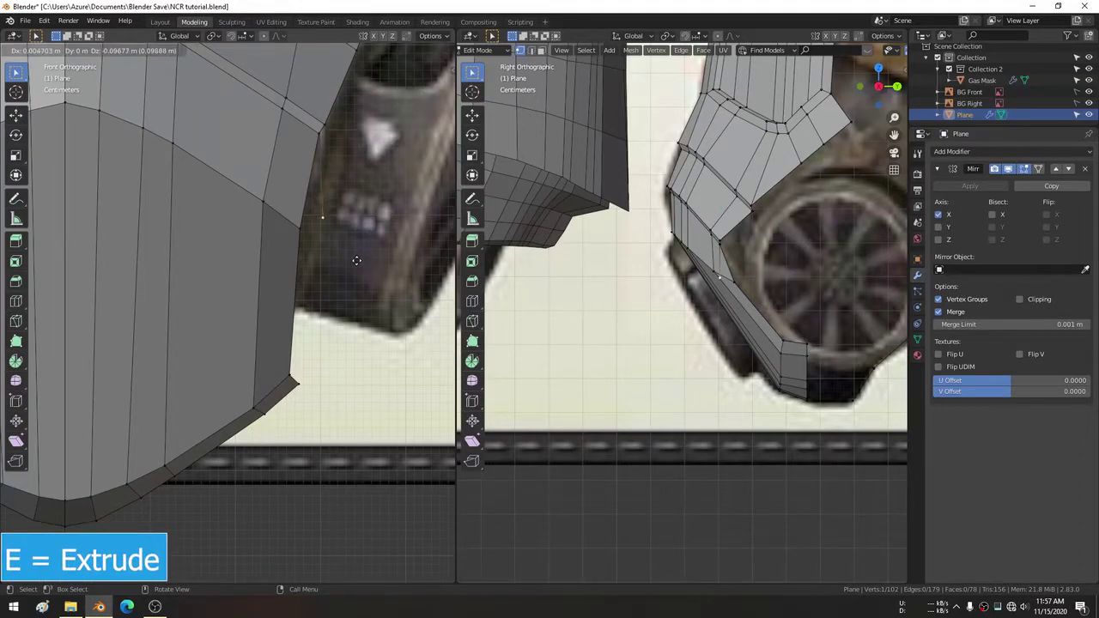
{"action": "left_click", "coordinate": [362, 267]}
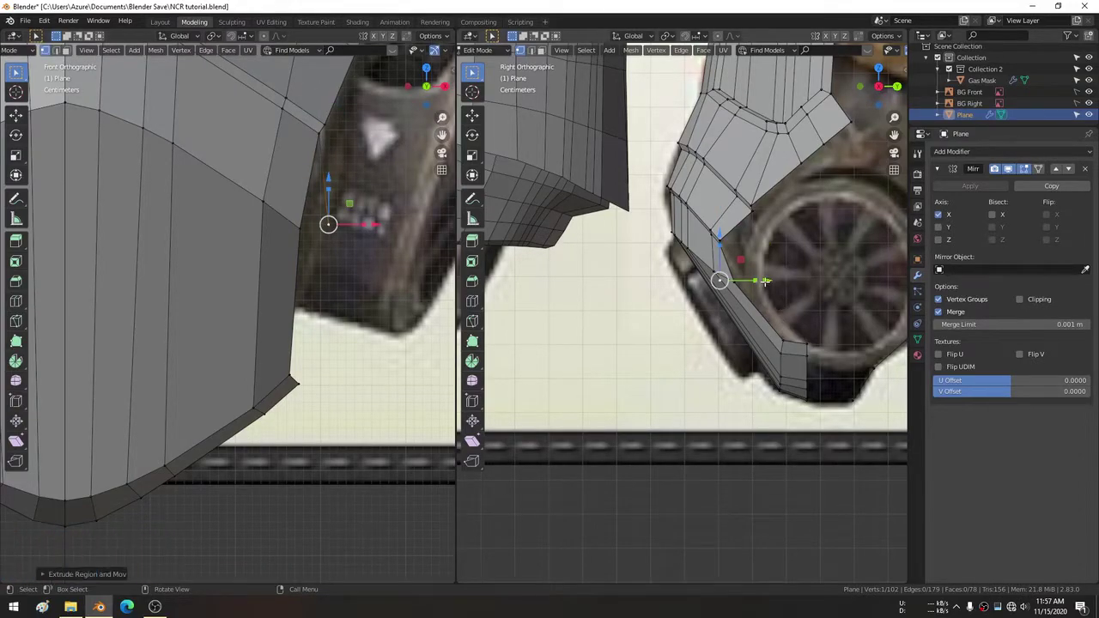
{"action": "key", "text": "e"}
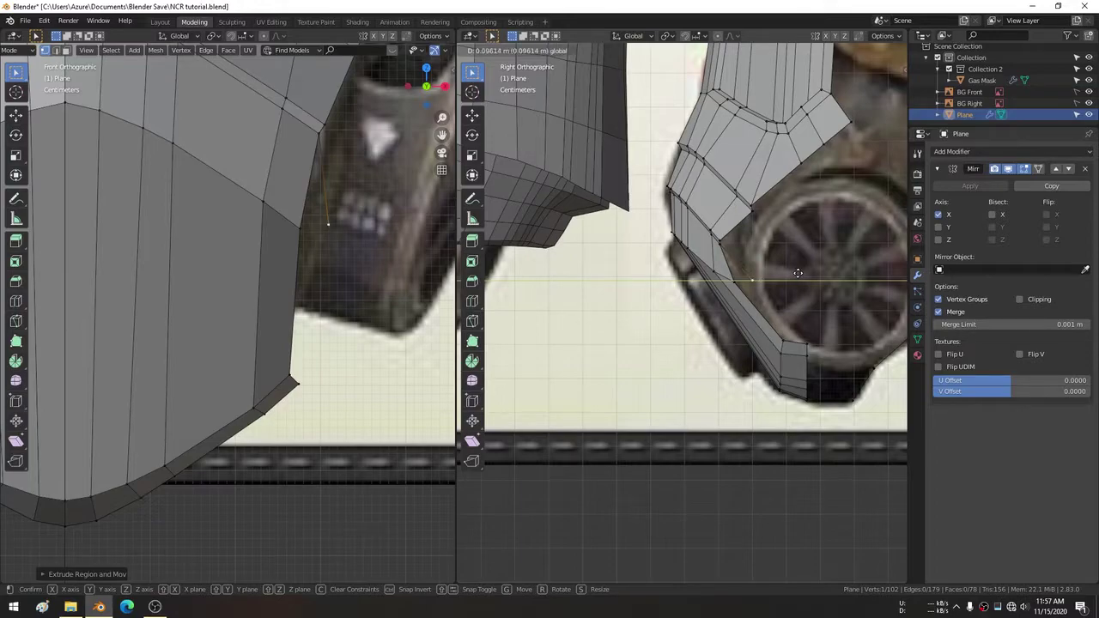
{"action": "left_click", "coordinate": [798, 273]}
{"action": "key", "text": "e"}
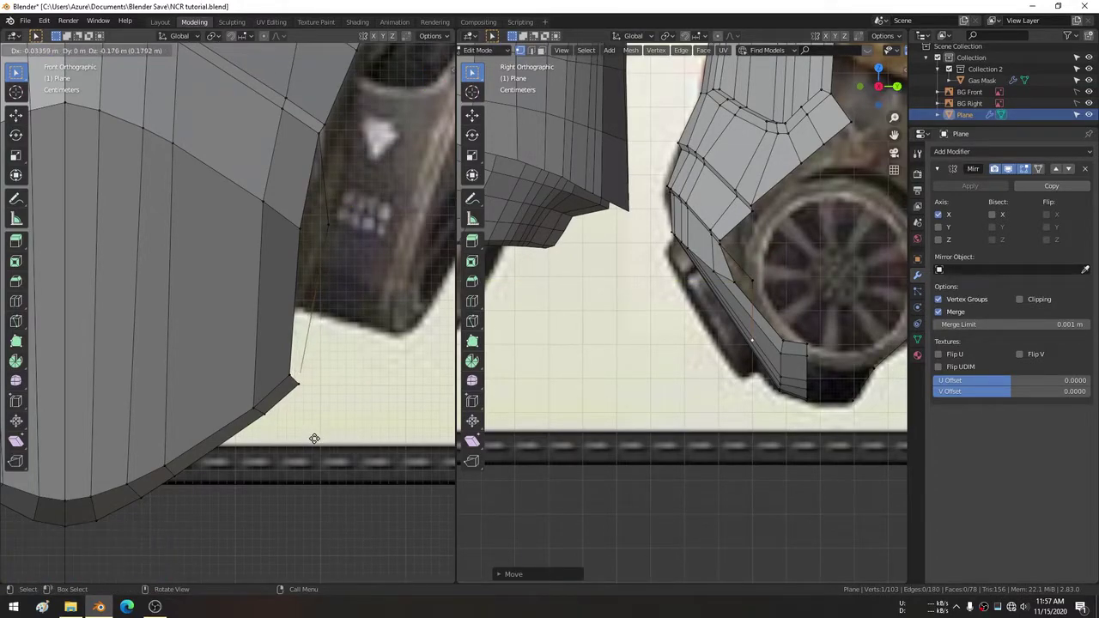
{"action": "left_click", "coordinate": [312, 441]}
Slide the last vertex along Y to match the side reference outline.
{"action": "scroll", "coordinate": [666, 332], "scroll_direction": "up", "scroll_amount": 2}
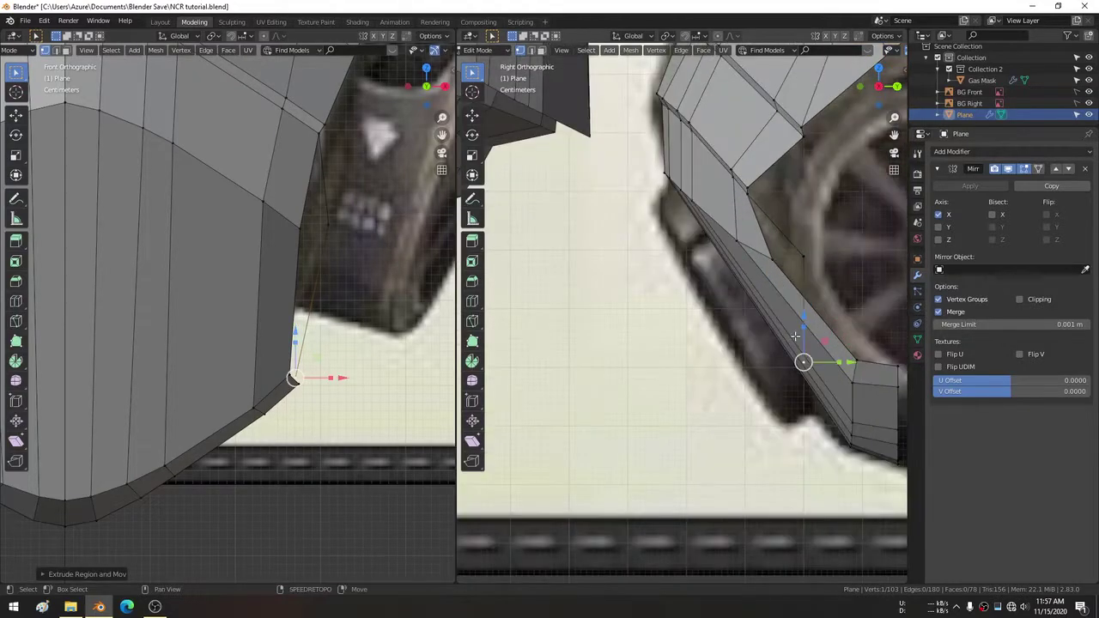
{"action": "scroll", "coordinate": [667, 332], "scroll_direction": "up", "scroll_amount": 2}
{"action": "key", "text": "g"}
{"action": "key", "text": "y"}
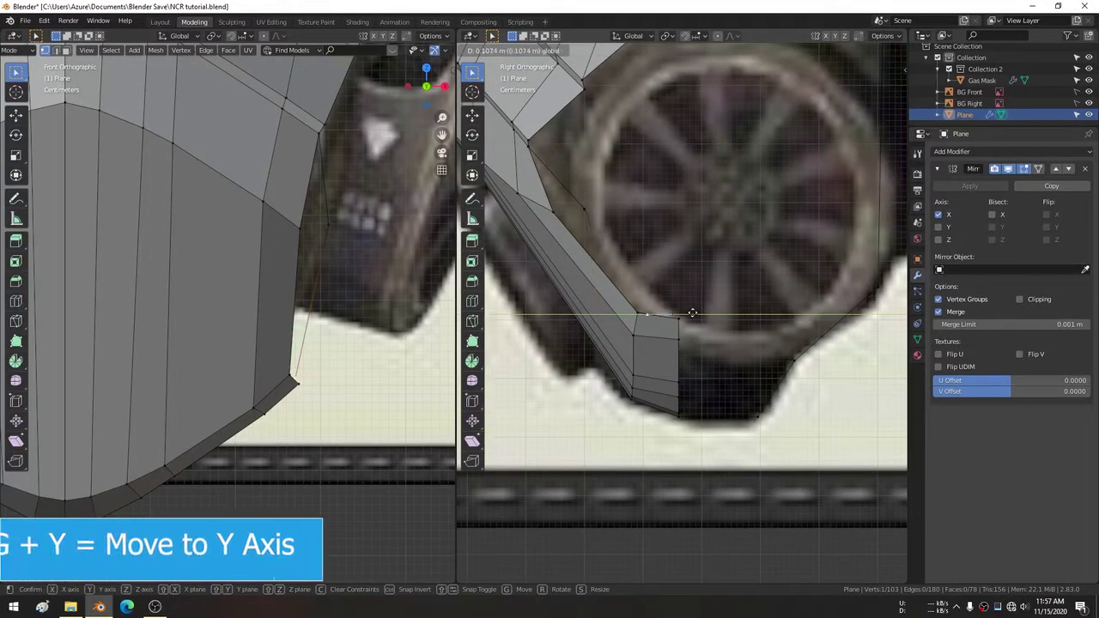
{"action": "left_click", "coordinate": [693, 313]}
{"action": "scroll", "coordinate": [645, 312], "scroll_direction": "down", "scroll_amount": 2}
{"action": "scroll", "coordinate": [642, 312], "scroll_direction": "up", "scroll_amount": 1}
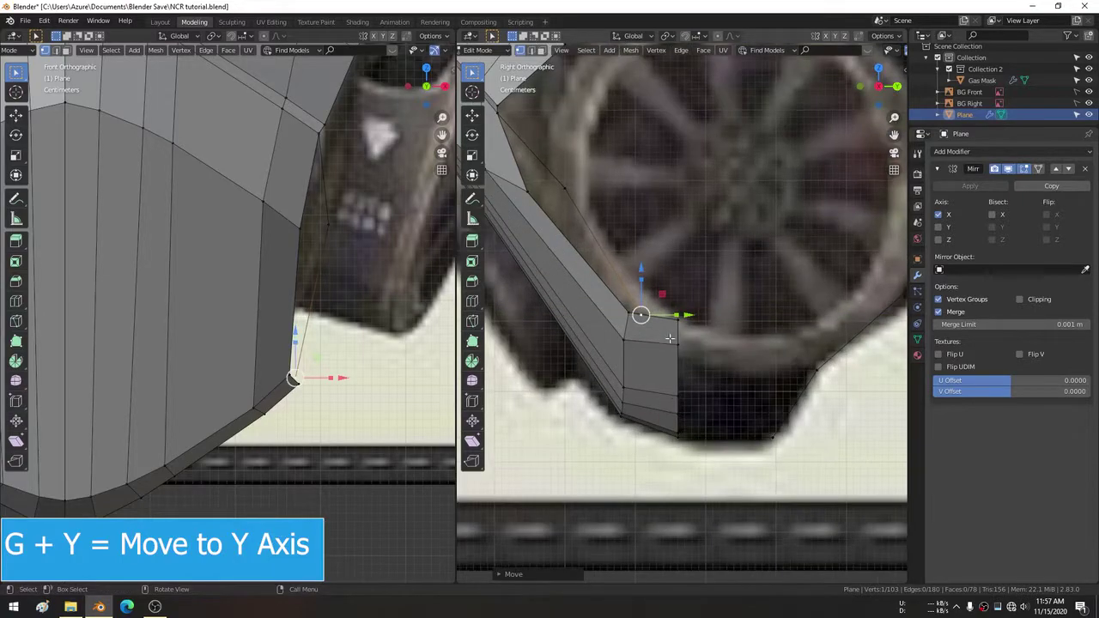
{"action": "scroll", "coordinate": [662, 290], "scroll_direction": "up", "scroll_amount": 2}
Add an edge loop across the new lower strip.
{"action": "key", "text": "ctrl+r"}
{"action": "left_click", "coordinate": [664, 303]}
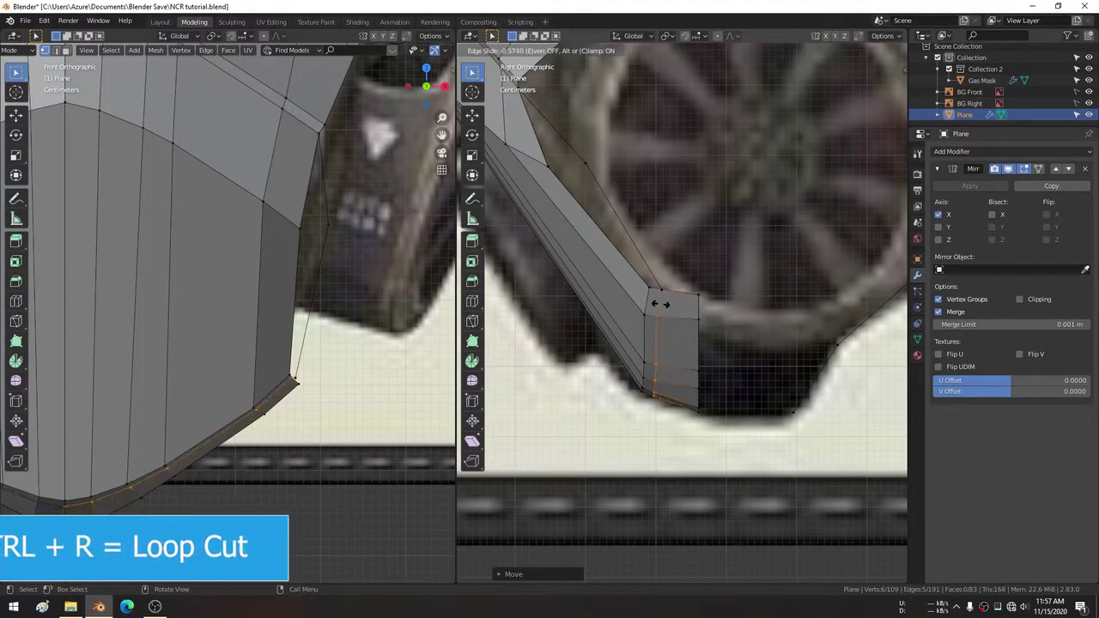
{"action": "left_click", "coordinate": [663, 305]}
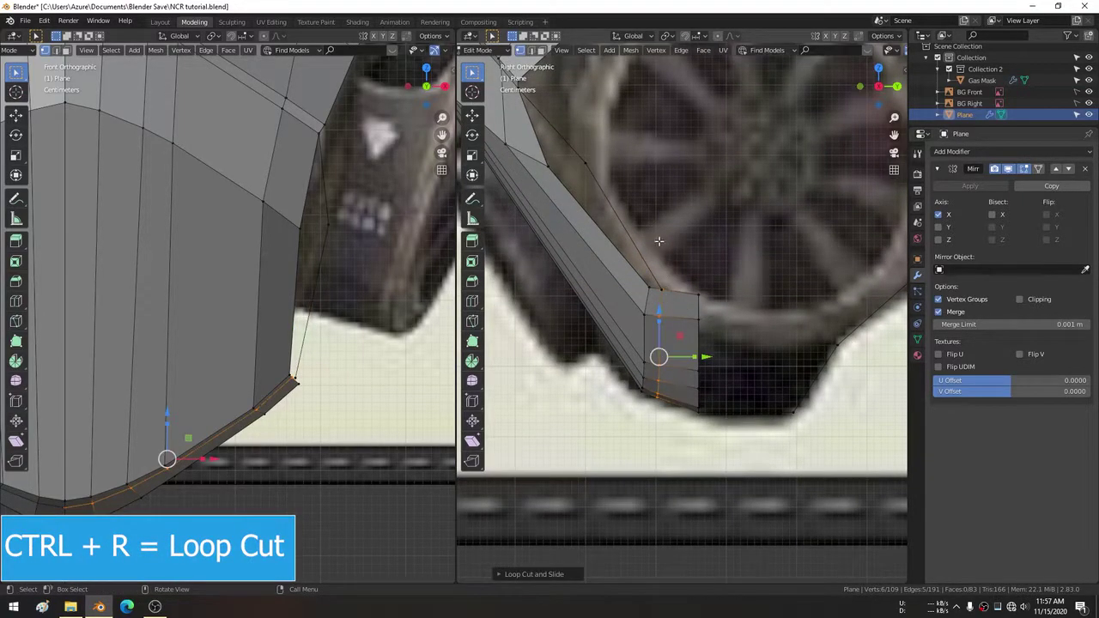
{"action": "mouse_move", "coordinate": [663, 305]}
{"action": "middle_mouse_down"}
{"action": "mouse_move", "coordinate": [628, 311]}
{"action": "mouse_move", "coordinate": [610, 378]}
{"action": "mouse_move", "coordinate": [677, 297]}
{"action": "middle_mouse_up"}
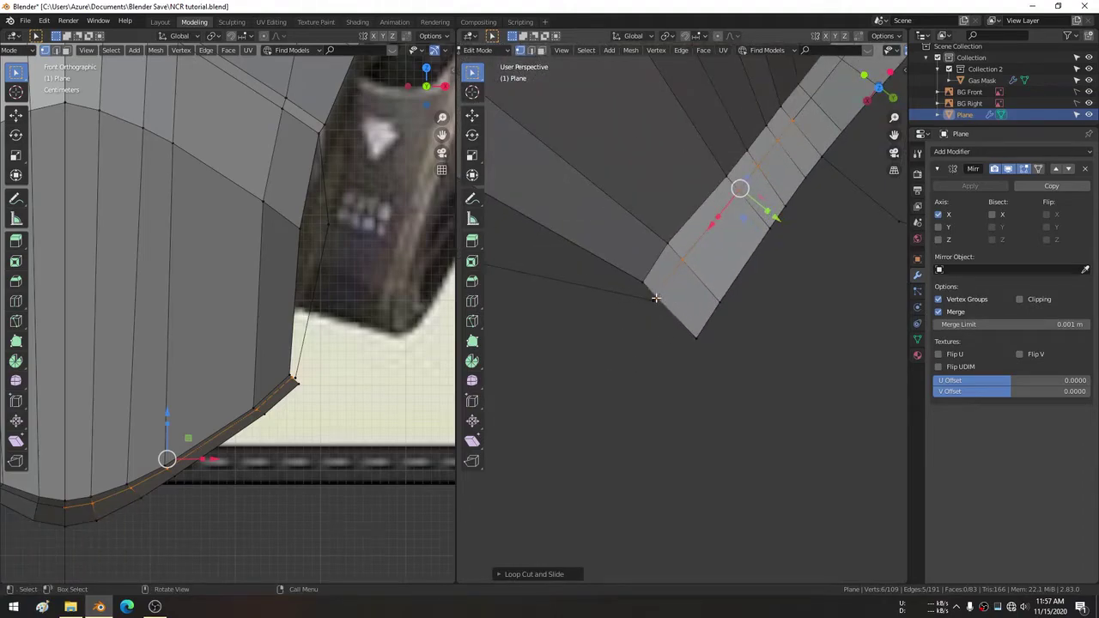
Merge two stray vertices on the new loop at the first vertex.
{"action": "left_click", "coordinate": [656, 297]}
{"action": "left_click", "coordinate": [654, 300], "text": "shift"}
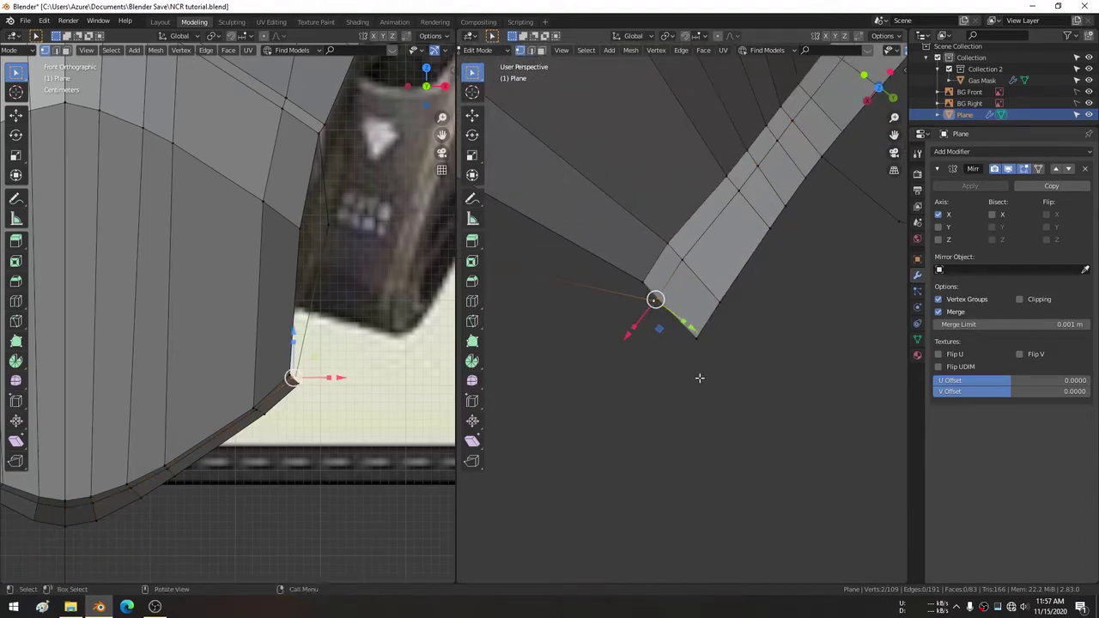
{"action": "key", "text": "m"}
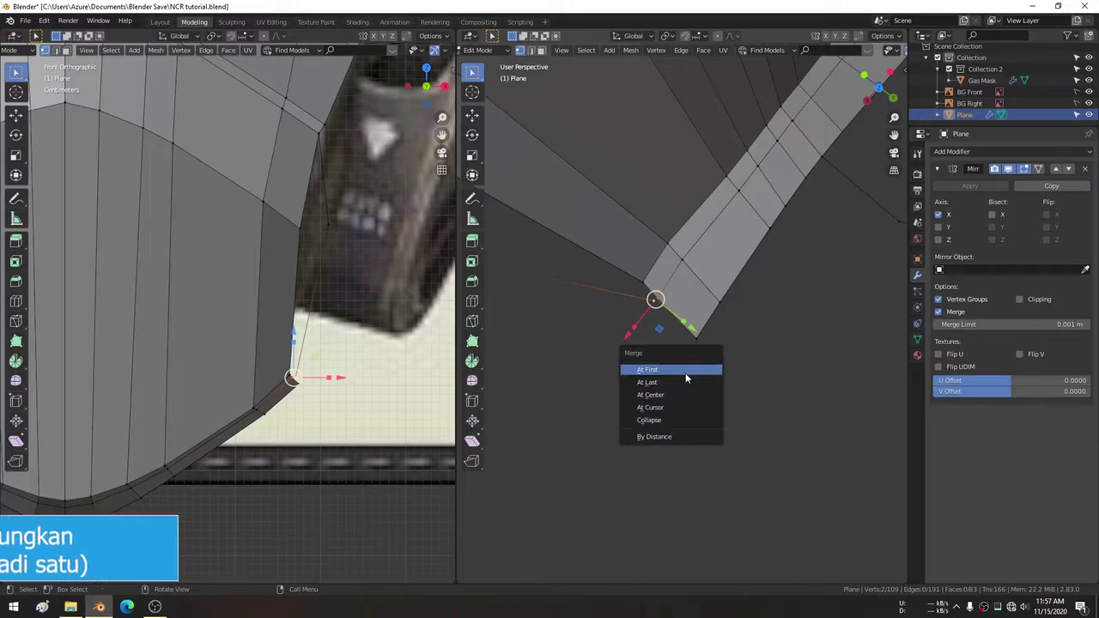
{"action": "left_click", "coordinate": [674, 370]}
Fill a face between the selected vertices to close the side gap.
{"action": "mouse_move", "coordinate": [631, 317]}
{"action": "middle_mouse_down"}
{"action": "mouse_move", "coordinate": [662, 231]}
{"action": "mouse_move", "coordinate": [631, 165]}
{"action": "mouse_move", "coordinate": [642, 249]}
{"action": "middle_mouse_up"}
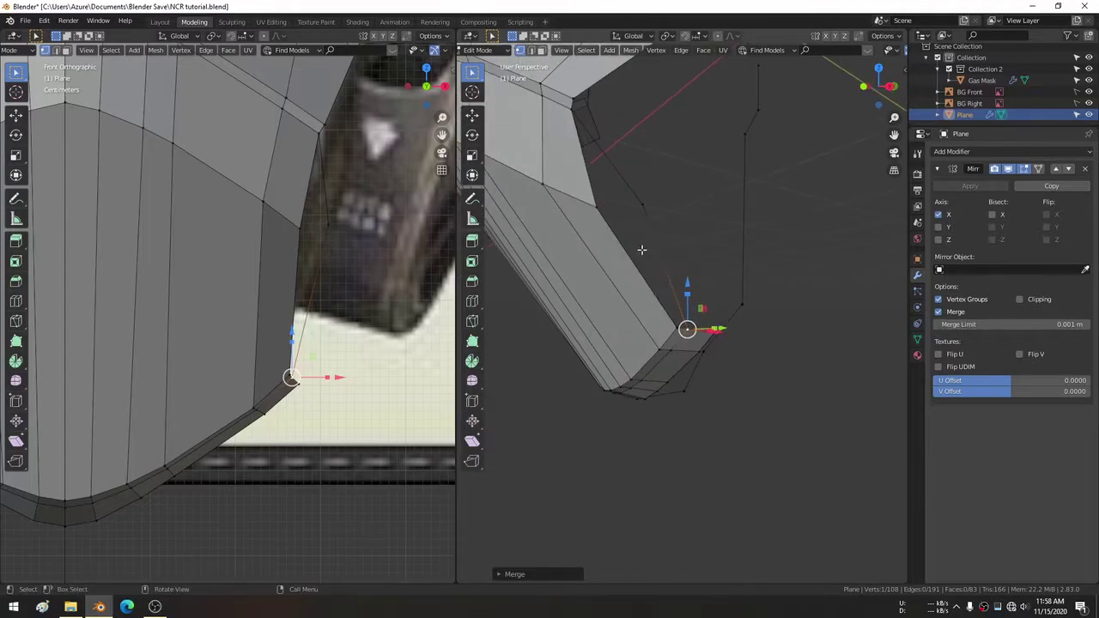
{"action": "left_click", "coordinate": [642, 206], "text": "shift"}
{"action": "key", "text": "f"}
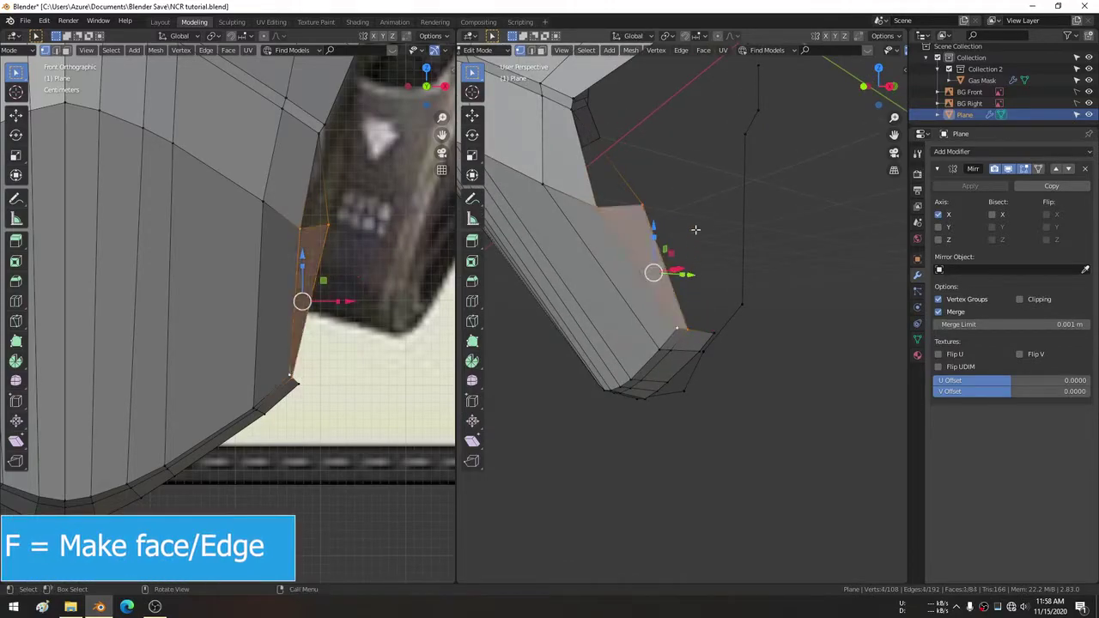
Select the edge and adjacent face, then cut another edge loop across the mesh.
{"action": "middle_click_drag", "start_coordinate": [696, 229], "coordinate": [724, 252]}
{"action": "left_click", "coordinate": [724, 253]}
{"action": "left_click", "coordinate": [634, 215]}
{"action": "left_click", "coordinate": [650, 307], "text": "shift"}
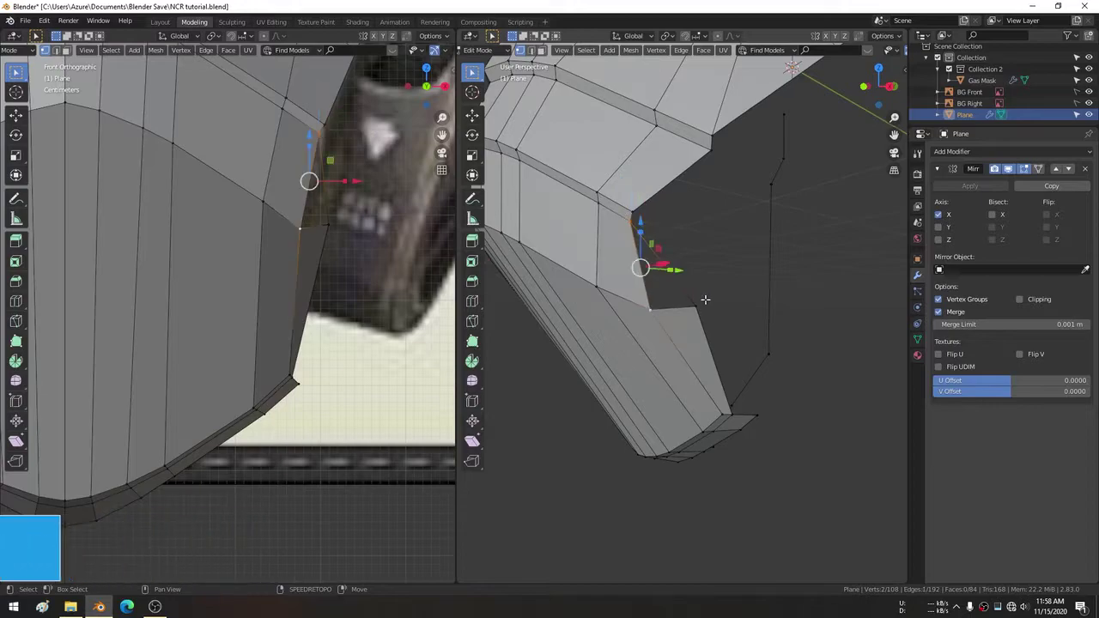
{"action": "left_click", "coordinate": [696, 306], "text": "shift"}
{"action": "key", "text": "ctrl+r"}
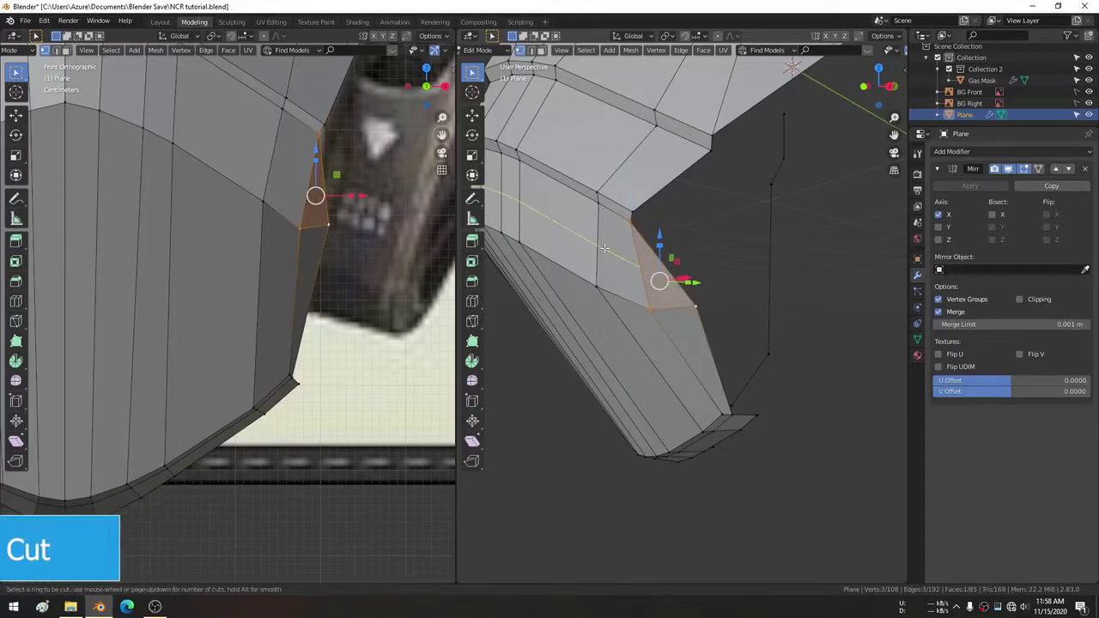
{"action": "left_click", "coordinate": [604, 248]}
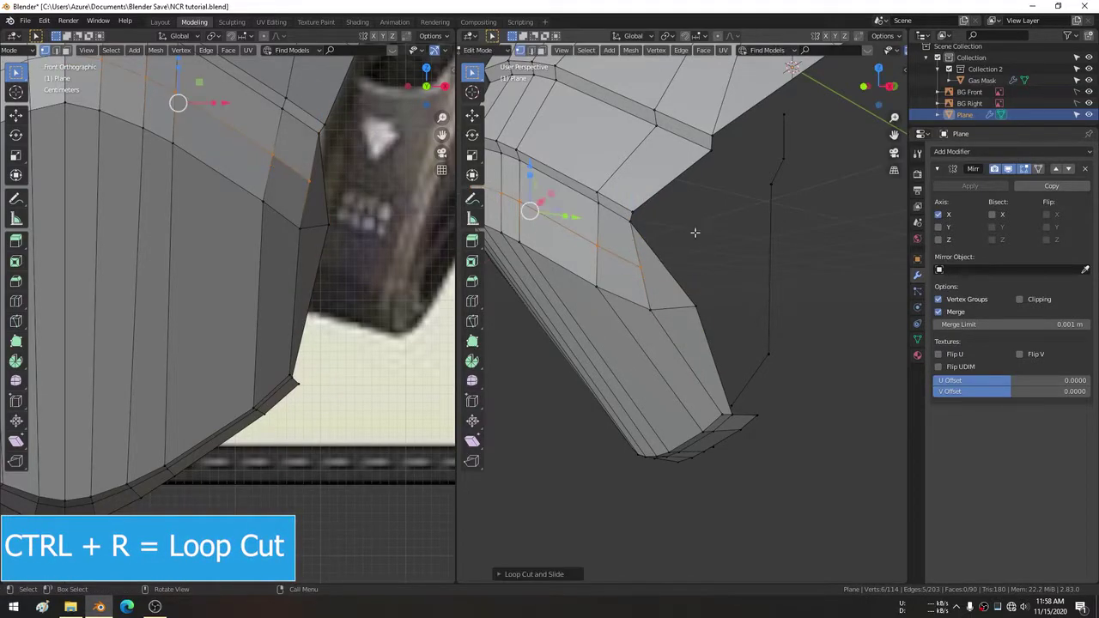
Move the new loop's side vertex along X to match the front reference.
{"action": "middle_click_drag", "start_coordinate": [695, 232], "coordinate": [730, 243]}
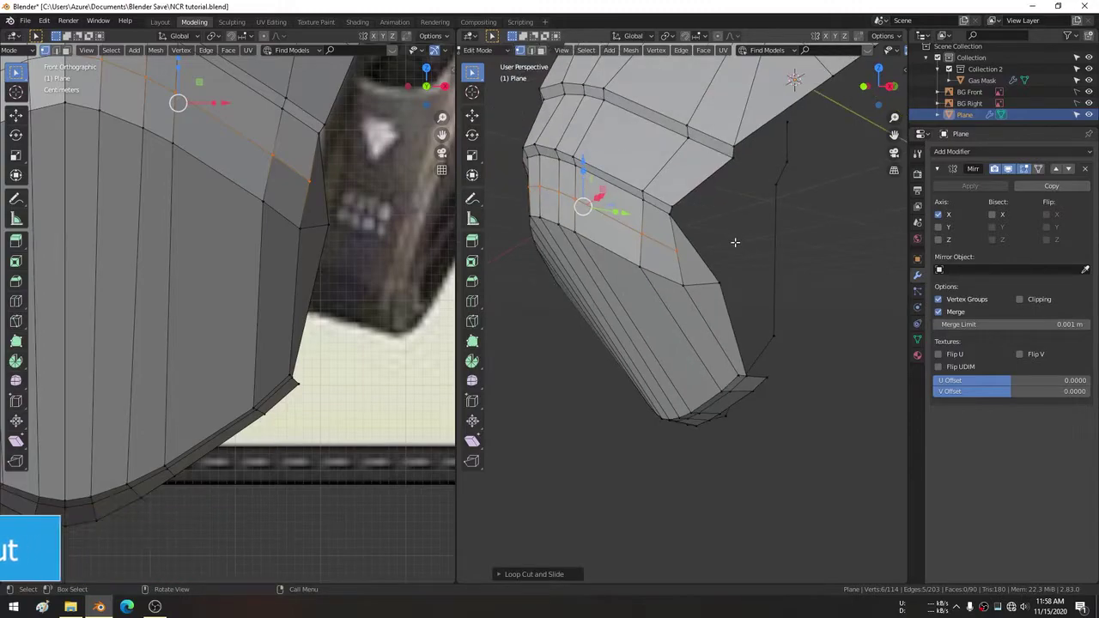
{"action": "scroll", "coordinate": [359, 229], "scroll_direction": "down", "scroll_amount": 3}
{"action": "middle_click_drag", "start_coordinate": [335, 275], "coordinate": [323, 240], "text": "shift"}
{"action": "left_click", "coordinate": [343, 226]}
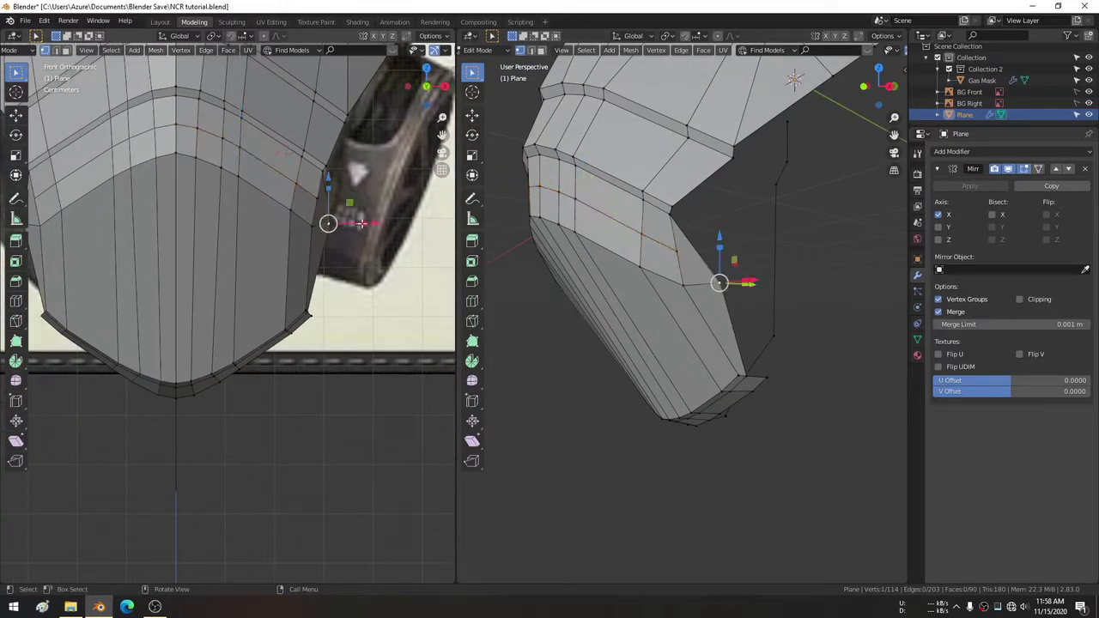
{"action": "key", "text": "g"}
{"action": "key", "text": "x"}
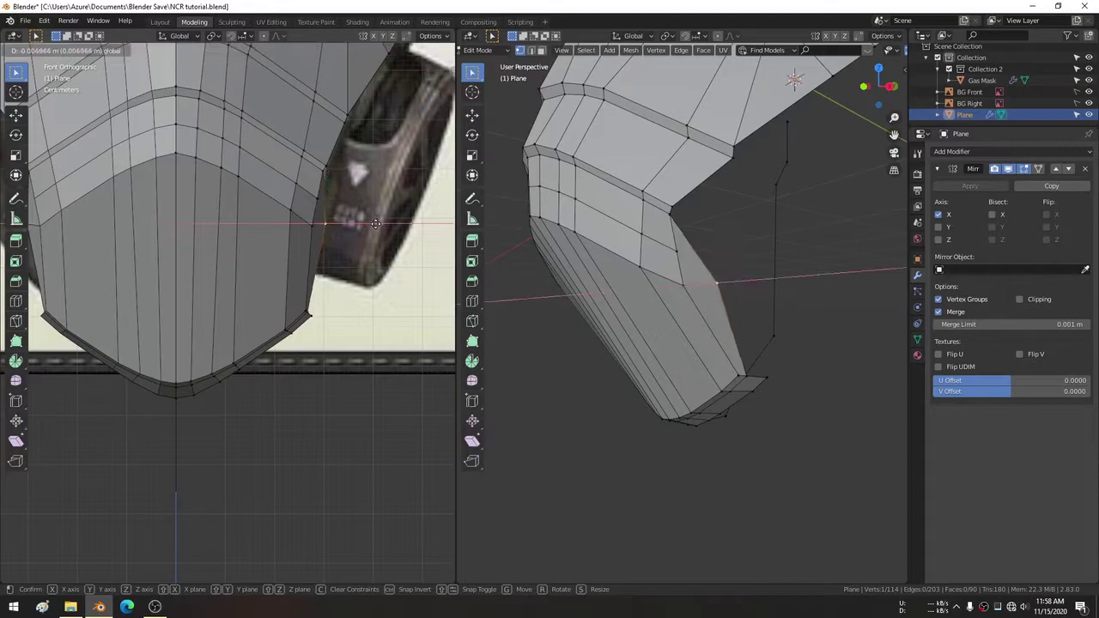
{"action": "left_click", "coordinate": [369, 224]}
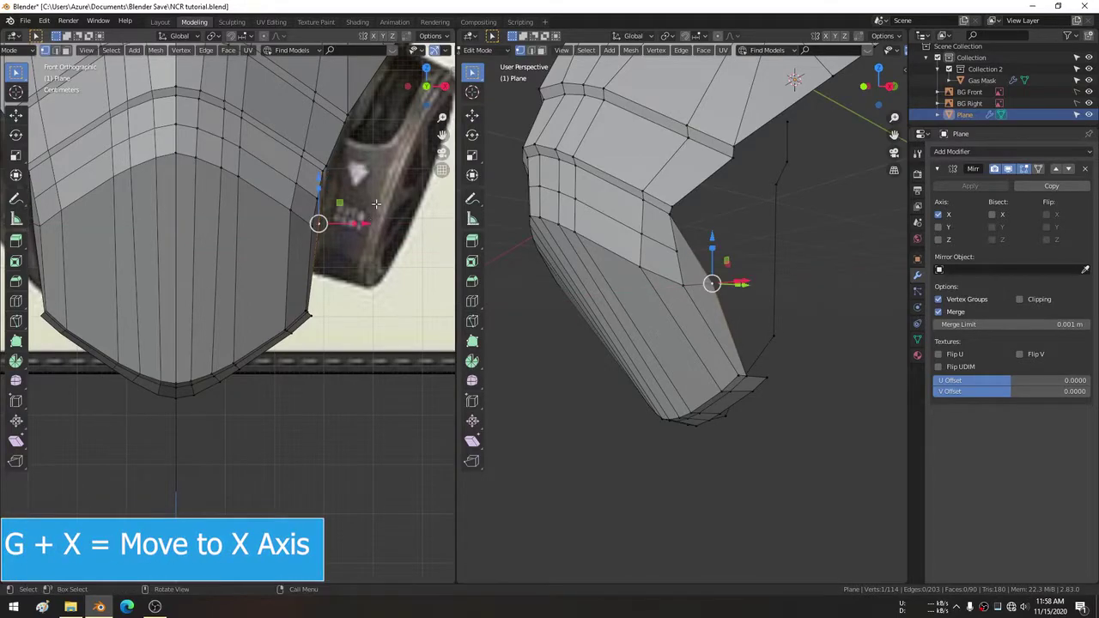
In the side orthographic view, reposition the vertex against the side reference.
{"action": "middle_click_drag", "start_coordinate": [375, 204], "coordinate": [368, 242], "text": "shift"}
{"action": "key", "text": "KP_3"}
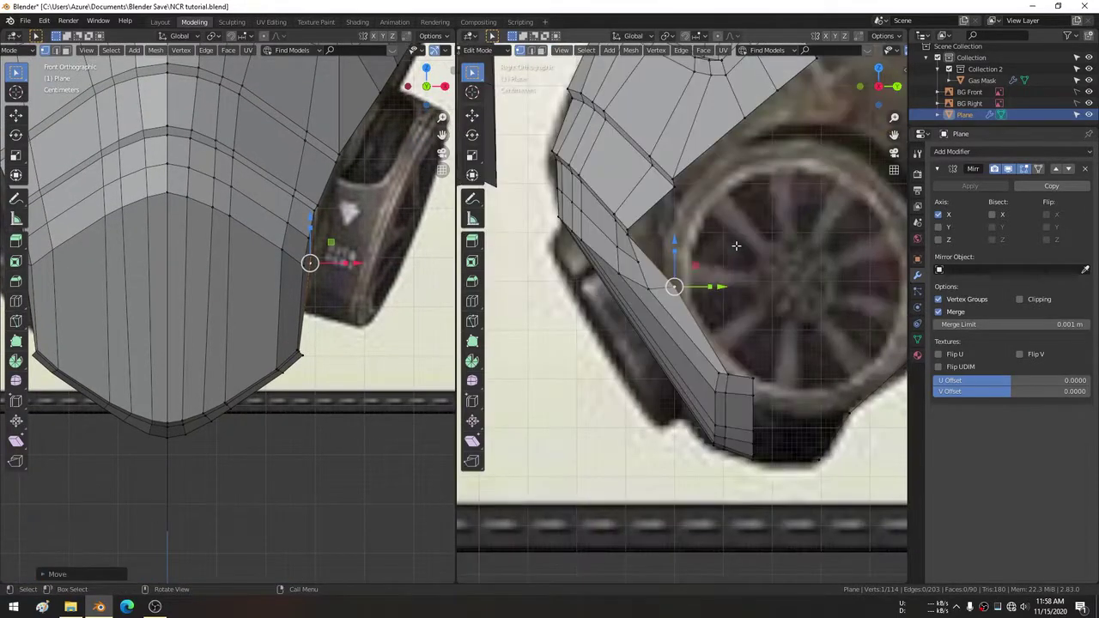
{"action": "scroll", "coordinate": [725, 266], "scroll_direction": "up", "scroll_amount": 5}
{"action": "key", "text": "g"}
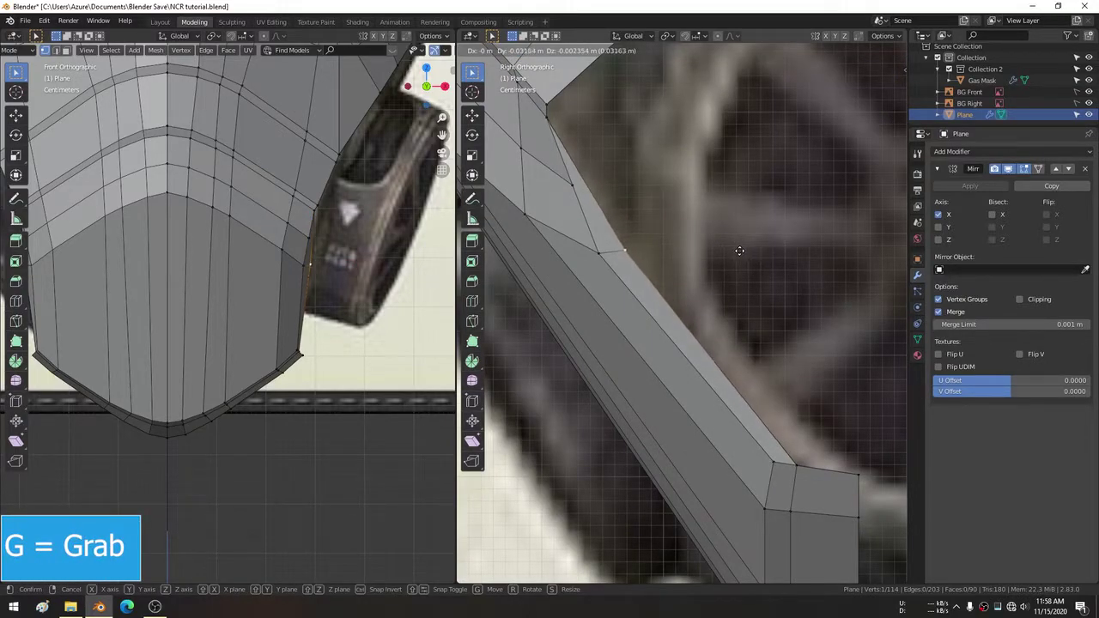
{"action": "left_click", "coordinate": [739, 248]}
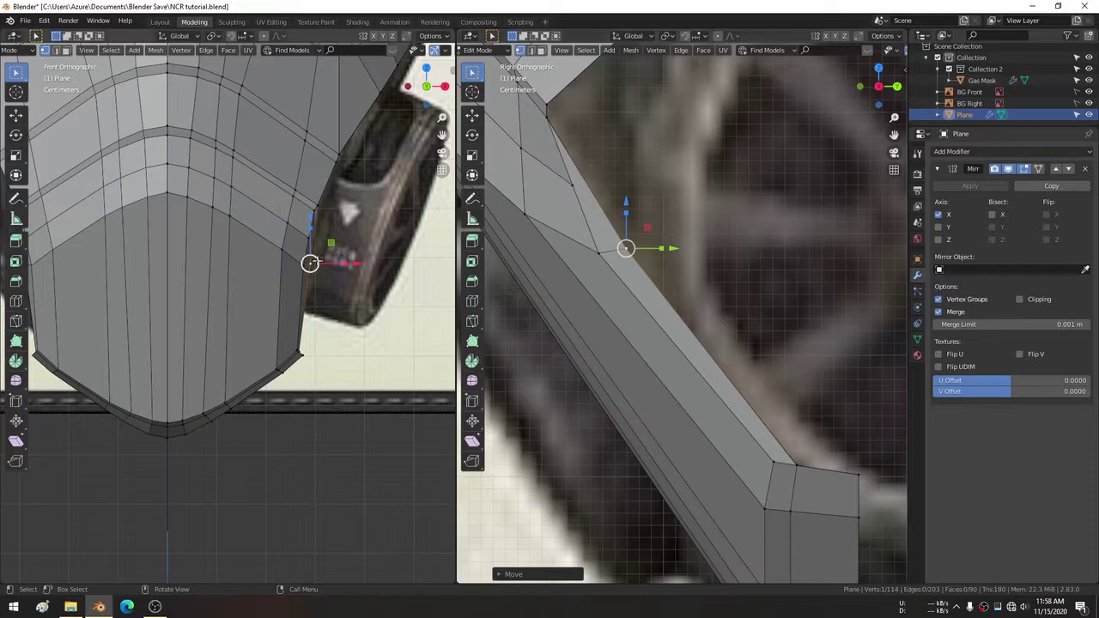
Flatten the strap's end edge loop to zero on the Y axis.
{"action": "middle_click_drag", "start_coordinate": [275, 182], "coordinate": [305, 228], "text": "shift"}
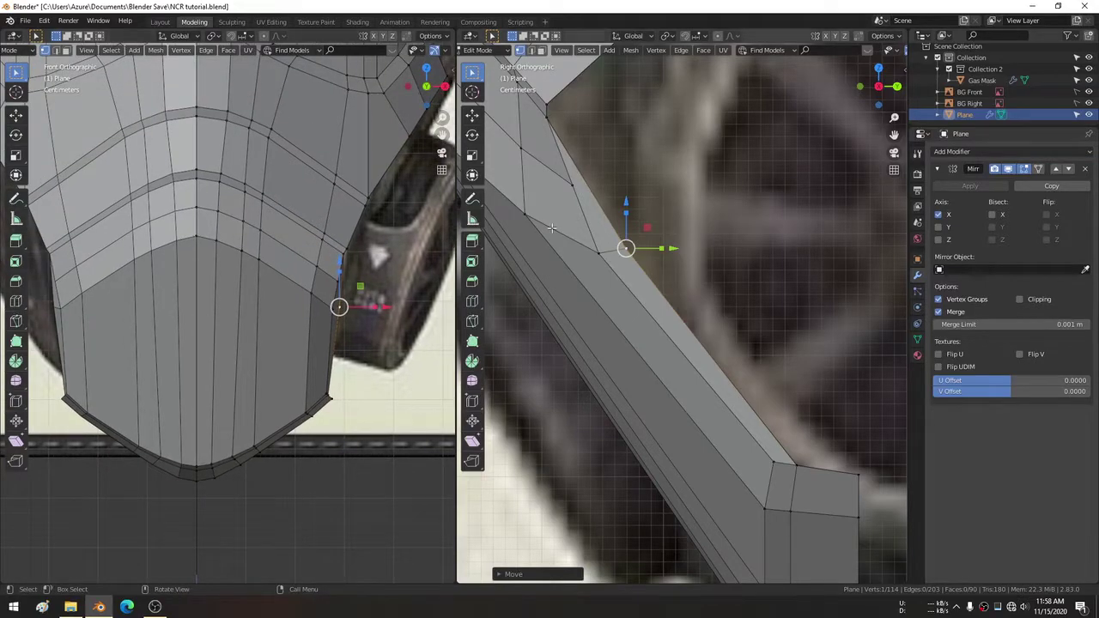
{"action": "middle_click_drag", "start_coordinate": [584, 137], "coordinate": [618, 149], "text": "shift"}
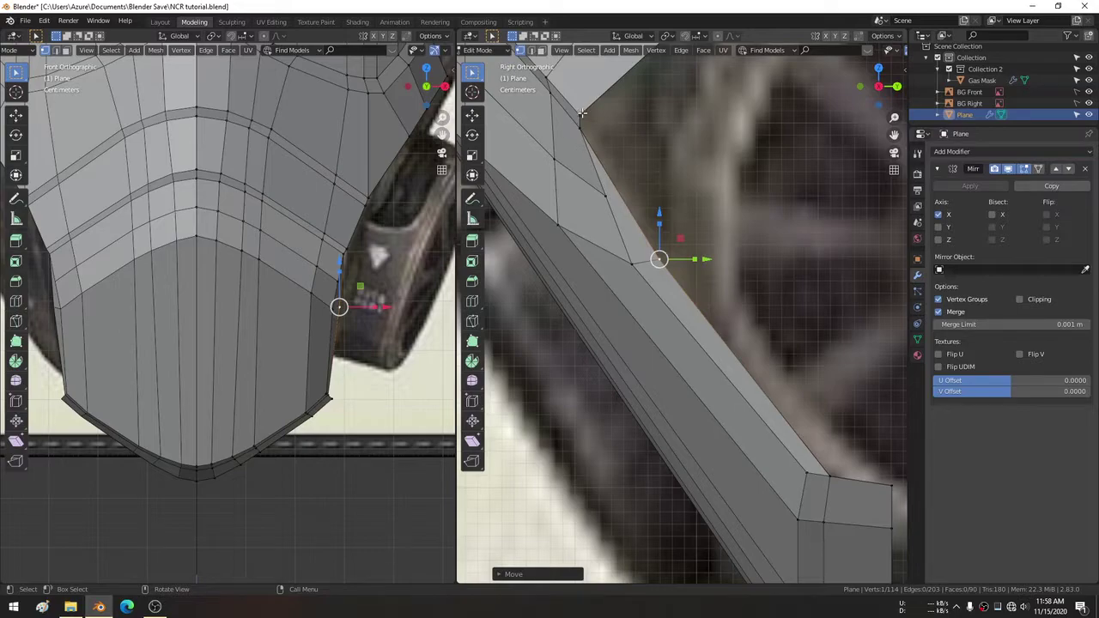
{"action": "scroll", "coordinate": [612, 131], "scroll_direction": "down", "scroll_amount": 2}
{"action": "scroll", "coordinate": [612, 132], "scroll_direction": "down", "scroll_amount": 1}
{"action": "scroll", "coordinate": [612, 132], "scroll_direction": "down", "scroll_amount": 1}
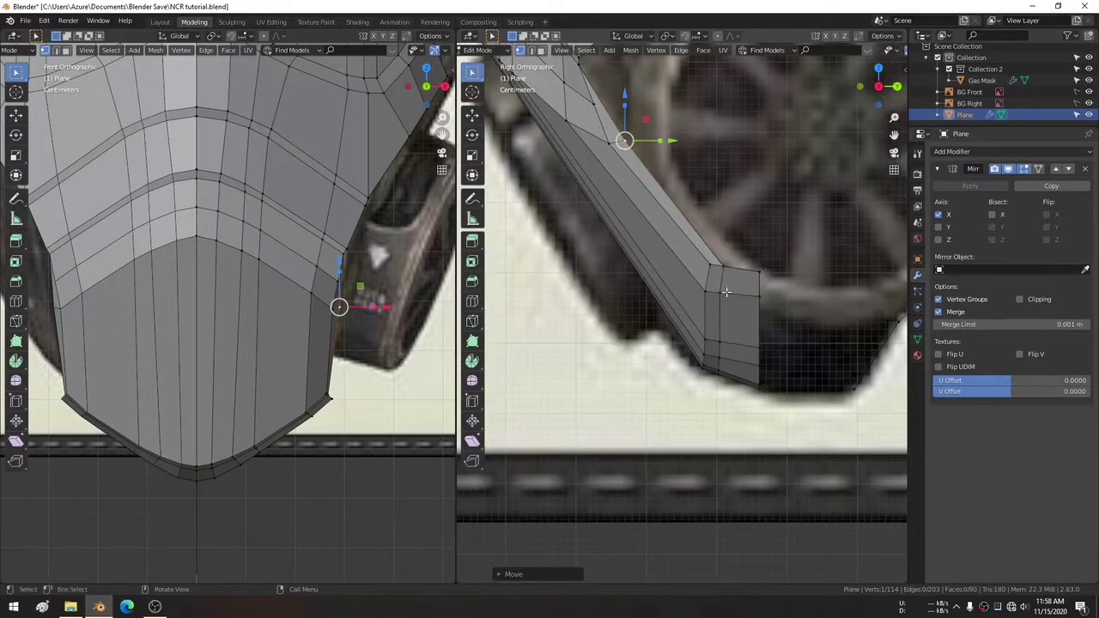
{"action": "left_click", "coordinate": [758, 286], "text": "alt"}
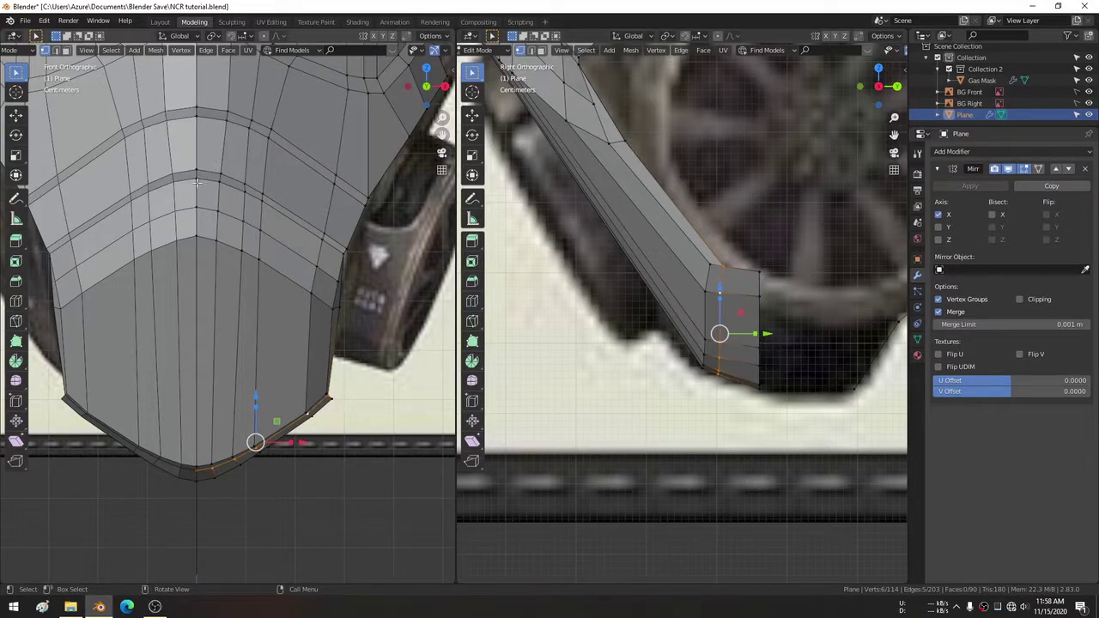
{"action": "key", "text": "s"}
{"action": "key", "text": "y"}
{"action": "key", "text": "0"}
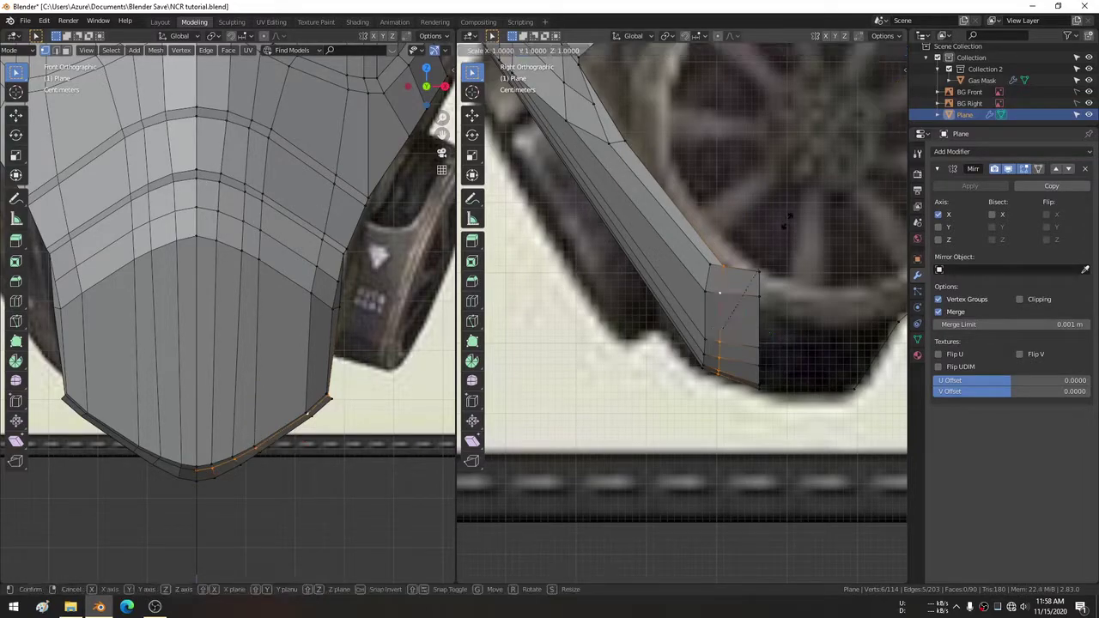
{"action": "key", "text": "Return"}
Flatten the selection to zero Y again and add another vertex to it.
{"action": "scroll", "coordinate": [787, 221], "scroll_direction": "up", "scroll_amount": 2}
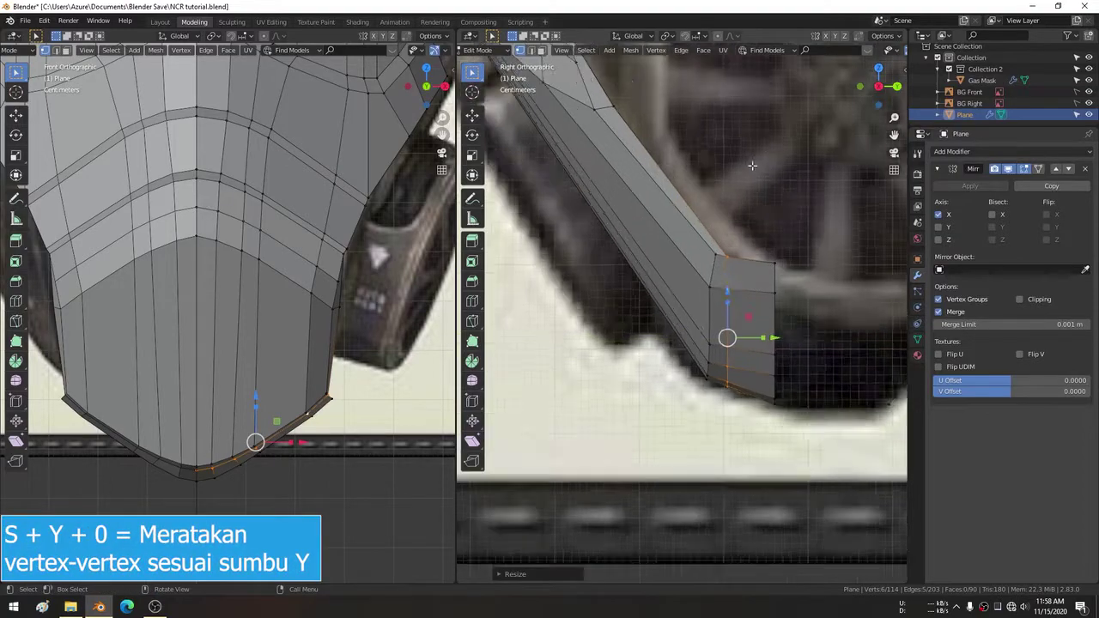
{"action": "scroll", "coordinate": [781, 283], "scroll_direction": "up", "scroll_amount": 1}
{"action": "scroll", "coordinate": [785, 361], "scroll_direction": "up", "scroll_amount": 1}
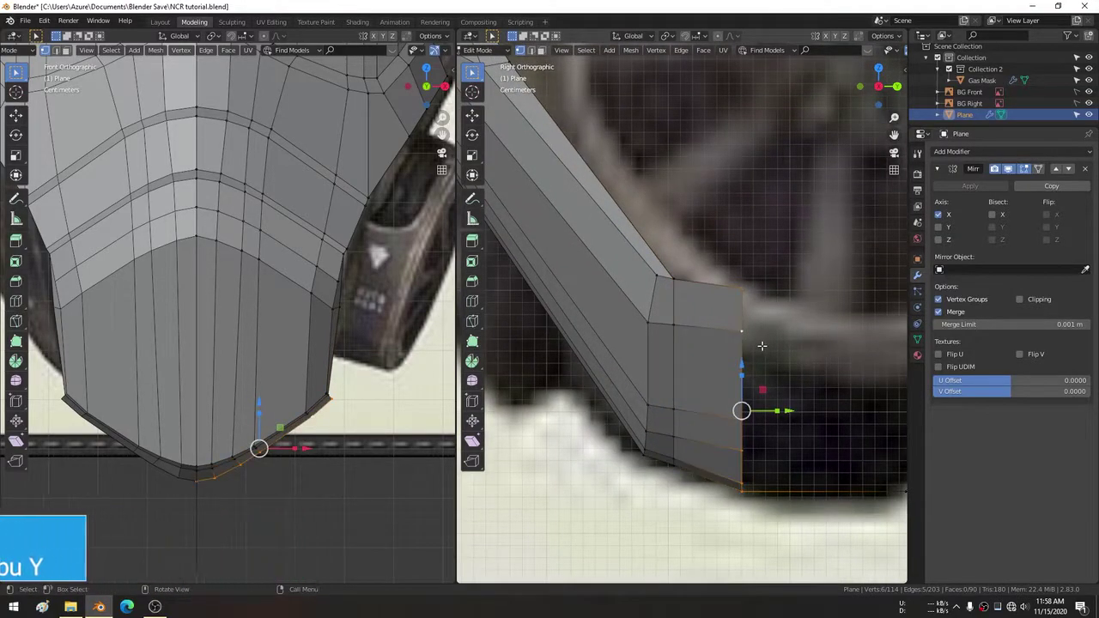
{"action": "scroll", "coordinate": [769, 343], "scroll_direction": "down", "scroll_amount": 3}
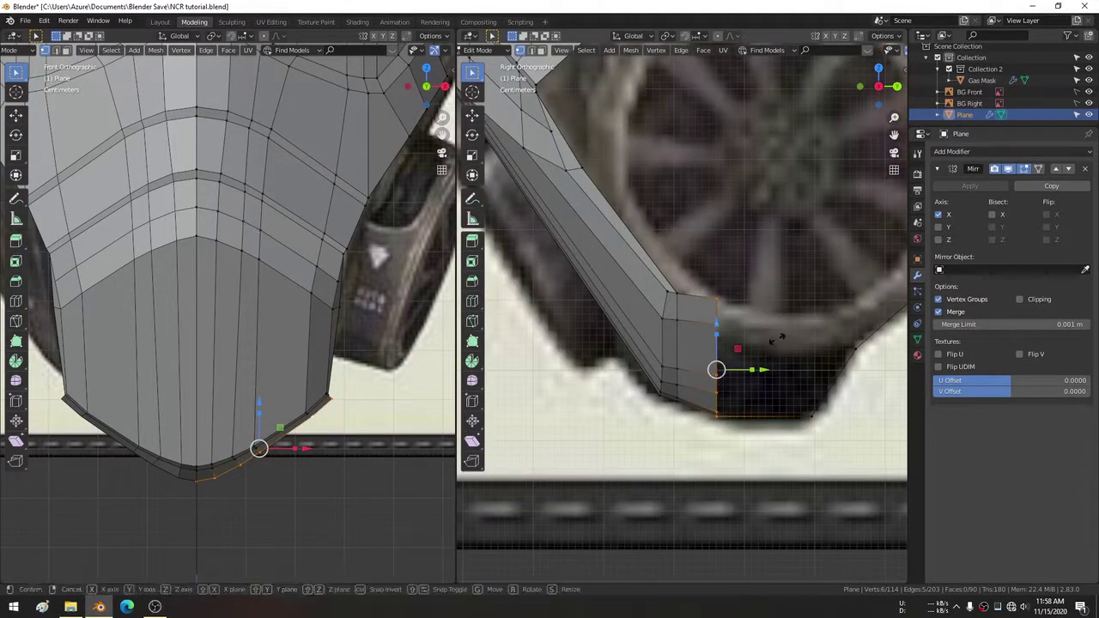
{"action": "key", "text": "s"}
{"action": "key", "text": "y"}
{"action": "key", "text": "0"}
{"action": "key", "text": "Return"}
{"action": "scroll", "coordinate": [777, 340], "scroll_direction": "up", "scroll_amount": 2}
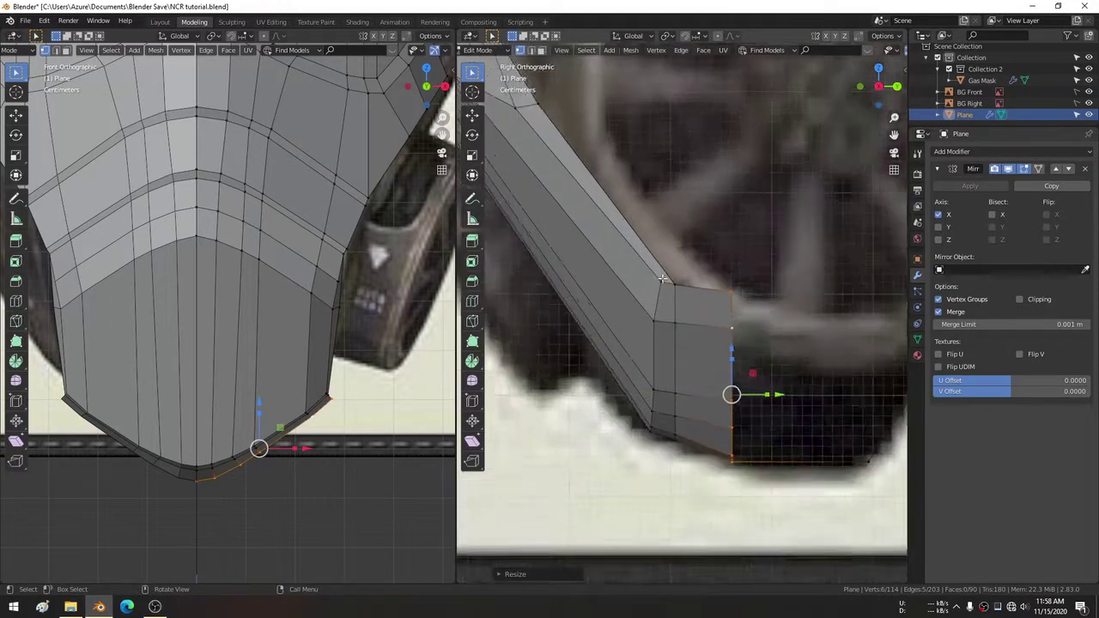
{"action": "scroll", "coordinate": [670, 326], "scroll_direction": "up", "scroll_amount": 1}
{"action": "left_click", "coordinate": [649, 331], "text": "shift"}
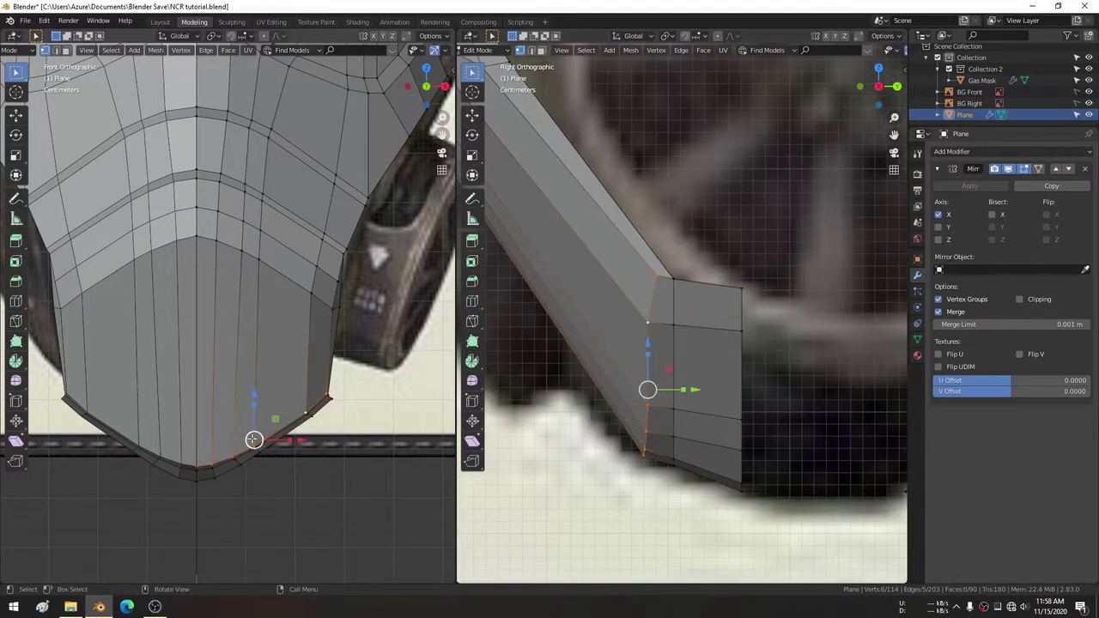
{"action": "mouse_move", "coordinate": [249, 434]}
{"action": "middle_mouse_down"}
{"action": "mouse_move", "coordinate": [101, 395]}
{"action": "mouse_move", "coordinate": [88, 404]}
{"action": "mouse_move", "coordinate": [138, 378]}
{"action": "middle_mouse_up"}
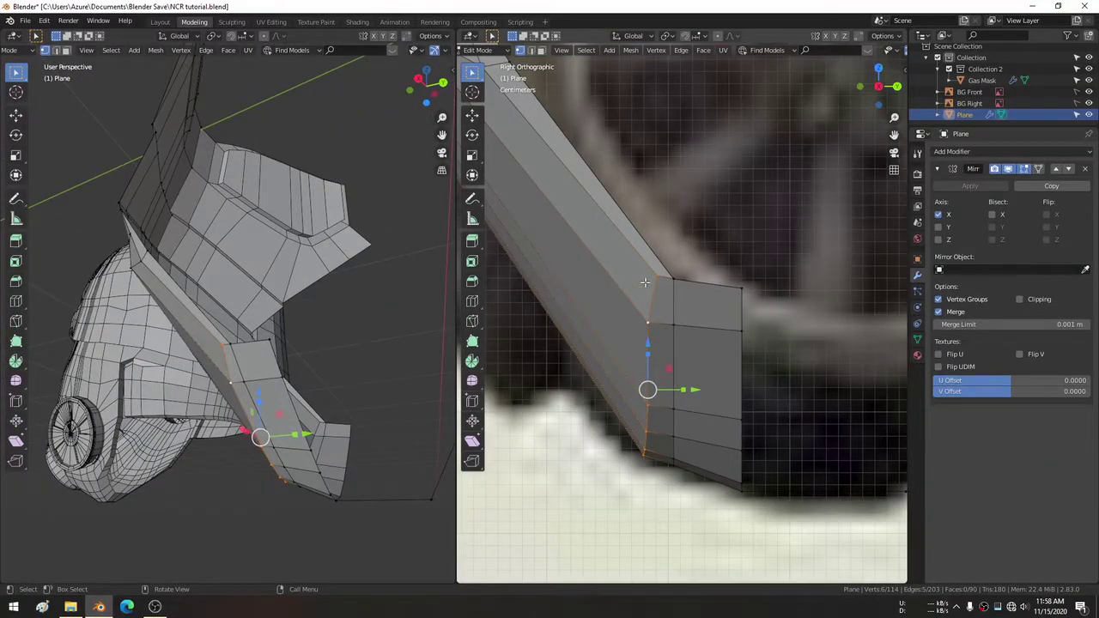
Slide the corner vertex at the strap's bend along Y.
{"action": "left_click", "coordinate": [652, 277]}
{"action": "left_click_drag", "start_coordinate": [698, 274], "coordinate": [699, 275]}
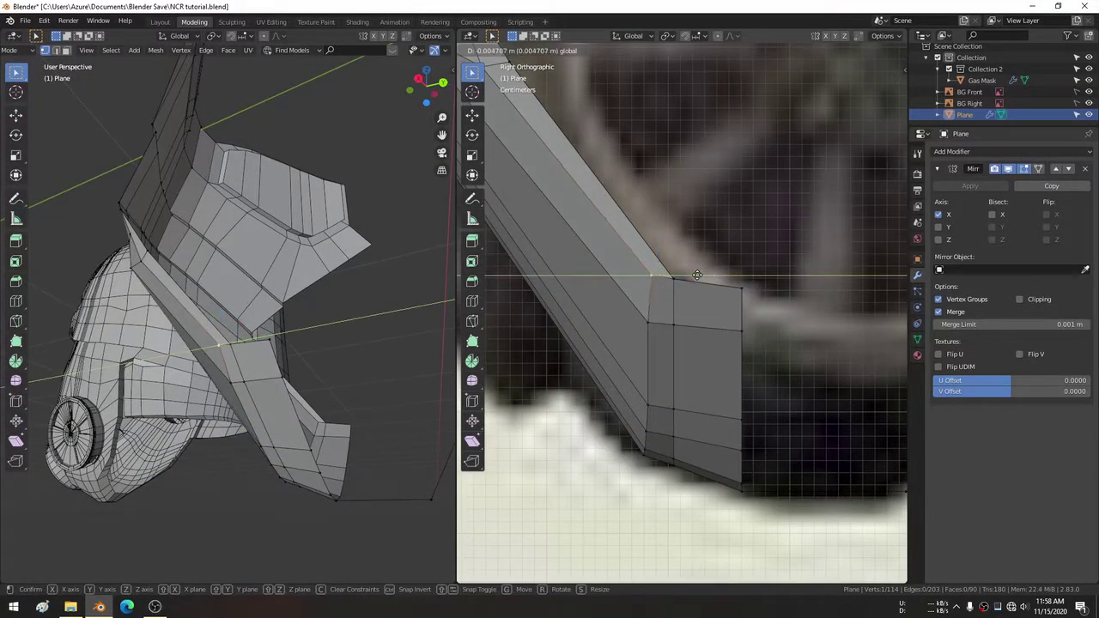
{"action": "left_click", "coordinate": [698, 274]}
{"action": "middle_click_drag", "start_coordinate": [698, 275], "coordinate": [830, 452], "text": "shift"}
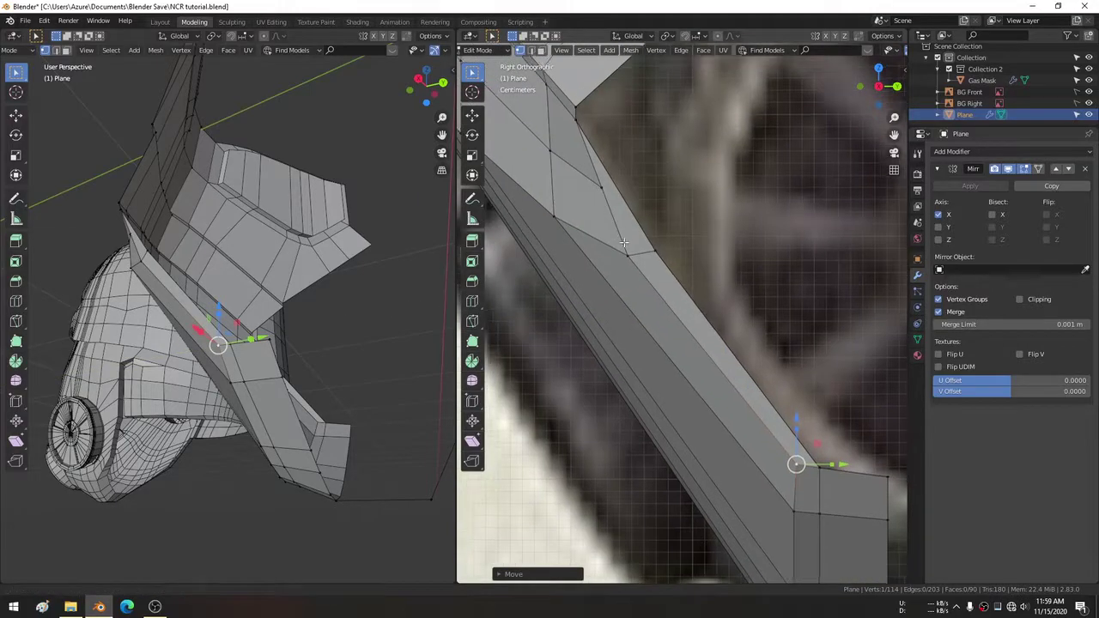
{"action": "middle_click_drag", "start_coordinate": [625, 244], "coordinate": [629, 207], "text": "shift"}
{"action": "scroll", "coordinate": [387, 297], "scroll_direction": "up", "scroll_amount": 5}
{"action": "middle_click_drag", "start_coordinate": [306, 285], "coordinate": [352, 219]}
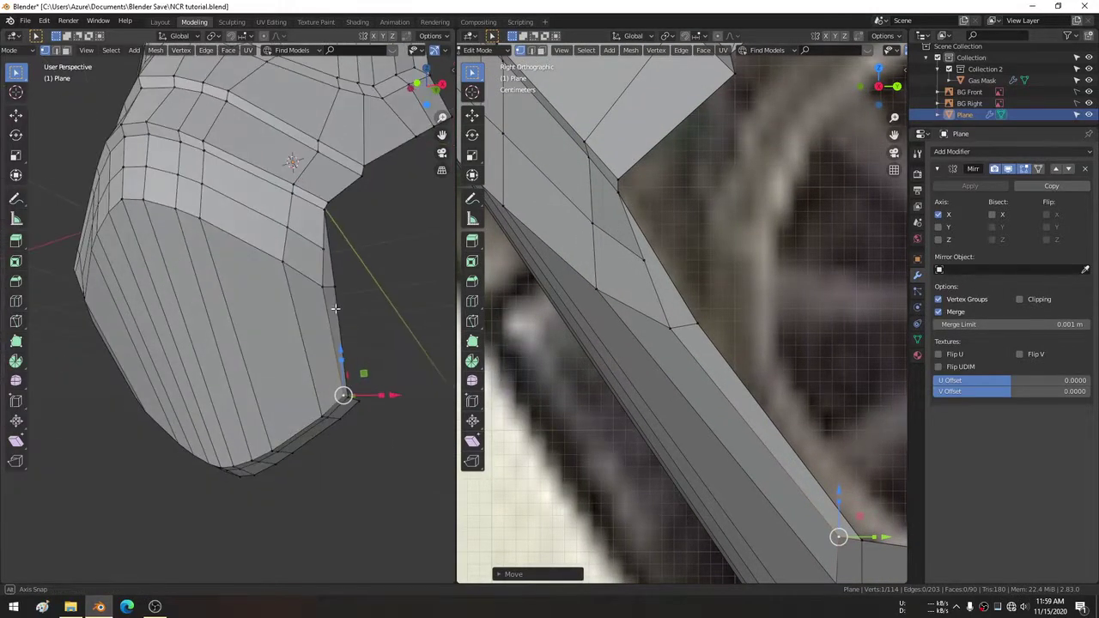
In front view, extrude a vertex from the inner corner onto its rim neighbour.
{"action": "left_click", "coordinate": [351, 221]}
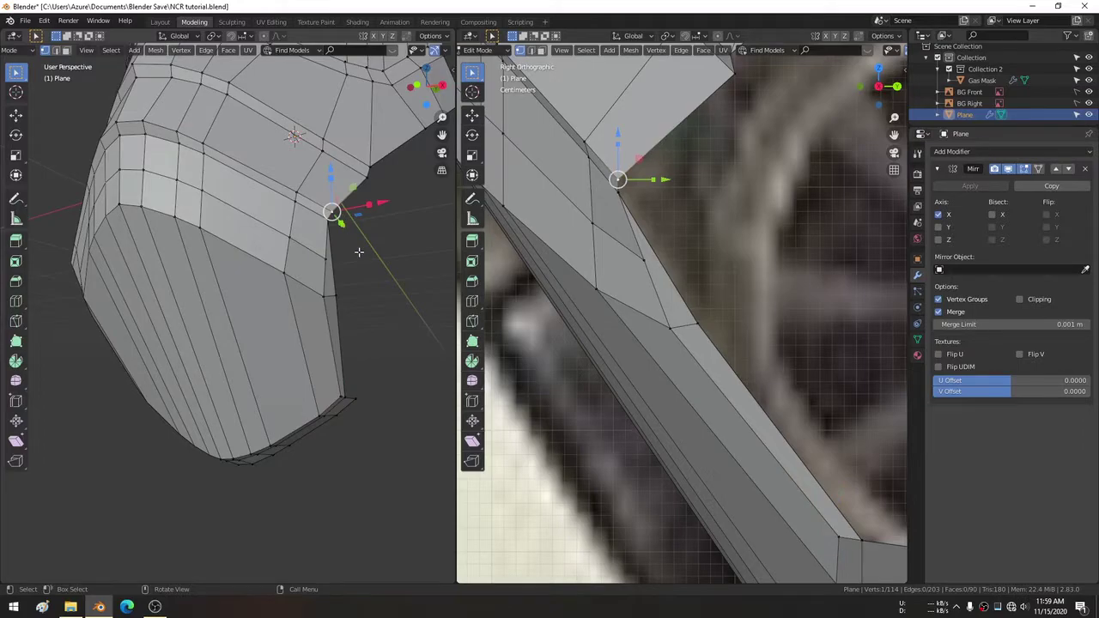
{"action": "key", "text": "KP_1"}
{"action": "scroll", "coordinate": [233, 211], "scroll_direction": "up", "scroll_amount": 3}
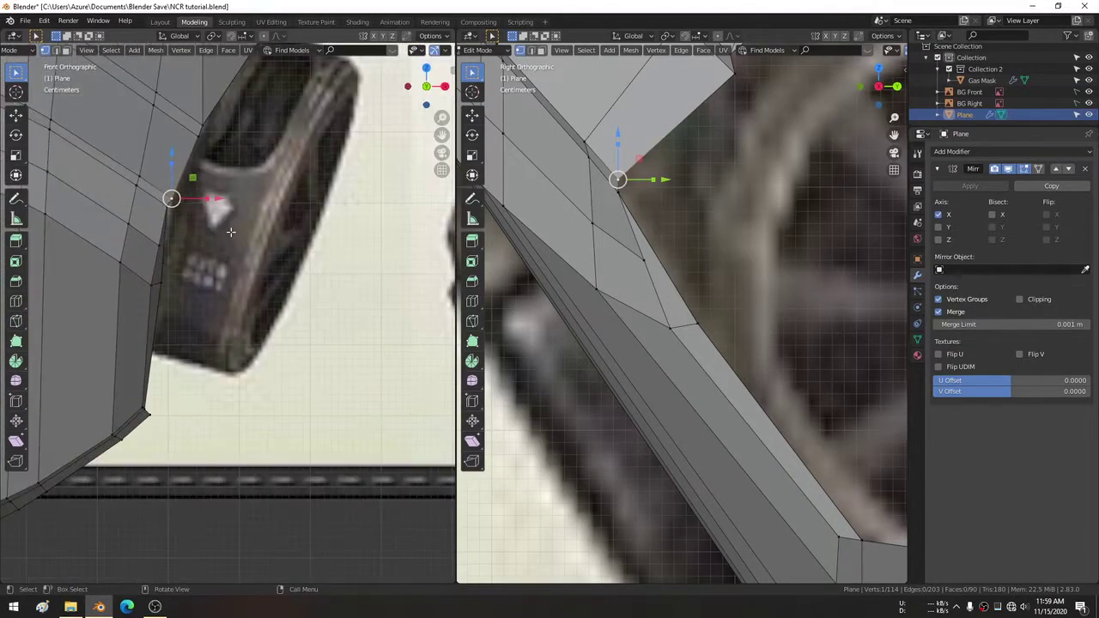
{"action": "scroll", "coordinate": [233, 211], "scroll_direction": "up", "scroll_amount": 3}
{"action": "middle_click_drag", "start_coordinate": [142, 141], "coordinate": [213, 154], "text": "shift"}
{"action": "key", "text": "e"}
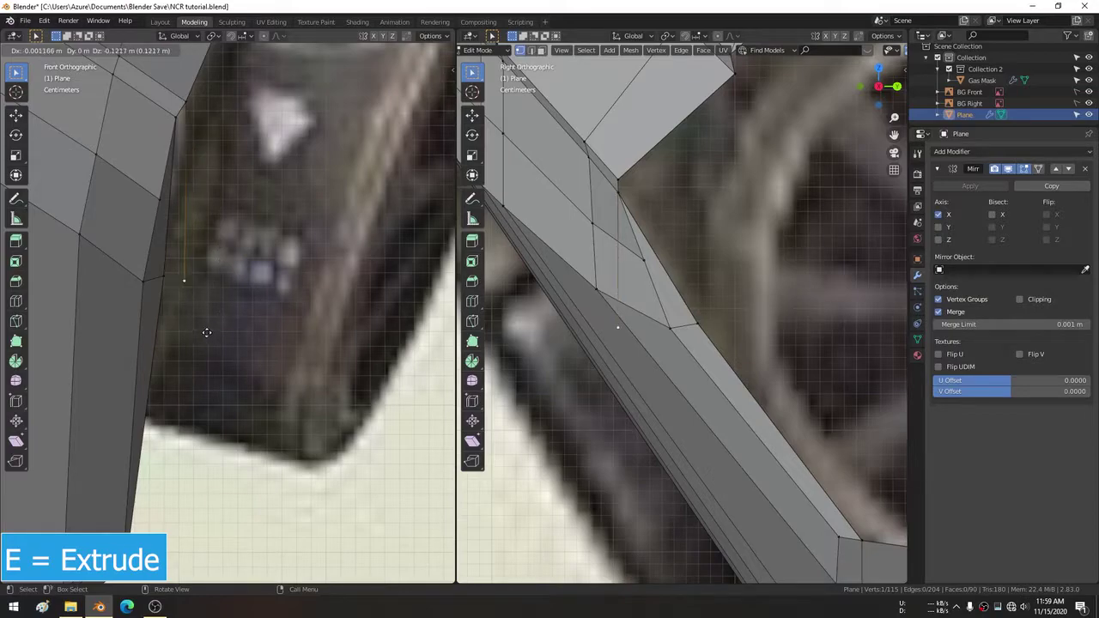
{"action": "left_click", "coordinate": [209, 327]}
{"action": "scroll", "coordinate": [214, 382], "scroll_direction": "down", "scroll_amount": 2}
{"action": "middle_click_drag", "start_coordinate": [214, 383], "coordinate": [244, 309], "text": "shift"}
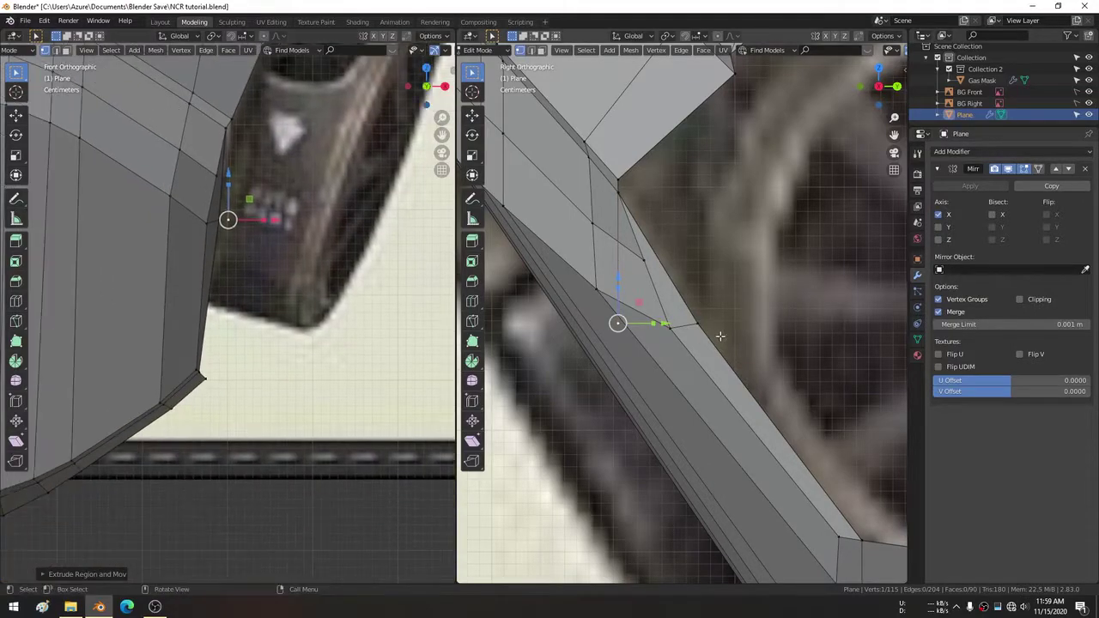
{"action": "left_click_drag", "start_coordinate": [667, 325], "coordinate": [669, 325]}
{"action": "left_click", "coordinate": [772, 305]}
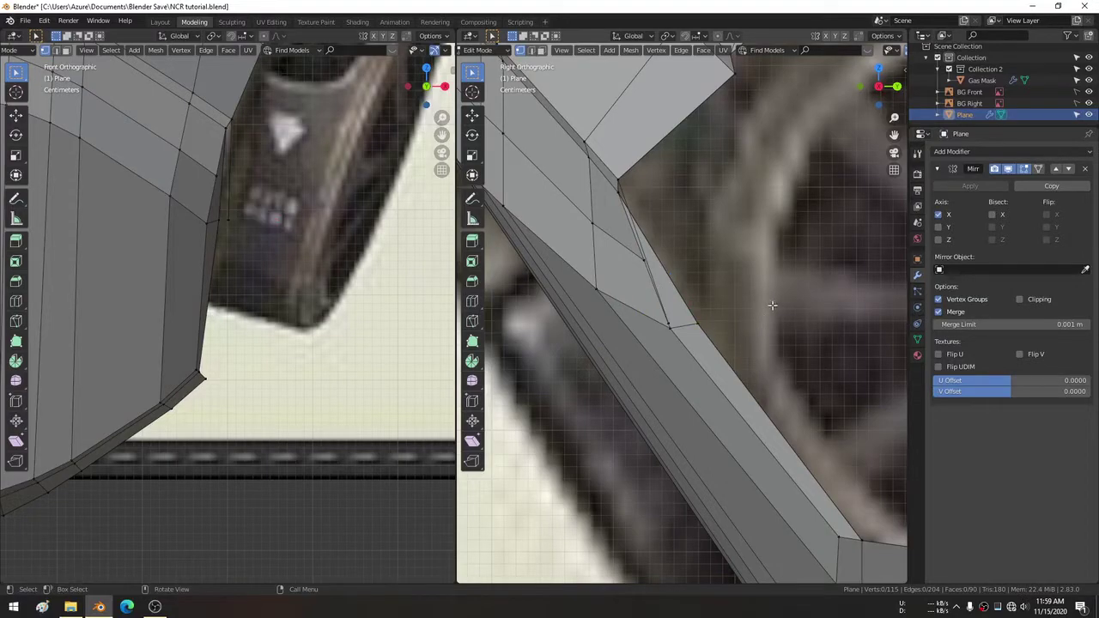
Shift a side rim vertex along the Y axis.
{"action": "left_click", "coordinate": [670, 321]}
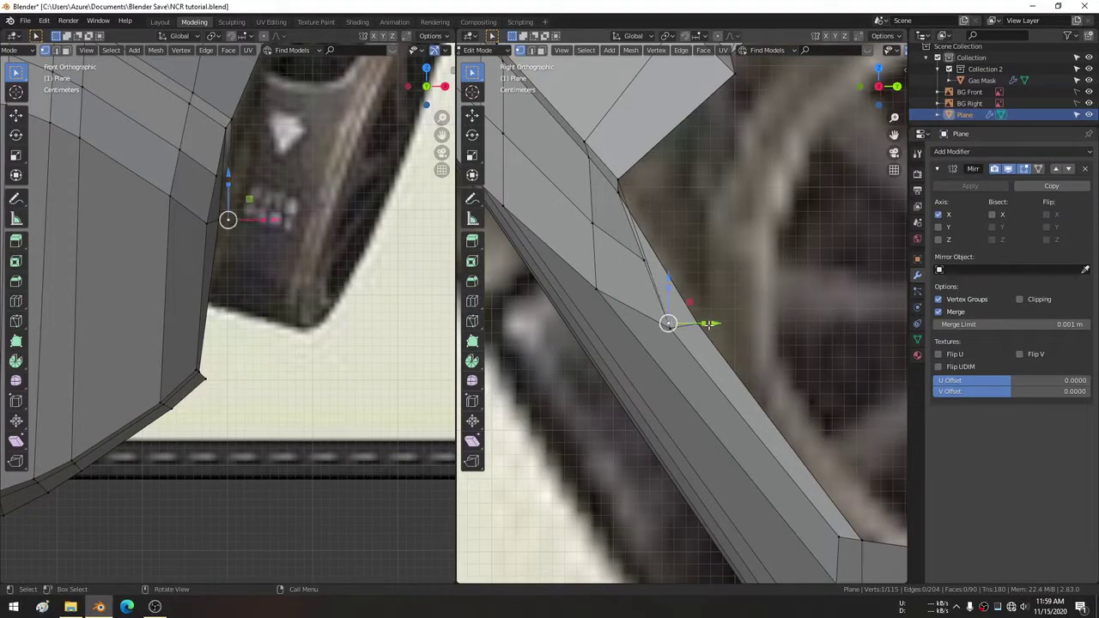
{"action": "key", "text": "g"}
{"action": "key", "text": "y"}
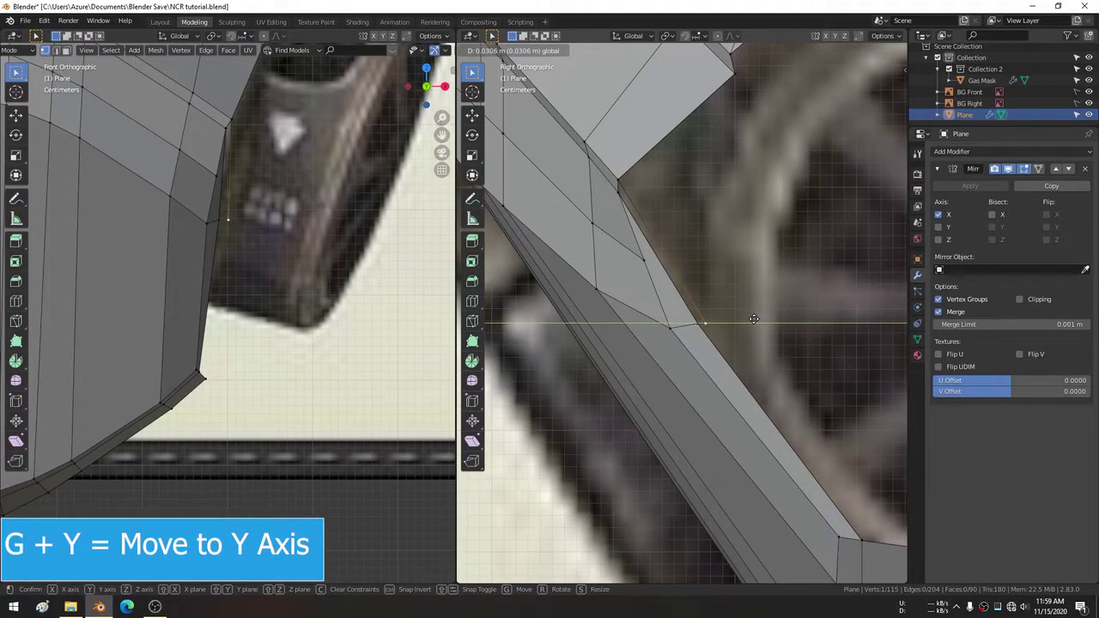
{"action": "left_click", "coordinate": [753, 318]}
Extrude a vertex below, slide it along Y to the rim corner, and loop-cut the lower side panel.
{"action": "key", "text": "e"}
{"action": "left_click", "coordinate": [249, 455]}
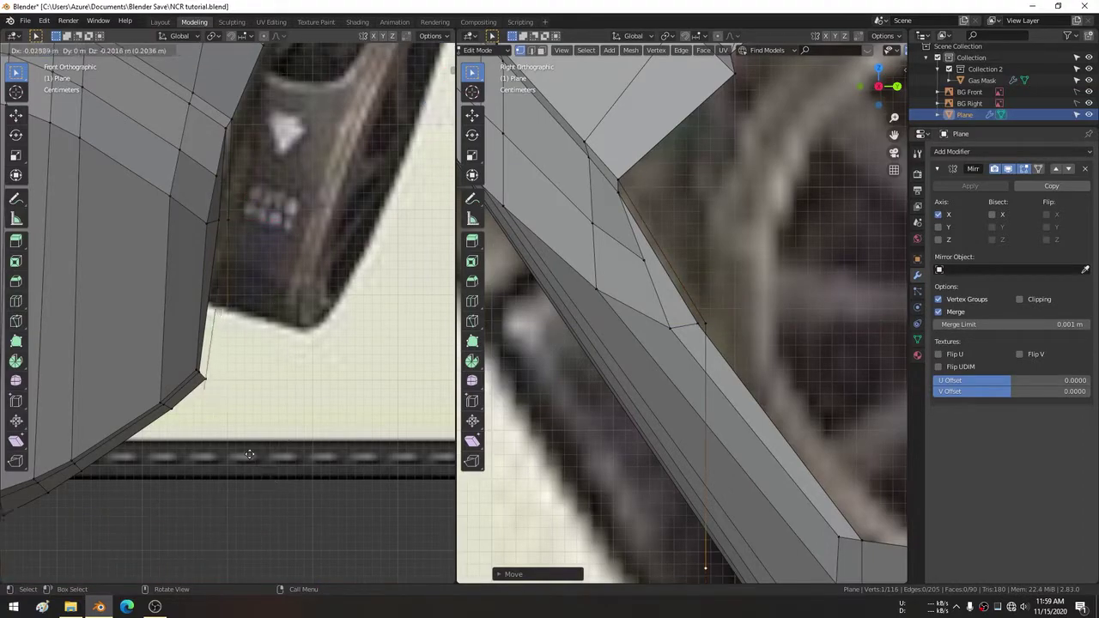
{"action": "left_click", "coordinate": [252, 442]}
{"action": "scroll", "coordinate": [644, 127], "scroll_direction": "down", "scroll_amount": 2}
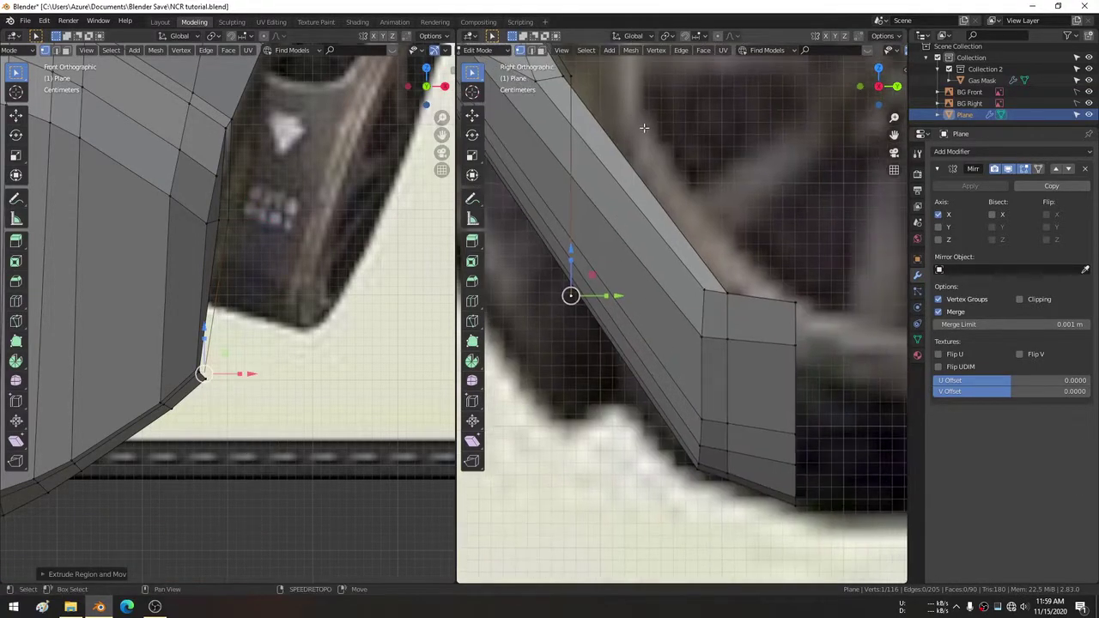
{"action": "left_click_drag", "start_coordinate": [616, 296], "coordinate": [793, 279]}
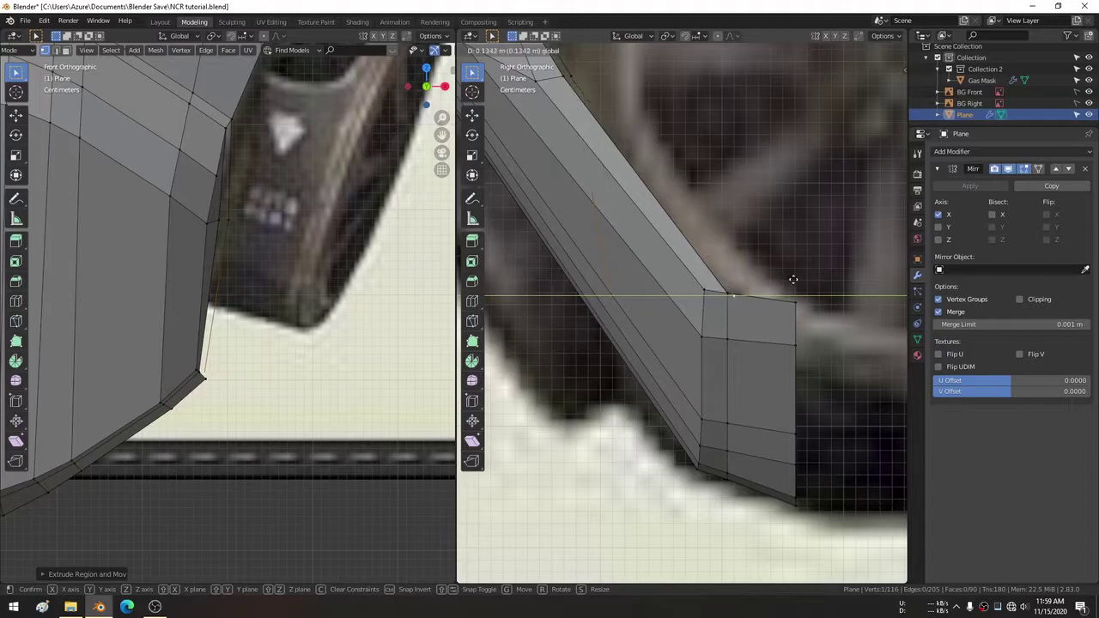
{"action": "left_click", "coordinate": [796, 281]}
{"action": "scroll", "coordinate": [748, 295], "scroll_direction": "down", "scroll_amount": 1}
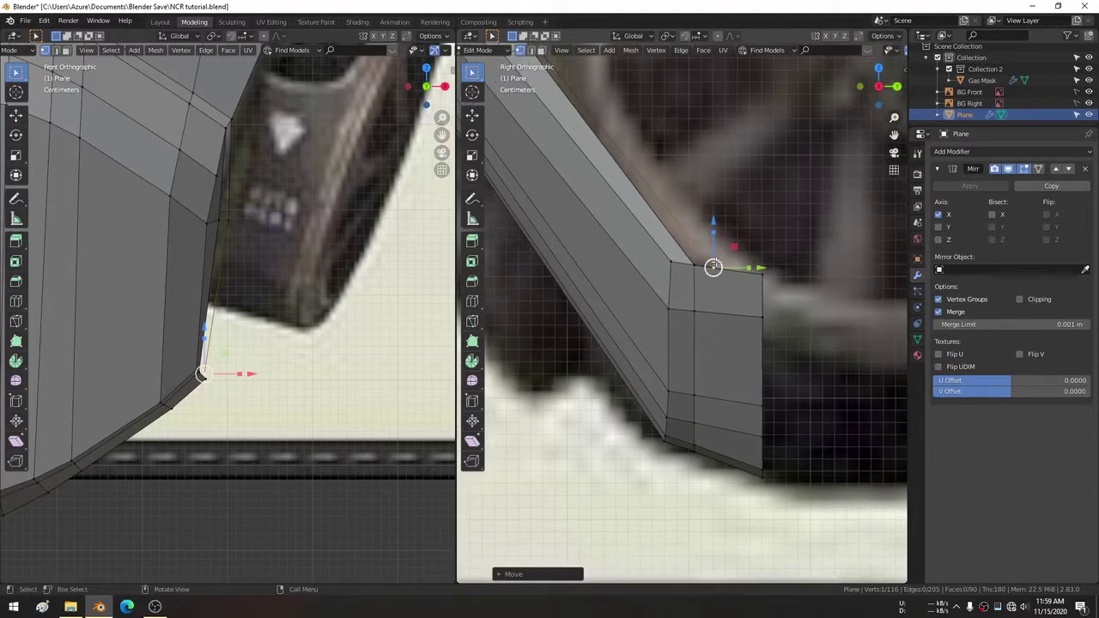
{"action": "key", "text": "ctrl+r"}
{"action": "left_click", "coordinate": [728, 281]}
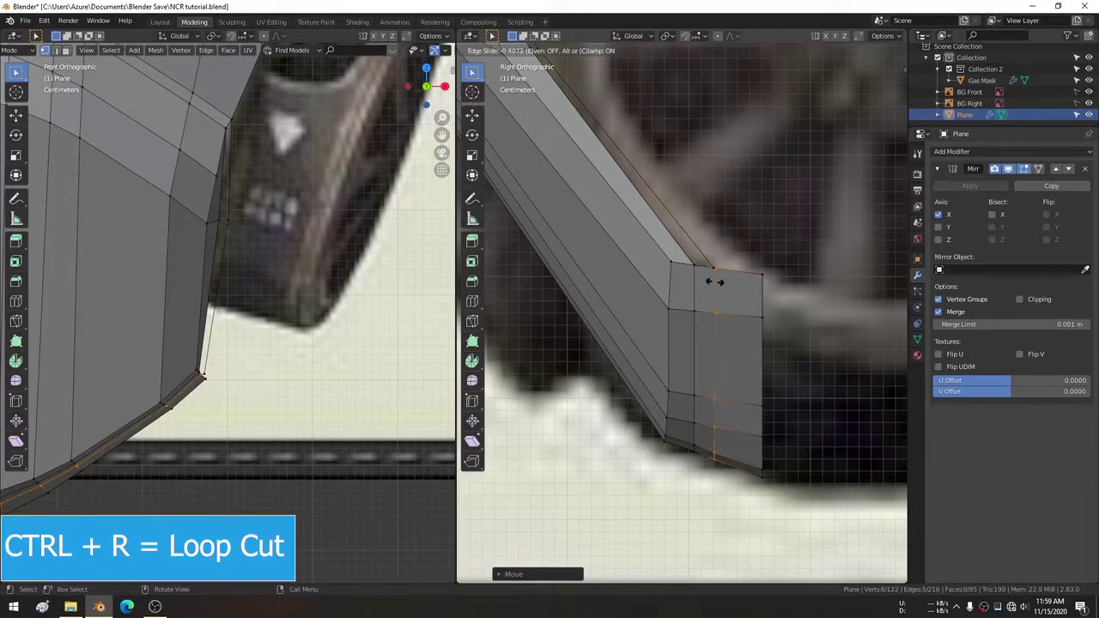
Merge the new loop's top vertex and its neighbour into one vertex using At First.
{"action": "left_click", "coordinate": [715, 281]}
{"action": "left_click", "coordinate": [714, 267]}
{"action": "key", "text": "KP_Decimal"}
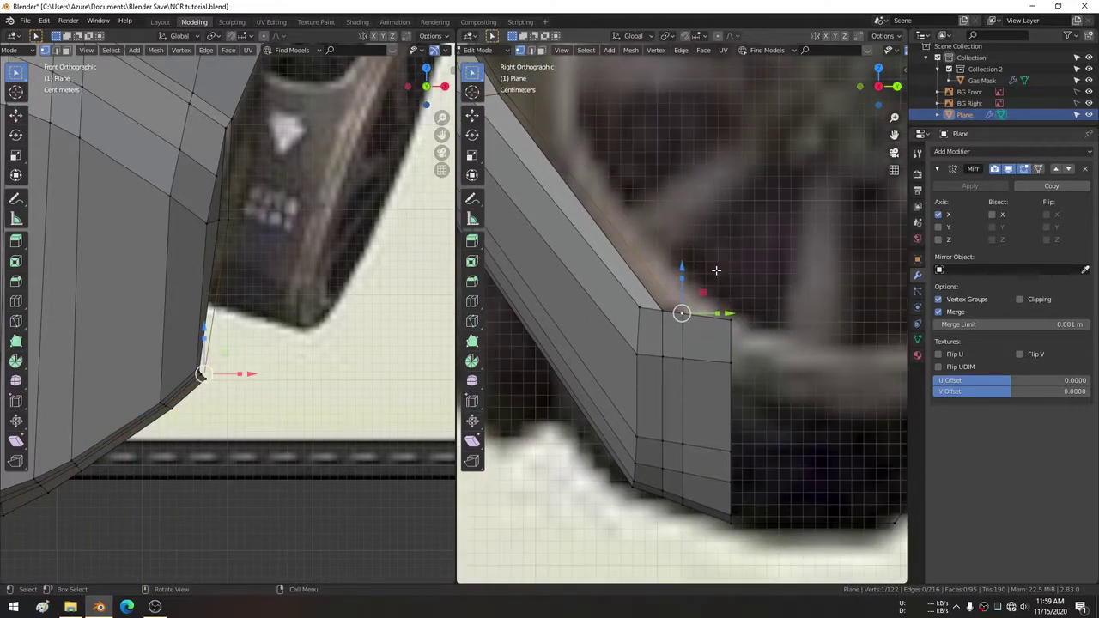
{"action": "mouse_move", "coordinate": [753, 257]}
{"action": "middle_mouse_down"}
{"action": "mouse_move", "coordinate": [607, 312]}
{"action": "mouse_move", "coordinate": [713, 308]}
{"action": "middle_mouse_up"}
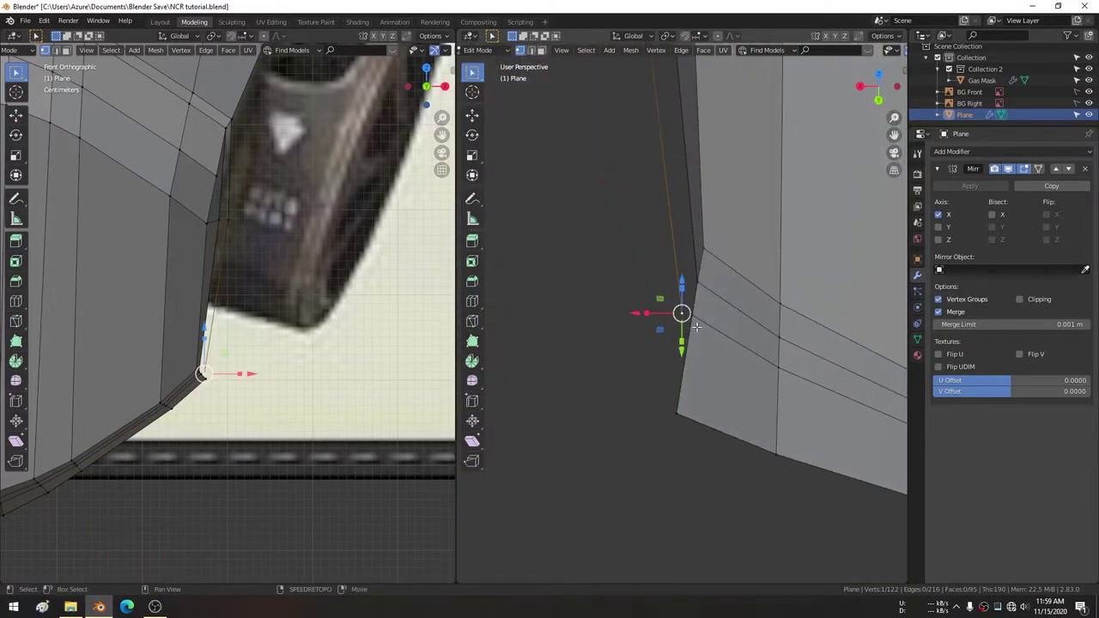
{"action": "left_click", "coordinate": [697, 326], "text": "shift"}
{"action": "key", "text": "m"}
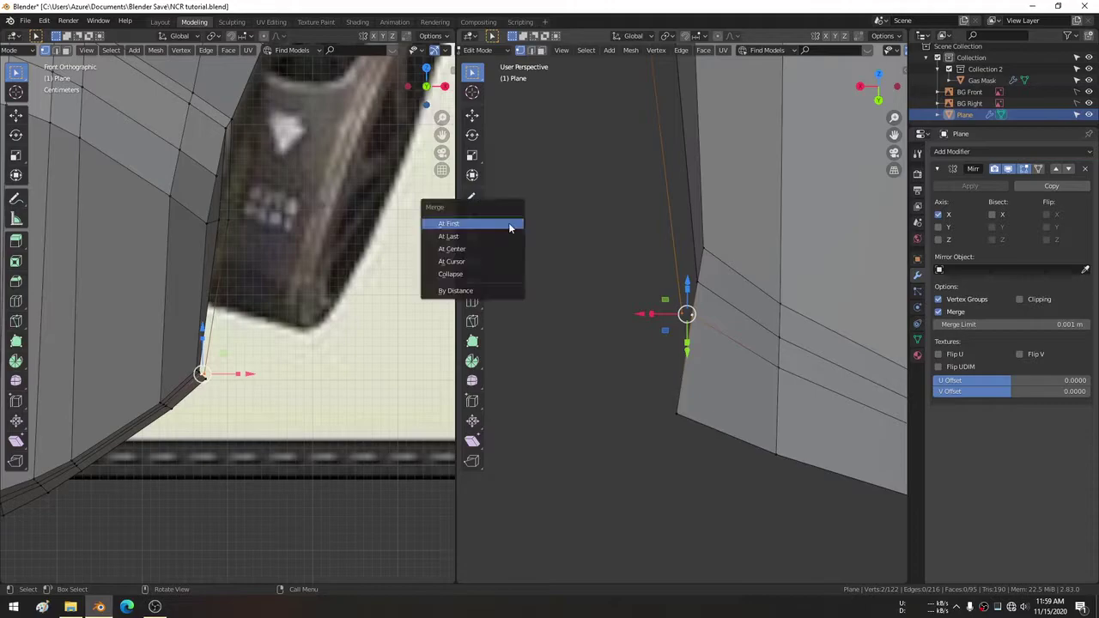
{"action": "left_click", "coordinate": [509, 236]}
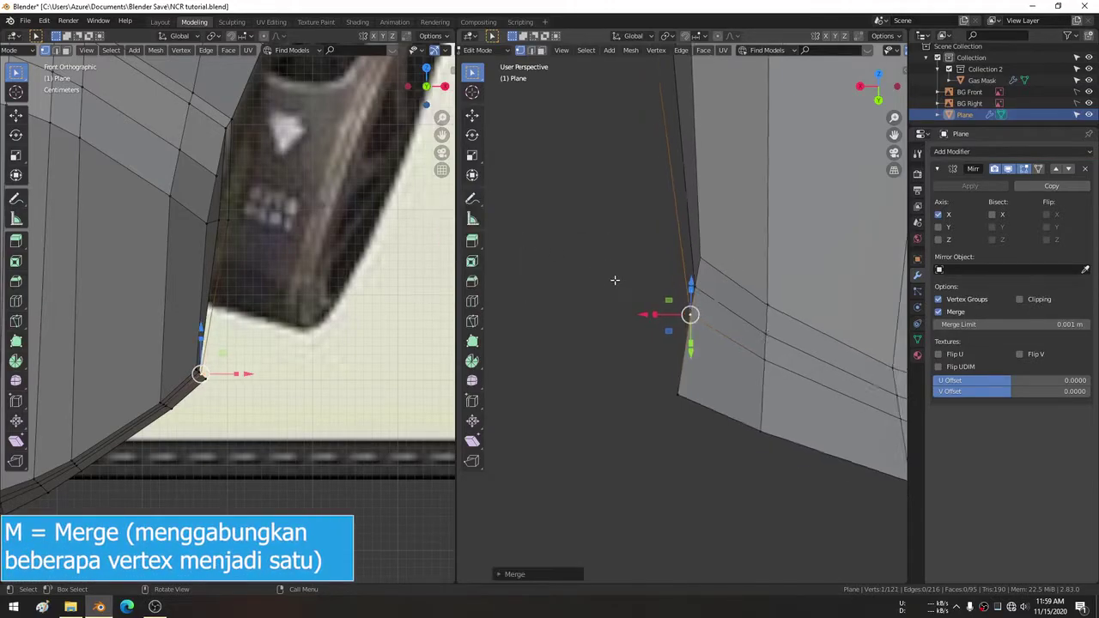
Fill two faces between the side-edge, bottom-tip and upper-end vertices to close the lower gap.
{"action": "mouse_move", "coordinate": [574, 185]}
{"action": "middle_mouse_down"}
{"action": "mouse_move", "coordinate": [584, 167]}
{"action": "mouse_move", "coordinate": [725, 204]}
{"action": "mouse_move", "coordinate": [679, 259]}
{"action": "middle_mouse_up"}
{"action": "left_click", "coordinate": [669, 259]}
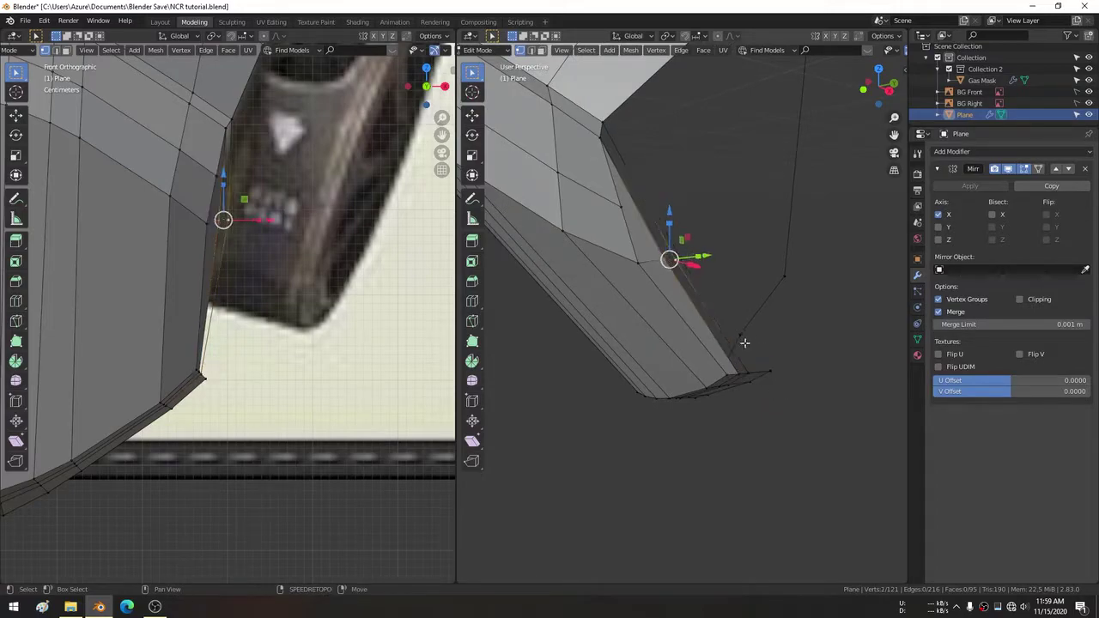
{"action": "left_click", "coordinate": [750, 367], "text": "shift"}
{"action": "key", "text": "f"}
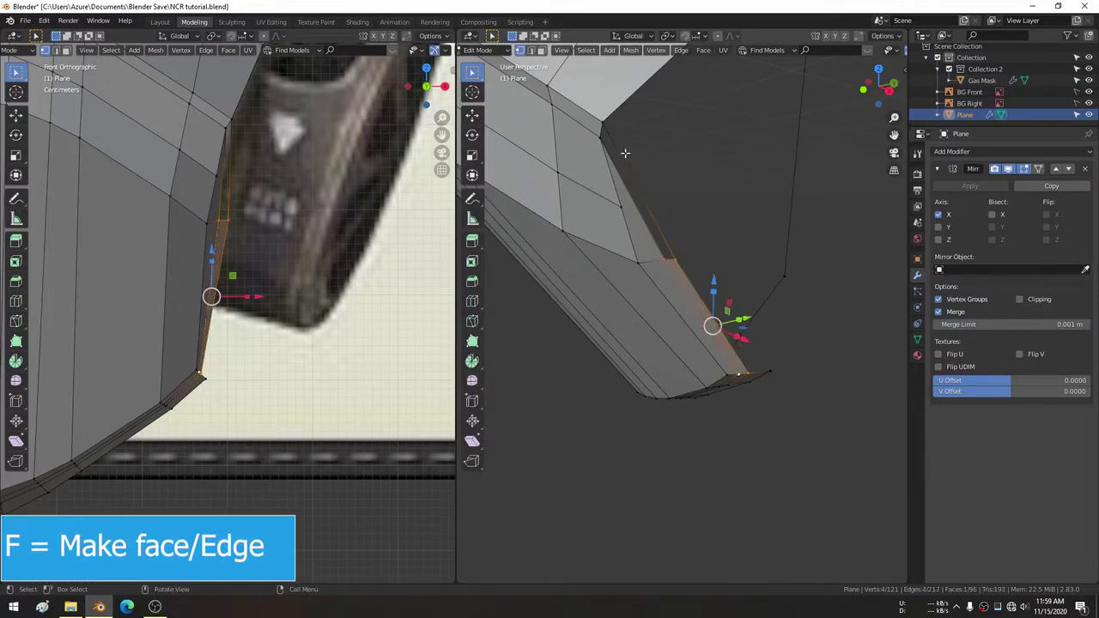
{"action": "left_click", "coordinate": [607, 136]}
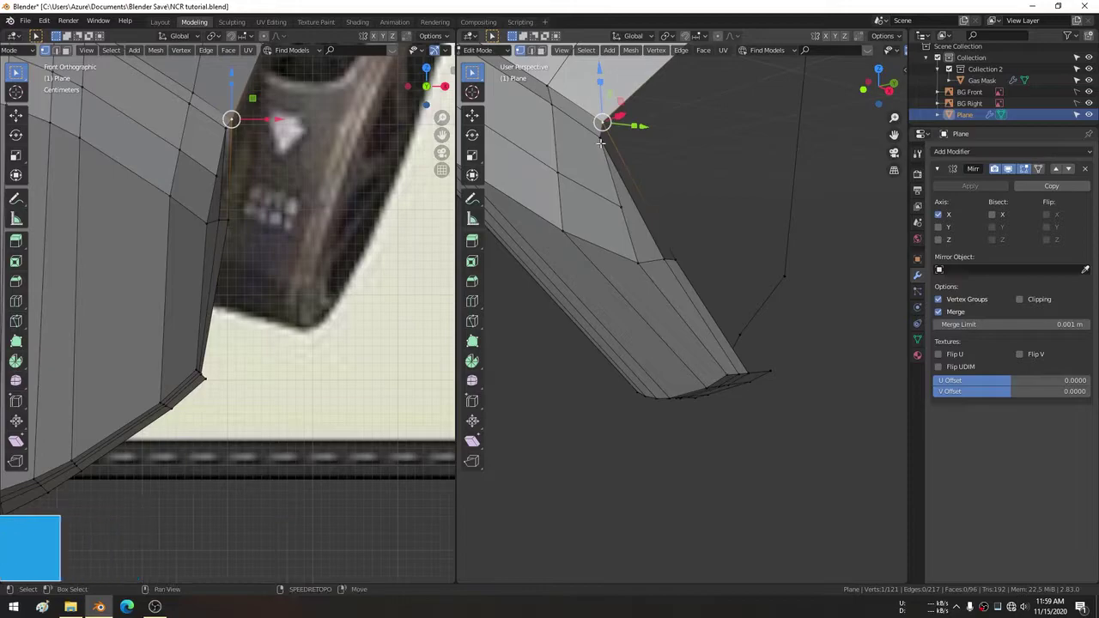
{"action": "left_click", "coordinate": [670, 259], "text": "shift"}
{"action": "key", "text": "f"}
{"action": "middle_click_drag", "start_coordinate": [670, 260], "coordinate": [795, 187]}
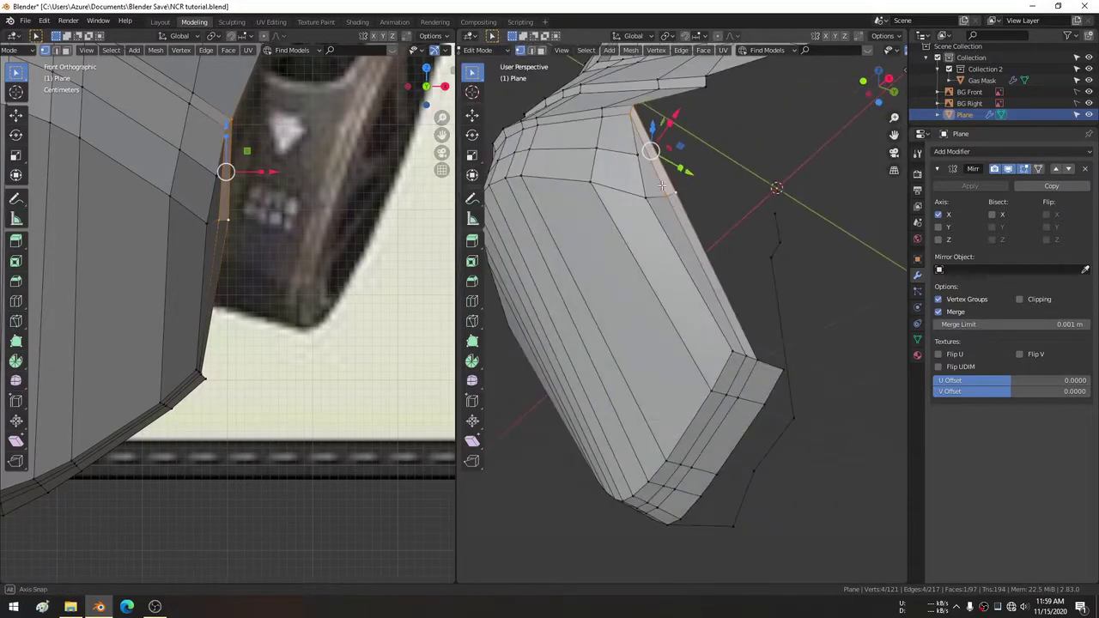
{"action": "left_click", "coordinate": [741, 208]}
{"action": "mouse_move", "coordinate": [741, 208]}
{"action": "middle_mouse_down"}
{"action": "mouse_move", "coordinate": [689, 226]}
{"action": "mouse_move", "coordinate": [653, 206]}
{"action": "middle_mouse_up"}
{"action": "scroll", "coordinate": [258, 214], "scroll_direction": "down", "scroll_amount": 2}
{"action": "middle_click_drag", "start_coordinate": [318, 206], "coordinate": [340, 195], "text": "shift"}
Move the right-edge vertex along X toward the front reference outline.
{"action": "scroll", "coordinate": [340, 196], "scroll_direction": "up", "scroll_amount": 2}
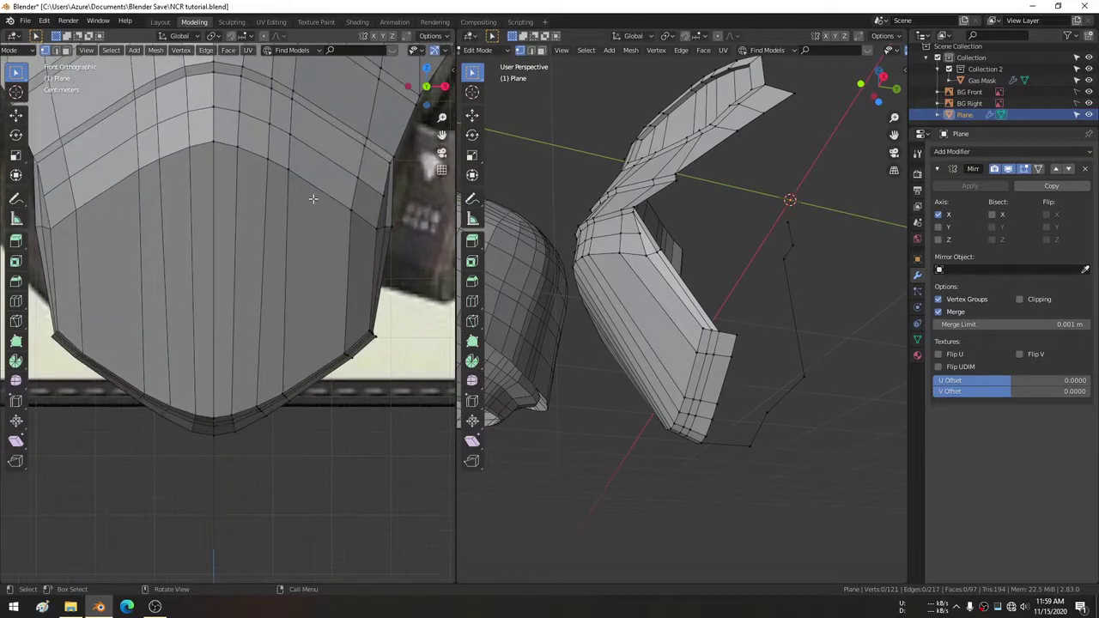
{"action": "scroll", "coordinate": [309, 208], "scroll_direction": "up", "scroll_amount": 1}
{"action": "scroll", "coordinate": [272, 222], "scroll_direction": "up", "scroll_amount": 1}
{"action": "left_click", "coordinate": [287, 196]}
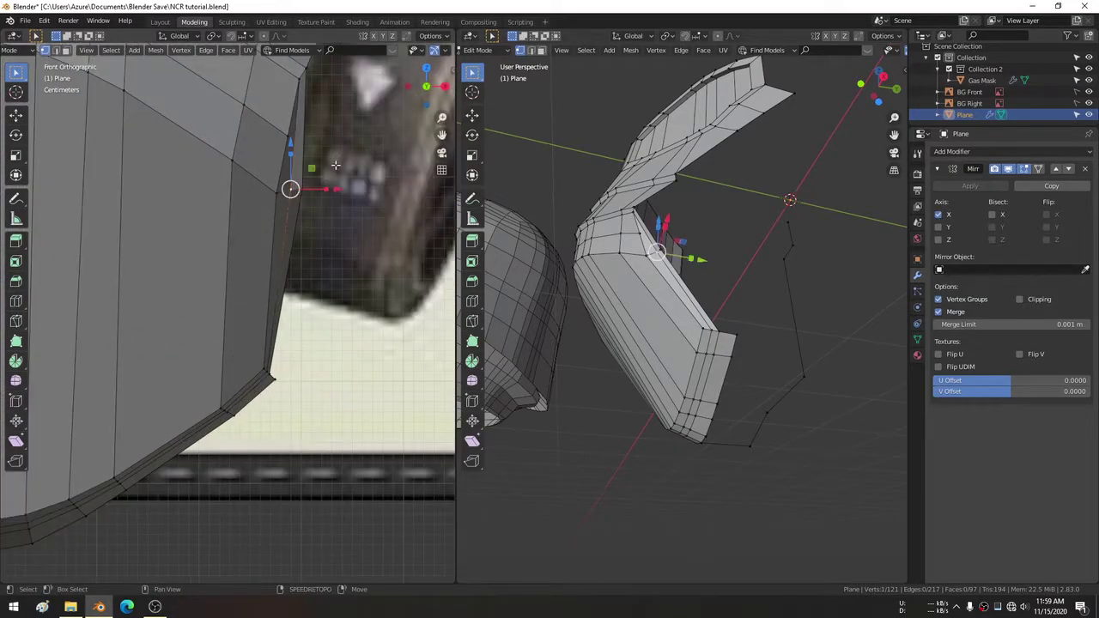
{"action": "middle_click_drag", "start_coordinate": [289, 184], "coordinate": [280, 223], "text": "shift"}
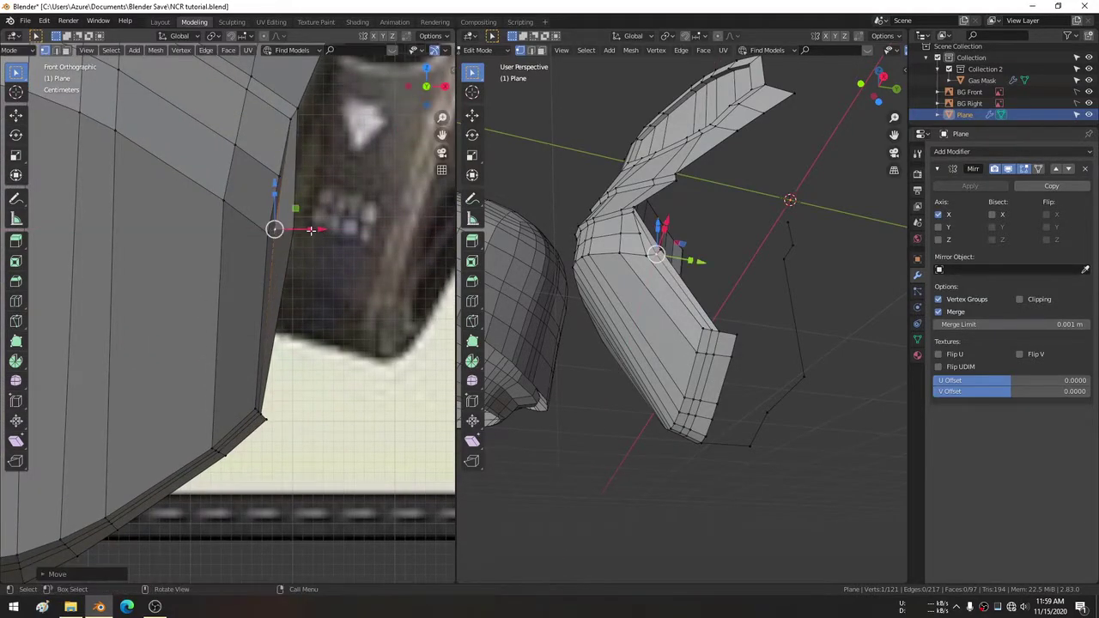
{"action": "key", "text": "g"}
{"action": "key", "text": "x"}
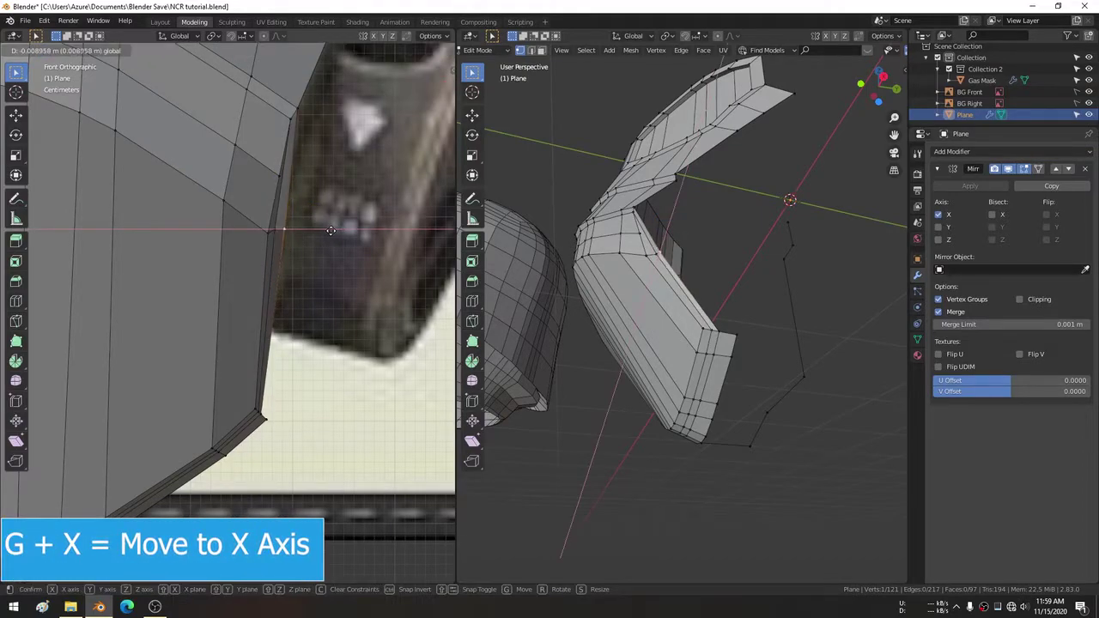
{"action": "left_click", "coordinate": [330, 230]}
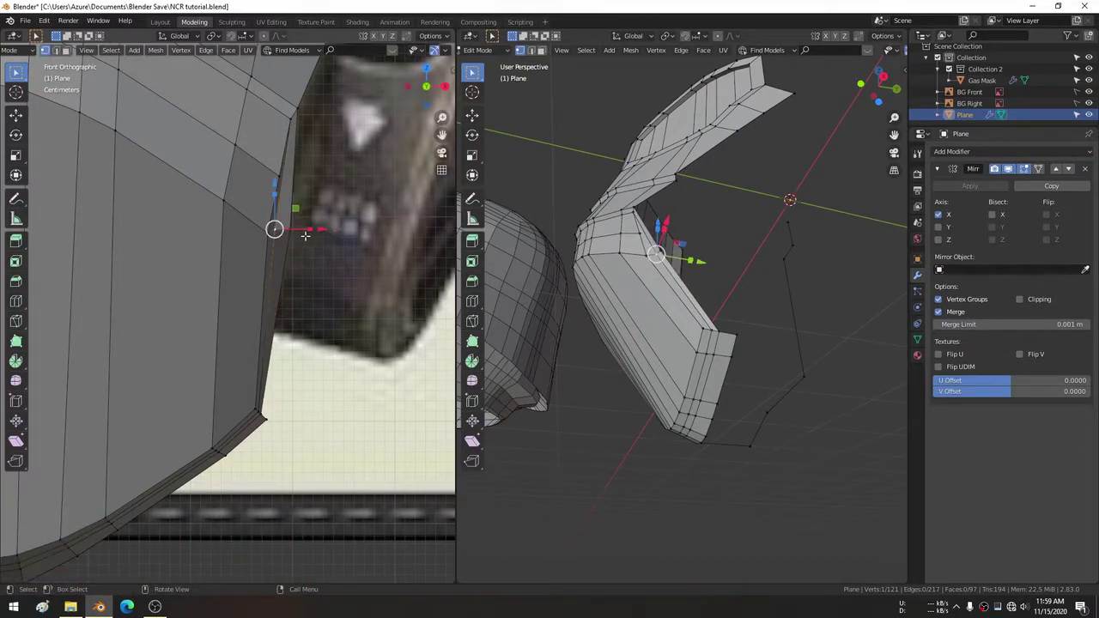
{"action": "key", "text": "g"}
{"action": "key", "text": "x"}
{"action": "left_click", "coordinate": [323, 247]}
{"action": "left_click_drag", "start_coordinate": [326, 229], "coordinate": [327, 230]}
Undo and redo the X move to compare positions, keeping the moved vertex.
{"action": "key", "text": "ctrl+z"}
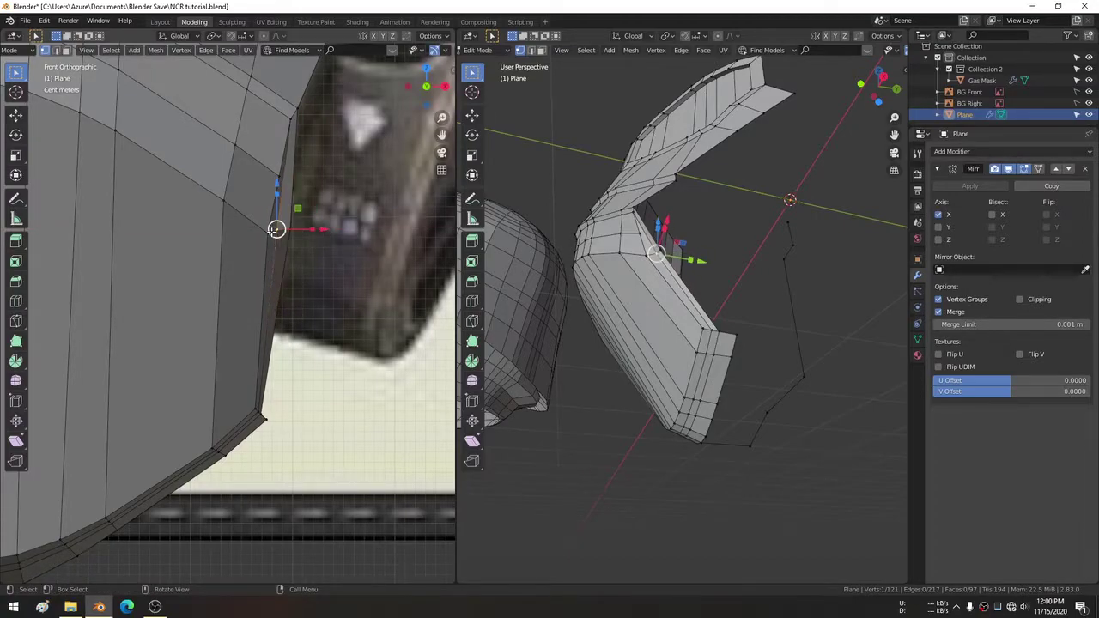
{"action": "key", "text": "ctrl+shift+z"}
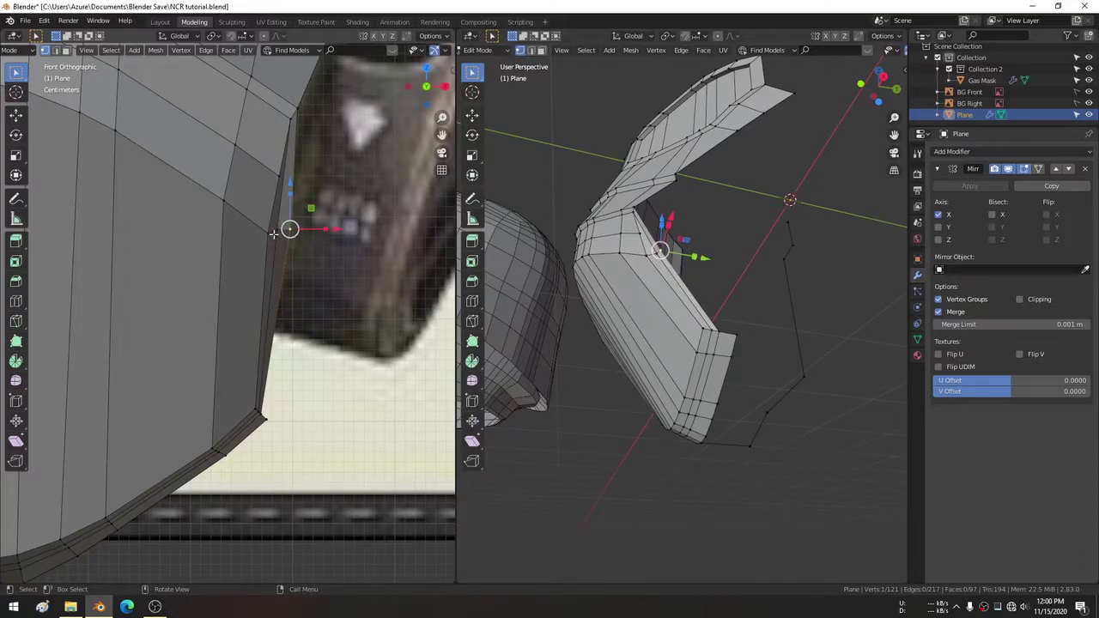
{"action": "key", "text": "ctrl+z"}
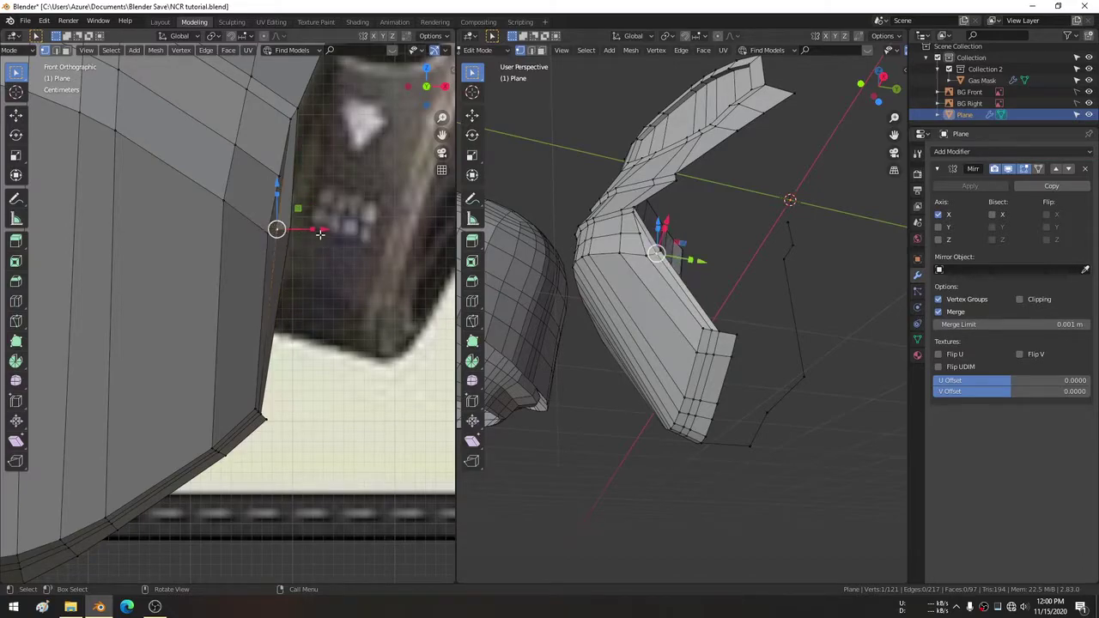
{"action": "key", "text": "ctrl+shift+z"}
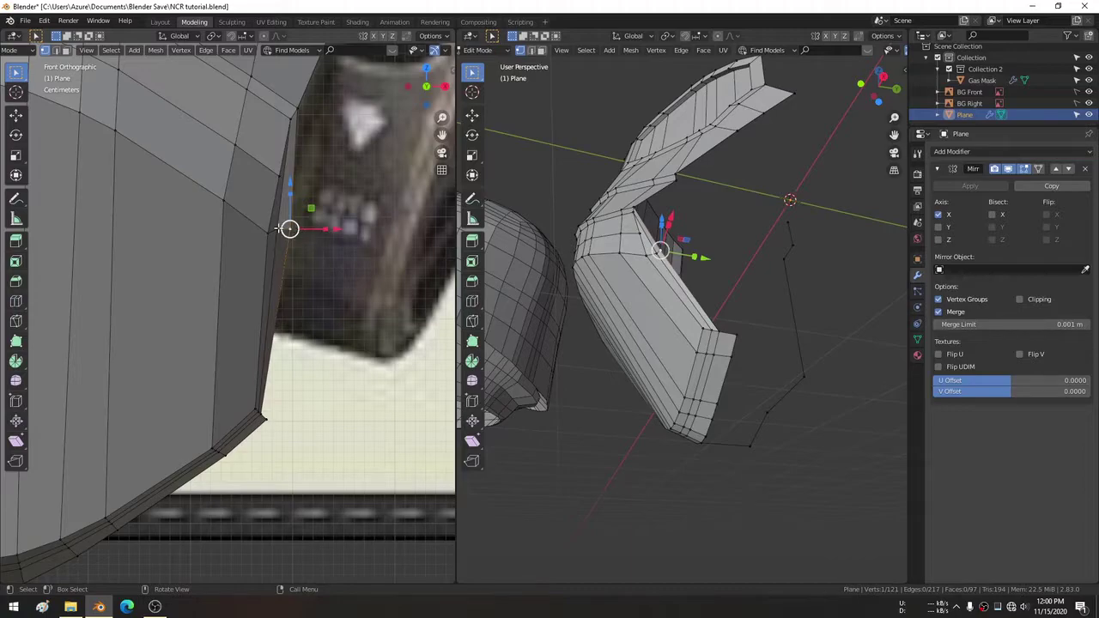
{"action": "key", "text": "ctrl+z"}
{"action": "key", "text": "ctrl+shift+z"}
{"action": "middle_click_drag", "start_coordinate": [358, 231], "coordinate": [314, 242]}
Shift a vertex on the plate's side edge sideways along X, toggling the move-handle display.
{"action": "key", "text": "alt+a"}
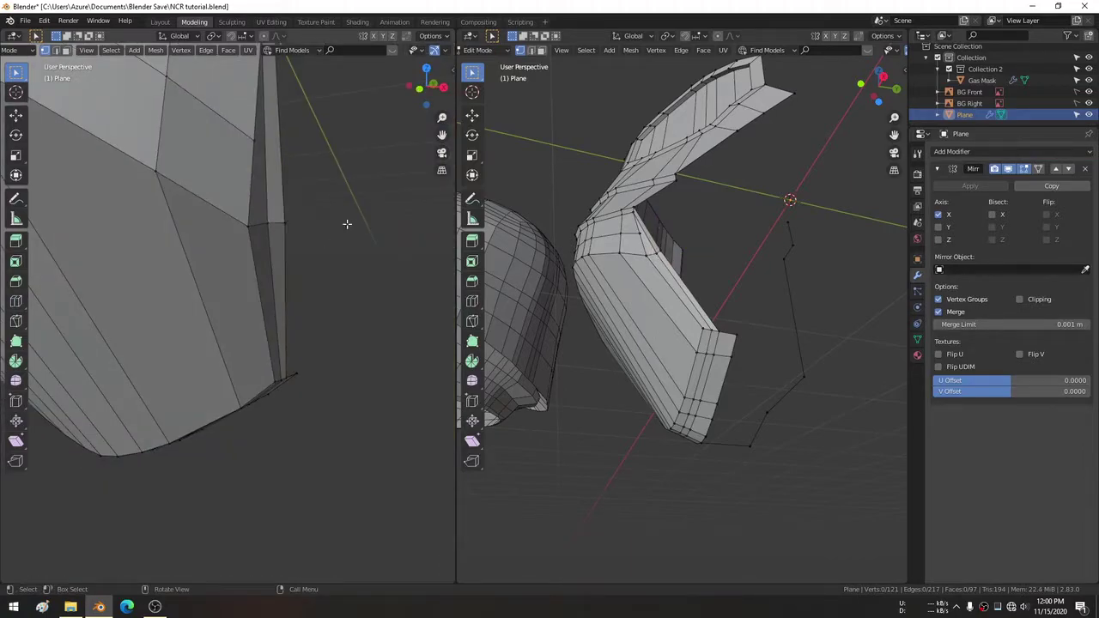
{"action": "left_click", "coordinate": [279, 223]}
{"action": "left_click", "coordinate": [348, 223]}
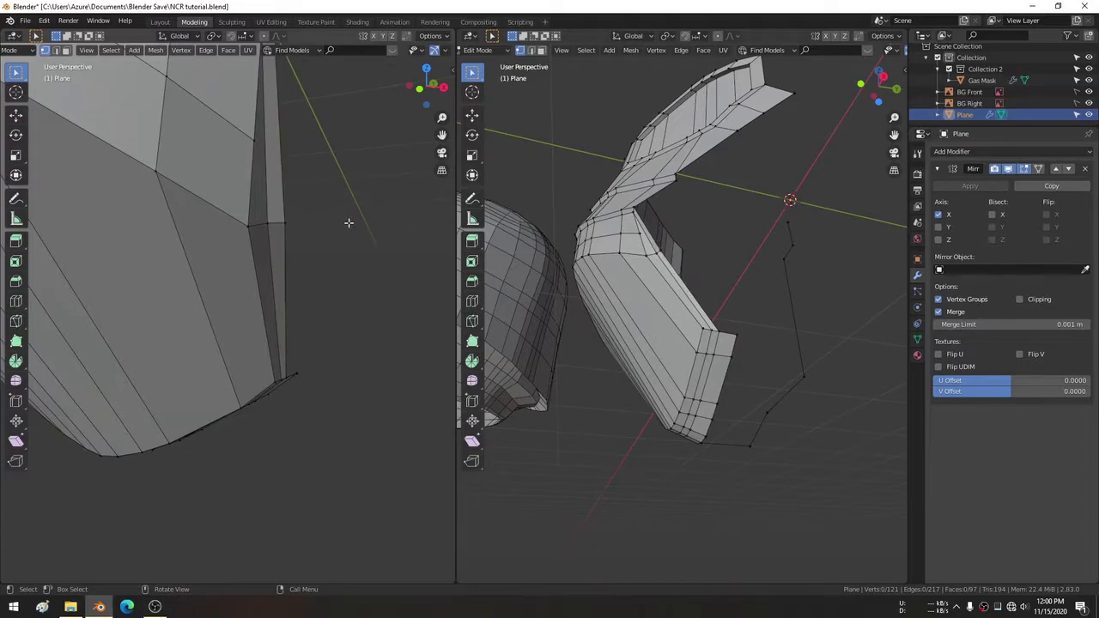
{"action": "left_click", "coordinate": [282, 224]}
{"action": "scroll", "coordinate": [408, 51], "scroll_direction": "down", "scroll_amount": 3}
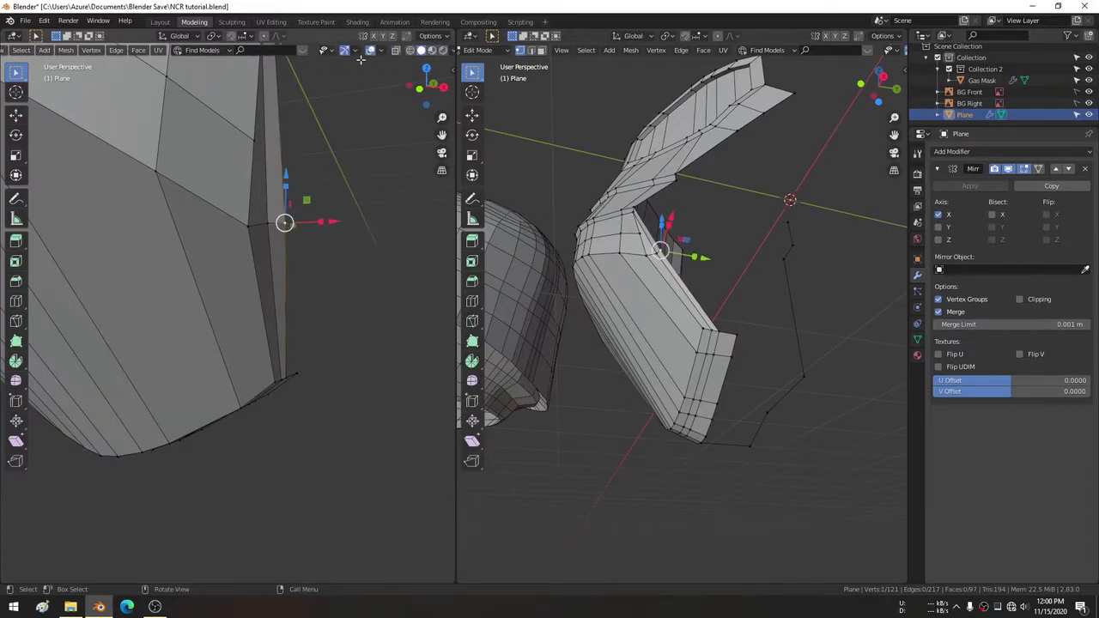
{"action": "left_click", "coordinate": [355, 50]}
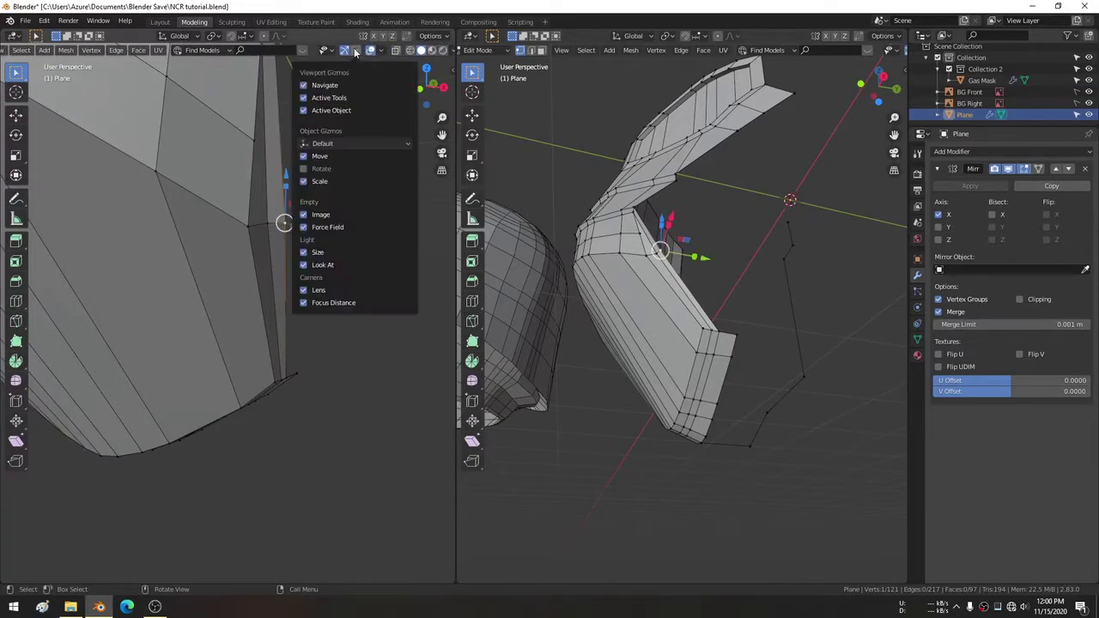
{"action": "left_click", "coordinate": [303, 156]}
{"action": "left_click", "coordinate": [303, 156]}
{"action": "left_click", "coordinate": [322, 236]}
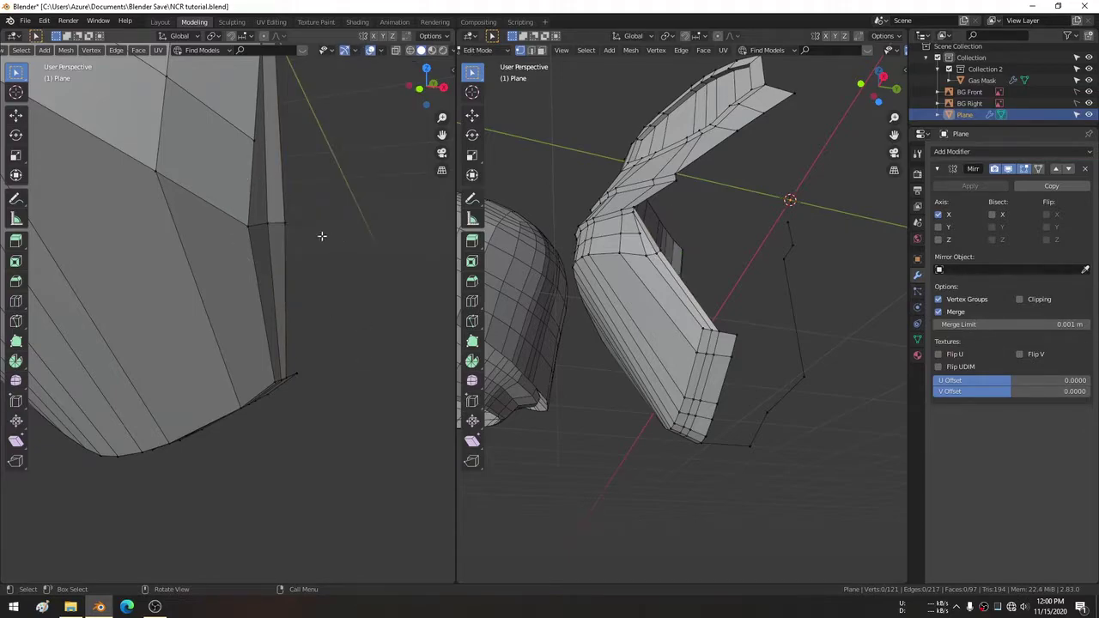
{"action": "left_click", "coordinate": [283, 225]}
{"action": "mouse_move", "coordinate": [325, 225]}
{"action": "left_mouse_down"}
{"action": "mouse_move", "coordinate": [347, 226]}
{"action": "mouse_move", "coordinate": [268, 224]}
{"action": "mouse_move", "coordinate": [318, 221]}
{"action": "left_mouse_up"}
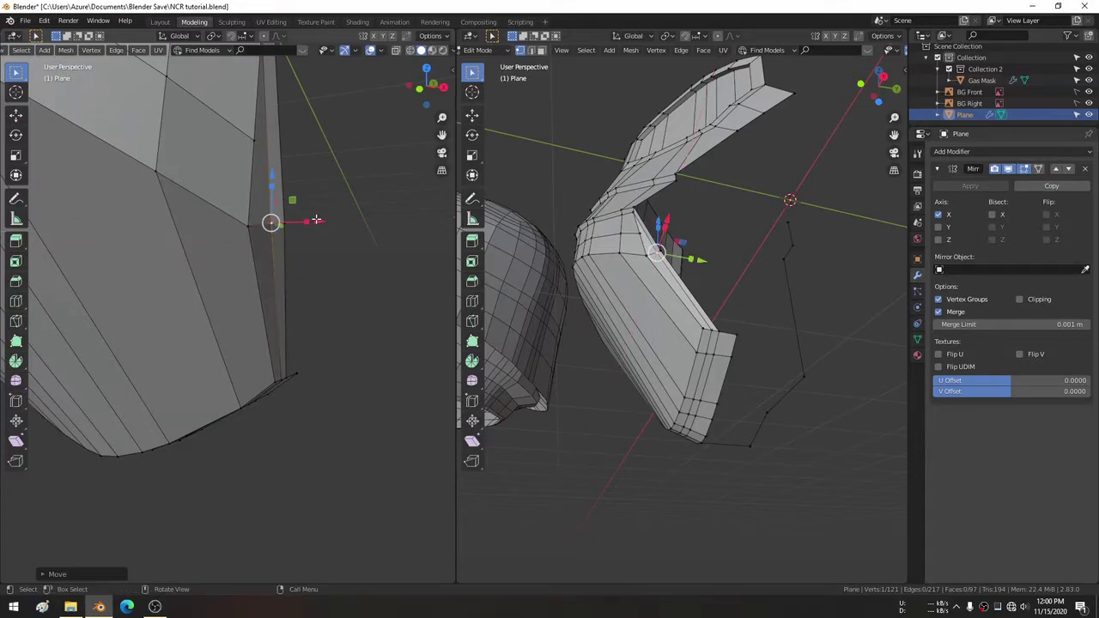
In front view with the reference, select the six vertices along the plate's lower rim.
{"action": "key", "text": "KP_1"}
{"action": "middle_click_drag", "start_coordinate": [333, 251], "coordinate": [358, 58], "text": "shift"}
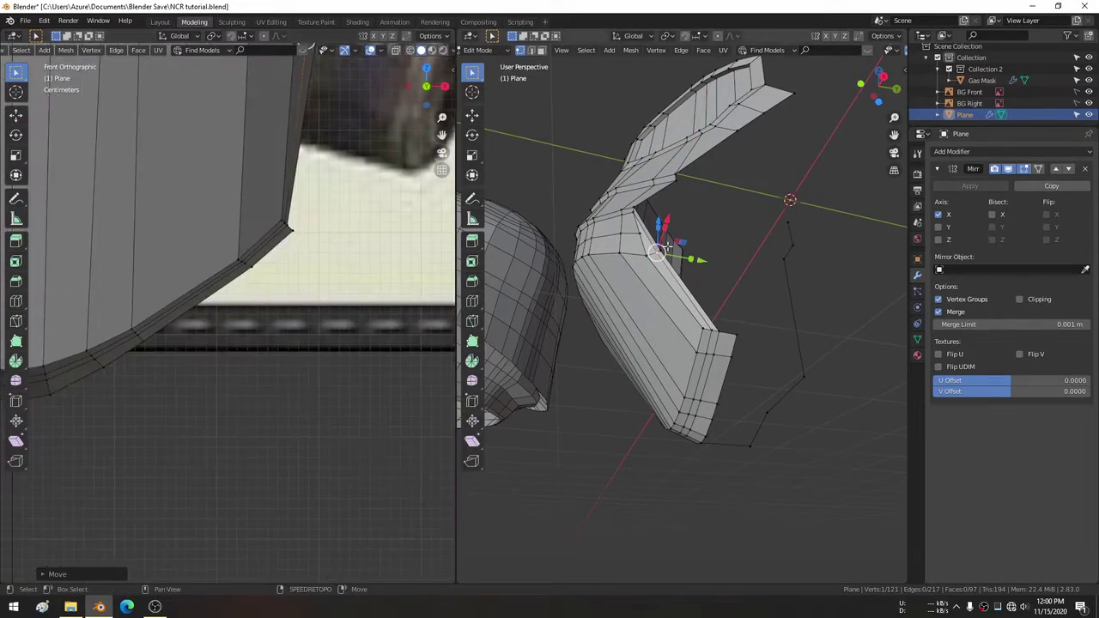
{"action": "middle_click_drag", "start_coordinate": [744, 282], "coordinate": [737, 124]}
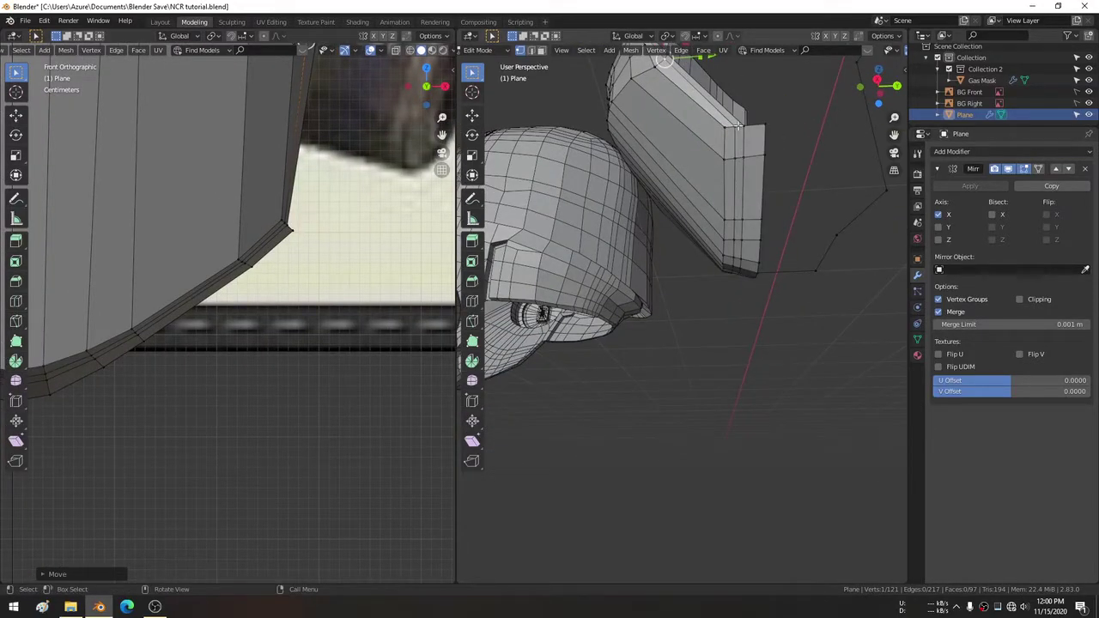
{"action": "left_click", "coordinate": [735, 127]}
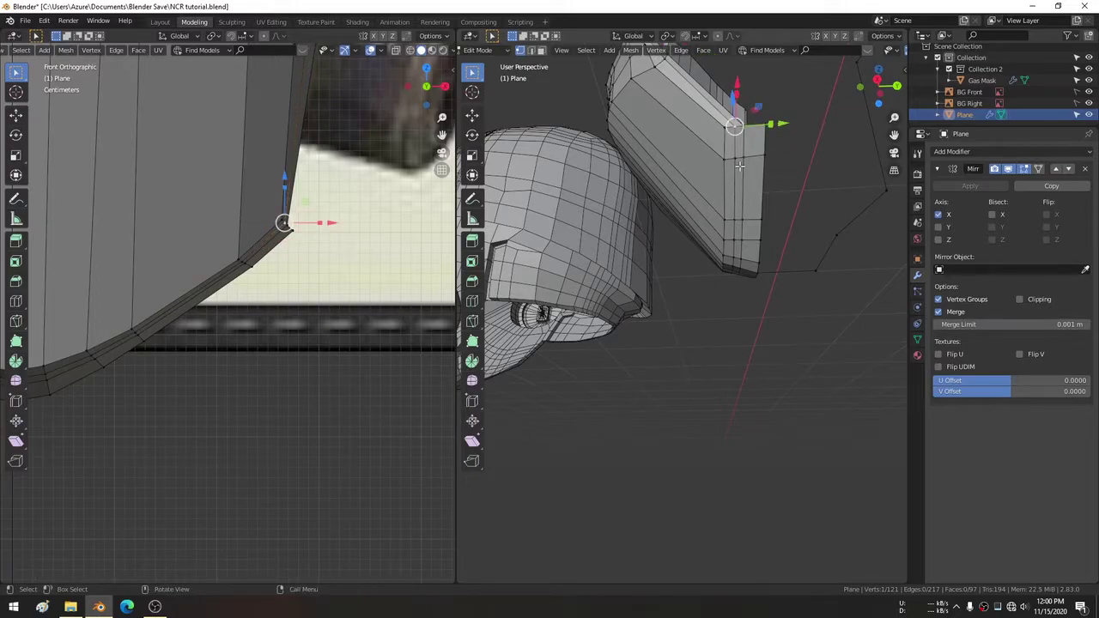
{"action": "left_click", "coordinate": [738, 181], "text": "shift"}
{"action": "left_click", "coordinate": [738, 220], "text": "shift"}
{"action": "mouse_move", "coordinate": [739, 220]}
{"action": "middle_mouse_down"}
{"action": "mouse_move", "coordinate": [728, 212]}
{"action": "mouse_move", "coordinate": [797, 252]}
{"action": "middle_mouse_up"}
{"action": "left_click", "coordinate": [748, 289], "text": "shift"}
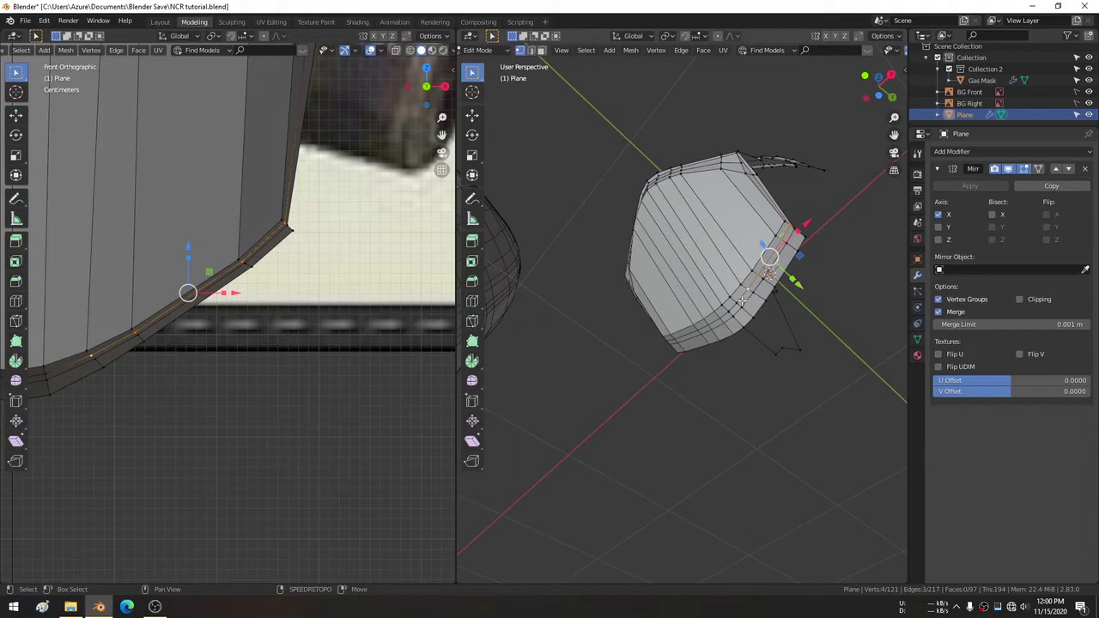
{"action": "left_click", "coordinate": [751, 291], "text": "shift"}
{"action": "left_click", "coordinate": [754, 292], "text": "shift"}
{"action": "middle_click_drag", "start_coordinate": [754, 292], "coordinate": [748, 223]}
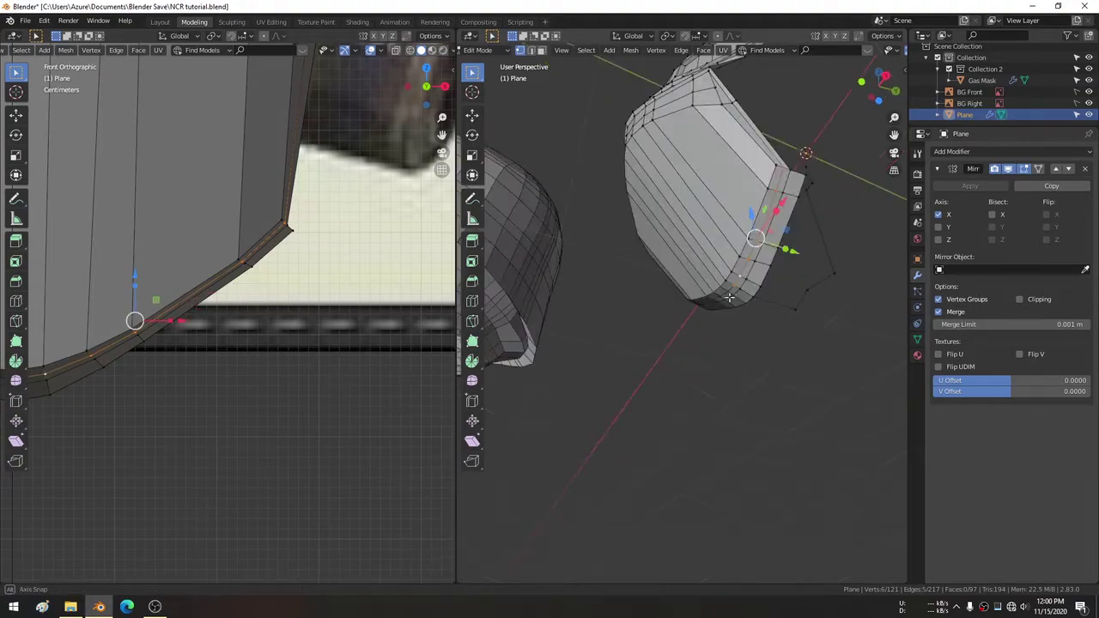
{"action": "scroll", "coordinate": [747, 223], "scroll_direction": "up", "scroll_amount": 5}
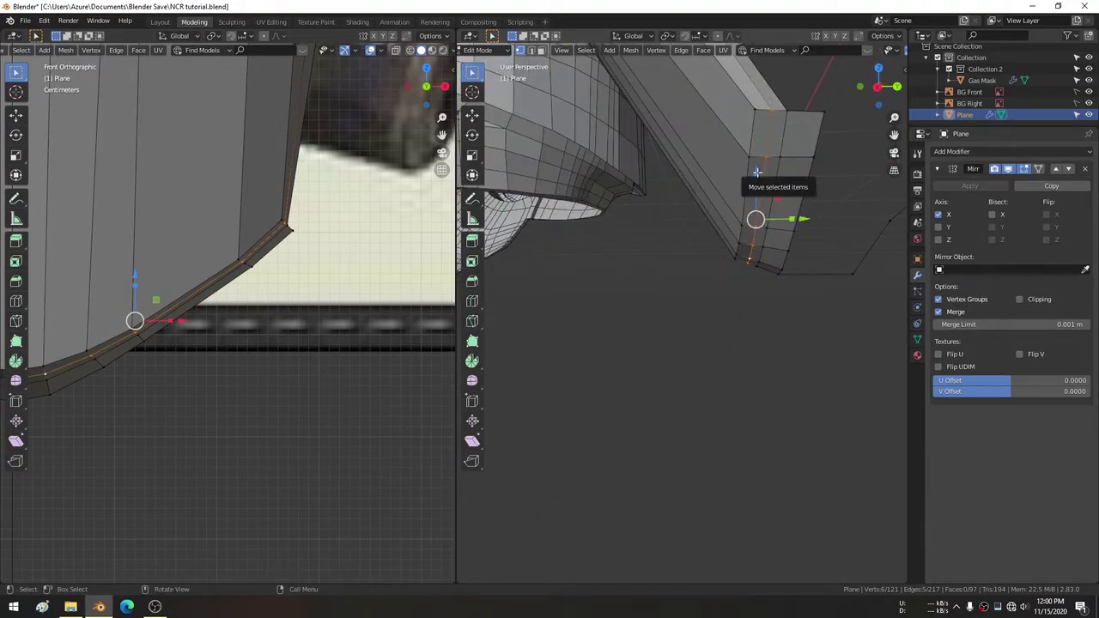
Move the selected rim vertices vertically along Z to follow the reference.
{"action": "key", "text": "g"}
{"action": "key", "text": "z"}
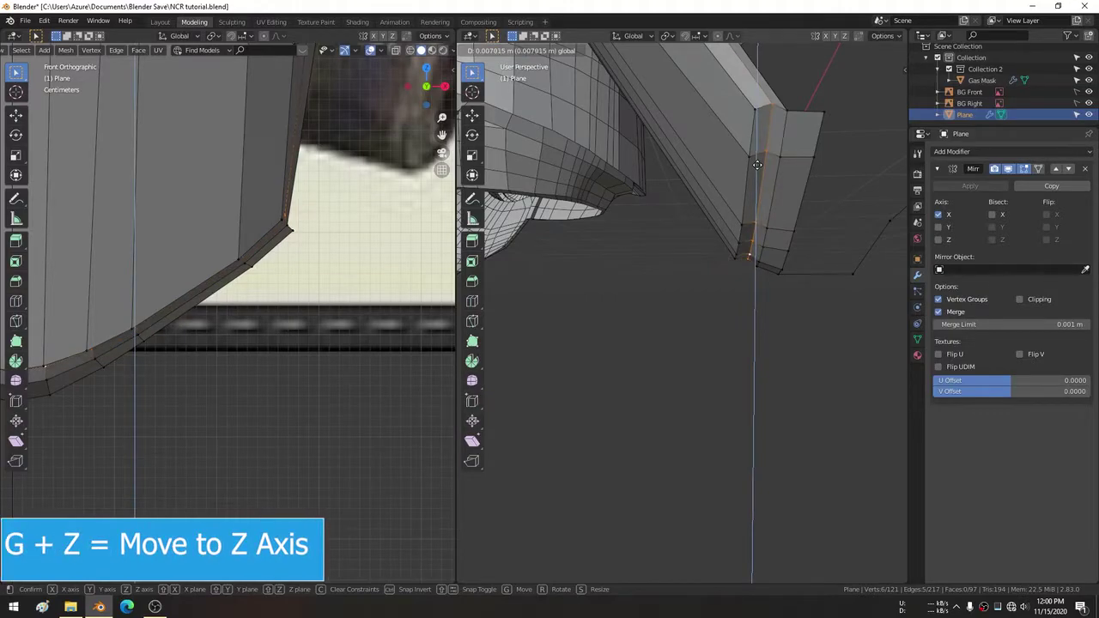
{"action": "left_click", "coordinate": [757, 164]}
{"action": "scroll", "coordinate": [757, 165], "scroll_direction": "down", "scroll_amount": 3}
{"action": "mouse_move", "coordinate": [757, 165]}
{"action": "middle_mouse_down"}
{"action": "mouse_move", "coordinate": [803, 166]}
{"action": "mouse_move", "coordinate": [775, 214]}
{"action": "middle_mouse_up"}
{"action": "mouse_move", "coordinate": [608, 130]}
{"action": "middle_mouse_down"}
{"action": "mouse_move", "coordinate": [711, 152]}
{"action": "mouse_move", "coordinate": [709, 185]}
{"action": "mouse_move", "coordinate": [658, 180]}
{"action": "mouse_move", "coordinate": [669, 227]}
{"action": "mouse_move", "coordinate": [699, 245]}
{"action": "mouse_move", "coordinate": [737, 242]}
{"action": "mouse_move", "coordinate": [707, 214]}
{"action": "mouse_move", "coordinate": [651, 215]}
{"action": "mouse_move", "coordinate": [717, 187]}
{"action": "mouse_move", "coordinate": [699, 198]}
{"action": "mouse_move", "coordinate": [692, 258]}
{"action": "middle_mouse_up"}
Slide the inner-corner vertex along its edge twice.
{"action": "left_click", "coordinate": [687, 253]}
{"action": "key", "text": "shift+v"}
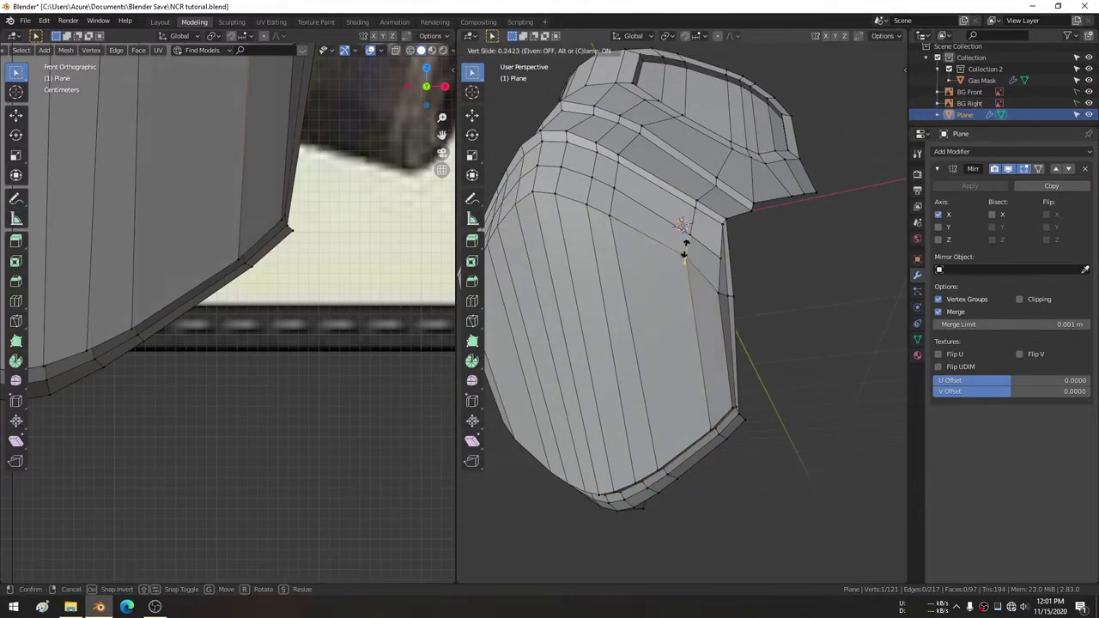
{"action": "left_click", "coordinate": [684, 249]}
{"action": "key", "text": "g"}
{"action": "key", "text": "g"}
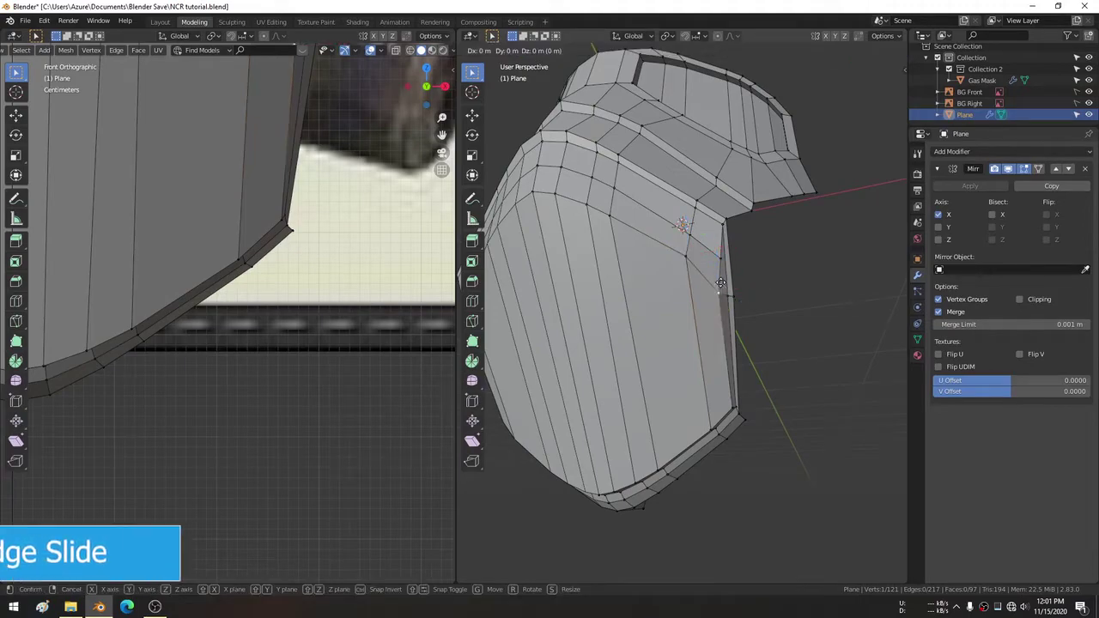
{"action": "left_click", "coordinate": [720, 273]}
Edge-slide the lower edge near the notch to even out the loop spacing.
{"action": "middle_click_drag", "start_coordinate": [720, 273], "coordinate": [758, 309]}
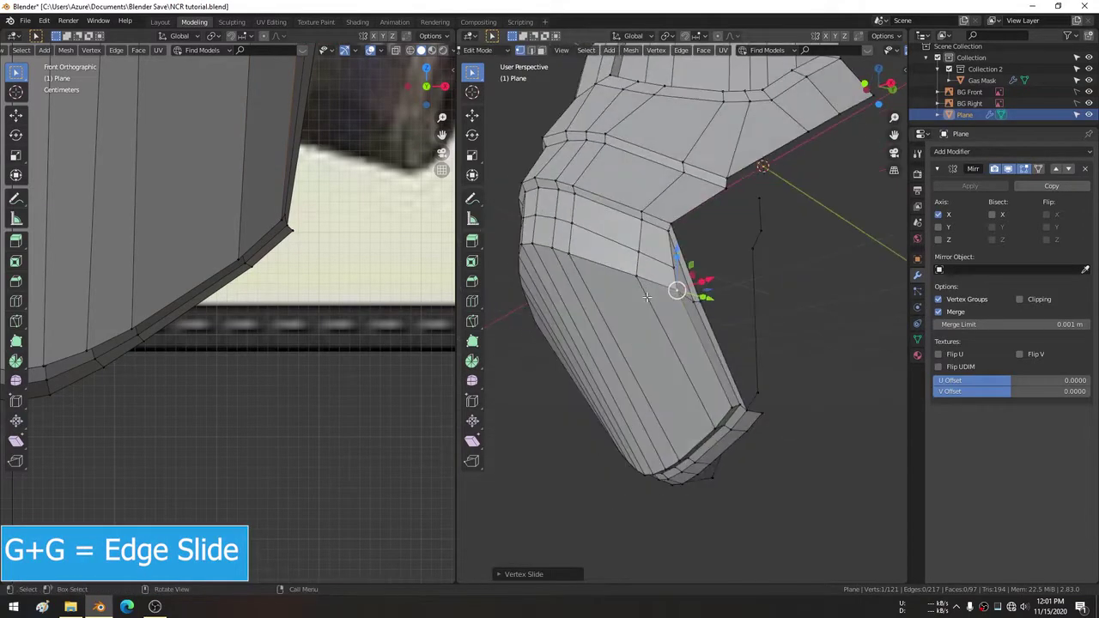
{"action": "scroll", "coordinate": [758, 310], "scroll_direction": "up", "scroll_amount": 2}
{"action": "left_click", "coordinate": [711, 289]}
{"action": "key", "text": "g"}
{"action": "key", "text": "g"}
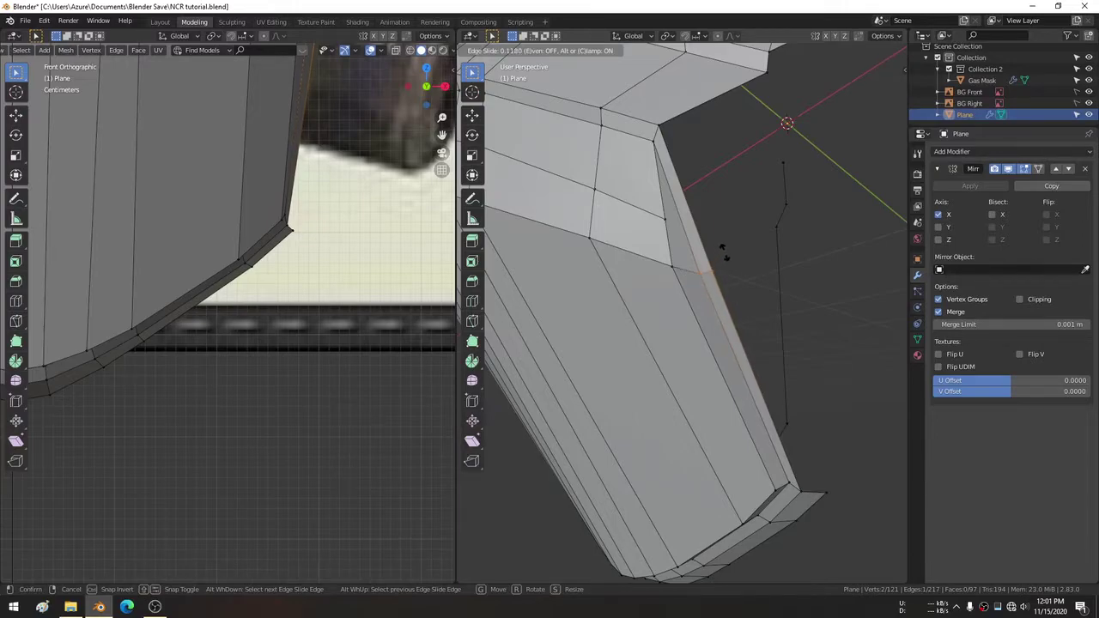
{"action": "left_click", "coordinate": [722, 248]}
{"action": "scroll", "coordinate": [717, 292], "scroll_direction": "down", "scroll_amount": 3}
{"action": "middle_click_drag", "start_coordinate": [712, 299], "coordinate": [712, 307]}
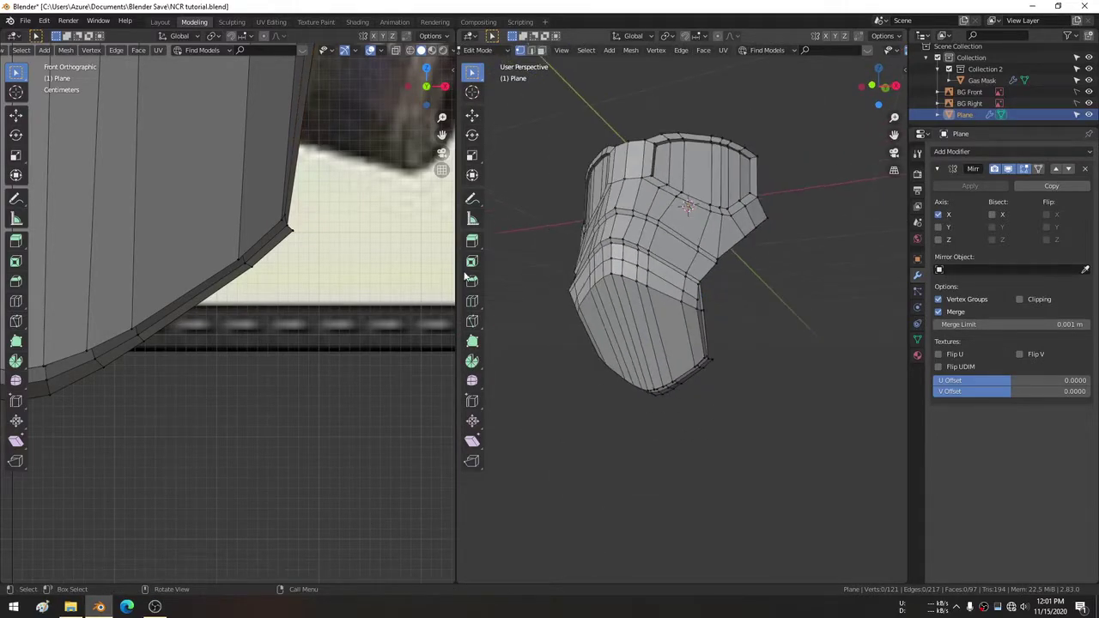
{"action": "mouse_move", "coordinate": [245, 135]}
{"action": "middle_mouse_down"}
{"action": "mouse_move", "coordinate": [255, 175]}
{"action": "mouse_move", "coordinate": [311, 190]}
{"action": "middle_mouse_up"}
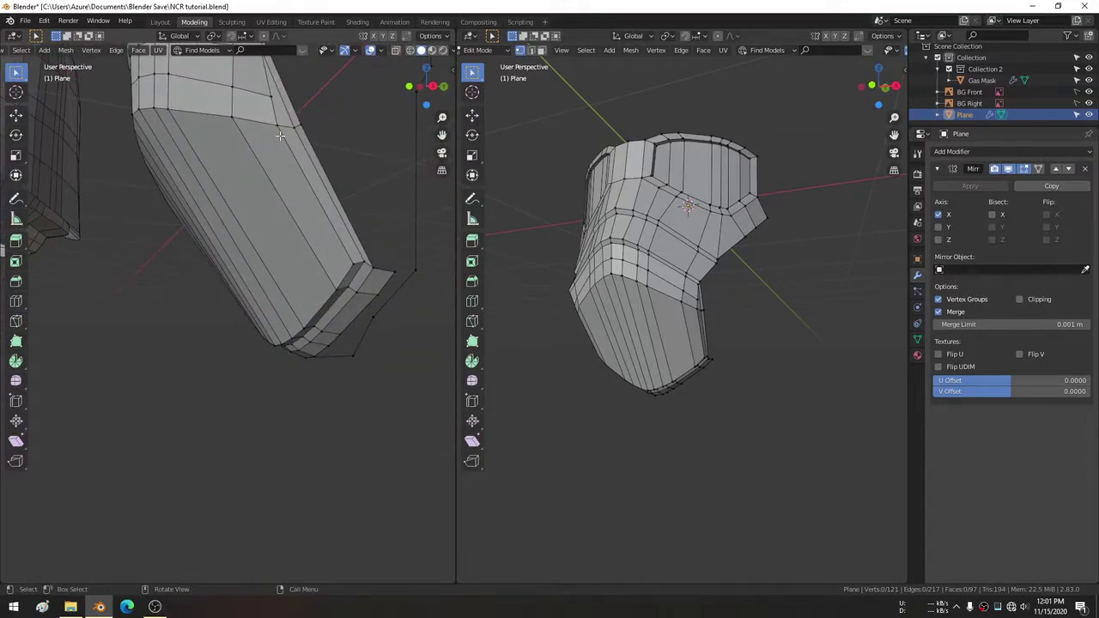
In front orthographic view, select a side-edge vertex and start moving it along X.
{"action": "key", "text": "KP_1"}
{"action": "scroll", "coordinate": [127, 236], "scroll_direction": "up", "scroll_amount": 3}
{"action": "scroll", "coordinate": [127, 236], "scroll_direction": "up", "scroll_amount": 3}
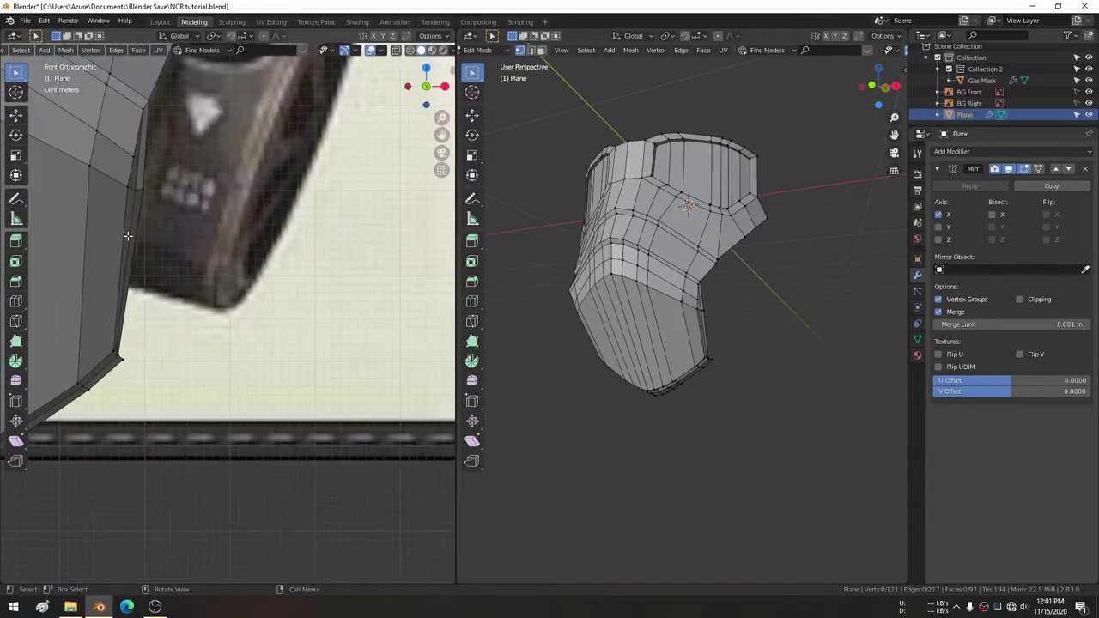
{"action": "middle_click_drag", "start_coordinate": [127, 235], "coordinate": [292, 225], "text": "shift"}
{"action": "left_click", "coordinate": [301, 221]}
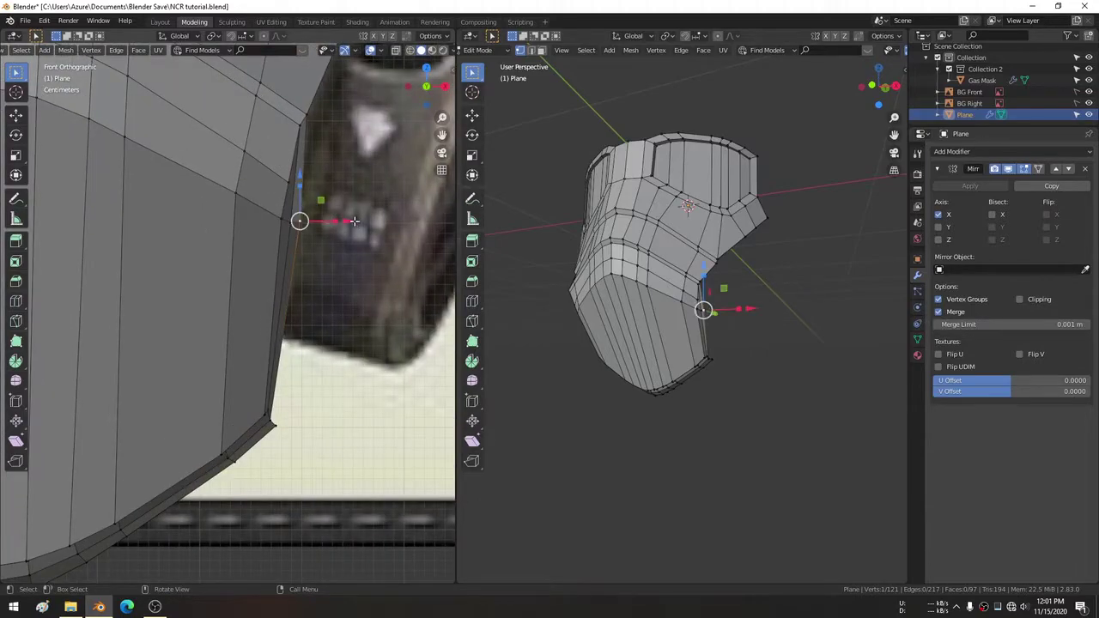
{"action": "key", "text": "alt+a"}
{"action": "left_click", "coordinate": [322, 221]}
{"action": "key", "text": "alt+a"}
{"action": "left_click", "coordinate": [305, 222]}
{"action": "key", "text": "g"}
{"action": "key", "text": "x"}
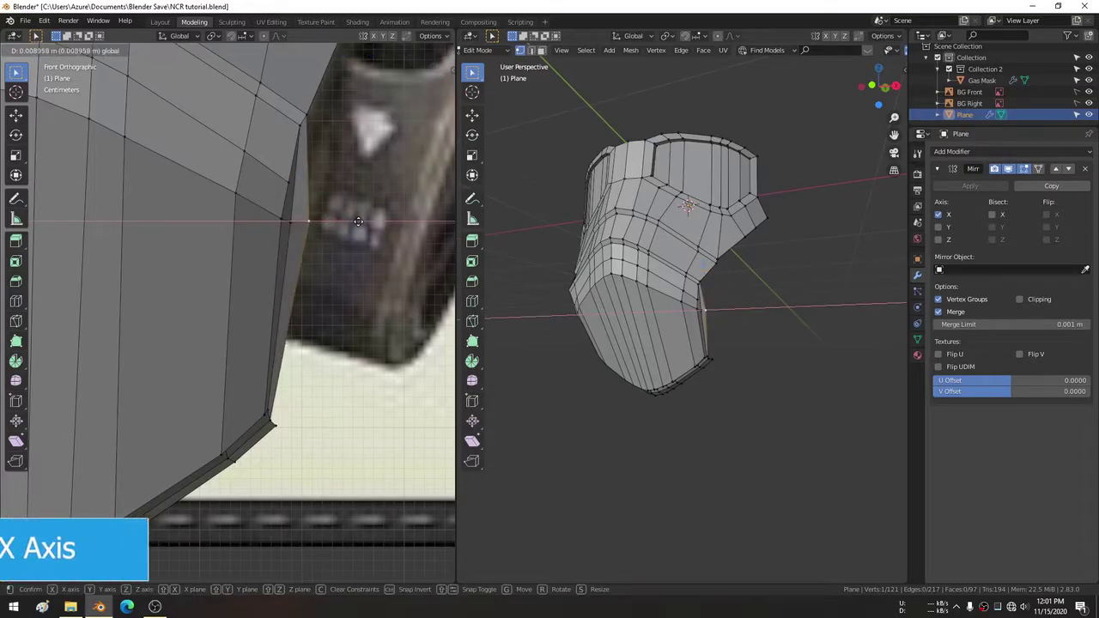
{"action": "middle_click_drag", "start_coordinate": [327, 270], "coordinate": [355, 150], "text": "shift"}
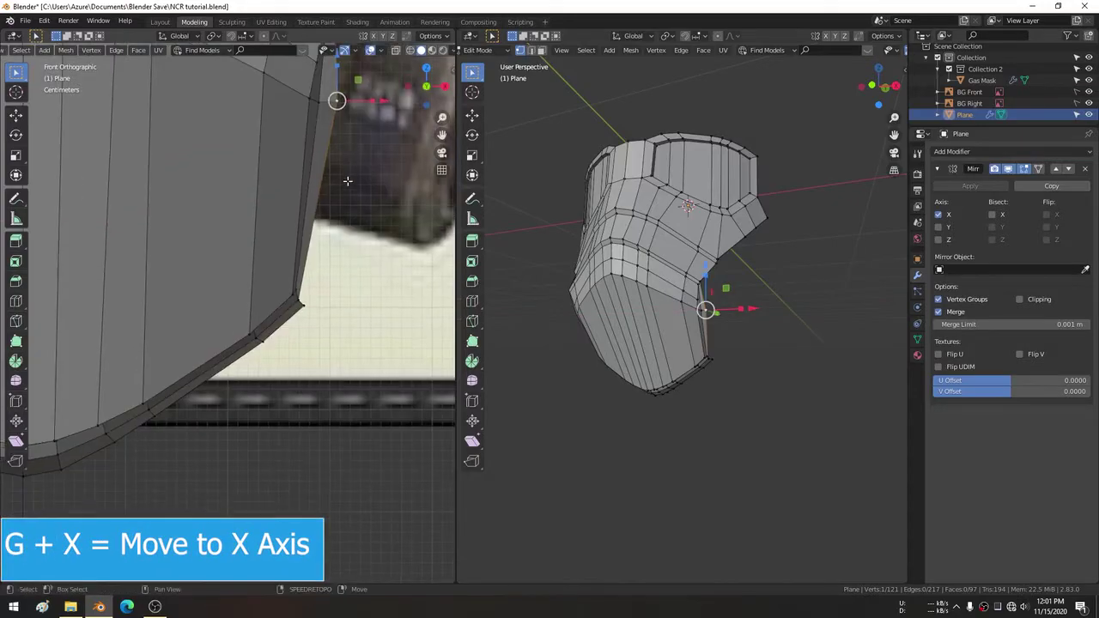
Nudge the lower corner vertex about 0.003 m along global X to match the reference.
{"action": "left_click", "coordinate": [307, 298]}
{"action": "scroll", "coordinate": [756, 425], "scroll_direction": "up", "scroll_amount": 5}
{"action": "middle_click_drag", "start_coordinate": [763, 363], "coordinate": [724, 415]}
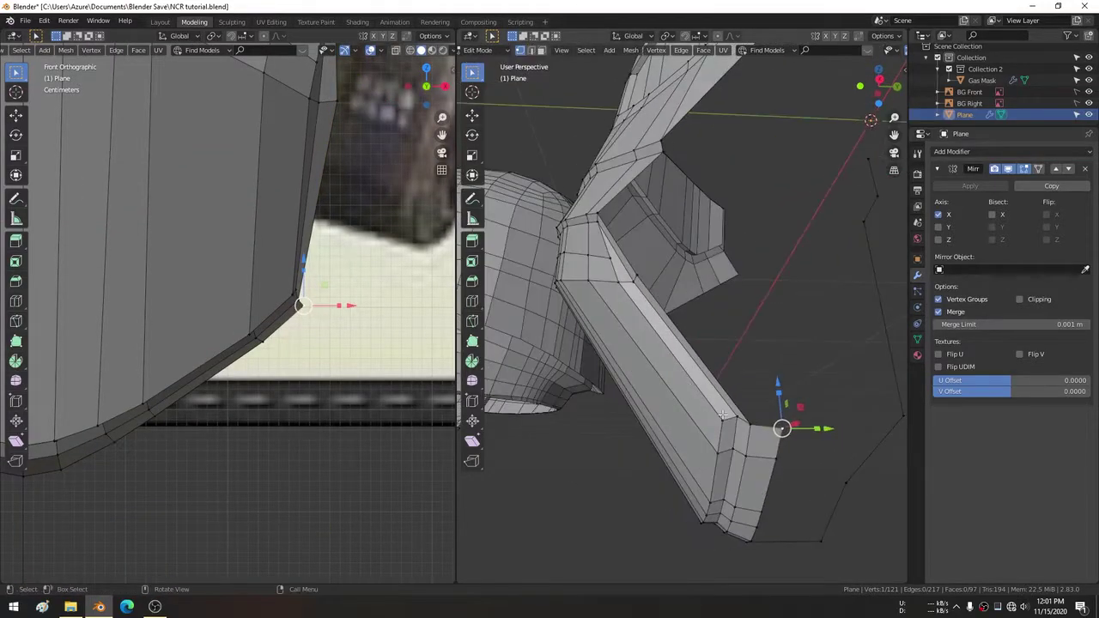
{"action": "left_click", "coordinate": [753, 423]}
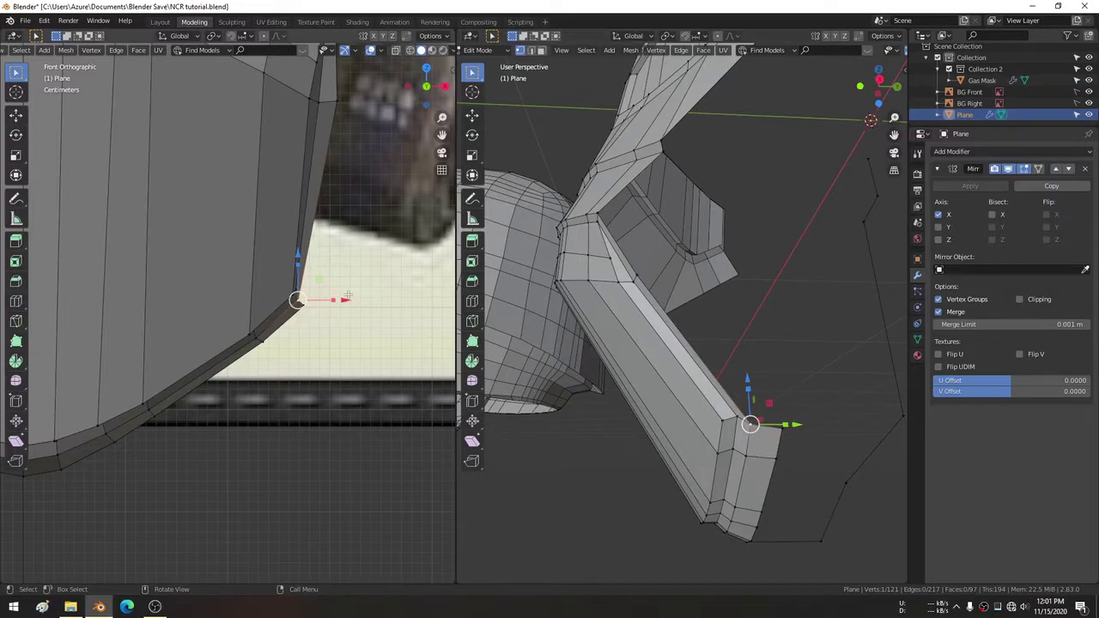
{"action": "key", "text": "alt+a"}
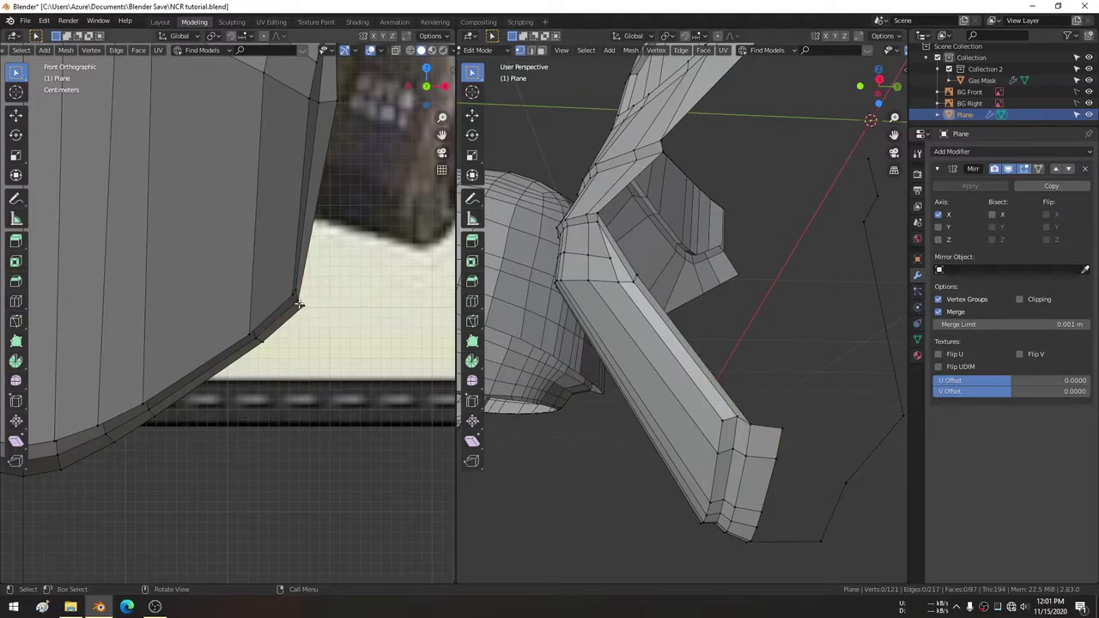
{"action": "left_click", "coordinate": [299, 303]}
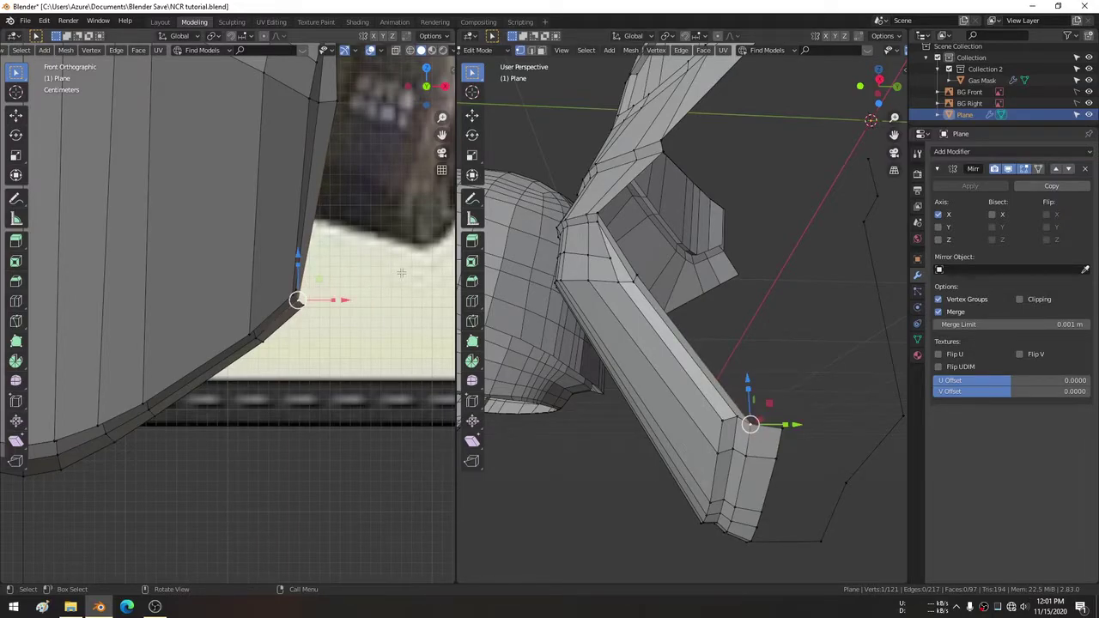
{"action": "key", "text": "g"}
{"action": "key", "text": "x"}
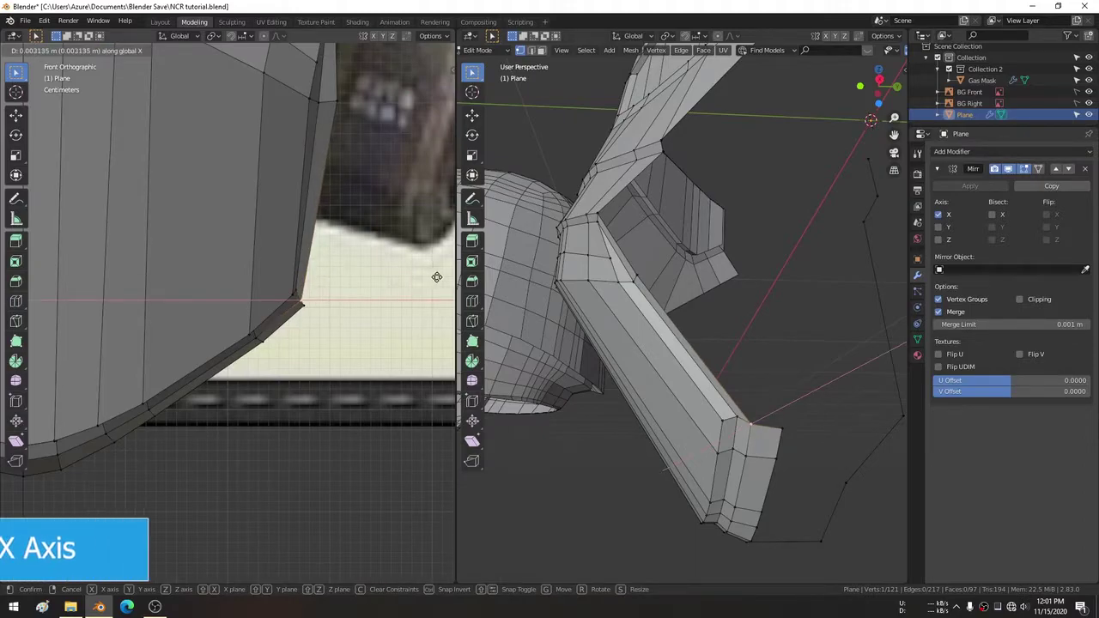
{"action": "left_click", "coordinate": [440, 271]}
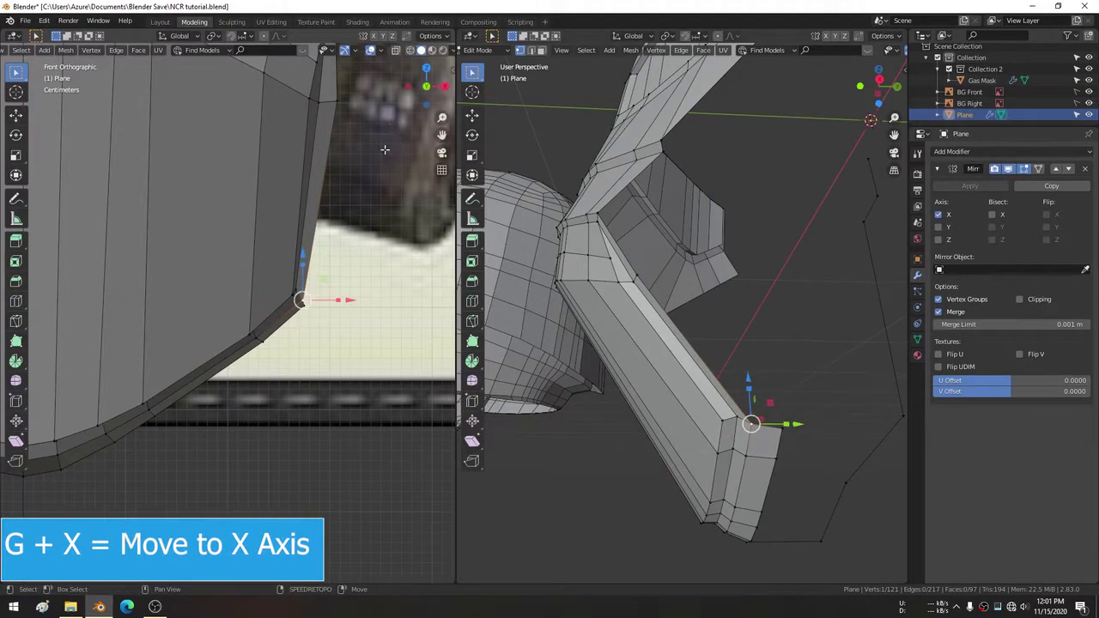
{"action": "scroll", "coordinate": [385, 150], "scroll_direction": "up", "scroll_amount": 3}
Shift a higher side-edge vertex about 0.005 m along X toward the front outline.
{"action": "left_click", "coordinate": [332, 185]}
{"action": "key", "text": "x"}
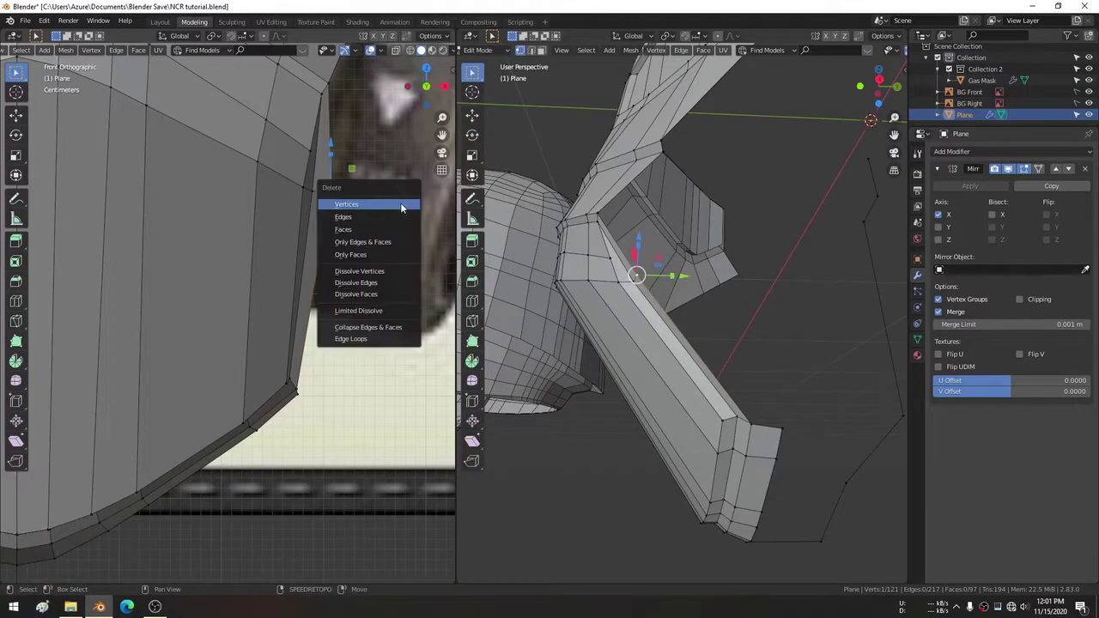
{"action": "key", "text": "Escape"}
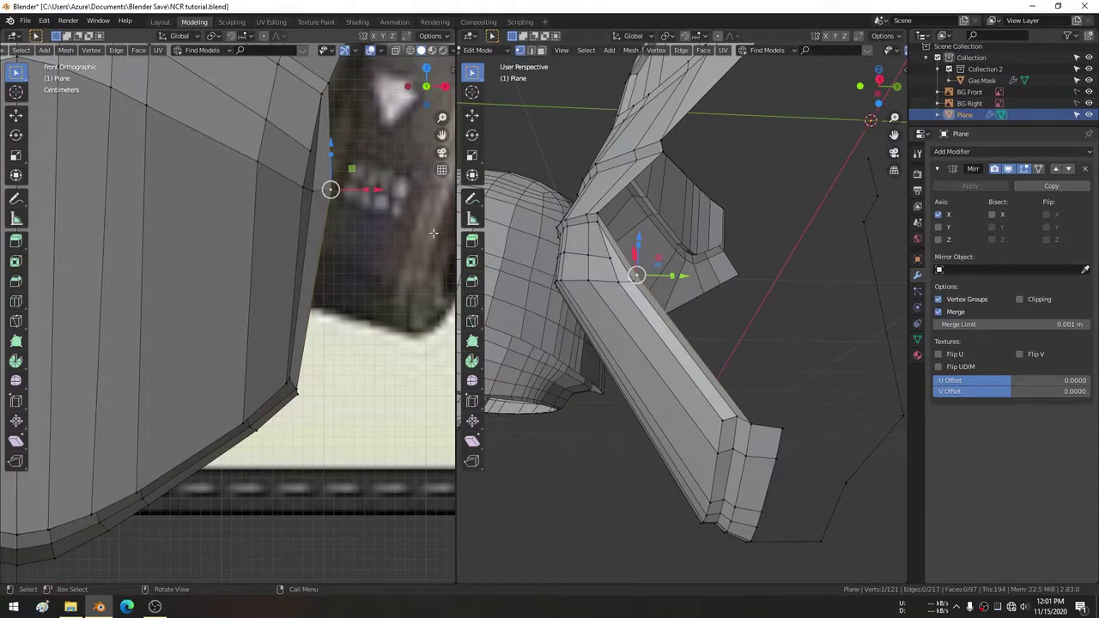
{"action": "key", "text": "g"}
{"action": "key", "text": "Escape"}
{"action": "key", "text": "g"}
{"action": "key", "text": "x"}
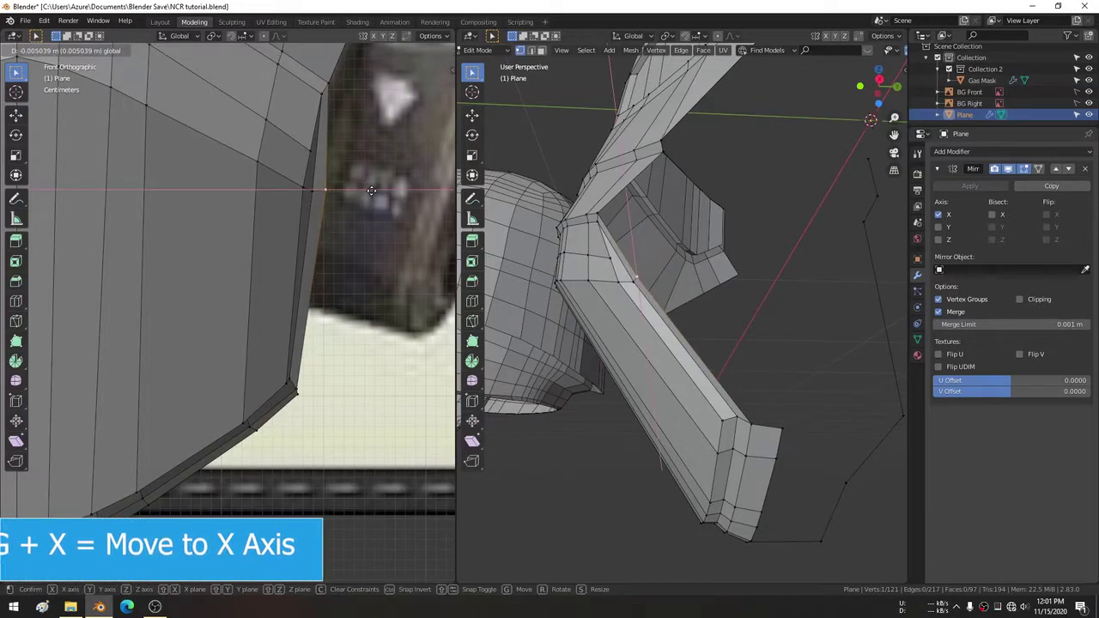
{"action": "left_click", "coordinate": [344, 203]}
Select the inner-notch vertex and return the left view to front orthographic.
{"action": "mouse_move", "coordinate": [345, 203]}
{"action": "middle_mouse_down"}
{"action": "mouse_move", "coordinate": [210, 197]}
{"action": "mouse_move", "coordinate": [307, 223]}
{"action": "middle_mouse_up"}
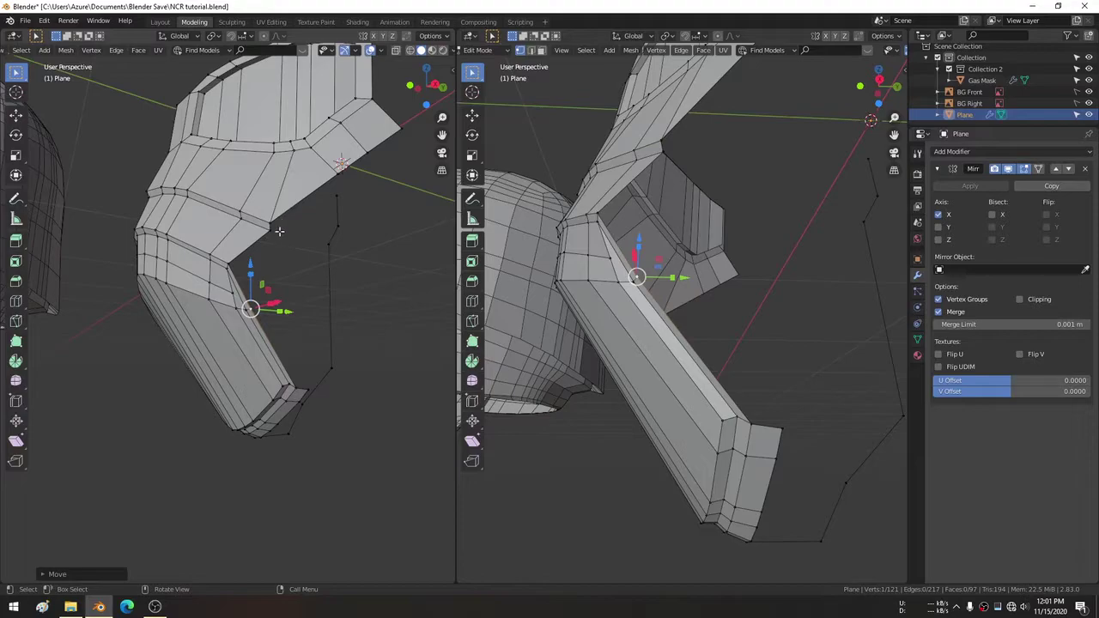
{"action": "left_click", "coordinate": [279, 231]}
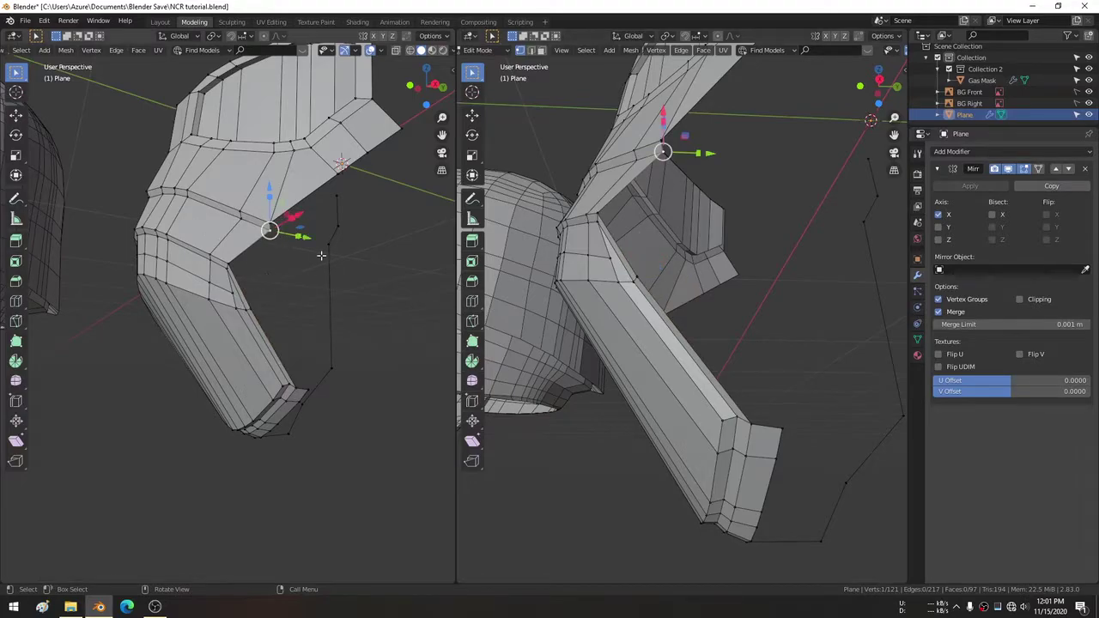
{"action": "middle_click_drag", "start_coordinate": [291, 258], "coordinate": [304, 247]}
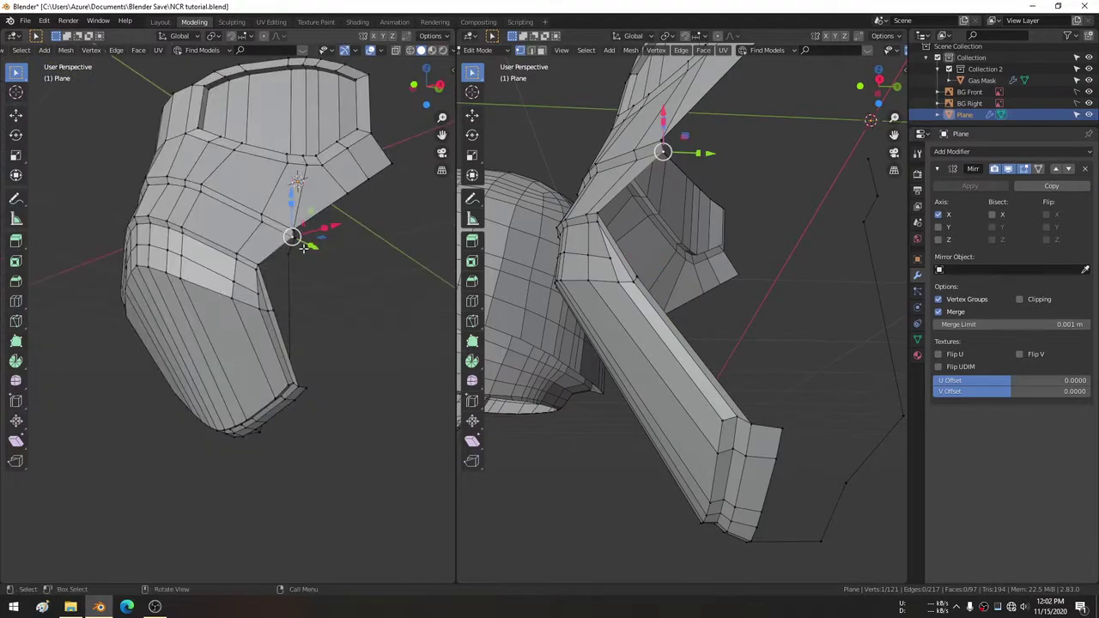
{"action": "middle_click_drag", "start_coordinate": [192, 262], "coordinate": [235, 250]}
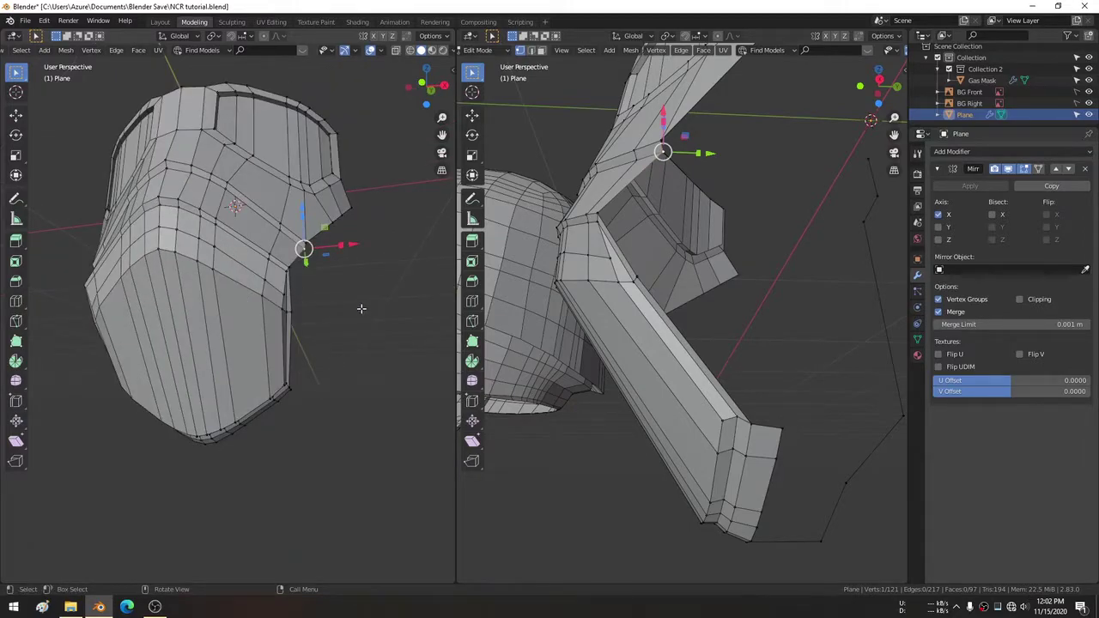
{"action": "key", "text": "KP_1"}
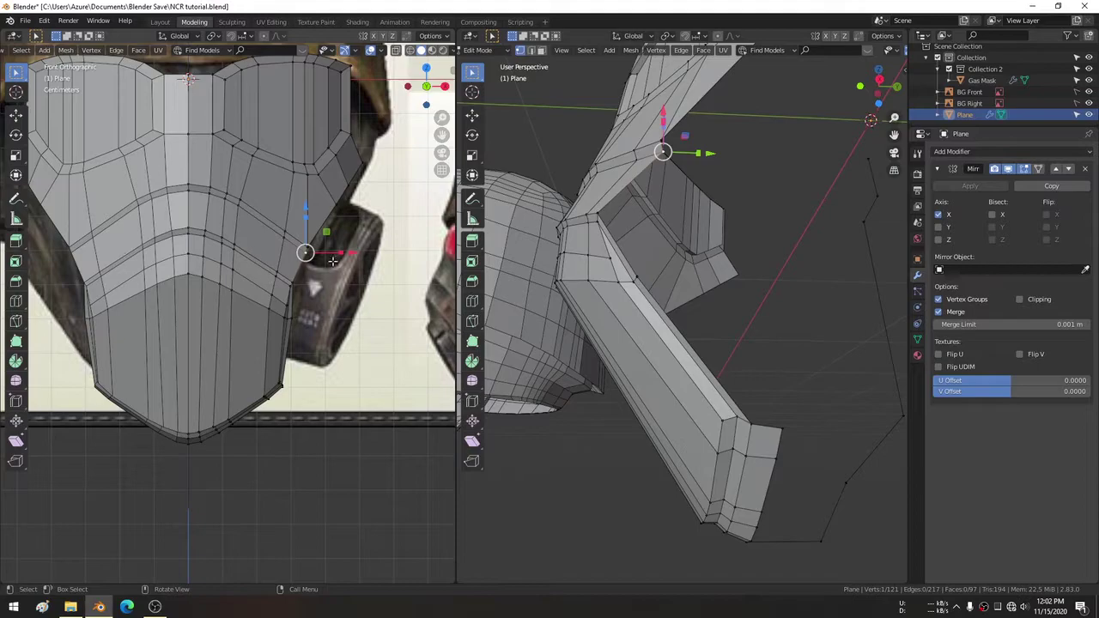
In Right orthographic view, extrude a new vertex from the side edge and position it along Y.
{"action": "key", "text": "KP_3"}
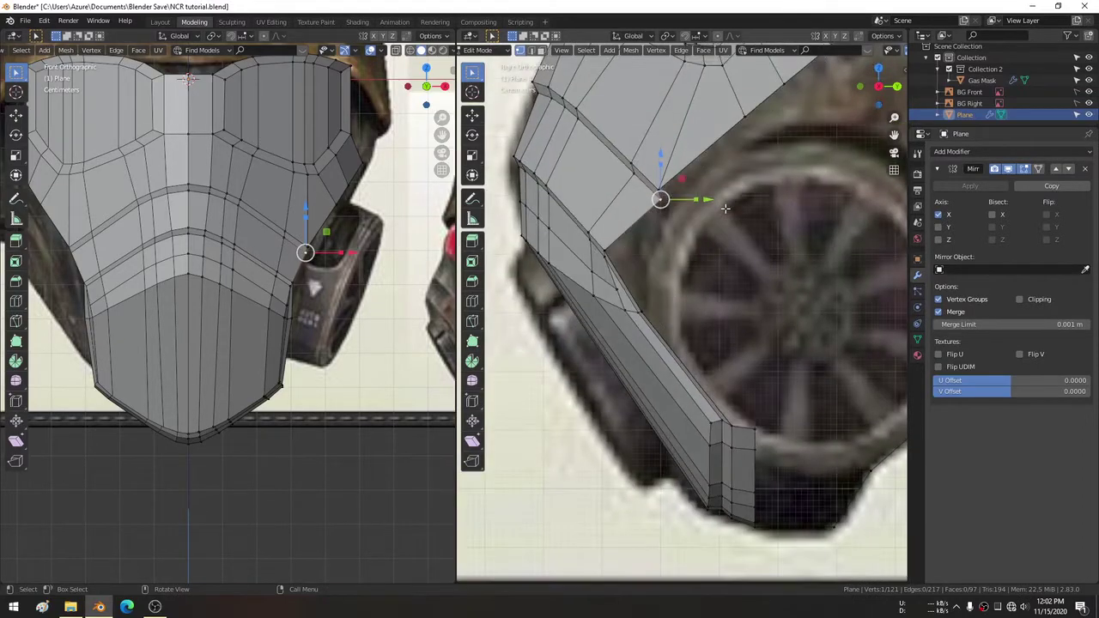
{"action": "scroll", "coordinate": [246, 221], "scroll_direction": "up", "scroll_amount": 3}
{"action": "scroll", "coordinate": [257, 215], "scroll_direction": "up", "scroll_amount": 1}
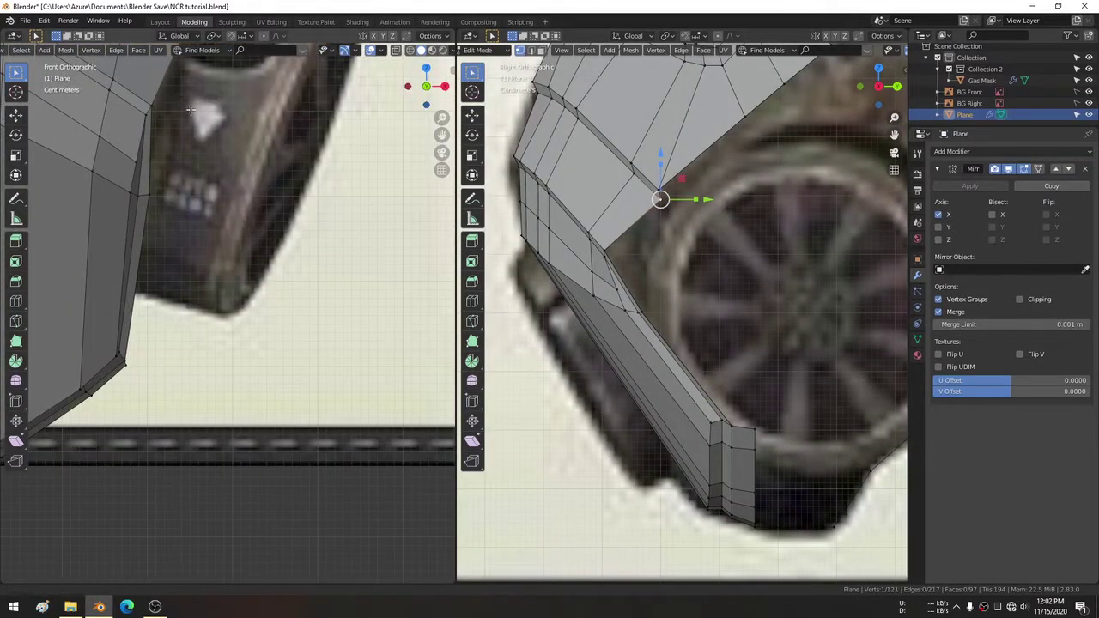
{"action": "scroll", "coordinate": [281, 208], "scroll_direction": "up", "scroll_amount": 2}
{"action": "key", "text": "e"}
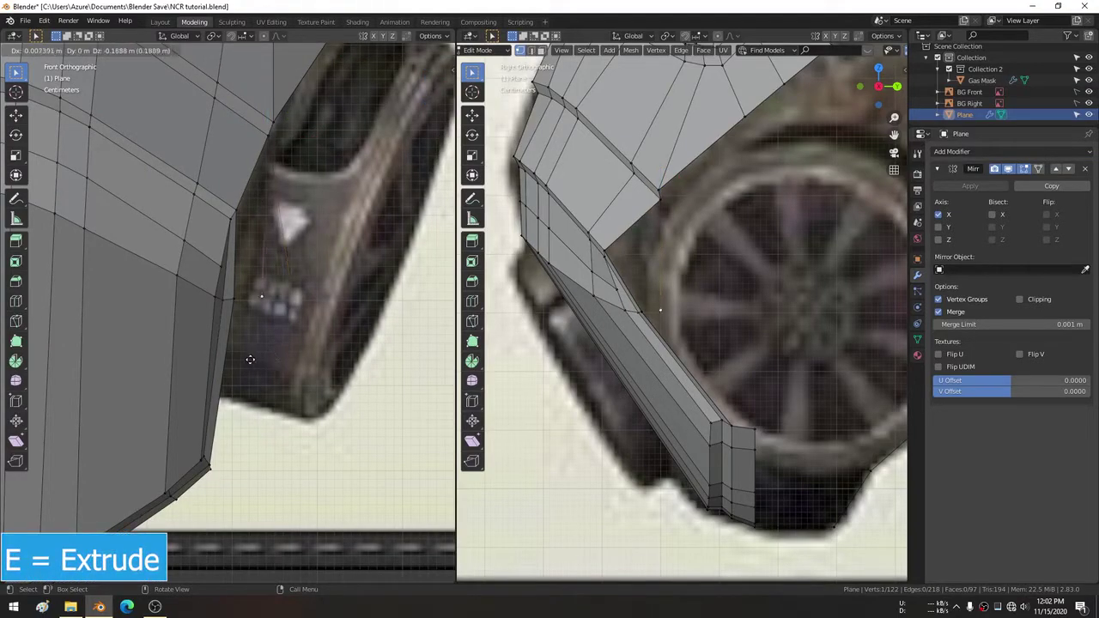
{"action": "left_click", "coordinate": [255, 352]}
{"action": "key", "text": "e"}
{"action": "key", "text": "y"}
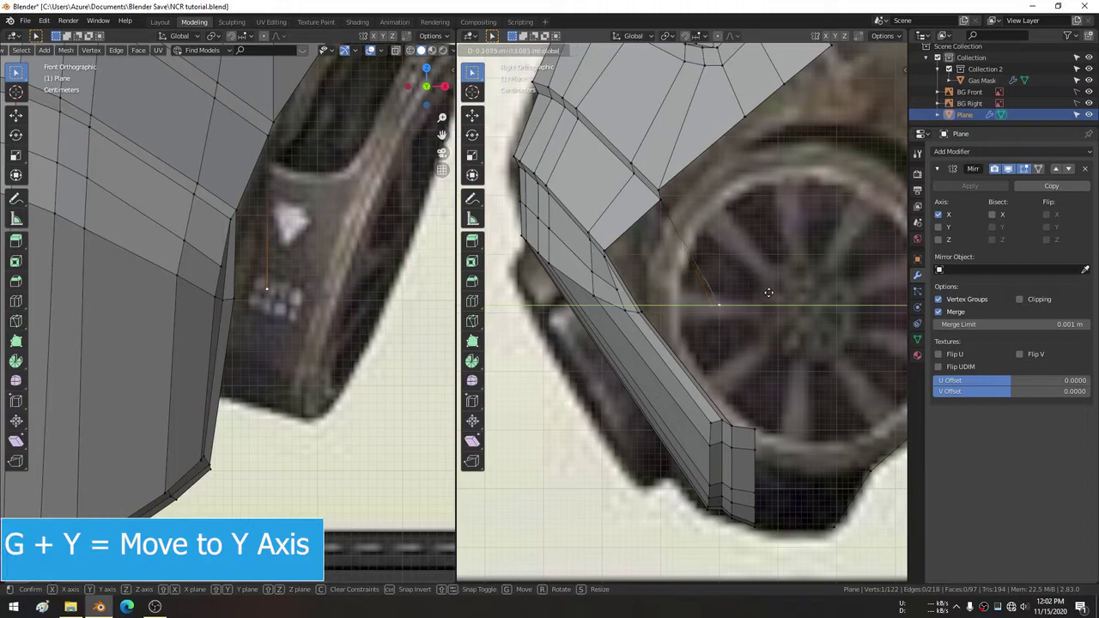
{"action": "left_click", "coordinate": [774, 292]}
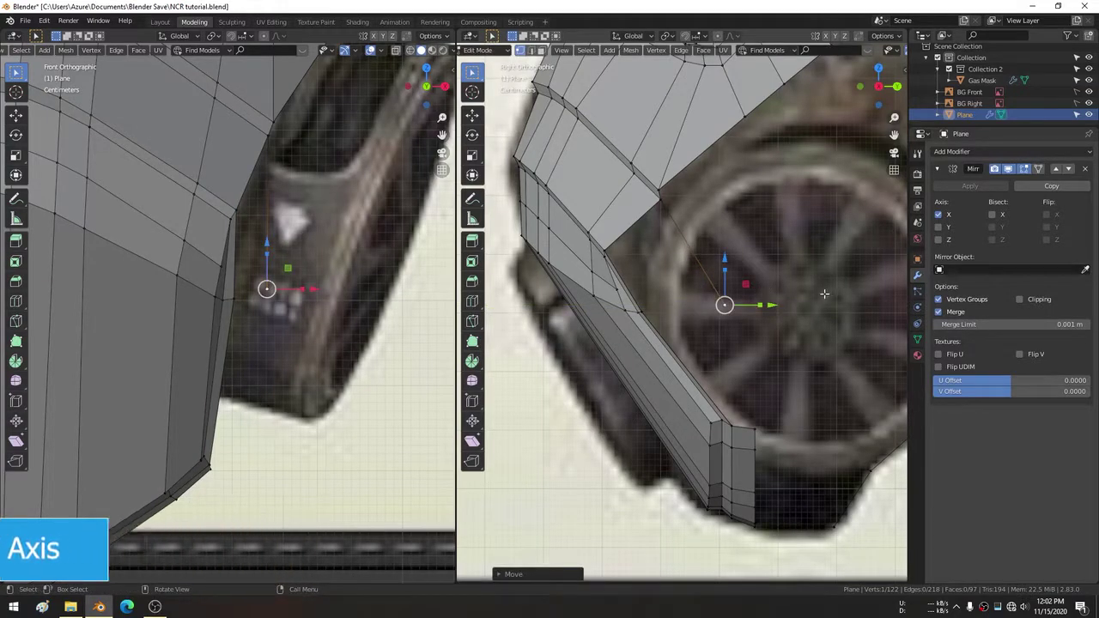
Extrude a second vertex and move it along Y to trace the filter outline.
{"action": "mouse_move", "coordinate": [748, 380]}
{"action": "middle_mouse_down", "text": "shift"}
{"action": "mouse_move", "coordinate": [689, 284]}
{"action": "mouse_move", "coordinate": [690, 297]}
{"action": "middle_mouse_up", "text": "shift"}
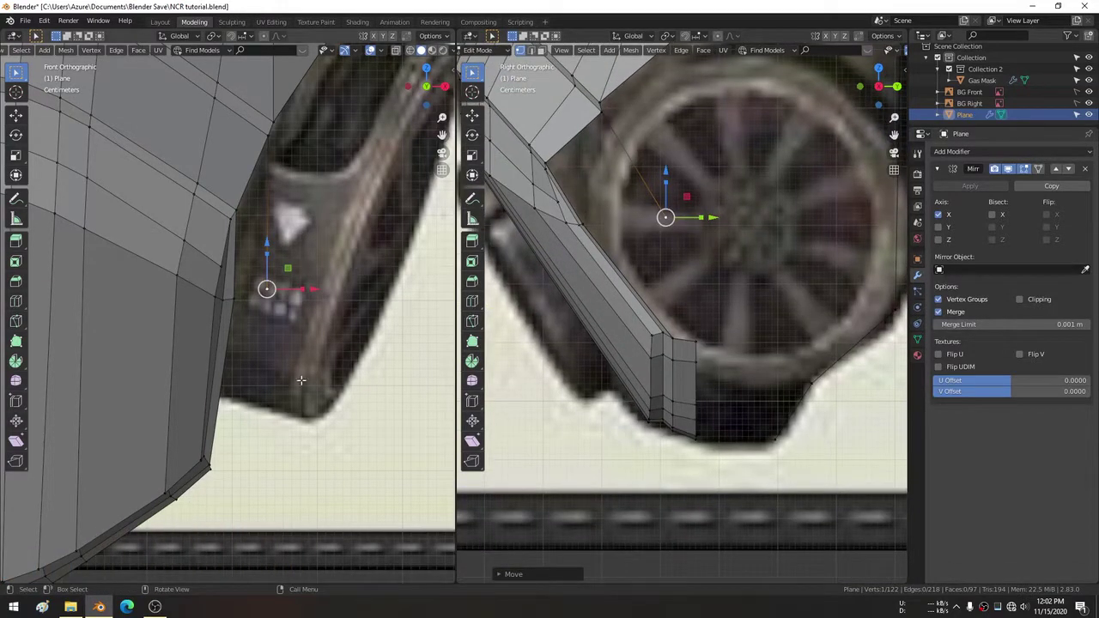
{"action": "key", "text": "e"}
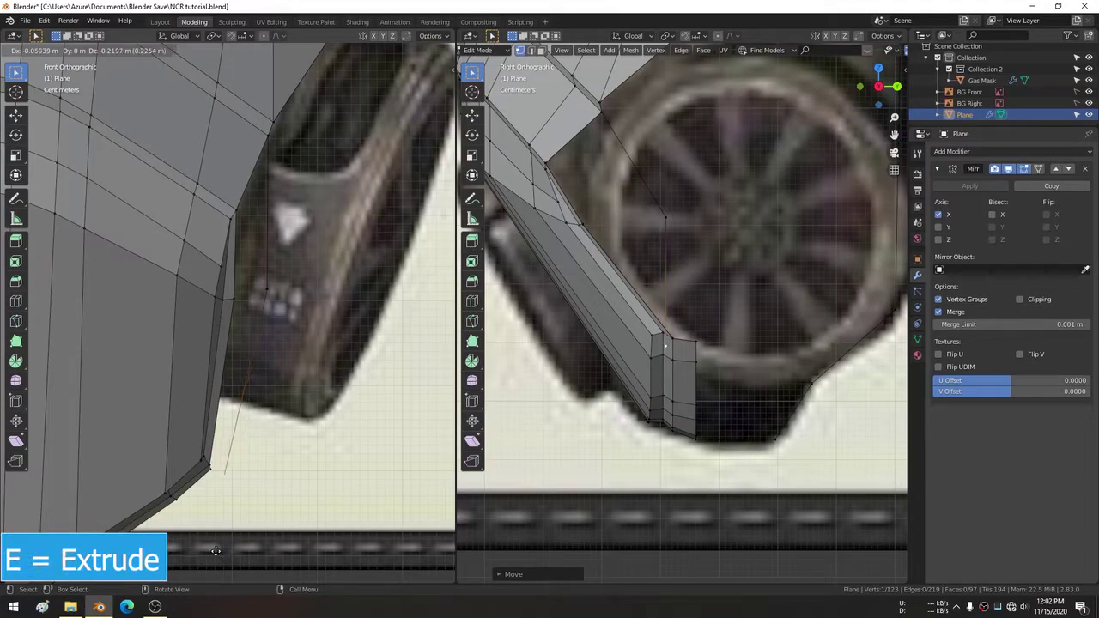
{"action": "right_click", "coordinate": [665, 397]}
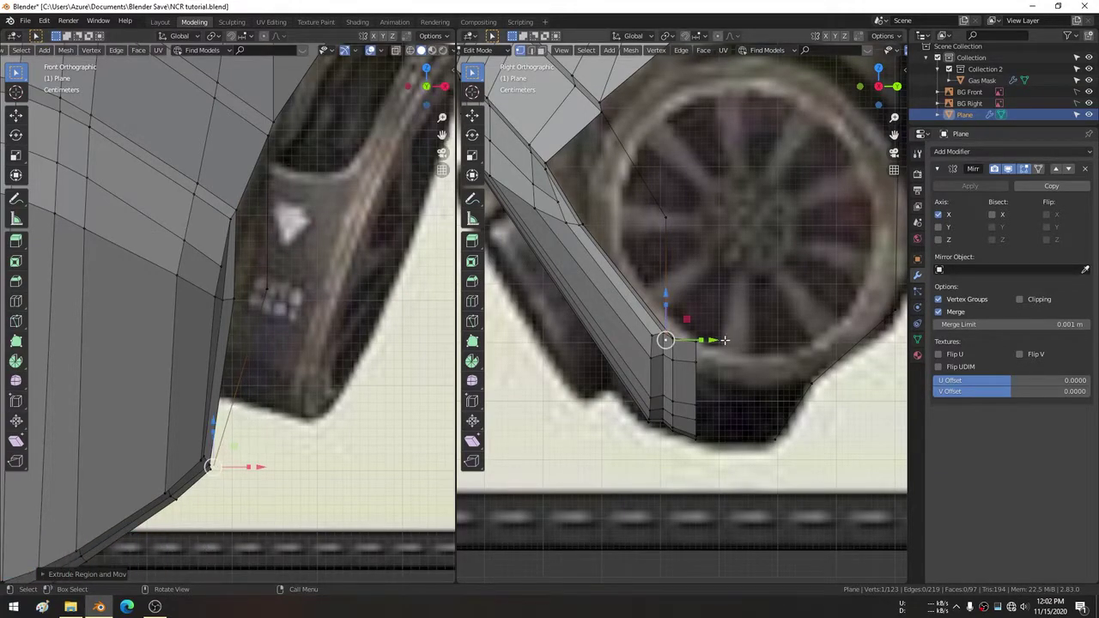
{"action": "key", "text": "g"}
{"action": "key", "text": "y"}
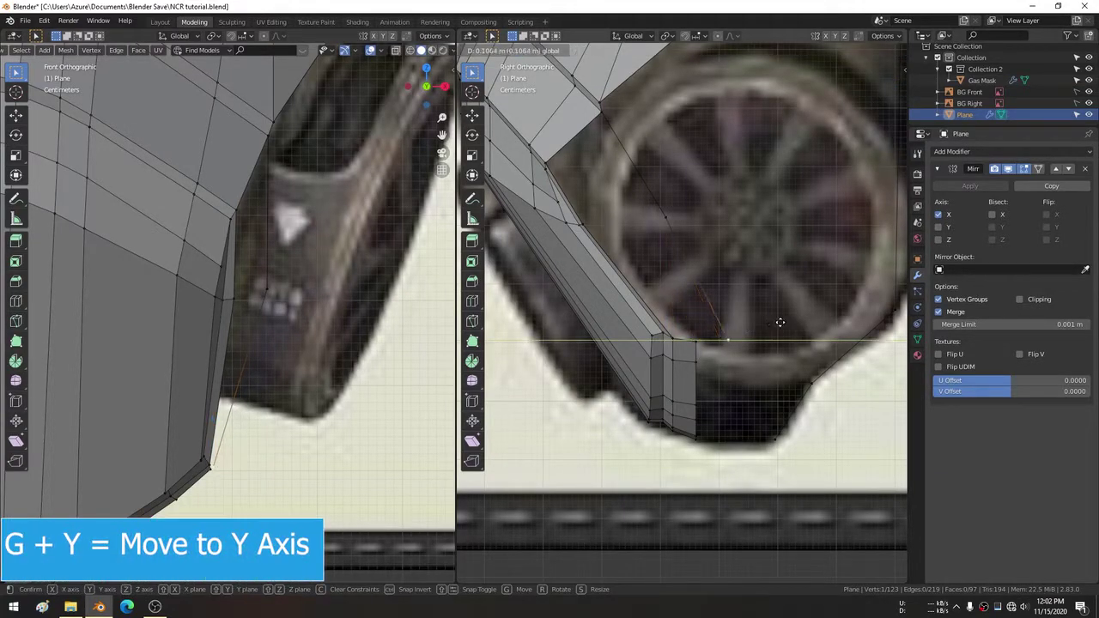
{"action": "left_click", "coordinate": [708, 368]}
Move the strip's end edge loop, then select and frame the top vertex for merging.
{"action": "left_click", "coordinate": [698, 387], "text": "alt"}
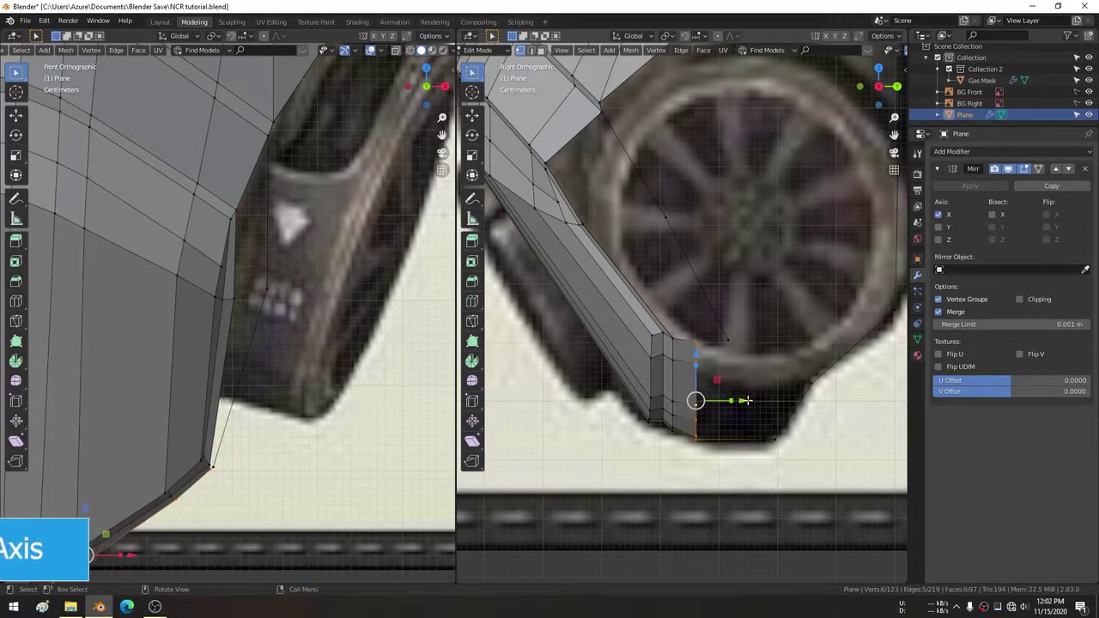
{"action": "key", "text": "g"}
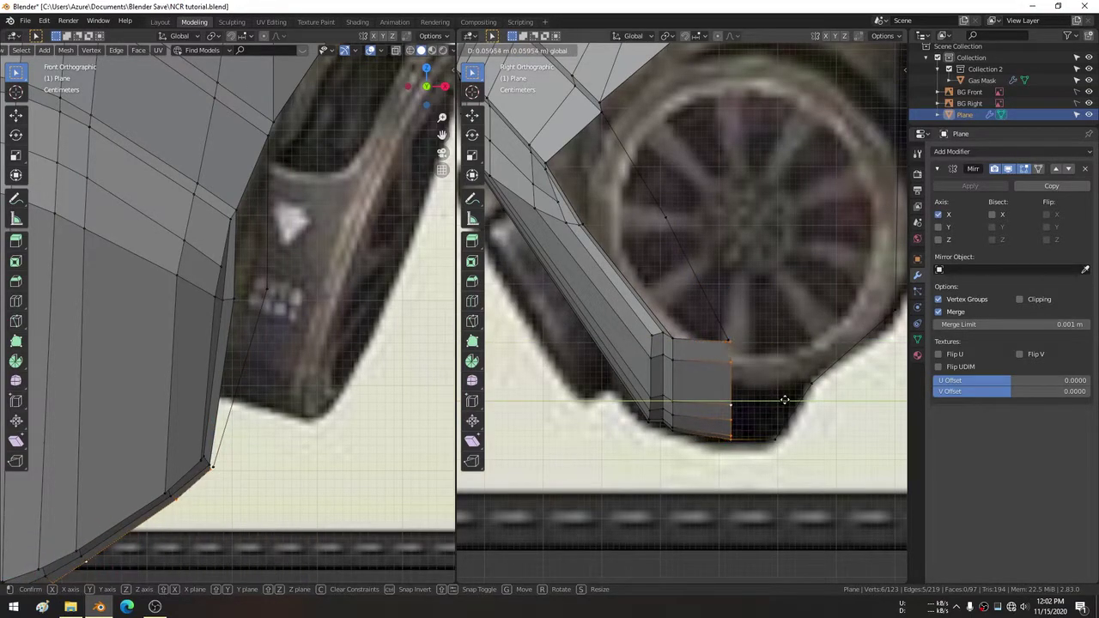
{"action": "left_click", "coordinate": [785, 399]}
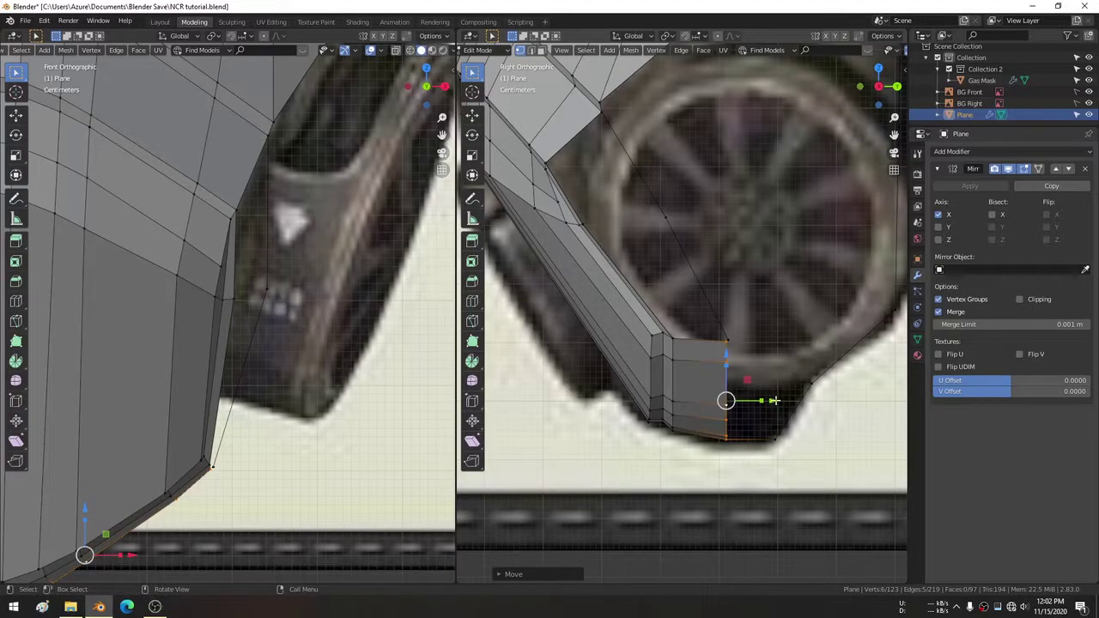
{"action": "left_click", "coordinate": [728, 336]}
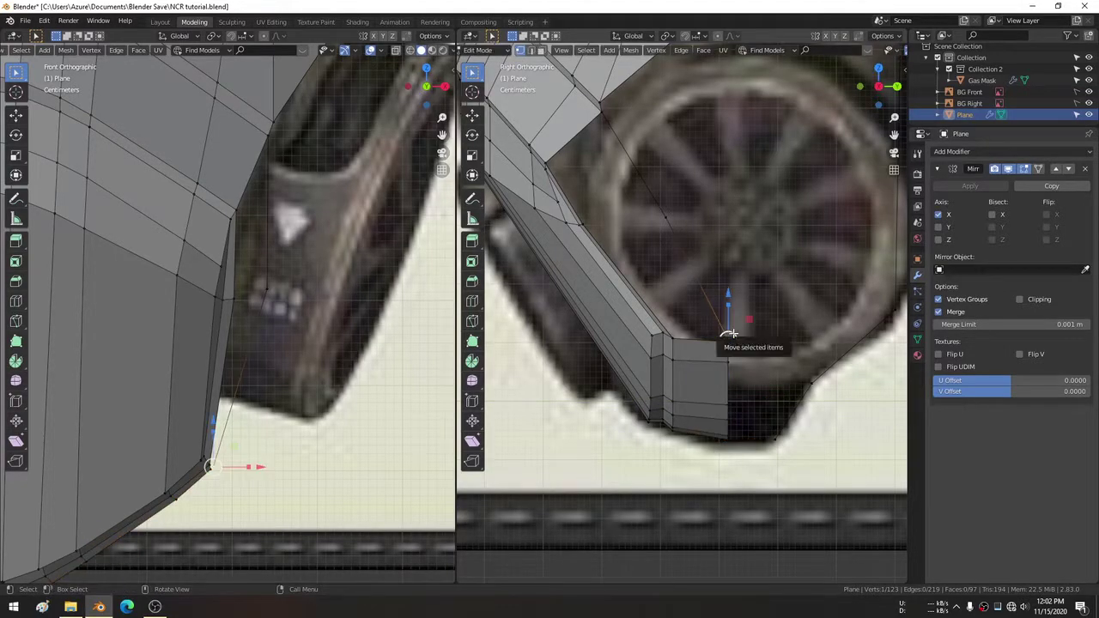
{"action": "key", "text": "KP_Decimal"}
{"action": "mouse_move", "coordinate": [773, 289]}
{"action": "middle_mouse_down"}
{"action": "mouse_move", "coordinate": [700, 295]}
{"action": "mouse_move", "coordinate": [678, 326]}
{"action": "middle_mouse_up"}
Merge the duplicate vertex into the last selected vertex with Merge At Last.
{"action": "left_click", "coordinate": [682, 314], "text": "shift"}
{"action": "key", "text": "m"}
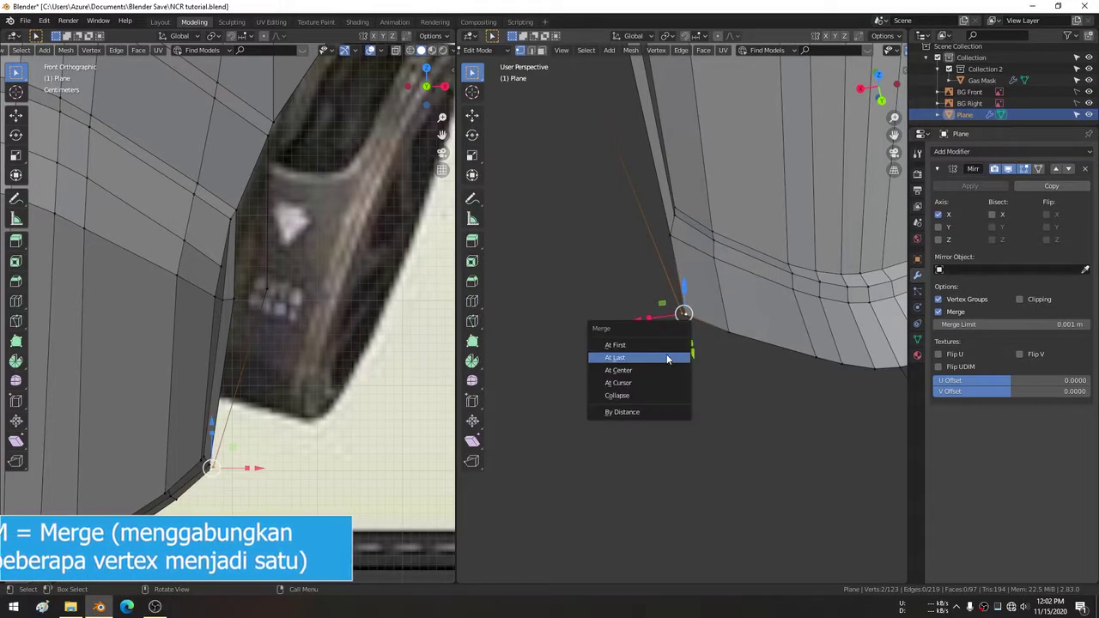
{"action": "left_click", "coordinate": [669, 359]}
{"action": "mouse_move", "coordinate": [621, 289]}
{"action": "middle_mouse_down"}
{"action": "mouse_move", "coordinate": [751, 190]}
{"action": "mouse_move", "coordinate": [694, 197]}
{"action": "mouse_move", "coordinate": [705, 233]}
{"action": "middle_mouse_up"}
{"action": "key", "text": "KP_3"}
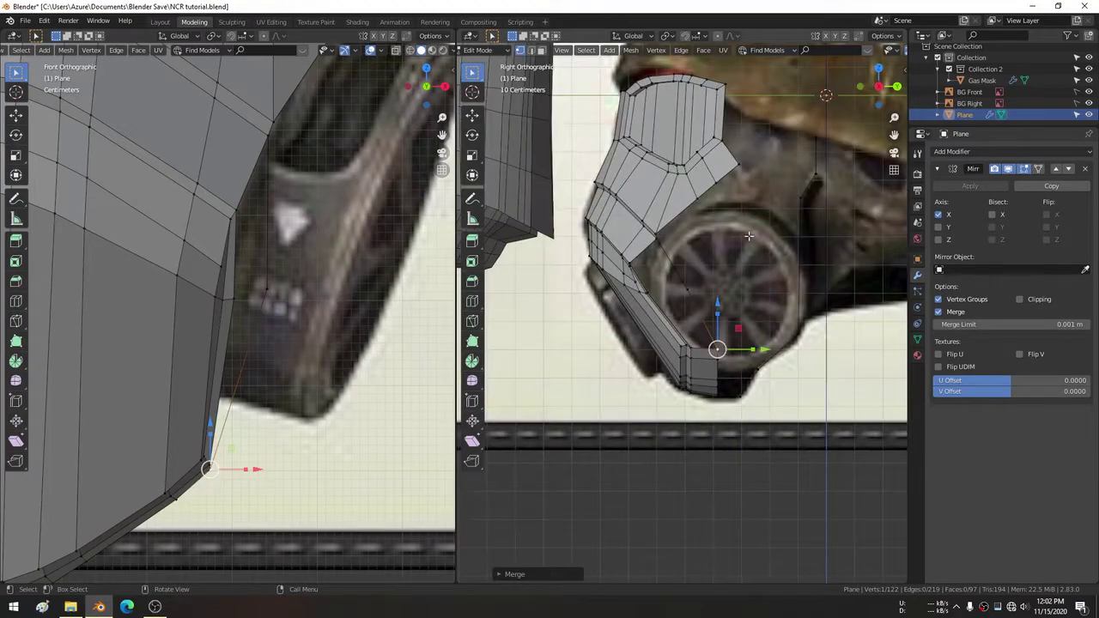
{"action": "scroll", "coordinate": [749, 236], "scroll_direction": "up", "scroll_amount": 5}
Fill a quad face between the side panel and lower strip, then select its four corners.
{"action": "left_click", "coordinate": [593, 259]}
{"action": "left_click", "coordinate": [696, 254], "text": "shift"}
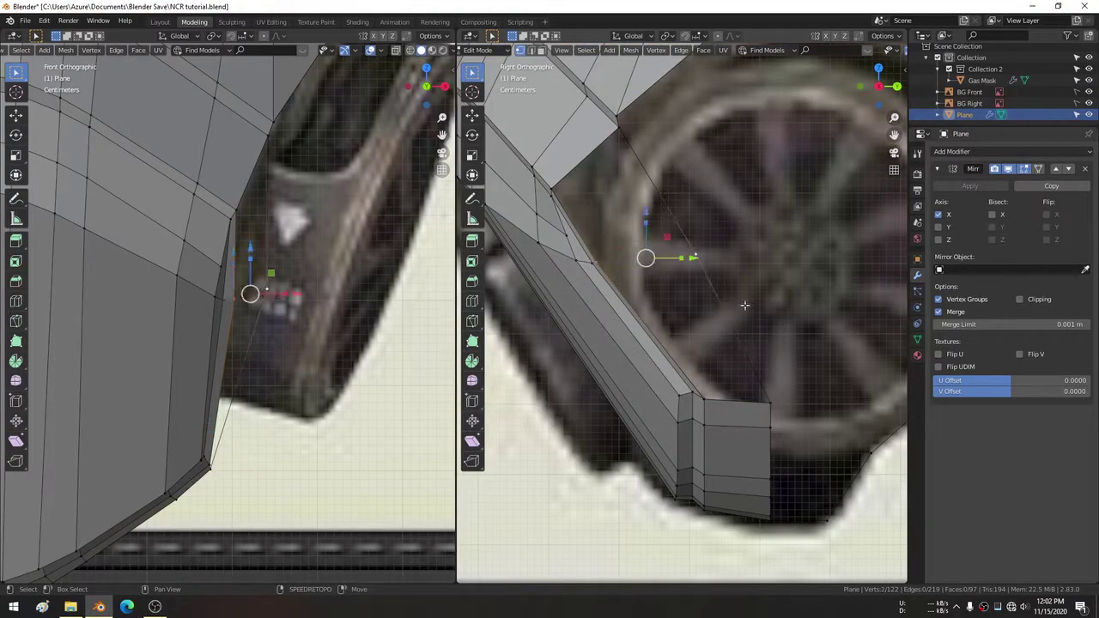
{"action": "key", "text": "f"}
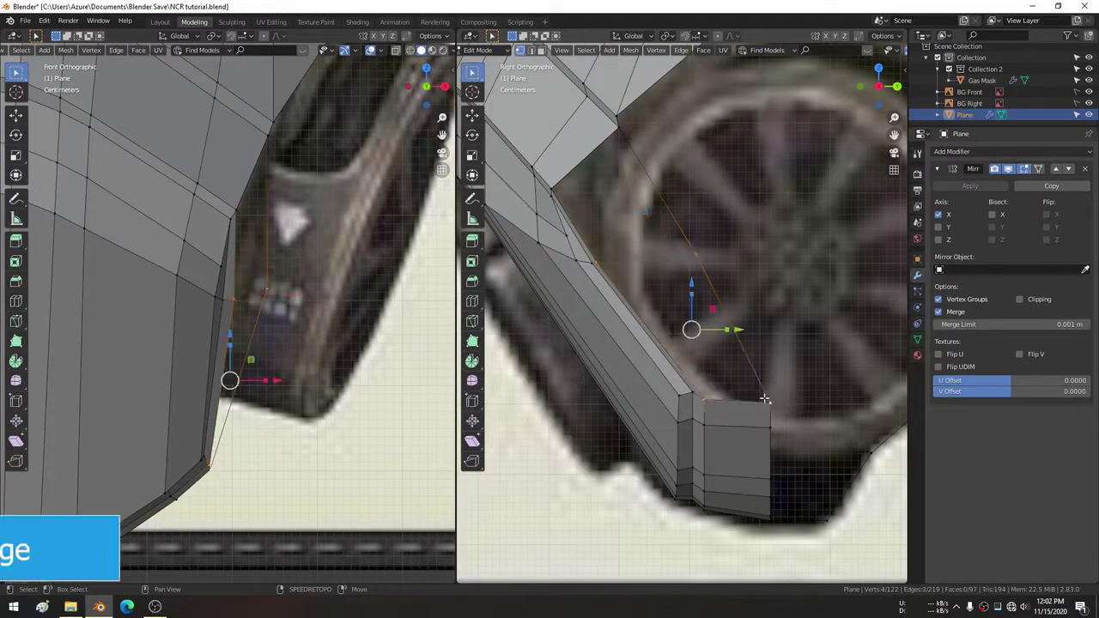
{"action": "middle_click_drag", "start_coordinate": [559, 181], "coordinate": [619, 250], "text": "shift"}
{"action": "left_click", "coordinate": [613, 254]}
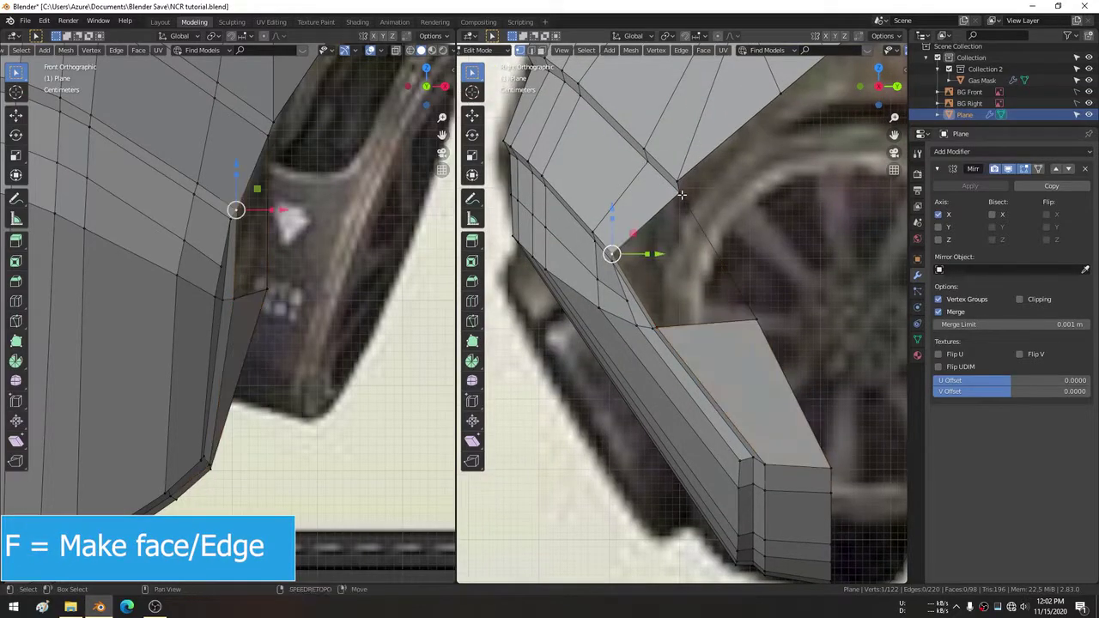
{"action": "left_click", "coordinate": [679, 191], "text": "shift"}
{"action": "left_click", "coordinate": [755, 320], "text": "shift"}
{"action": "left_click", "coordinate": [669, 320], "text": "shift"}
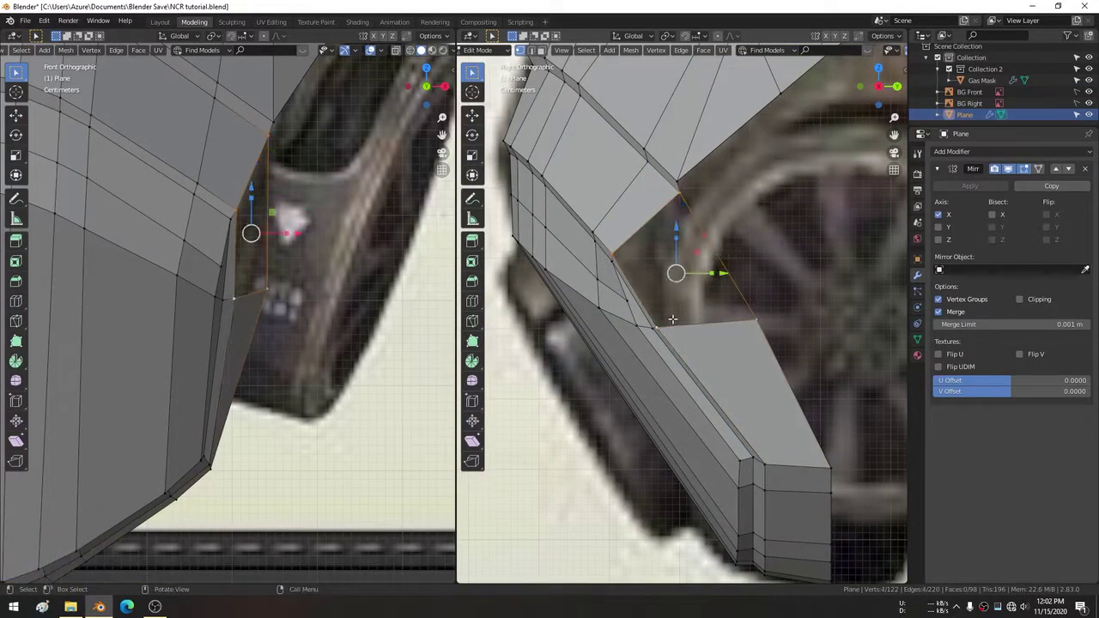
Select a single vertex on the side panel in the left view.
{"action": "middle_click_drag", "start_coordinate": [443, 339], "coordinate": [395, 331]}
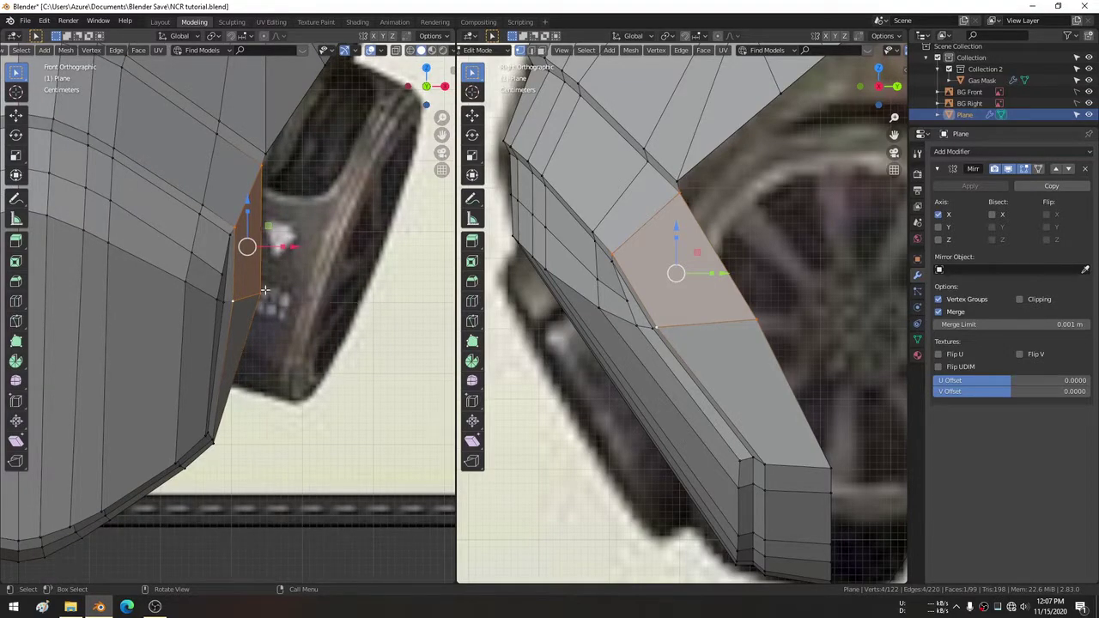
{"action": "scroll", "coordinate": [264, 291], "scroll_direction": "up", "scroll_amount": 1}
{"action": "scroll", "coordinate": [275, 300], "scroll_direction": "up", "scroll_amount": 1}
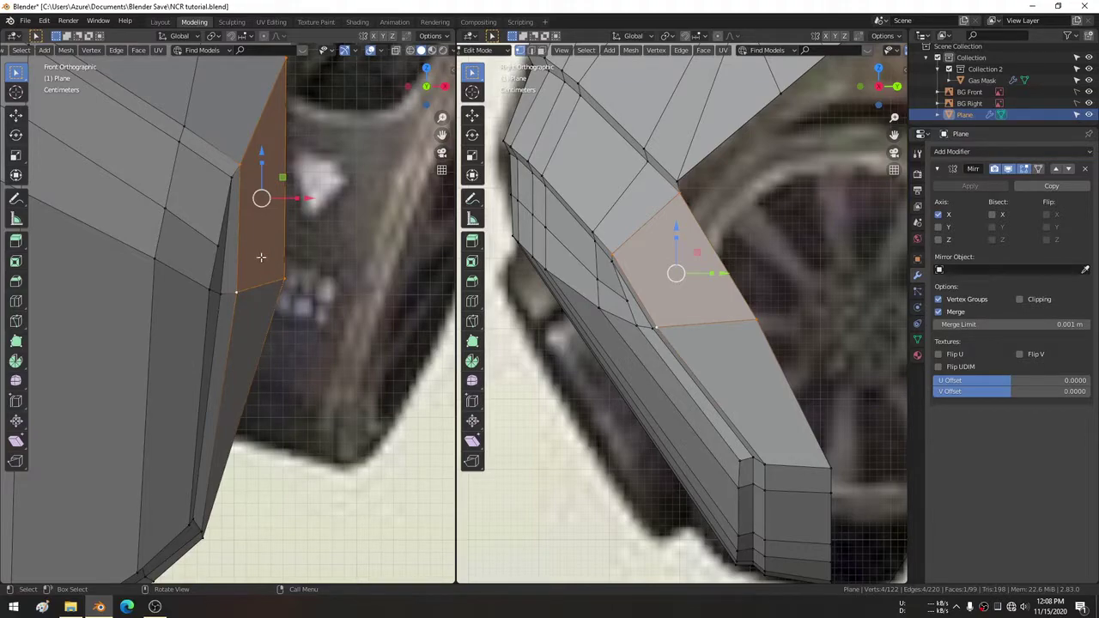
{"action": "scroll", "coordinate": [261, 257], "scroll_direction": "up", "scroll_amount": 1}
{"action": "left_click", "coordinate": [331, 321]}
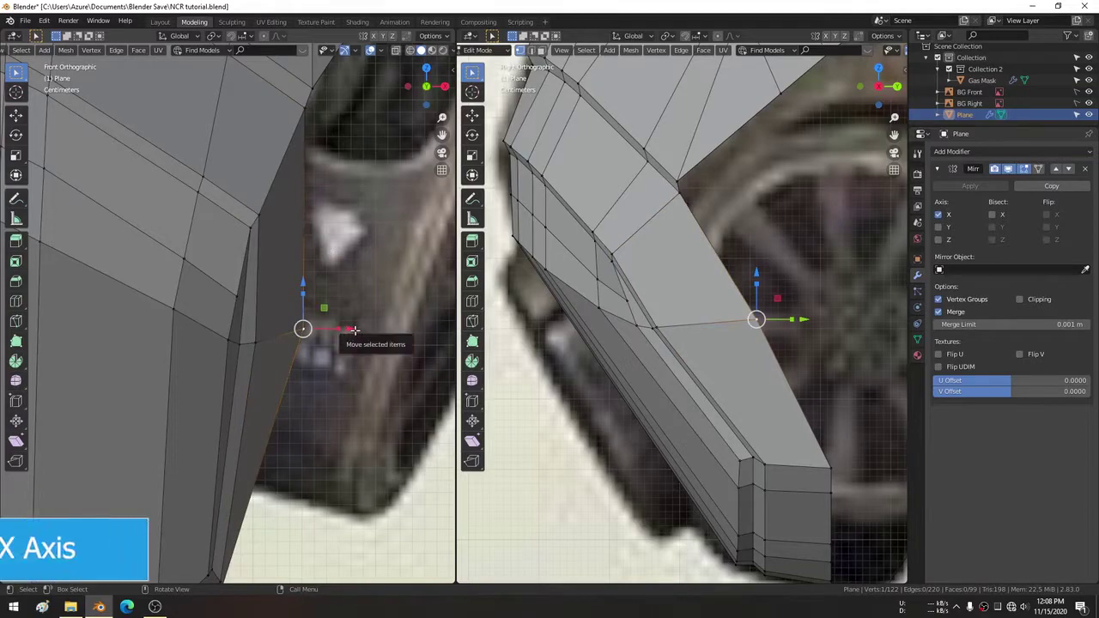
Move the side-panel vertex along X, then nudge it slightly further.
{"action": "key", "text": "g"}
{"action": "key", "text": "x"}
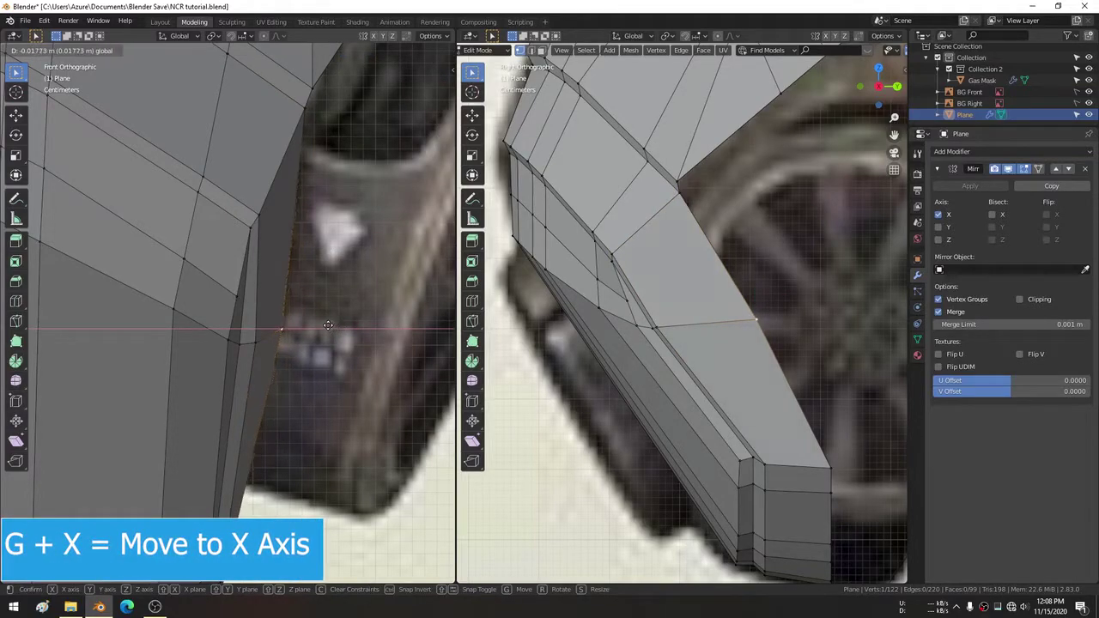
{"action": "left_click", "coordinate": [323, 329]}
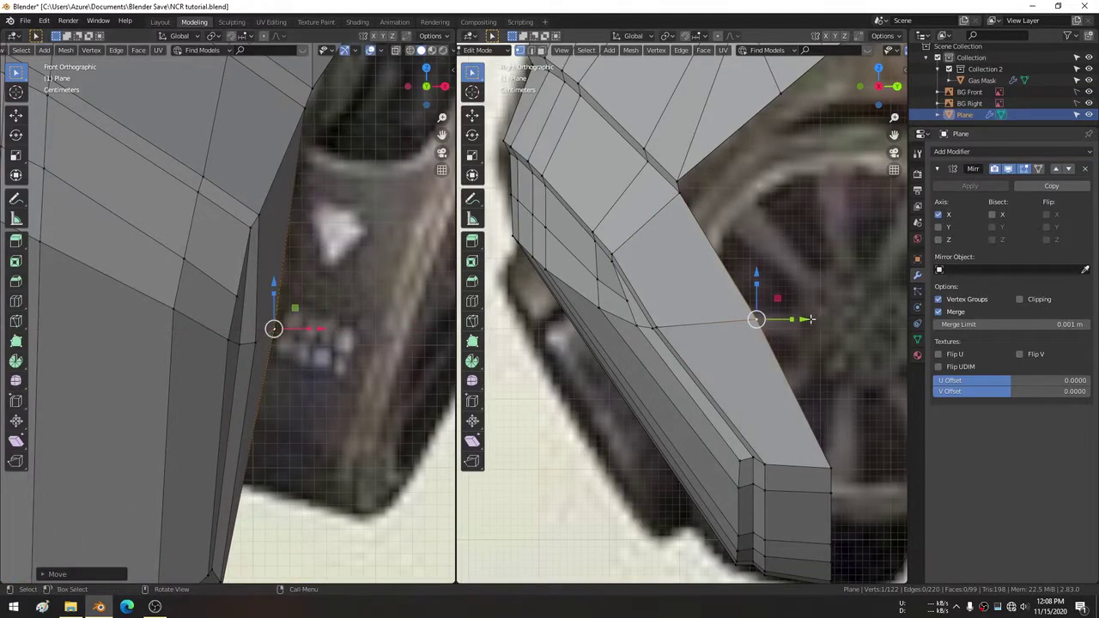
{"action": "key", "text": "g"}
{"action": "left_click", "coordinate": [806, 319]}
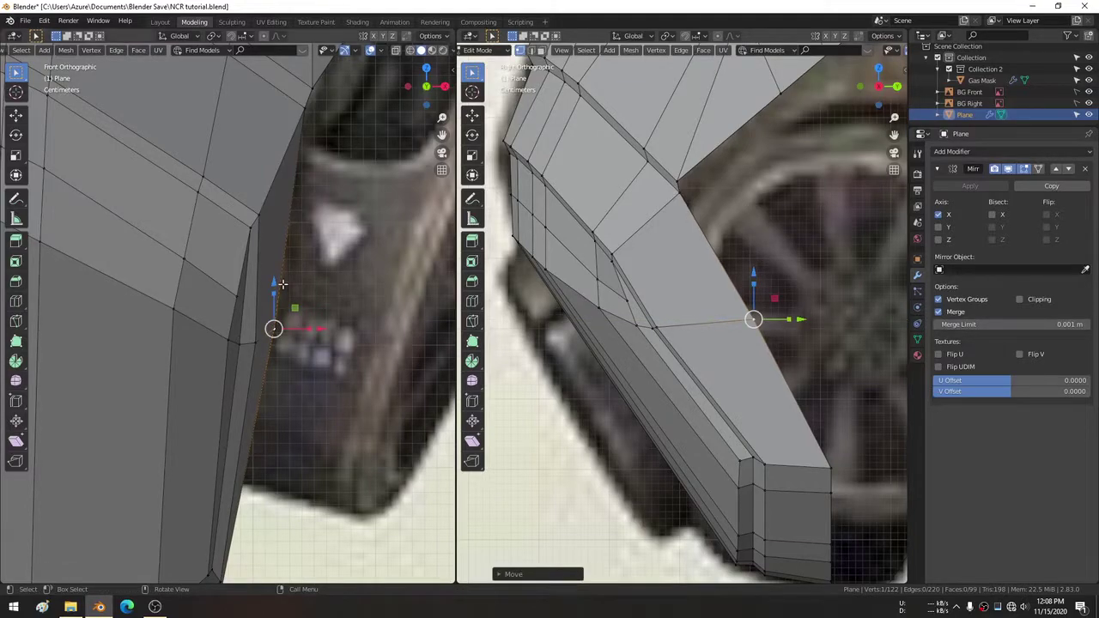
{"action": "scroll", "coordinate": [282, 284], "scroll_direction": "up", "scroll_amount": 1, "text": "shift"}
{"action": "scroll", "coordinate": [344, 193], "scroll_direction": "up", "scroll_amount": 2, "text": "shift"}
Extrude a vertex down from the side panel's top and slide it along Y onto the side reference.
{"action": "left_click", "coordinate": [326, 118]}
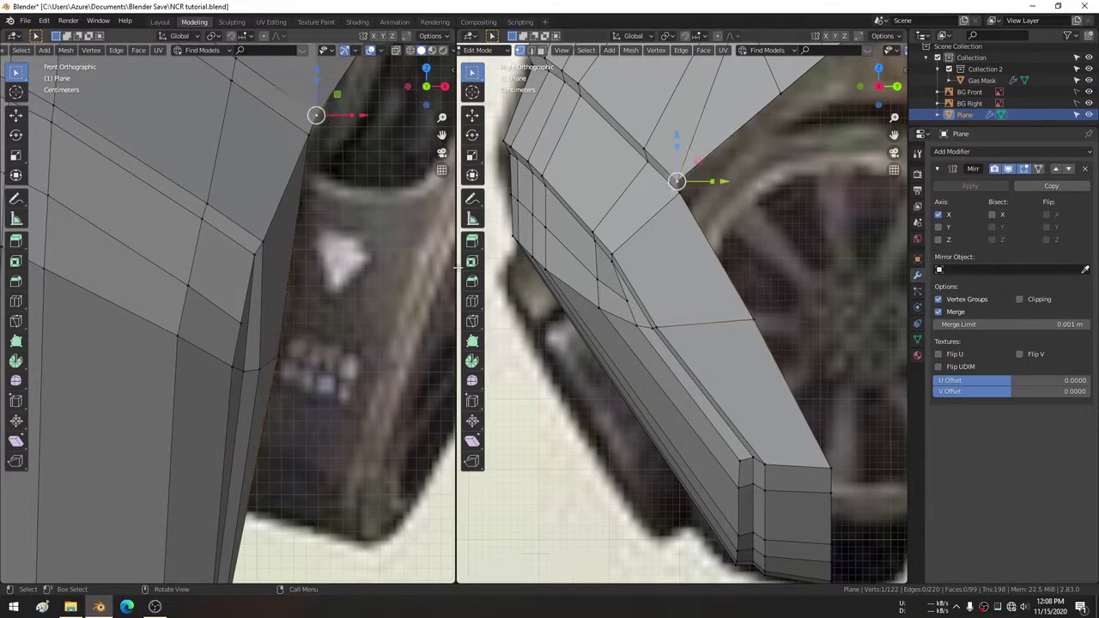
{"action": "key", "text": "e"}
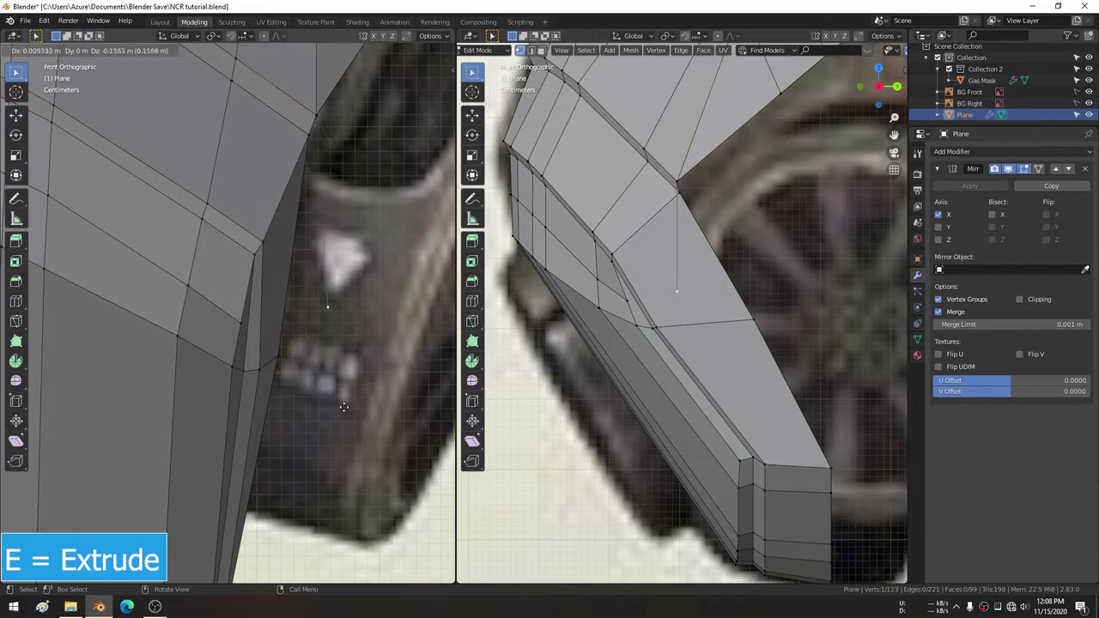
{"action": "left_click", "coordinate": [313, 434]}
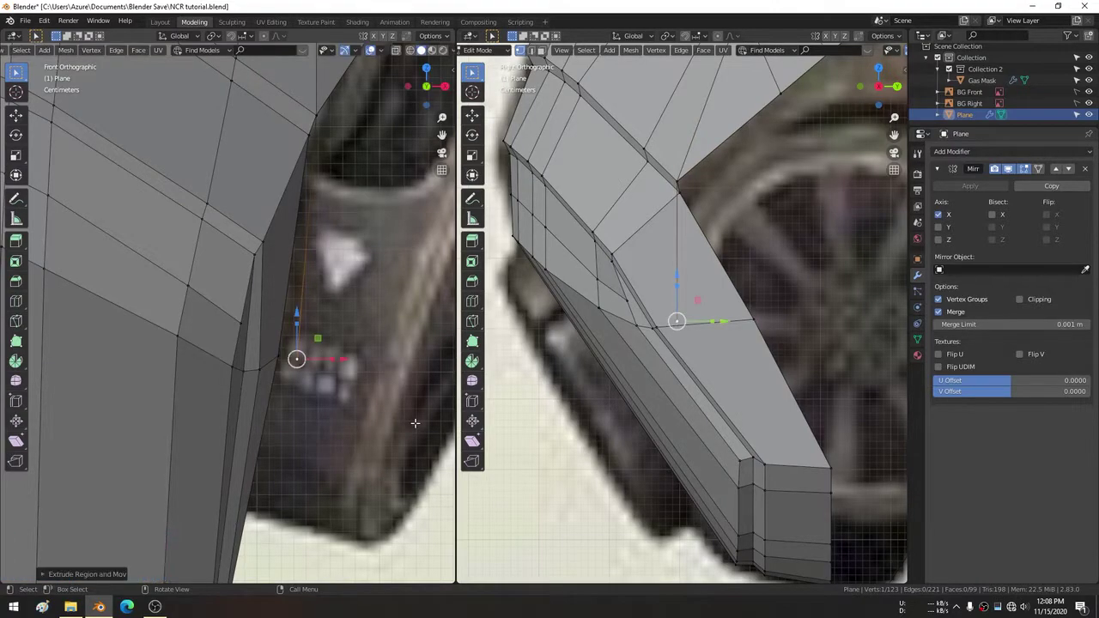
{"action": "key", "text": "g"}
{"action": "key", "text": "y"}
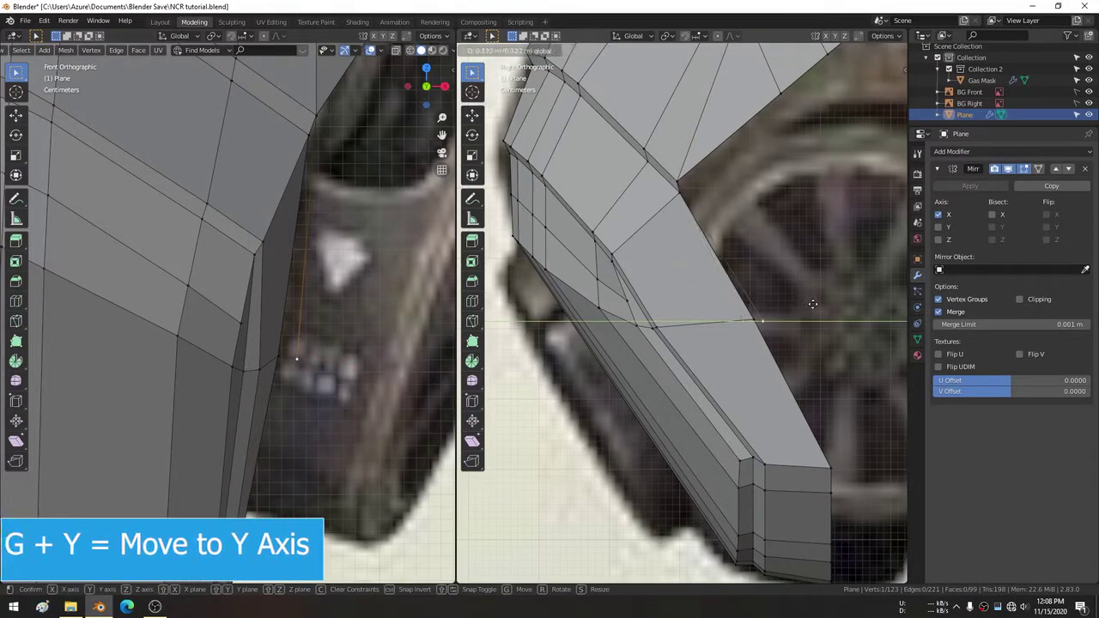
{"action": "left_click", "coordinate": [814, 303]}
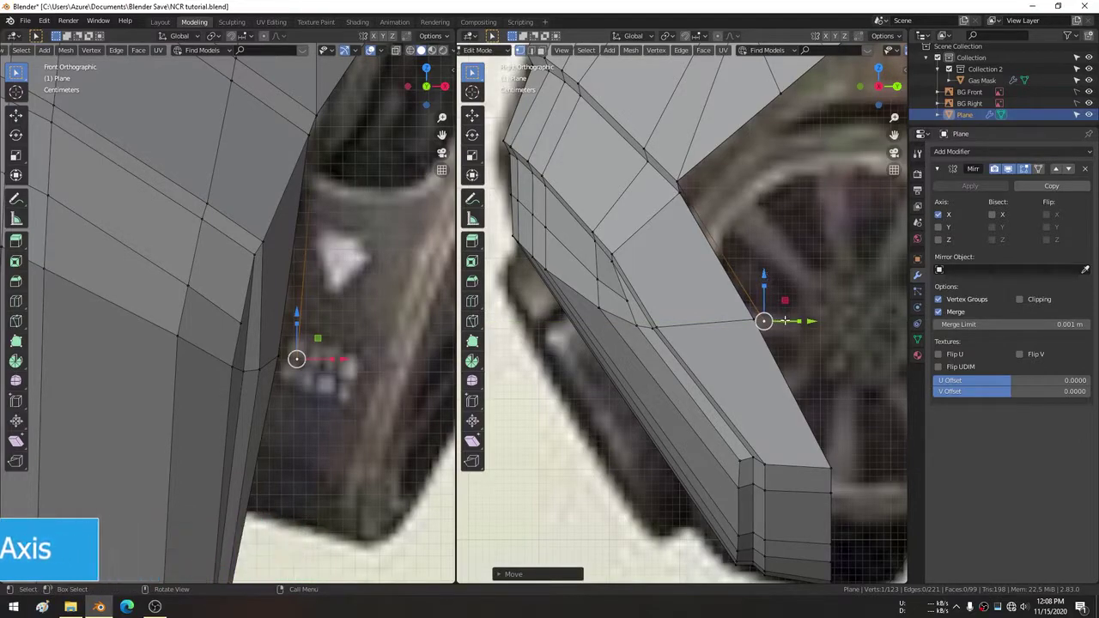
{"action": "key", "text": "g"}
{"action": "left_click", "coordinate": [779, 314]}
{"action": "middle_click_drag", "start_coordinate": [326, 394], "coordinate": [373, 318], "text": "shift"}
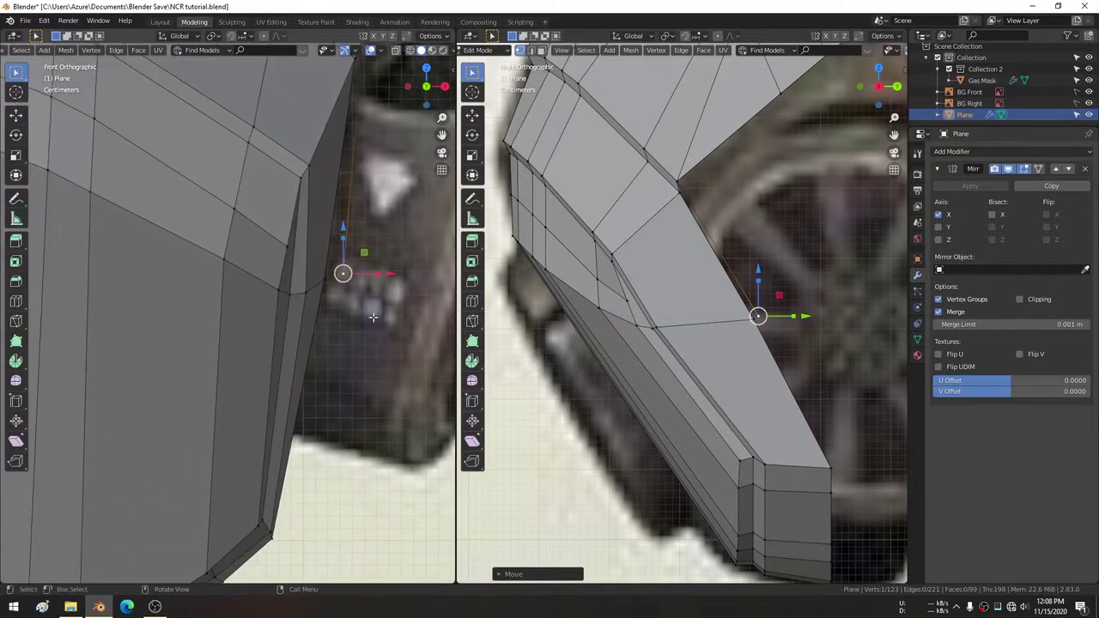
{"action": "left_click", "coordinate": [389, 281]}
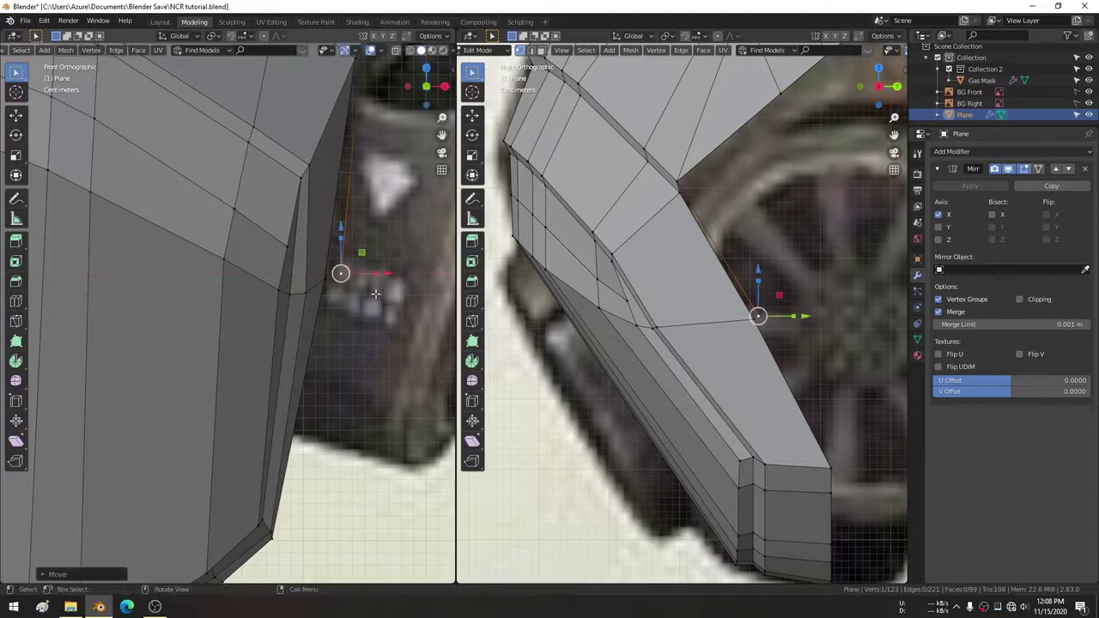
{"action": "middle_click_drag", "start_coordinate": [389, 282], "coordinate": [356, 299], "text": "shift"}
Extrude another rim vertex downward and align it along Y to the side reference photo.
{"action": "key", "text": "e"}
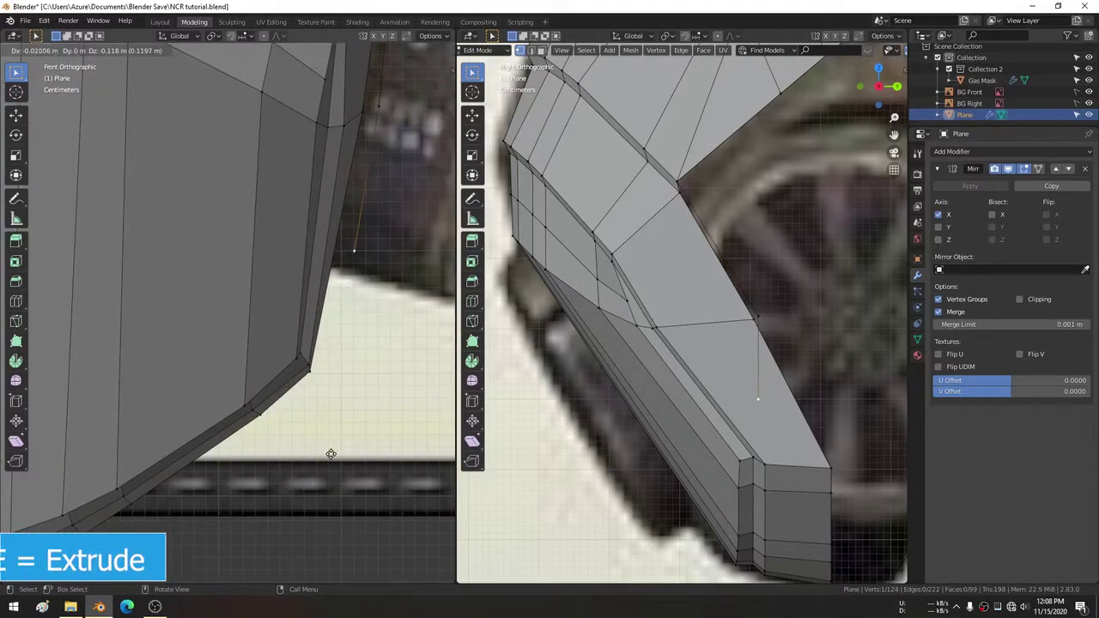
{"action": "left_click", "coordinate": [294, 562]}
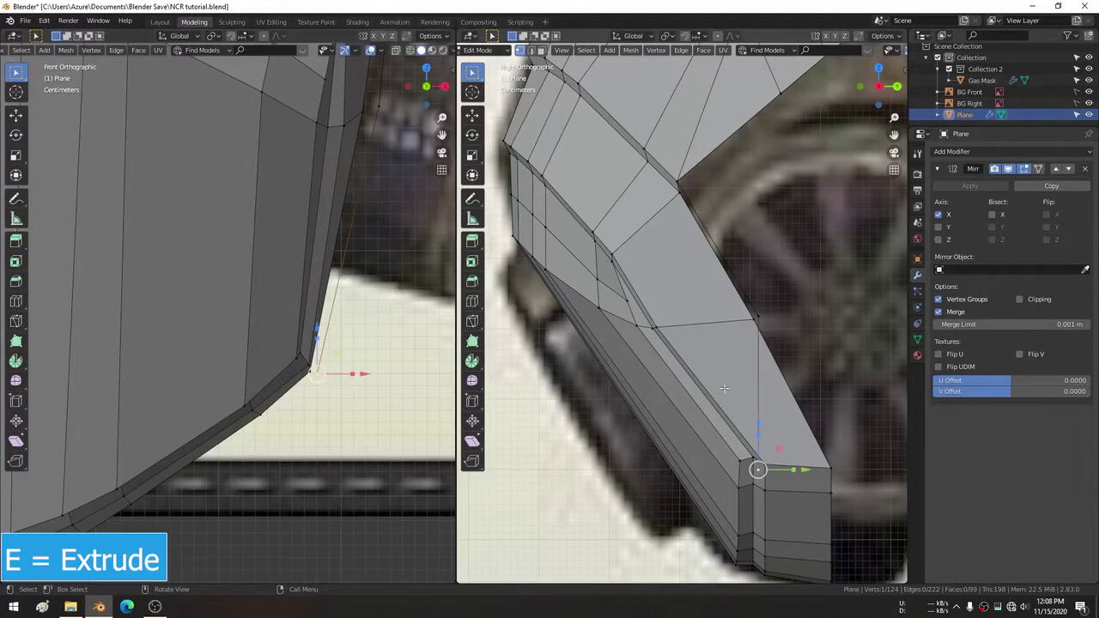
{"action": "middle_click_drag", "start_coordinate": [811, 468], "coordinate": [687, 350], "text": "shift"}
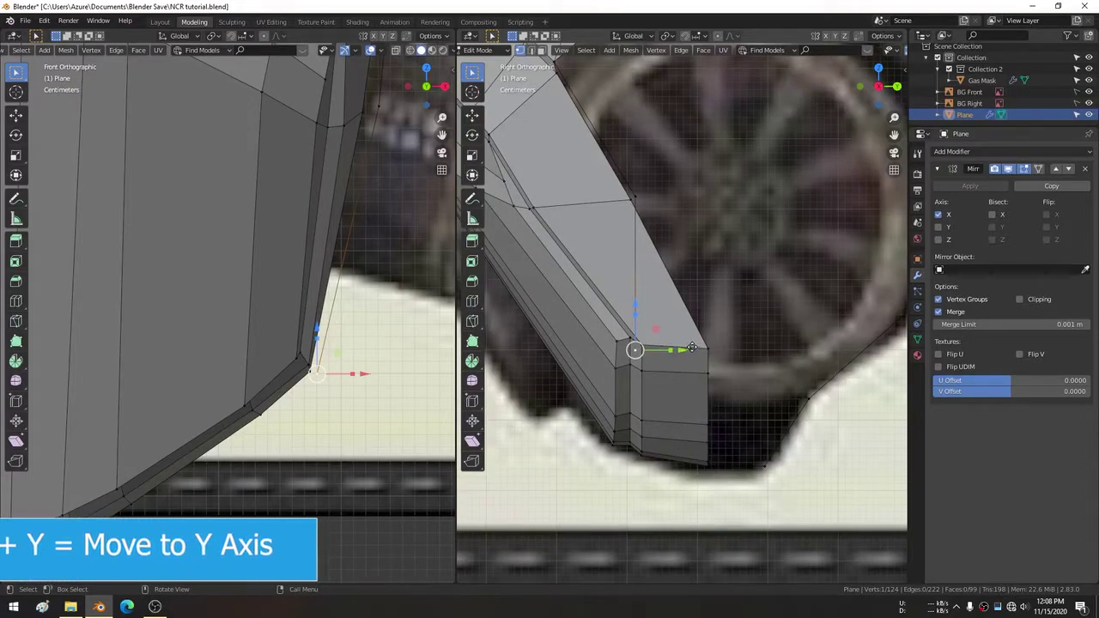
{"action": "key", "text": "g"}
{"action": "key", "text": "y"}
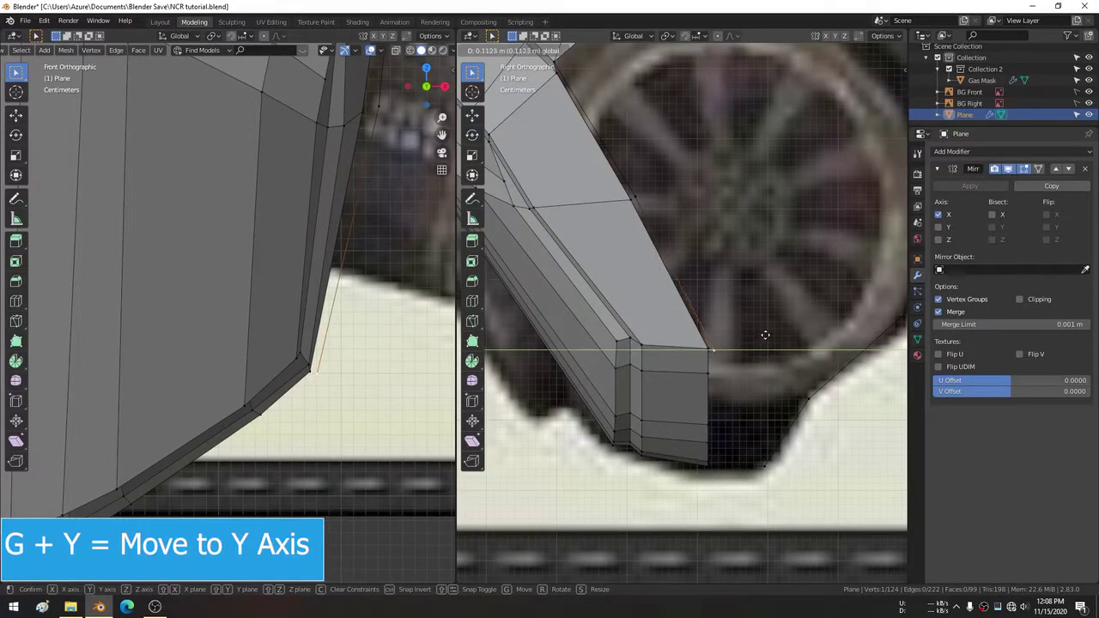
{"action": "left_click", "coordinate": [767, 332]}
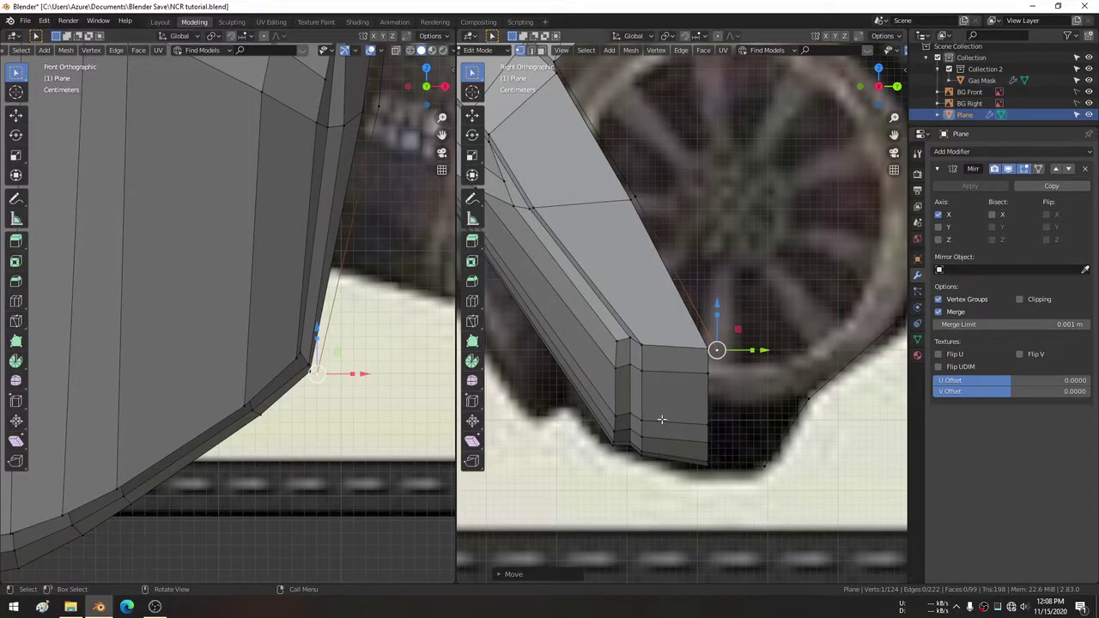
In Top view, subdivide the edge between two vertices on the mask's top outline.
{"action": "key", "text": "KP_7"}
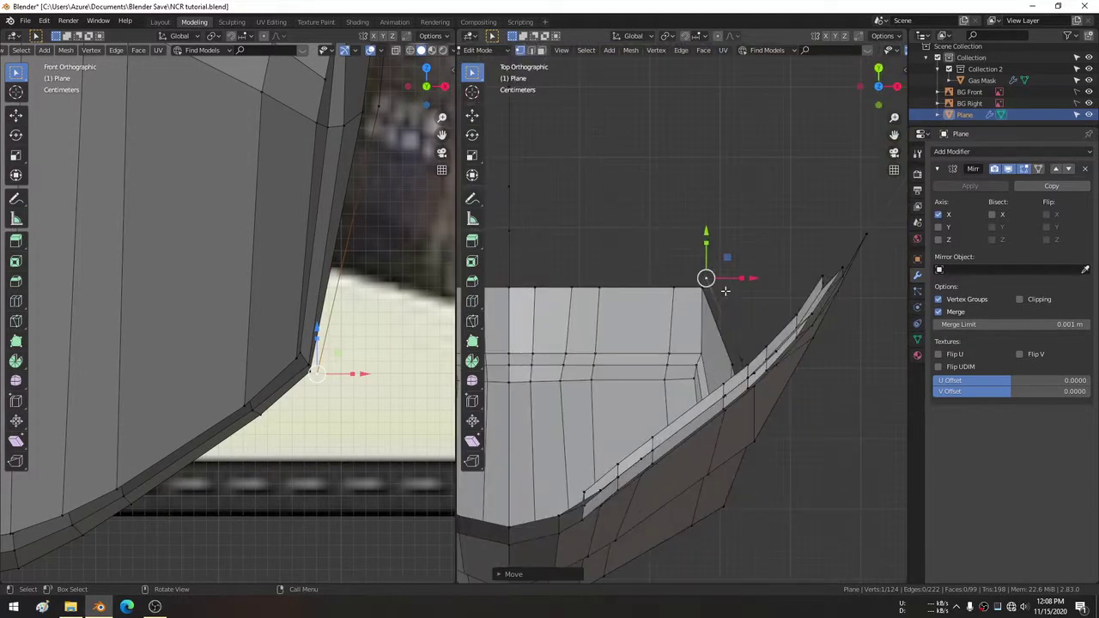
{"action": "middle_click_drag", "start_coordinate": [592, 248], "coordinate": [689, 251], "text": "shift"}
{"action": "left_click", "coordinate": [609, 251]}
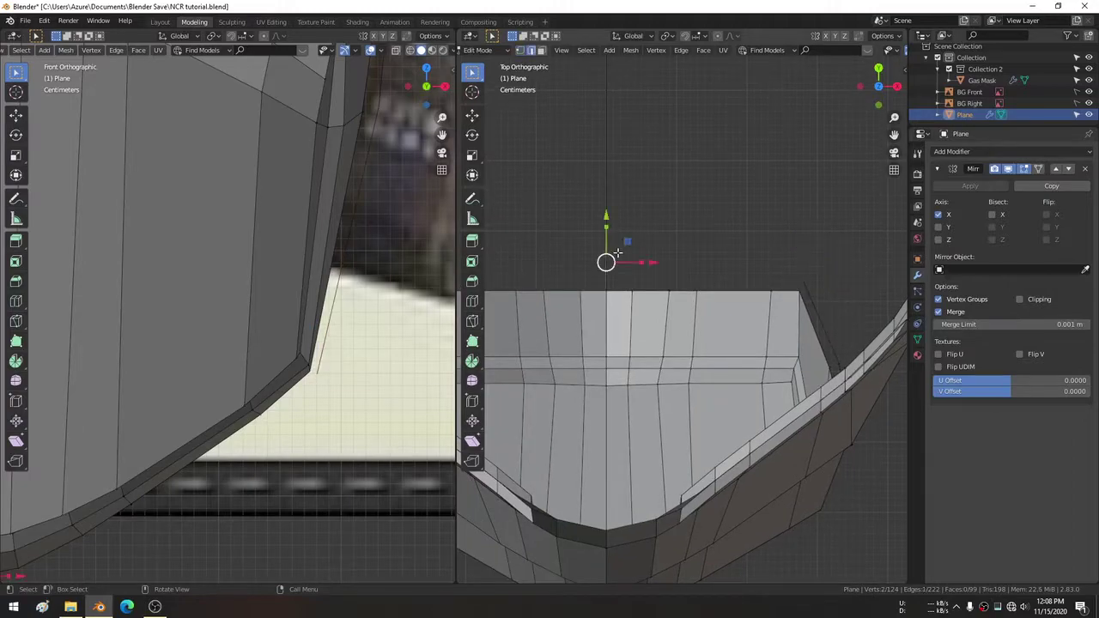
{"action": "right_click", "coordinate": [710, 169]}
{"action": "key", "text": "Escape"}
{"action": "scroll", "coordinate": [658, 201], "scroll_direction": "up", "scroll_amount": 3}
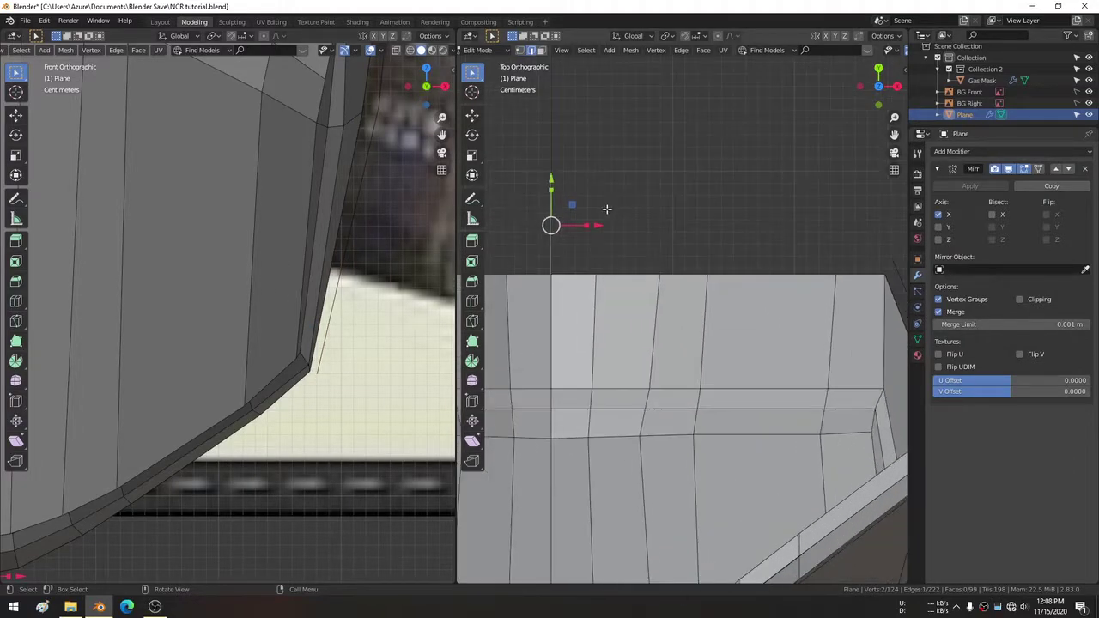
{"action": "middle_click_drag", "start_coordinate": [606, 209], "coordinate": [746, 207], "text": "shift"}
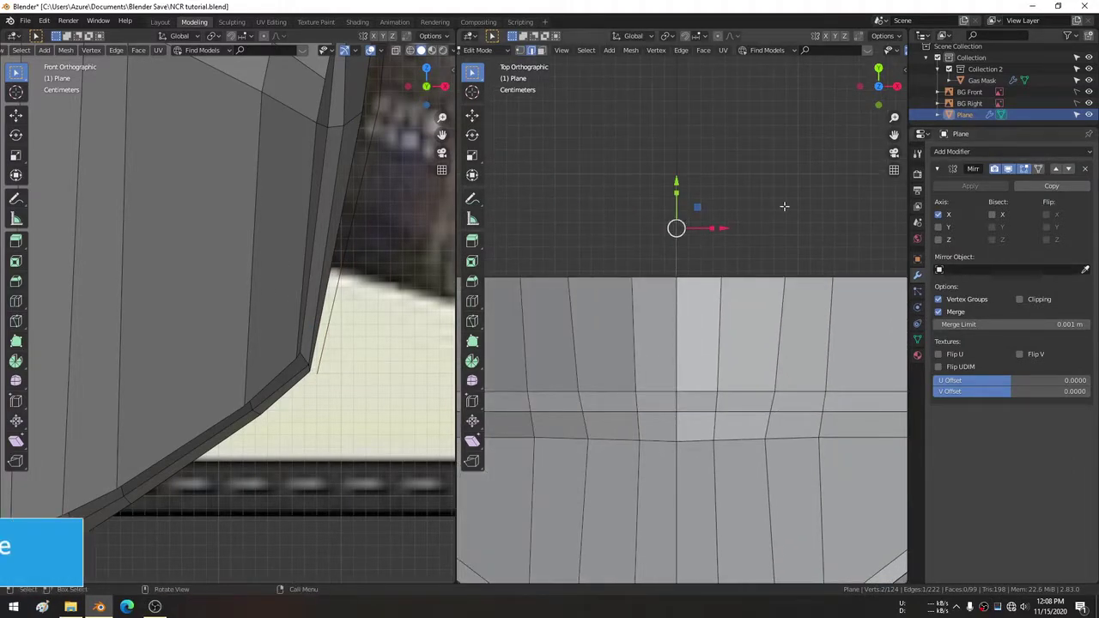
{"action": "right_click", "coordinate": [740, 175]}
{"action": "left_click", "coordinate": [696, 197]}
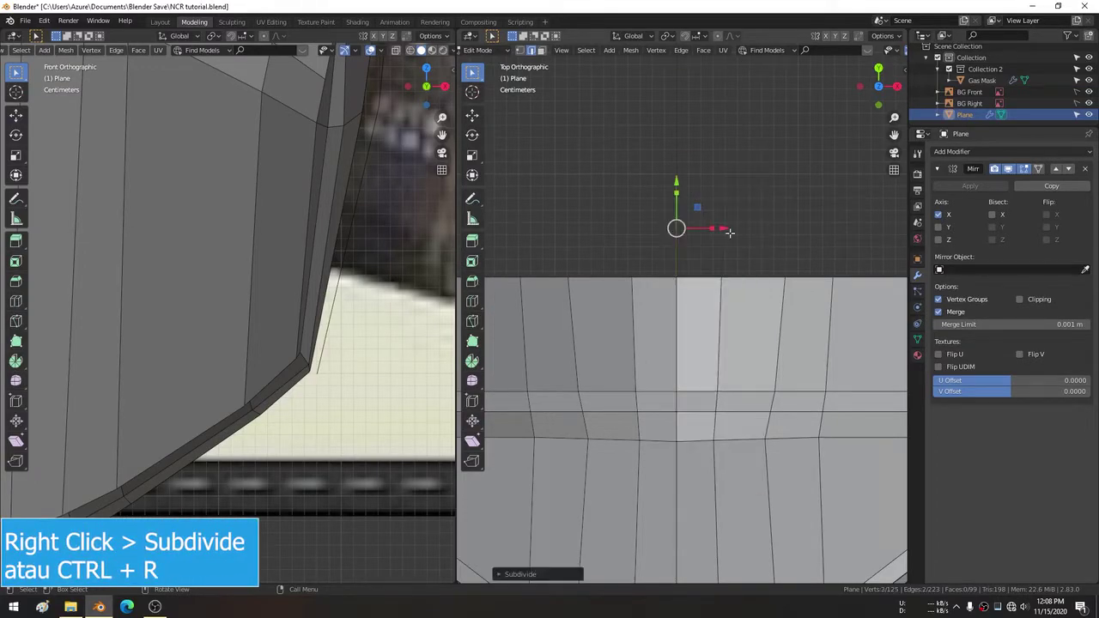
Vertex-slide the new midpoint vertex along its edge.
{"action": "key", "text": "1"}
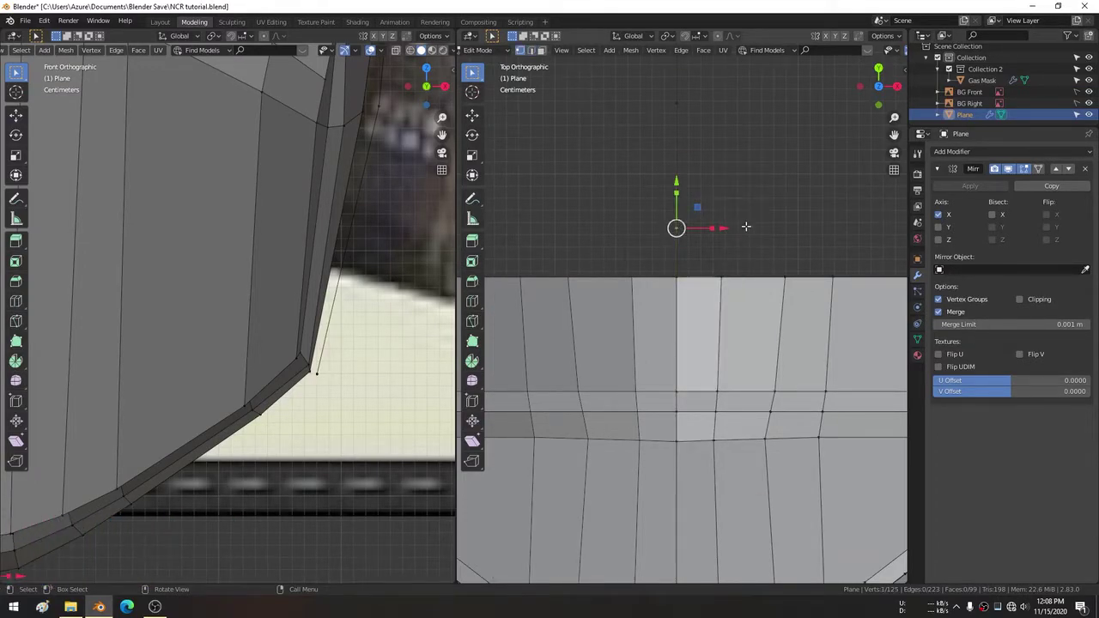
{"action": "mouse_move", "coordinate": [745, 225]}
{"action": "middle_mouse_down"}
{"action": "mouse_move", "coordinate": [748, 238]}
{"action": "mouse_move", "coordinate": [644, 186]}
{"action": "middle_mouse_up"}
{"action": "key", "text": "g"}
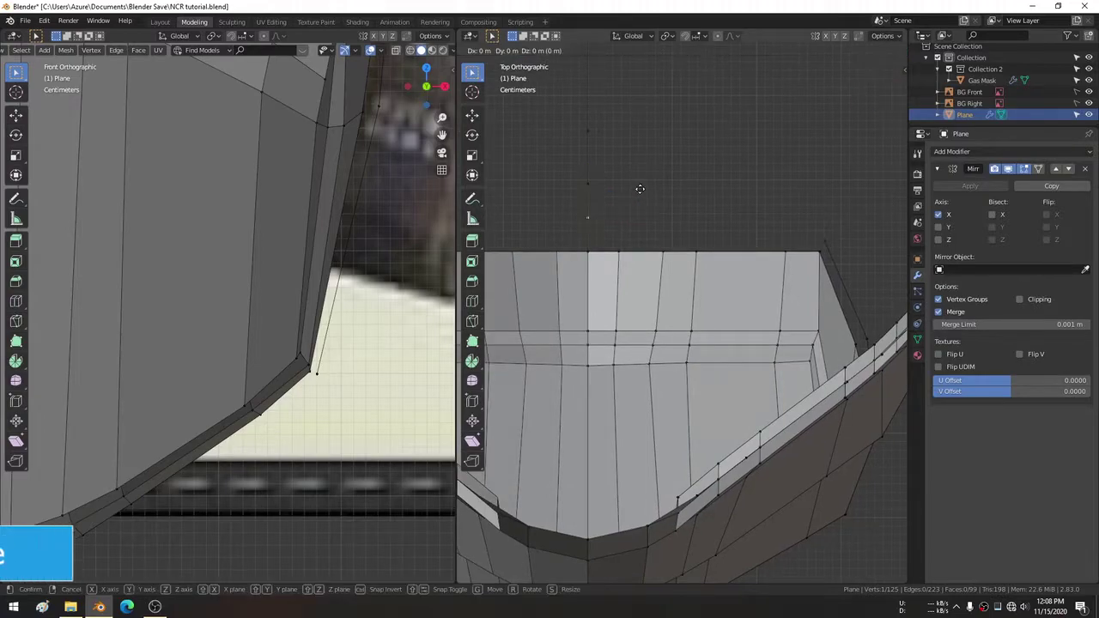
{"action": "key", "text": "g"}
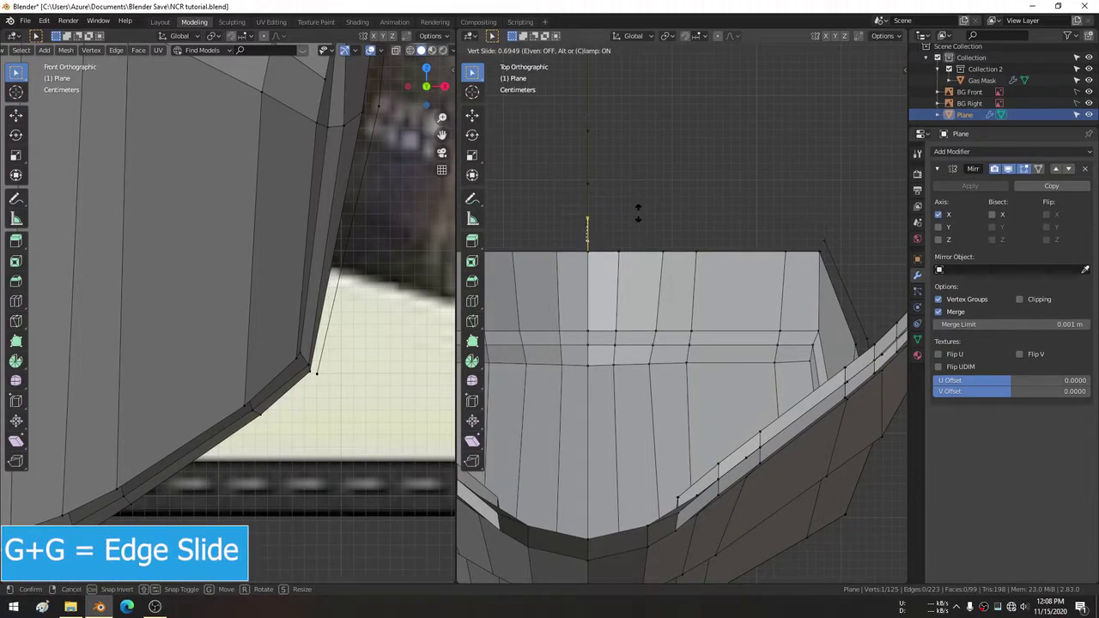
{"action": "left_click", "coordinate": [637, 212]}
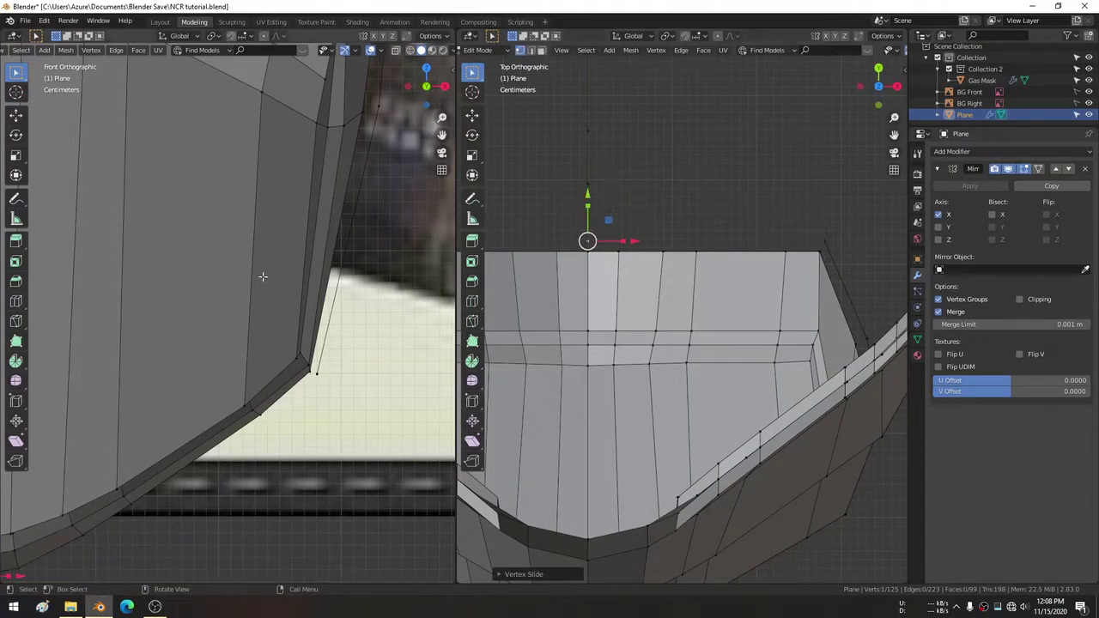
{"action": "scroll", "coordinate": [262, 277], "scroll_direction": "down", "scroll_amount": 2}
Turn on X-ray and extrude three vertices along the mask's bottom curve in front view.
{"action": "scroll", "coordinate": [275, 301], "scroll_direction": "down", "scroll_amount": 3}
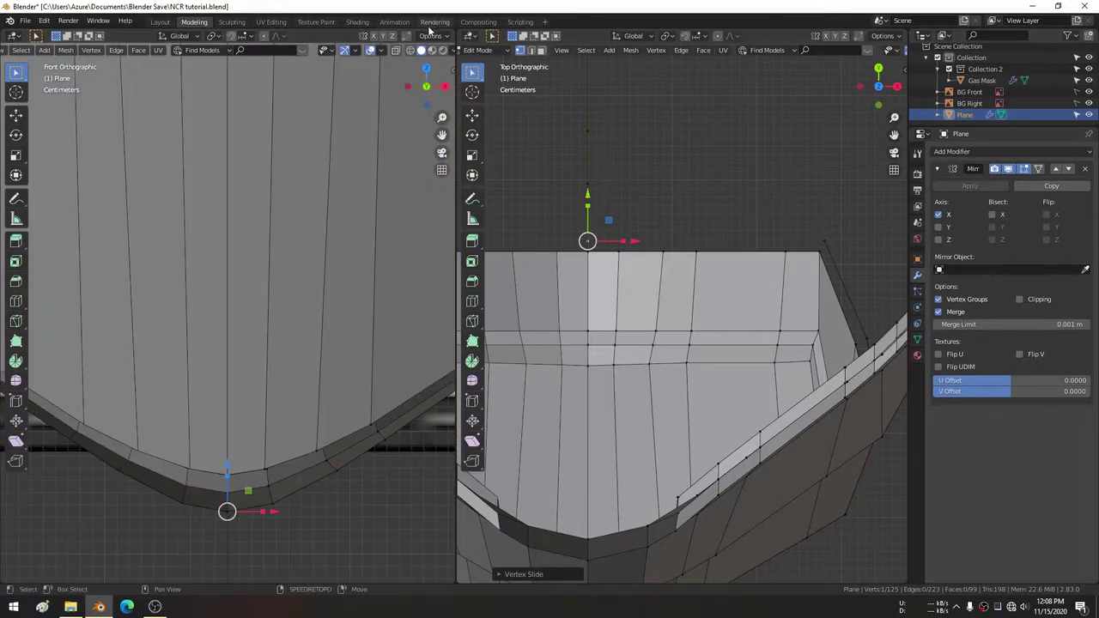
{"action": "key", "text": "alt+z"}
{"action": "scroll", "coordinate": [283, 301], "scroll_direction": "down", "scroll_amount": 3, "text": "shift"}
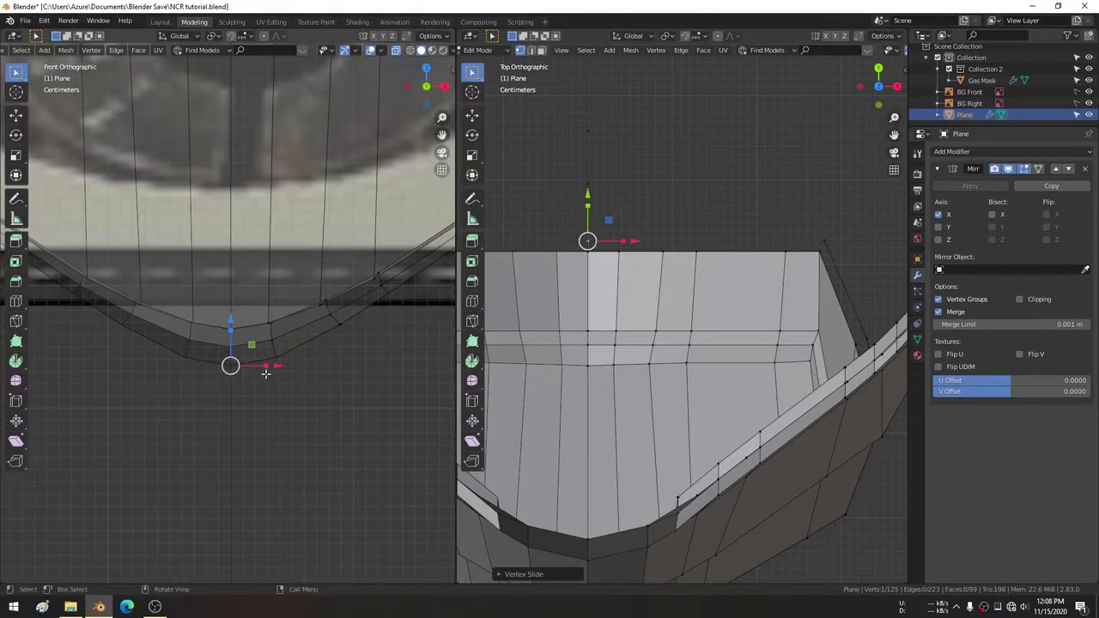
{"action": "key", "text": "e"}
{"action": "left_click", "coordinate": [307, 361]}
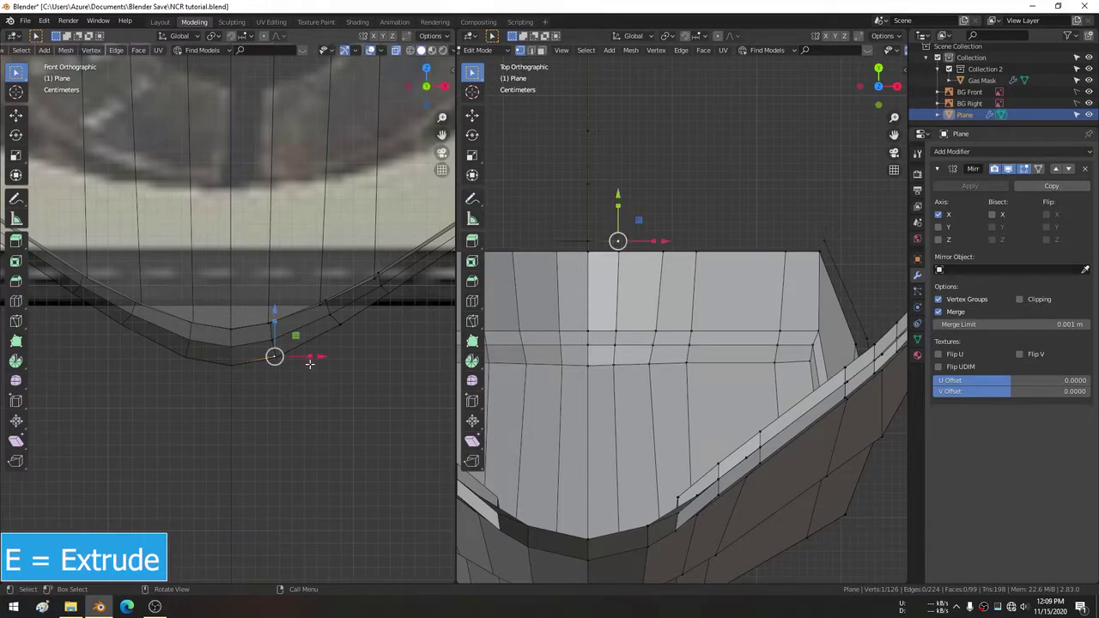
{"action": "key", "text": "e"}
{"action": "left_click", "coordinate": [391, 322]}
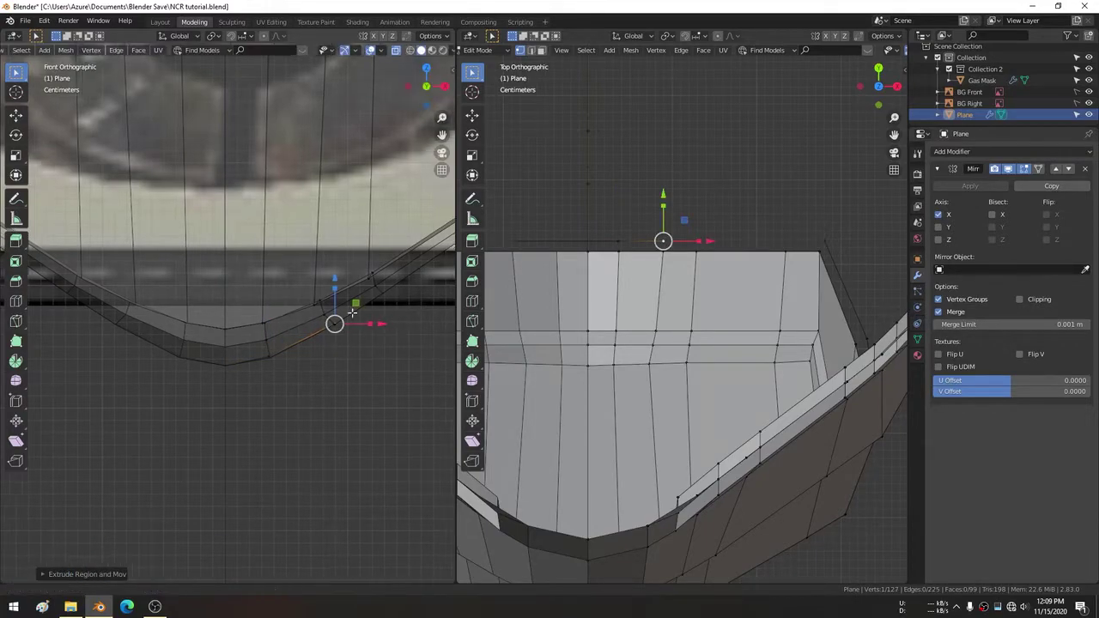
{"action": "middle_click_drag", "start_coordinate": [408, 305], "coordinate": [331, 317], "text": "shift"}
{"action": "key", "text": "e"}
{"action": "left_click", "coordinate": [378, 284]}
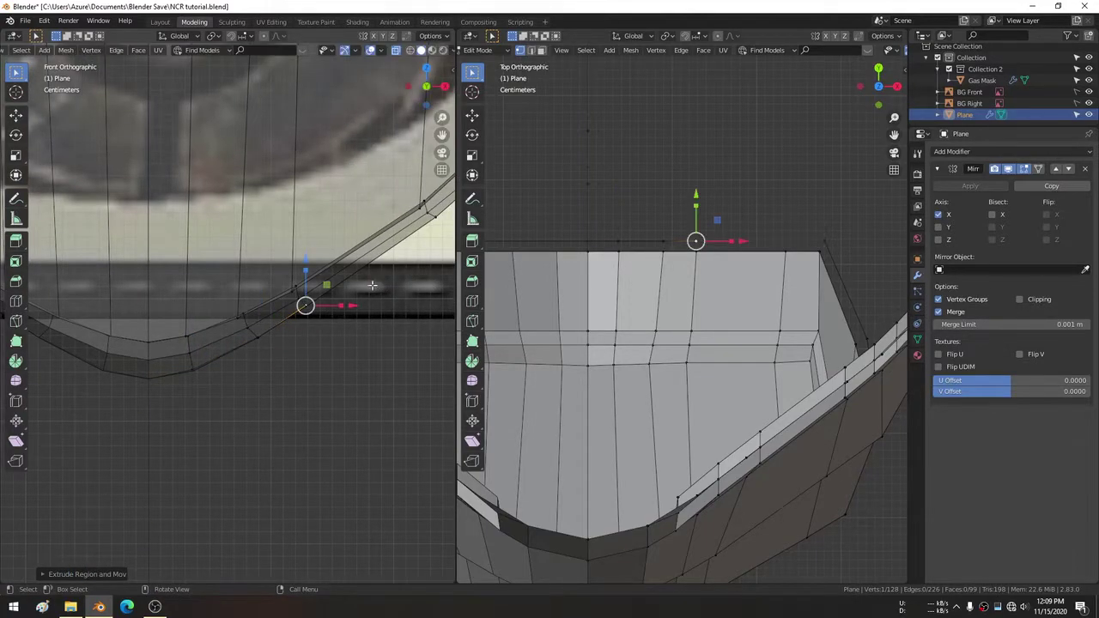
Extrude more vertices up the mask's side, repositioning one to follow the front reference.
{"action": "scroll", "coordinate": [264, 357], "scroll_direction": "up", "scroll_amount": 2}
{"action": "key", "text": "e"}
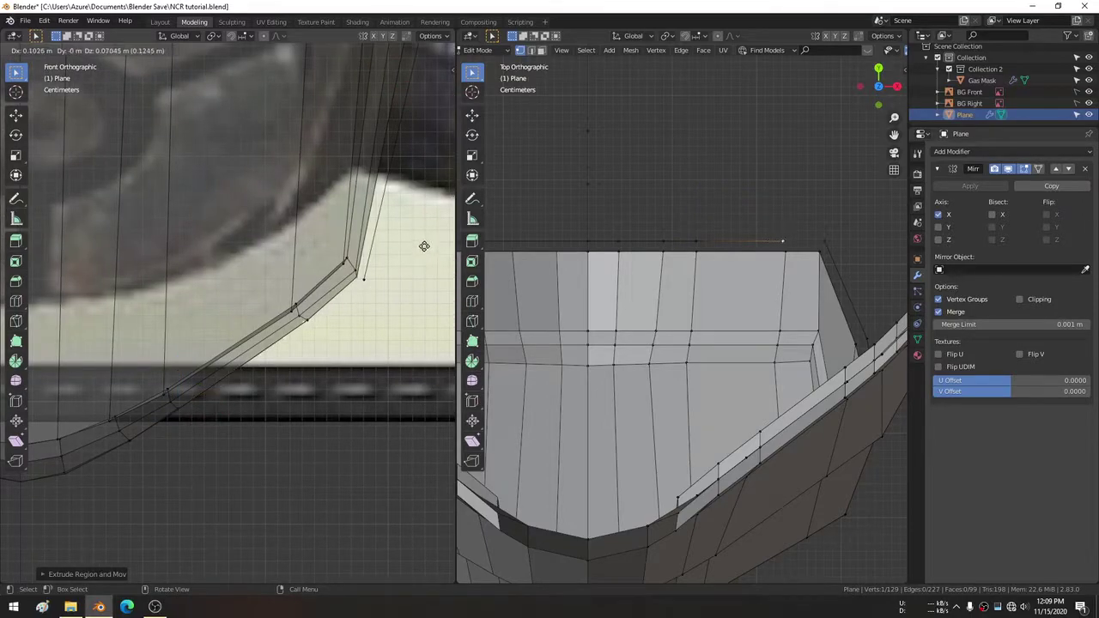
{"action": "right_click", "coordinate": [424, 247]}
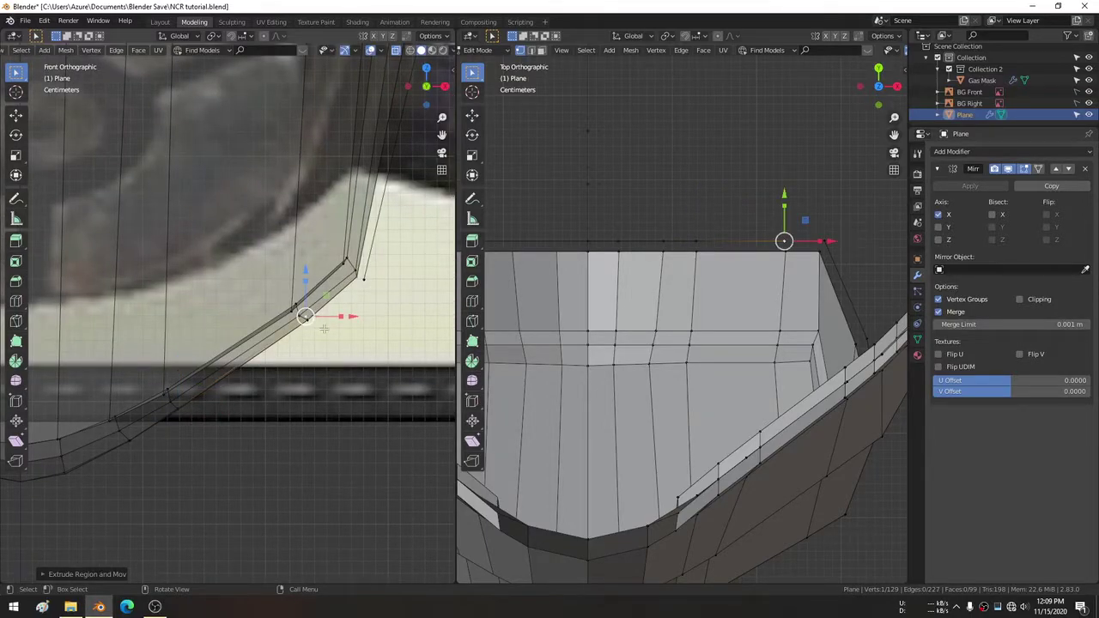
{"action": "key", "text": "g"}
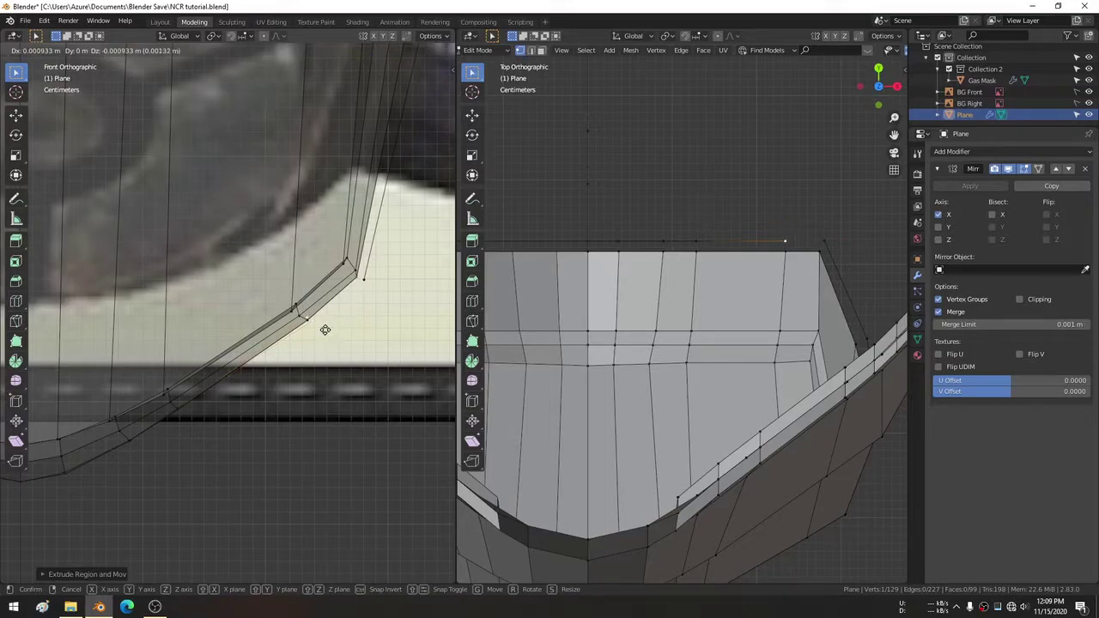
{"action": "left_click", "coordinate": [326, 329]}
{"action": "key", "text": "e"}
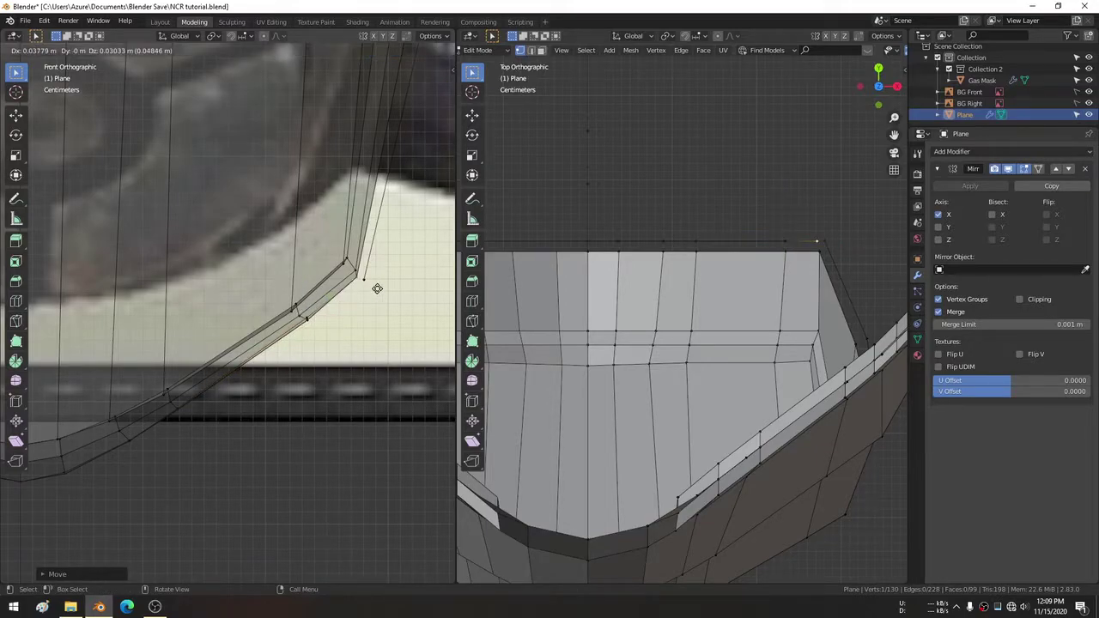
{"action": "left_click", "coordinate": [378, 286]}
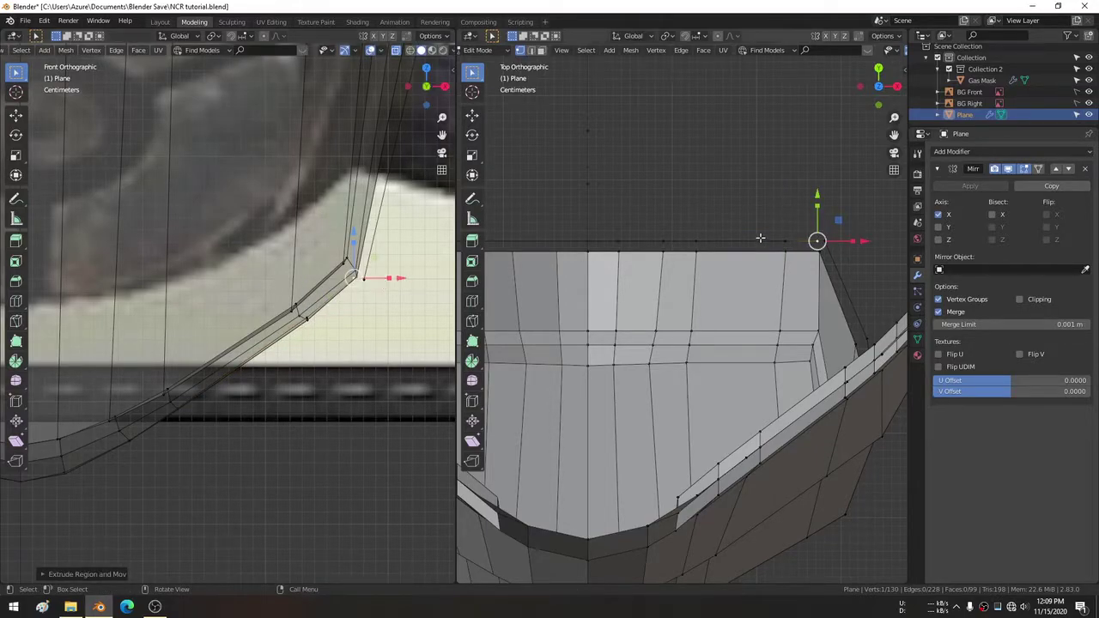
{"action": "mouse_move", "coordinate": [652, 189]}
{"action": "middle_mouse_down"}
{"action": "mouse_move", "coordinate": [697, 103]}
{"action": "mouse_move", "coordinate": [763, 219]}
{"action": "mouse_move", "coordinate": [737, 188]}
{"action": "middle_mouse_up"}
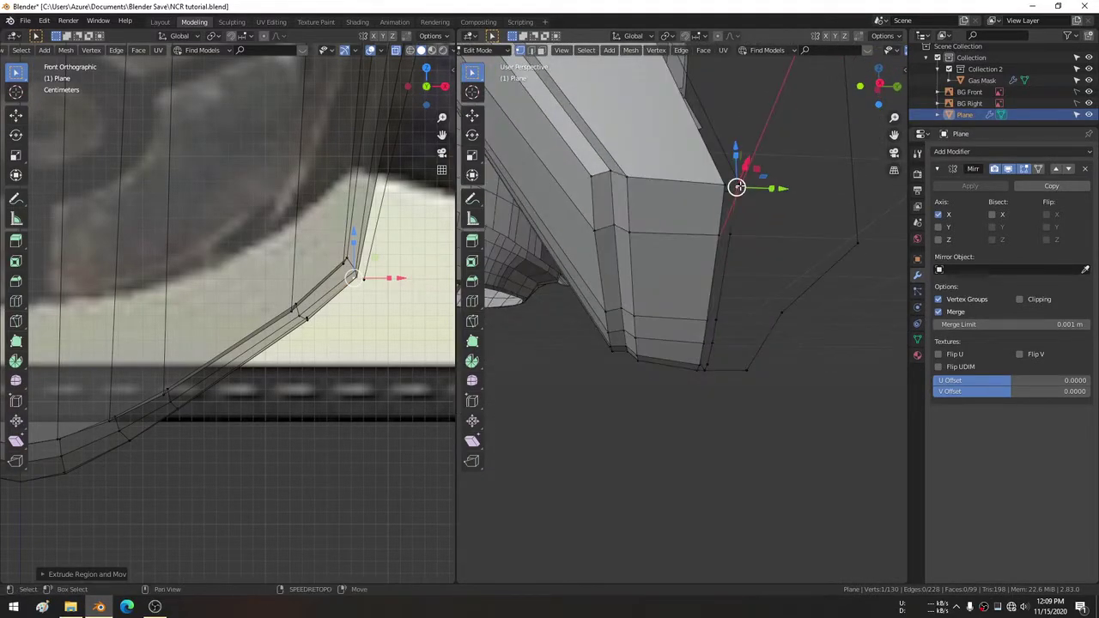
Merge two rim vertices into one using Merge At Last.
{"action": "left_click", "coordinate": [737, 188], "text": "shift"}
{"action": "key", "text": "m"}
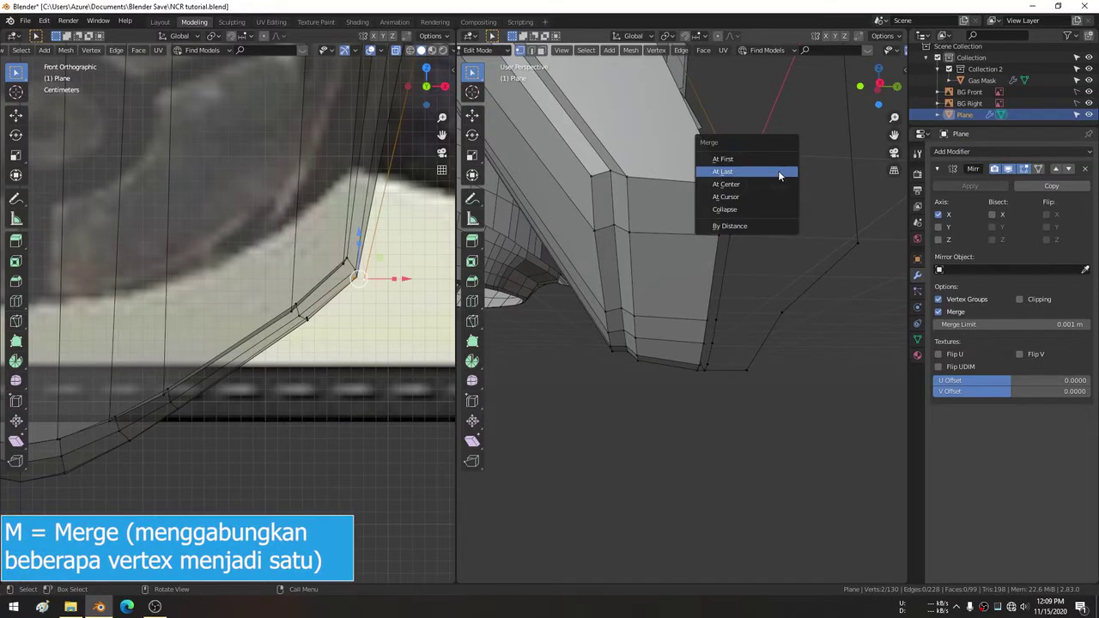
{"action": "left_click", "coordinate": [780, 175]}
{"action": "scroll", "coordinate": [576, 248], "scroll_direction": "up", "scroll_amount": 5}
{"action": "mouse_move", "coordinate": [577, 249]}
{"action": "middle_mouse_down"}
{"action": "mouse_move", "coordinate": [523, 333]}
{"action": "mouse_move", "coordinate": [653, 422]}
{"action": "mouse_move", "coordinate": [680, 403]}
{"action": "mouse_move", "coordinate": [607, 361]}
{"action": "mouse_move", "coordinate": [564, 300]}
{"action": "middle_mouse_up"}
Circle-select the lower edge vertices and bridge them with LoopTools Bridge.
{"action": "left_click", "coordinate": [623, 352]}
{"action": "key", "text": "c"}
{"action": "mouse_move", "coordinate": [565, 299]}
{"action": "left_mouse_down"}
{"action": "mouse_move", "coordinate": [545, 298]}
{"action": "mouse_move", "coordinate": [715, 330]}
{"action": "mouse_move", "coordinate": [696, 347]}
{"action": "left_mouse_up"}
{"action": "right_click", "coordinate": [592, 386]}
{"action": "mouse_move", "coordinate": [550, 274]}
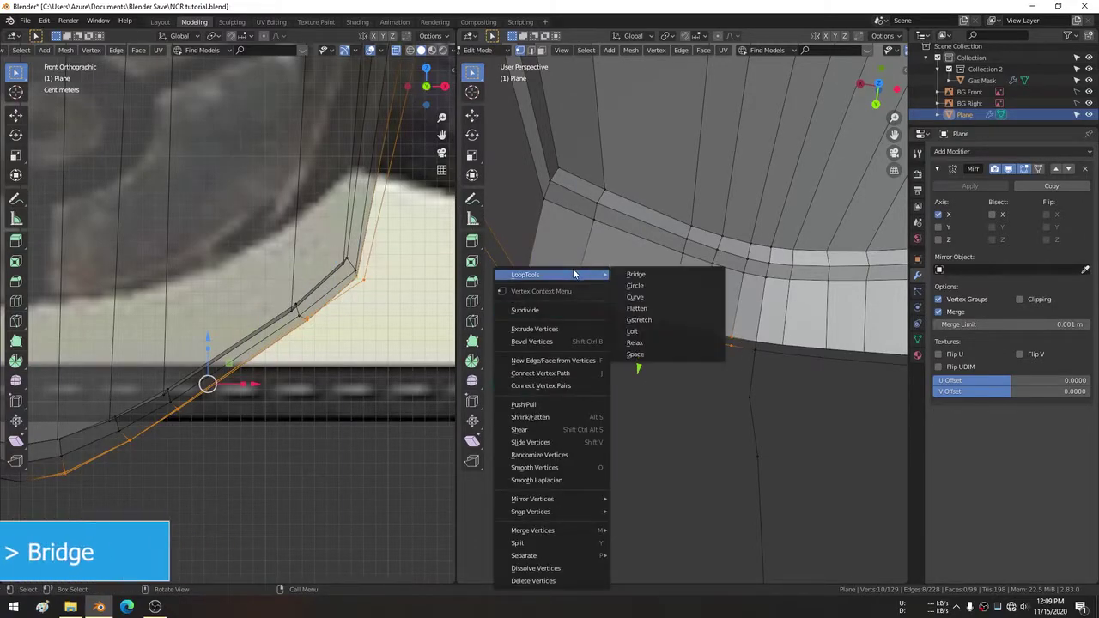
{"action": "left_click", "coordinate": [640, 275]}
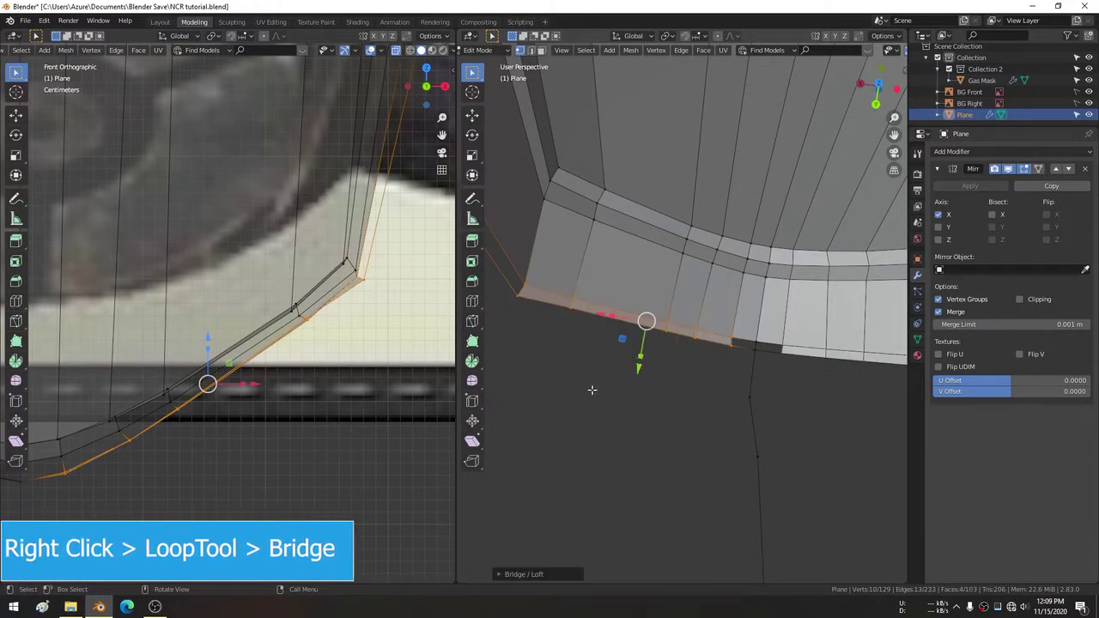
Fill a face across the four corner vertices of the lower edge gap.
{"action": "left_click", "coordinate": [758, 346]}
{"action": "left_click", "coordinate": [732, 340], "text": "shift"}
{"action": "left_click", "coordinate": [713, 337], "text": "shift"}
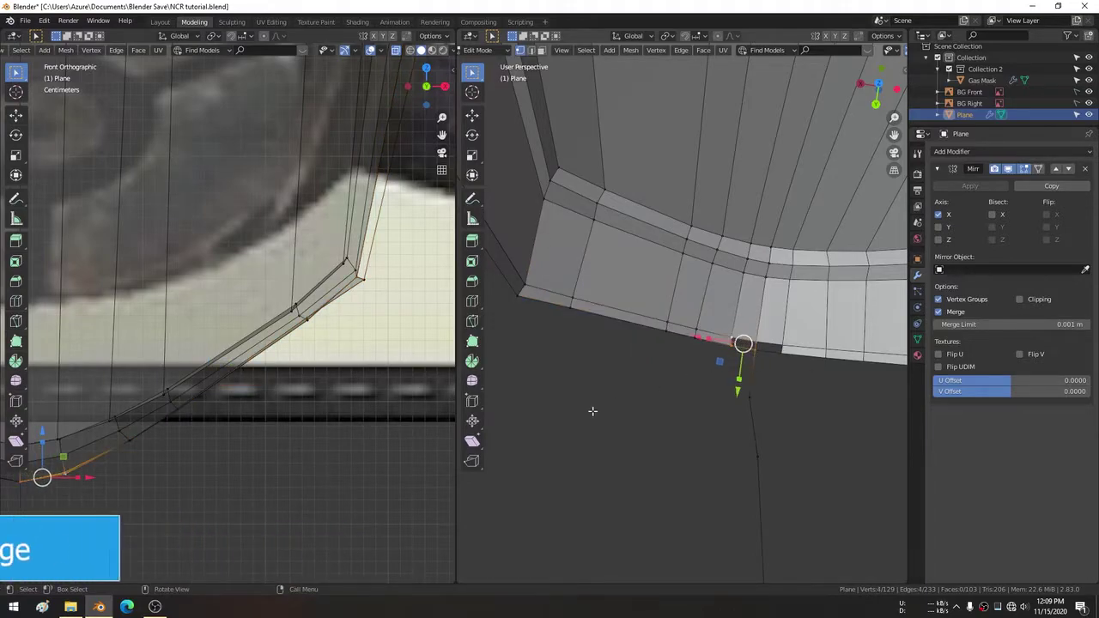
{"action": "key", "text": "f"}
{"action": "mouse_move", "coordinate": [603, 396]}
{"action": "middle_mouse_down"}
{"action": "mouse_move", "coordinate": [734, 251]}
{"action": "mouse_move", "coordinate": [719, 260]}
{"action": "middle_mouse_up"}
Fill a face across the vertices of the open side-edge corner.
{"action": "left_click", "coordinate": [671, 278]}
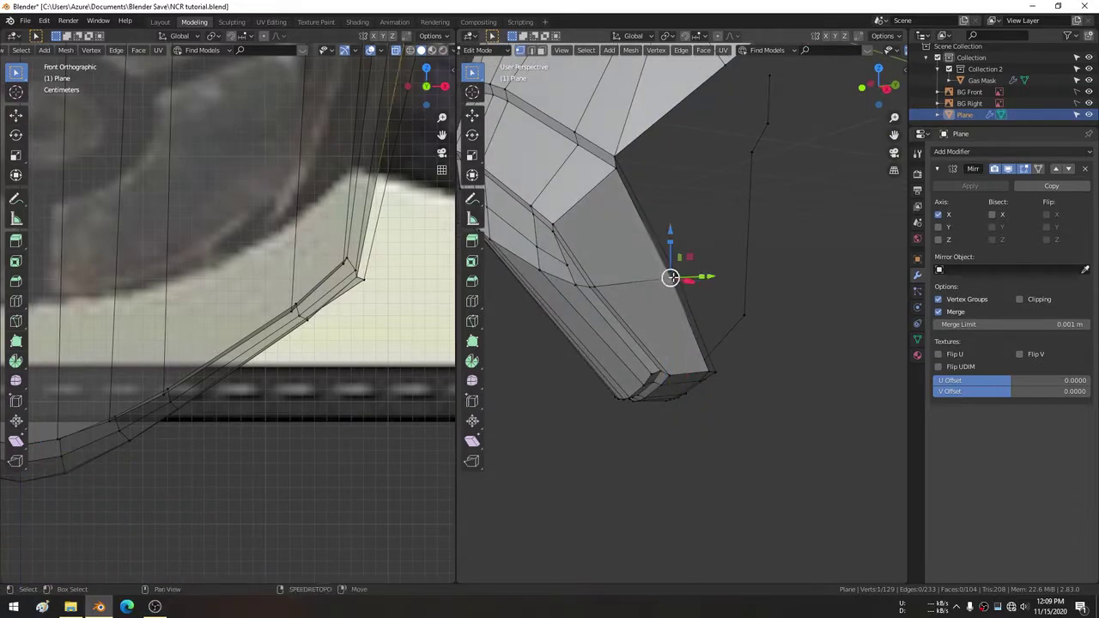
{"action": "left_click", "coordinate": [673, 277], "text": "shift"}
{"action": "left_click", "coordinate": [616, 161], "text": "shift"}
{"action": "left_click", "coordinate": [616, 161], "text": "shift"}
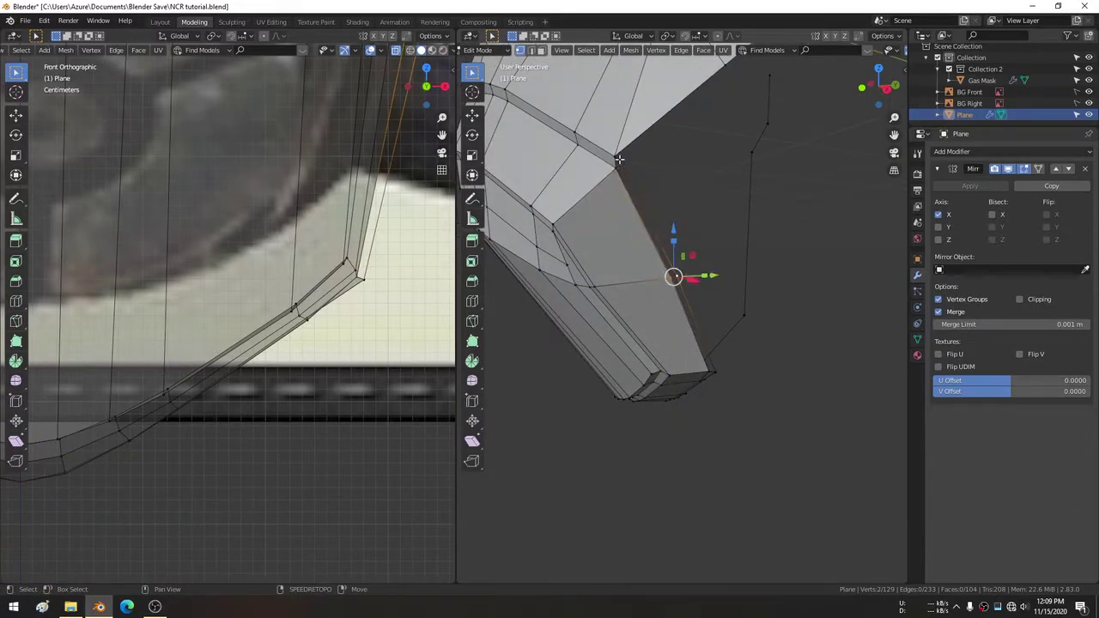
{"action": "left_click", "coordinate": [616, 160], "text": "shift"}
{"action": "left_click", "coordinate": [689, 321], "text": "ctrl"}
{"action": "key", "text": "f"}
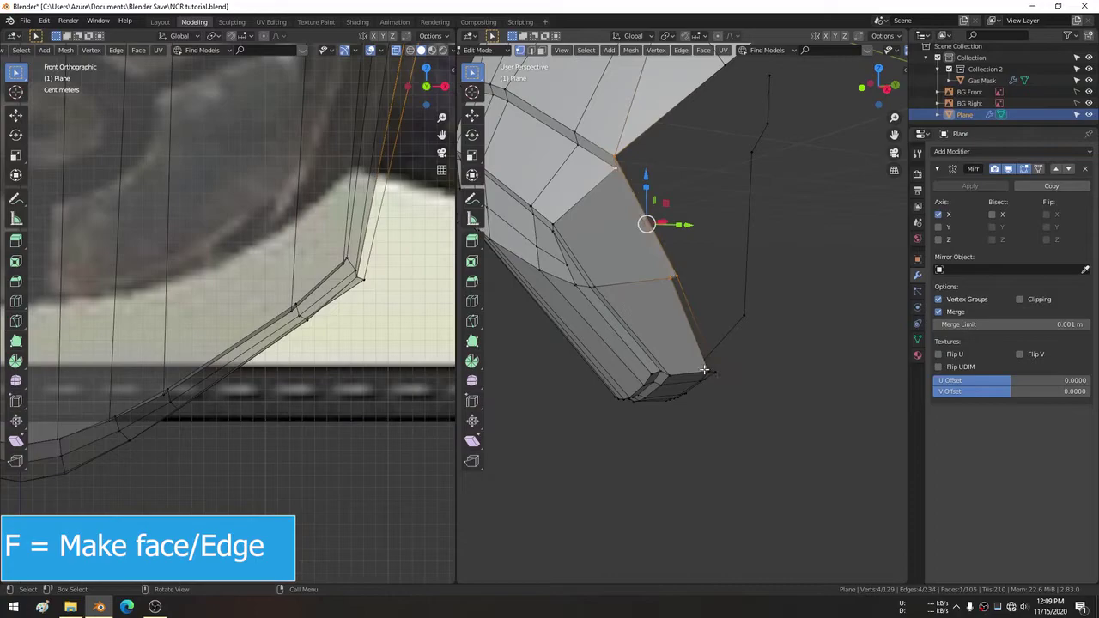
Create another face from four vertices at the bottom corner.
{"action": "left_click", "coordinate": [712, 371]}
{"action": "left_click", "coordinate": [675, 277], "text": "ctrl"}
{"action": "key", "text": "f"}
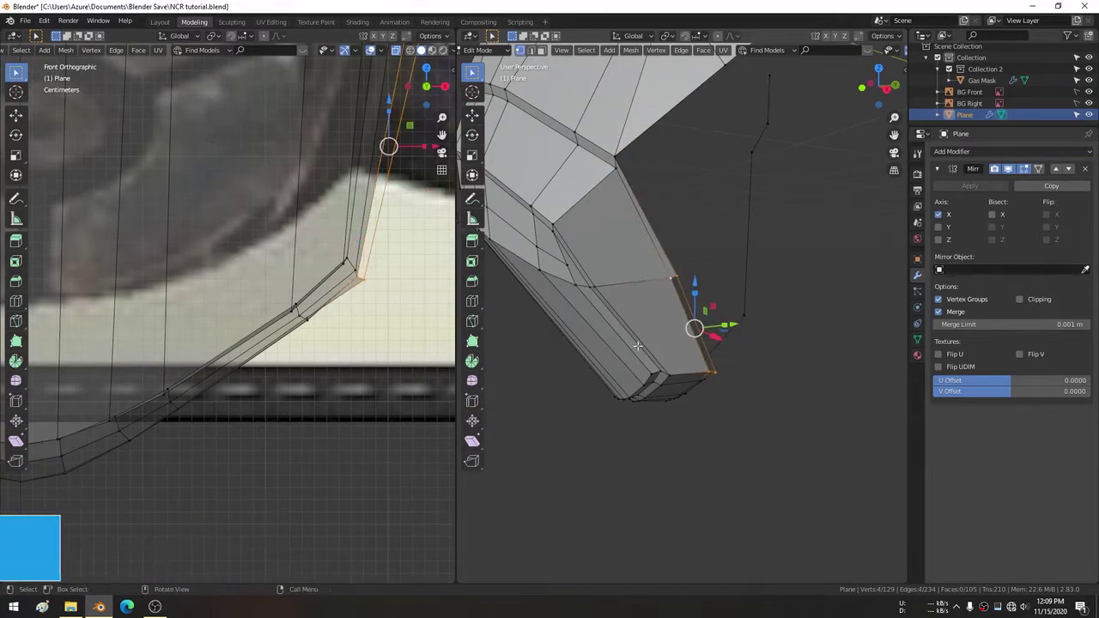
{"action": "mouse_move", "coordinate": [683, 279]}
{"action": "middle_mouse_down"}
{"action": "mouse_move", "coordinate": [744, 264]}
{"action": "mouse_move", "coordinate": [671, 167]}
{"action": "mouse_move", "coordinate": [682, 167]}
{"action": "middle_mouse_up"}
{"action": "scroll", "coordinate": [258, 257], "scroll_direction": "down", "scroll_amount": 2}
Raise a lower edge vertex slightly along Z toward the front reference.
{"action": "left_click", "coordinate": [669, 152]}
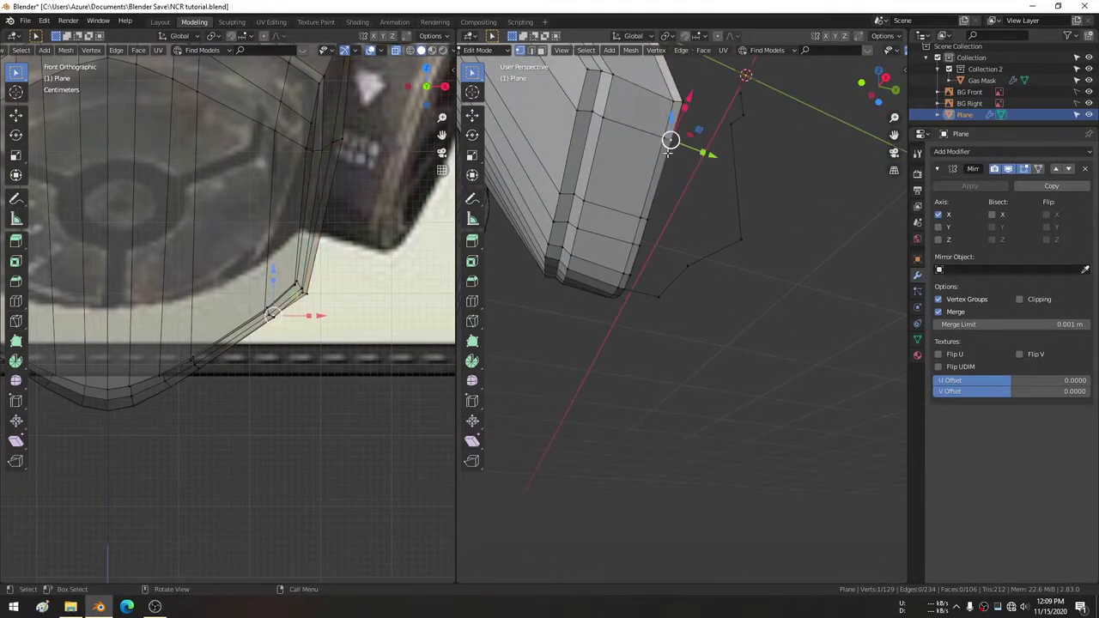
{"action": "left_click", "coordinate": [658, 181]}
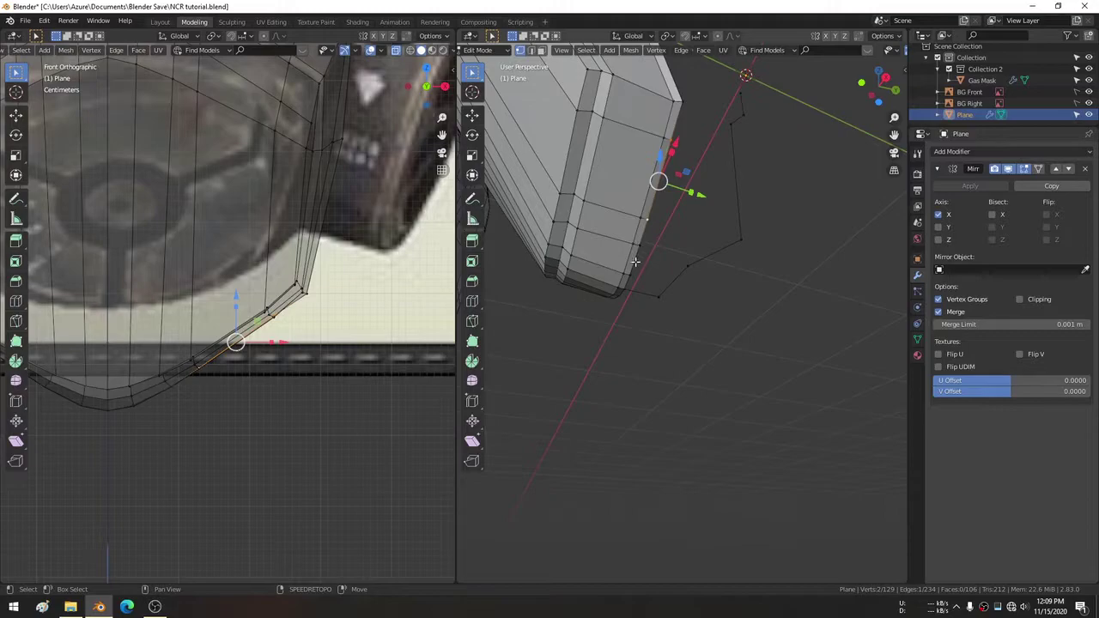
{"action": "left_click", "coordinate": [647, 220]}
{"action": "left_click", "coordinate": [642, 236]}
{"action": "mouse_move", "coordinate": [641, 235]}
{"action": "middle_mouse_down"}
{"action": "mouse_move", "coordinate": [659, 237]}
{"action": "mouse_move", "coordinate": [697, 204]}
{"action": "middle_mouse_up"}
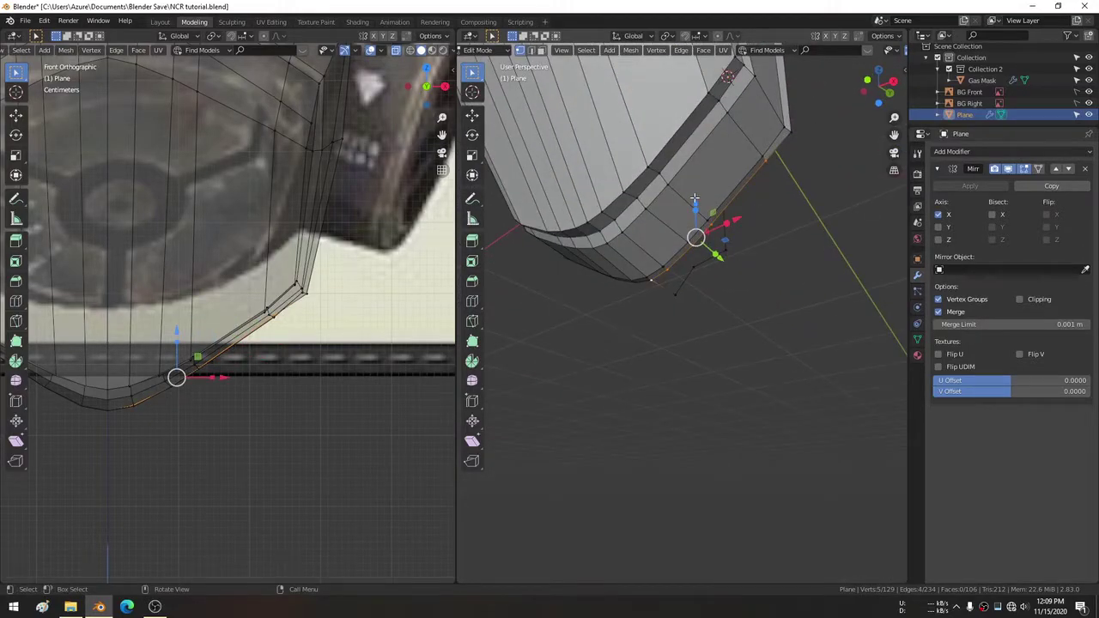
{"action": "key", "text": "g"}
{"action": "key", "text": "z"}
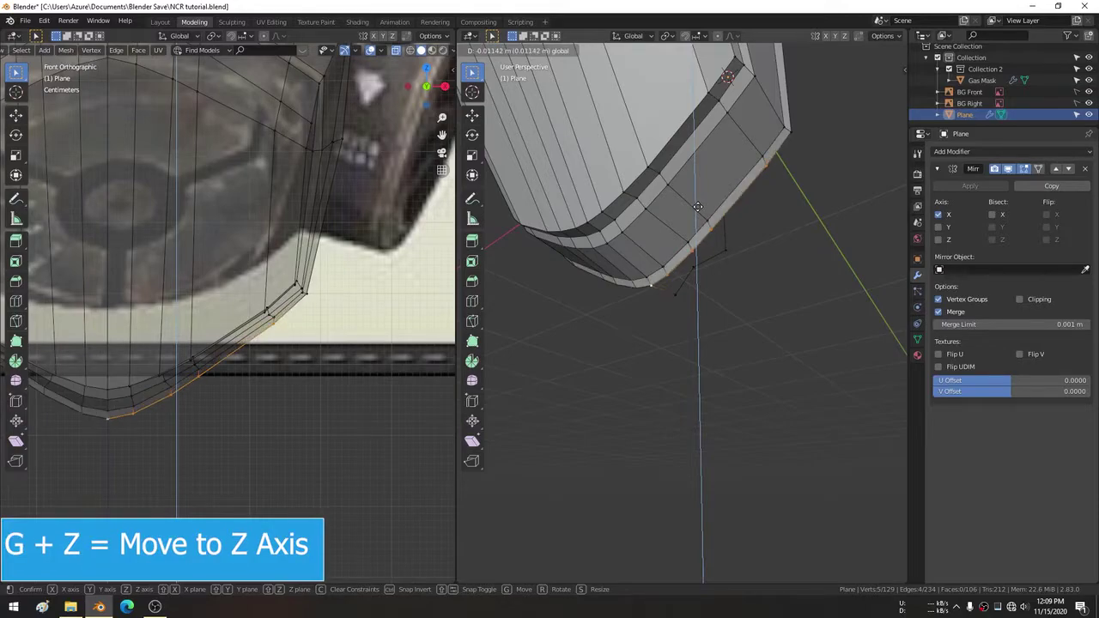
{"action": "left_click", "coordinate": [698, 206]}
{"action": "middle_click_drag", "start_coordinate": [698, 206], "coordinate": [751, 225]}
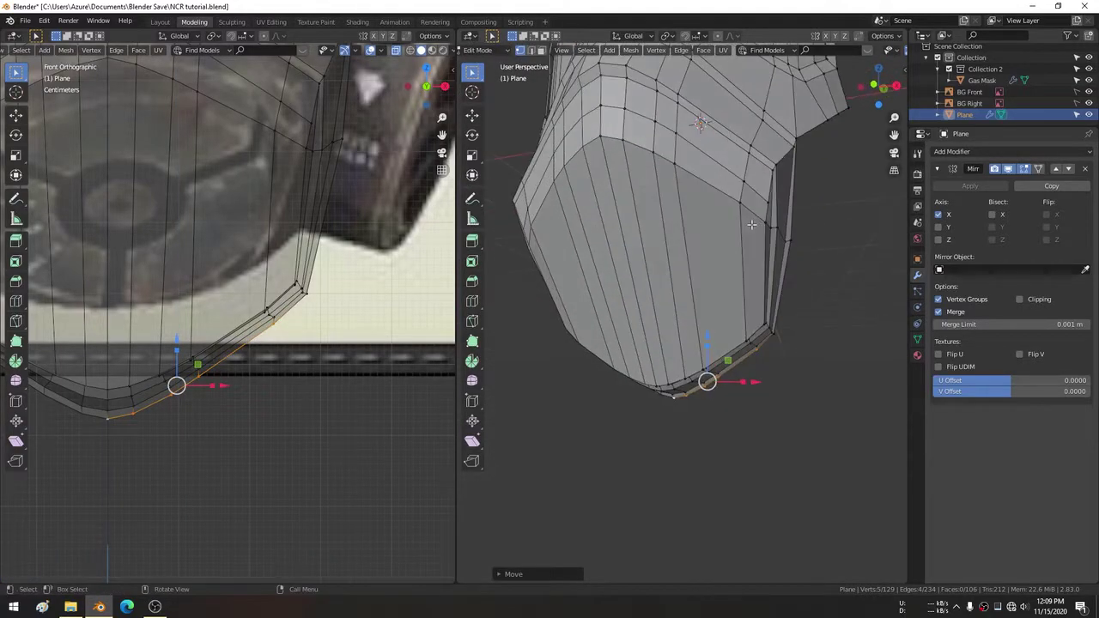
Return to Object Mode, select and frame Gas Mask, and show the left view in solid shading.
{"action": "key", "text": "Tab"}
{"action": "scroll", "coordinate": [258, 225], "scroll_direction": "down", "scroll_amount": 3}
{"action": "scroll", "coordinate": [236, 226], "scroll_direction": "up", "scroll_amount": 3, "text": "ctrl"}
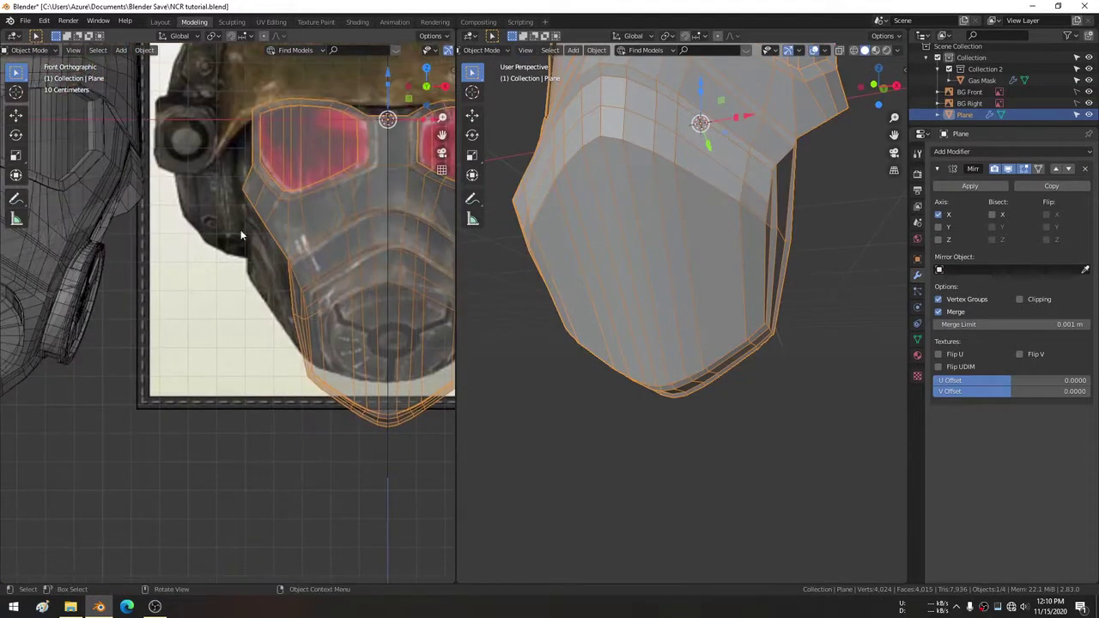
{"action": "scroll", "coordinate": [416, 259], "scroll_direction": "up", "scroll_amount": 2, "text": "ctrl"}
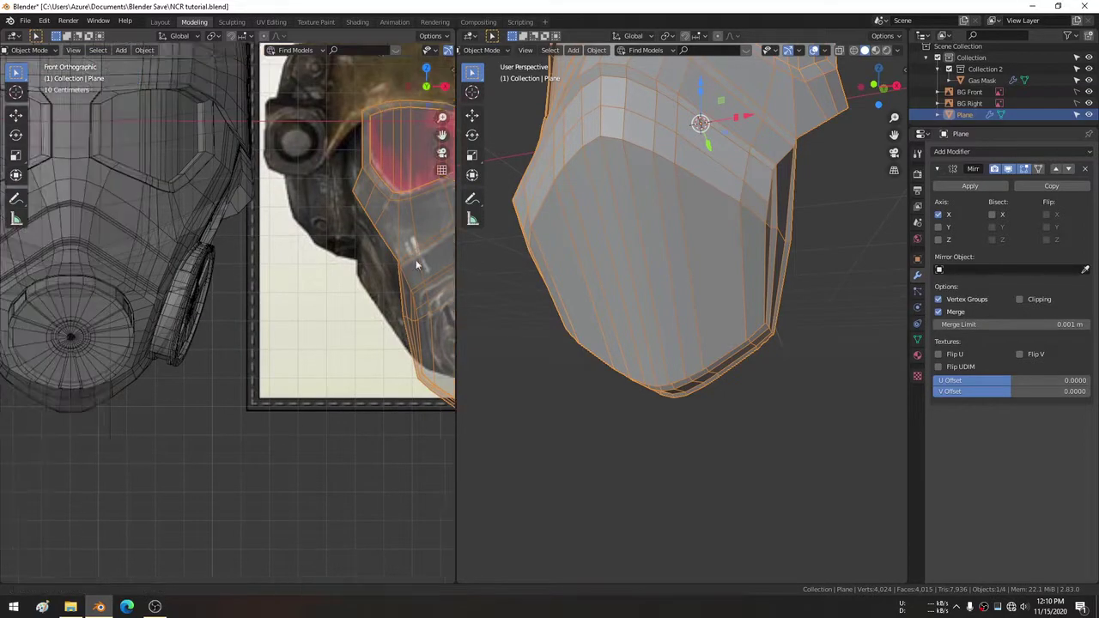
{"action": "scroll", "coordinate": [309, 237], "scroll_direction": "up", "scroll_amount": 4, "text": "ctrl"}
{"action": "left_click", "coordinate": [309, 237]}
{"action": "key", "text": "KP_Decimal"}
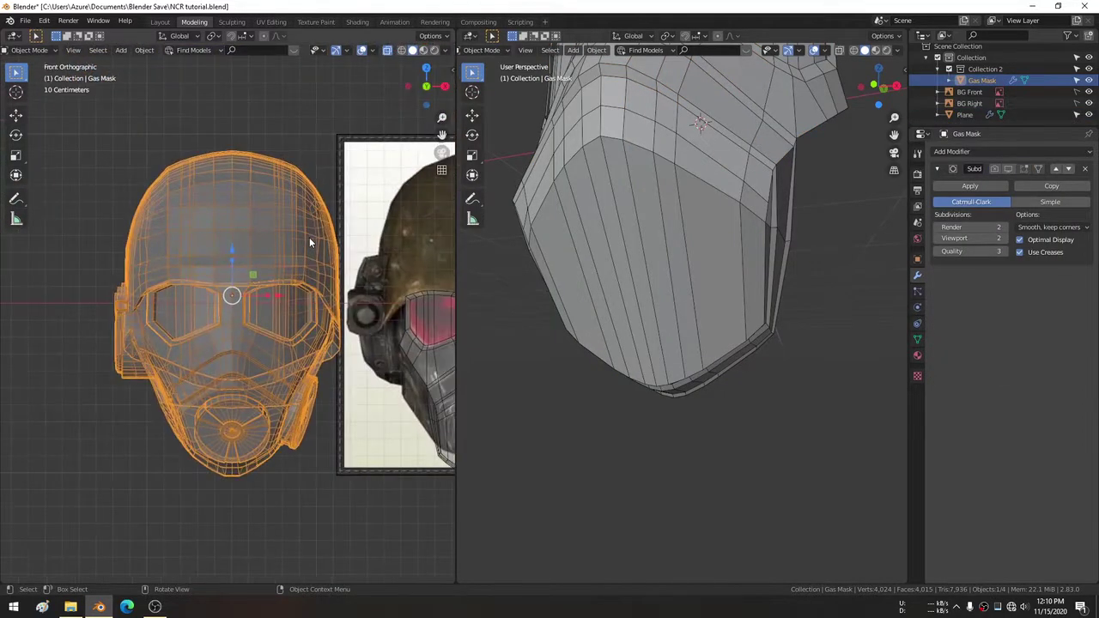
{"action": "scroll", "coordinate": [275, 338], "scroll_direction": "up", "scroll_amount": 7}
{"action": "mouse_move", "coordinate": [275, 340]}
{"action": "middle_mouse_down", "text": "shift"}
{"action": "mouse_move", "coordinate": [280, 261]}
{"action": "mouse_move", "coordinate": [298, 281]}
{"action": "mouse_move", "coordinate": [278, 261]}
{"action": "mouse_move", "coordinate": [300, 262]}
{"action": "middle_mouse_up", "text": "shift"}
{"action": "left_click", "coordinate": [412, 50]}
{"action": "scroll", "coordinate": [298, 280], "scroll_direction": "down", "scroll_amount": 4}
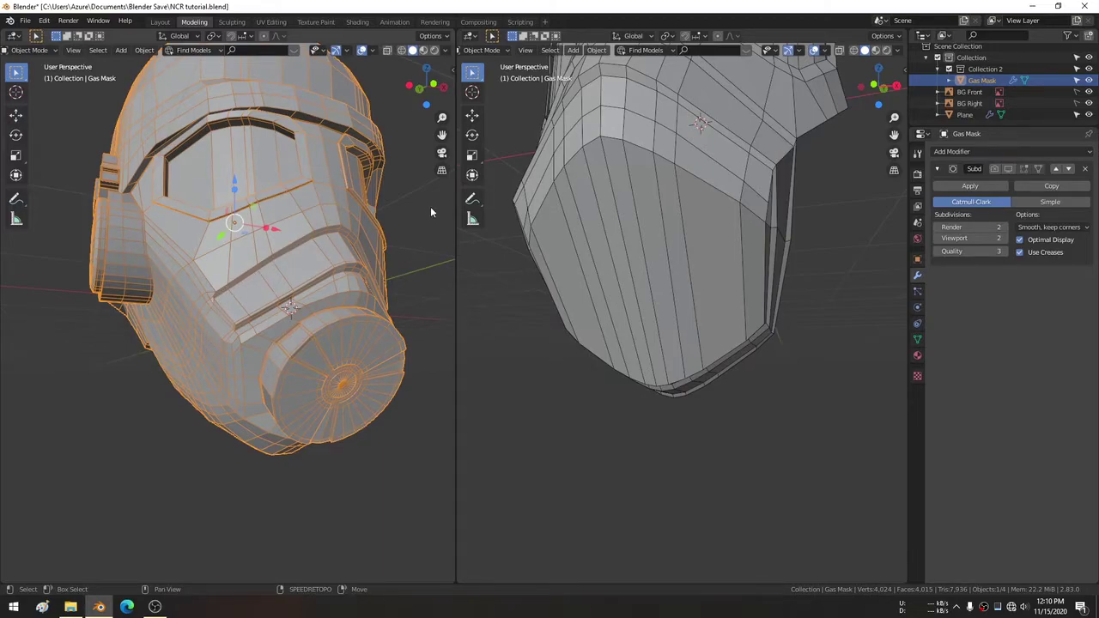
Set front and Right Ortho views beside the side references, then re-enter Edit Mode on Gas Mask.
{"action": "key", "text": "KP_1"}
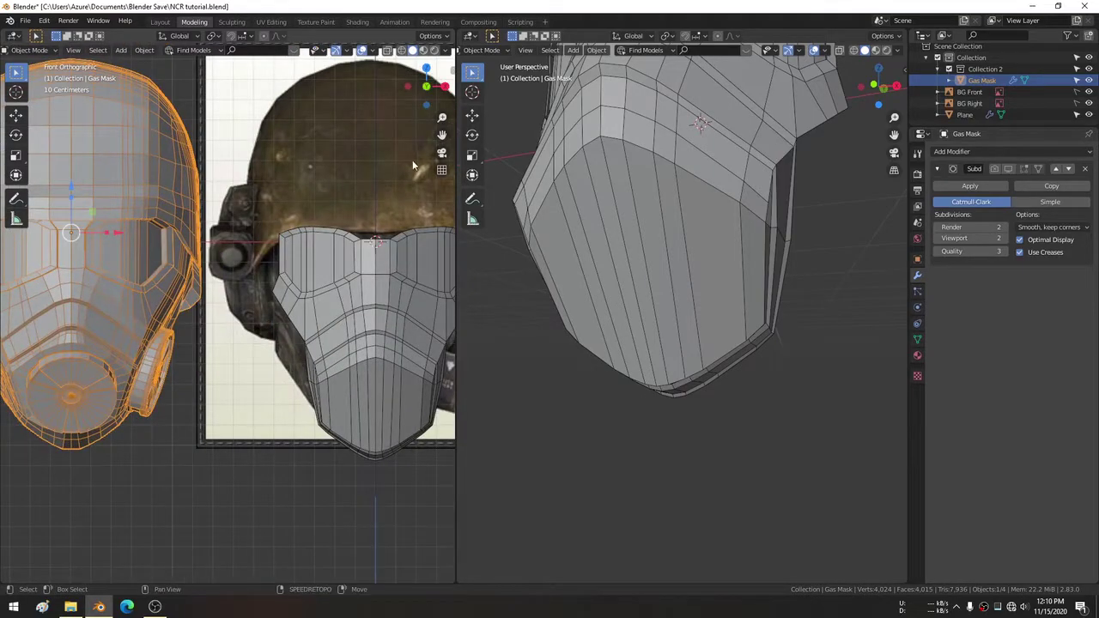
{"action": "middle_click_drag", "start_coordinate": [436, 154], "coordinate": [393, 264], "text": "shift"}
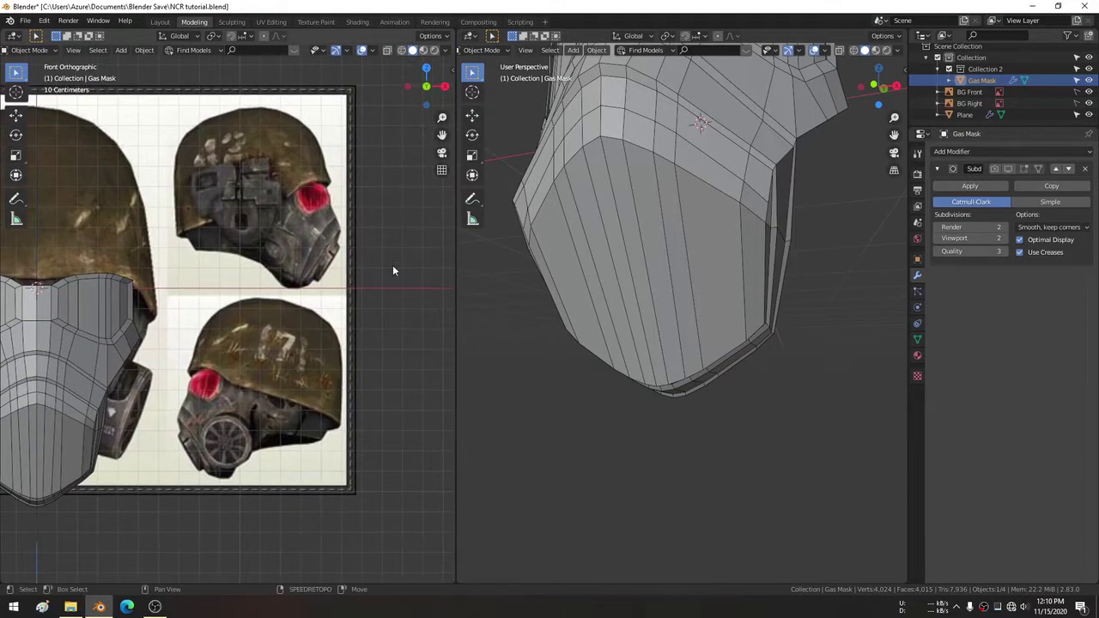
{"action": "mouse_move", "coordinate": [810, 213]}
{"action": "middle_mouse_down"}
{"action": "mouse_move", "coordinate": [743, 179]}
{"action": "mouse_move", "coordinate": [731, 97]}
{"action": "middle_mouse_up"}
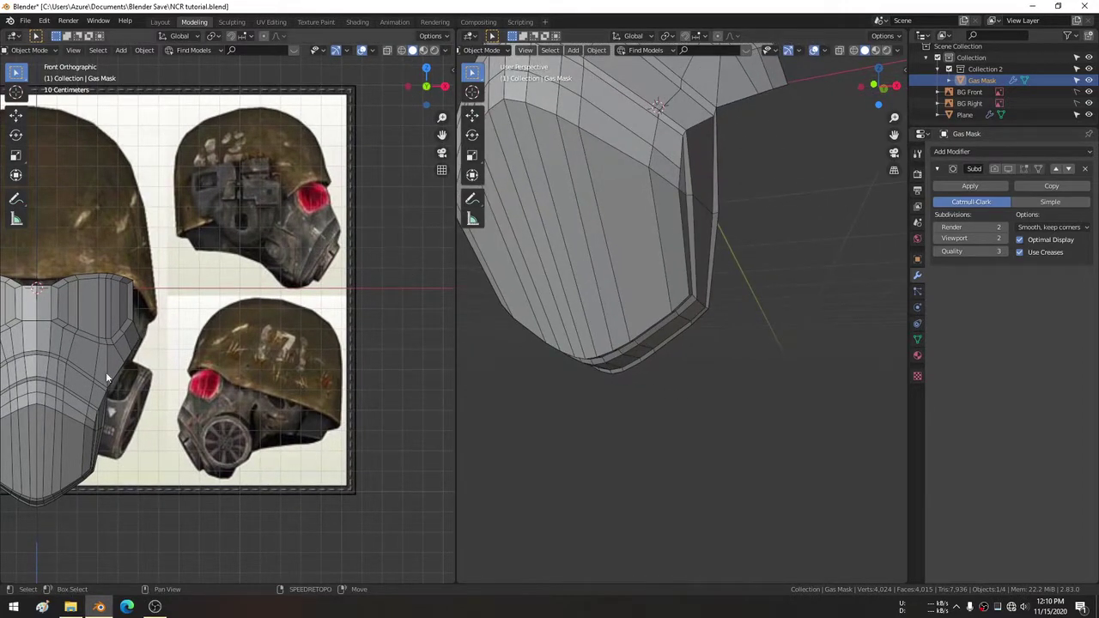
{"action": "middle_click_drag", "start_coordinate": [98, 377], "coordinate": [183, 274], "text": "shift"}
{"action": "scroll", "coordinate": [184, 274], "scroll_direction": "up", "scroll_amount": 1}
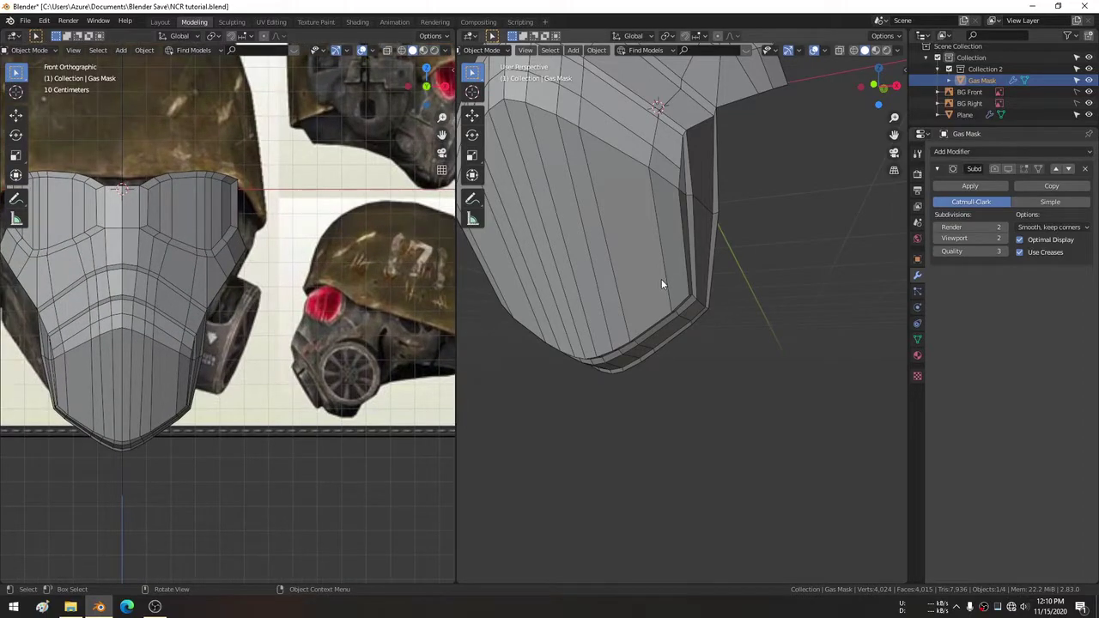
{"action": "key", "text": "KP_3"}
{"action": "scroll", "coordinate": [233, 301], "scroll_direction": "up", "scroll_amount": 3}
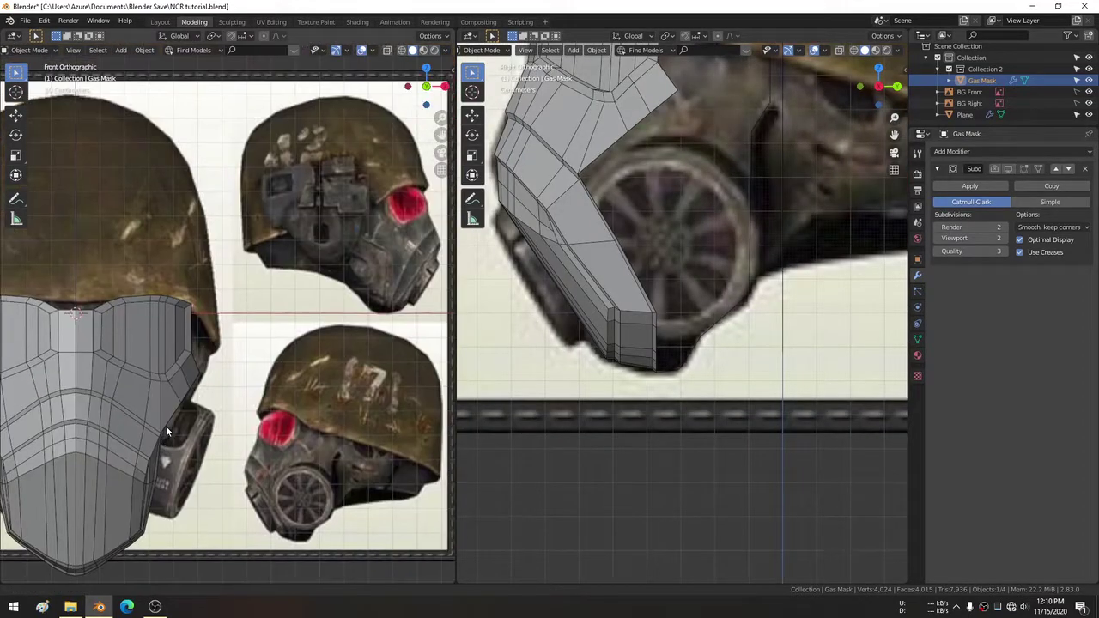
{"action": "scroll", "coordinate": [257, 292], "scroll_direction": "up", "scroll_amount": 2}
{"action": "scroll", "coordinate": [273, 284], "scroll_direction": "up", "scroll_amount": 2}
{"action": "scroll", "coordinate": [283, 292], "scroll_direction": "up", "scroll_amount": 2}
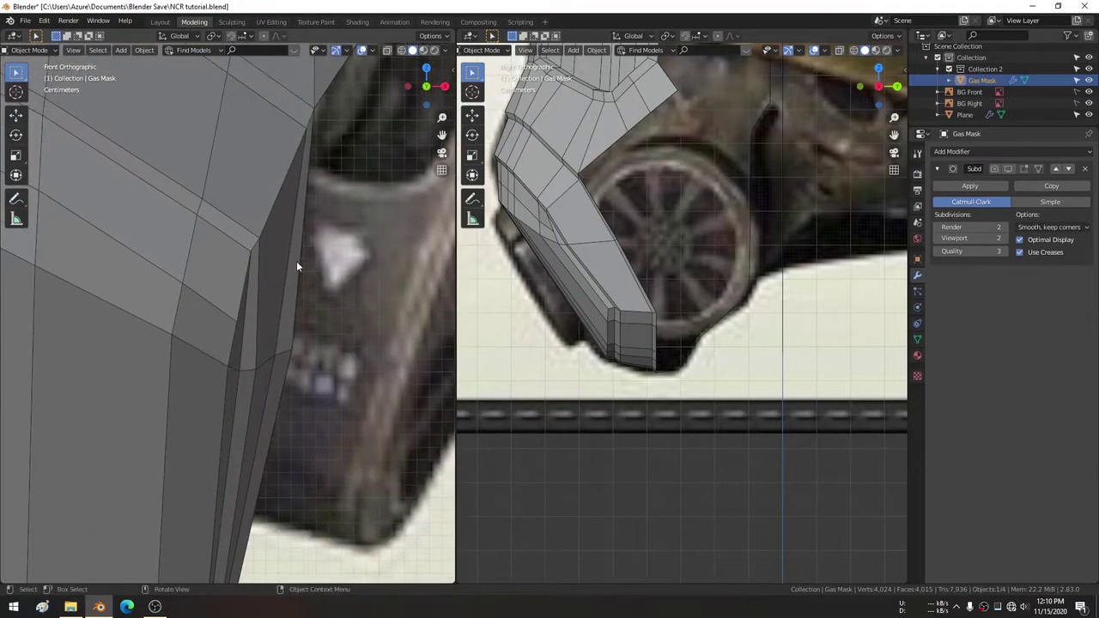
{"action": "key", "text": "Tab"}
{"action": "scroll", "coordinate": [223, 267], "scroll_direction": "down", "scroll_amount": 2, "text": "shift"}
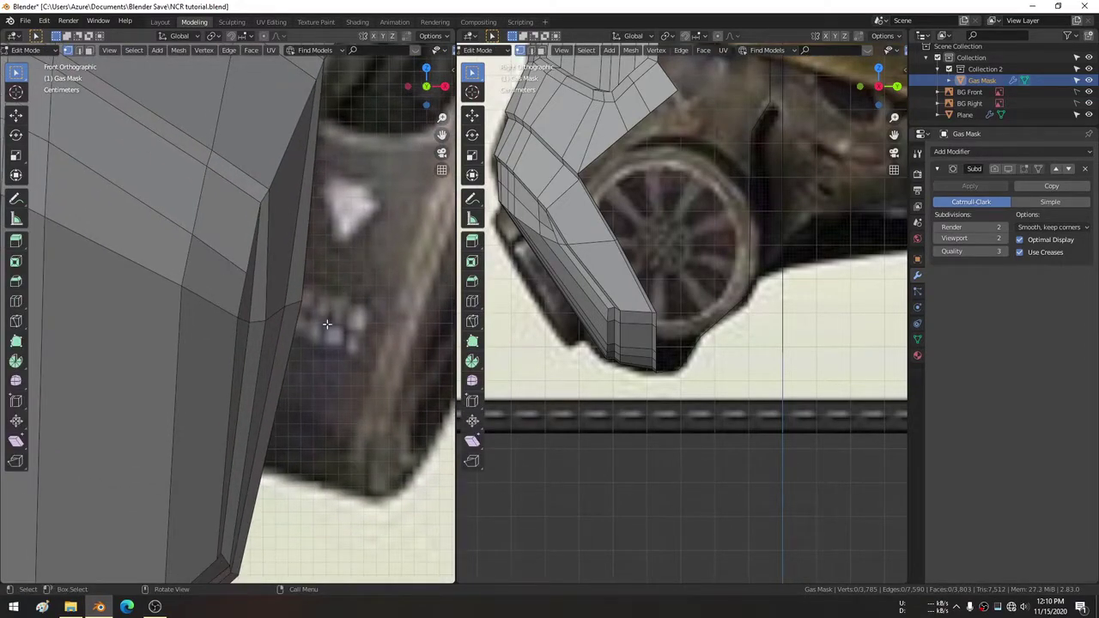
Switch from the Gas Mask to the face plate in Edit Mode and check its side-edge vertices.
{"action": "key", "text": "Tab"}
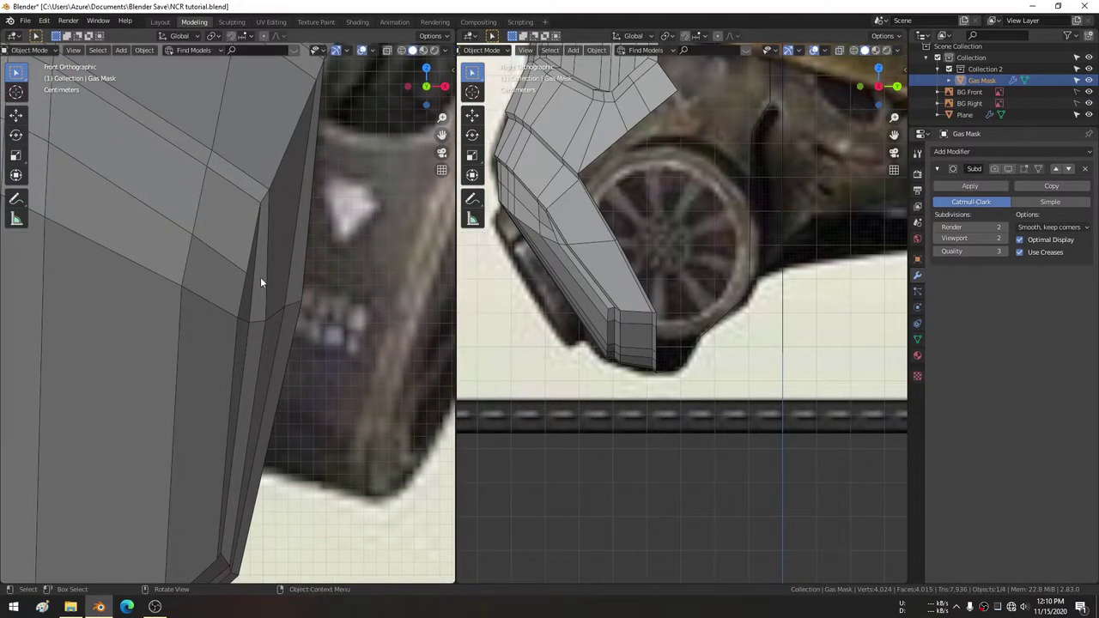
{"action": "left_click", "coordinate": [321, 298]}
{"action": "key", "text": "Tab"}
{"action": "left_click", "coordinate": [325, 300]}
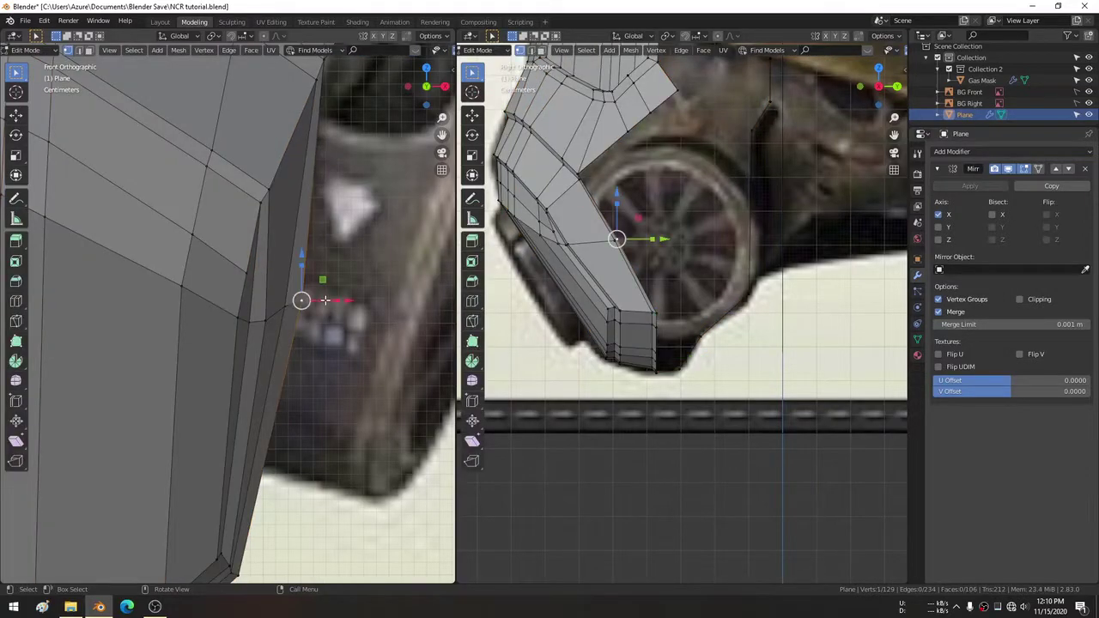
{"action": "middle_click_drag", "start_coordinate": [348, 186], "coordinate": [346, 272], "text": "shift"}
{"action": "left_click", "coordinate": [331, 185]}
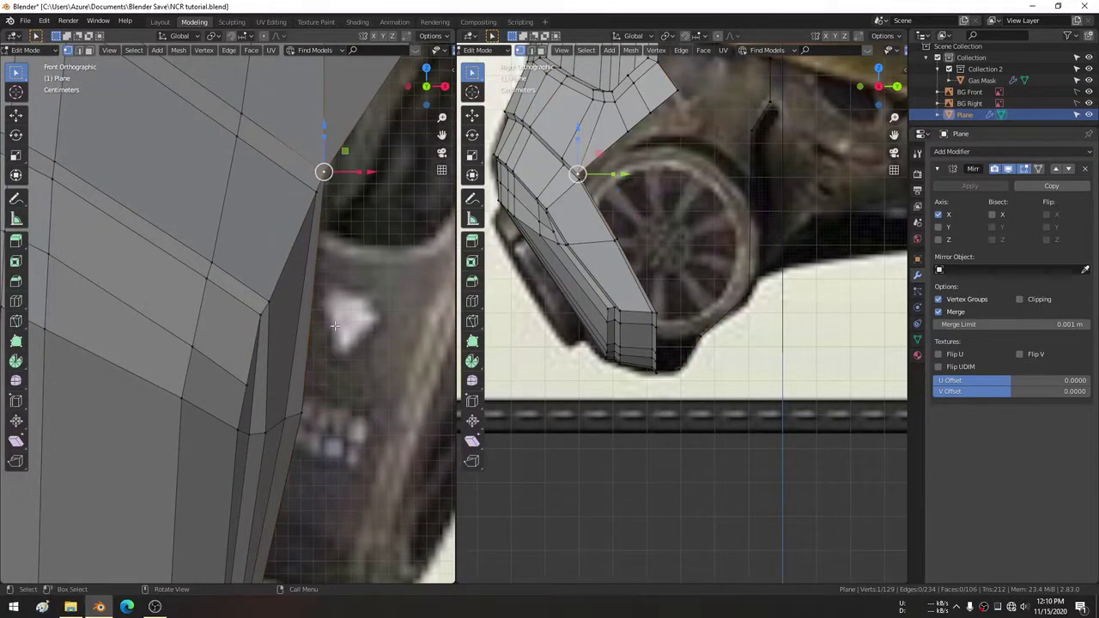
{"action": "left_click", "coordinate": [316, 412]}
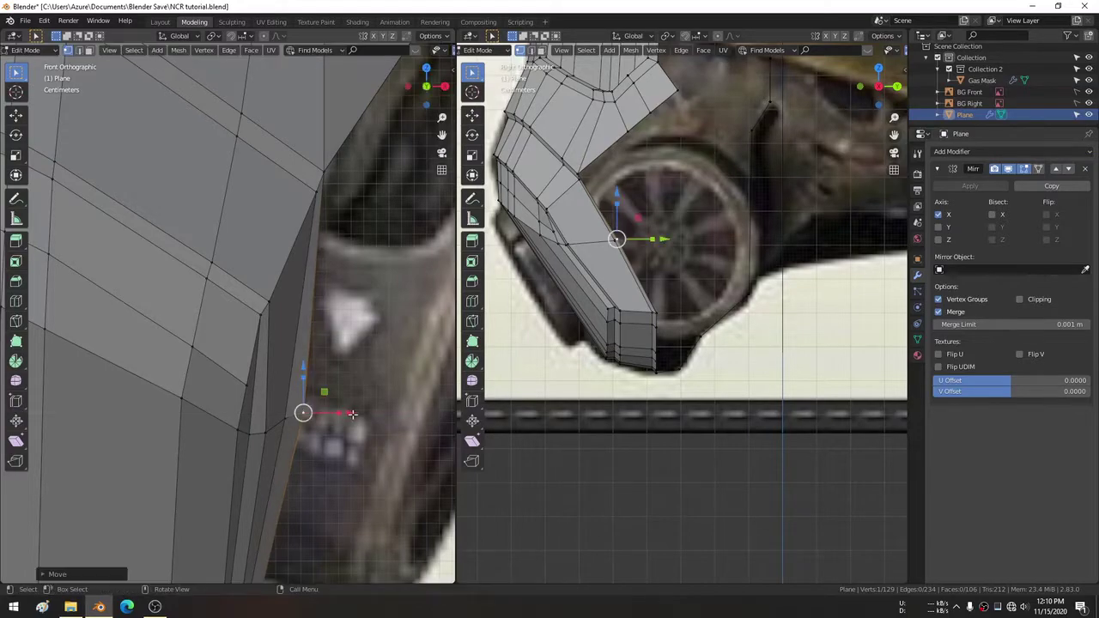
{"action": "key", "text": "alt+a"}
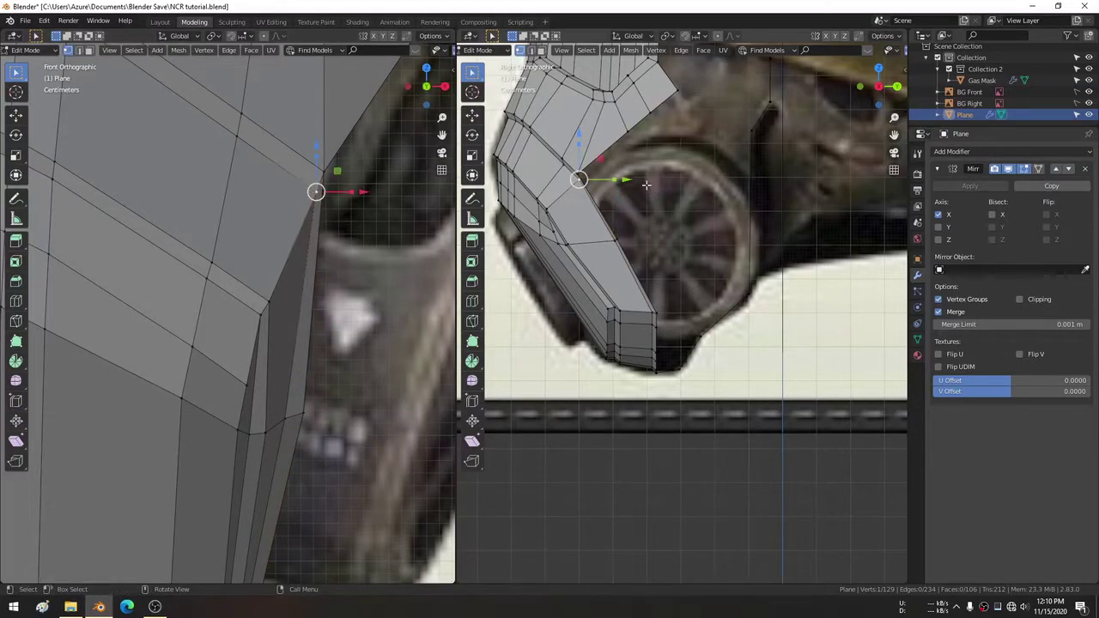
Zoom the side view onto the mask's lower edge vertex, then clear the selection.
{"action": "scroll", "coordinate": [584, 140], "scroll_direction": "up", "scroll_amount": 5}
{"action": "mouse_move", "coordinate": [584, 140]}
{"action": "middle_mouse_down", "text": "shift"}
{"action": "mouse_move", "coordinate": [627, 249]}
{"action": "mouse_move", "coordinate": [758, 276]}
{"action": "middle_mouse_up", "text": "shift"}
{"action": "scroll", "coordinate": [627, 251], "scroll_direction": "up", "scroll_amount": 3}
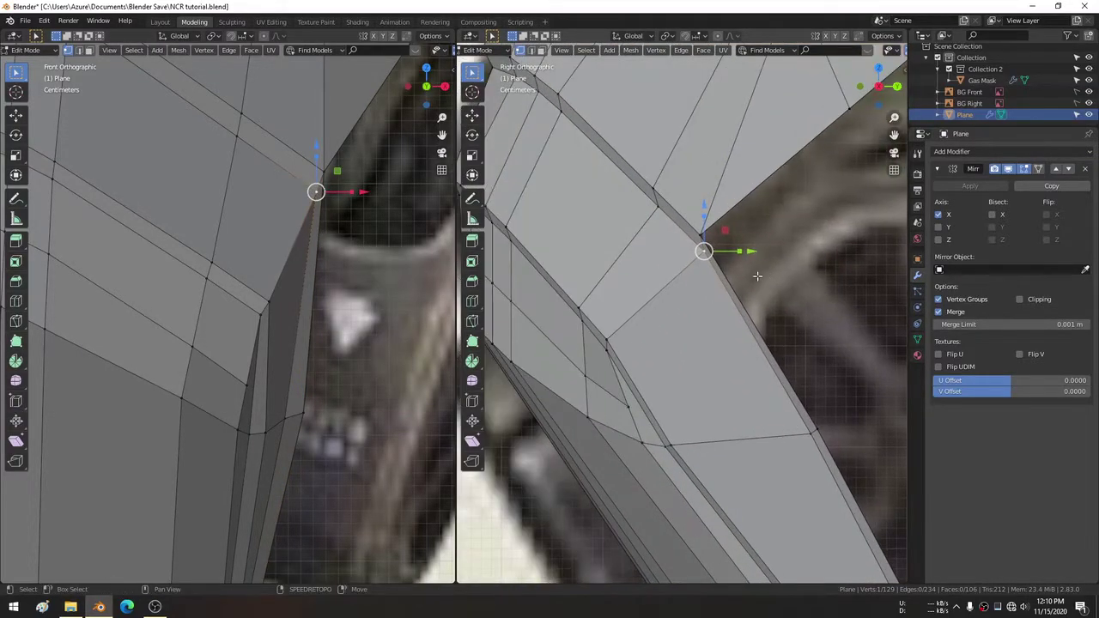
{"action": "middle_click_drag", "start_coordinate": [668, 372], "coordinate": [699, 344], "text": "shift"}
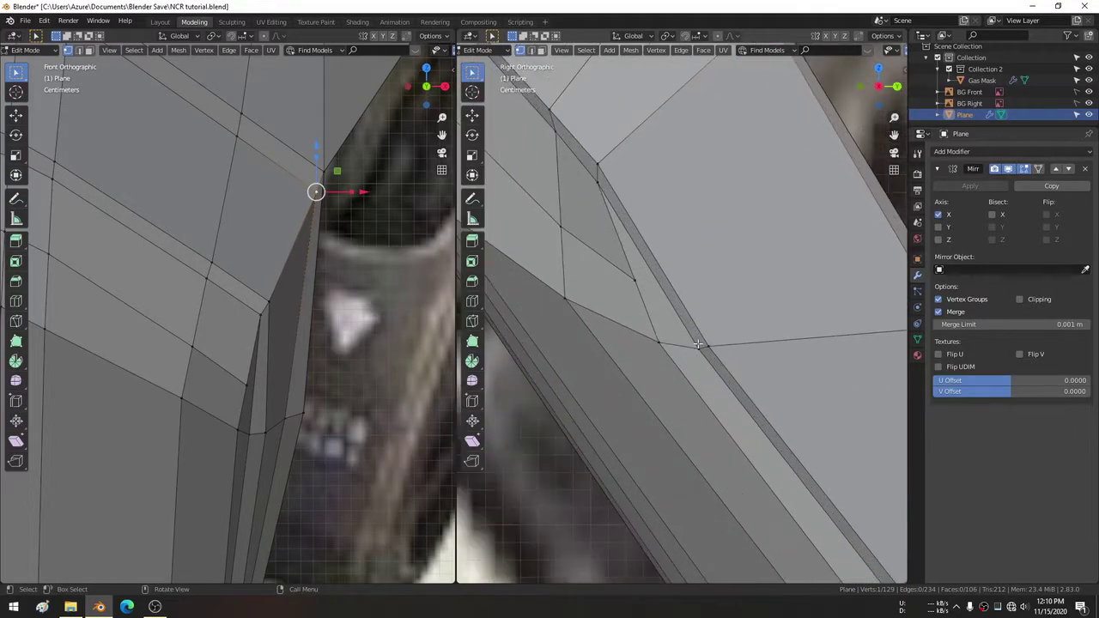
{"action": "left_click", "coordinate": [699, 345]}
{"action": "key", "text": "alt+a"}
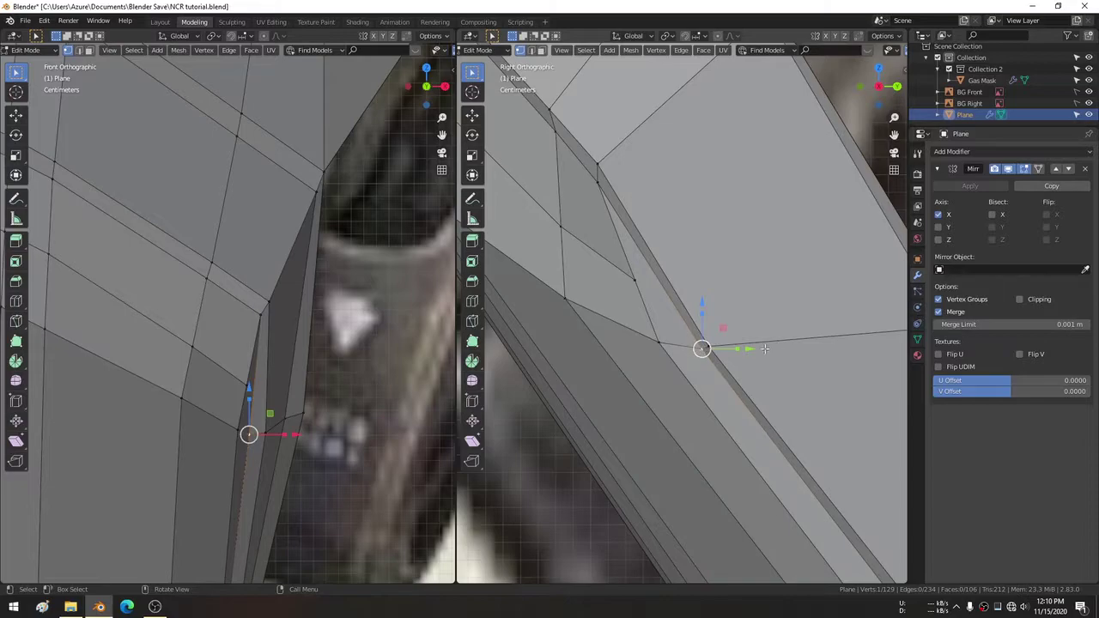
{"action": "key", "text": "alt+a"}
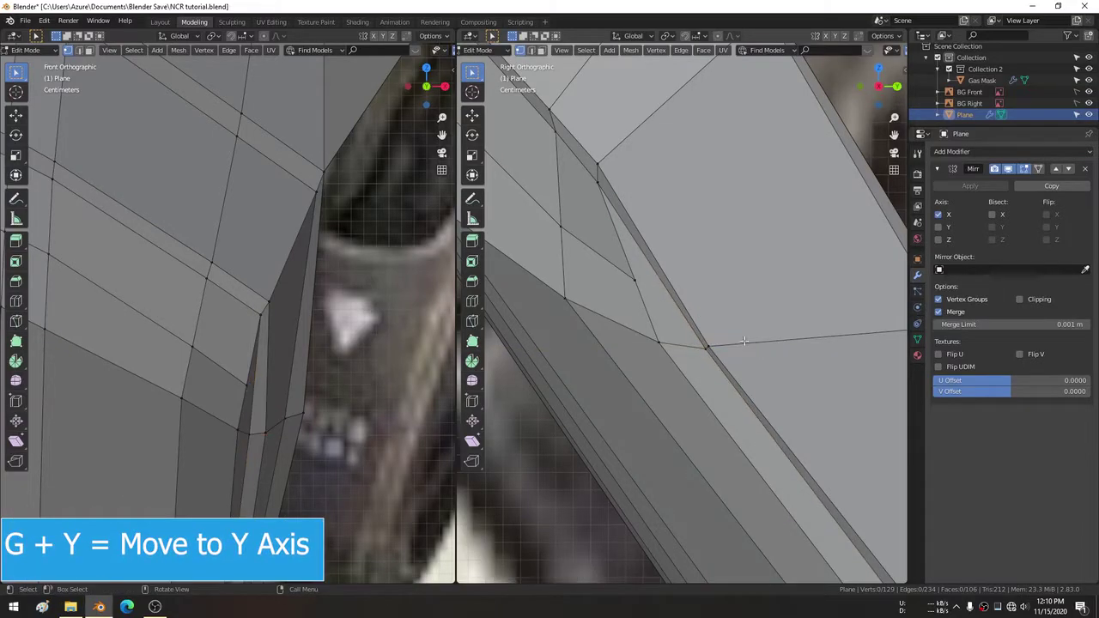
Slide the edge-corner vertex along Y to line up with the side reference.
{"action": "middle_click_drag", "start_coordinate": [732, 337], "coordinate": [701, 369], "text": "shift"}
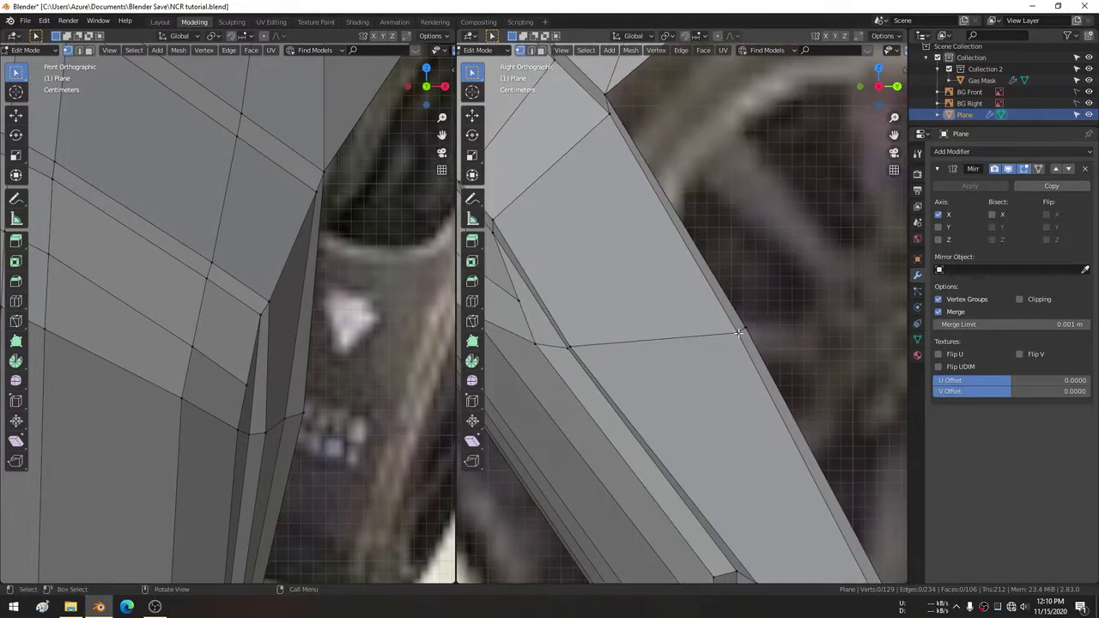
{"action": "left_click", "coordinate": [739, 333]}
{"action": "key", "text": "g"}
{"action": "key", "text": "y"}
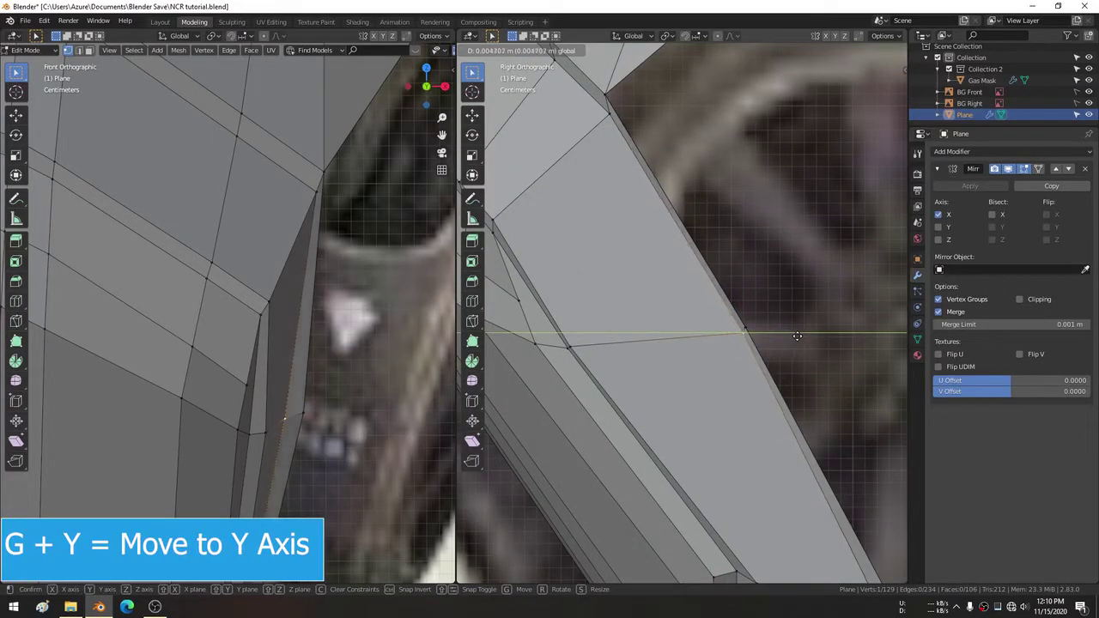
{"action": "left_click", "coordinate": [798, 335]}
{"action": "scroll", "coordinate": [773, 334], "scroll_direction": "down", "scroll_amount": 3}
{"action": "mouse_move", "coordinate": [773, 335]}
{"action": "middle_mouse_down"}
{"action": "mouse_move", "coordinate": [751, 284]}
{"action": "mouse_move", "coordinate": [724, 257]}
{"action": "mouse_move", "coordinate": [687, 257]}
{"action": "mouse_move", "coordinate": [721, 212]}
{"action": "mouse_move", "coordinate": [718, 269]}
{"action": "mouse_move", "coordinate": [673, 291]}
{"action": "mouse_move", "coordinate": [702, 318]}
{"action": "middle_mouse_up"}
Return to Object Mode and save NCR tutorial.blend.
{"action": "key", "text": "Tab"}
{"action": "scroll", "coordinate": [726, 219], "scroll_direction": "down", "scroll_amount": 3}
{"action": "key", "text": "ctrl+s"}
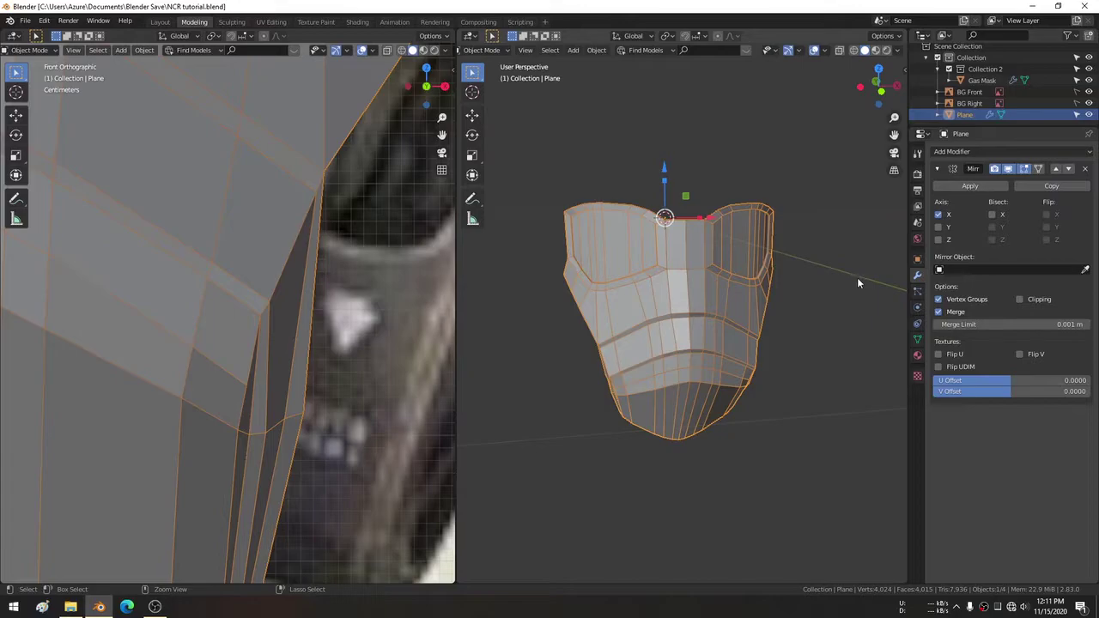
Add a level-2 Subdivision Surface with Ctrl+2 and shade the plate smooth.
{"action": "key", "text": "ctrl+2"}
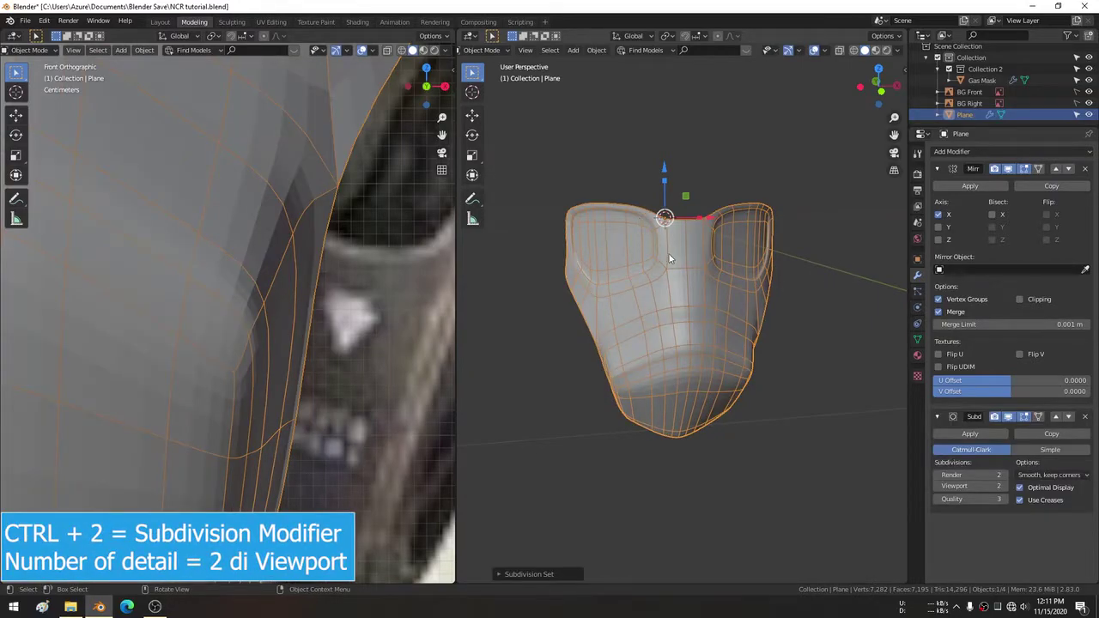
{"action": "middle_click_drag", "start_coordinate": [670, 258], "coordinate": [692, 266]}
{"action": "right_click", "coordinate": [692, 266]}
{"action": "scroll", "coordinate": [690, 294], "scroll_direction": "up", "scroll_amount": 3}
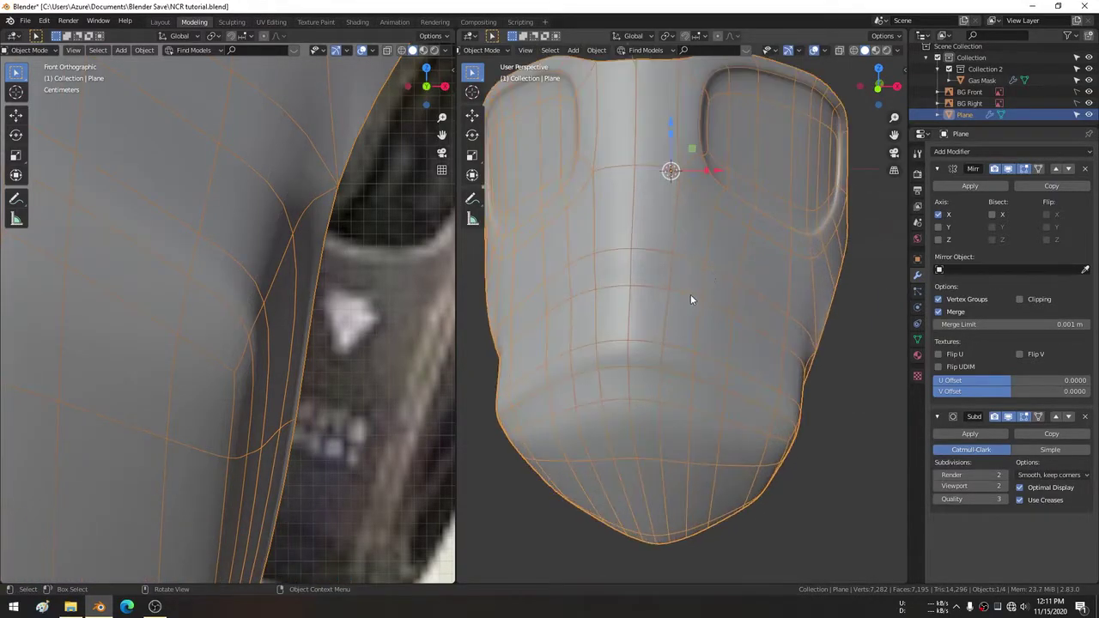
{"action": "scroll", "coordinate": [690, 295], "scroll_direction": "down", "scroll_amount": 2}
{"action": "scroll", "coordinate": [686, 266], "scroll_direction": "down", "scroll_amount": 3}
{"action": "mouse_move", "coordinate": [677, 274]}
{"action": "middle_mouse_down"}
{"action": "mouse_move", "coordinate": [643, 263]}
{"action": "mouse_move", "coordinate": [449, 267]}
{"action": "mouse_move", "coordinate": [366, 291]}
{"action": "mouse_move", "coordinate": [121, 251]}
{"action": "middle_mouse_up"}
{"action": "scroll", "coordinate": [351, 225], "scroll_direction": "down", "scroll_amount": 3}
{"action": "scroll", "coordinate": [359, 222], "scroll_direction": "down", "scroll_amount": 2}
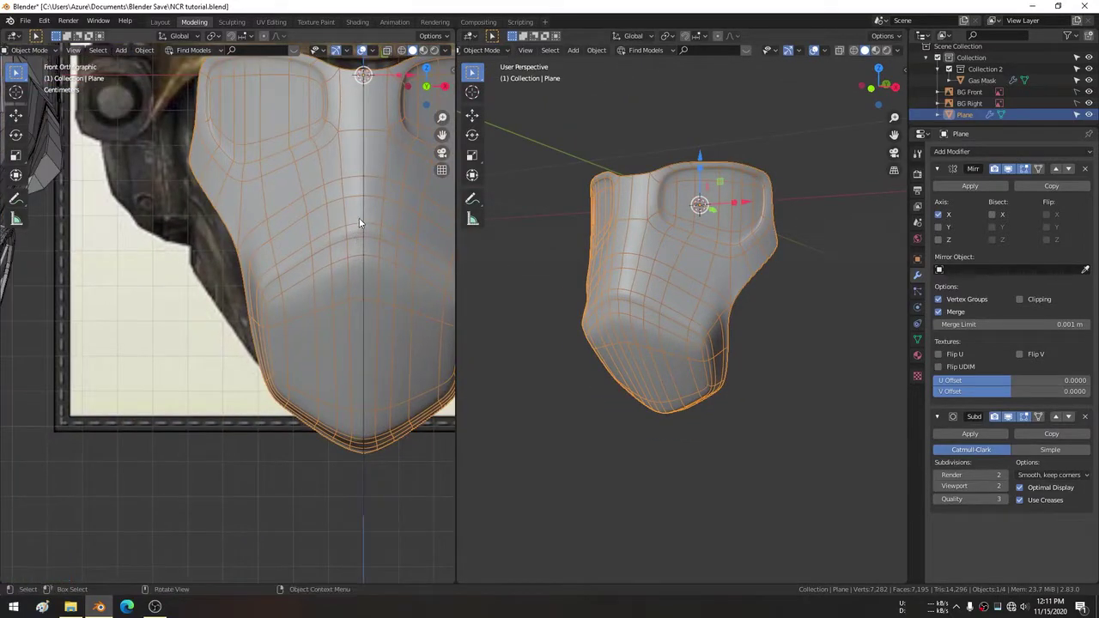
Turn off Wireframe in the plate's Object properties Viewport Display.
{"action": "left_click", "coordinate": [919, 260]}
{"action": "left_click", "coordinate": [992, 427]}
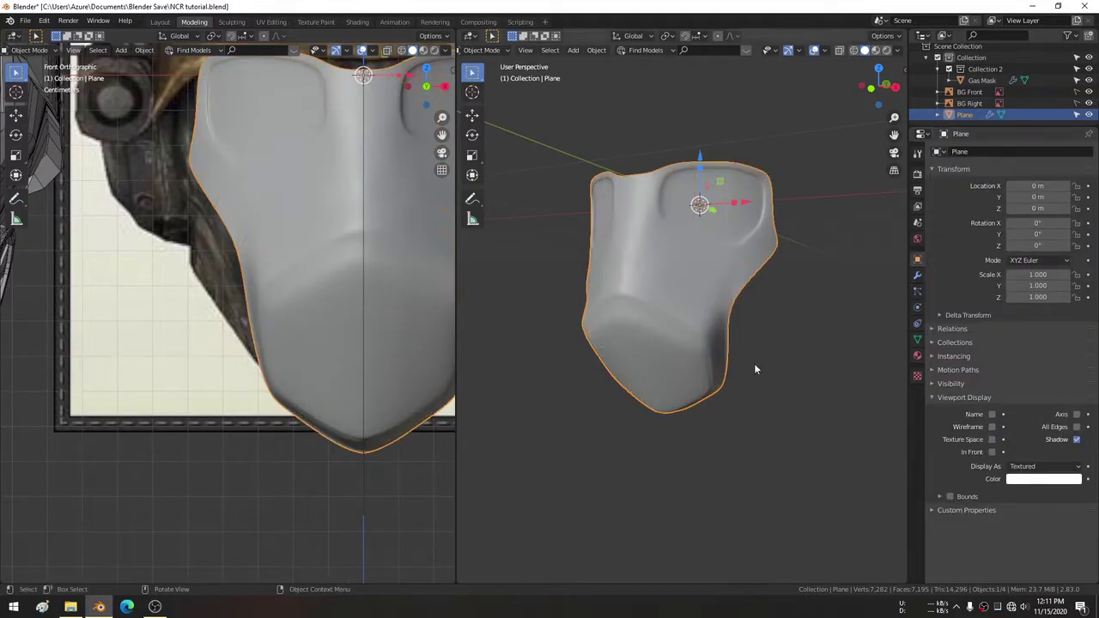
{"action": "middle_click_drag", "start_coordinate": [347, 230], "coordinate": [283, 229], "text": "shift"}
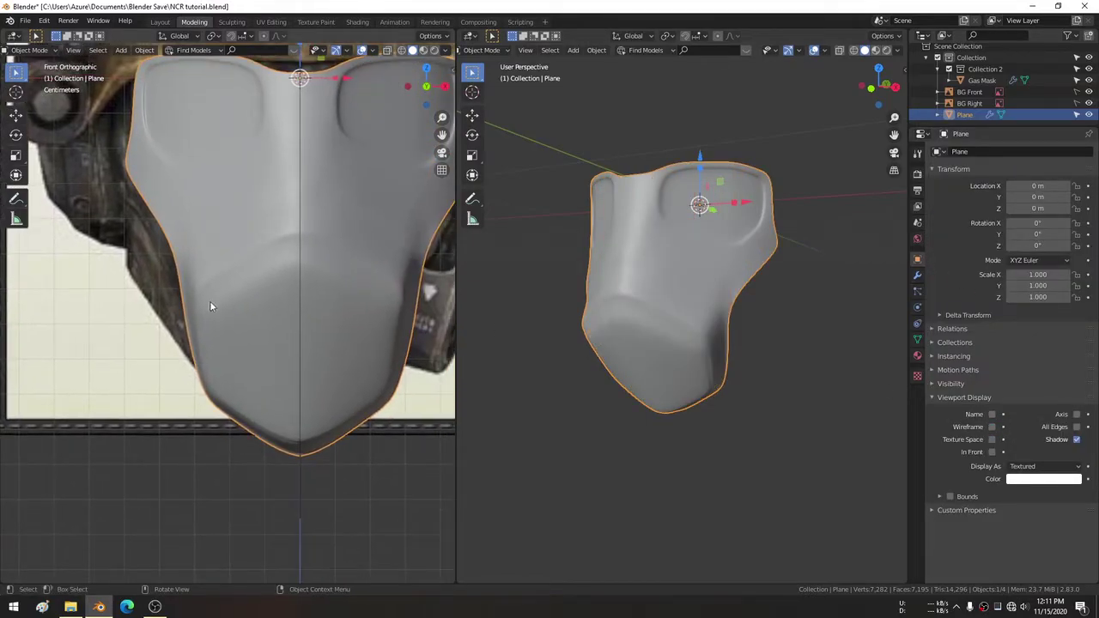
{"action": "scroll", "coordinate": [250, 440], "scroll_direction": "down", "scroll_amount": 3}
Center the smoothed plate in the left view and put it back into Edit Mode.
{"action": "middle_click_drag", "start_coordinate": [213, 392], "coordinate": [241, 327], "text": "shift"}
{"action": "scroll", "coordinate": [112, 247], "scroll_direction": "up", "scroll_amount": 5}
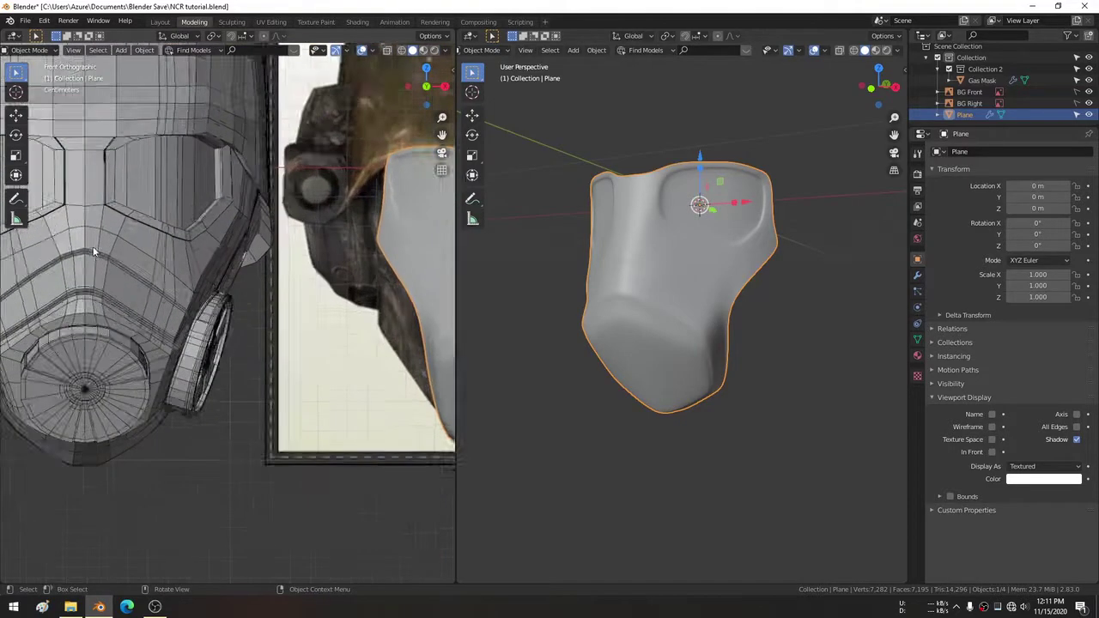
{"action": "mouse_move", "coordinate": [112, 247]}
{"action": "middle_mouse_down", "text": "shift"}
{"action": "mouse_move", "coordinate": [278, 219]}
{"action": "mouse_move", "coordinate": [238, 206]}
{"action": "middle_mouse_up", "text": "shift"}
{"action": "scroll", "coordinate": [242, 197], "scroll_direction": "up", "scroll_amount": 2}
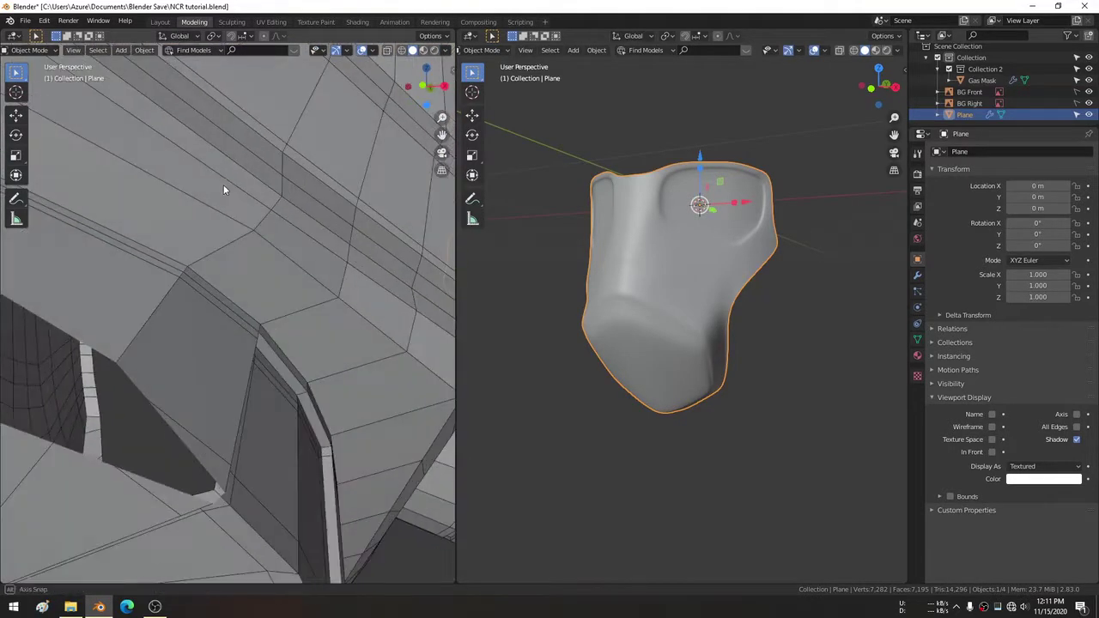
{"action": "scroll", "coordinate": [239, 205], "scroll_direction": "up", "scroll_amount": 3}
{"action": "scroll", "coordinate": [240, 210], "scroll_direction": "down", "scroll_amount": 5}
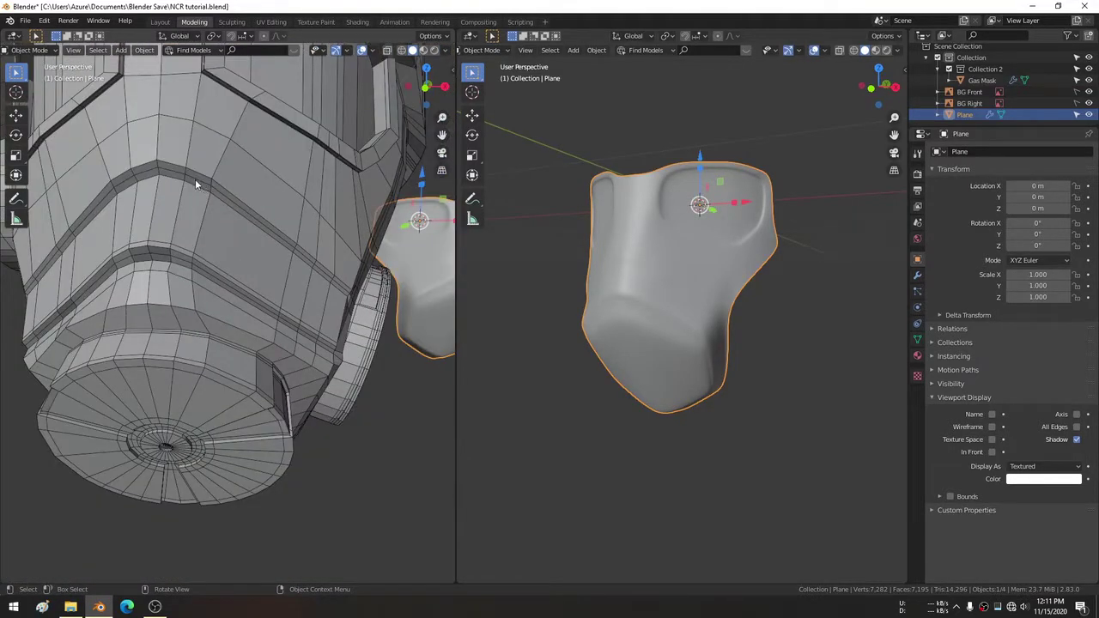
{"action": "middle_click_drag", "start_coordinate": [381, 260], "coordinate": [274, 294], "text": "shift"}
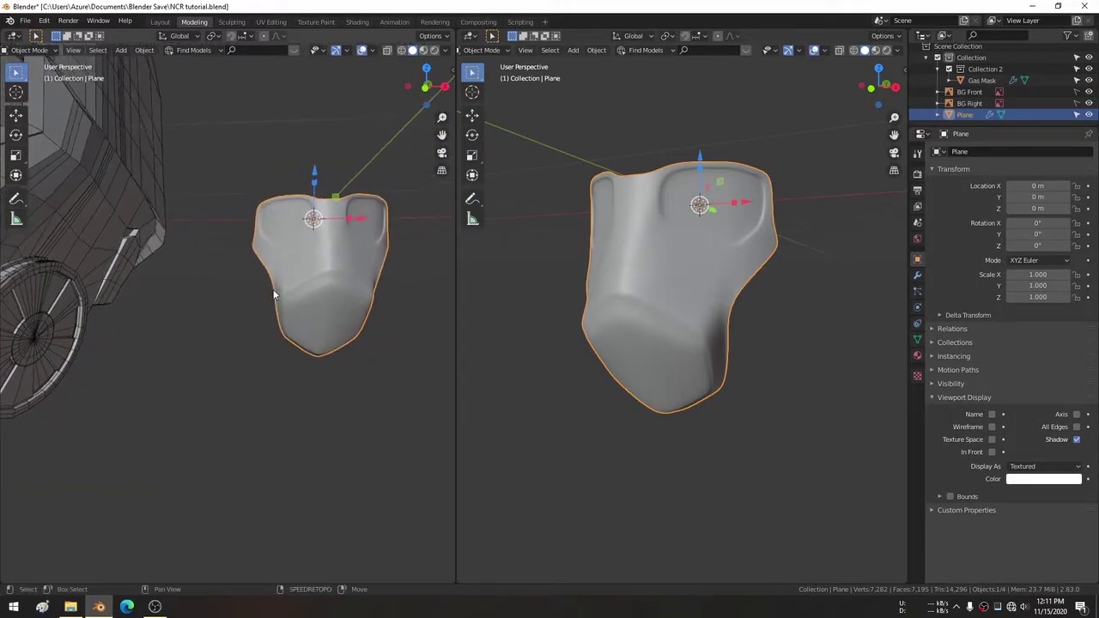
{"action": "scroll", "coordinate": [293, 291], "scroll_direction": "up", "scroll_amount": 4}
{"action": "scroll", "coordinate": [275, 283], "scroll_direction": "up", "scroll_amount": 3}
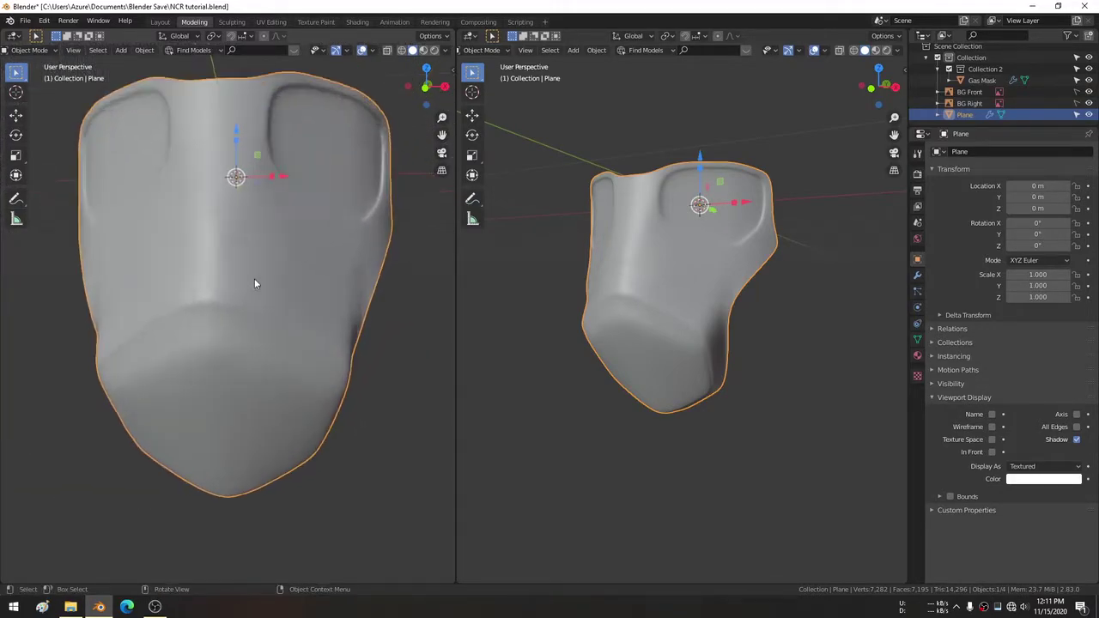
{"action": "scroll", "coordinate": [260, 254], "scroll_direction": "up", "scroll_amount": 2}
{"action": "key", "text": "Tab"}
{"action": "middle_click_drag", "start_coordinate": [259, 255], "coordinate": [292, 257]}
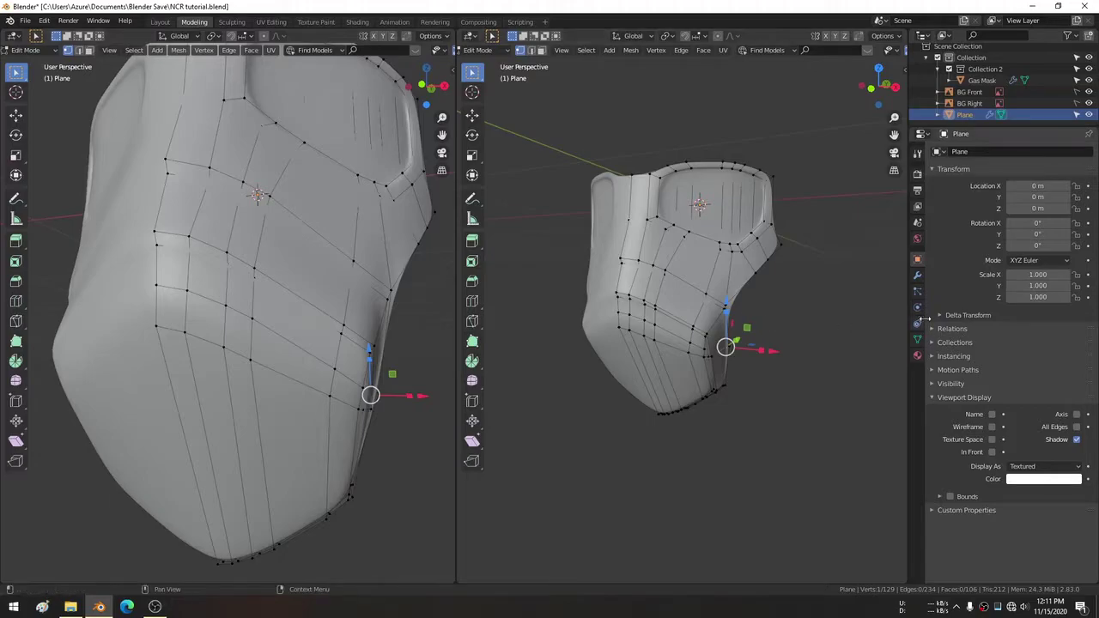
Enable On Cage on the plate's Subdivision modifier.
{"action": "left_click", "coordinate": [917, 276]}
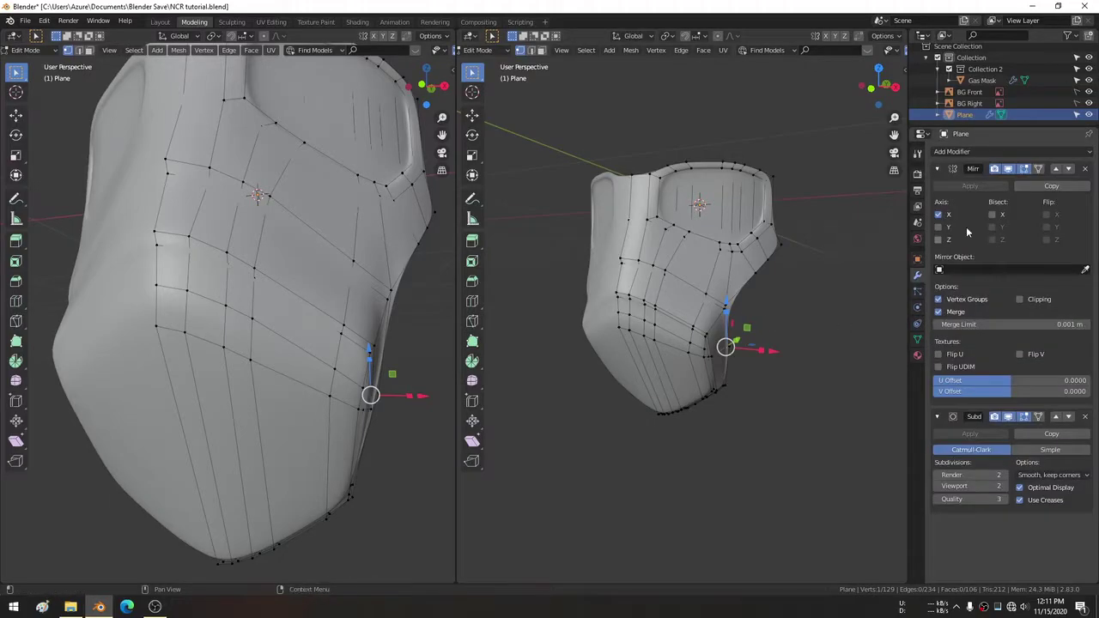
{"action": "left_click", "coordinate": [1039, 416]}
{"action": "middle_click_drag", "start_coordinate": [212, 224], "coordinate": [191, 275]}
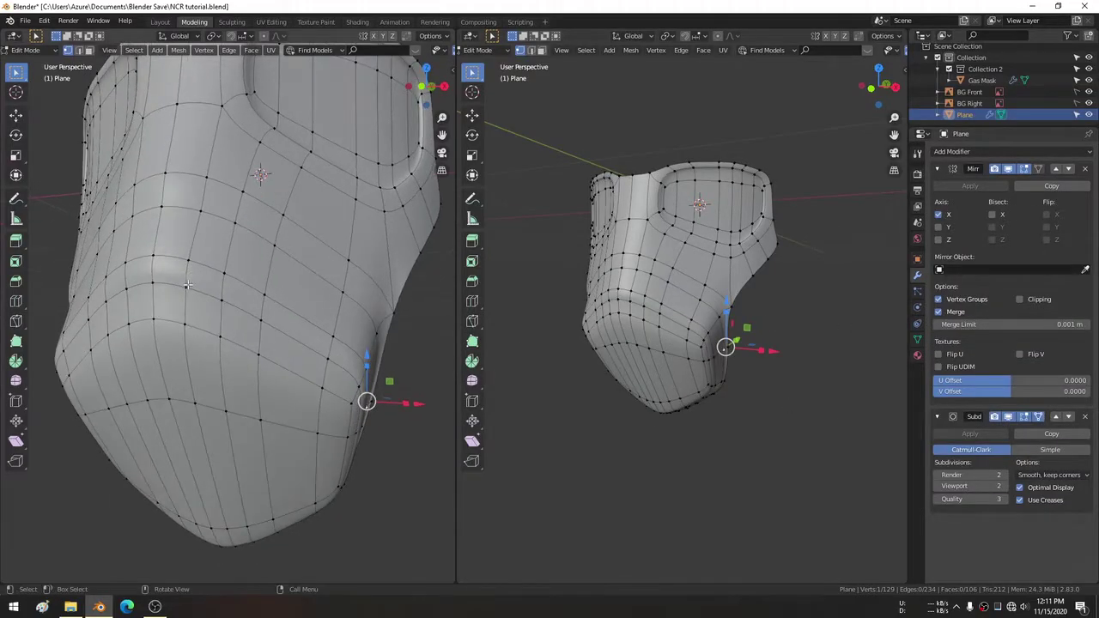
Add two centred edge loops around the mask, one through its lower section.
{"action": "key", "text": "ctrl+r"}
{"action": "left_click", "coordinate": [191, 280]}
{"action": "right_click", "coordinate": [191, 280]}
{"action": "key", "text": "ctrl+r"}
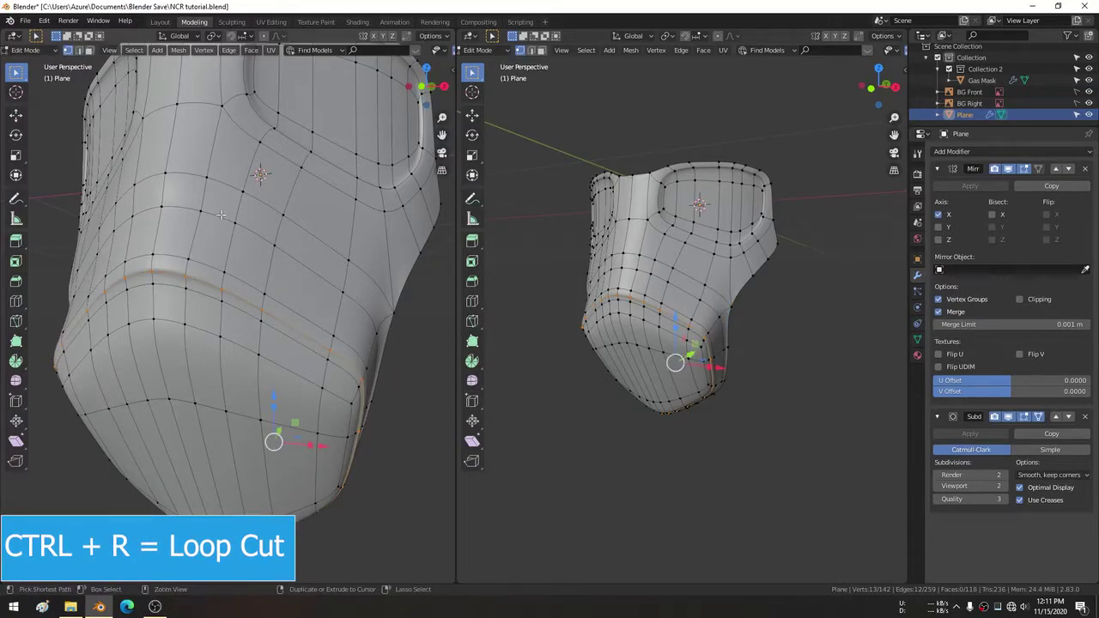
{"action": "left_click", "coordinate": [194, 197]}
{"action": "right_click", "coordinate": [195, 197]}
{"action": "mouse_move", "coordinate": [194, 196]}
{"action": "middle_mouse_down"}
{"action": "mouse_move", "coordinate": [229, 234]}
{"action": "mouse_move", "coordinate": [234, 209]}
{"action": "middle_mouse_up"}
Return to Object Mode, inspect the plate, and snap the right view to the side reference.
{"action": "key", "text": "Tab"}
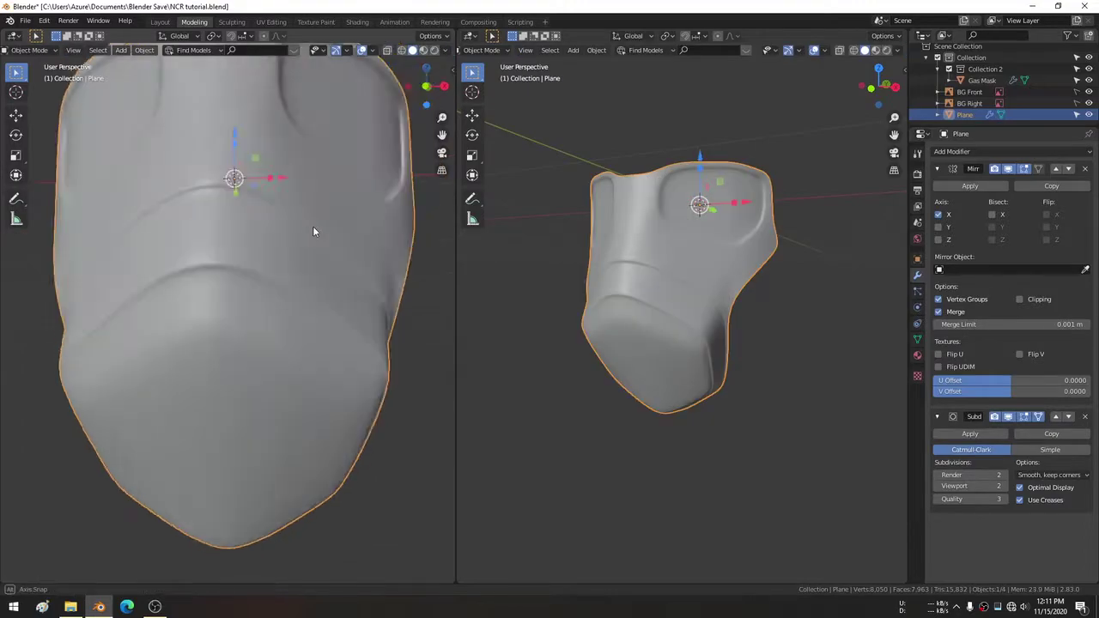
{"action": "mouse_move", "coordinate": [260, 266]}
{"action": "middle_mouse_down"}
{"action": "mouse_move", "coordinate": [122, 291]}
{"action": "mouse_move", "coordinate": [201, 304]}
{"action": "middle_mouse_up"}
{"action": "scroll", "coordinate": [226, 258], "scroll_direction": "up", "scroll_amount": 3}
{"action": "mouse_move", "coordinate": [226, 258]}
{"action": "middle_mouse_down"}
{"action": "mouse_move", "coordinate": [375, 242]}
{"action": "mouse_move", "coordinate": [304, 205]}
{"action": "mouse_move", "coordinate": [203, 238]}
{"action": "mouse_move", "coordinate": [250, 313]}
{"action": "mouse_move", "coordinate": [300, 292]}
{"action": "middle_mouse_up"}
{"action": "scroll", "coordinate": [204, 238], "scroll_direction": "down", "scroll_amount": 3}
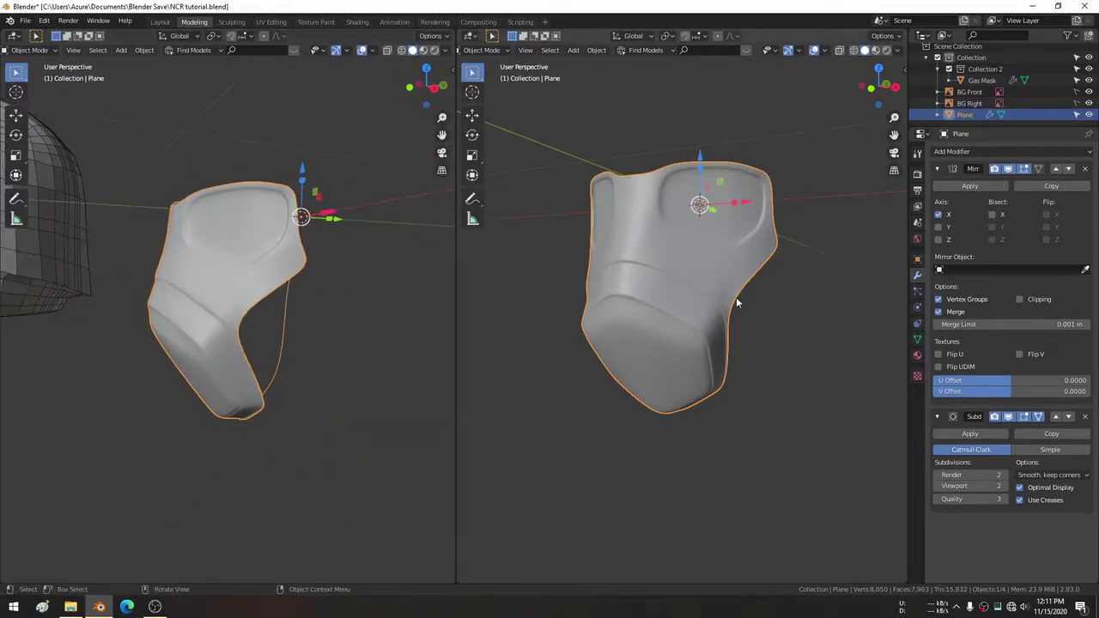
{"action": "middle_click_drag", "start_coordinate": [736, 297], "coordinate": [690, 293]}
{"action": "key", "text": "KP_3"}
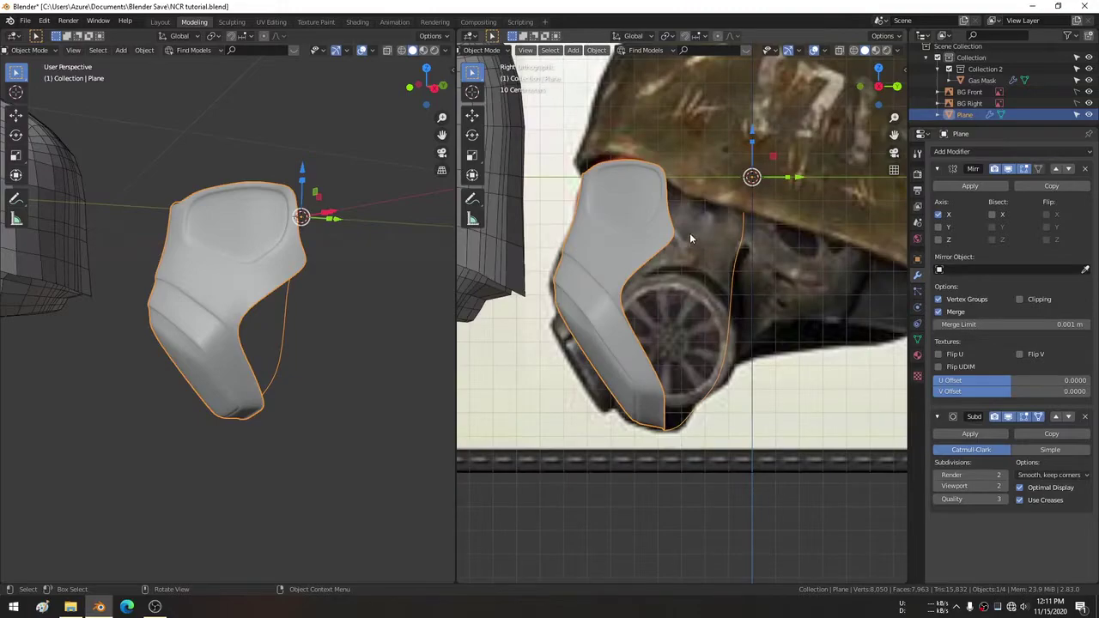
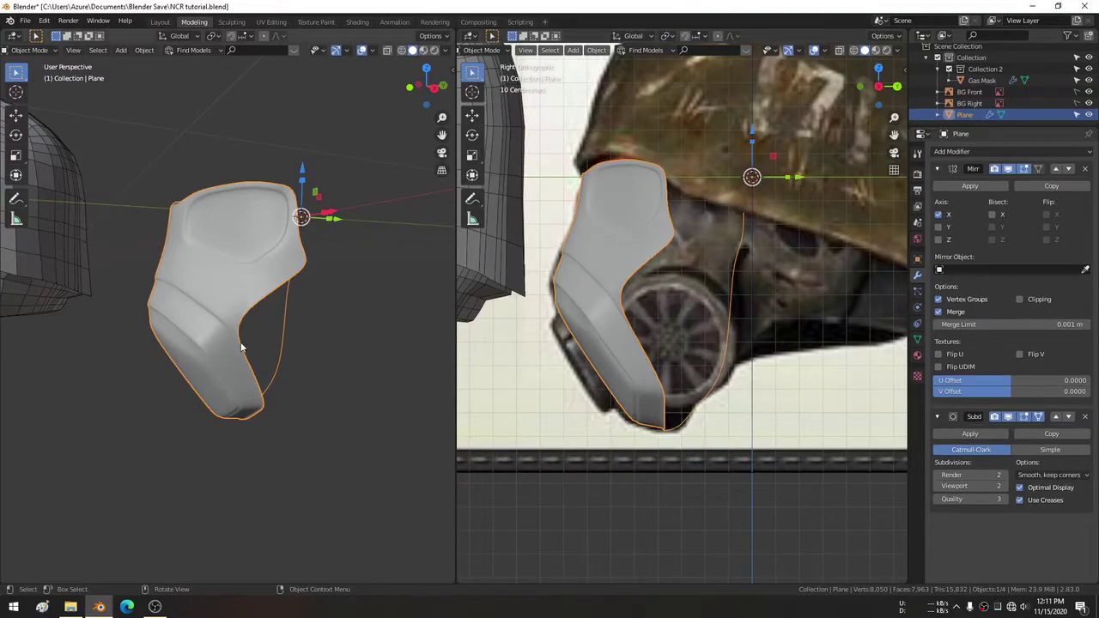
Switch to front view, enter Edit Mode with nothing selected, and hide the subdivision edit-mode preview.
{"action": "key", "text": "KP_1"}
{"action": "scroll", "coordinate": [266, 333], "scroll_direction": "up", "scroll_amount": 4}
{"action": "scroll", "coordinate": [257, 309], "scroll_direction": "up", "scroll_amount": 4}
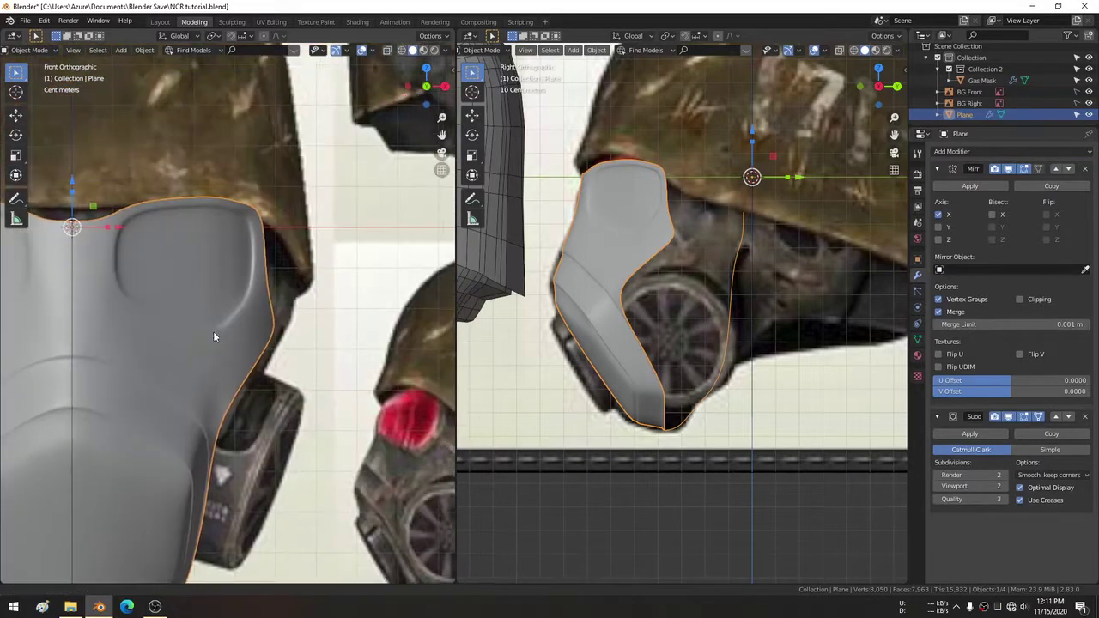
{"action": "mouse_move", "coordinate": [213, 331]}
{"action": "middle_mouse_down", "text": "shift"}
{"action": "mouse_move", "coordinate": [332, 250]}
{"action": "mouse_move", "coordinate": [313, 248]}
{"action": "middle_mouse_up", "text": "shift"}
{"action": "key", "text": "Tab"}
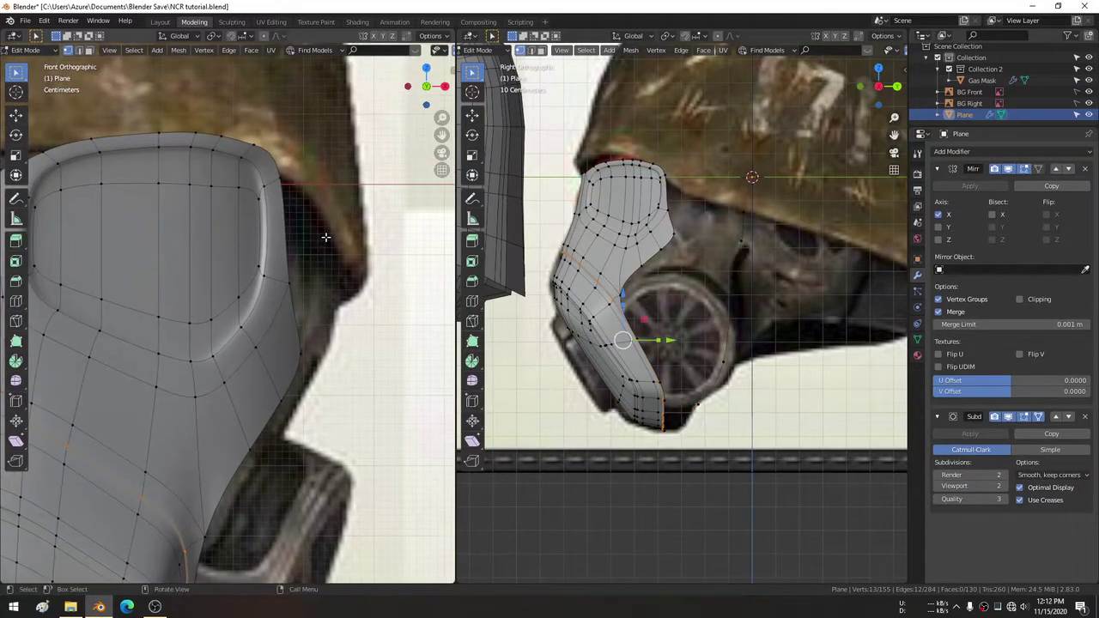
{"action": "key", "text": "alt+a"}
{"action": "left_click", "coordinate": [1039, 416]}
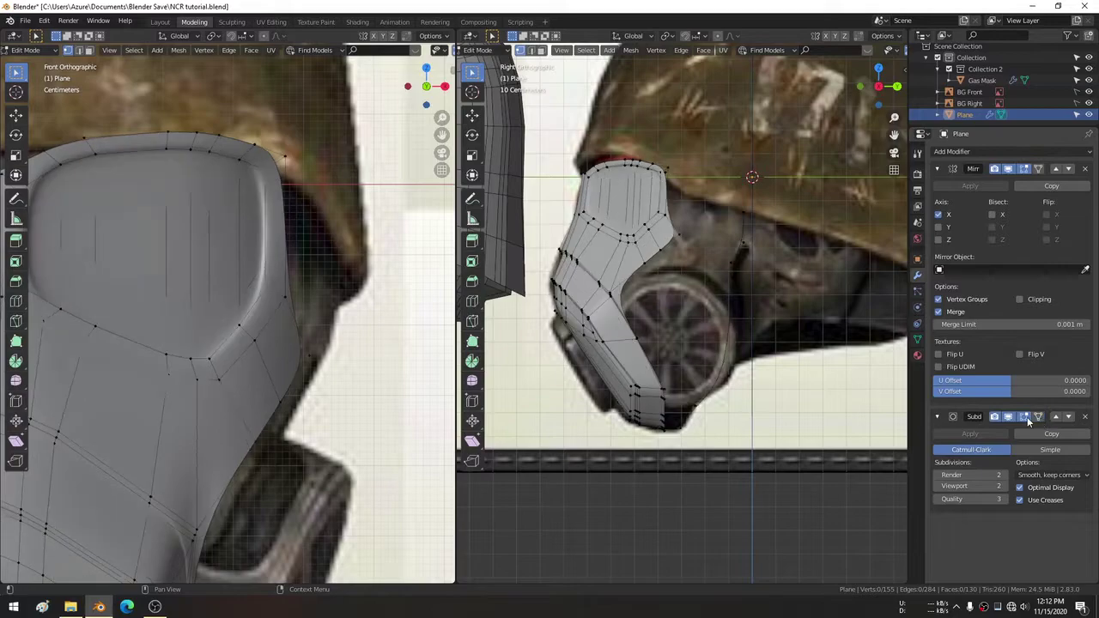
{"action": "left_click", "coordinate": [1025, 416]}
Frame the mask's side near the filter and select an edge loop there.
{"action": "middle_click_drag", "start_coordinate": [323, 296], "coordinate": [320, 324], "text": "shift"}
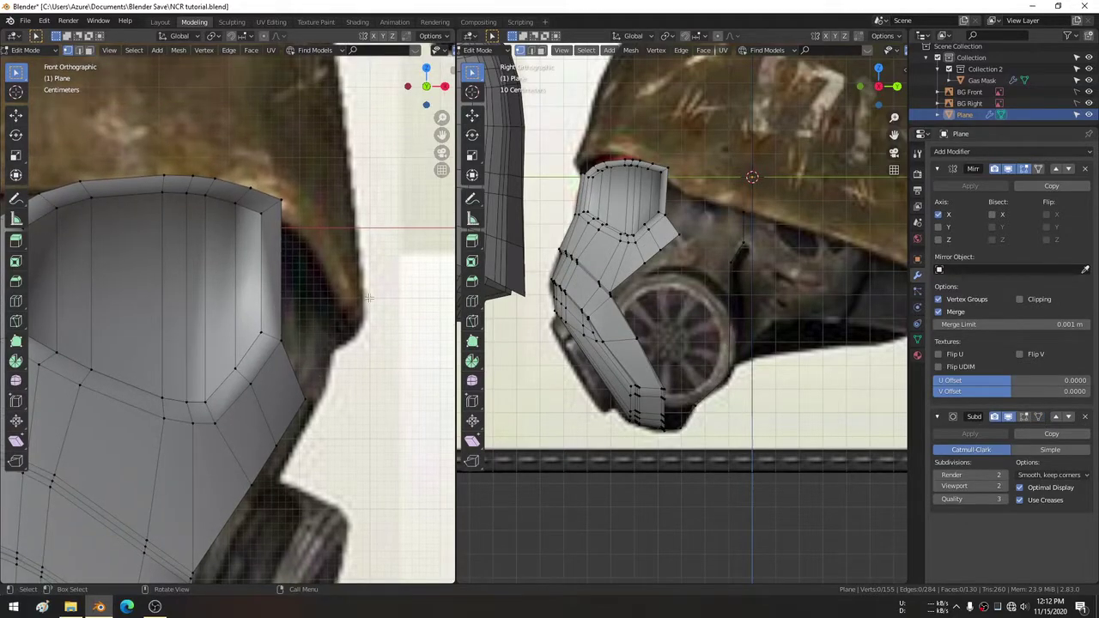
{"action": "scroll", "coordinate": [265, 306], "scroll_direction": "down", "scroll_amount": 3}
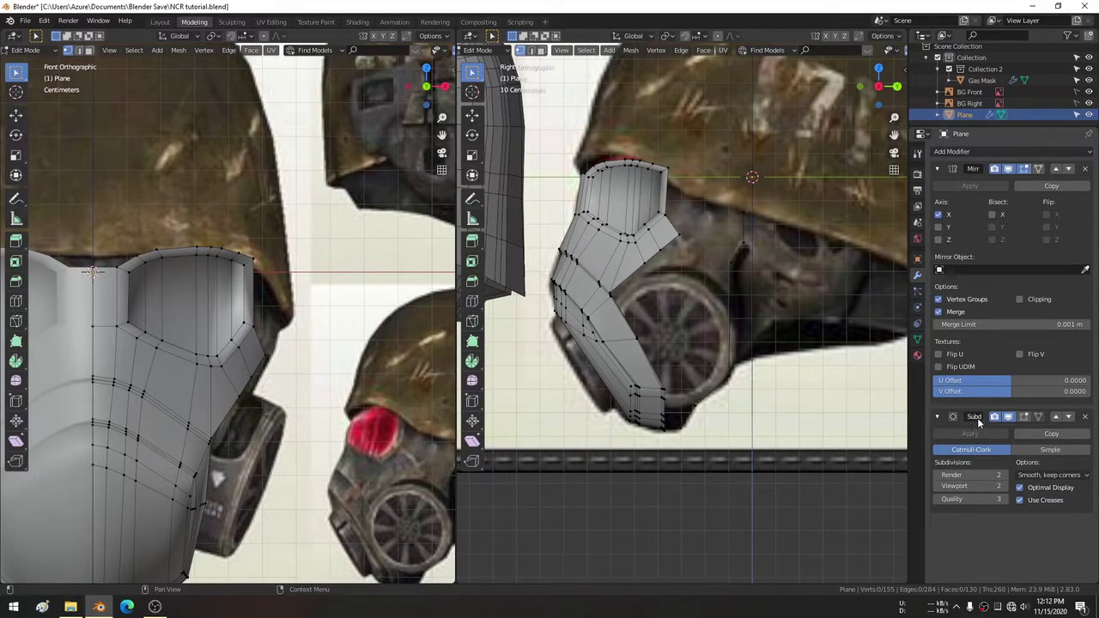
{"action": "middle_click_drag", "start_coordinate": [228, 373], "coordinate": [229, 150], "text": "shift"}
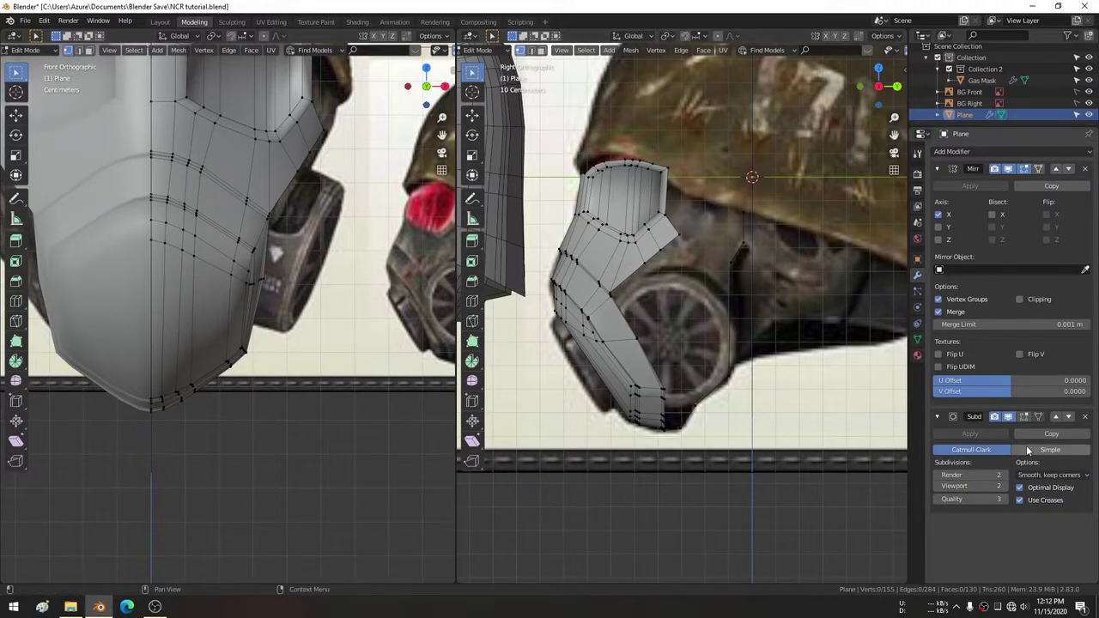
{"action": "scroll", "coordinate": [303, 219], "scroll_direction": "up", "scroll_amount": 3}
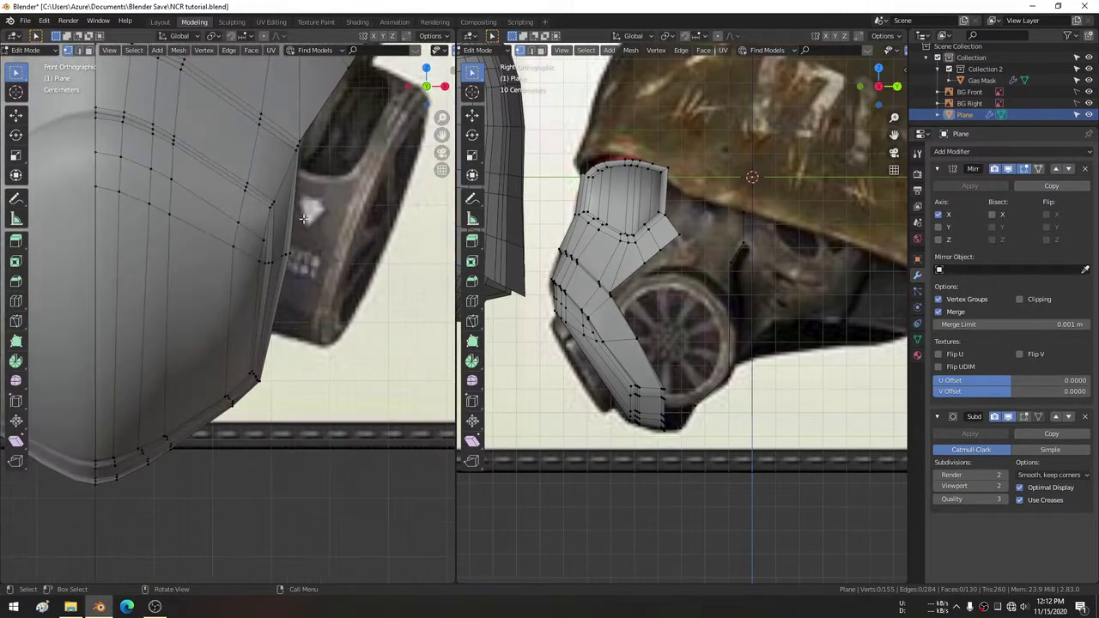
{"action": "mouse_move", "coordinate": [207, 164]}
{"action": "middle_mouse_down", "text": "shift"}
{"action": "mouse_move", "coordinate": [247, 249]}
{"action": "mouse_move", "coordinate": [232, 283]}
{"action": "mouse_move", "coordinate": [239, 380]}
{"action": "middle_mouse_up", "text": "shift"}
{"action": "left_click", "coordinate": [232, 215], "text": "alt"}
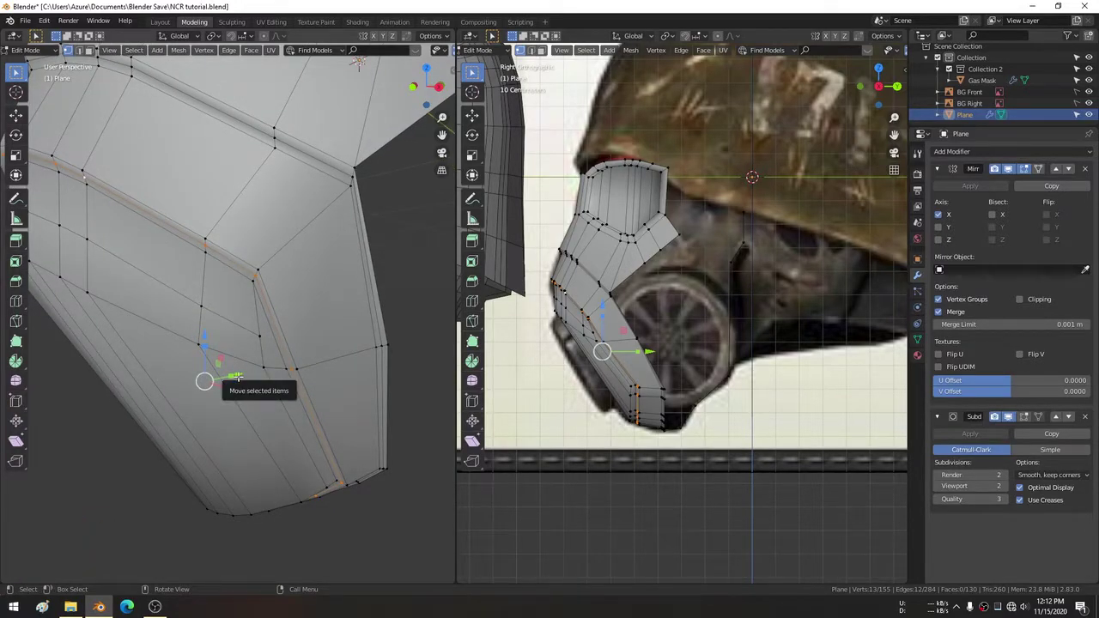
Nudge the selected loop, then reselect the edge loop along the side edge.
{"action": "left_click_drag", "start_coordinate": [237, 376], "coordinate": [280, 273]}
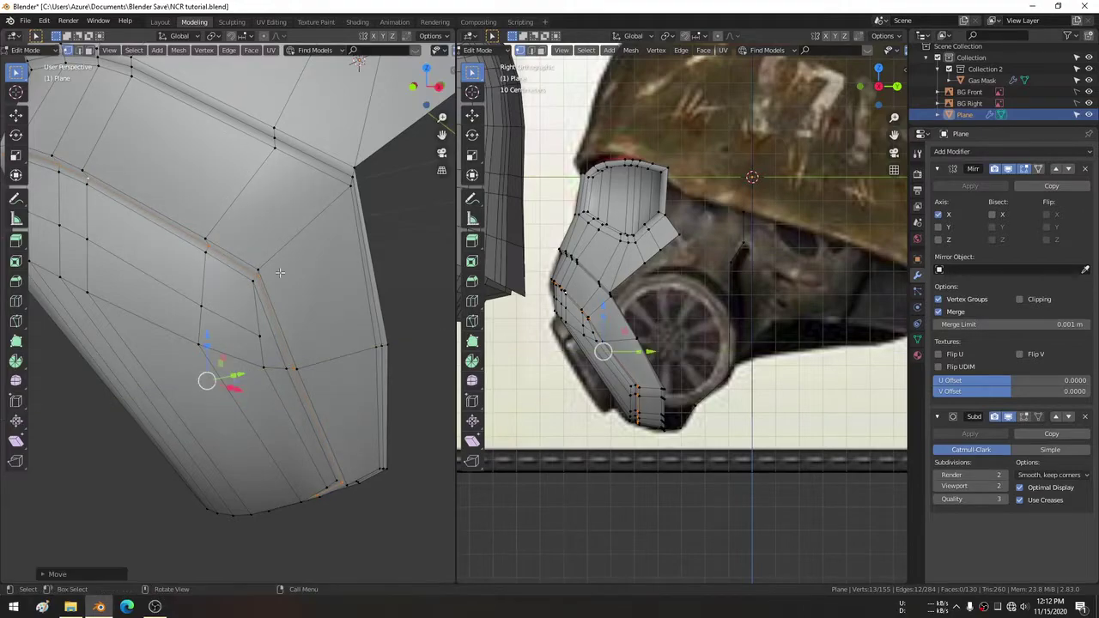
{"action": "left_click", "coordinate": [330, 175], "text": "alt"}
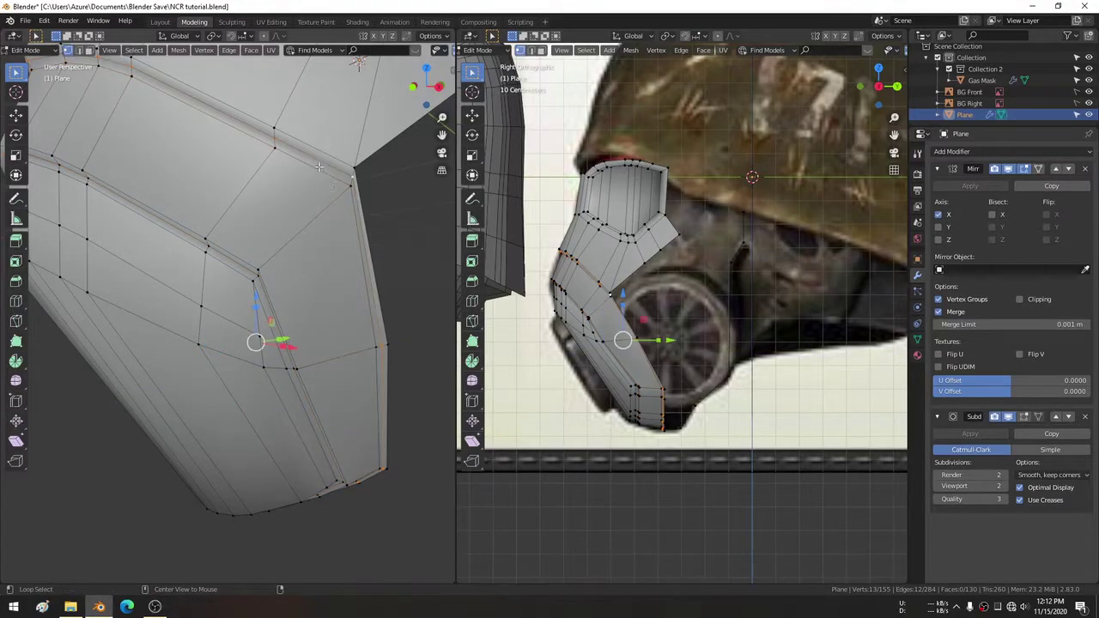
{"action": "middle_click_drag", "start_coordinate": [316, 160], "coordinate": [335, 297]}
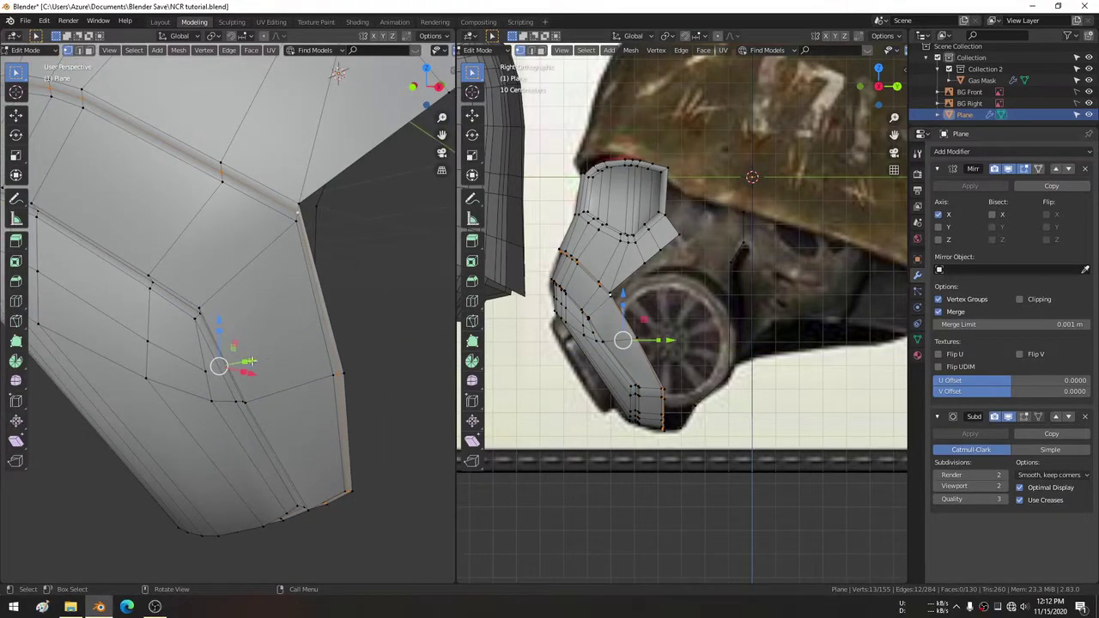
{"action": "key", "text": "alt+a"}
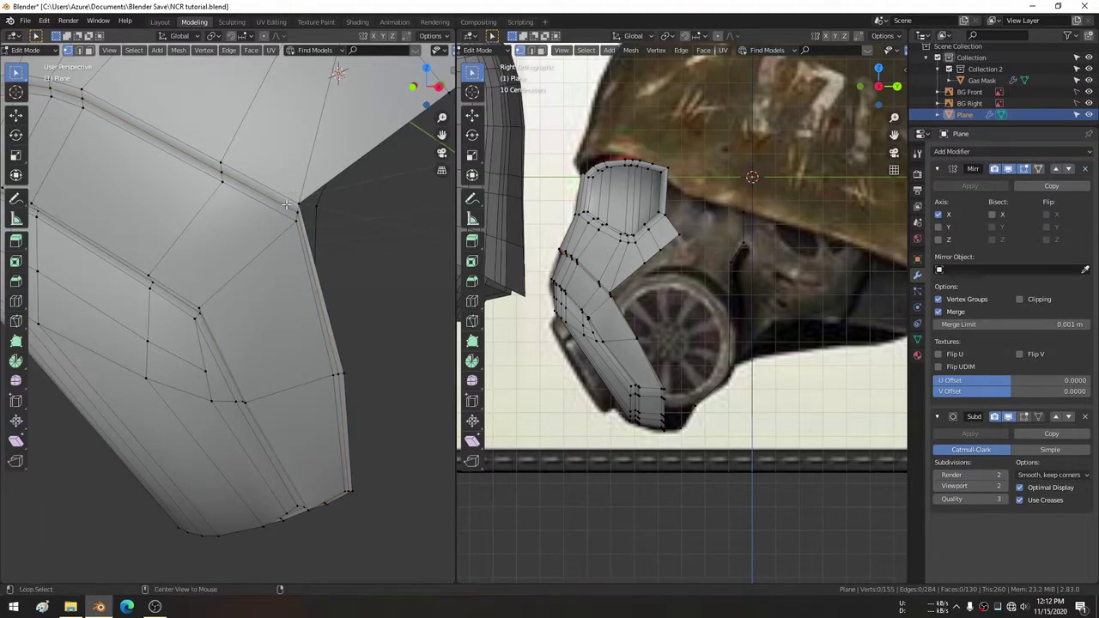
{"action": "left_click", "coordinate": [287, 204], "text": "alt"}
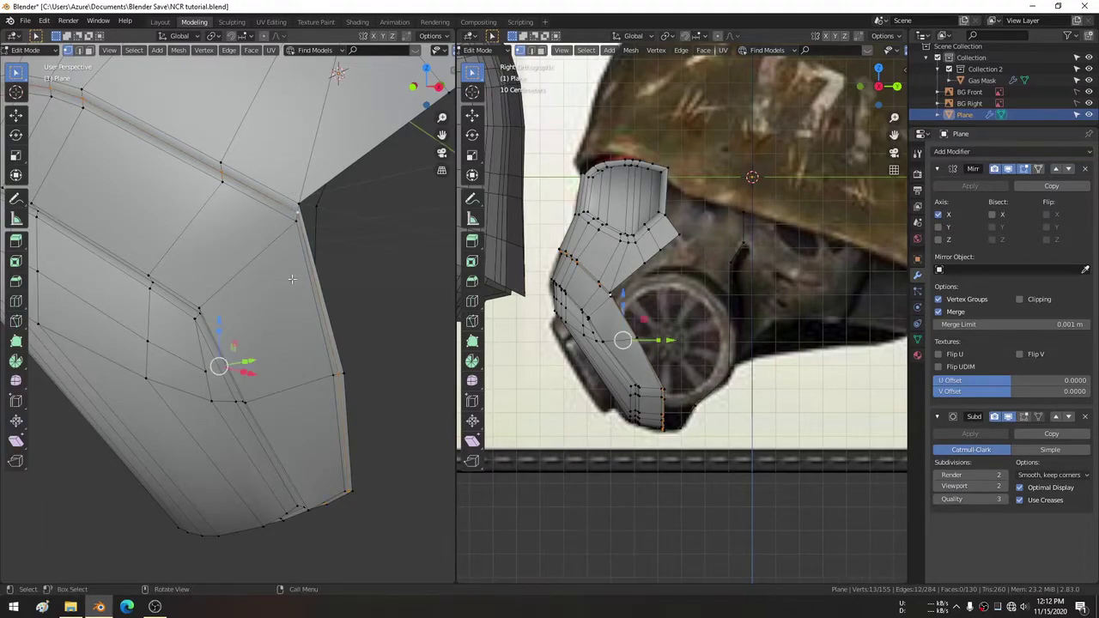
Move the side-edge loop along the Y axis in two small adjustments.
{"action": "key", "text": "g"}
{"action": "key", "text": "y"}
{"action": "left_click", "coordinate": [262, 365]}
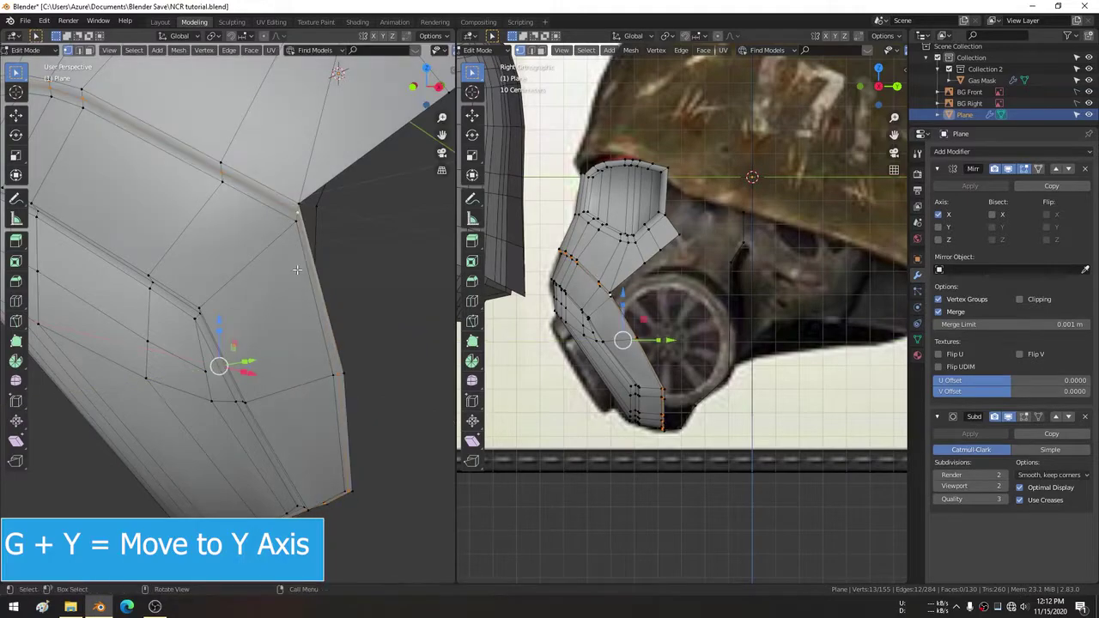
{"action": "middle_click_drag", "start_coordinate": [259, 364], "coordinate": [256, 360]}
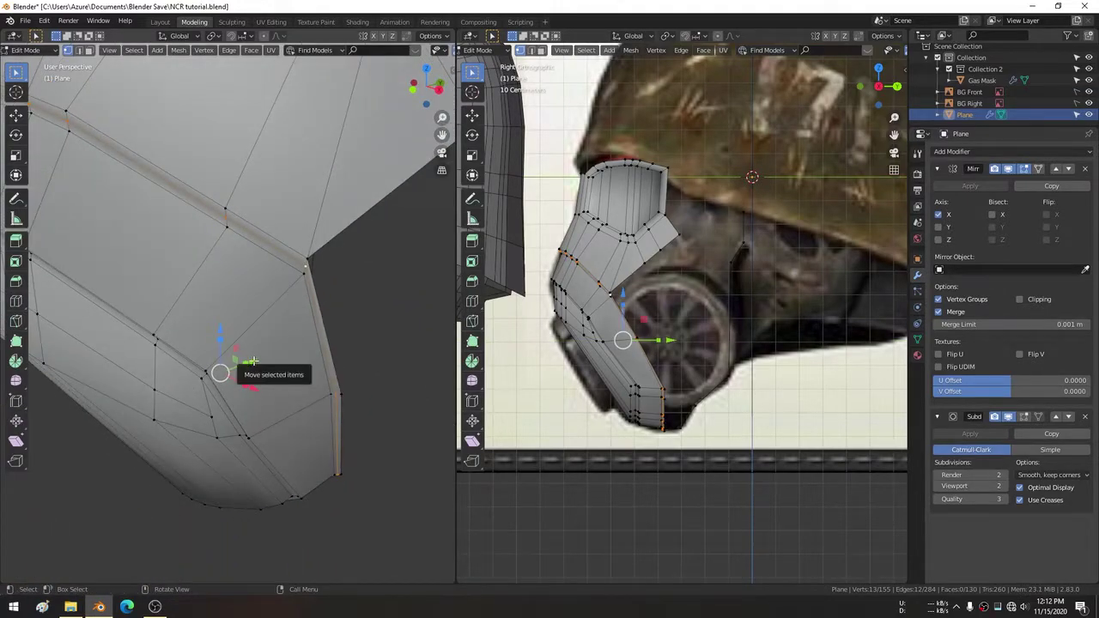
{"action": "key", "text": "g"}
{"action": "key", "text": "y"}
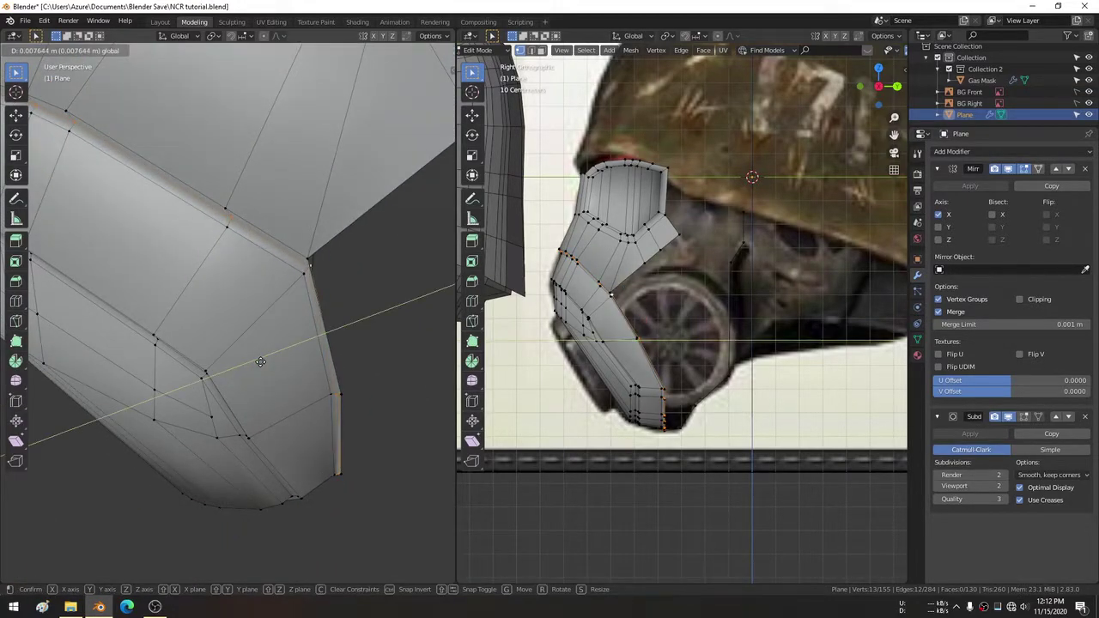
{"action": "left_click", "coordinate": [260, 362]}
Return to Object Mode and orbit to inspect the smoothed mask.
{"action": "key", "text": "Tab"}
{"action": "scroll", "coordinate": [260, 361], "scroll_direction": "down", "scroll_amount": 3}
{"action": "mouse_move", "coordinate": [292, 284]}
{"action": "middle_mouse_down"}
{"action": "mouse_move", "coordinate": [344, 254]}
{"action": "mouse_move", "coordinate": [374, 263]}
{"action": "mouse_move", "coordinate": [330, 266]}
{"action": "middle_mouse_up"}
Orbit and zoom around the smoothed mask piece to inspect it.
{"action": "scroll", "coordinate": [226, 217], "scroll_direction": "up", "scroll_amount": 2}
{"action": "scroll", "coordinate": [206, 223], "scroll_direction": "down", "scroll_amount": 1}
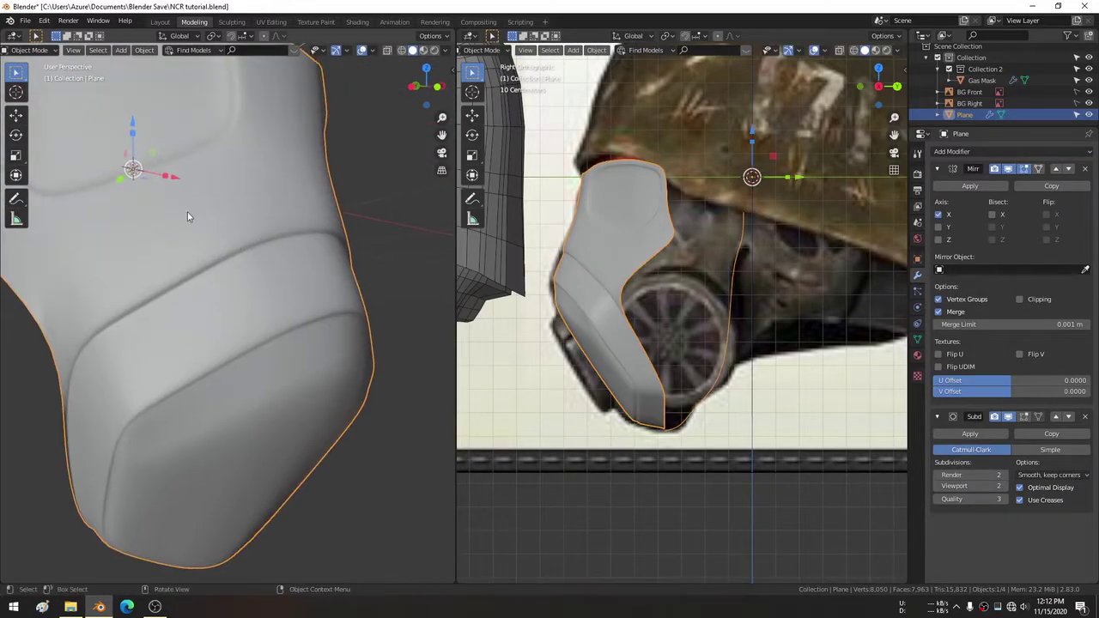
{"action": "mouse_move", "coordinate": [189, 216]}
{"action": "middle_mouse_down"}
{"action": "mouse_move", "coordinate": [115, 196]}
{"action": "mouse_move", "coordinate": [170, 207]}
{"action": "middle_mouse_up"}
{"action": "scroll", "coordinate": [170, 207], "scroll_direction": "up", "scroll_amount": 3}
{"action": "scroll", "coordinate": [223, 232], "scroll_direction": "up", "scroll_amount": 2}
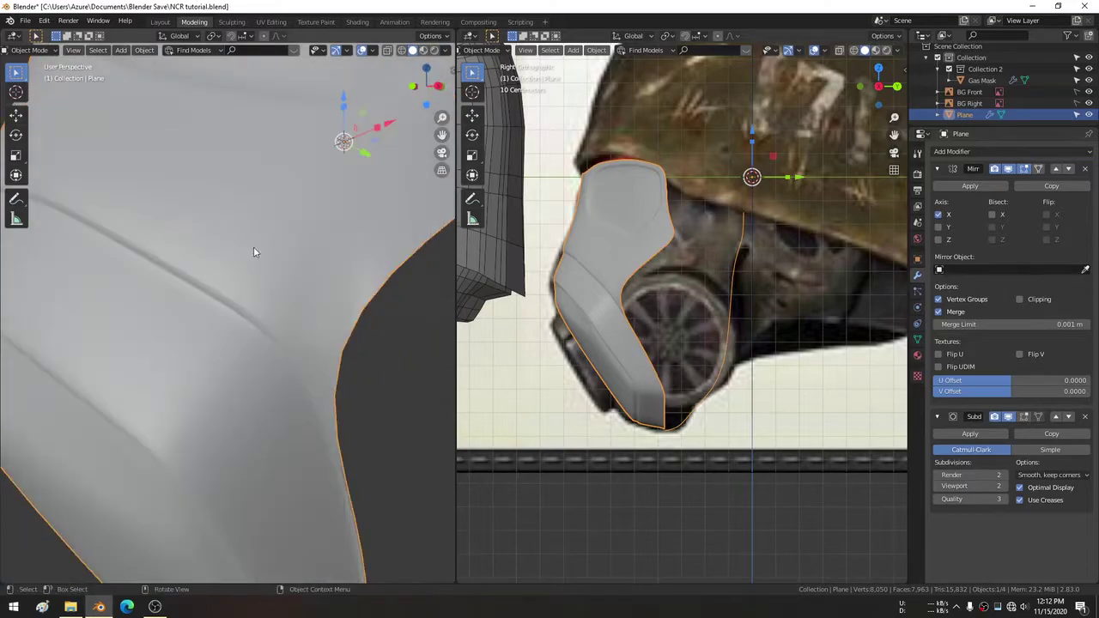
{"action": "scroll", "coordinate": [253, 252], "scroll_direction": "down", "scroll_amount": 5}
Set the left view to front, reposition the mask in the side view, and re-enter Edit Mode.
{"action": "key", "text": "KP_1"}
{"action": "scroll", "coordinate": [747, 266], "scroll_direction": "up", "scroll_amount": 4}
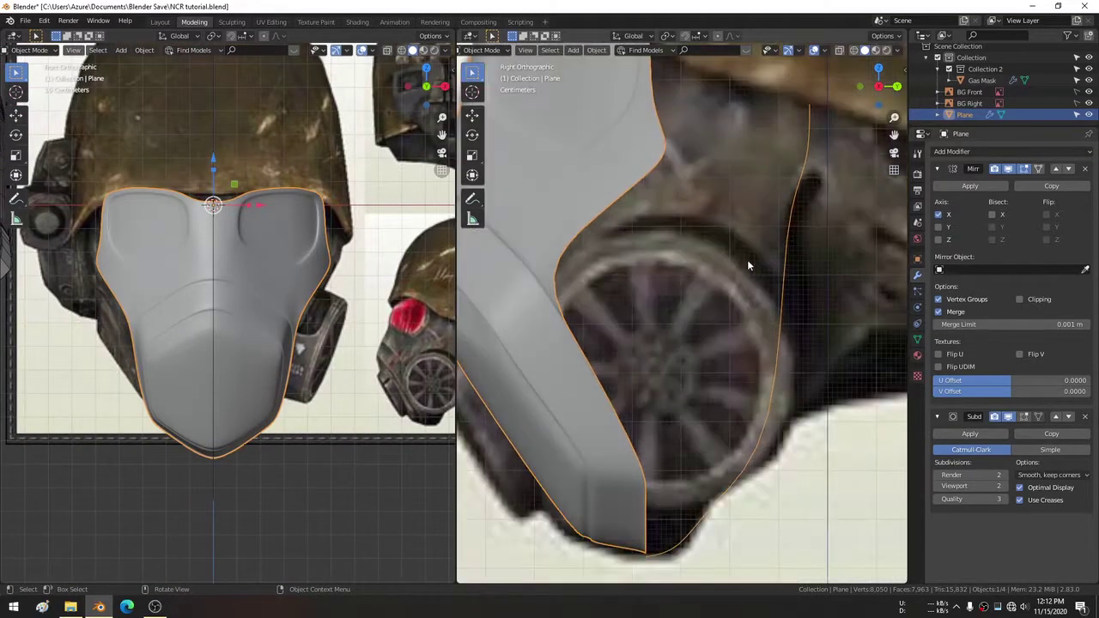
{"action": "middle_click_drag", "start_coordinate": [747, 267], "coordinate": [702, 194], "text": "shift"}
{"action": "scroll", "coordinate": [765, 276], "scroll_direction": "down", "scroll_amount": 2}
{"action": "scroll", "coordinate": [782, 213], "scroll_direction": "down", "scroll_amount": 1}
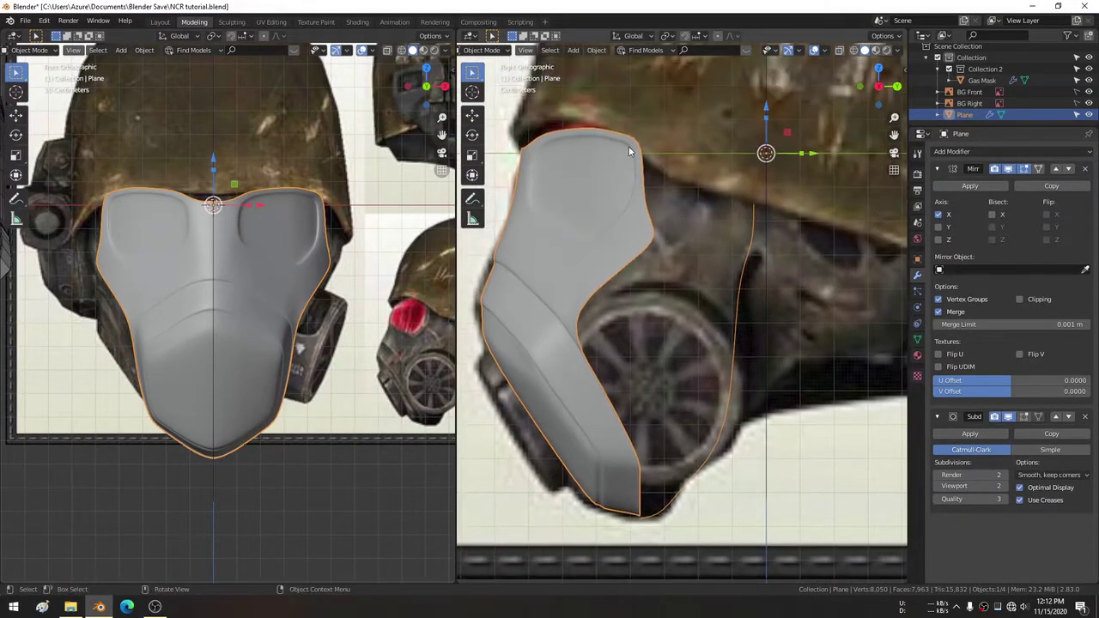
{"action": "scroll", "coordinate": [773, 232], "scroll_direction": "down", "scroll_amount": 4}
{"action": "scroll", "coordinate": [667, 167], "scroll_direction": "up", "scroll_amount": 2}
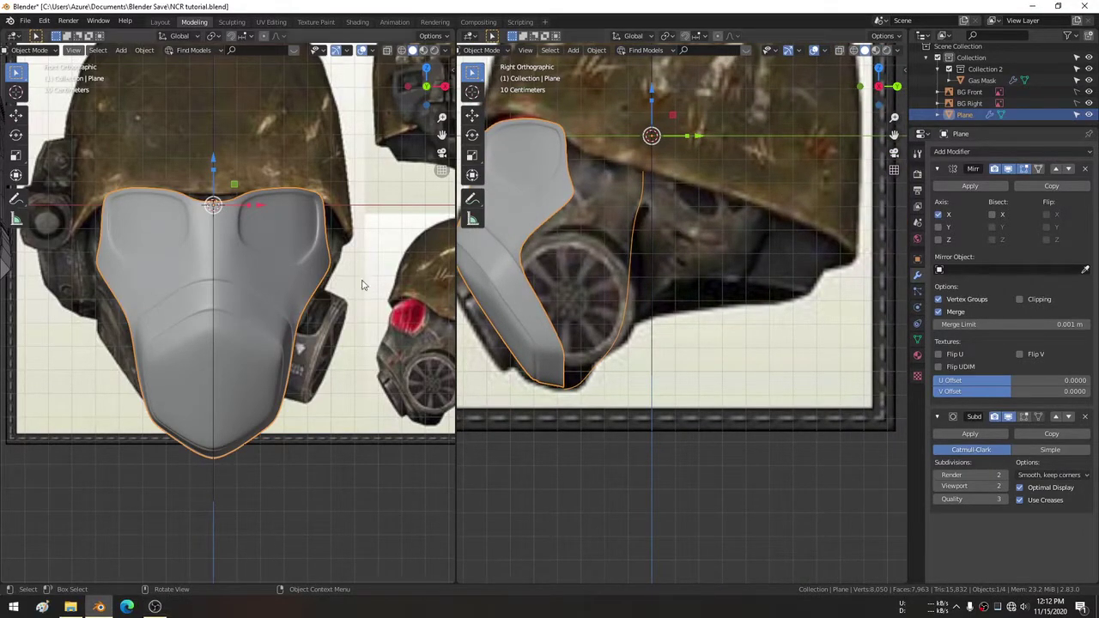
{"action": "key", "text": "Tab"}
{"action": "scroll", "coordinate": [617, 205], "scroll_direction": "up", "scroll_amount": 2}
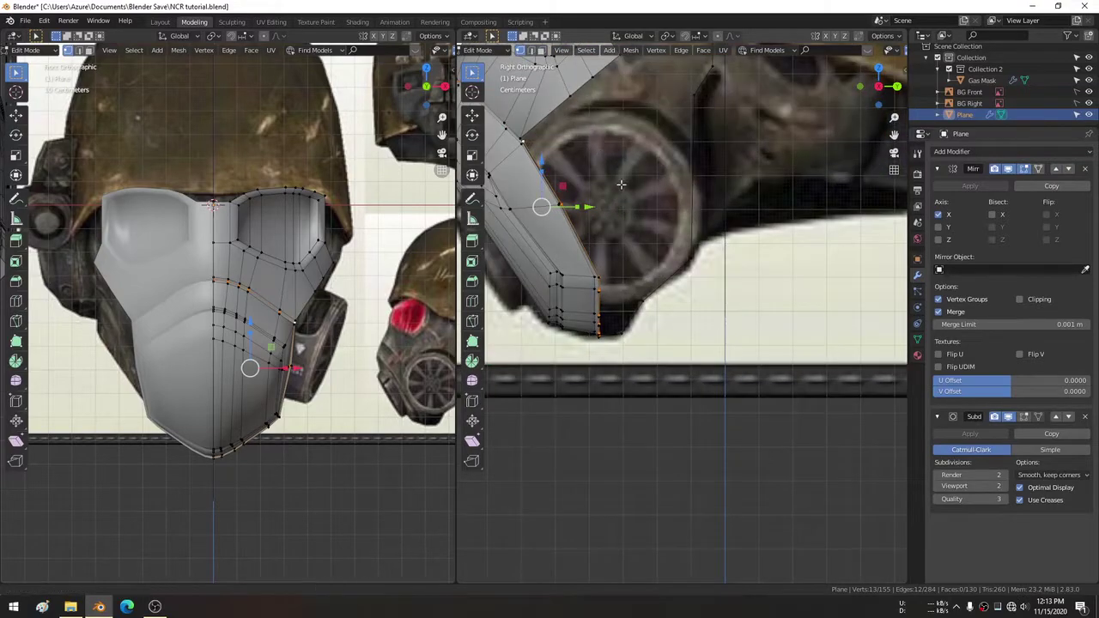
Extrude a vertex from the mask's side edge out over the filter.
{"action": "middle_click_drag", "start_coordinate": [621, 184], "coordinate": [660, 232], "text": "shift"}
{"action": "left_click", "coordinate": [606, 150]}
{"action": "scroll", "coordinate": [255, 307], "scroll_direction": "up", "scroll_amount": 2}
{"action": "scroll", "coordinate": [255, 306], "scroll_direction": "up", "scroll_amount": 1}
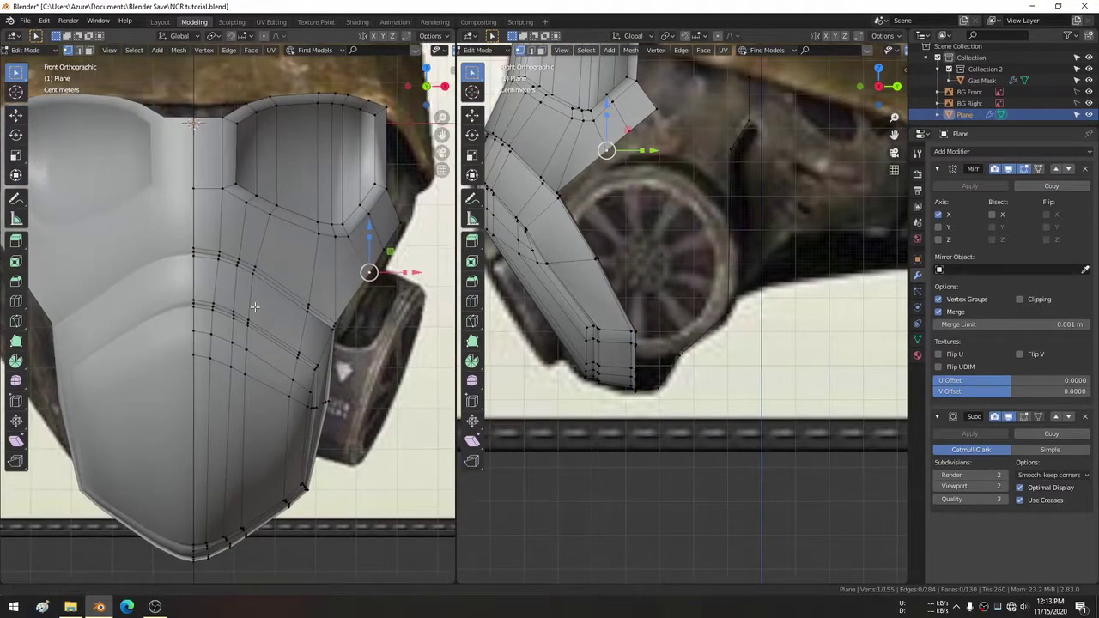
{"action": "middle_click_drag", "start_coordinate": [255, 307], "coordinate": [144, 293], "text": "shift"}
{"action": "key", "text": "e"}
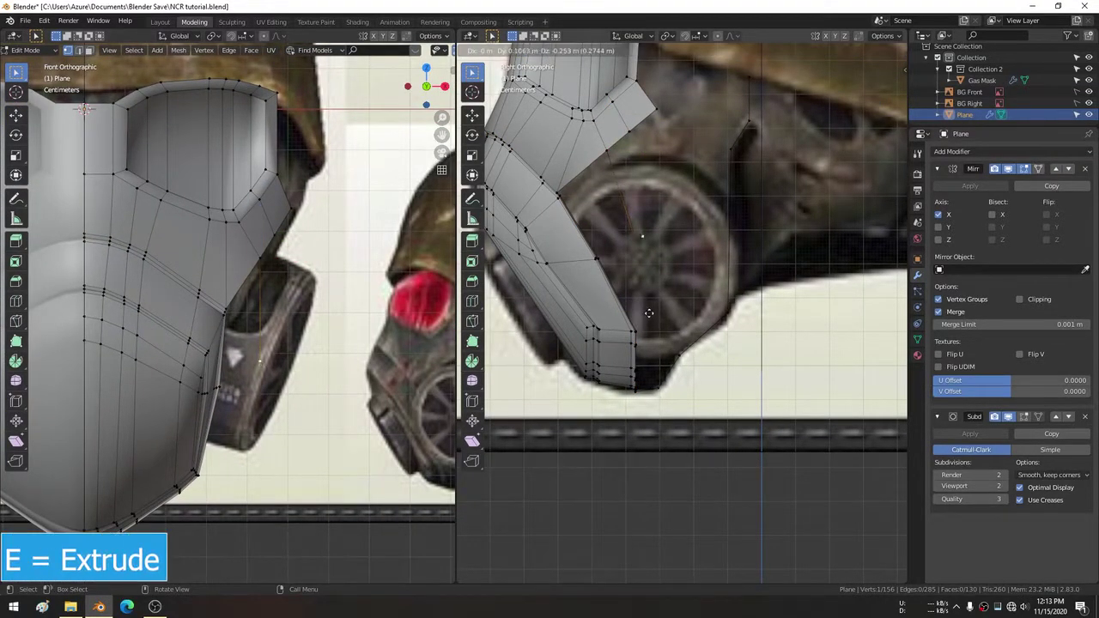
{"action": "left_click", "coordinate": [651, 311]}
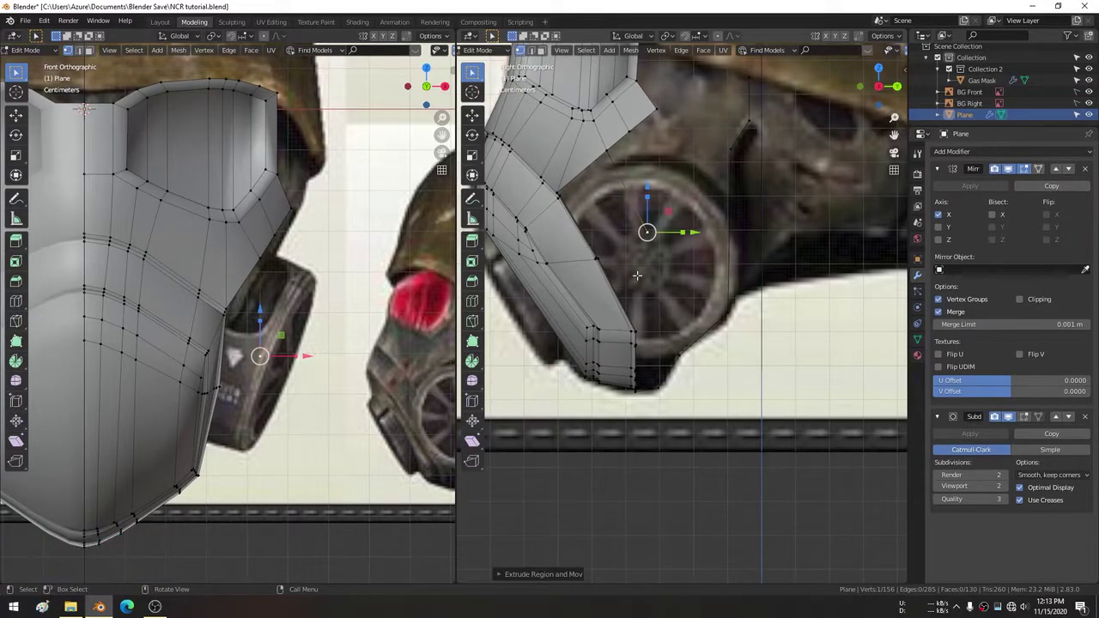
Add a second vertex near the filter to the selection.
{"action": "scroll", "coordinate": [597, 251], "scroll_direction": "up", "scroll_amount": 2}
{"action": "middle_click_drag", "start_coordinate": [578, 212], "coordinate": [658, 278], "text": "shift"}
{"action": "scroll", "coordinate": [659, 278], "scroll_direction": "up", "scroll_amount": 1}
{"action": "left_click", "coordinate": [605, 276], "text": "shift"}
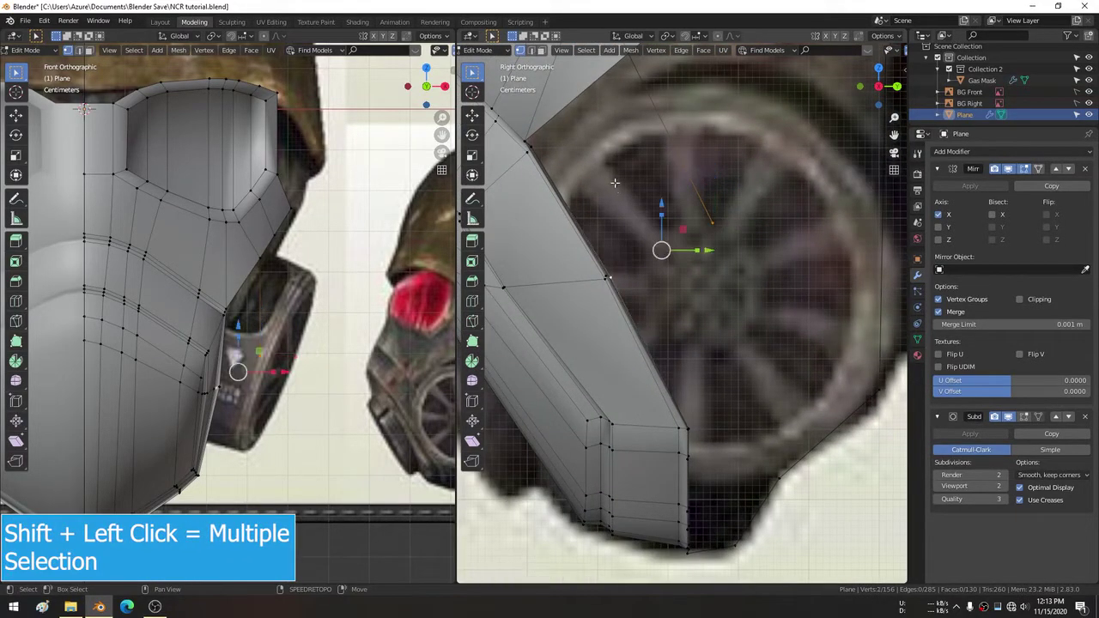
{"action": "middle_click_drag", "start_coordinate": [547, 137], "coordinate": [579, 211], "text": "shift"}
{"action": "mouse_move", "coordinate": [258, 301]}
{"action": "middle_mouse_down"}
{"action": "mouse_move", "coordinate": [229, 294]}
{"action": "mouse_move", "coordinate": [318, 310]}
{"action": "mouse_move", "coordinate": [344, 412]}
{"action": "mouse_move", "coordinate": [333, 447]}
{"action": "middle_mouse_up"}
{"action": "scroll", "coordinate": [229, 295], "scroll_direction": "up", "scroll_amount": 2}
Select the corner vertices around the gap between the faceplate edge and extension.
{"action": "left_click", "coordinate": [310, 431], "text": "shift"}
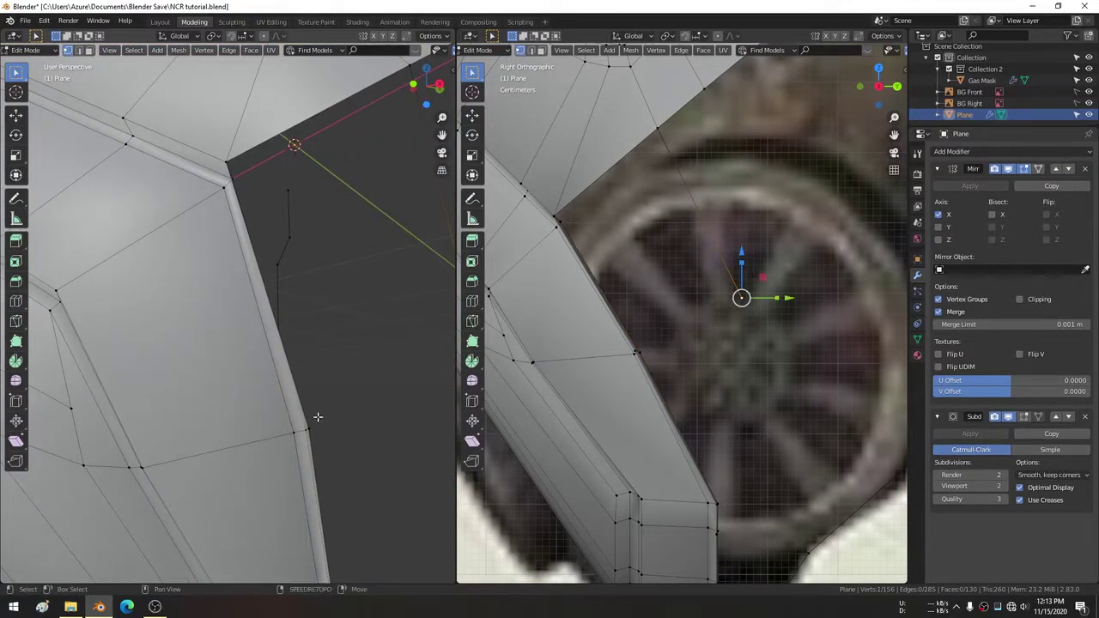
{"action": "left_click", "coordinate": [324, 429], "text": "shift"}
{"action": "middle_click_drag", "start_coordinate": [324, 429], "coordinate": [345, 359]}
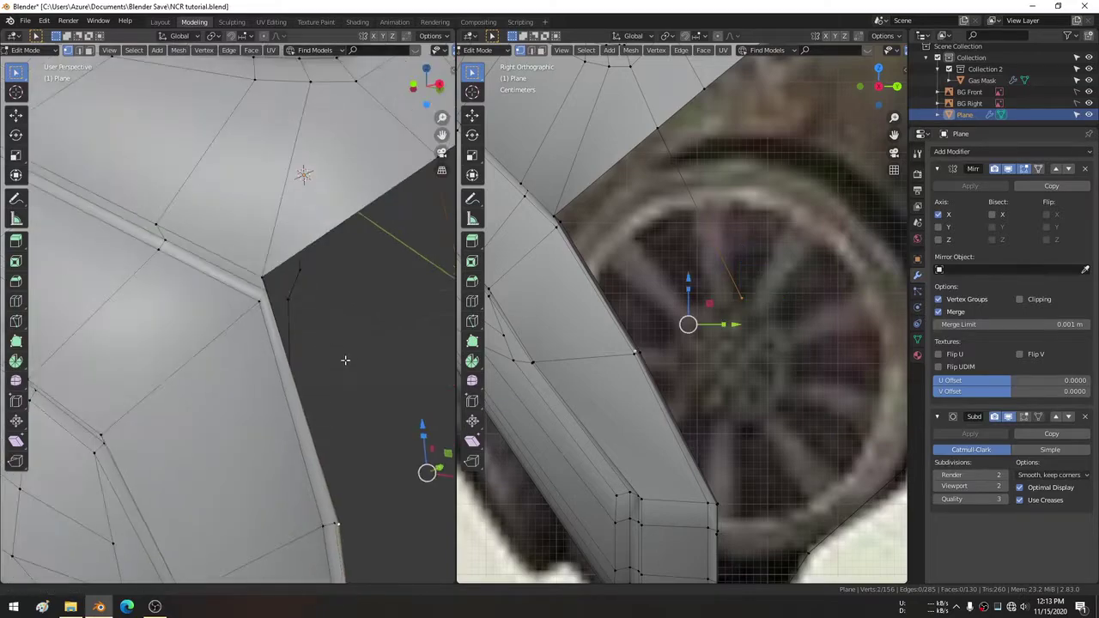
{"action": "mouse_move", "coordinate": [318, 297]}
{"action": "middle_mouse_down"}
{"action": "mouse_move", "coordinate": [356, 295]}
{"action": "mouse_move", "coordinate": [308, 298]}
{"action": "middle_mouse_up"}
{"action": "left_click", "coordinate": [308, 297], "text": "shift"}
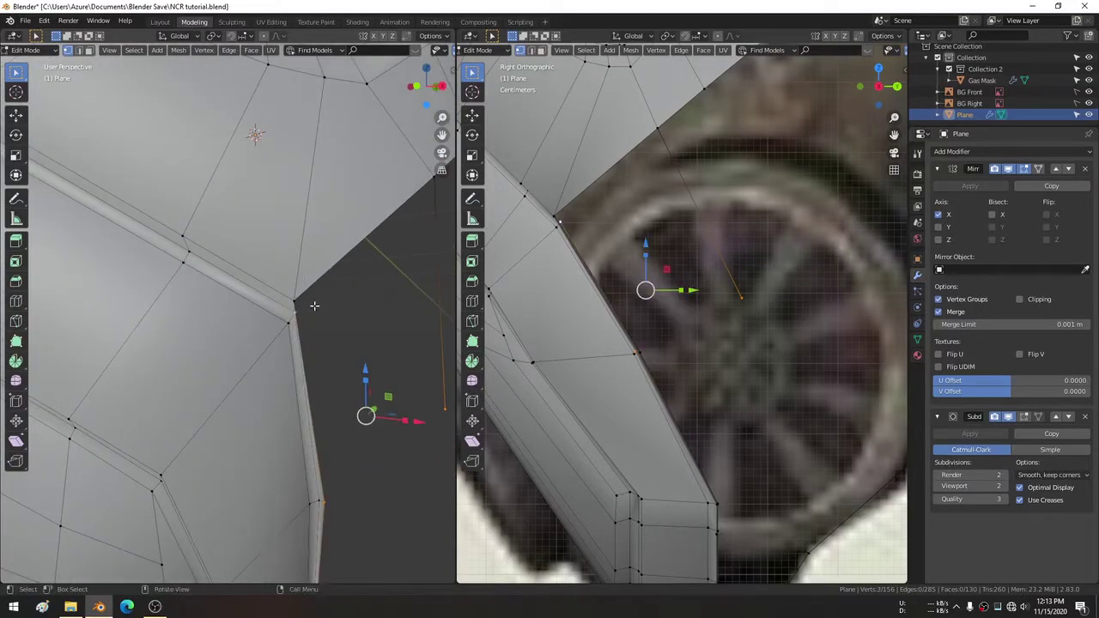
{"action": "left_click", "coordinate": [311, 310], "text": "shift"}
{"action": "left_click", "coordinate": [305, 296], "text": "shift"}
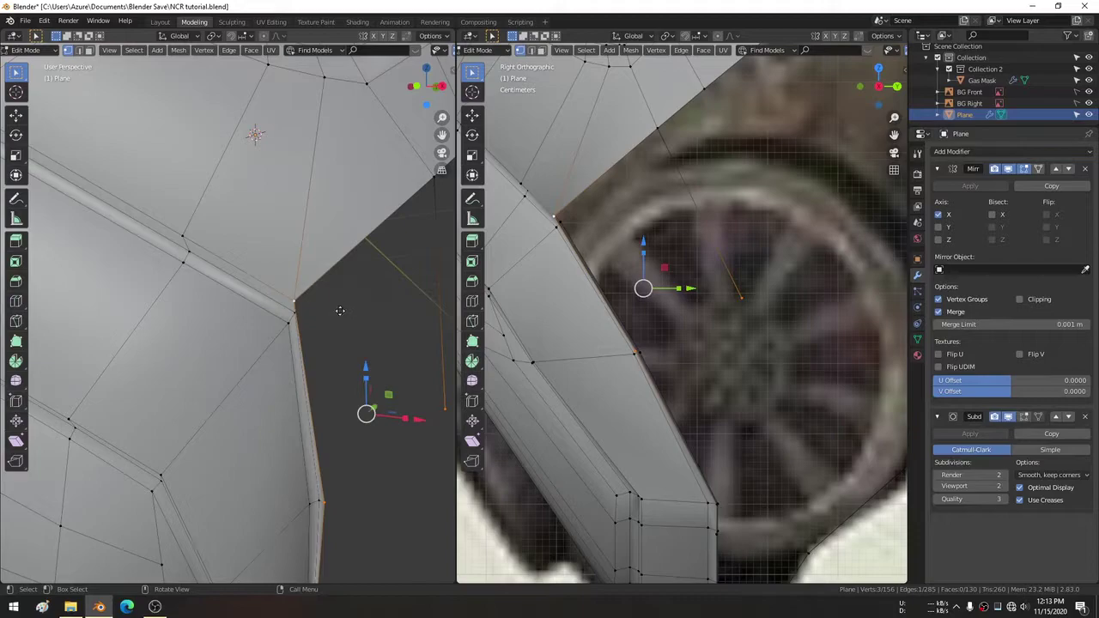
{"action": "left_click", "coordinate": [296, 304], "text": "shift"}
{"action": "left_click", "coordinate": [366, 314], "text": "shift"}
Fill a face across the gap, undo the wrong fill, and add the remaining corner vertex.
{"action": "key", "text": "f"}
{"action": "mouse_move", "coordinate": [367, 319]}
{"action": "middle_mouse_down"}
{"action": "mouse_move", "coordinate": [378, 225]}
{"action": "mouse_move", "coordinate": [311, 314]}
{"action": "middle_mouse_up"}
{"action": "key", "text": "ctrl+z"}
{"action": "left_click", "coordinate": [371, 219], "text": "shift"}
Fill the gap face and slide the meeting vertex further along its edge.
{"action": "key", "text": "f"}
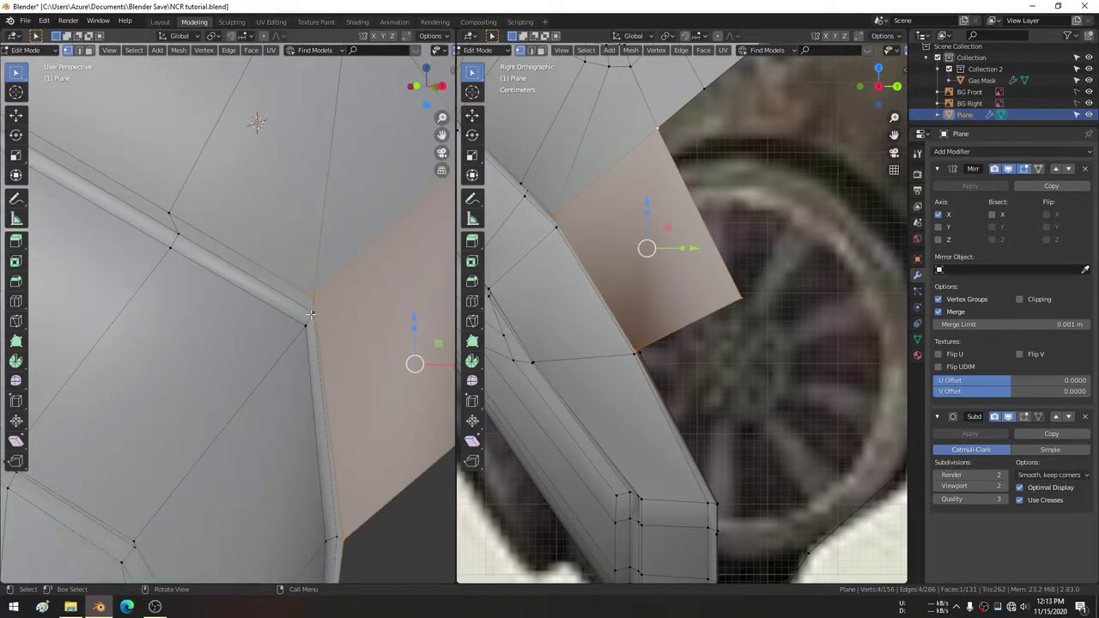
{"action": "left_click", "coordinate": [311, 315]}
{"action": "key", "text": "shift+v"}
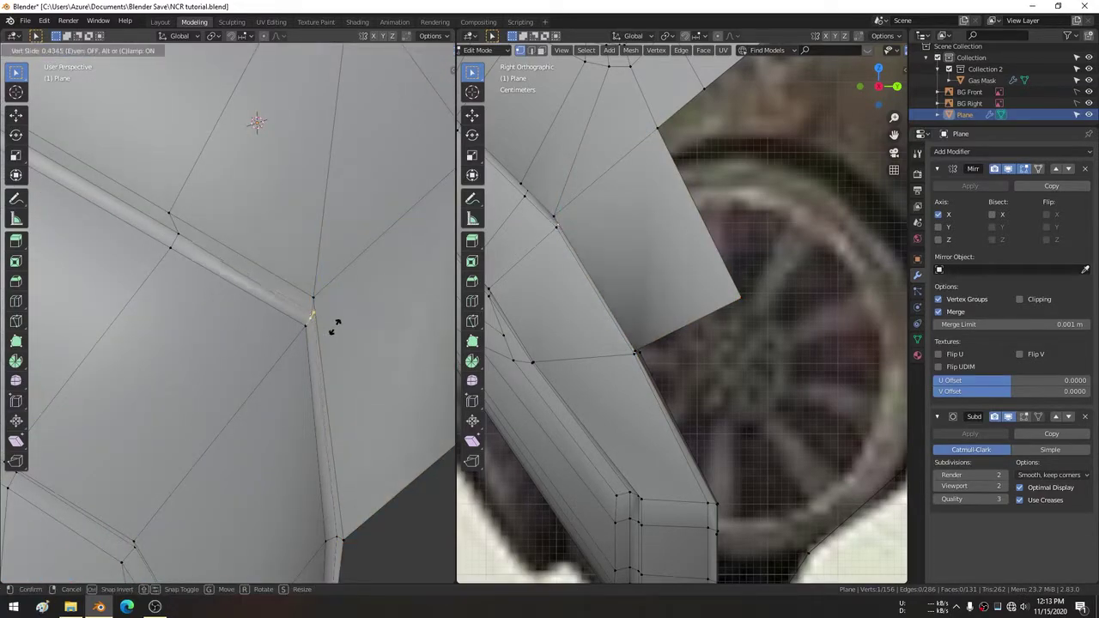
{"action": "left_click", "coordinate": [335, 327]}
{"action": "mouse_move", "coordinate": [345, 348]}
{"action": "middle_mouse_down"}
{"action": "mouse_move", "coordinate": [323, 305]}
{"action": "mouse_move", "coordinate": [392, 261]}
{"action": "mouse_move", "coordinate": [347, 282]}
{"action": "mouse_move", "coordinate": [342, 246]}
{"action": "mouse_move", "coordinate": [369, 241]}
{"action": "mouse_move", "coordinate": [421, 183]}
{"action": "mouse_move", "coordinate": [337, 319]}
{"action": "middle_mouse_up"}
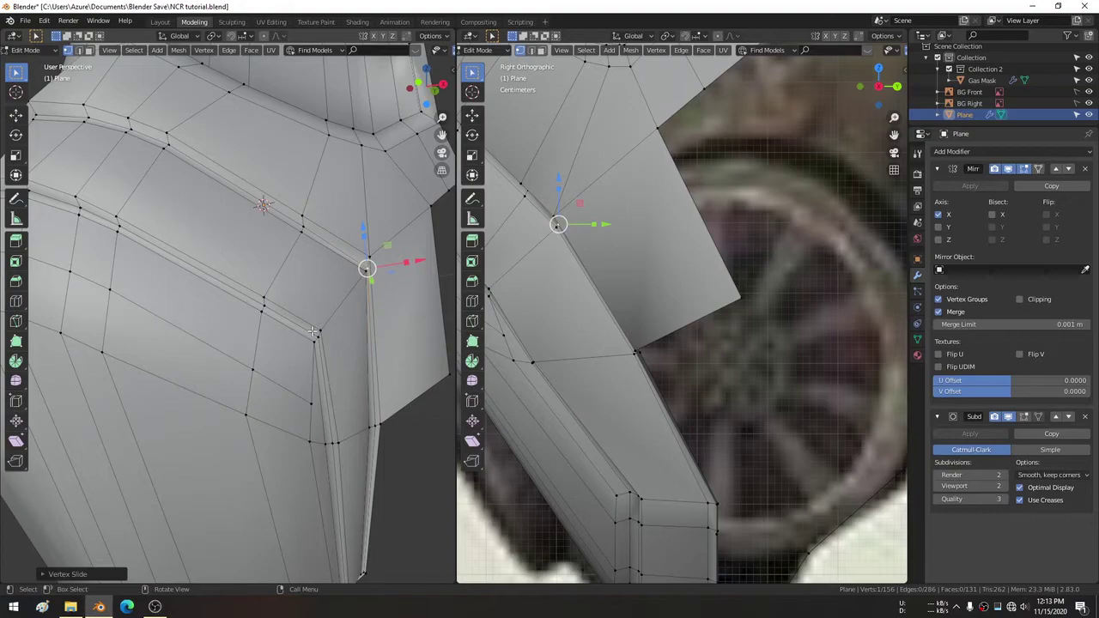
In front view, move the extension's outer corner vertex left along X toward the filter.
{"action": "key", "text": "KP_1"}
{"action": "middle_click_drag", "start_coordinate": [251, 332], "coordinate": [207, 285], "text": "shift"}
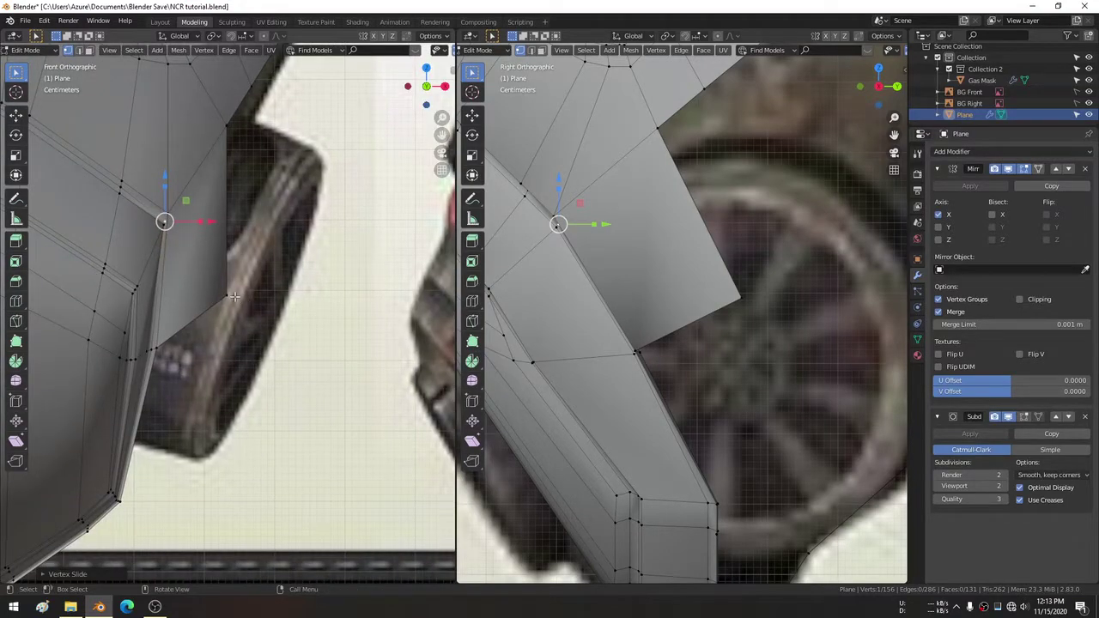
{"action": "left_click", "coordinate": [230, 295]}
{"action": "key", "text": "g"}
{"action": "key", "text": "x"}
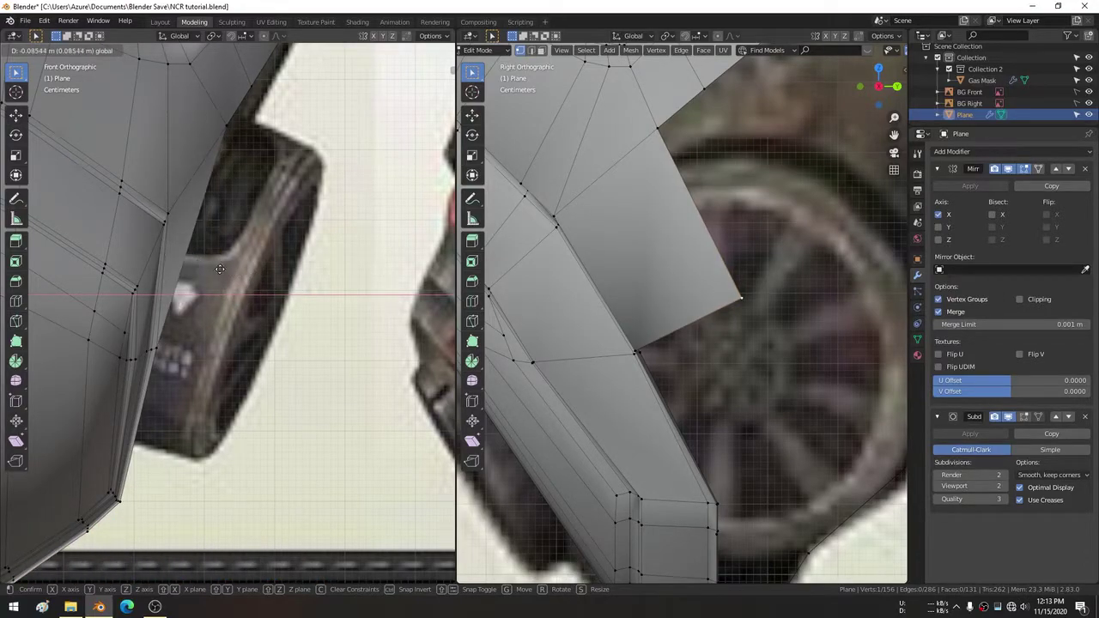
{"action": "left_click", "coordinate": [184, 267]}
{"action": "mouse_move", "coordinate": [184, 267]}
{"action": "middle_mouse_down"}
{"action": "mouse_move", "coordinate": [215, 257]}
{"action": "mouse_move", "coordinate": [183, 267]}
{"action": "mouse_move", "coordinate": [197, 327]}
{"action": "mouse_move", "coordinate": [286, 284]}
{"action": "middle_mouse_up"}
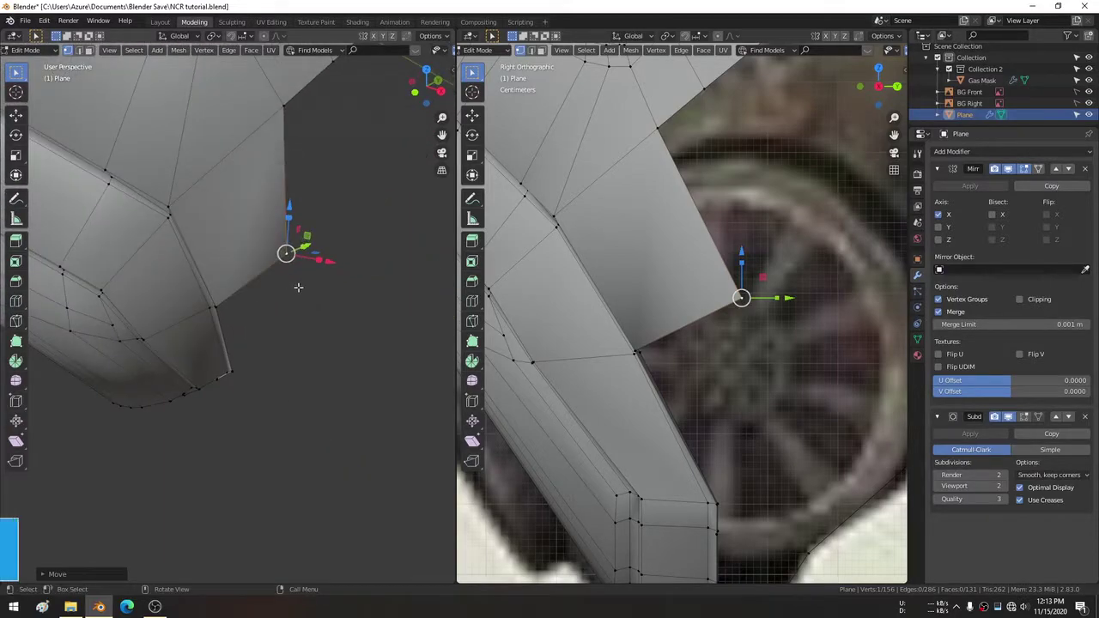
Recalculate all mesh normals to face outward and preview the smoothed result.
{"action": "key", "text": "a"}
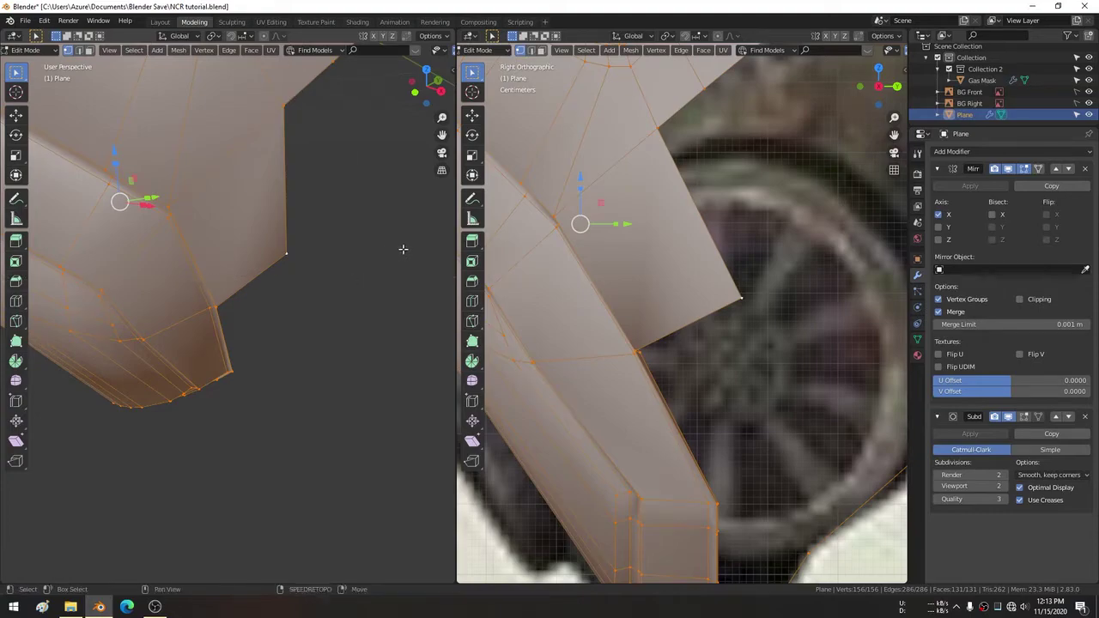
{"action": "key", "text": "shift+n"}
{"action": "mouse_move", "coordinate": [407, 248]}
{"action": "middle_mouse_down"}
{"action": "mouse_move", "coordinate": [270, 318]}
{"action": "mouse_move", "coordinate": [75, 287]}
{"action": "mouse_move", "coordinate": [275, 283]}
{"action": "middle_mouse_up"}
{"action": "key", "text": "Tab"}
{"action": "key", "text": "Tab"}
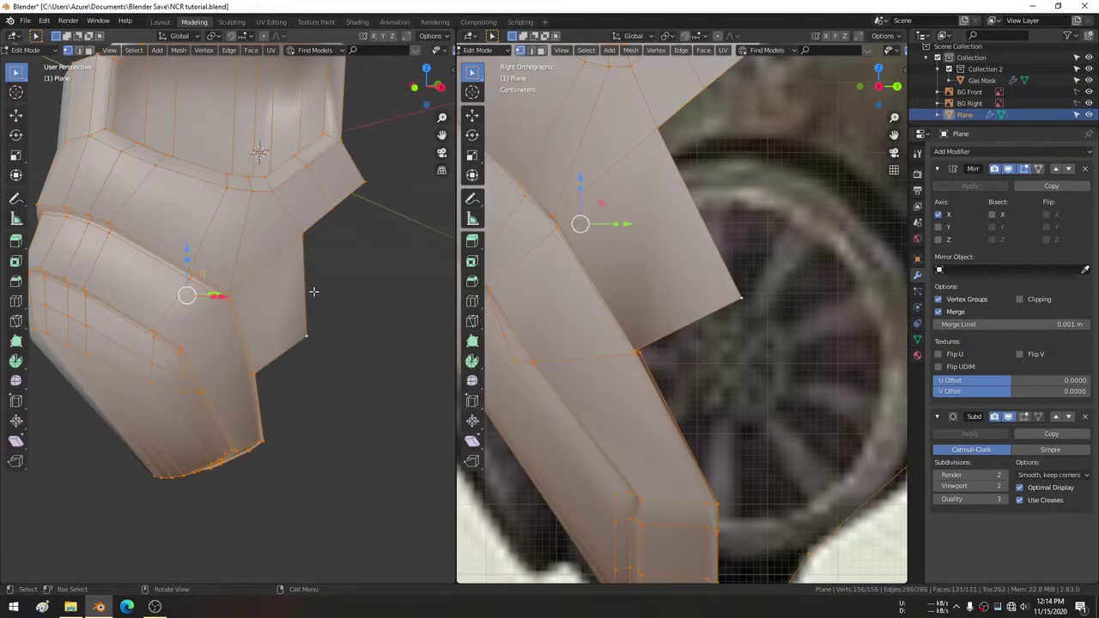
In front orthographic view, nudge one side-edge vertex slightly right along X.
{"action": "key", "text": "KP_1"}
{"action": "key", "text": "KP_5"}
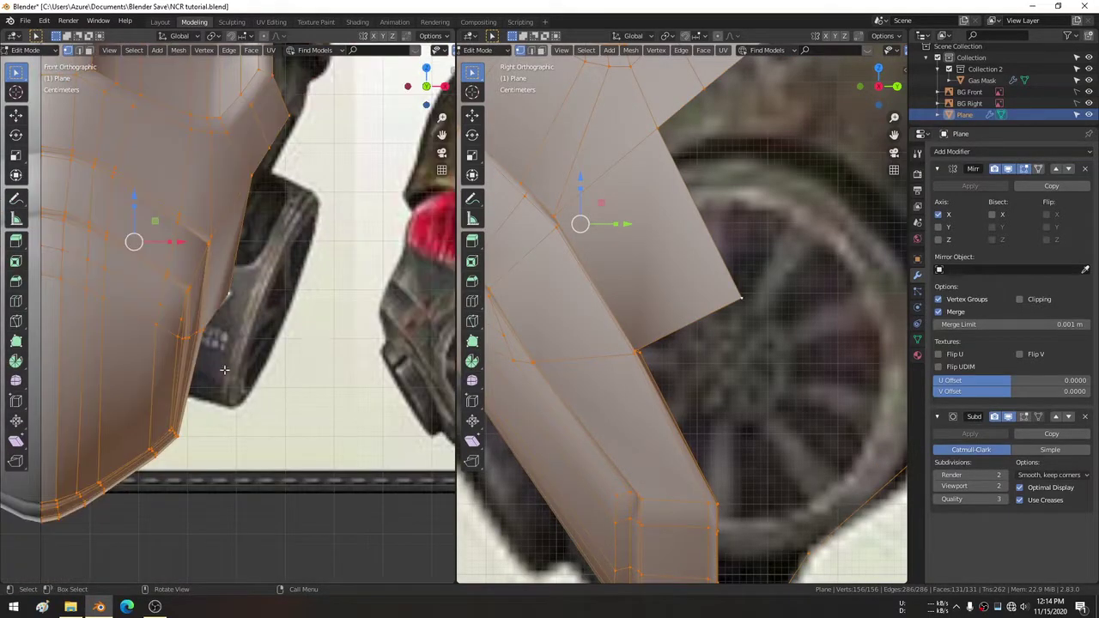
{"action": "left_click", "coordinate": [249, 292]}
{"action": "left_click_drag", "start_coordinate": [276, 293], "coordinate": [286, 292]}
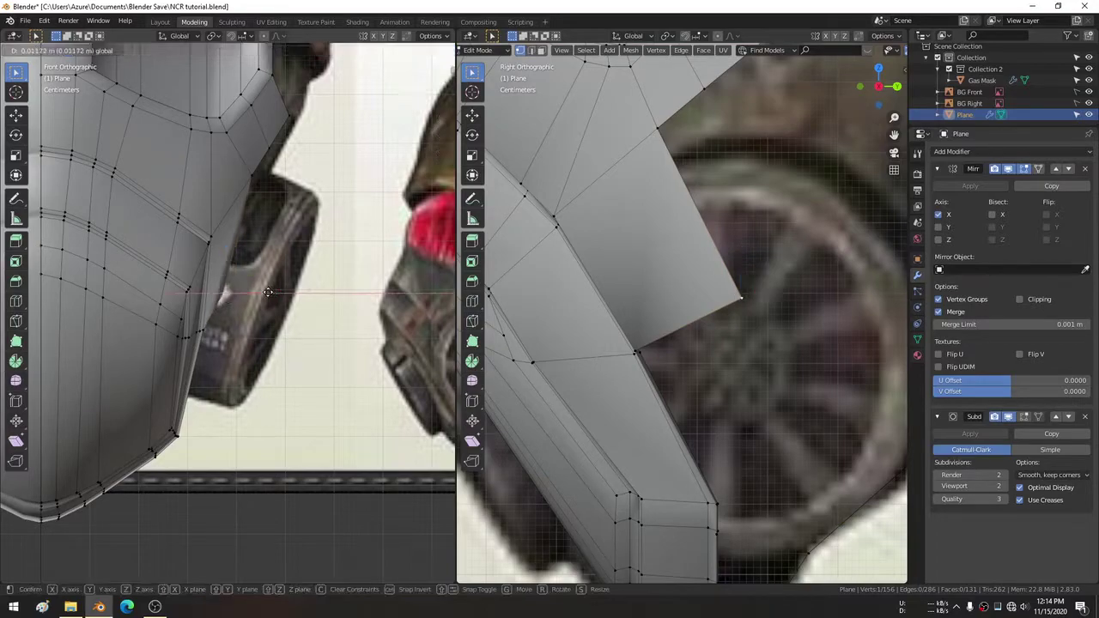
{"action": "left_click", "coordinate": [280, 292]}
Extrude a new vertex from the corner down past the filter and adjust it along X.
{"action": "middle_click_drag", "start_coordinate": [760, 361], "coordinate": [699, 261], "text": "shift"}
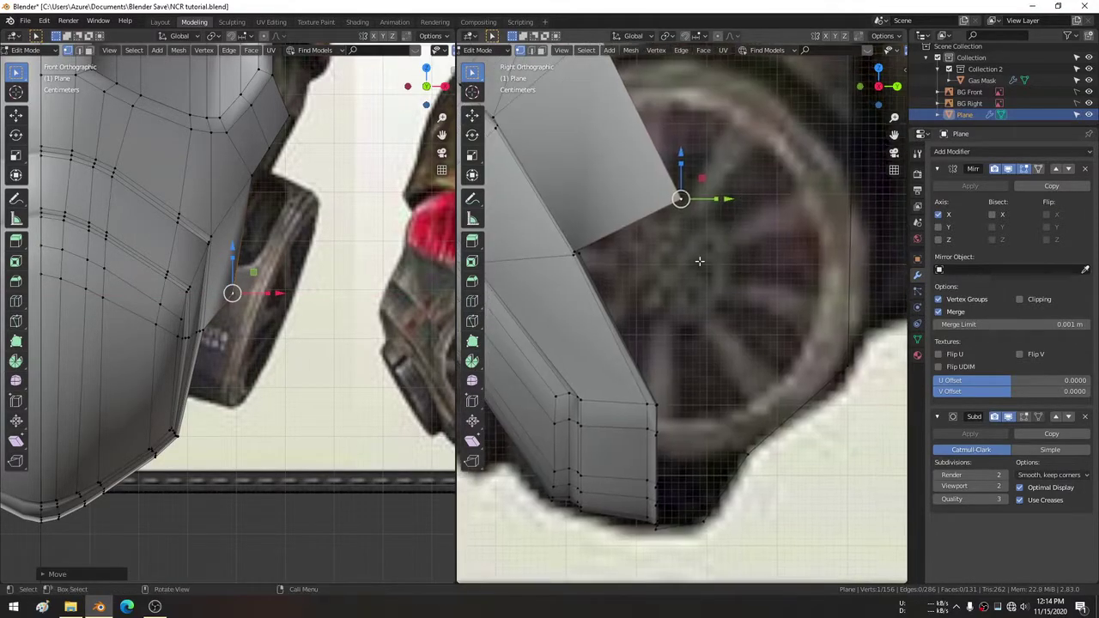
{"action": "key", "text": "e"}
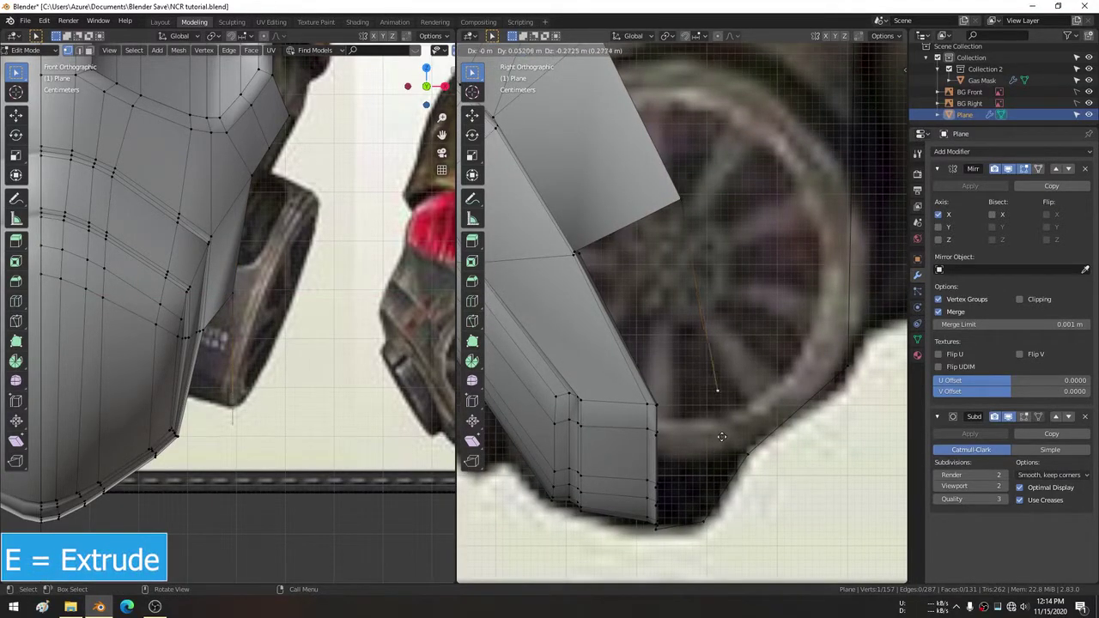
{"action": "left_click", "coordinate": [733, 426]}
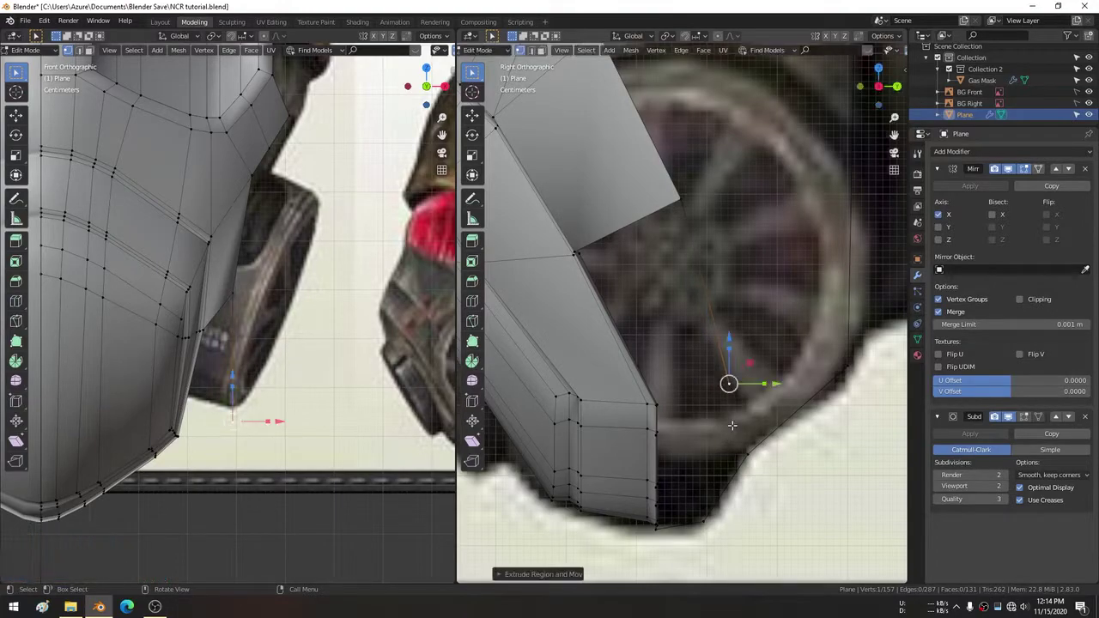
{"action": "mouse_move", "coordinate": [243, 378]}
{"action": "middle_mouse_down"}
{"action": "mouse_move", "coordinate": [186, 370]}
{"action": "mouse_move", "coordinate": [172, 382]}
{"action": "mouse_move", "coordinate": [218, 399]}
{"action": "middle_mouse_up"}
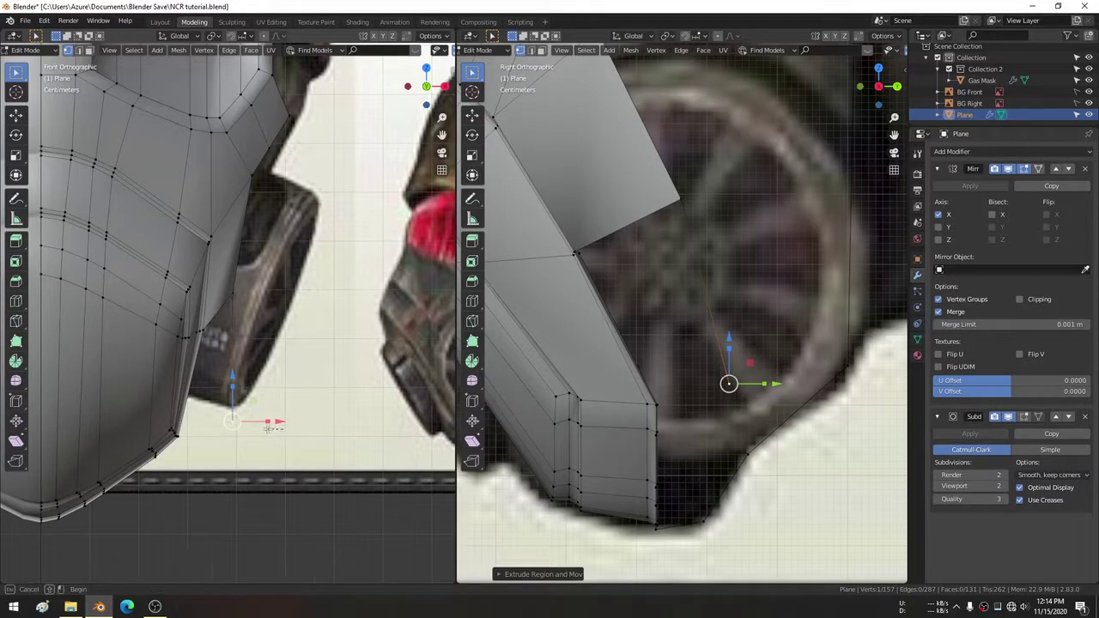
{"action": "key", "text": "g"}
{"action": "key", "text": "x"}
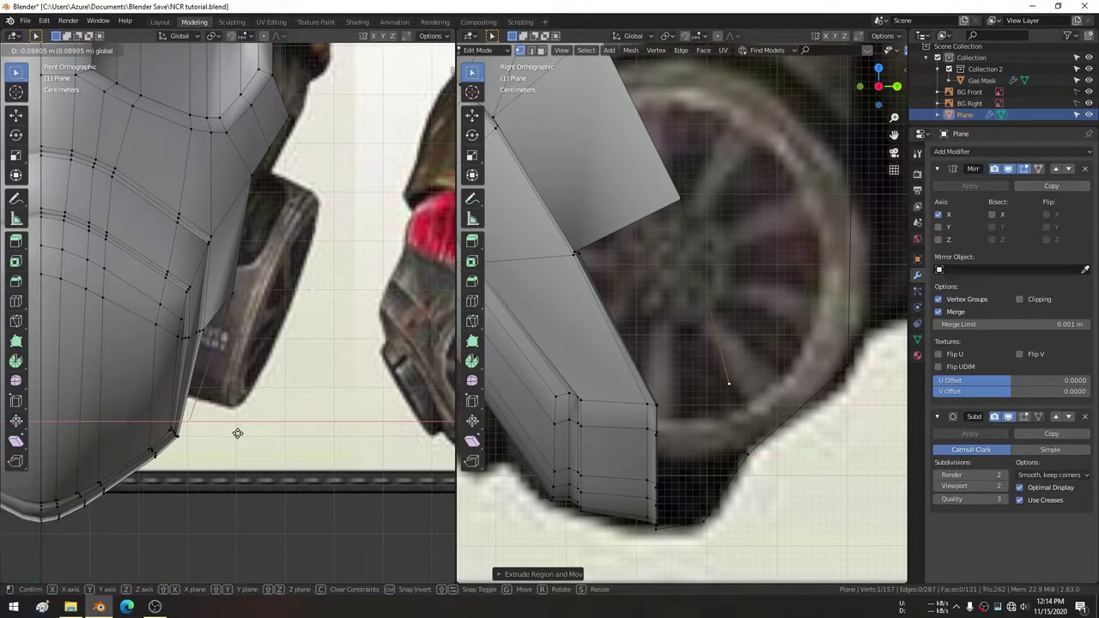
{"action": "left_click", "coordinate": [239, 431]}
Select the vertex at the side extension's bottom edge.
{"action": "middle_click_drag", "start_coordinate": [717, 272], "coordinate": [659, 342], "text": "shift"}
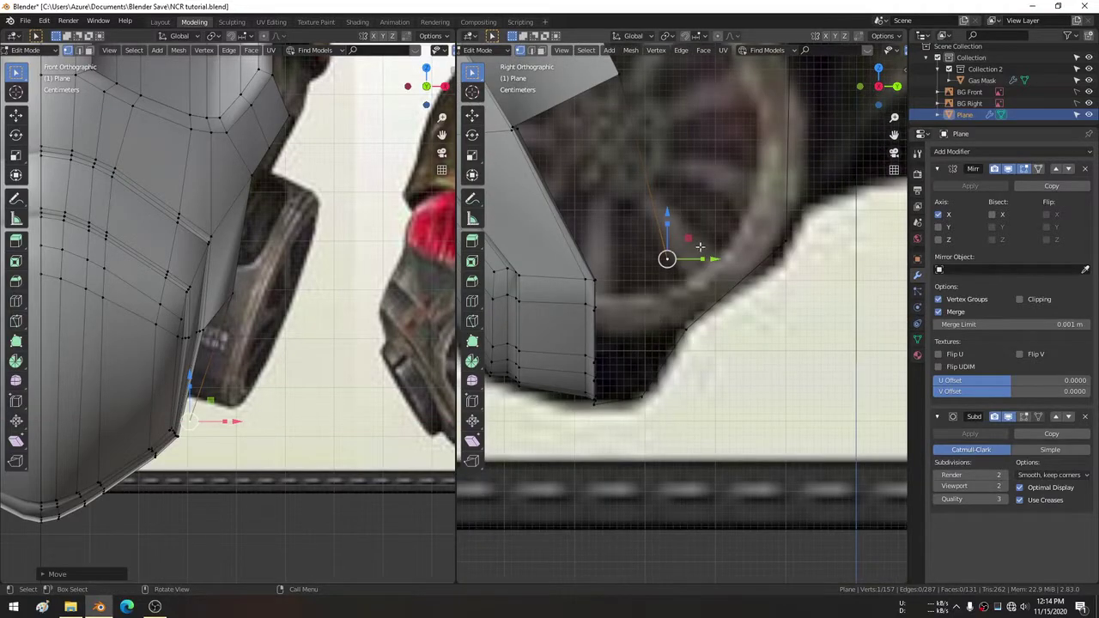
{"action": "left_click", "coordinate": [596, 411]}
{"action": "mouse_move", "coordinate": [596, 411]}
{"action": "middle_mouse_down"}
{"action": "mouse_move", "coordinate": [689, 315]}
{"action": "mouse_move", "coordinate": [578, 375]}
{"action": "mouse_move", "coordinate": [714, 315]}
{"action": "mouse_move", "coordinate": [705, 186]}
{"action": "mouse_move", "coordinate": [748, 197]}
{"action": "mouse_move", "coordinate": [768, 233]}
{"action": "mouse_move", "coordinate": [728, 278]}
{"action": "mouse_move", "coordinate": [679, 252]}
{"action": "mouse_move", "coordinate": [682, 269]}
{"action": "mouse_move", "coordinate": [694, 237]}
{"action": "mouse_move", "coordinate": [678, 351]}
{"action": "mouse_move", "coordinate": [686, 292]}
{"action": "middle_mouse_up"}
Dissolve the selected vertices along the extension's lower edge.
{"action": "key", "text": "x"}
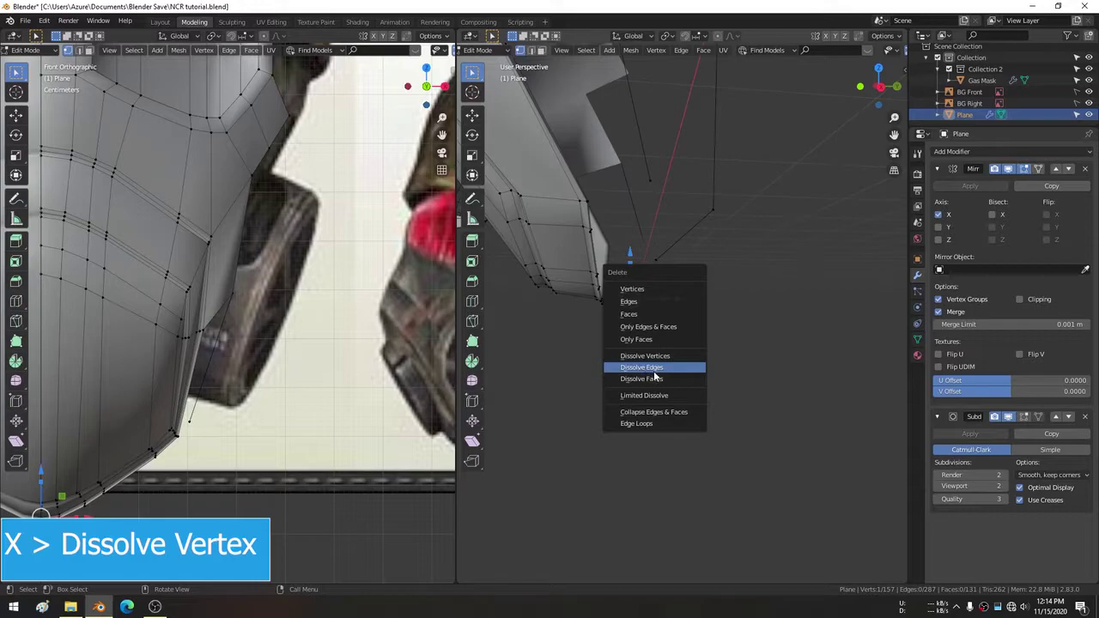
{"action": "left_click", "coordinate": [674, 356]}
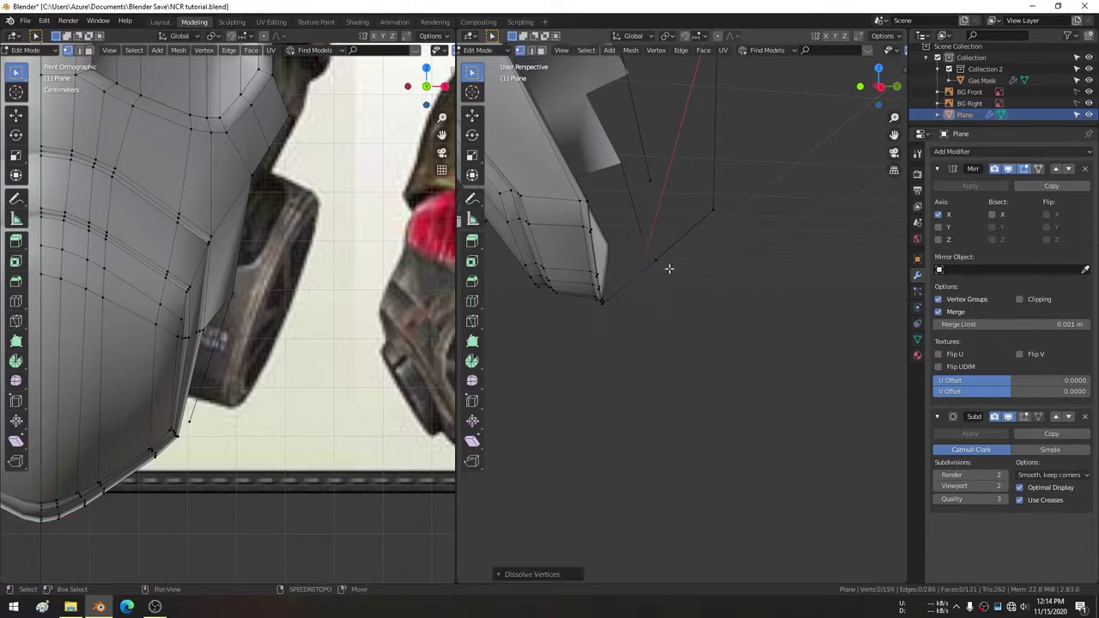
{"action": "mouse_move", "coordinate": [669, 269]}
{"action": "middle_mouse_down"}
{"action": "mouse_move", "coordinate": [655, 305]}
{"action": "mouse_move", "coordinate": [655, 290]}
{"action": "mouse_move", "coordinate": [761, 433]}
{"action": "middle_mouse_up"}
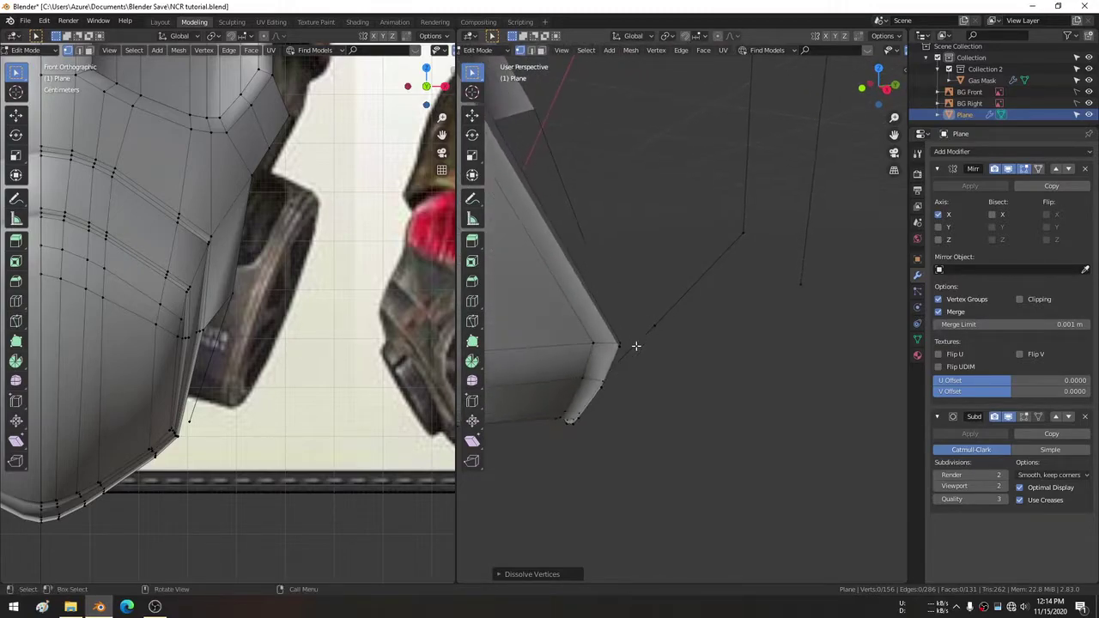
Select the extension's corner vertex and frame the right view on it.
{"action": "left_click", "coordinate": [761, 434]}
{"action": "key", "text": "KP_Decimal"}
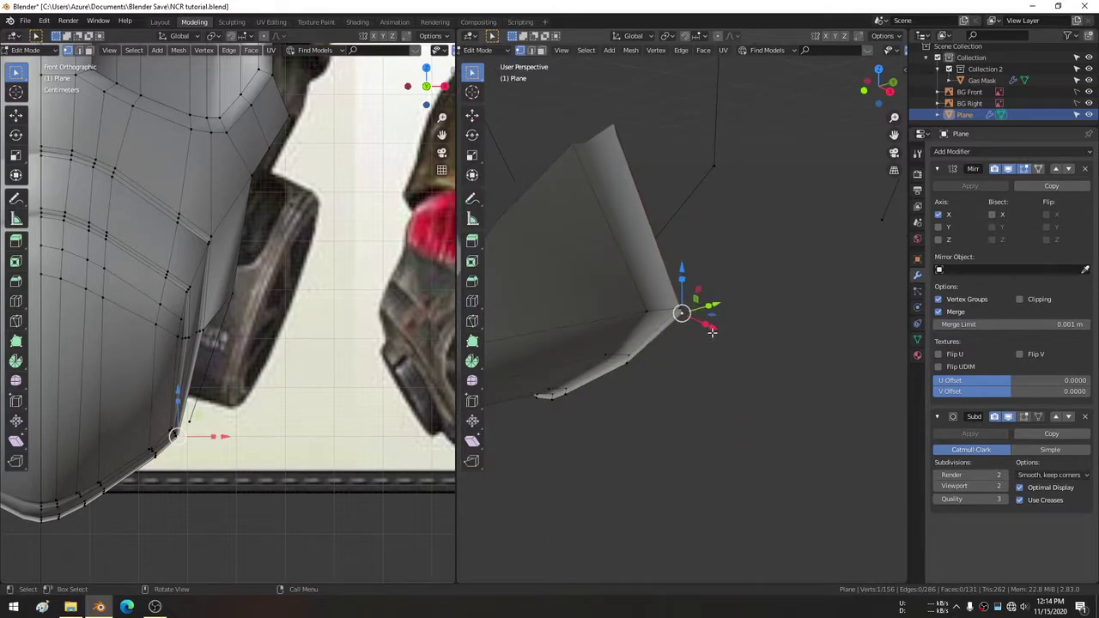
{"action": "scroll", "coordinate": [712, 331], "scroll_direction": "down", "scroll_amount": 2}
{"action": "scroll", "coordinate": [739, 255], "scroll_direction": "down", "scroll_amount": 2}
{"action": "scroll", "coordinate": [687, 249], "scroll_direction": "down", "scroll_amount": 1}
{"action": "scroll", "coordinate": [616, 242], "scroll_direction": "down", "scroll_amount": 1}
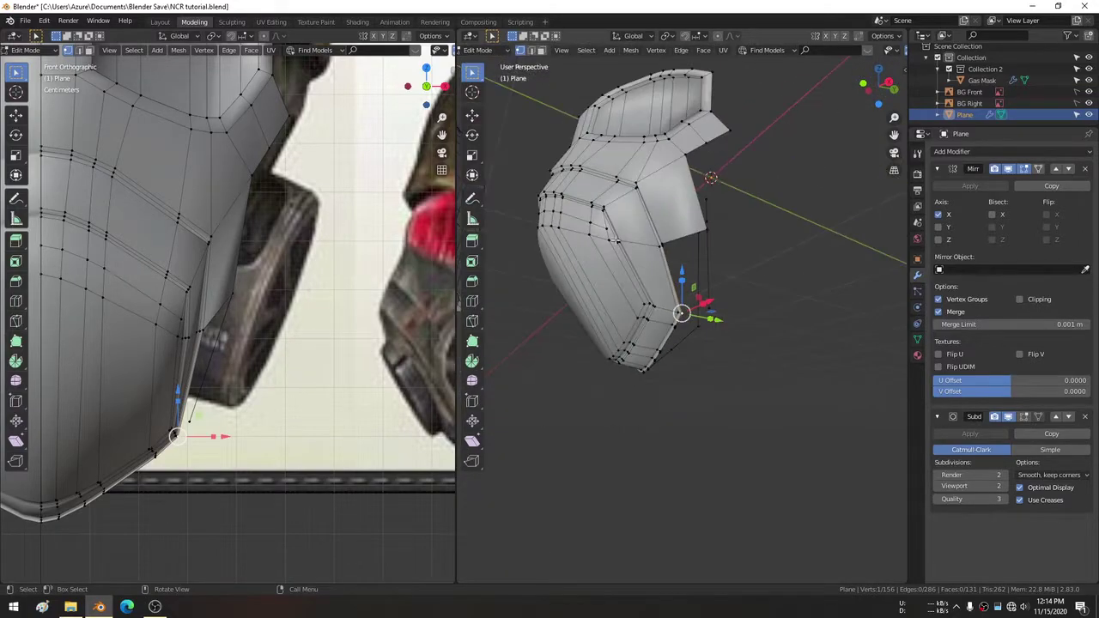
{"action": "scroll", "coordinate": [616, 242], "scroll_direction": "up", "scroll_amount": 1}
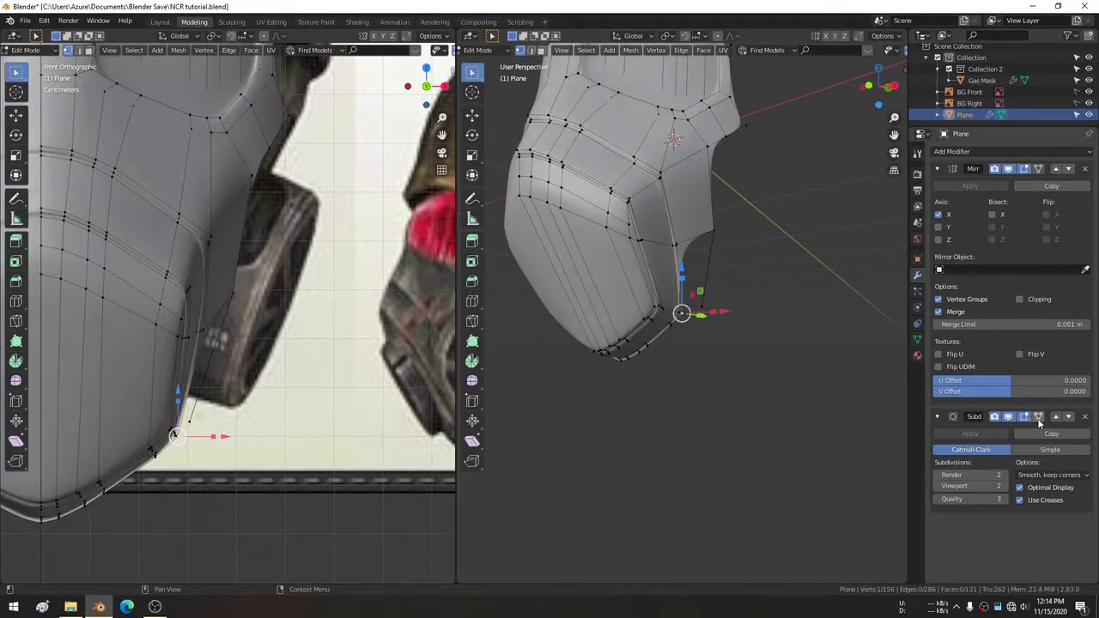
Select an edge loop across the faceplate and dissolve it from the context menu.
{"action": "mouse_move", "coordinate": [678, 283]}
{"action": "middle_mouse_down"}
{"action": "mouse_move", "coordinate": [687, 250]}
{"action": "mouse_move", "coordinate": [678, 222]}
{"action": "middle_mouse_up"}
{"action": "scroll", "coordinate": [687, 250], "scroll_direction": "up", "scroll_amount": 2}
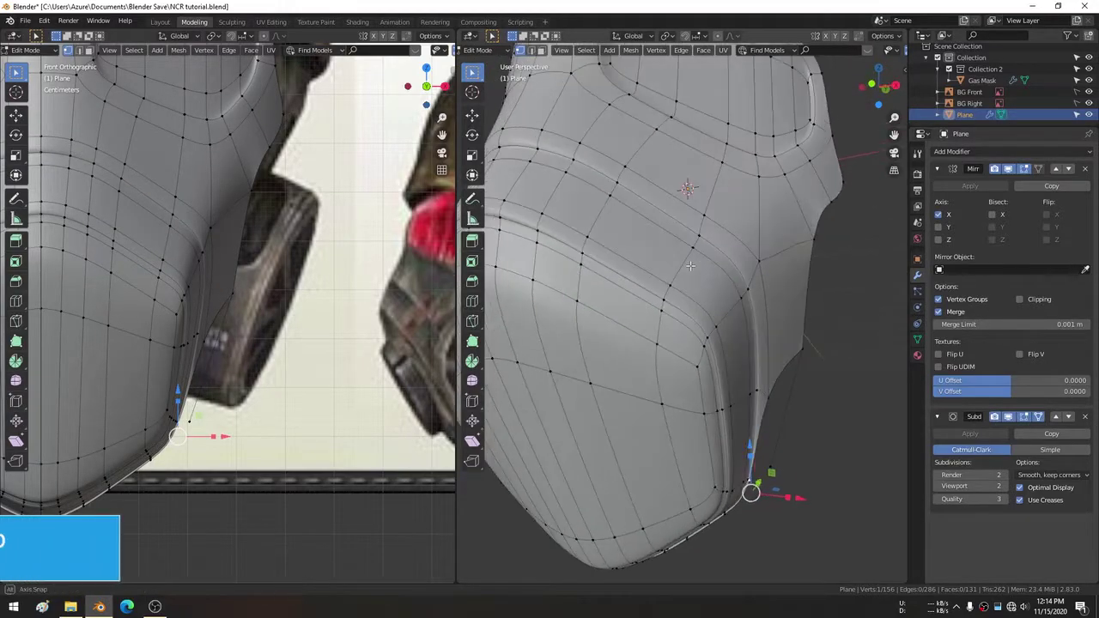
{"action": "left_click", "coordinate": [677, 222], "text": "alt"}
{"action": "right_click", "coordinate": [680, 219]}
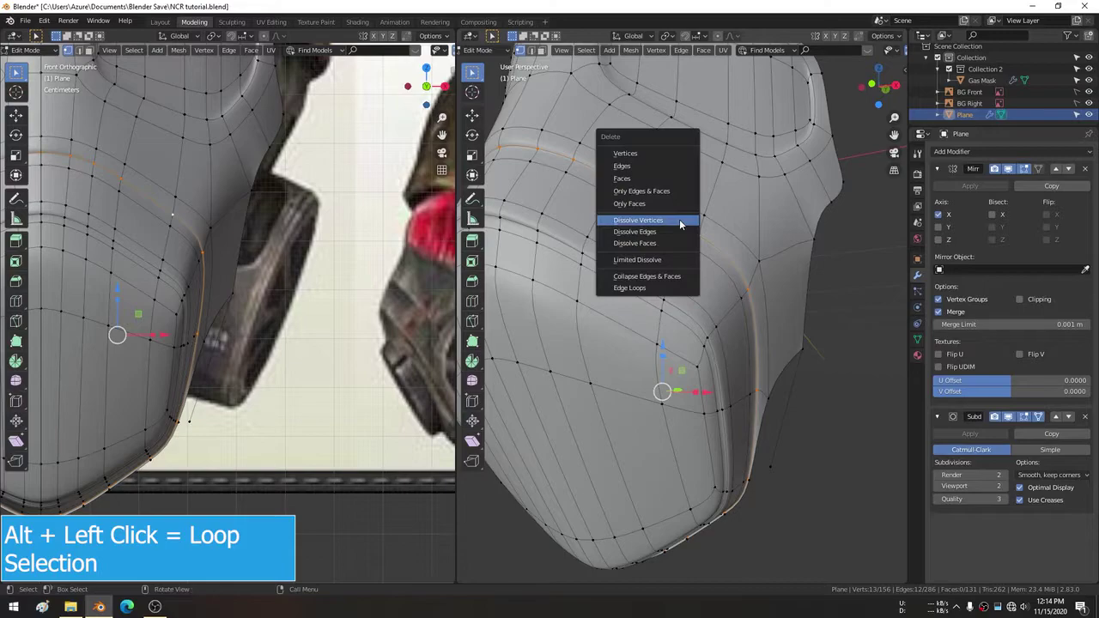
{"action": "left_click", "coordinate": [680, 219]}
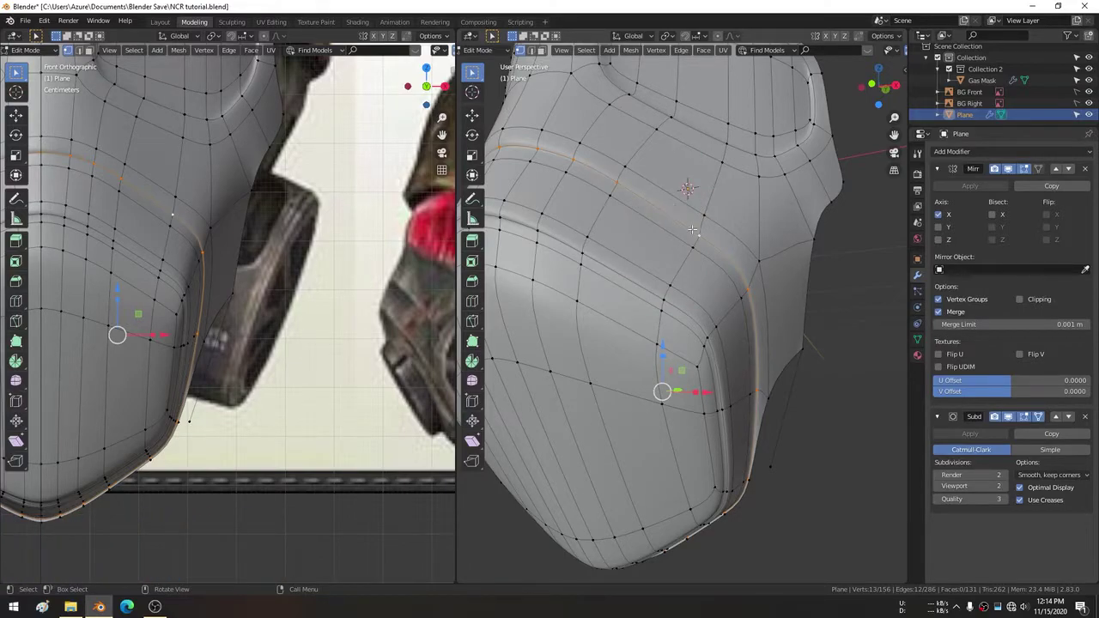
{"action": "right_click", "coordinate": [692, 228]}
{"action": "left_click", "coordinate": [635, 200]}
{"action": "middle_click_drag", "start_coordinate": [597, 197], "coordinate": [678, 187]}
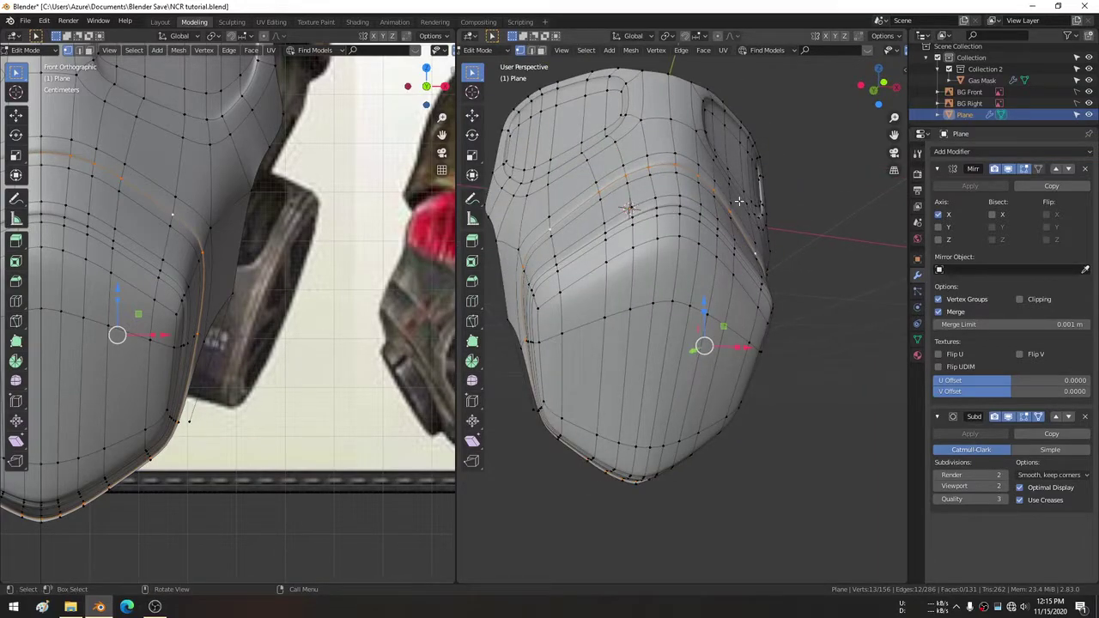
{"action": "middle_click_drag", "start_coordinate": [739, 201], "coordinate": [654, 195]}
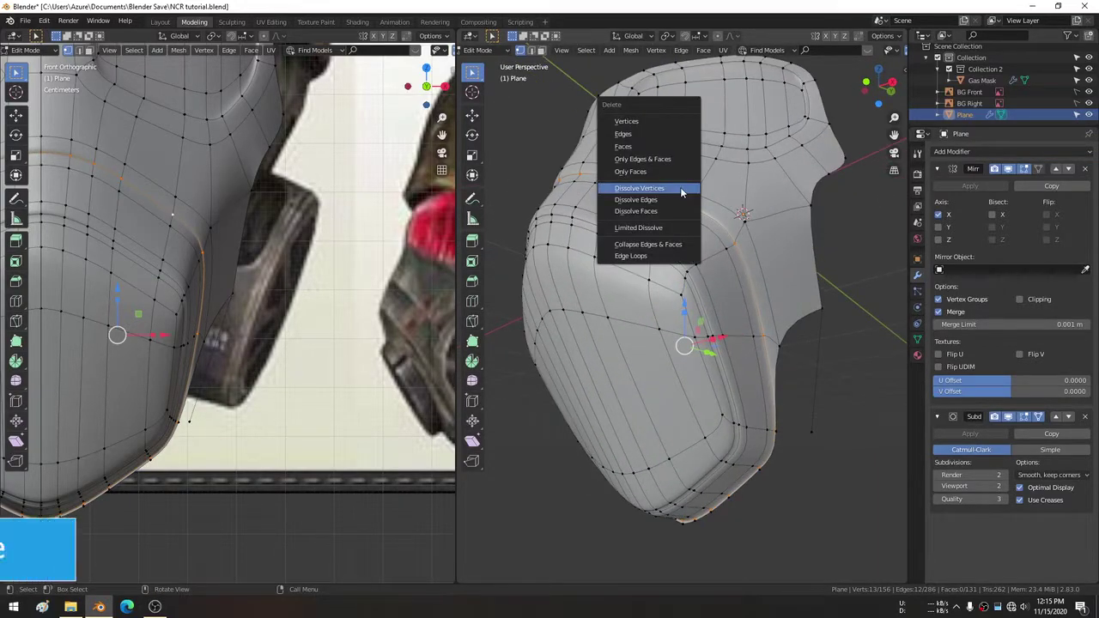
{"action": "left_click", "coordinate": [677, 200]}
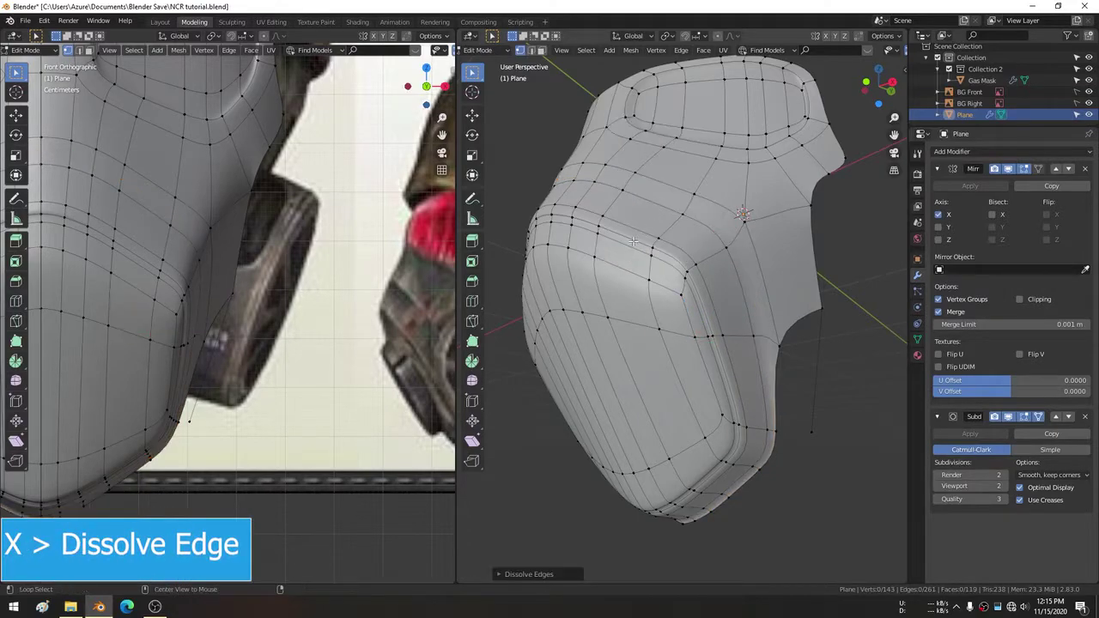
Dissolve a second edge loop with Dissolve Edges and hide the subdivision preview.
{"action": "left_click", "coordinate": [633, 243], "text": "alt"}
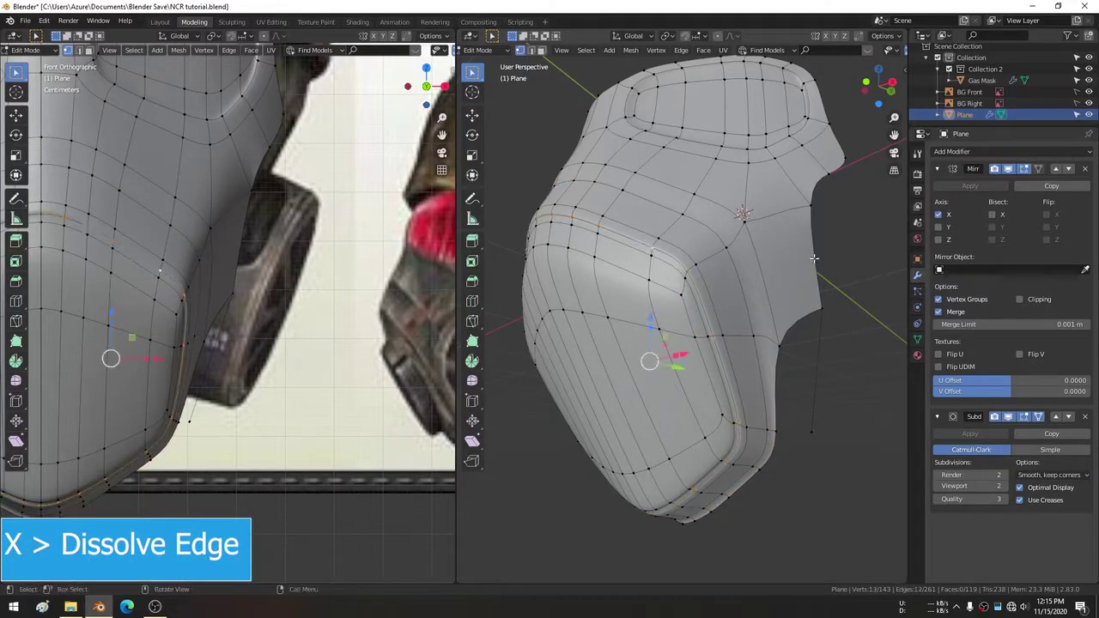
{"action": "key", "text": "x"}
{"action": "left_click", "coordinate": [665, 237]}
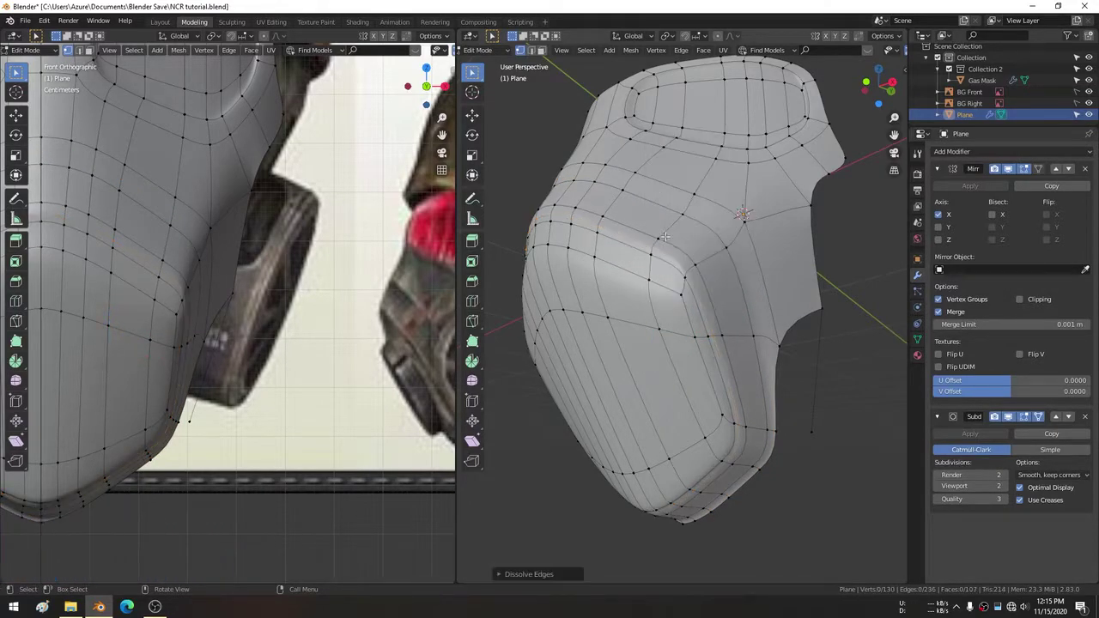
{"action": "left_click", "coordinate": [1025, 417]}
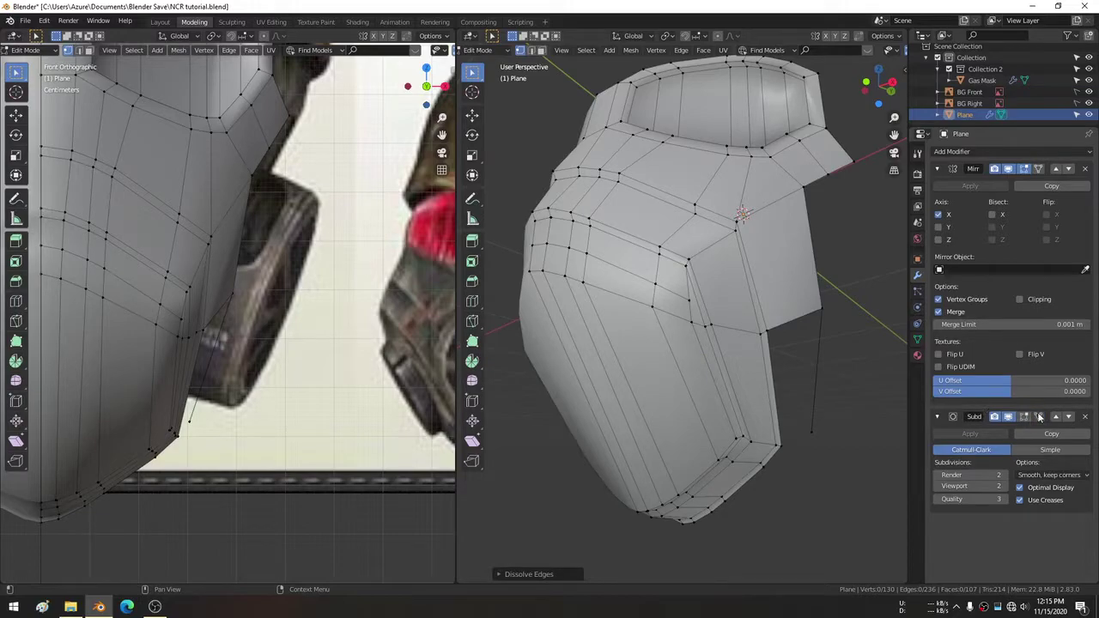
Fill the gap beside the side flap with a face from its four corner vertices.
{"action": "middle_click_drag", "start_coordinate": [755, 283], "coordinate": [727, 309]}
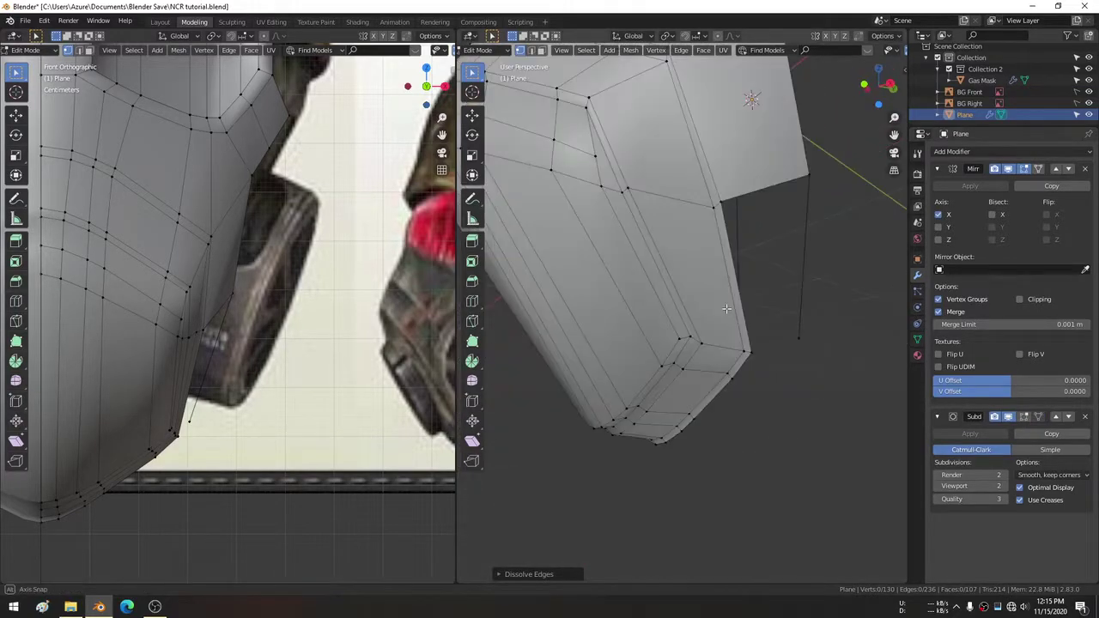
{"action": "middle_click_drag", "start_coordinate": [727, 308], "coordinate": [643, 330]}
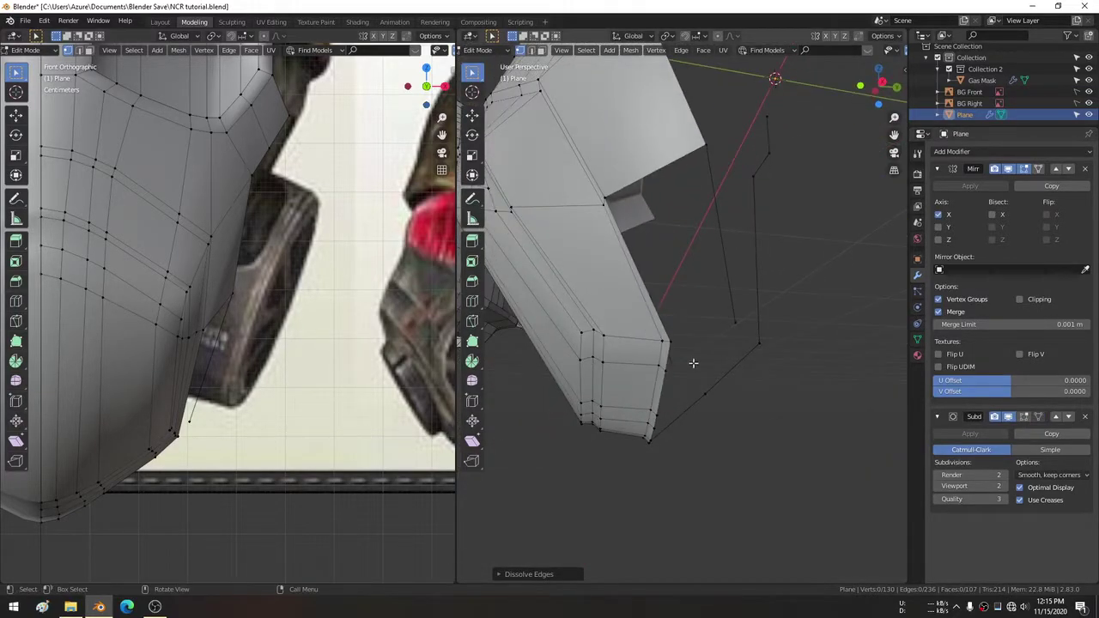
{"action": "middle_click_drag", "start_coordinate": [693, 363], "coordinate": [693, 368]}
{"action": "left_click", "coordinate": [670, 375]}
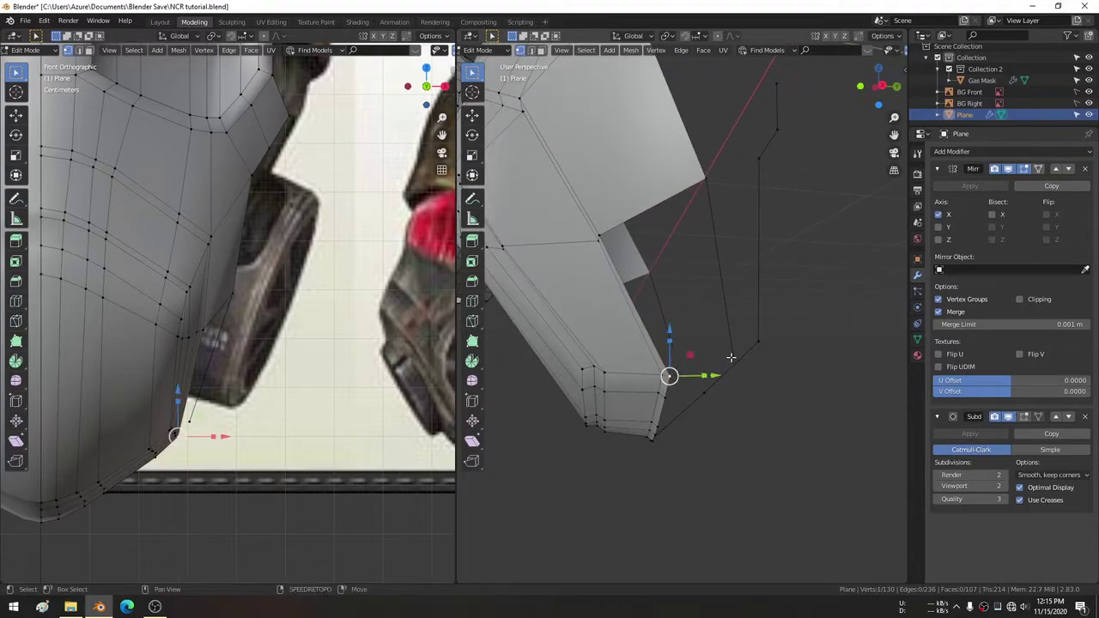
{"action": "left_click", "coordinate": [730, 357], "text": "shift"}
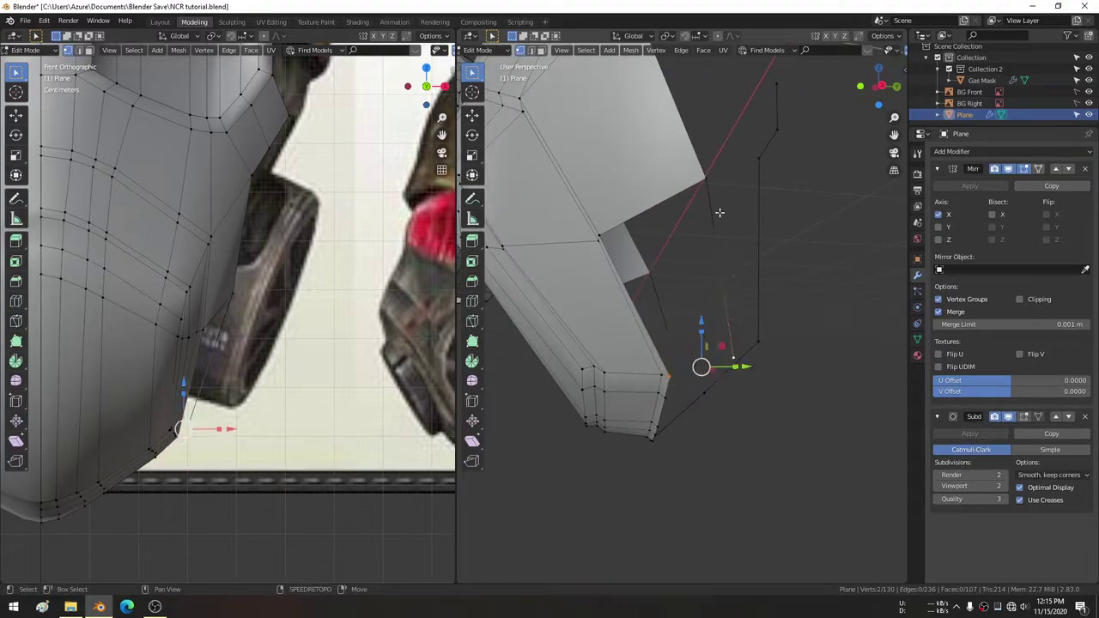
{"action": "left_click", "coordinate": [700, 199], "text": "shift"}
{"action": "left_click", "coordinate": [605, 231], "text": "shift"}
{"action": "key", "text": "f"}
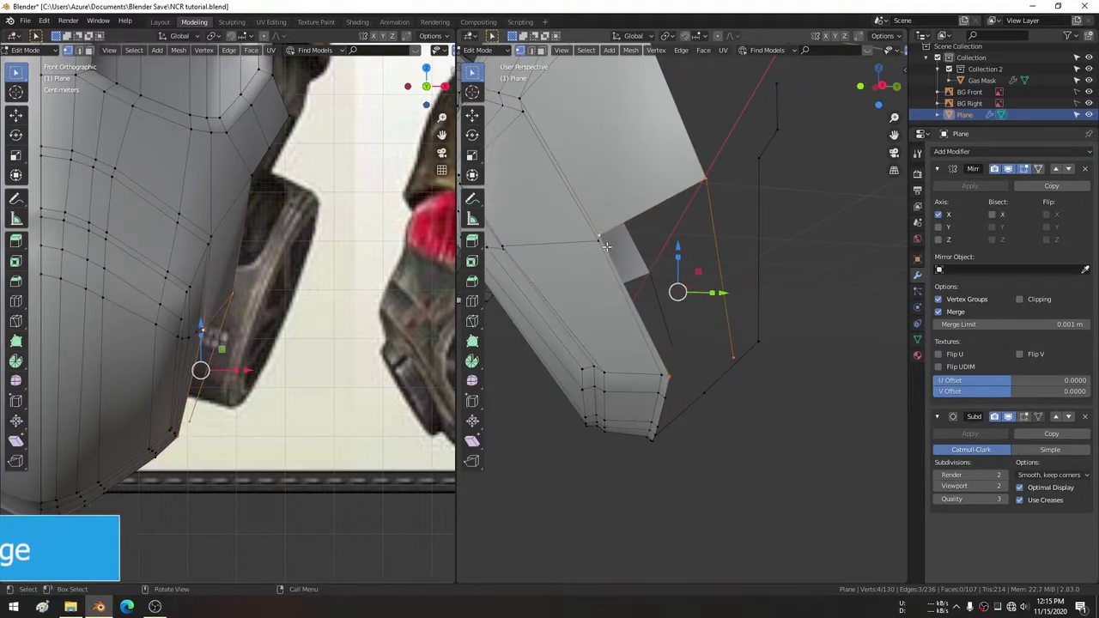
In Right Orthographic view, move the new face's top and bottom corner vertices onto the side reference outline.
{"action": "middle_click_drag", "start_coordinate": [726, 292], "coordinate": [698, 198], "text": "shift"}
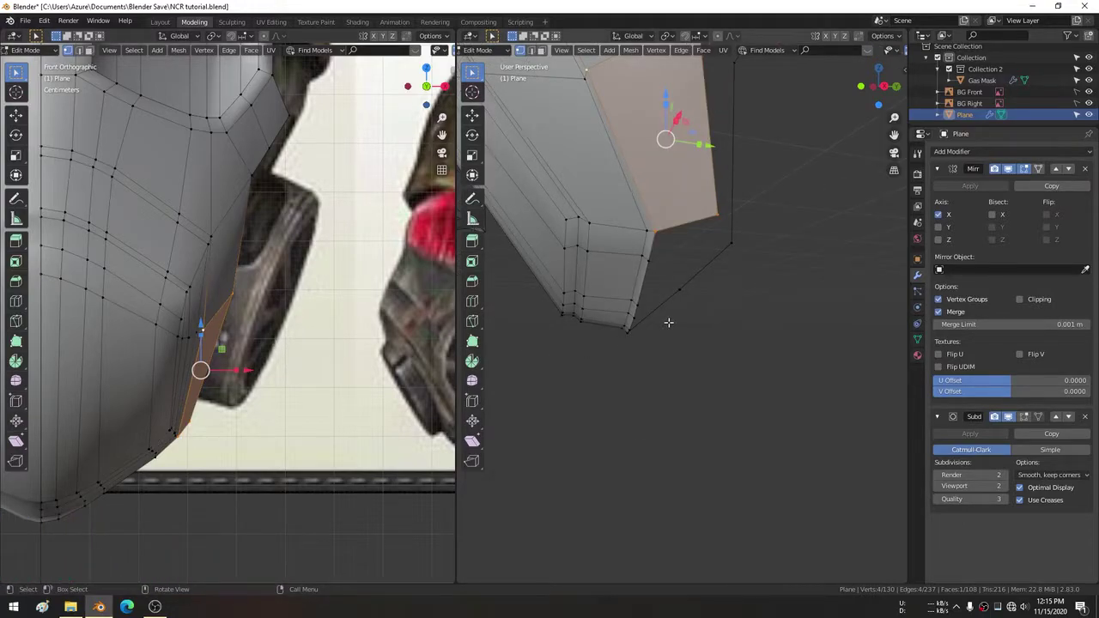
{"action": "key", "text": "KP_3"}
{"action": "scroll", "coordinate": [668, 322], "scroll_direction": "up", "scroll_amount": 2}
{"action": "scroll", "coordinate": [687, 258], "scroll_direction": "up", "scroll_amount": 2}
{"action": "left_click", "coordinate": [705, 187]}
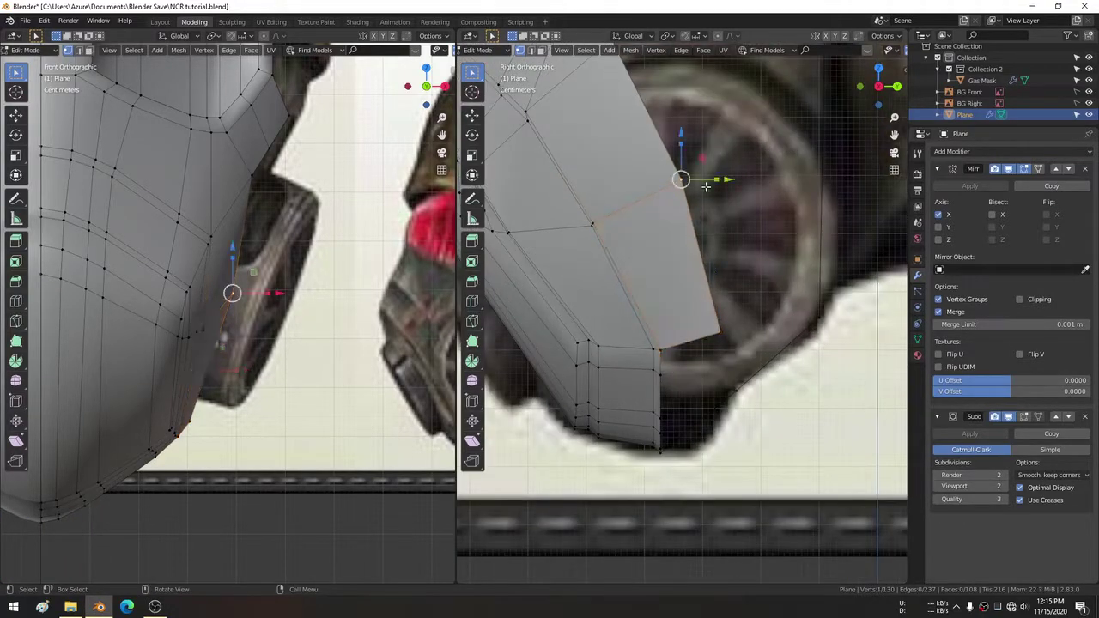
{"action": "key", "text": "g"}
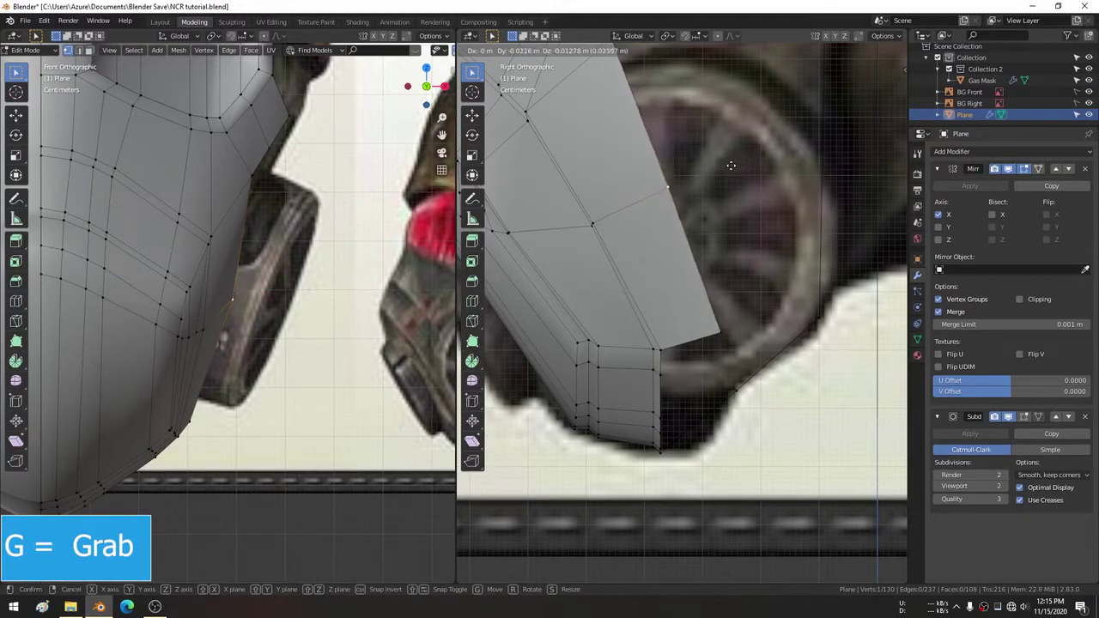
{"action": "left_click", "coordinate": [730, 166]}
{"action": "mouse_move", "coordinate": [731, 165]}
{"action": "middle_mouse_down", "text": "shift"}
{"action": "mouse_move", "coordinate": [701, 196]}
{"action": "mouse_move", "coordinate": [707, 59]}
{"action": "middle_mouse_up", "text": "shift"}
{"action": "left_click", "coordinate": [726, 272]}
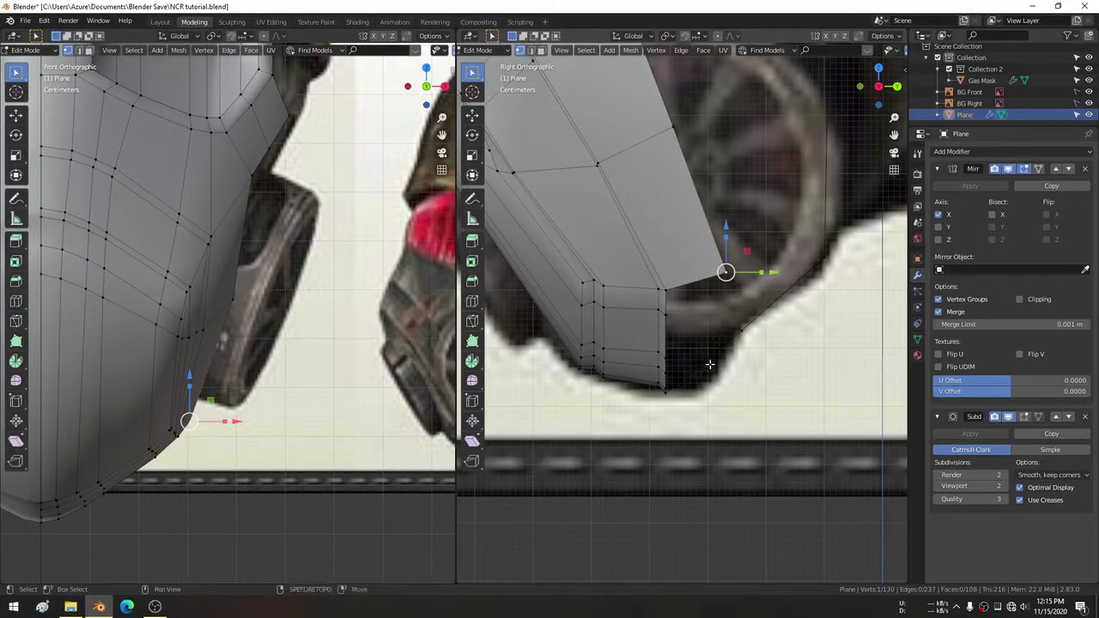
{"action": "middle_click_drag", "start_coordinate": [709, 364], "coordinate": [711, 329], "text": "shift"}
{"action": "key", "text": "g"}
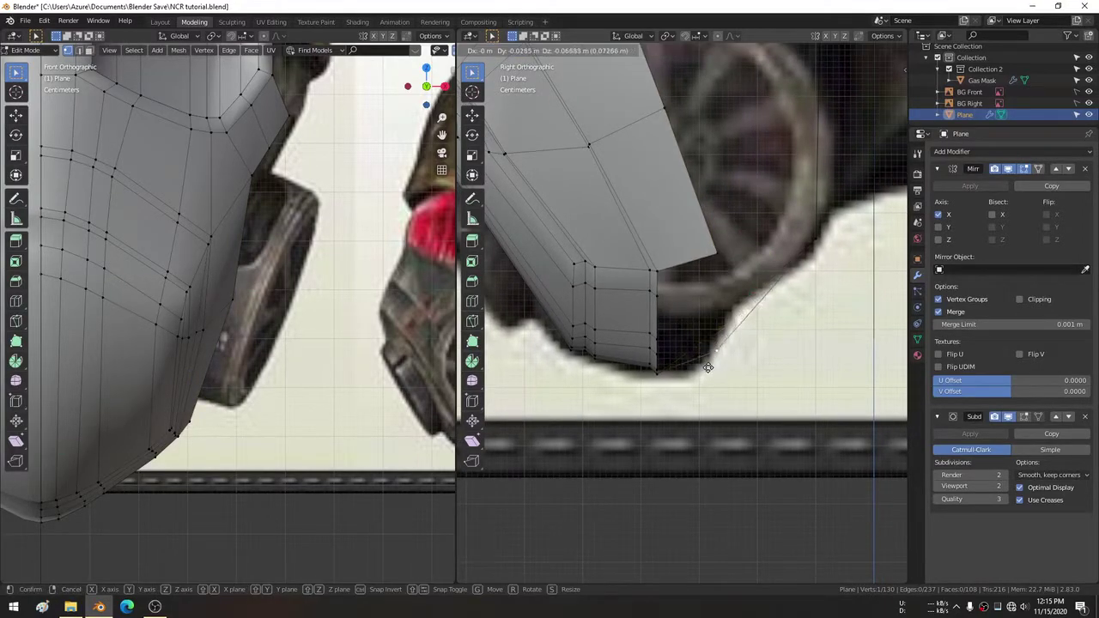
{"action": "left_click", "coordinate": [717, 367]}
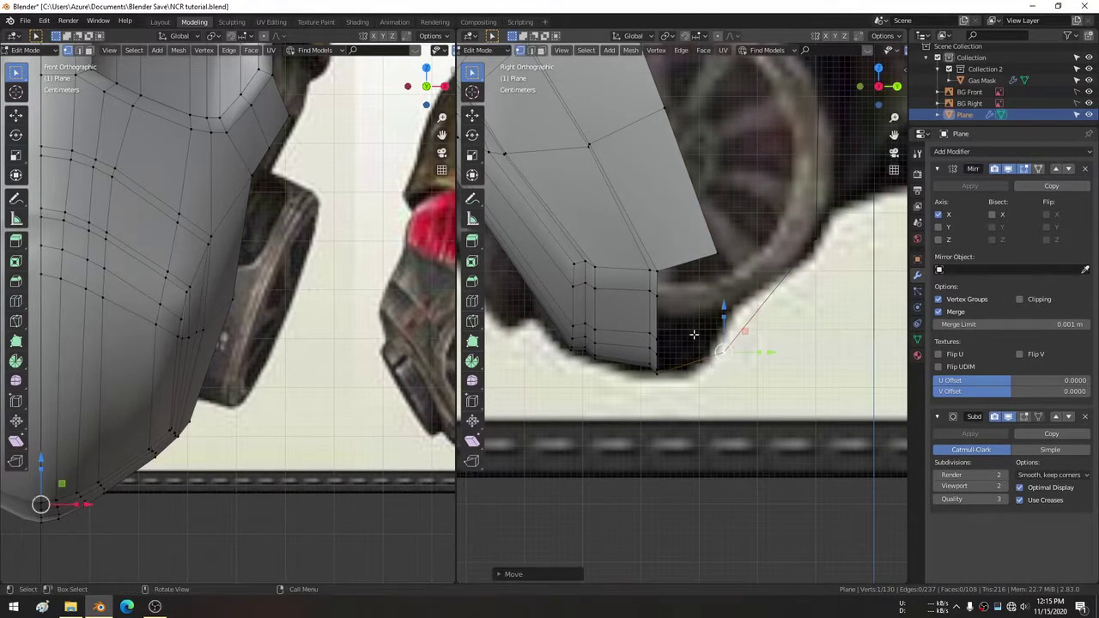
Frame the mask's lower edge in the front view and turn on X-ray.
{"action": "key", "text": "KP_Decimal"}
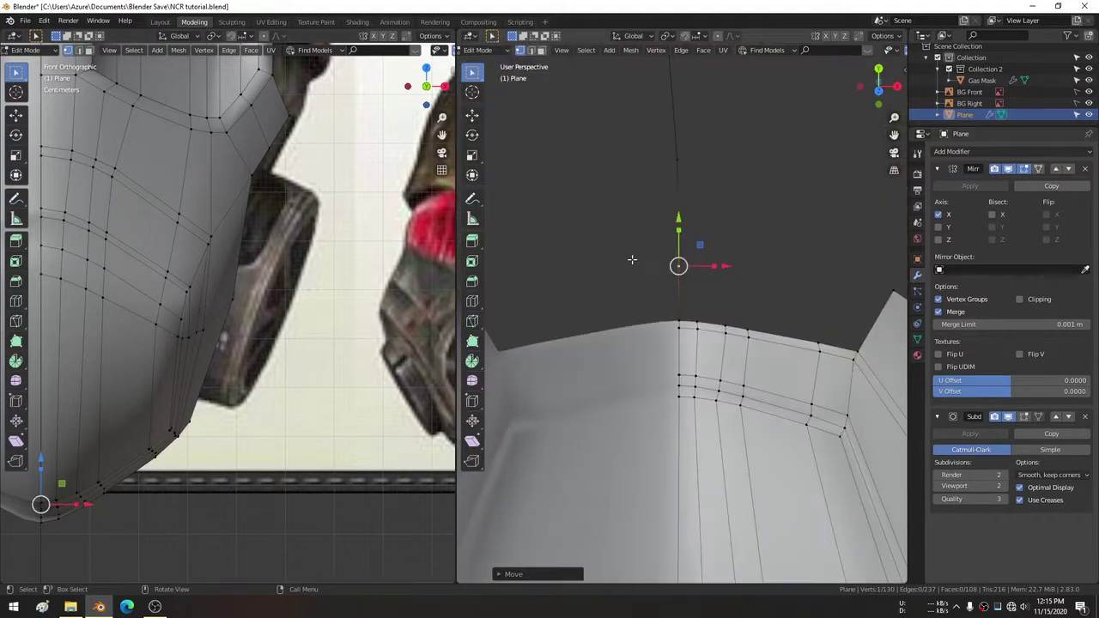
{"action": "mouse_move", "coordinate": [692, 309]}
{"action": "middle_mouse_down", "text": "shift"}
{"action": "mouse_move", "coordinate": [653, 234]}
{"action": "mouse_move", "coordinate": [666, 207]}
{"action": "middle_mouse_up", "text": "shift"}
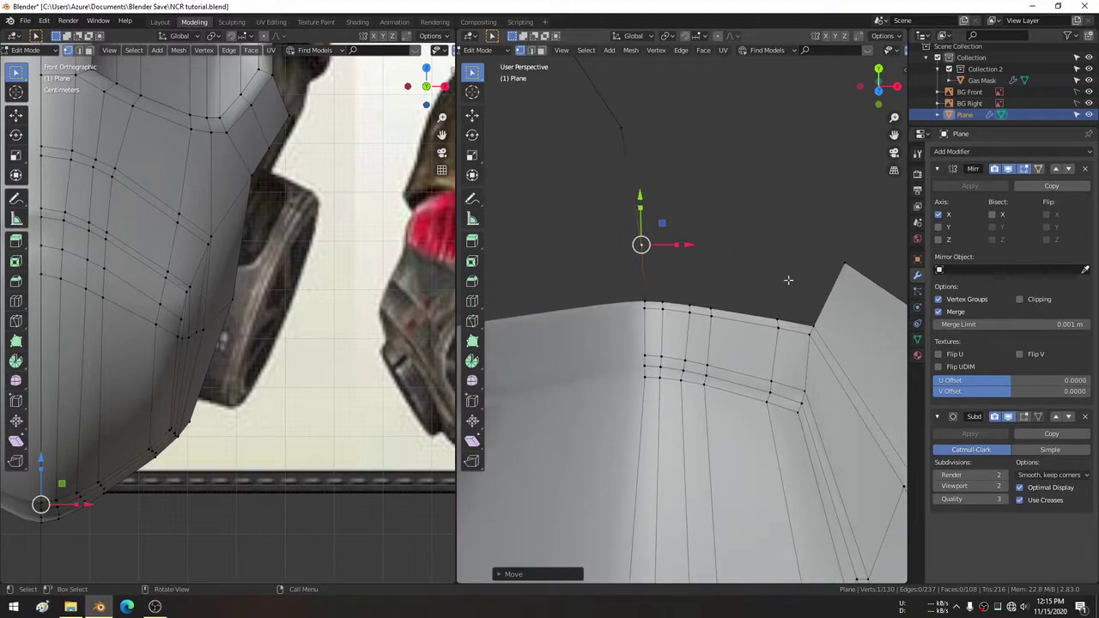
{"action": "middle_click_drag", "start_coordinate": [181, 339], "coordinate": [390, 129], "text": "shift"}
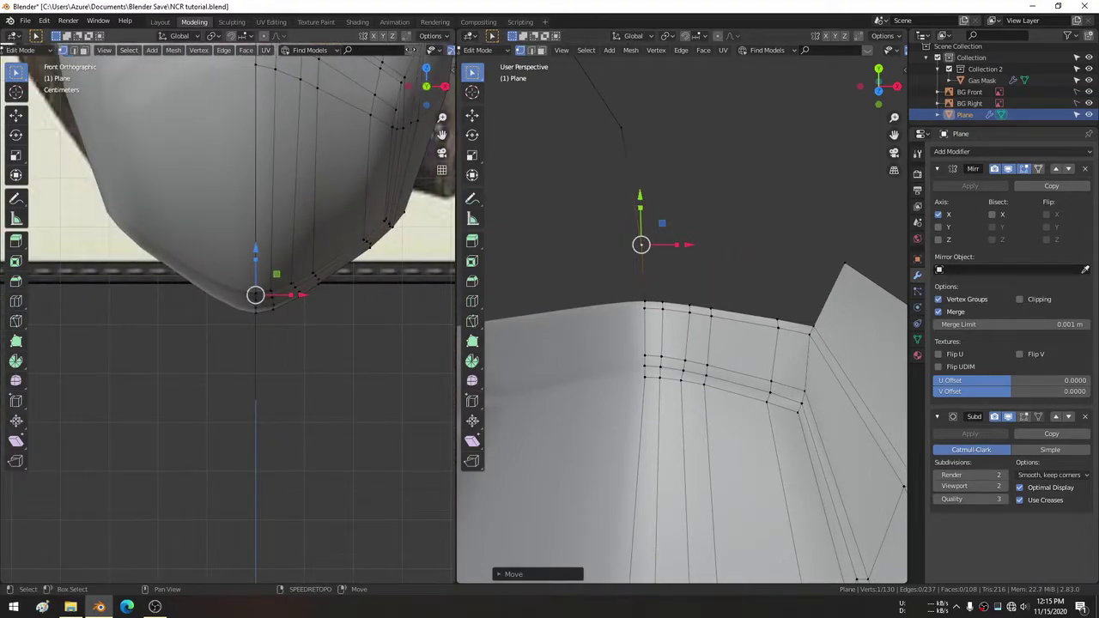
{"action": "middle_click_drag", "start_coordinate": [410, 49], "coordinate": [304, 47]}
{"action": "left_click", "coordinate": [388, 52]}
{"action": "scroll", "coordinate": [249, 309], "scroll_direction": "up", "scroll_amount": 3}
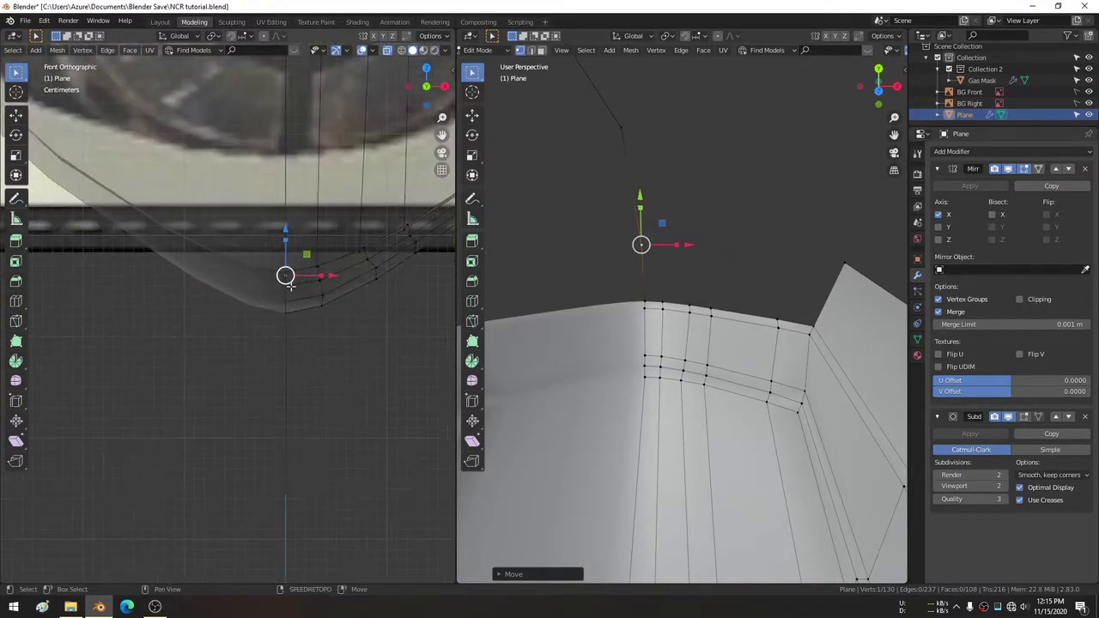
Extrude a chain of four vertices along the faceplate edge toward the side flap.
{"action": "key", "text": "e"}
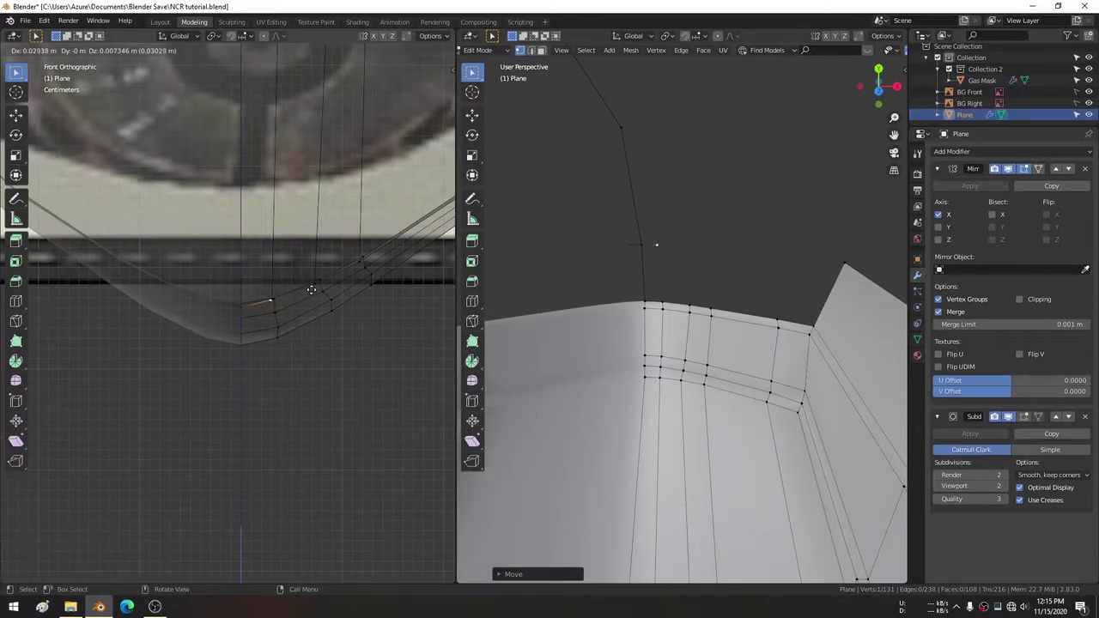
{"action": "left_click", "coordinate": [309, 287]}
{"action": "key", "text": "e"}
{"action": "left_click", "coordinate": [360, 272]}
{"action": "key", "text": "e"}
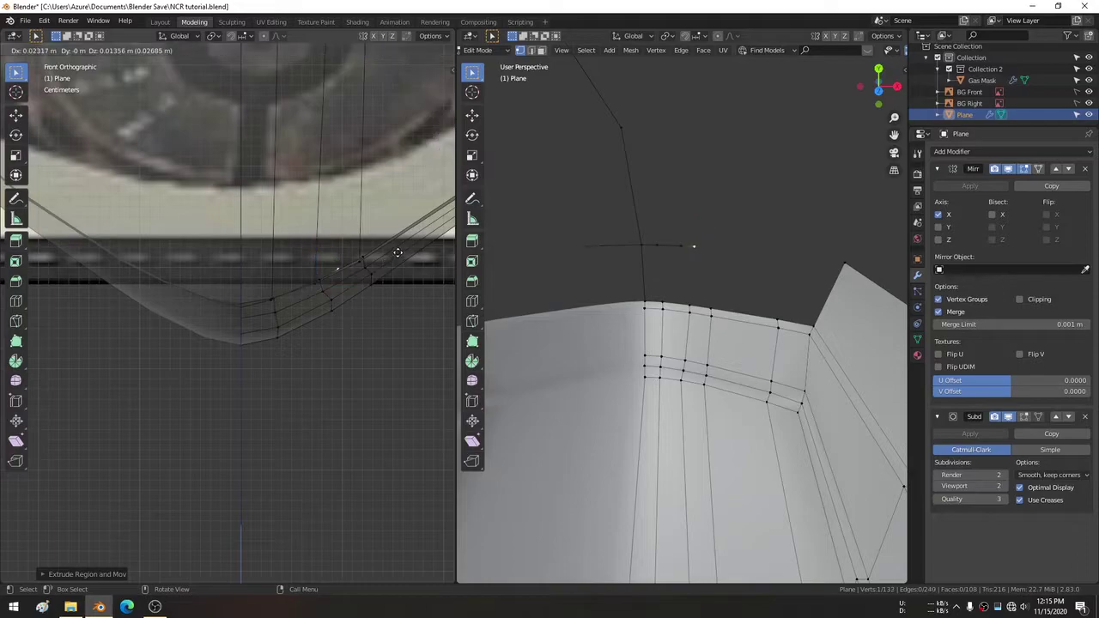
{"action": "left_click", "coordinate": [421, 246]}
{"action": "middle_click_drag", "start_coordinate": [421, 246], "coordinate": [198, 323], "text": "shift"}
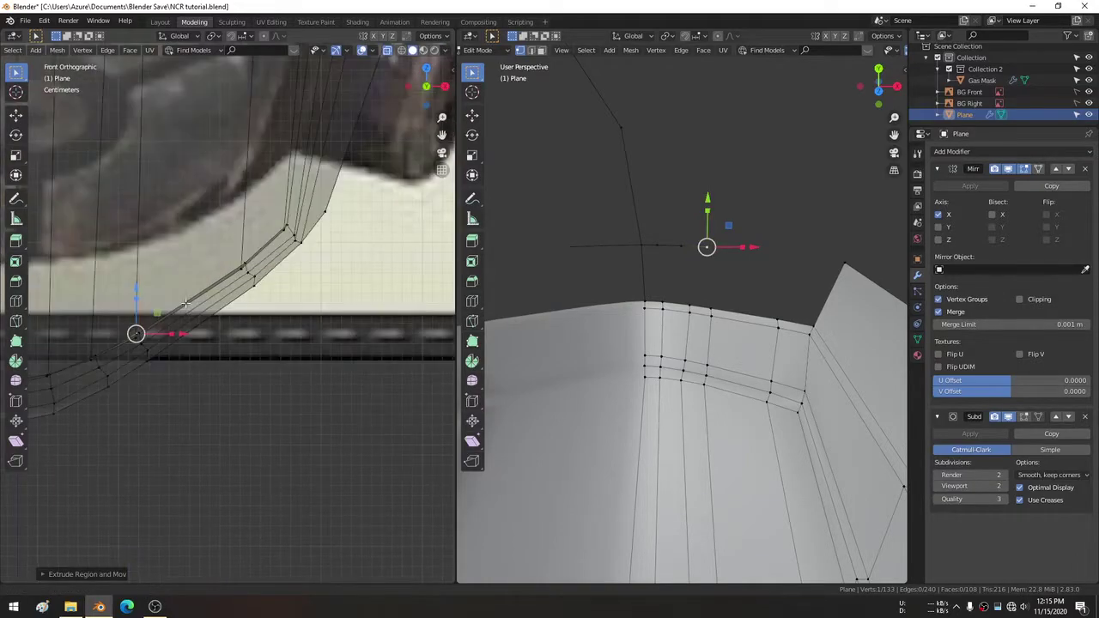
{"action": "key", "text": "e"}
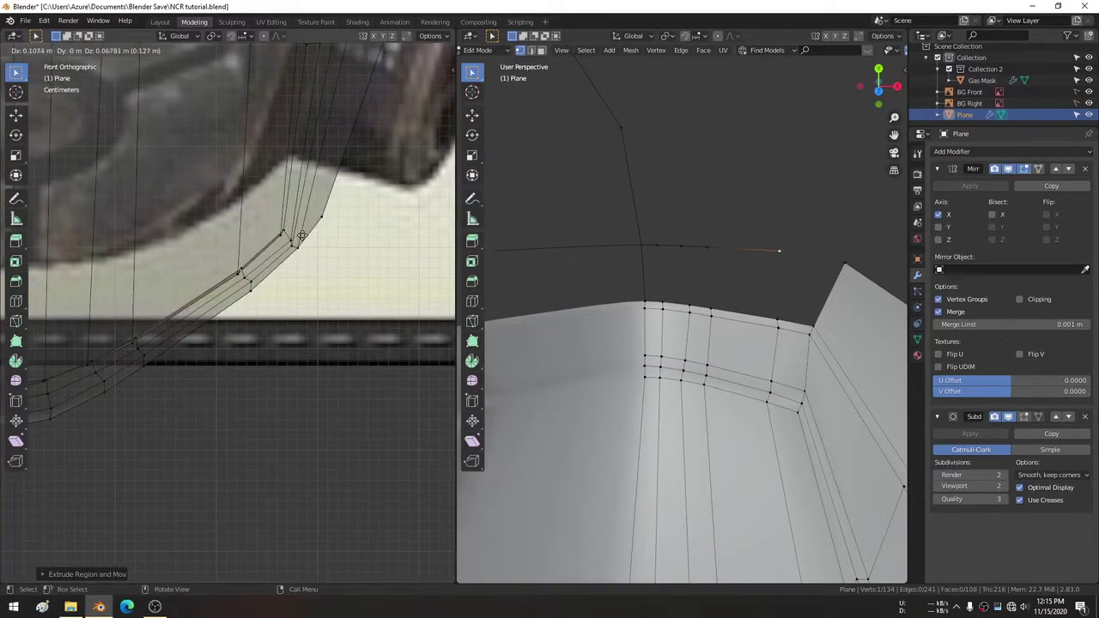
{"action": "left_click", "coordinate": [302, 235]}
{"action": "key", "text": "e"}
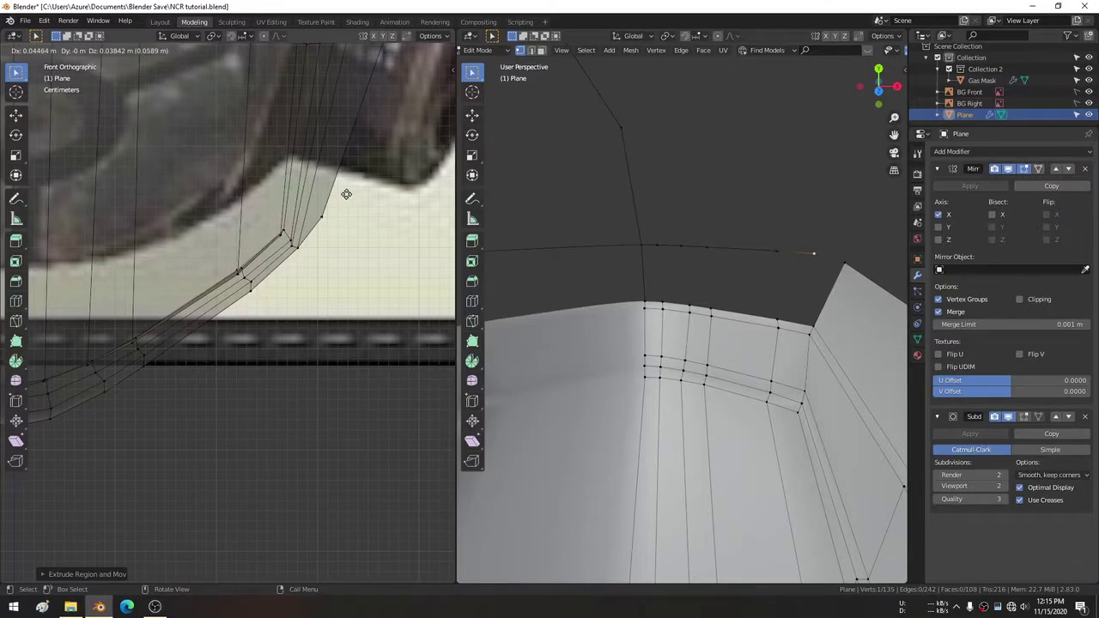
{"action": "right_click", "coordinate": [348, 189]}
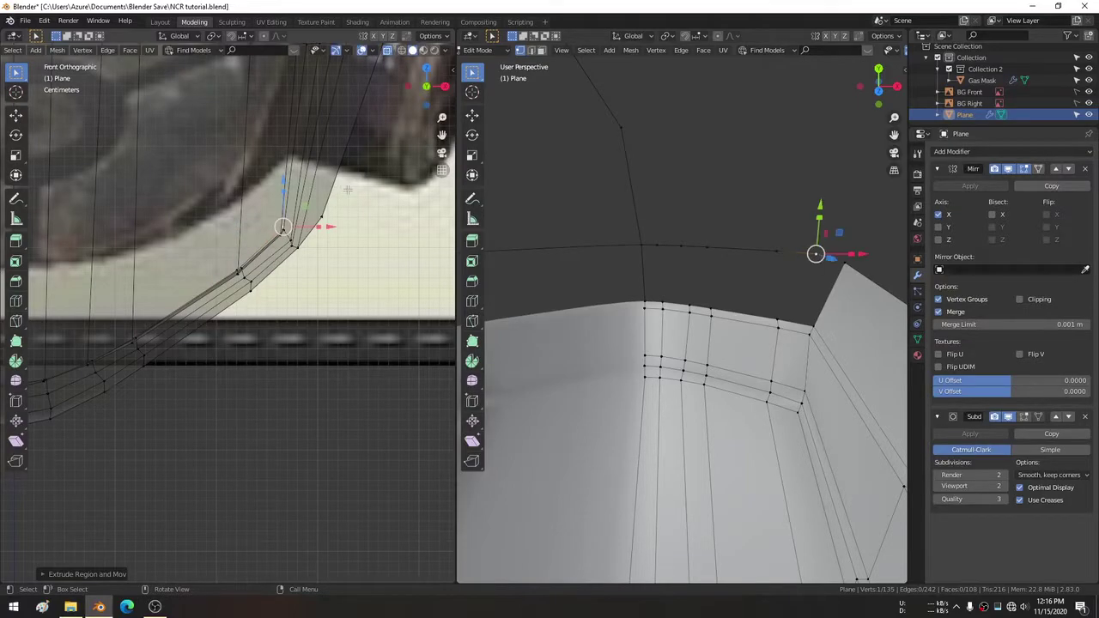
Merge the chain's end vertex with the flap tip At Center, then brush-select the chain and rim vertices.
{"action": "middle_click_drag", "start_coordinate": [734, 268], "coordinate": [770, 241]}
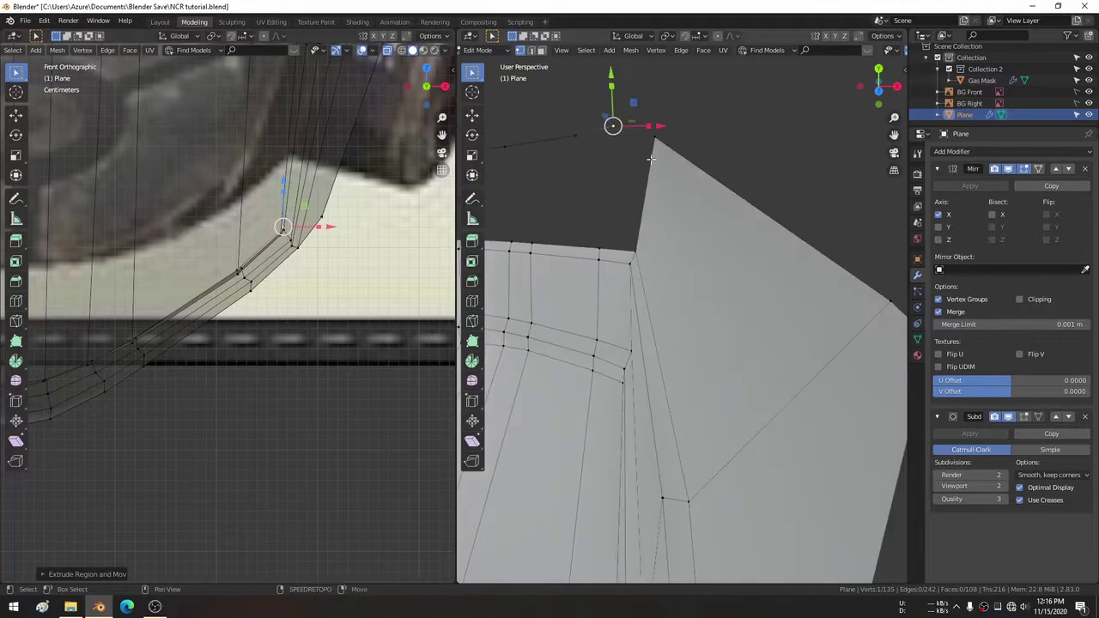
{"action": "left_click", "coordinate": [796, 257]}
{"action": "left_click", "coordinate": [753, 240], "text": "shift"}
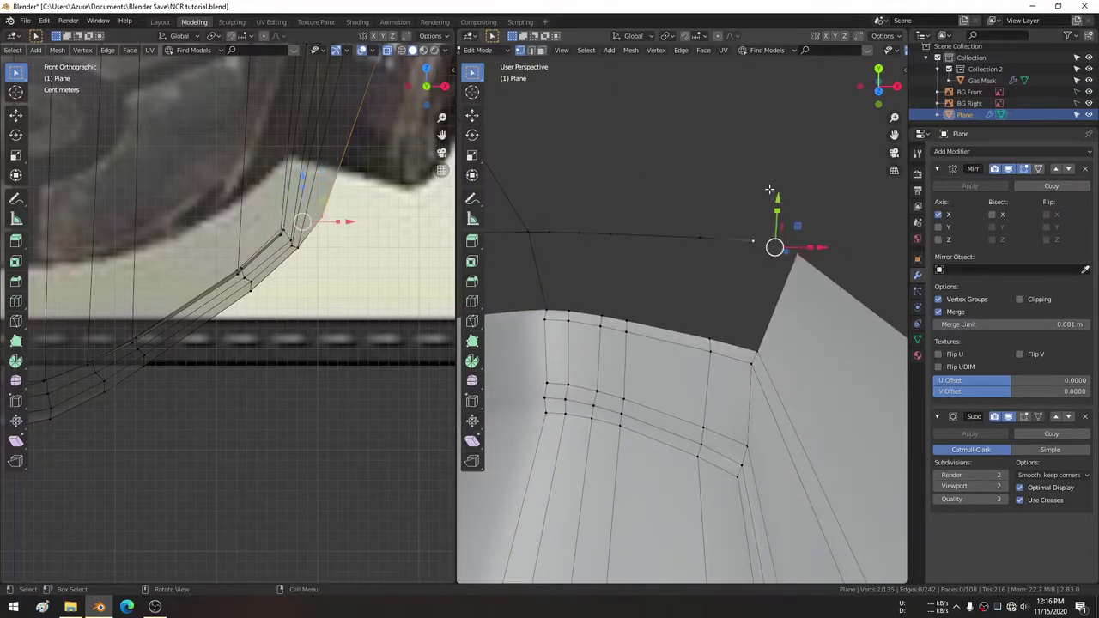
{"action": "key", "text": "m"}
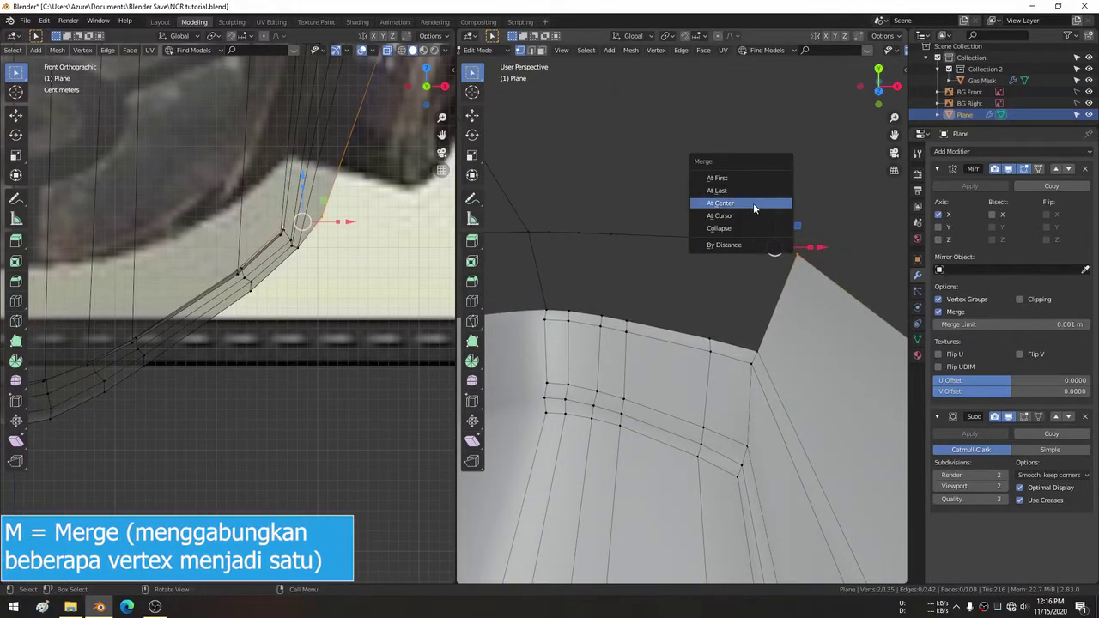
{"action": "left_click", "coordinate": [753, 203]}
{"action": "middle_click_drag", "start_coordinate": [751, 215], "coordinate": [636, 172]}
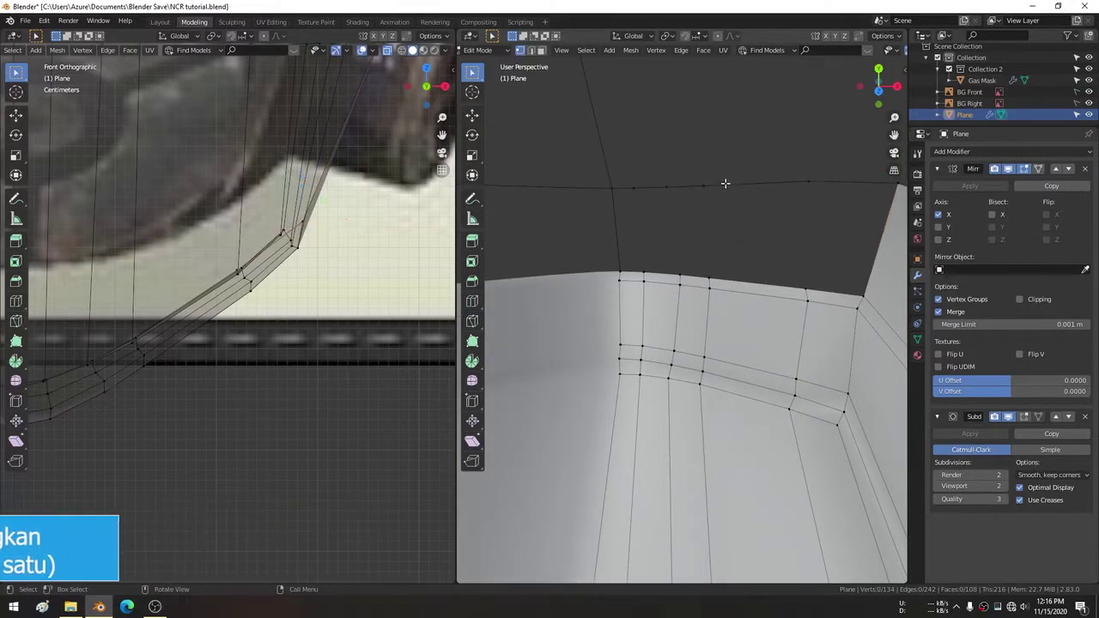
{"action": "key", "text": "c"}
{"action": "mouse_move", "coordinate": [584, 176]}
{"action": "left_mouse_down"}
{"action": "mouse_move", "coordinate": [638, 258]}
{"action": "mouse_move", "coordinate": [698, 265]}
{"action": "mouse_move", "coordinate": [815, 177]}
{"action": "left_mouse_up"}
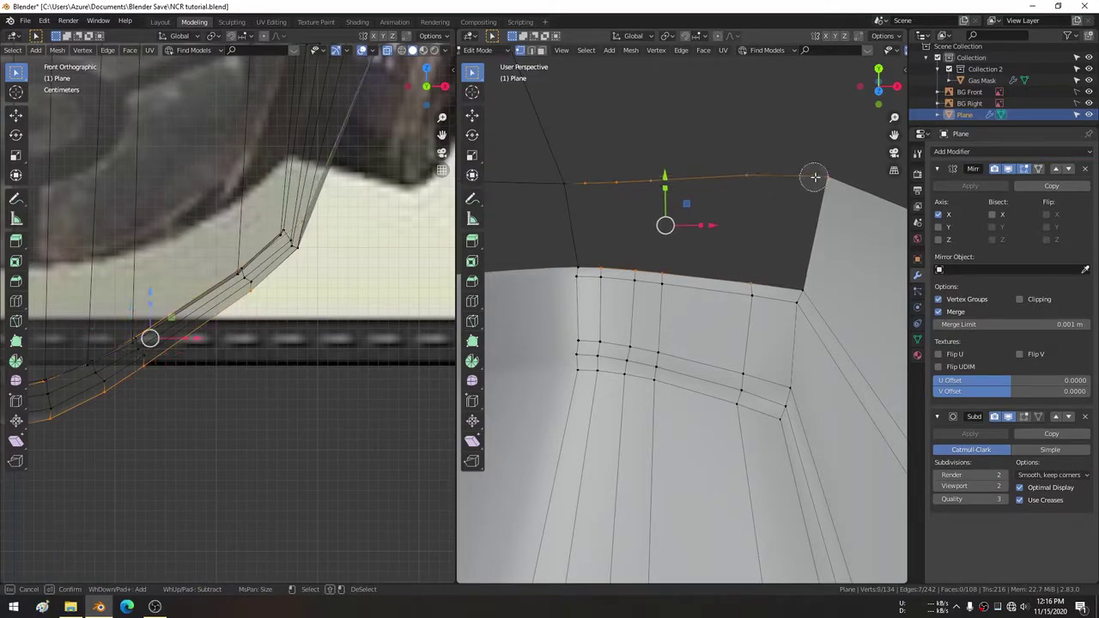
Bridge the new edge chain to the faceplate rim with faces in two passes.
{"action": "right_click", "coordinate": [754, 156]}
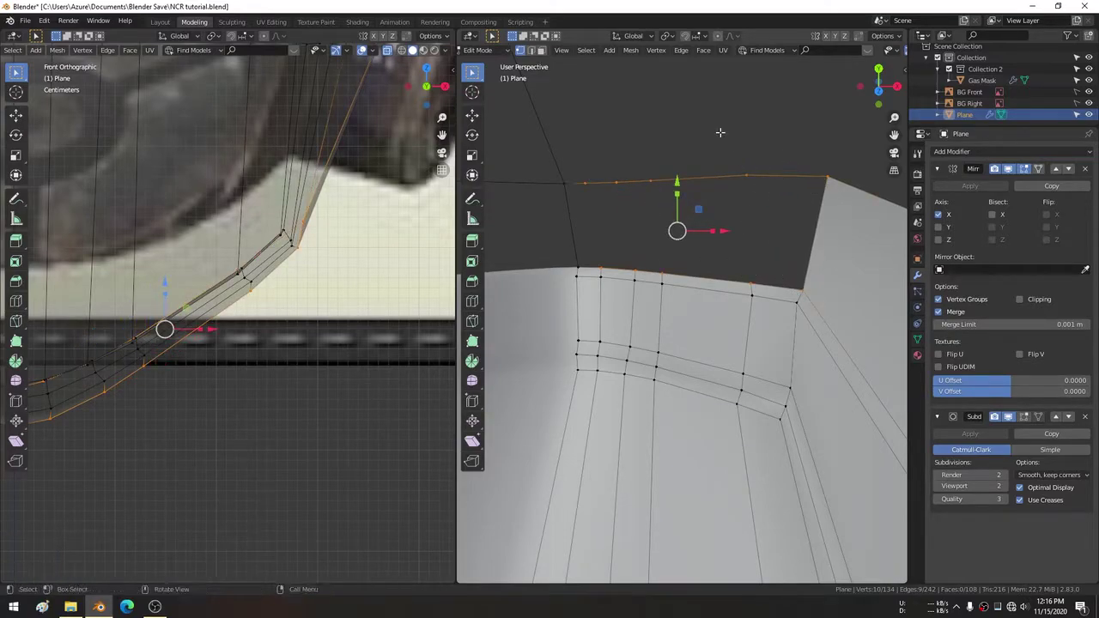
{"action": "right_click", "coordinate": [716, 128]}
{"action": "left_click", "coordinate": [755, 121]}
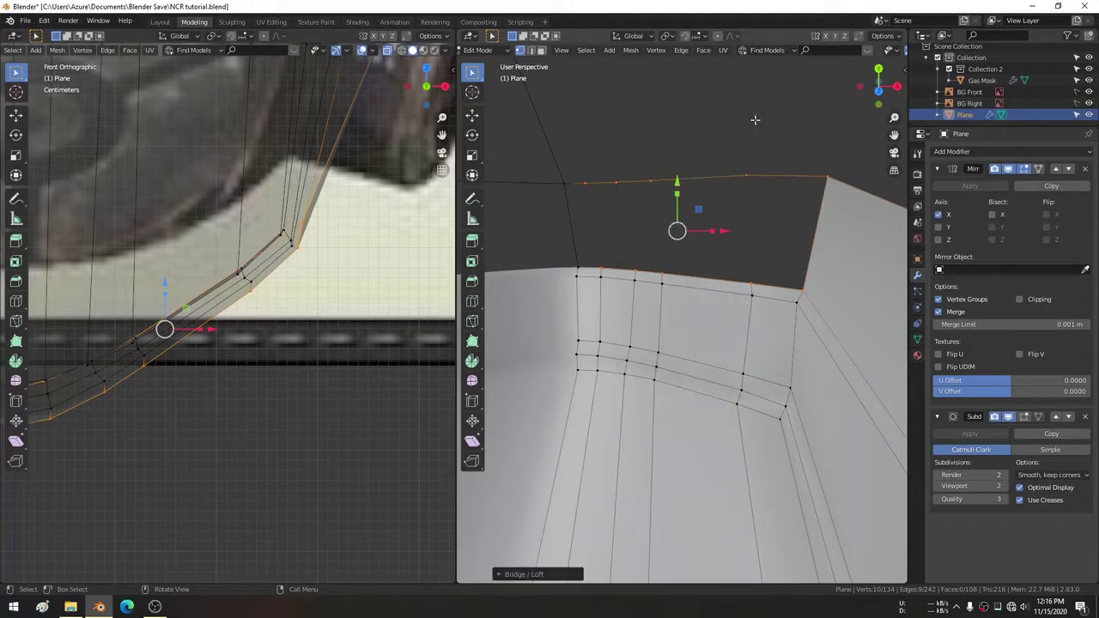
{"action": "left_click", "coordinate": [825, 177], "text": "shift"}
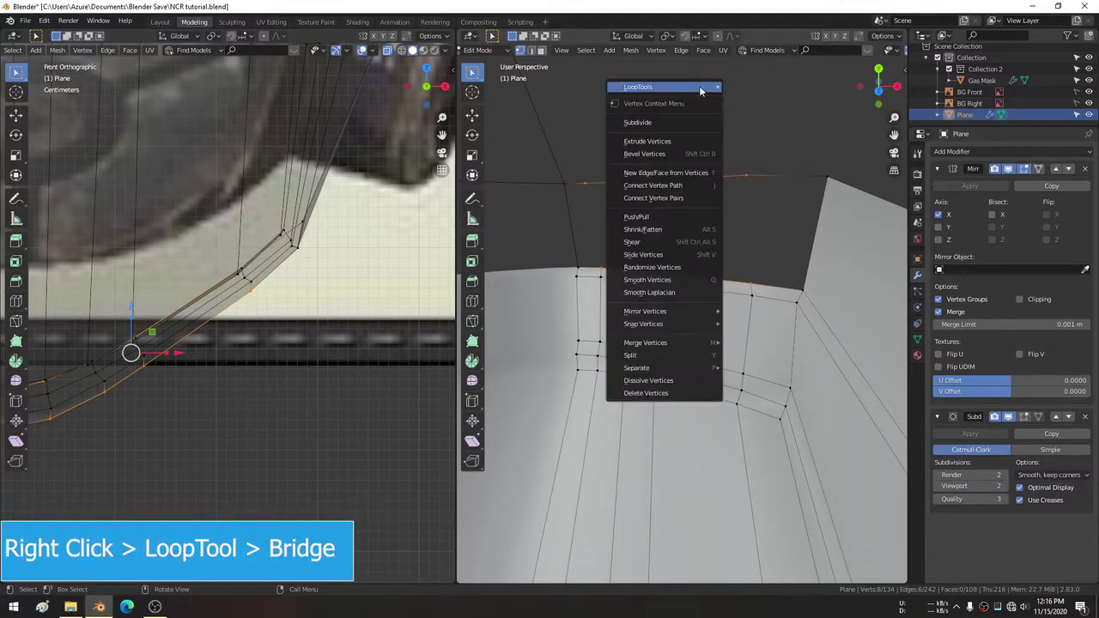
{"action": "right_click", "coordinate": [704, 89]}
{"action": "left_click", "coordinate": [774, 87]}
Fill the top-right hole with a four-sided face and select the edge beside the left dark strip.
{"action": "left_click", "coordinate": [747, 175]}
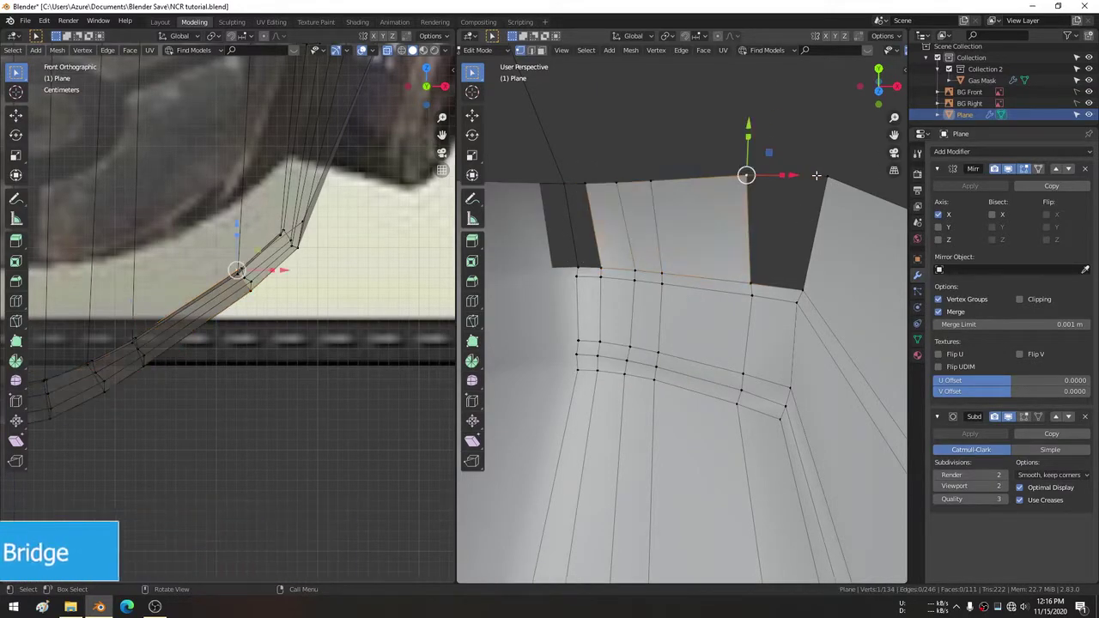
{"action": "left_click", "coordinate": [827, 177], "text": "shift"}
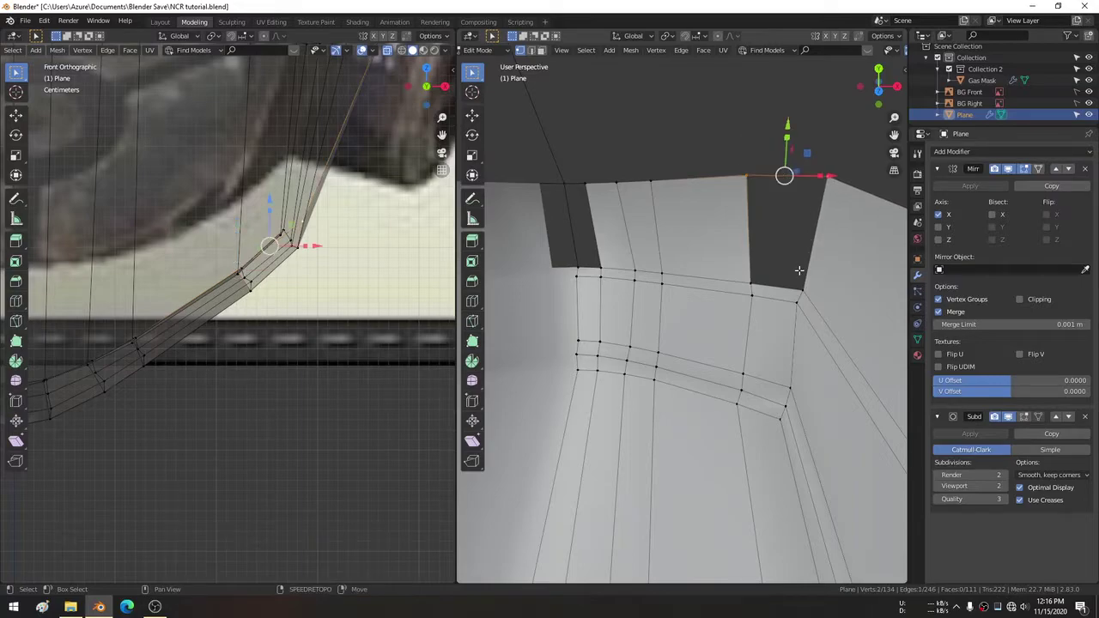
{"action": "left_click", "coordinate": [798, 293], "text": "shift"}
{"action": "left_click", "coordinate": [752, 293], "text": "shift"}
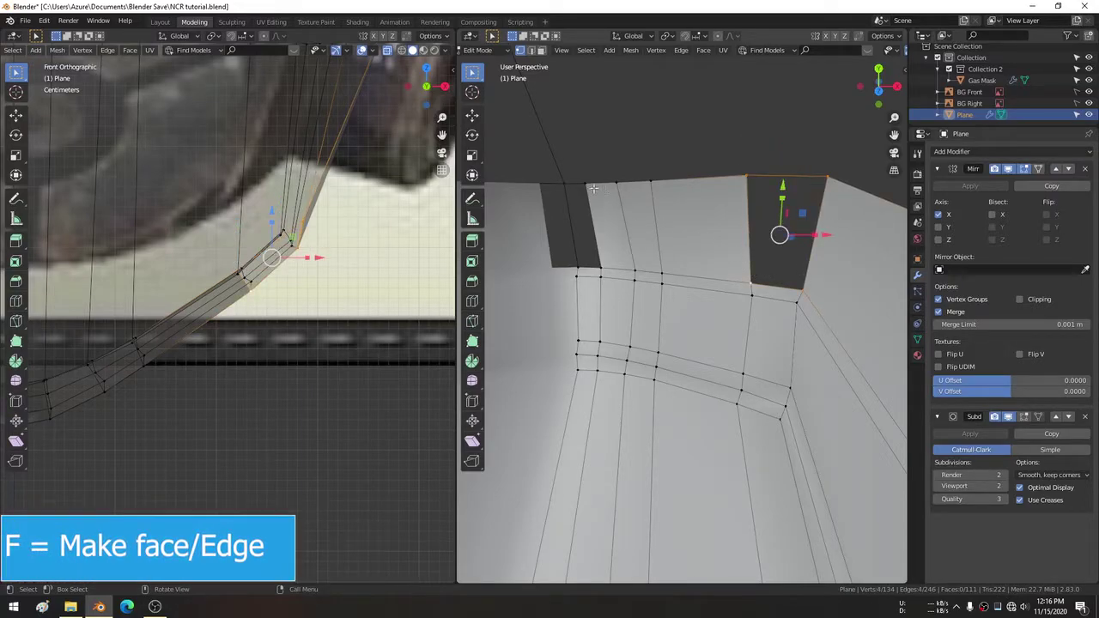
{"action": "left_click", "coordinate": [582, 182]}
{"action": "key", "text": "ctrl+z"}
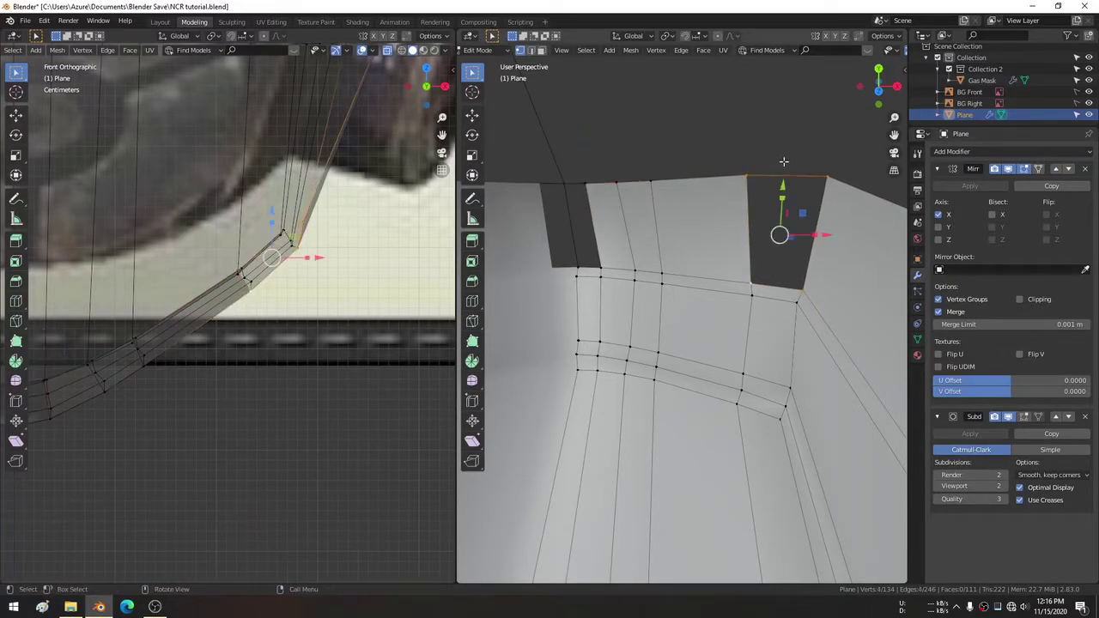
{"action": "key", "text": "f"}
{"action": "left_click", "coordinate": [581, 182]}
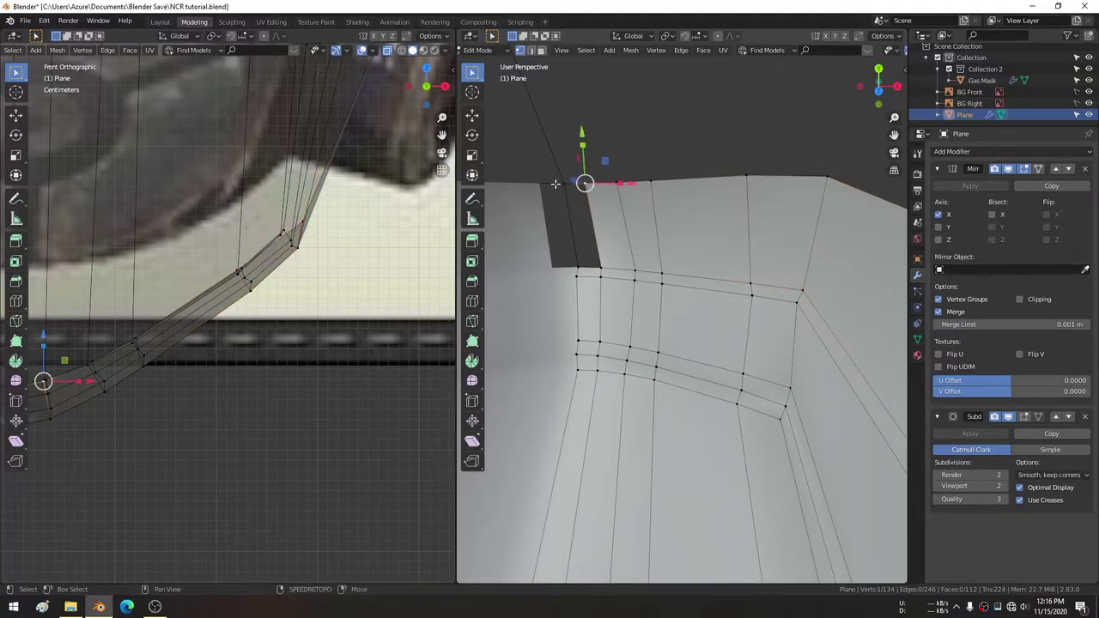
{"action": "left_click", "coordinate": [576, 266], "text": "shift"}
Fill the left dark hole with a face.
{"action": "key", "text": "g"}
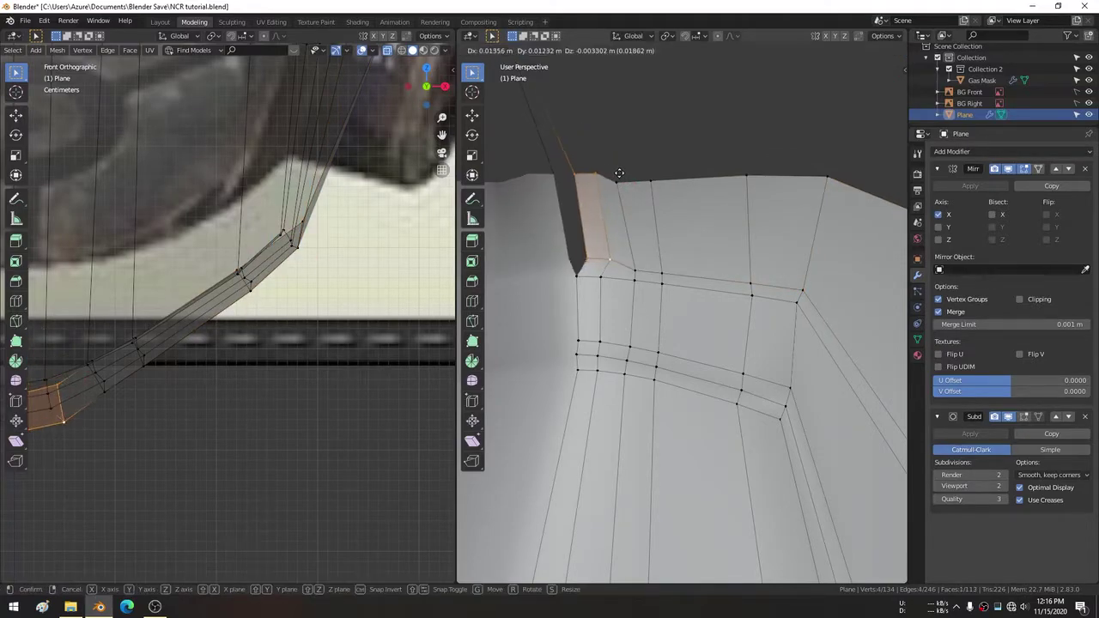
{"action": "key", "text": "Escape"}
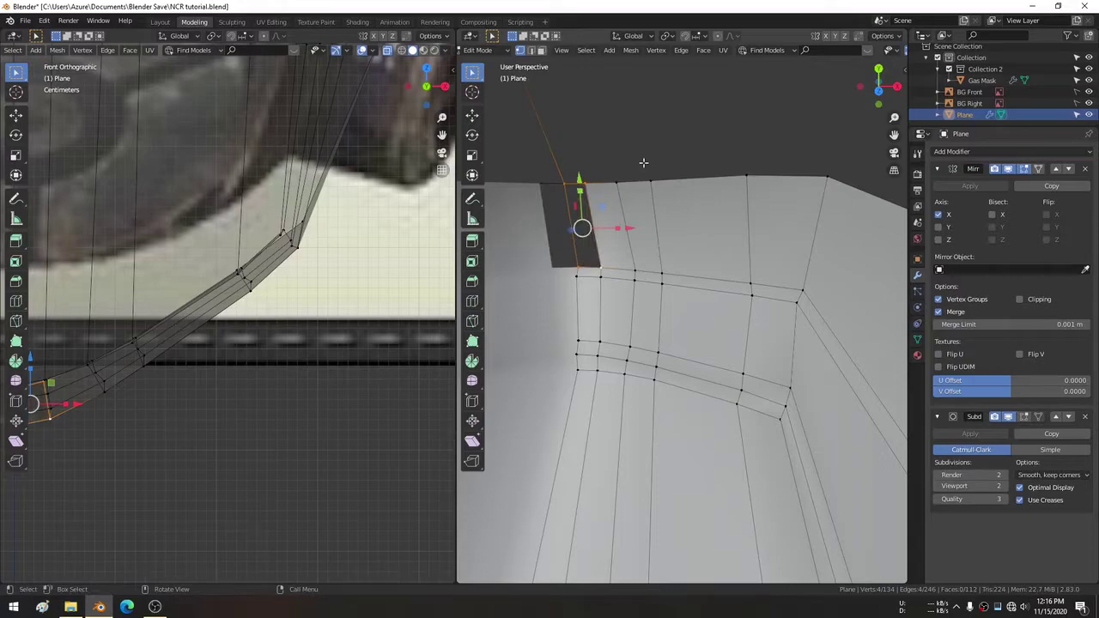
{"action": "key", "text": "f"}
{"action": "mouse_move", "coordinate": [636, 178]}
{"action": "middle_mouse_down"}
{"action": "mouse_move", "coordinate": [756, 174]}
{"action": "mouse_move", "coordinate": [701, 111]}
{"action": "middle_mouse_up"}
Straighten one vertex column into a vertical line by scaling it to 0 on X.
{"action": "left_click", "coordinate": [702, 139]}
{"action": "key", "text": "c"}
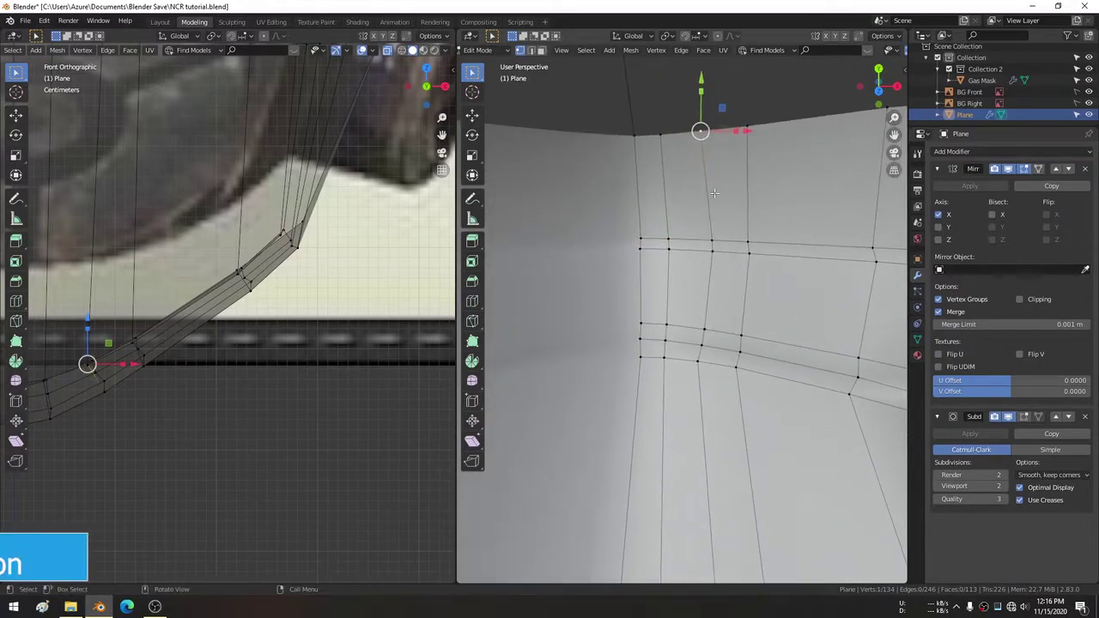
{"action": "left_click_drag", "start_coordinate": [700, 360], "coordinate": [718, 241]}
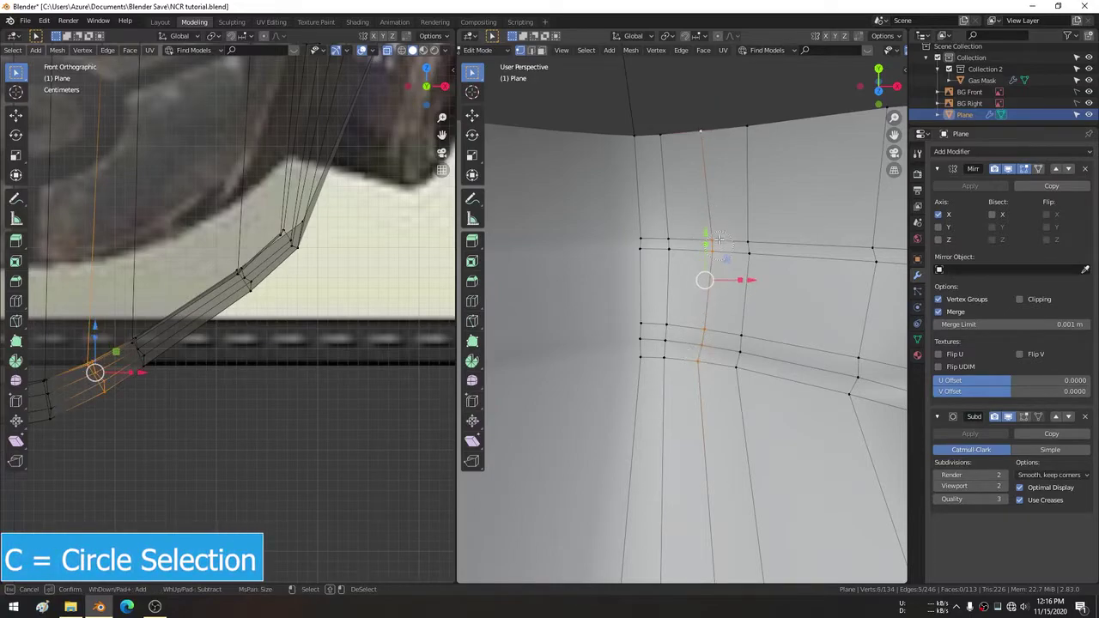
{"action": "key", "text": "Escape"}
{"action": "key", "text": "s"}
{"action": "key", "text": "x"}
{"action": "key", "text": "0"}
{"action": "key", "text": "Return"}
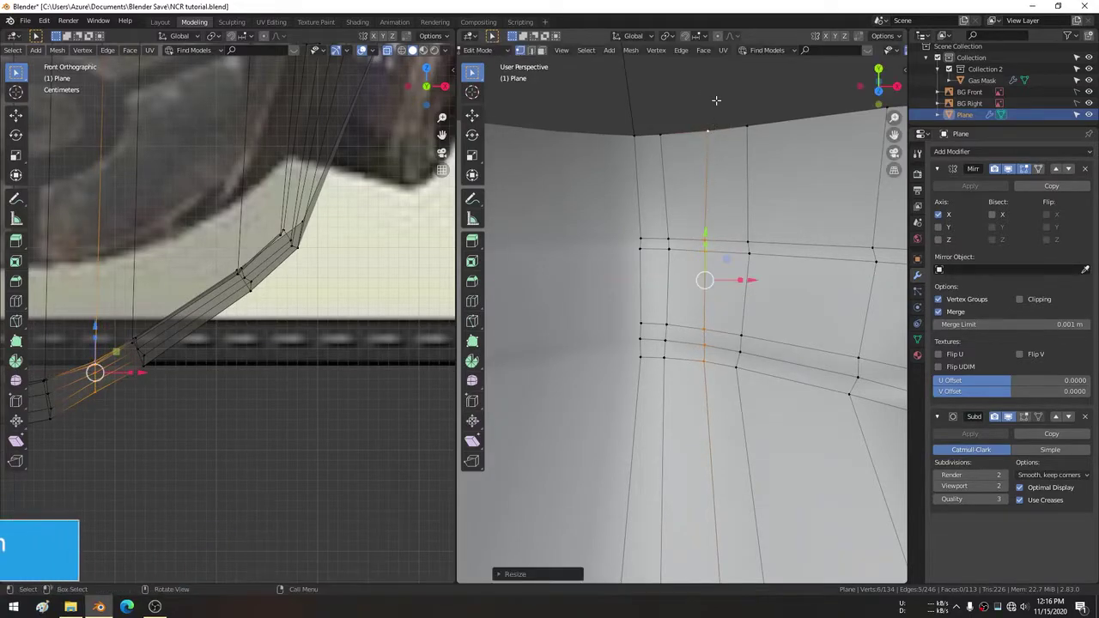
Straighten the left-hand vertex column by scaling it to 0 on X.
{"action": "key", "text": "c"}
{"action": "mouse_move", "coordinate": [666, 150]}
{"action": "left_mouse_down"}
{"action": "mouse_move", "coordinate": [659, 356]}
{"action": "mouse_move", "coordinate": [706, 137]}
{"action": "left_mouse_up"}
{"action": "key", "text": "Escape"}
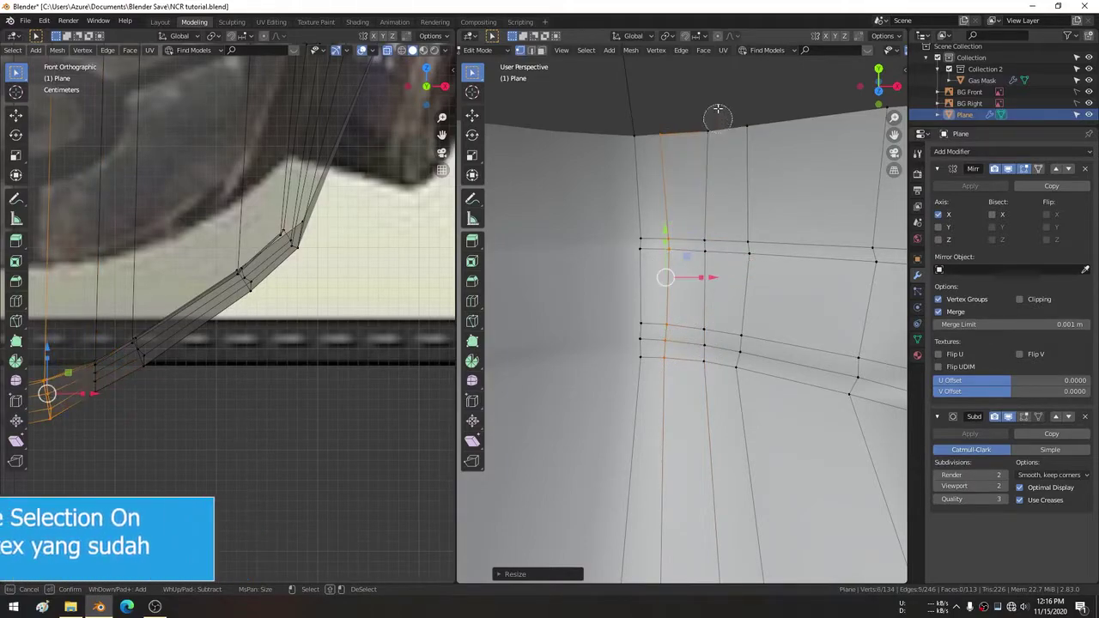
{"action": "key", "text": "s"}
{"action": "key", "text": "x"}
{"action": "key", "text": "0"}
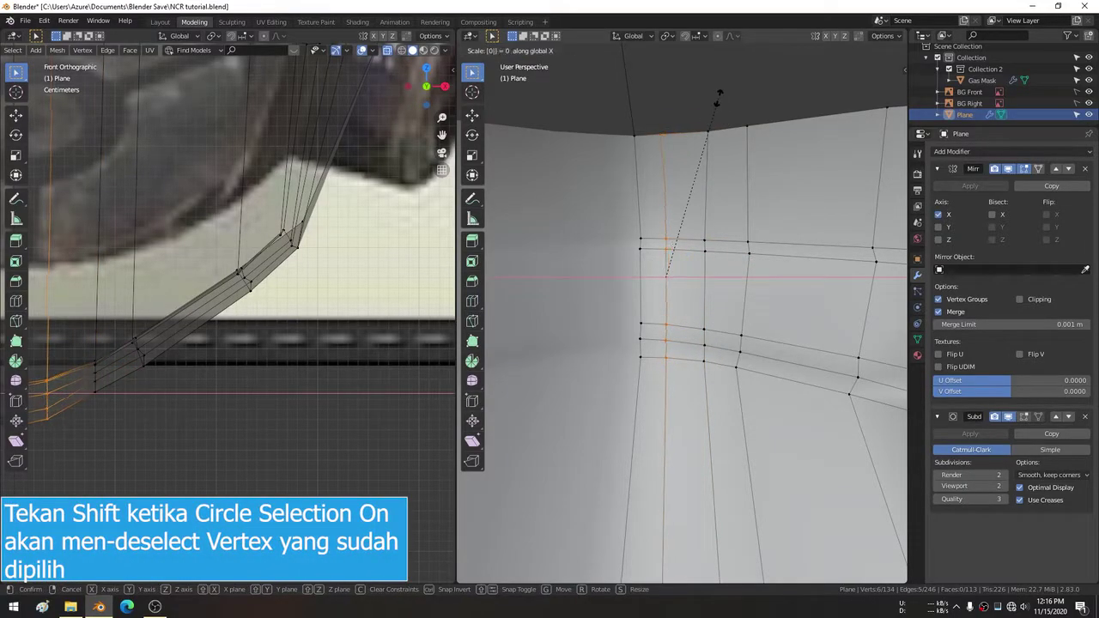
{"action": "key", "text": "Return"}
Brush-select the middle vertex column and orbit to view the top edge.
{"action": "middle_click_drag", "start_coordinate": [717, 98], "coordinate": [686, 95]}
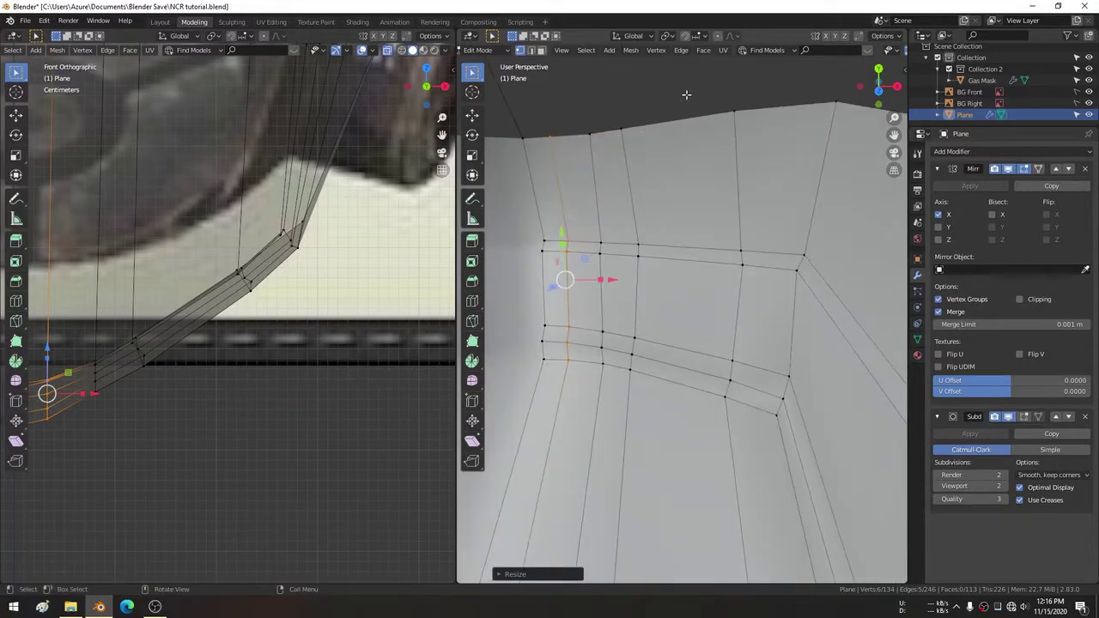
{"action": "key", "text": "c"}
{"action": "left_click_drag", "start_coordinate": [622, 130], "coordinate": [641, 367]}
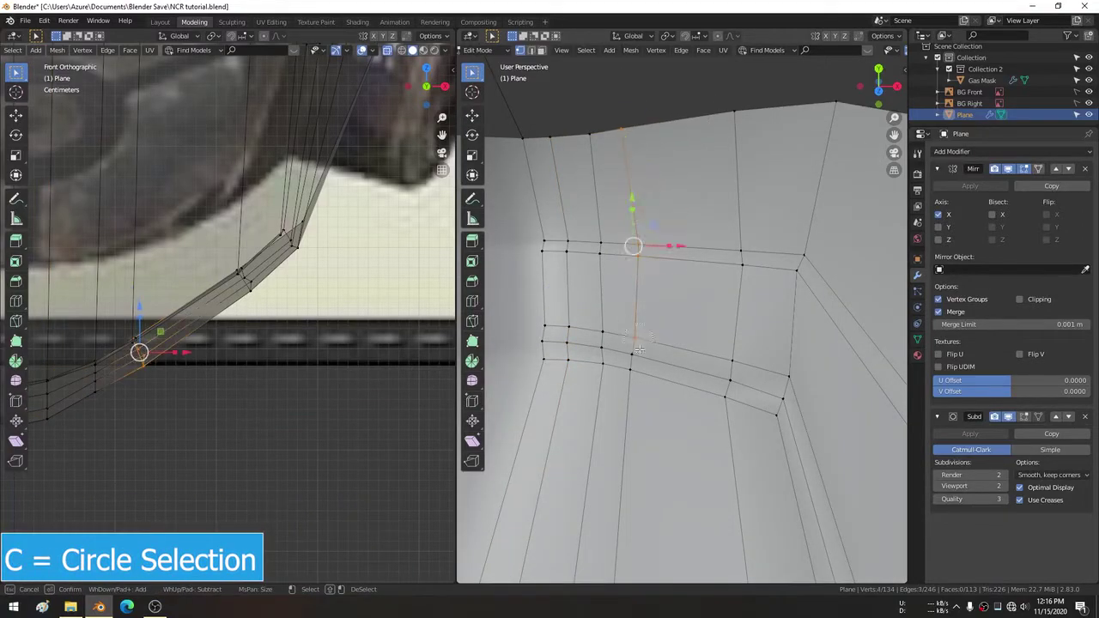
{"action": "right_click", "coordinate": [640, 366]}
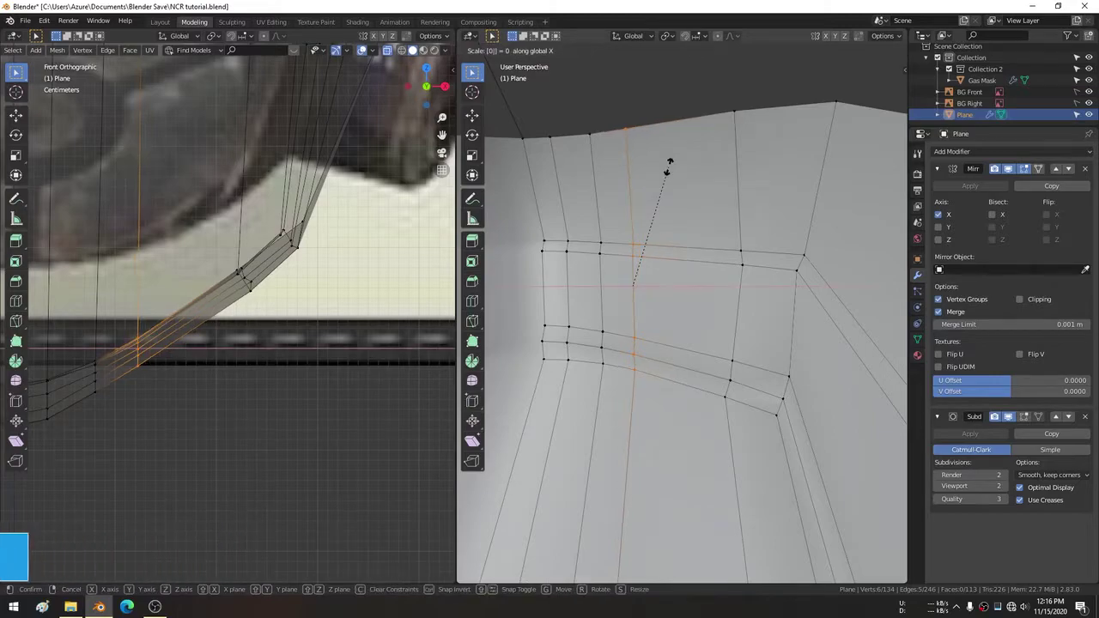
{"action": "middle_click_drag", "start_coordinate": [660, 293], "coordinate": [642, 569]}
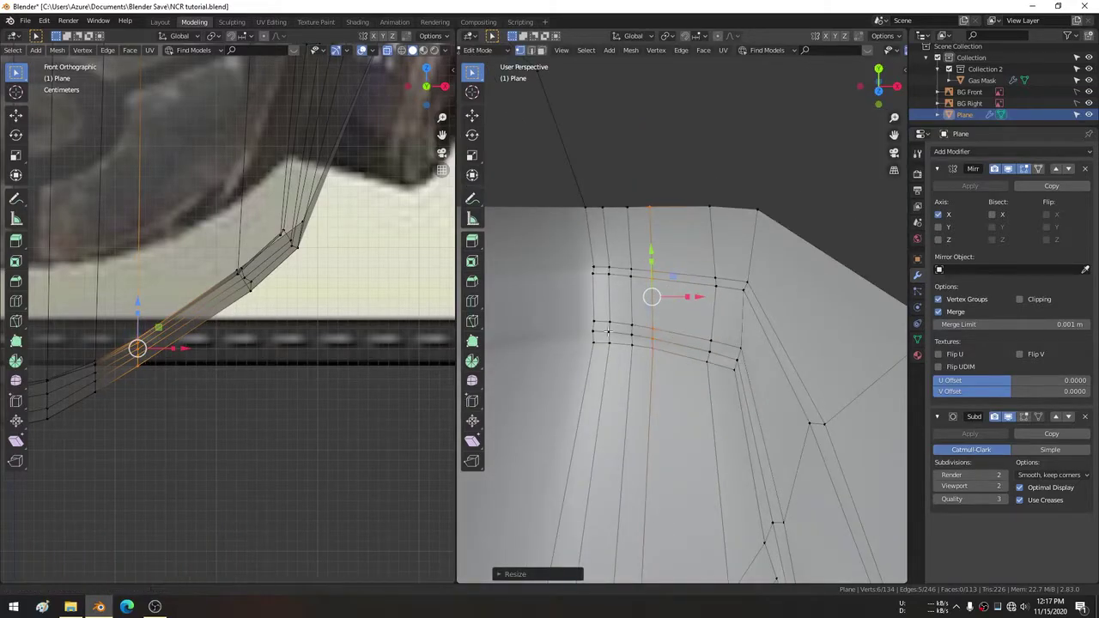
{"action": "mouse_move", "coordinate": [608, 332]}
{"action": "middle_mouse_down"}
{"action": "mouse_move", "coordinate": [633, 192]}
{"action": "mouse_move", "coordinate": [609, 105]}
{"action": "mouse_move", "coordinate": [712, 125]}
{"action": "middle_mouse_up"}
Reselect another vertex column and flatten it to zero width on X.
{"action": "left_click", "coordinate": [621, 114]}
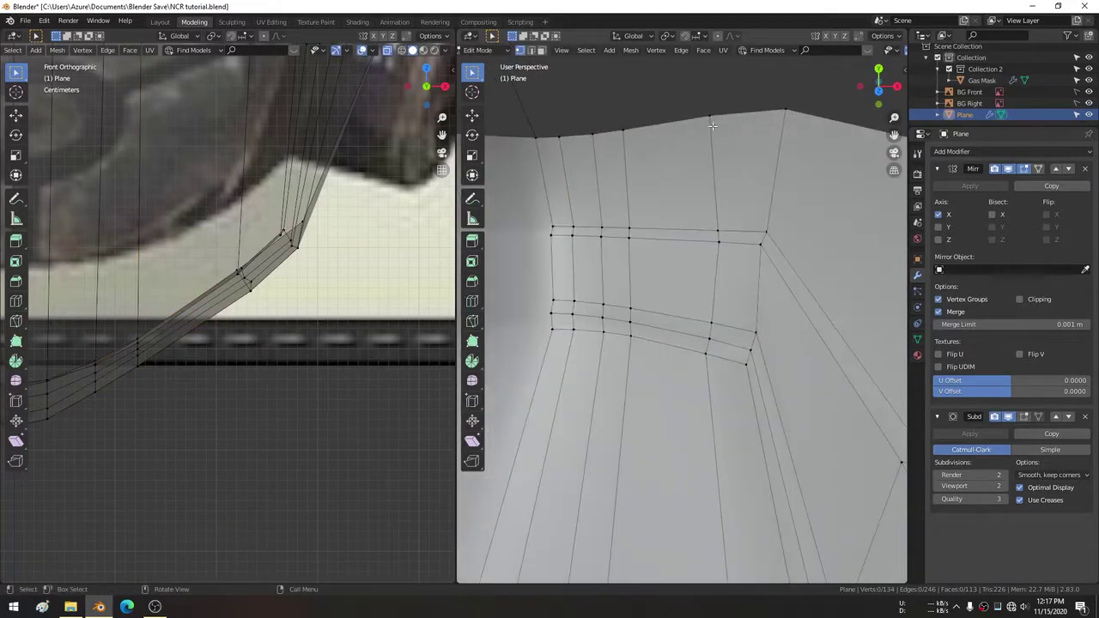
{"action": "key", "text": "c"}
{"action": "left_click_drag", "start_coordinate": [711, 117], "coordinate": [709, 352]}
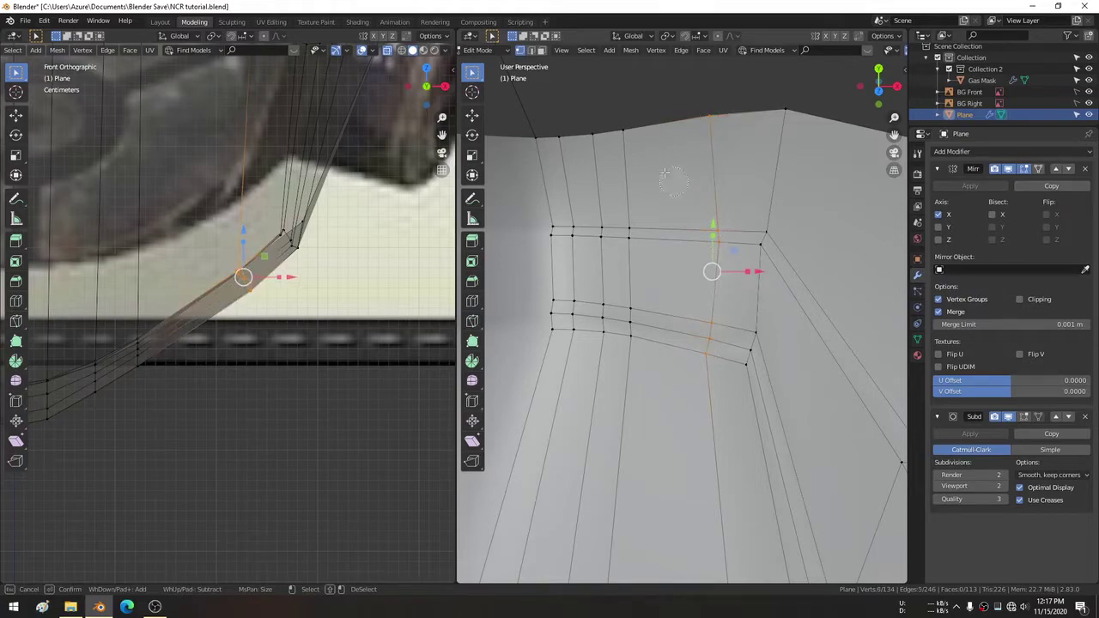
{"action": "key", "text": "Escape"}
{"action": "key", "text": "s"}
{"action": "key", "text": "x"}
{"action": "key", "text": "0"}
{"action": "key", "text": "Return"}
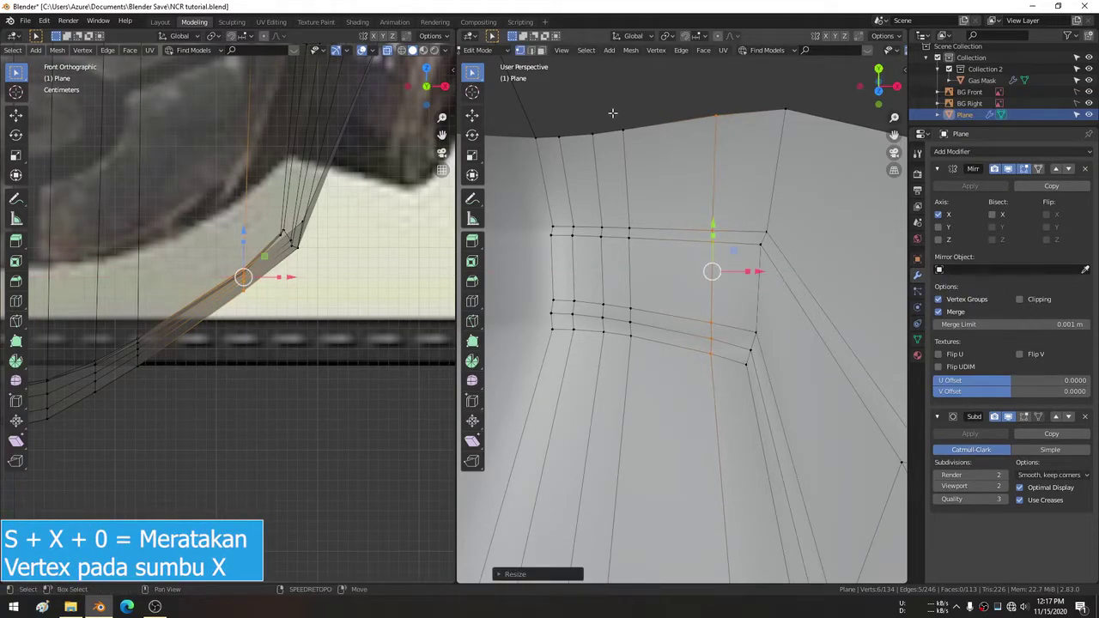
Level the top-edge vertices flat by scaling them to 0 on Y.
{"action": "middle_click_drag", "start_coordinate": [612, 112], "coordinate": [601, 163]}
{"action": "key", "text": "alt+a"}
{"action": "key", "text": "c"}
{"action": "left_click_drag", "start_coordinate": [596, 164], "coordinate": [879, 146]}
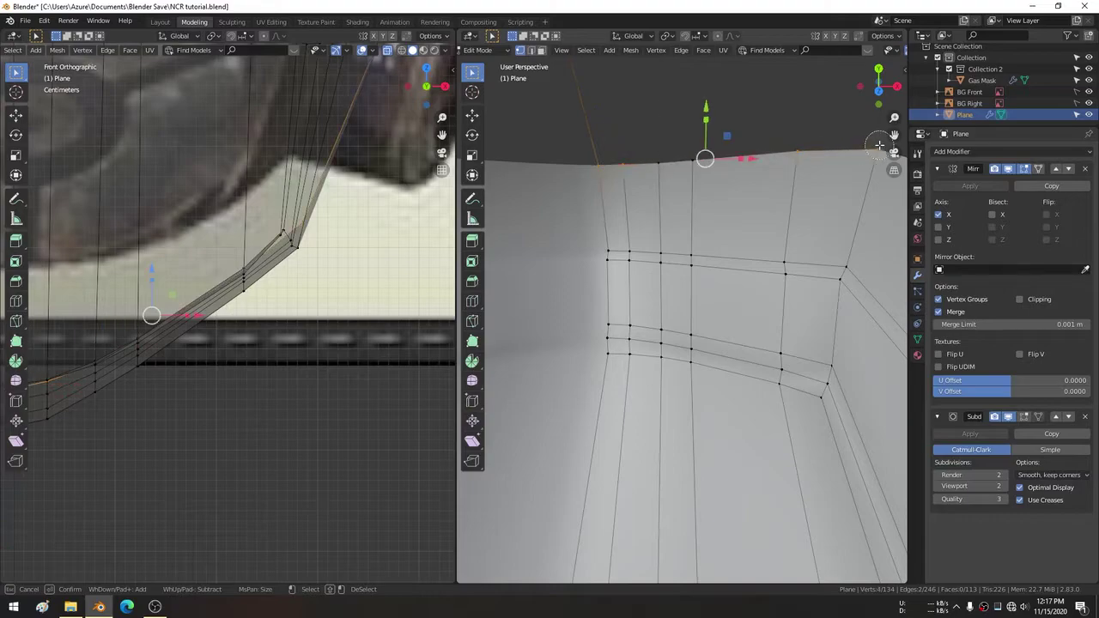
{"action": "key", "text": "Escape"}
{"action": "key", "text": "s"}
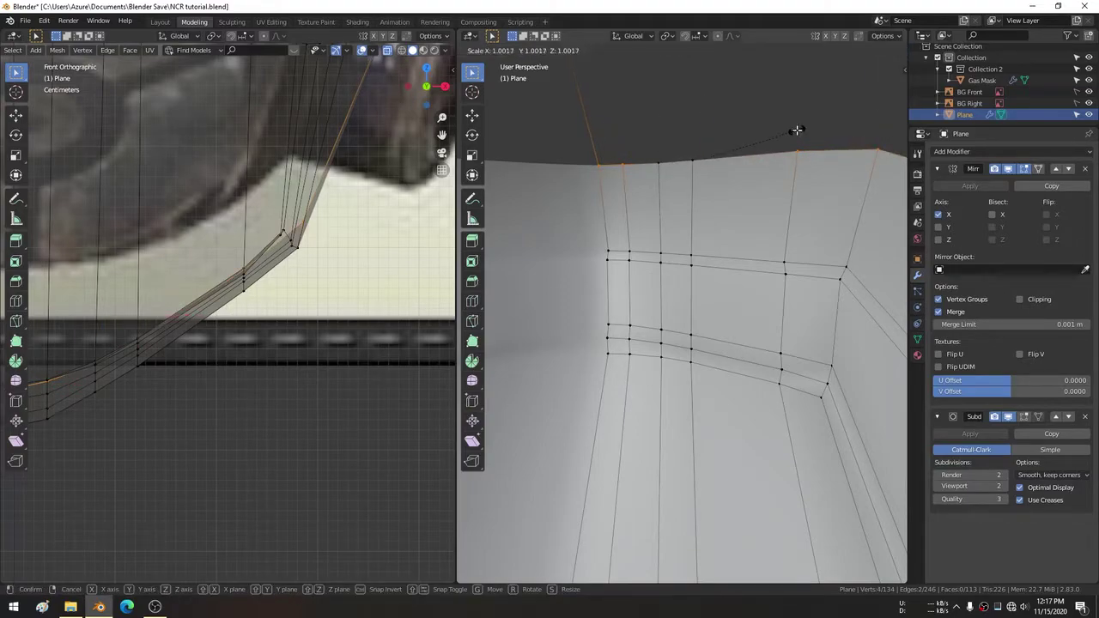
{"action": "right_click", "coordinate": [797, 130]}
{"action": "left_click", "coordinate": [658, 162], "text": "shift"}
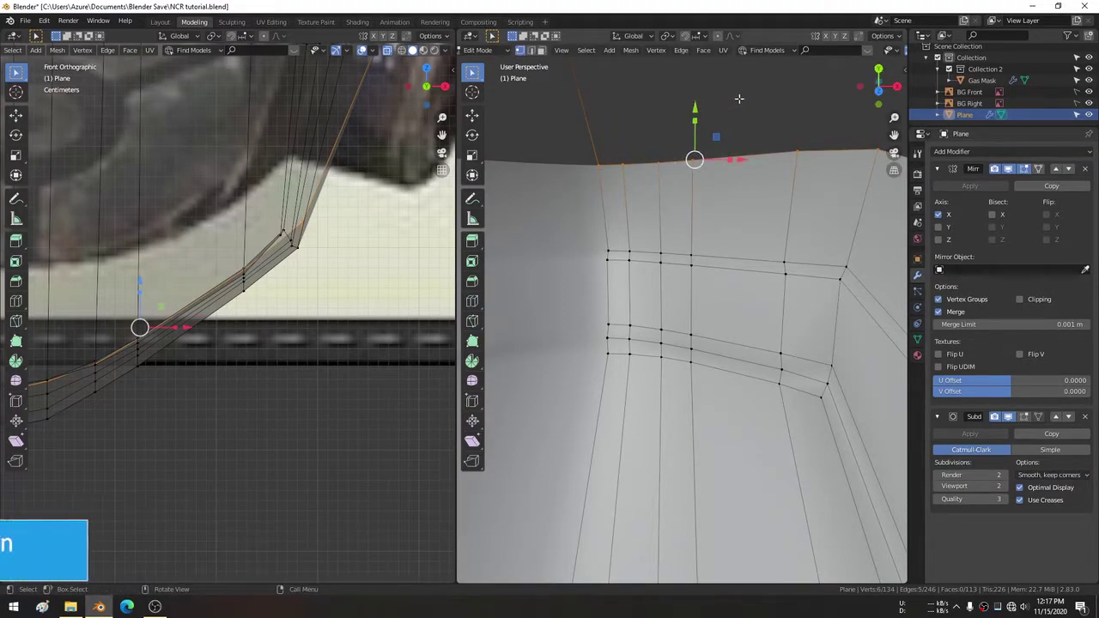
{"action": "key", "text": "s"}
{"action": "key", "text": "y"}
{"action": "key", "text": "0"}
{"action": "key", "text": "Return"}
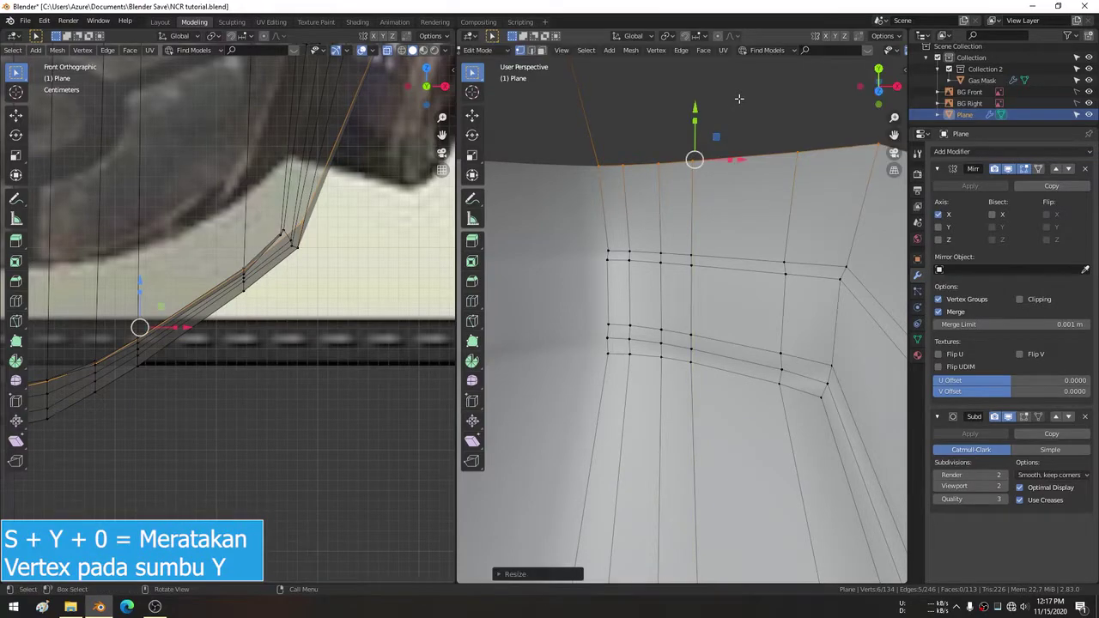
{"action": "middle_click_drag", "start_coordinate": [731, 161], "coordinate": [620, 275]}
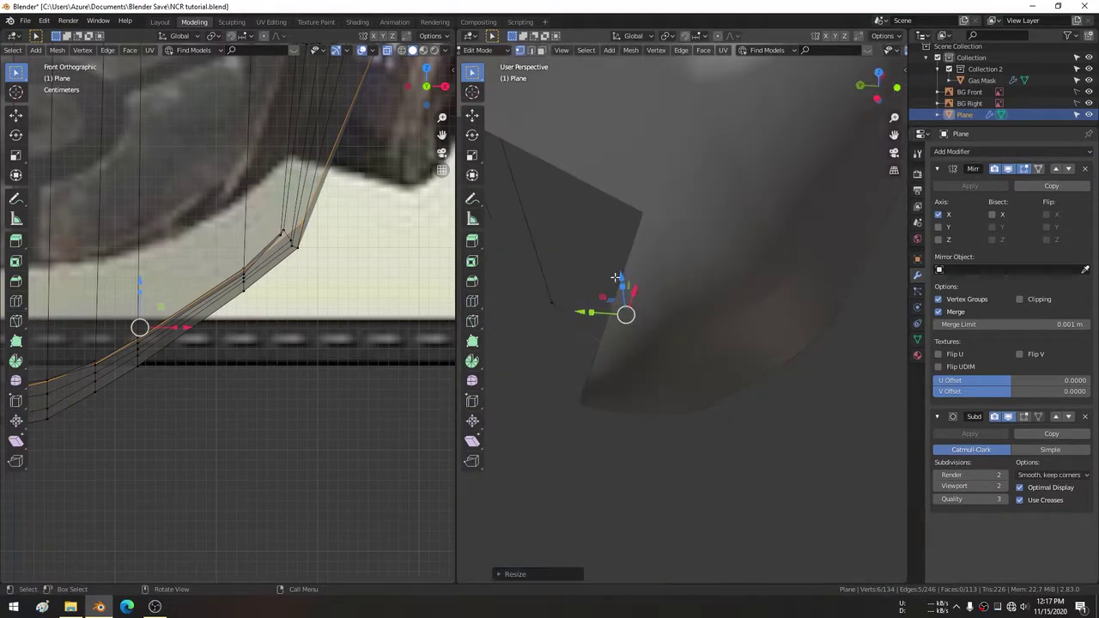
In right orthographic view, nudge one vertex near the side filter slightly along X.
{"action": "key", "text": "KP_3"}
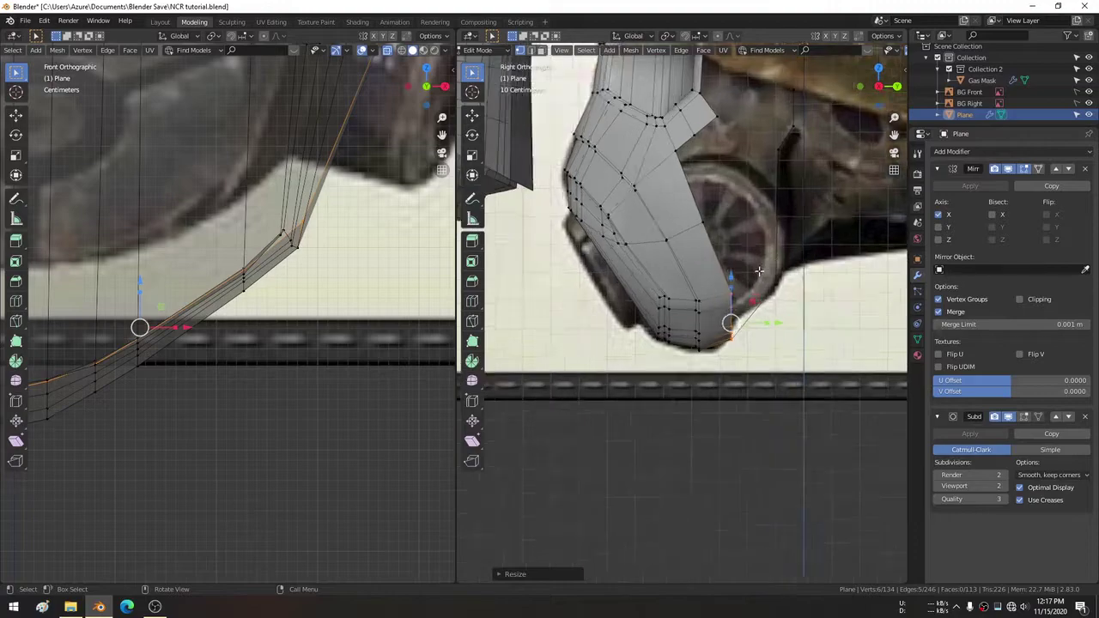
{"action": "mouse_move", "coordinate": [716, 277]}
{"action": "middle_mouse_down", "text": "shift"}
{"action": "mouse_move", "coordinate": [759, 276]}
{"action": "mouse_move", "coordinate": [807, 299]}
{"action": "middle_mouse_up", "text": "shift"}
{"action": "scroll", "coordinate": [309, 214], "scroll_direction": "down", "scroll_amount": 4}
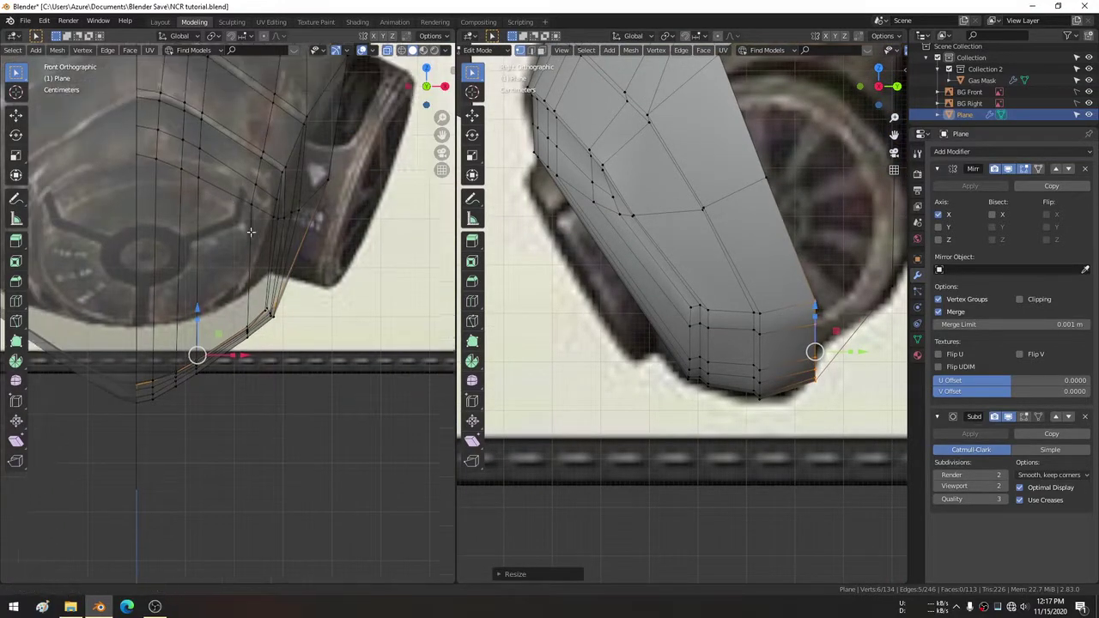
{"action": "middle_click_drag", "start_coordinate": [308, 153], "coordinate": [353, 253], "text": "shift"}
{"action": "left_click", "coordinate": [365, 245]}
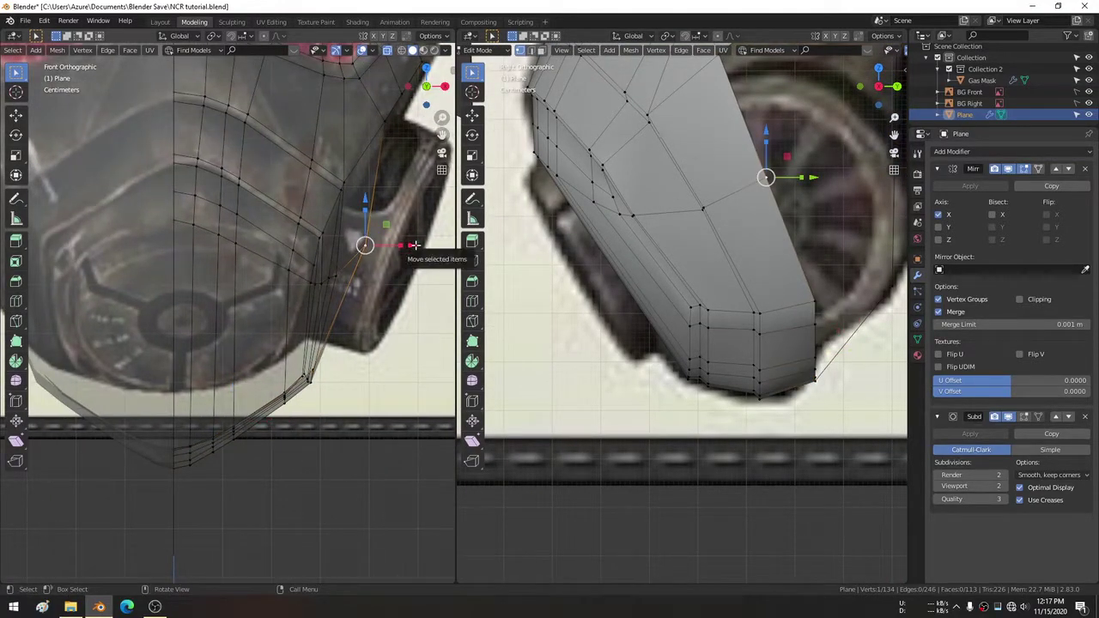
{"action": "left_click_drag", "start_coordinate": [414, 246], "coordinate": [412, 247]}
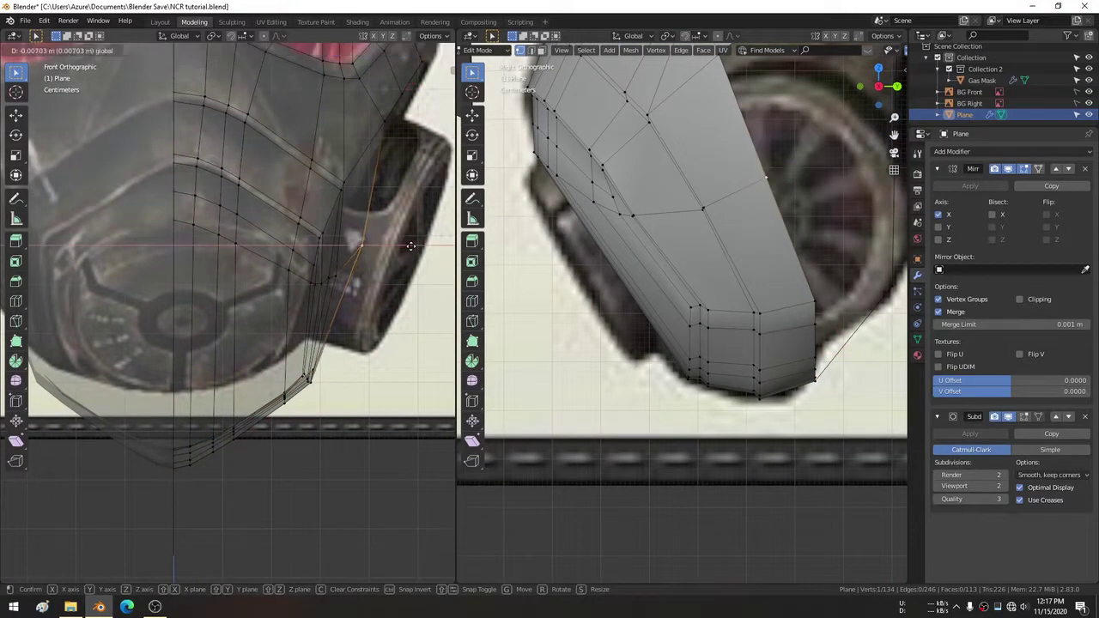
Return to Object Mode in the Layout workspace and save NCR tutorial.blend.
{"action": "left_click", "coordinate": [160, 22]}
{"action": "mouse_move", "coordinate": [591, 298]}
{"action": "middle_mouse_down"}
{"action": "mouse_move", "coordinate": [443, 278]}
{"action": "mouse_move", "coordinate": [463, 283]}
{"action": "middle_mouse_up"}
{"action": "key", "text": "ctrl+s"}
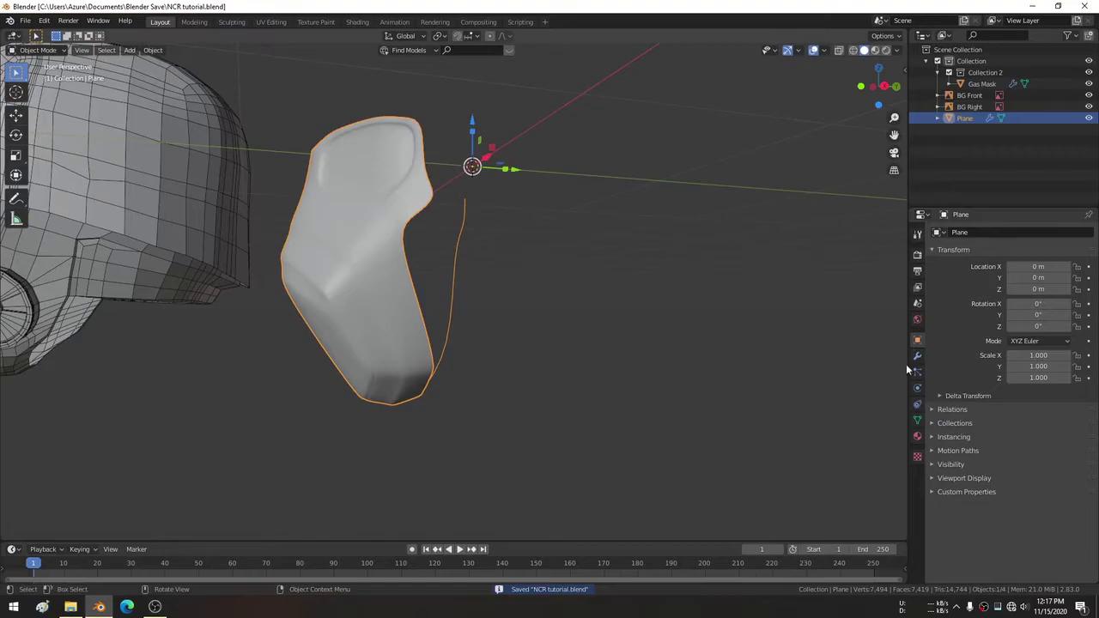
Show the faceplate's modifier settings and set it to flat shading.
{"action": "left_click", "coordinate": [917, 355]}
{"action": "scroll", "coordinate": [995, 465], "scroll_direction": "down", "scroll_amount": 1}
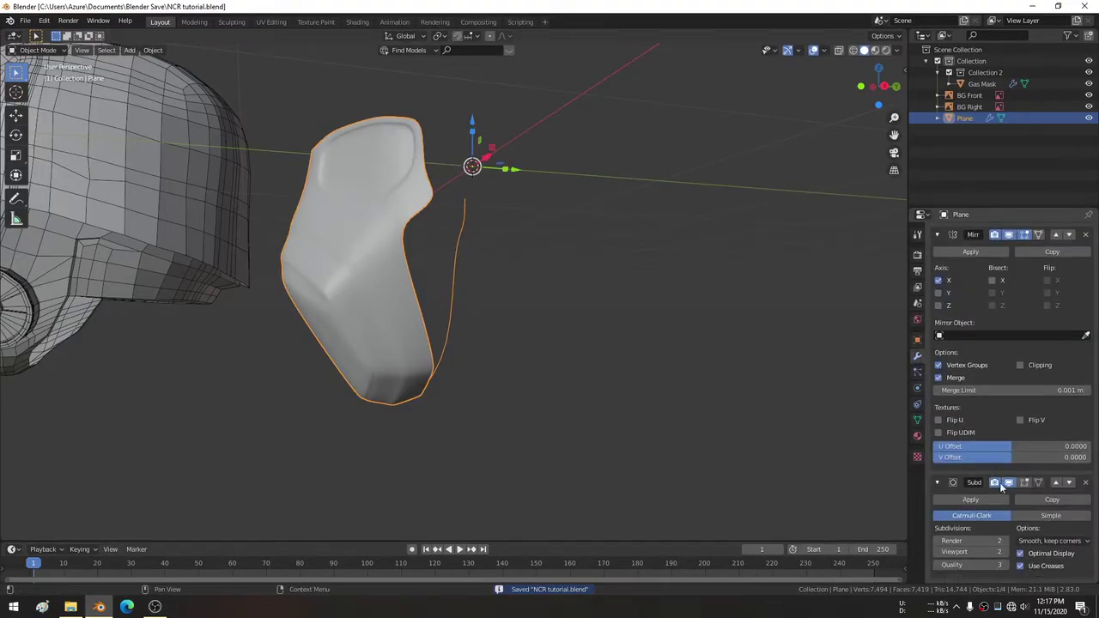
{"action": "mouse_move", "coordinate": [591, 454]}
{"action": "middle_mouse_down"}
{"action": "mouse_move", "coordinate": [431, 304]}
{"action": "mouse_move", "coordinate": [468, 249]}
{"action": "mouse_move", "coordinate": [449, 198]}
{"action": "middle_mouse_up"}
{"action": "right_click", "coordinate": [473, 232]}
{"action": "left_click", "coordinate": [477, 239]}
{"action": "scroll", "coordinate": [449, 198], "scroll_direction": "up", "scroll_amount": 3}
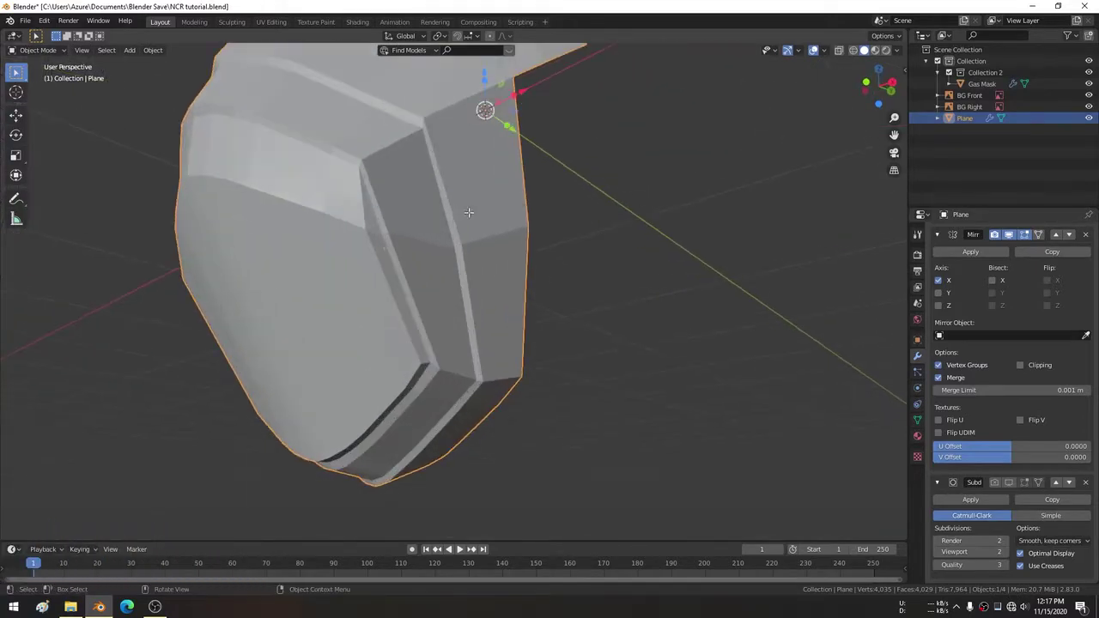
In Edit Mode, slide the vertical edge loop and a lower faceplate edge into adjusted positions.
{"action": "key", "text": "Tab"}
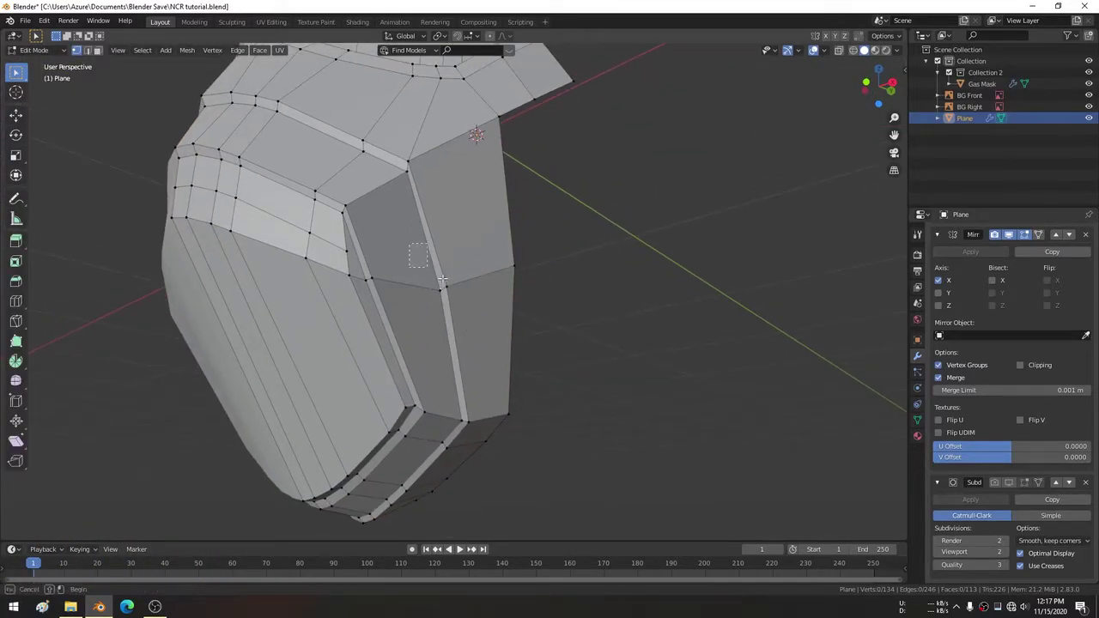
{"action": "left_click_drag", "start_coordinate": [443, 280], "coordinate": [565, 326]}
{"action": "key", "text": "g"}
{"action": "key", "text": "g"}
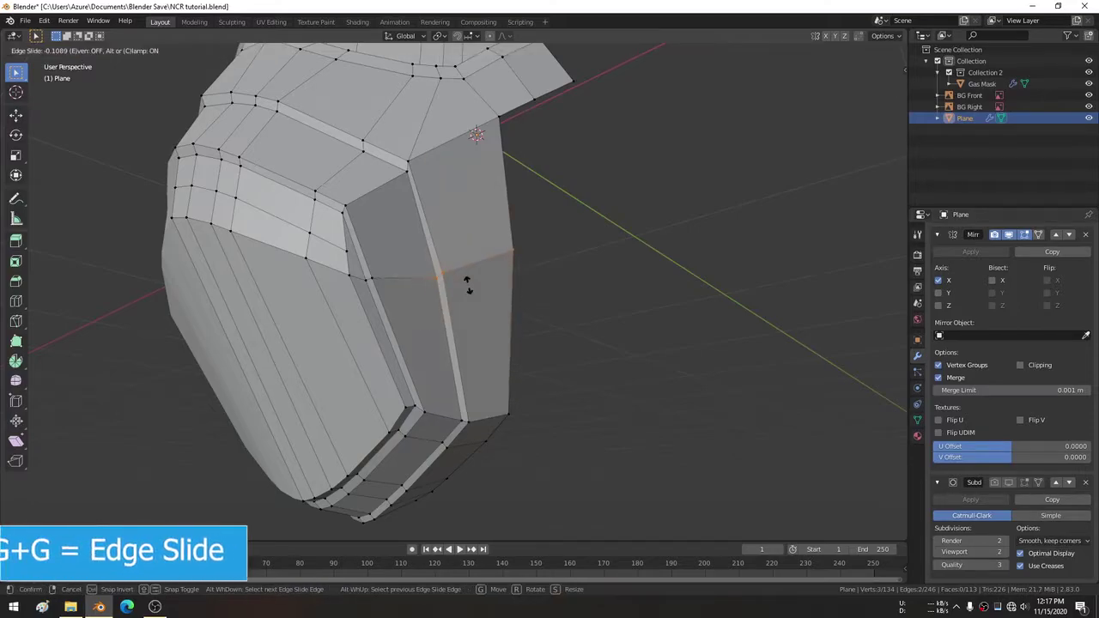
{"action": "left_click", "coordinate": [468, 288]}
{"action": "middle_click_drag", "start_coordinate": [439, 249], "coordinate": [458, 371]}
{"action": "key", "text": "g"}
{"action": "key", "text": "g"}
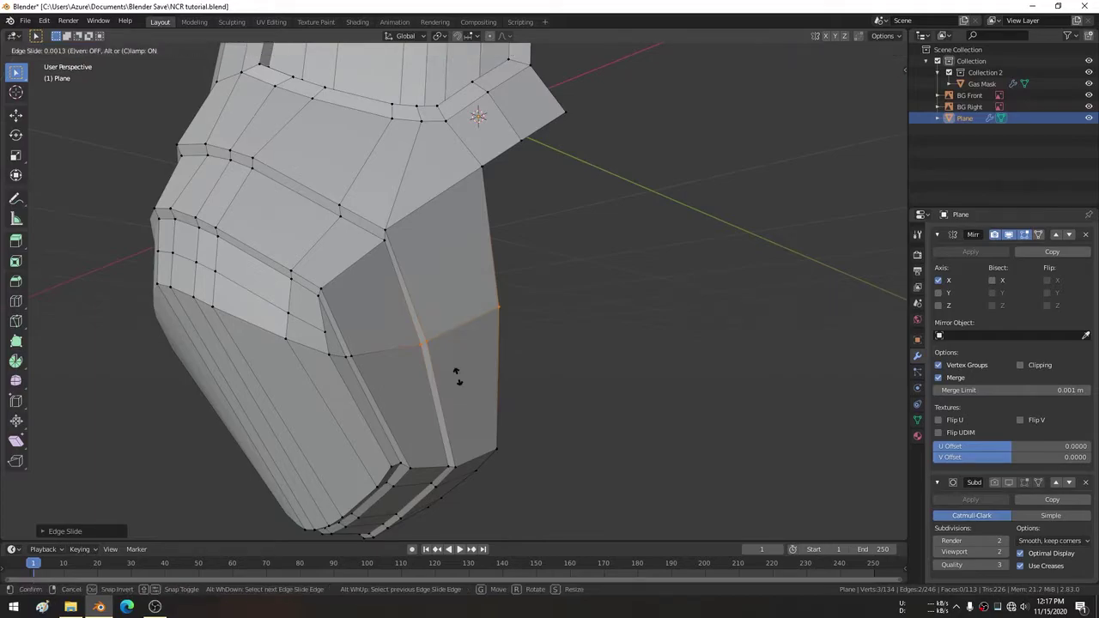
{"action": "left_click", "coordinate": [458, 376]}
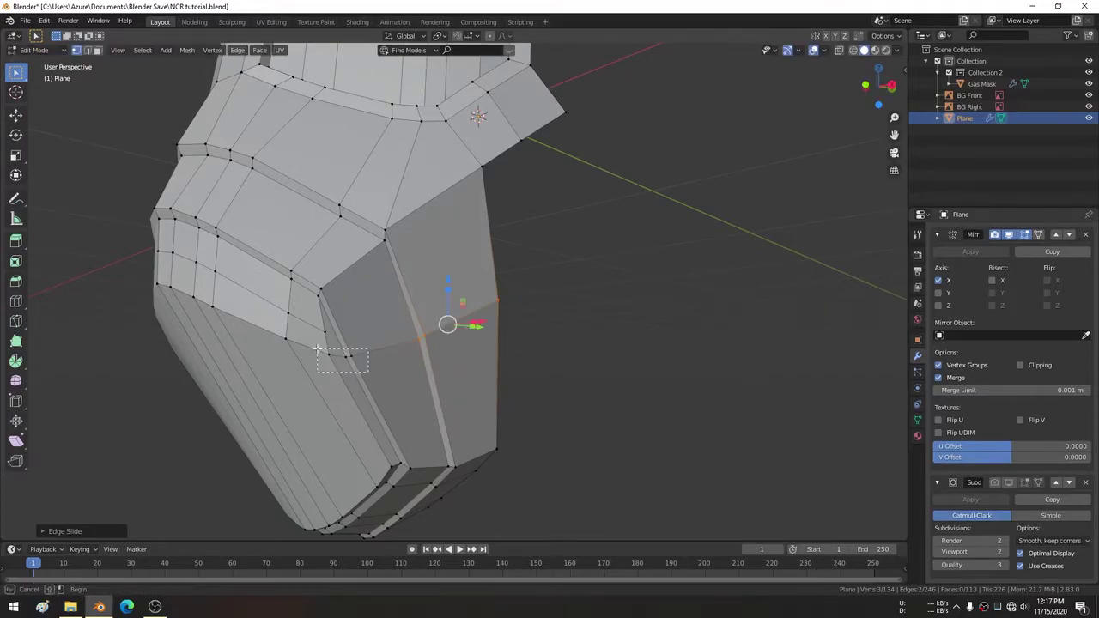
{"action": "left_click_drag", "start_coordinate": [317, 349], "coordinate": [317, 351]}
{"action": "key", "text": "g"}
{"action": "key", "text": "g"}
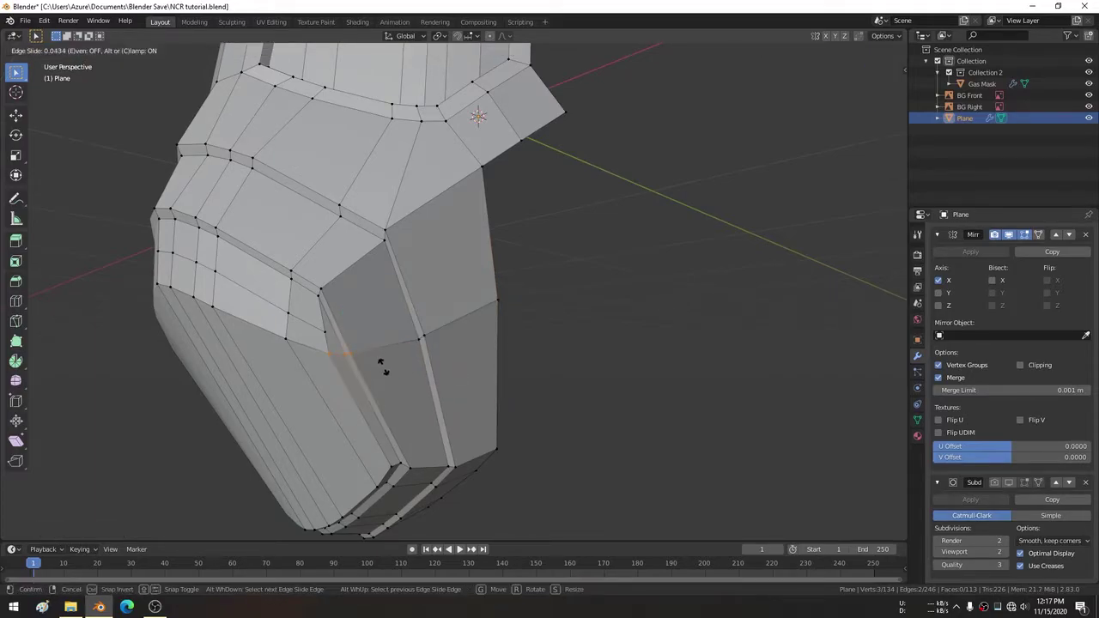
{"action": "left_click", "coordinate": [383, 365]}
{"action": "mouse_move", "coordinate": [560, 324]}
{"action": "middle_mouse_down"}
{"action": "mouse_move", "coordinate": [557, 266]}
{"action": "mouse_move", "coordinate": [539, 341]}
{"action": "mouse_move", "coordinate": [418, 305]}
{"action": "mouse_move", "coordinate": [481, 325]}
{"action": "mouse_move", "coordinate": [553, 318]}
{"action": "middle_mouse_up"}
{"action": "scroll", "coordinate": [556, 267], "scroll_direction": "down", "scroll_amount": 3}
In Object Mode, enable subdivision in the viewport and apply Shade Smooth.
{"action": "key", "text": "Tab"}
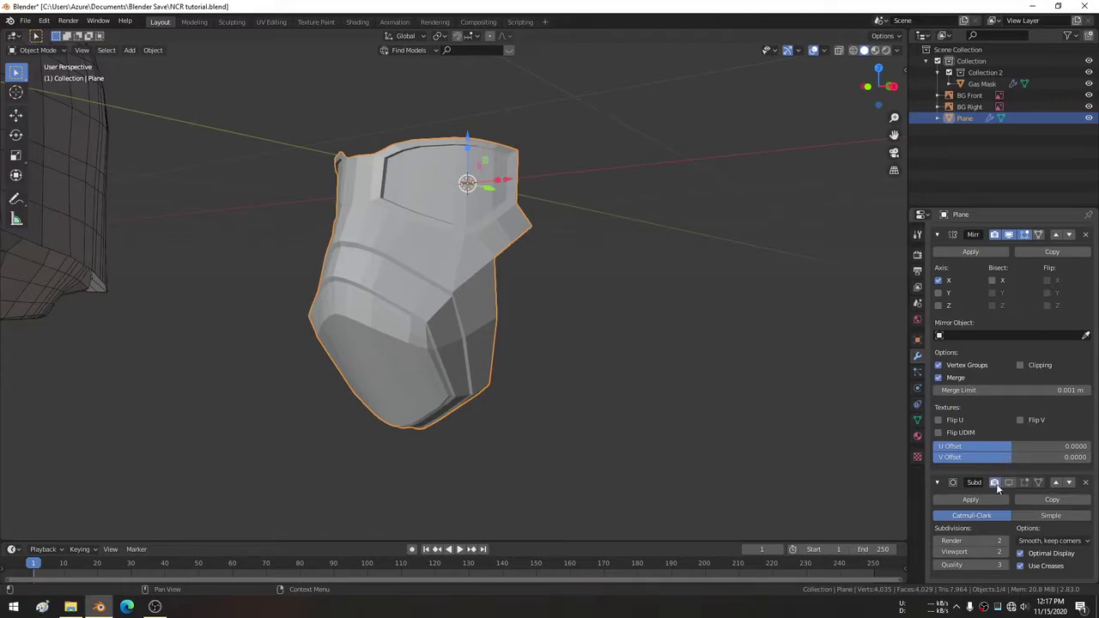
{"action": "left_click", "coordinate": [1008, 483]}
{"action": "scroll", "coordinate": [421, 348], "scroll_direction": "up", "scroll_amount": 5}
{"action": "mouse_move", "coordinate": [431, 291]}
{"action": "middle_mouse_down"}
{"action": "mouse_move", "coordinate": [518, 280]}
{"action": "mouse_move", "coordinate": [432, 282]}
{"action": "mouse_move", "coordinate": [447, 215]}
{"action": "mouse_move", "coordinate": [523, 233]}
{"action": "mouse_move", "coordinate": [596, 231]}
{"action": "mouse_move", "coordinate": [428, 225]}
{"action": "mouse_move", "coordinate": [417, 199]}
{"action": "middle_mouse_up"}
{"action": "right_click", "coordinate": [446, 215]}
{"action": "left_click", "coordinate": [448, 214]}
{"action": "scroll", "coordinate": [452, 231], "scroll_direction": "down", "scroll_amount": 5}
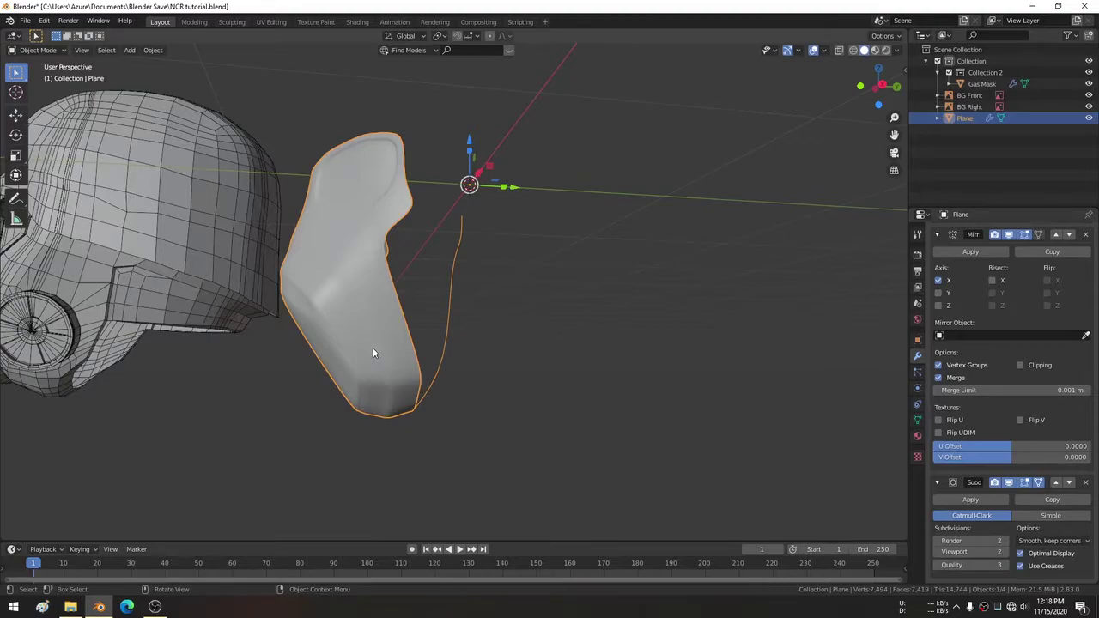
Hide the subdivision result in edit mode to show the cage, and shade the faceplate flat.
{"action": "left_click", "coordinate": [194, 21]}
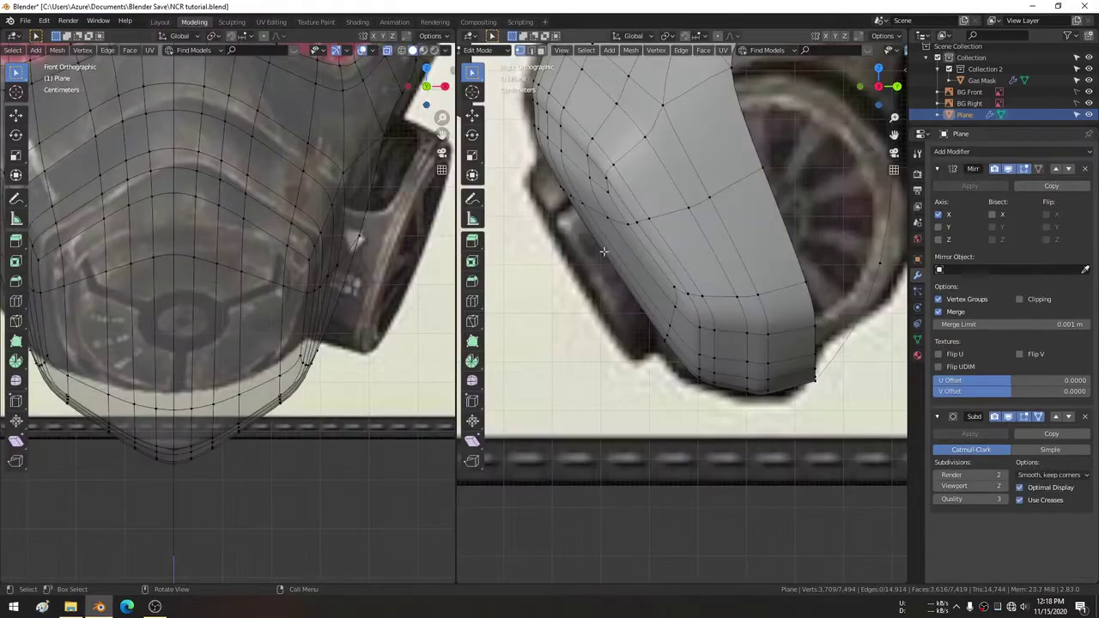
{"action": "scroll", "coordinate": [688, 243], "scroll_direction": "down", "scroll_amount": 3}
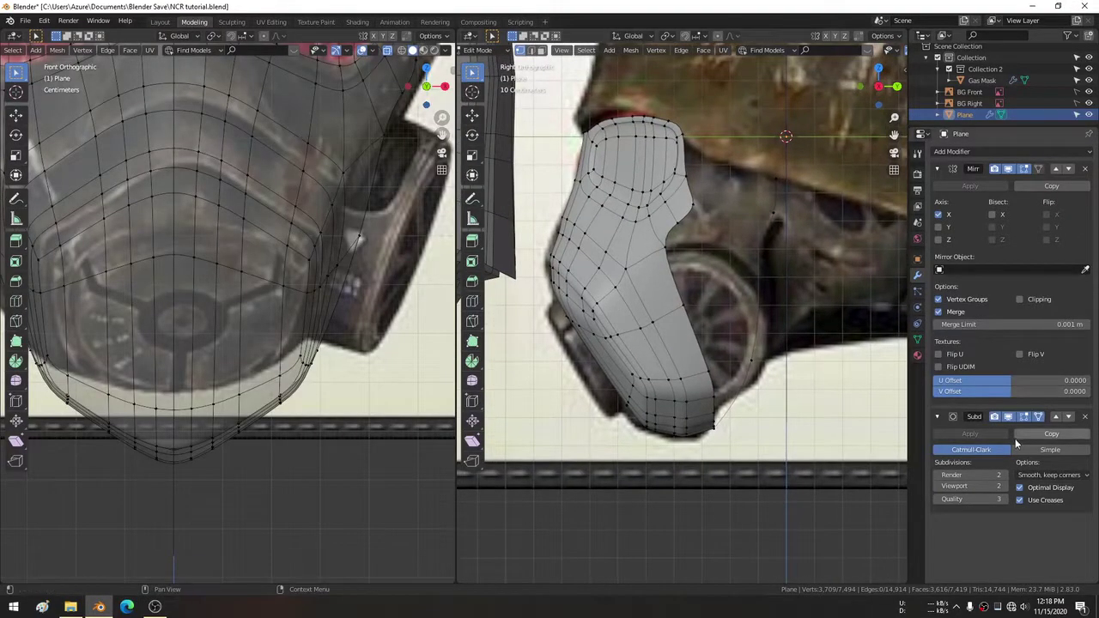
{"action": "left_click", "coordinate": [1030, 417]}
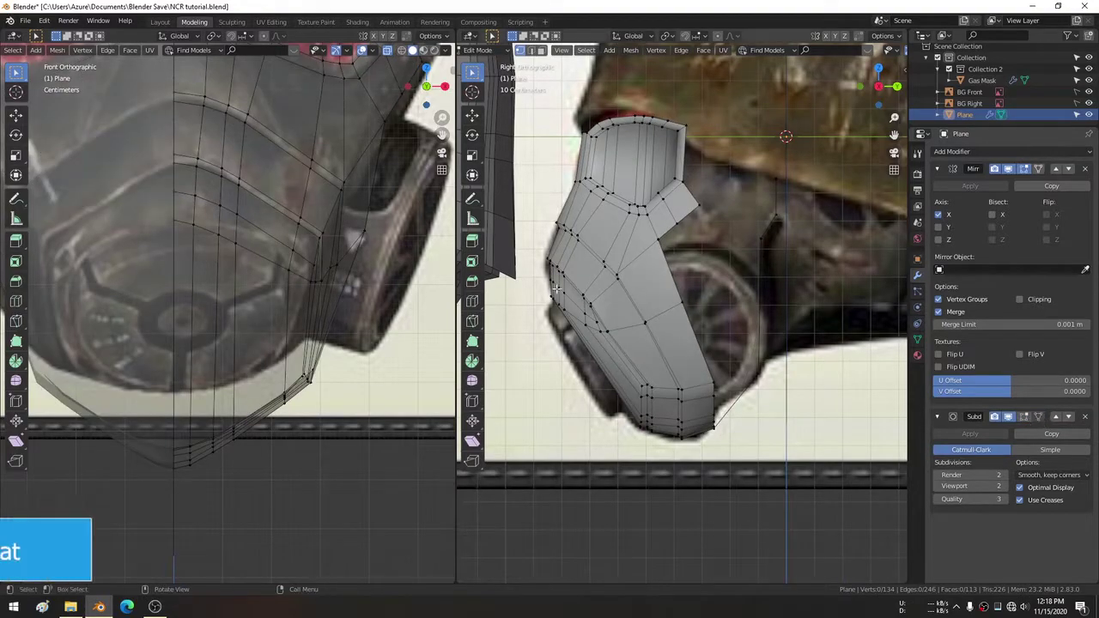
{"action": "key", "text": "Tab"}
{"action": "right_click", "coordinate": [616, 260]}
{"action": "left_click", "coordinate": [606, 272]}
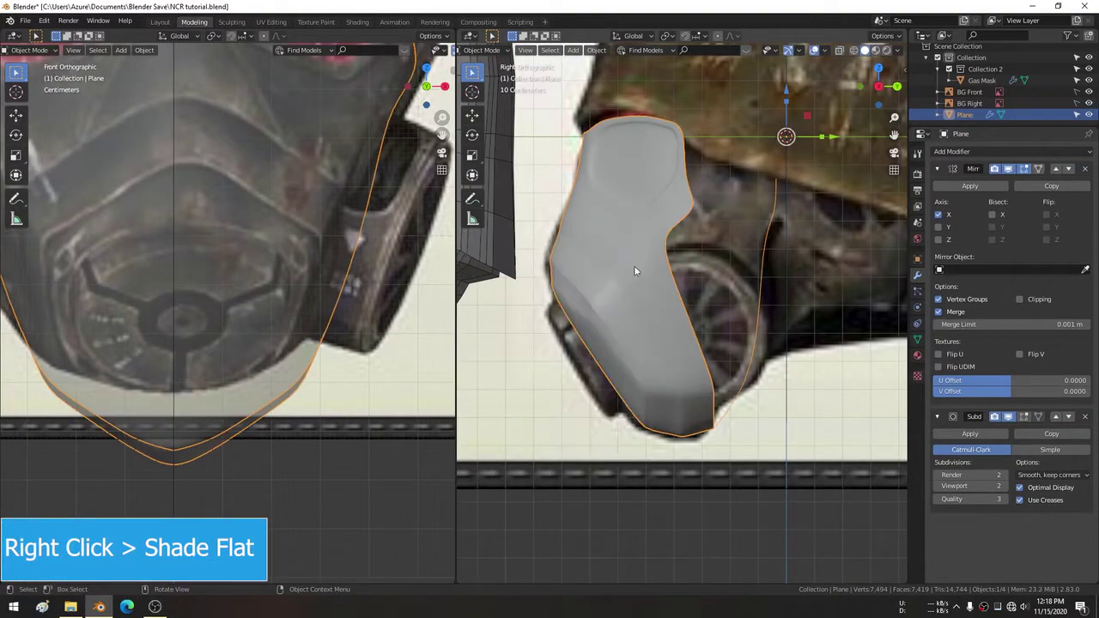
{"action": "key", "text": "Tab"}
Fill a new face between the selected vertices near the side filter.
{"action": "scroll", "coordinate": [687, 240], "scroll_direction": "up", "scroll_amount": 2}
{"action": "middle_click_drag", "start_coordinate": [706, 244], "coordinate": [687, 225], "text": "shift"}
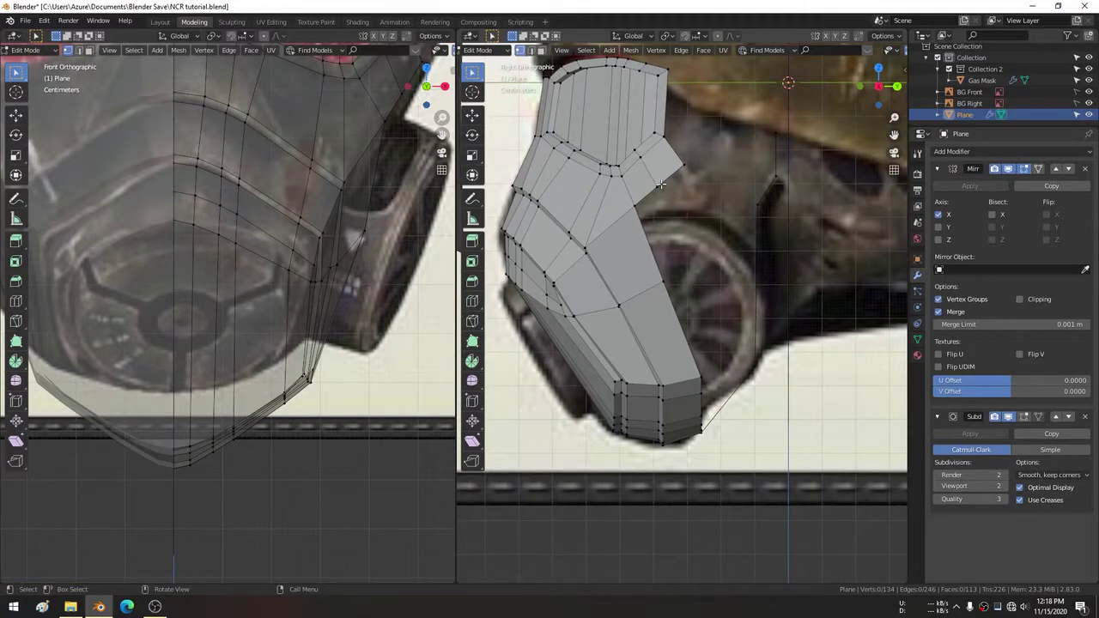
{"action": "middle_click_drag", "start_coordinate": [686, 292], "coordinate": [646, 251], "text": "shift"}
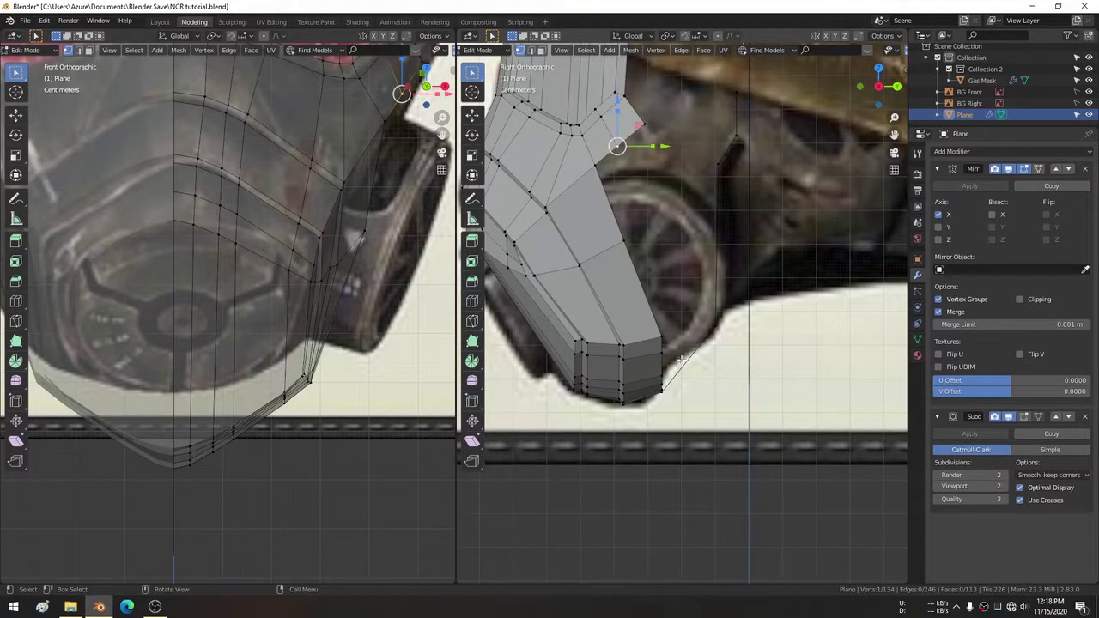
{"action": "mouse_move", "coordinate": [680, 359]}
{"action": "middle_mouse_down", "text": "shift"}
{"action": "mouse_move", "coordinate": [650, 305]}
{"action": "mouse_move", "coordinate": [659, 337]}
{"action": "middle_mouse_up", "text": "shift"}
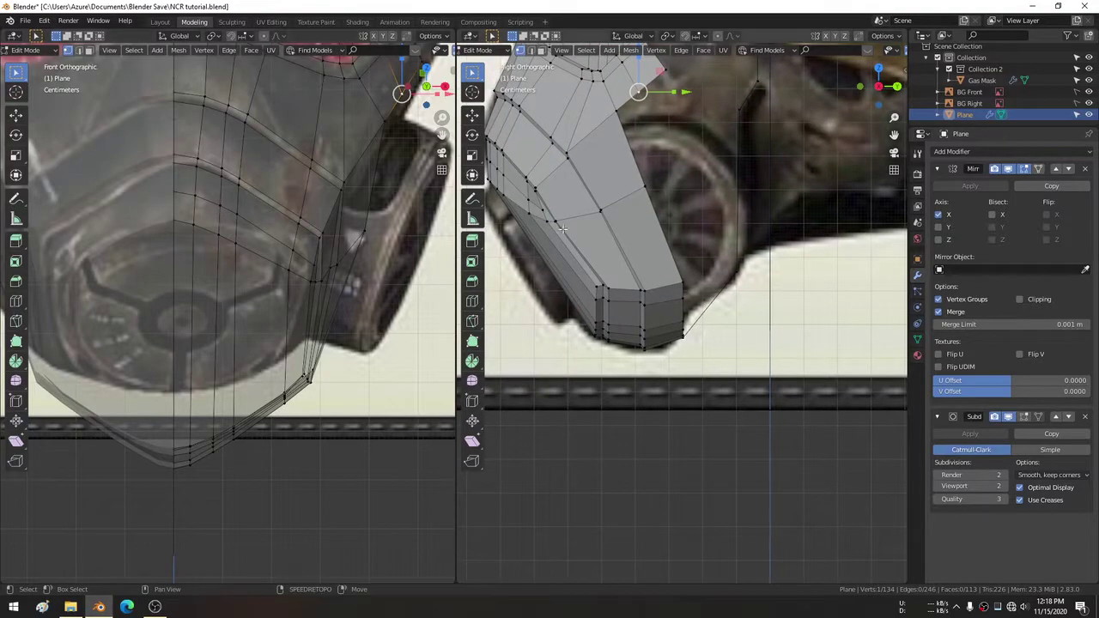
{"action": "middle_click_drag", "start_coordinate": [575, 200], "coordinate": [571, 220], "text": "shift"}
{"action": "key", "text": "e"}
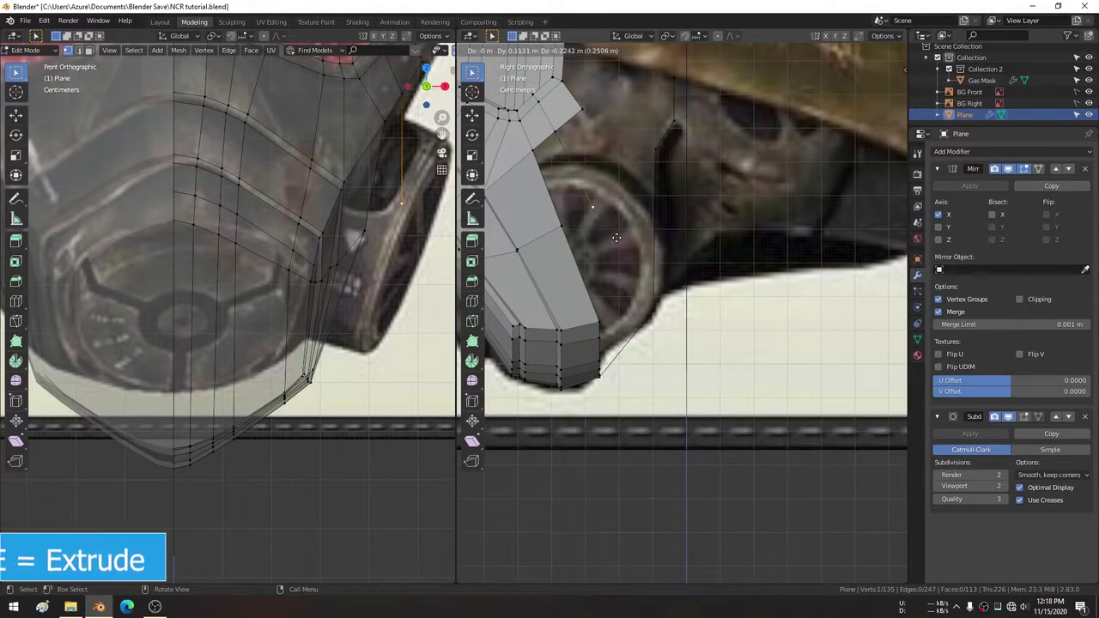
{"action": "left_click", "coordinate": [613, 247]}
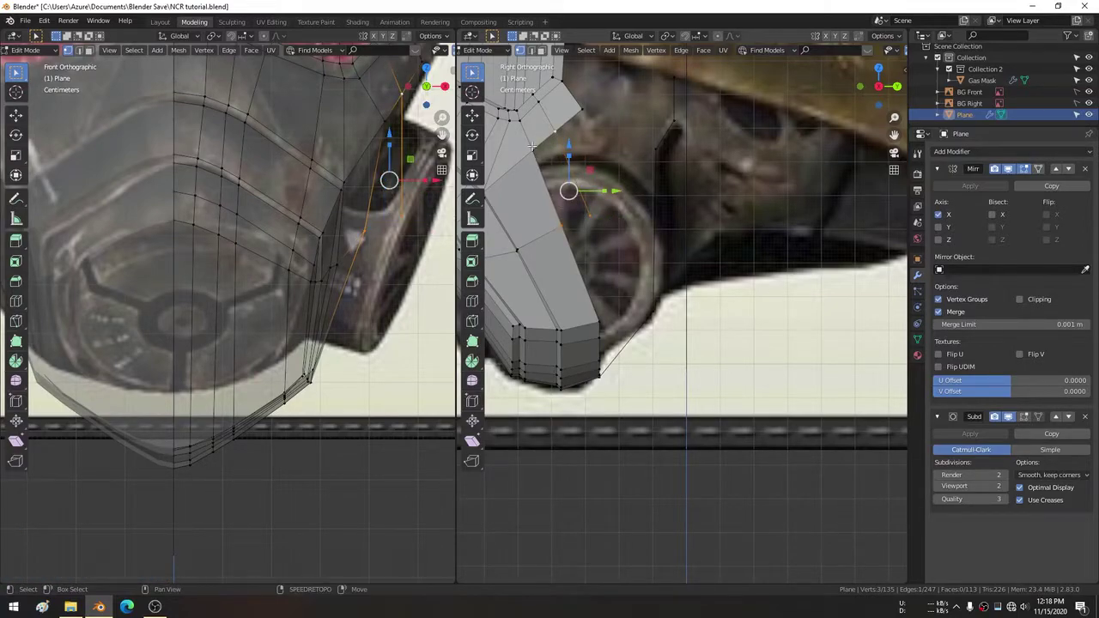
{"action": "key", "text": "ctrl+z"}
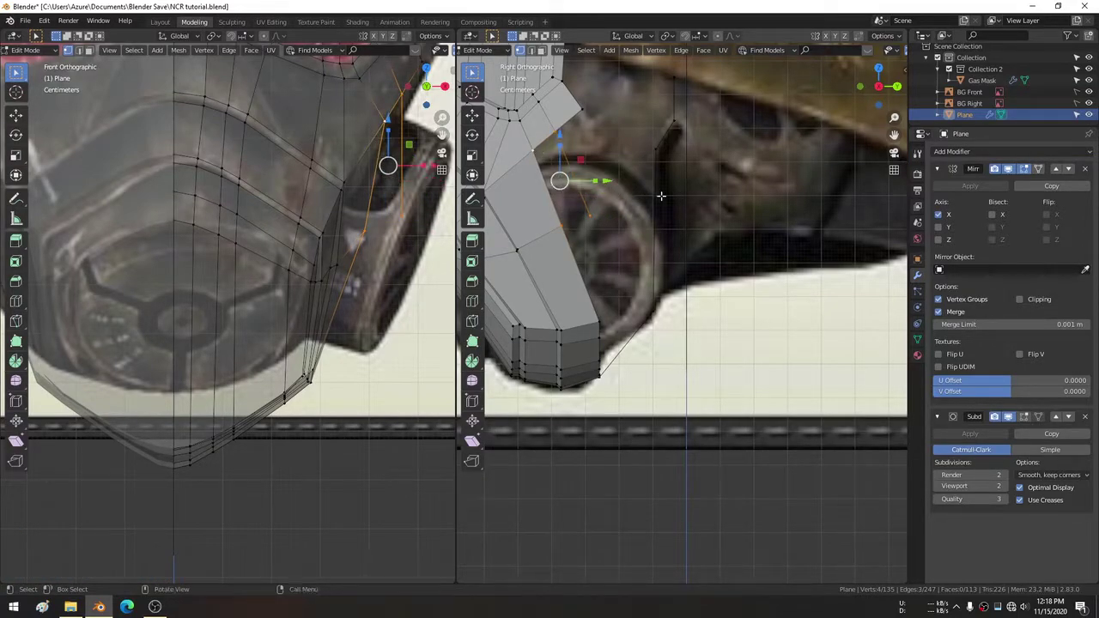
{"action": "key", "text": "f"}
Move a vertex of the new face along the X axis toward the filter.
{"action": "middle_click_drag", "start_coordinate": [371, 282], "coordinate": [314, 303], "text": "shift"}
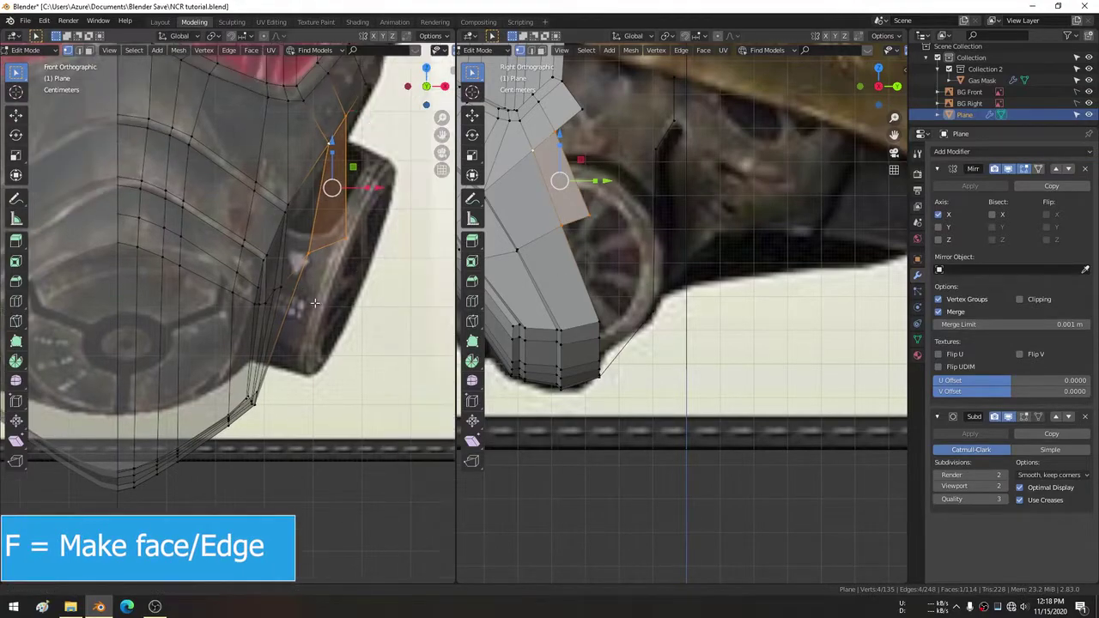
{"action": "left_click", "coordinate": [300, 285]}
{"action": "scroll", "coordinate": [326, 282], "scroll_direction": "up", "scroll_amount": 3}
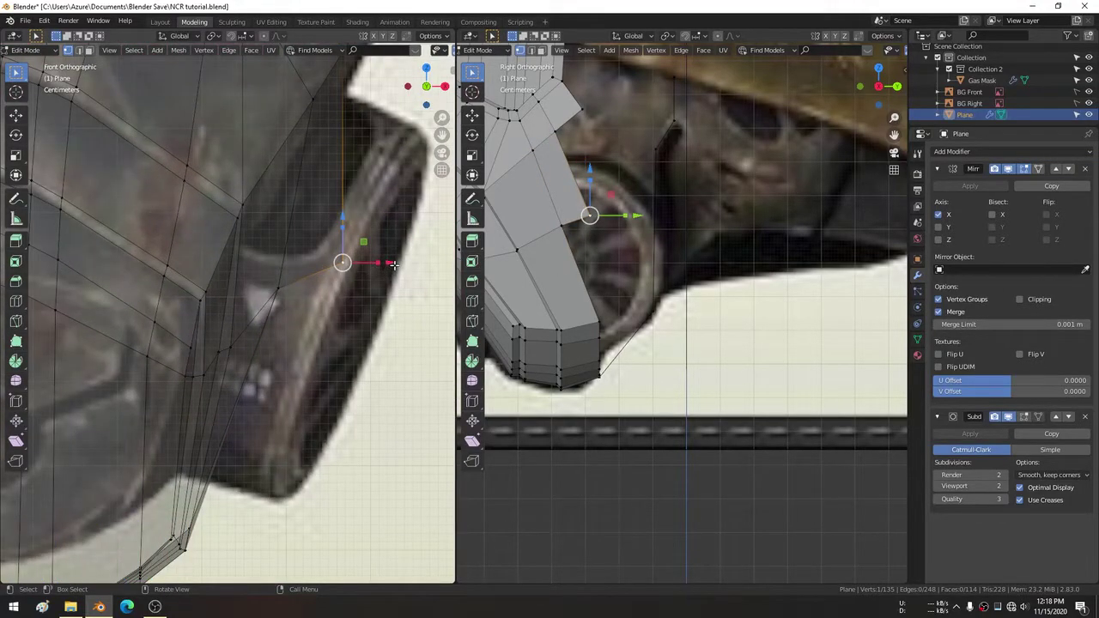
{"action": "key", "text": "g"}
{"action": "key", "text": "x"}
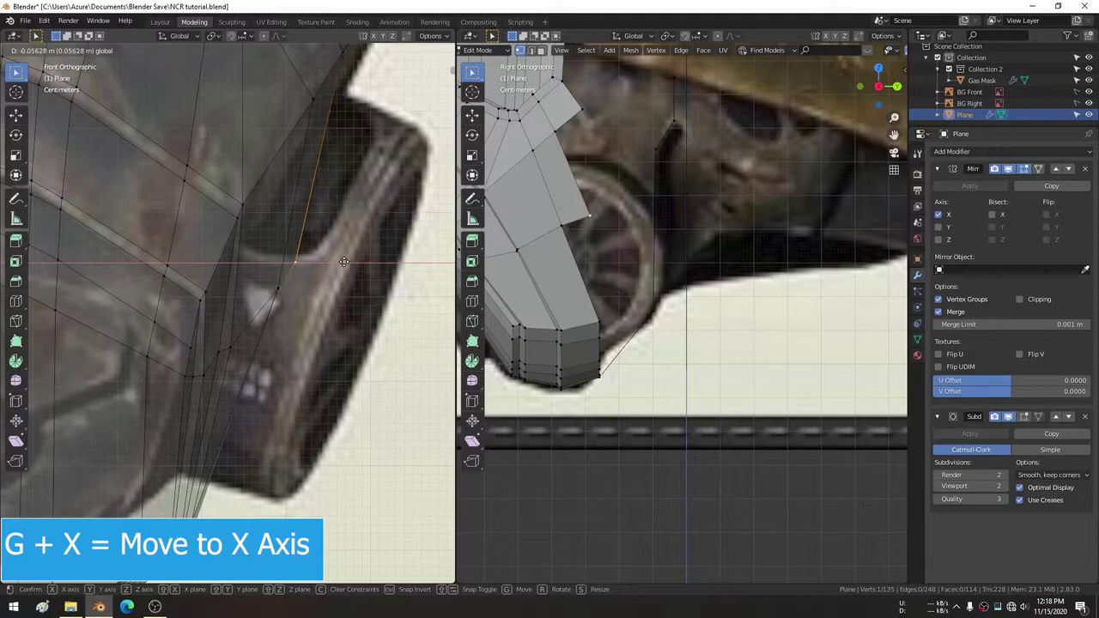
{"action": "left_click", "coordinate": [343, 261]}
{"action": "scroll", "coordinate": [667, 255], "scroll_direction": "up", "scroll_amount": 1}
{"action": "scroll", "coordinate": [667, 255], "scroll_direction": "up", "scroll_amount": 1}
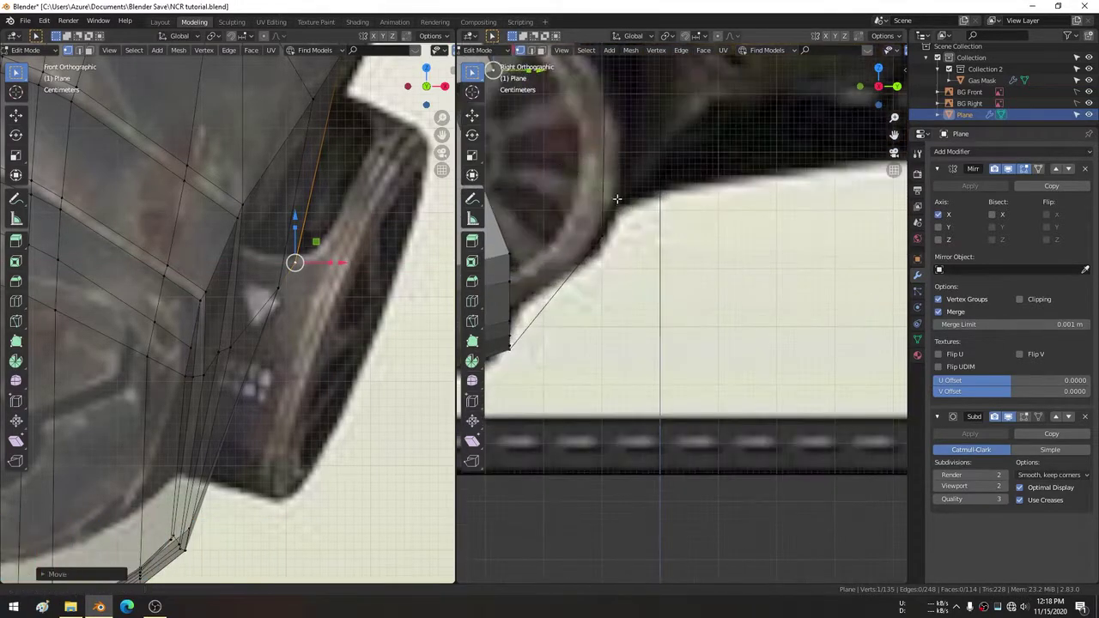
{"action": "scroll", "coordinate": [667, 255], "scroll_direction": "up", "scroll_amount": 1}
{"action": "key", "text": "g"}
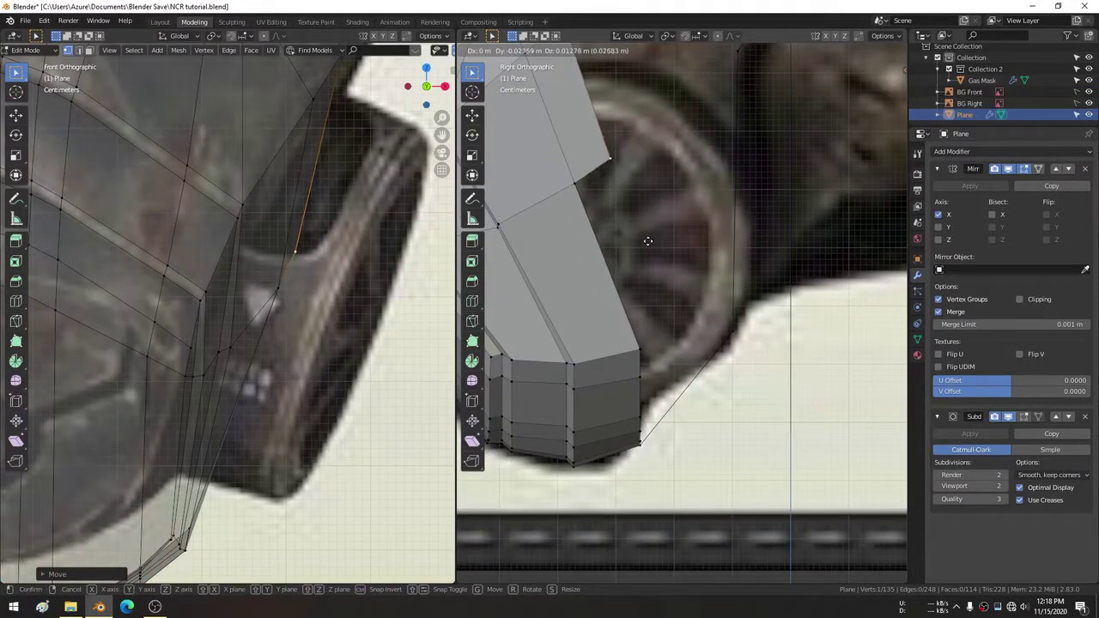
{"action": "left_click", "coordinate": [649, 243]}
Extrude two vertices downward and along X, following the mask's lower rim.
{"action": "key", "text": "e"}
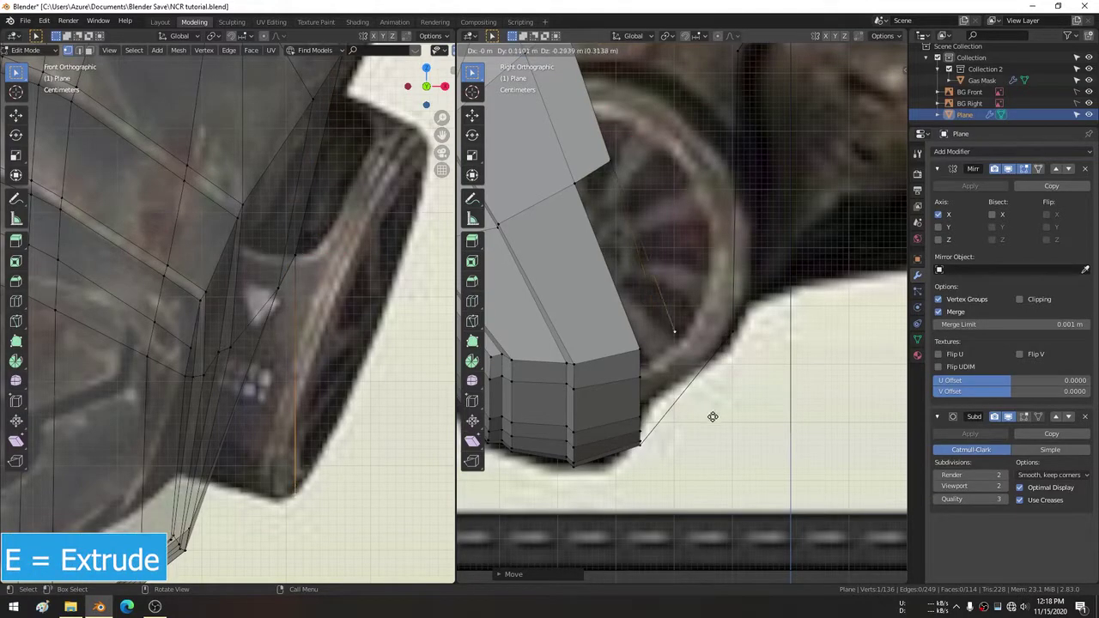
{"action": "left_click", "coordinate": [711, 420]}
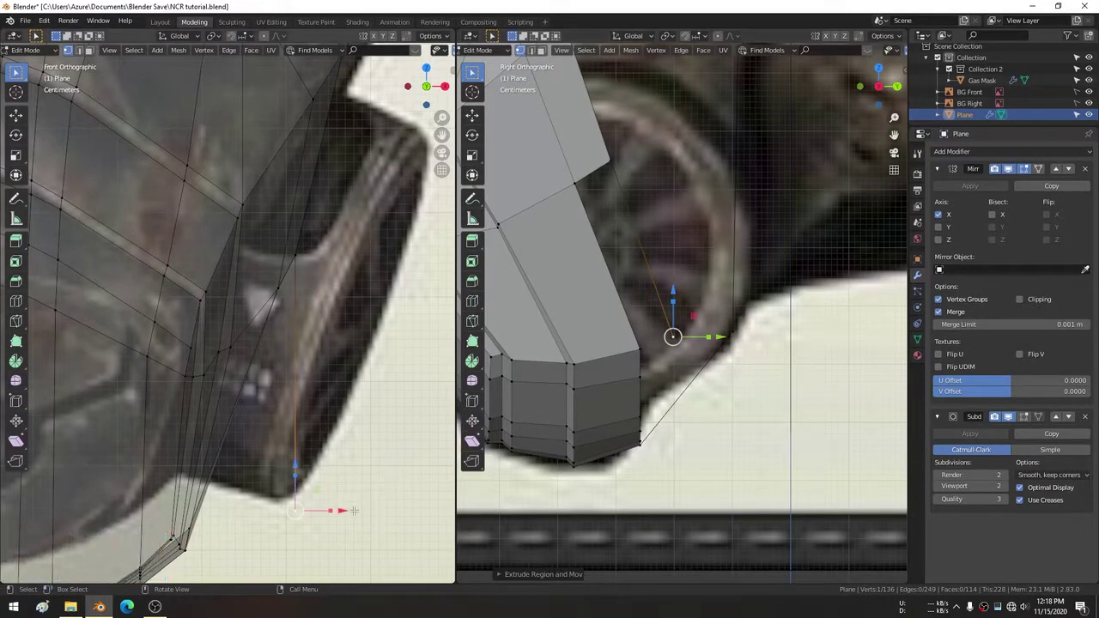
{"action": "key", "text": "e"}
{"action": "key", "text": "x"}
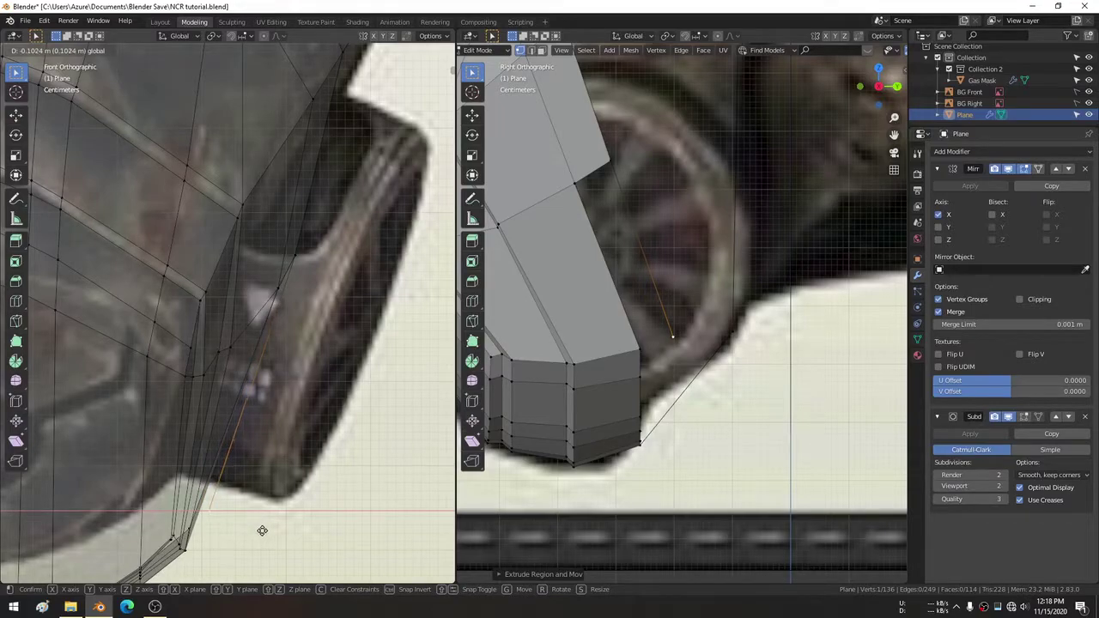
{"action": "left_click", "coordinate": [262, 531]}
{"action": "mouse_move", "coordinate": [678, 335]}
{"action": "middle_mouse_down"}
{"action": "mouse_move", "coordinate": [718, 252]}
{"action": "mouse_move", "coordinate": [626, 319]}
{"action": "mouse_move", "coordinate": [669, 258]}
{"action": "mouse_move", "coordinate": [765, 270]}
{"action": "mouse_move", "coordinate": [699, 269]}
{"action": "middle_mouse_up"}
Deselect all and add a centred 2-cut loop cut across the faceplate's side strip.
{"action": "left_click", "coordinate": [656, 238]}
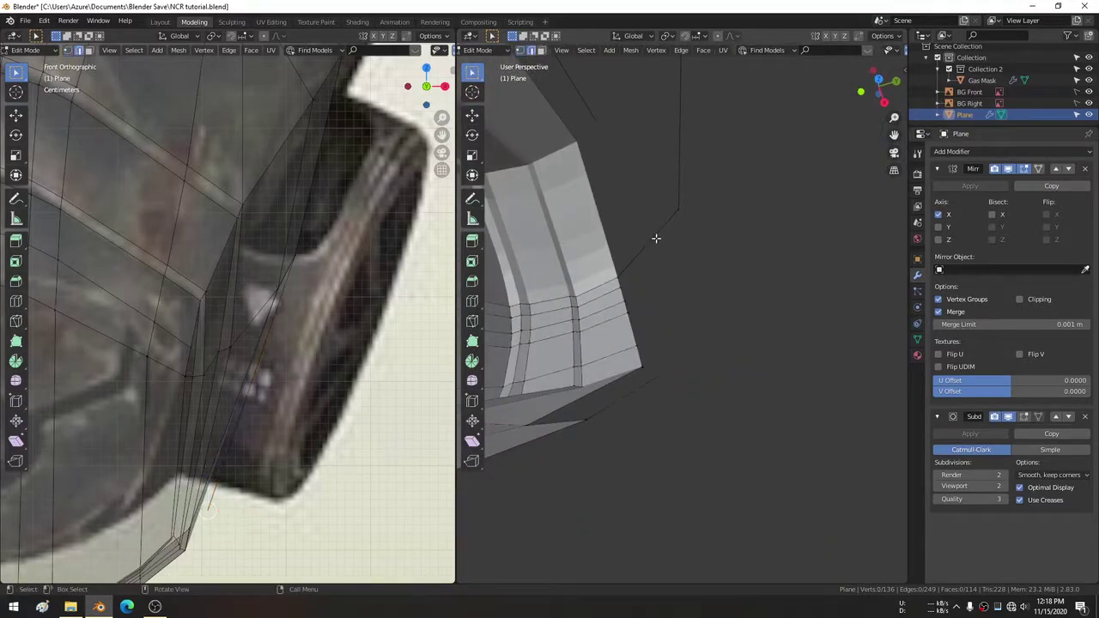
{"action": "key", "text": "ctrl"}
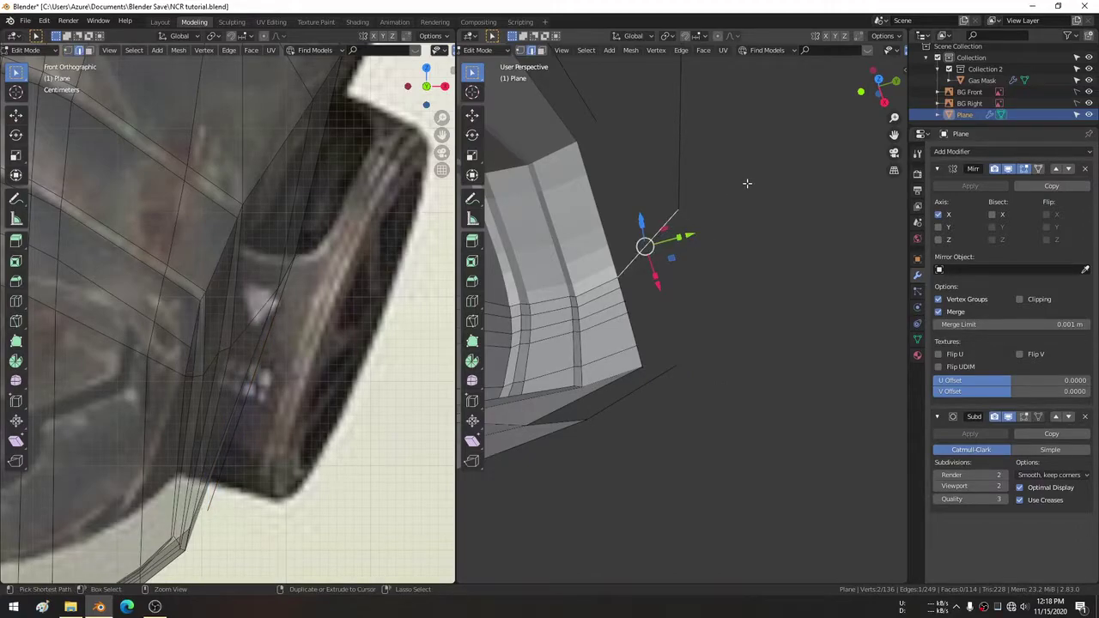
{"action": "key", "text": "ctrl+r"}
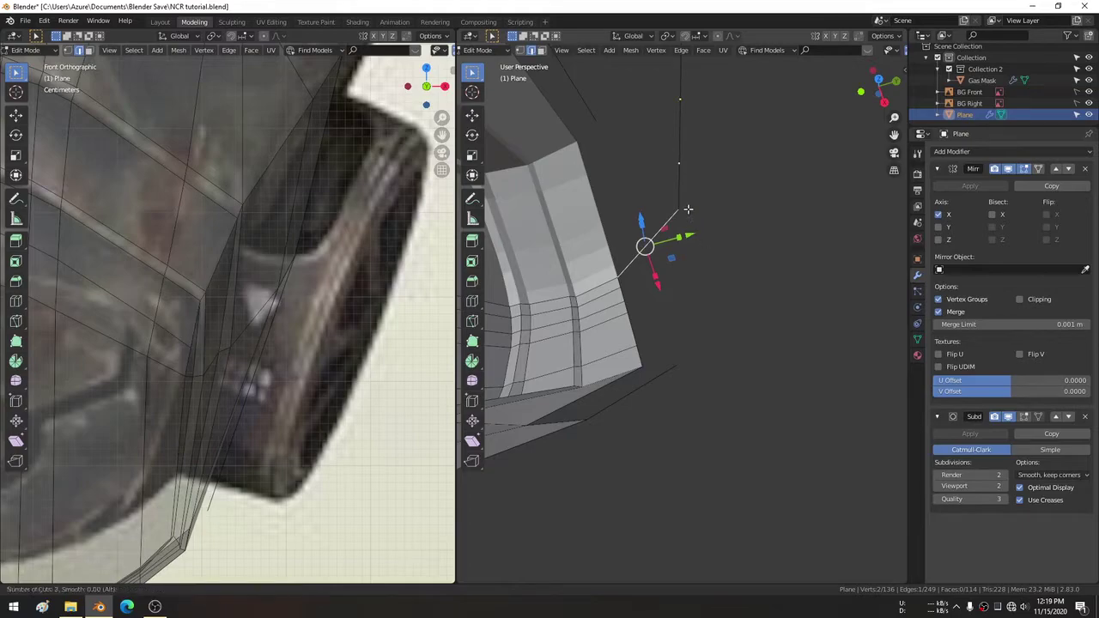
{"action": "right_click", "coordinate": [662, 246]}
{"action": "middle_click_drag", "start_coordinate": [662, 247], "coordinate": [644, 248]}
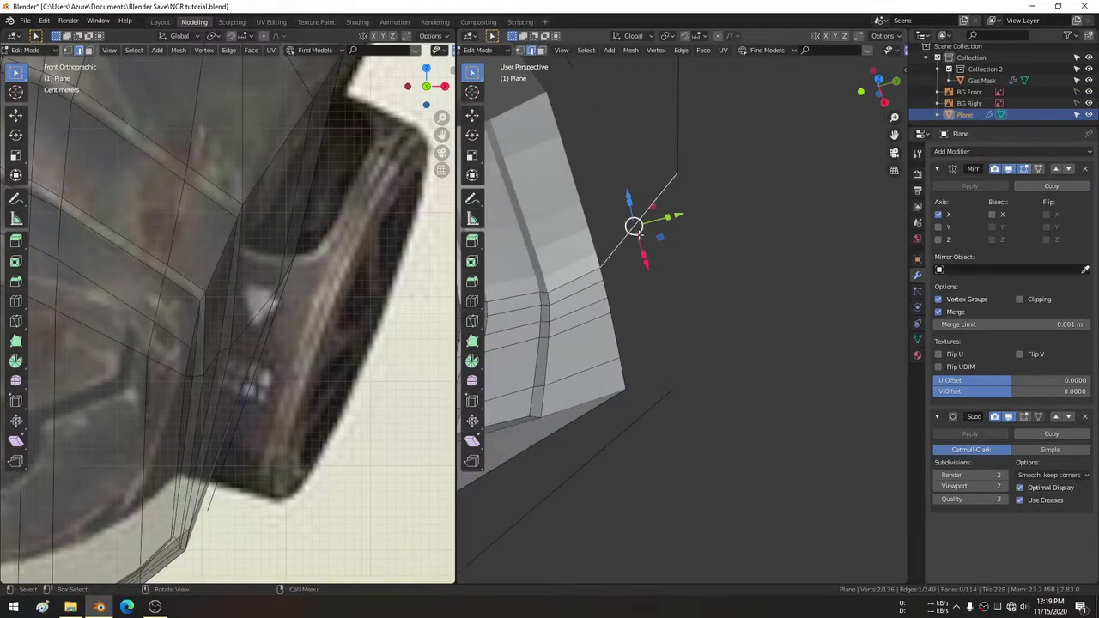
{"action": "key", "text": "ctrl+r"}
{"action": "key", "text": "2"}
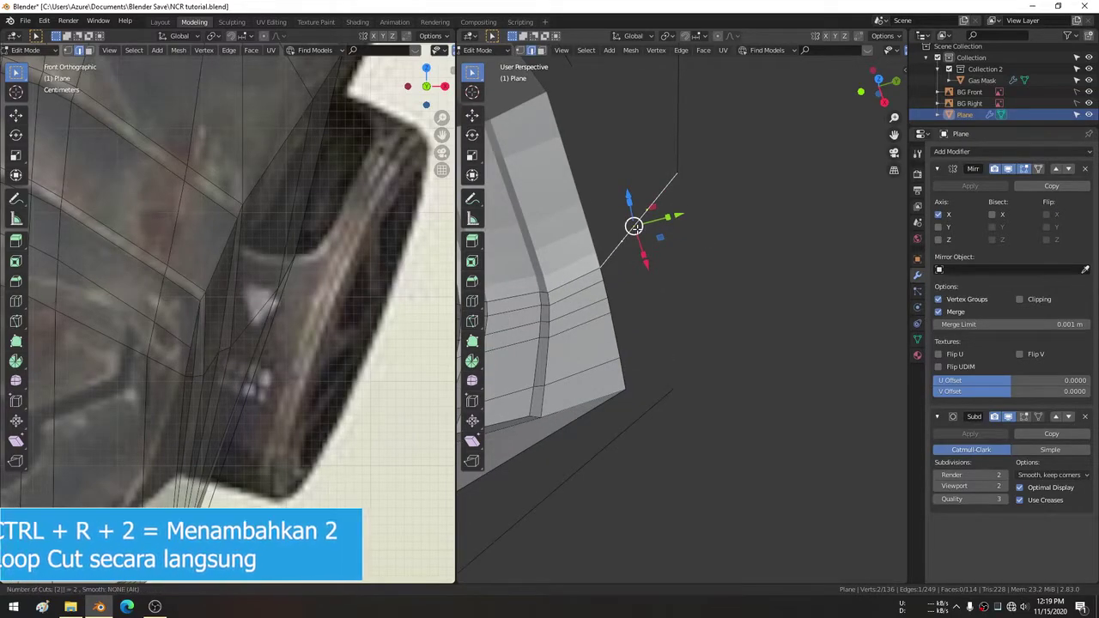
{"action": "left_click", "coordinate": [634, 226]}
{"action": "right_click", "coordinate": [633, 226]}
{"action": "mouse_move", "coordinate": [761, 300]}
{"action": "middle_mouse_down"}
{"action": "mouse_move", "coordinate": [710, 303]}
{"action": "mouse_move", "coordinate": [670, 182]}
{"action": "mouse_move", "coordinate": [667, 370]}
{"action": "mouse_move", "coordinate": [734, 328]}
{"action": "middle_mouse_up"}
{"action": "scroll", "coordinate": [684, 288], "scroll_direction": "up", "scroll_amount": 4}
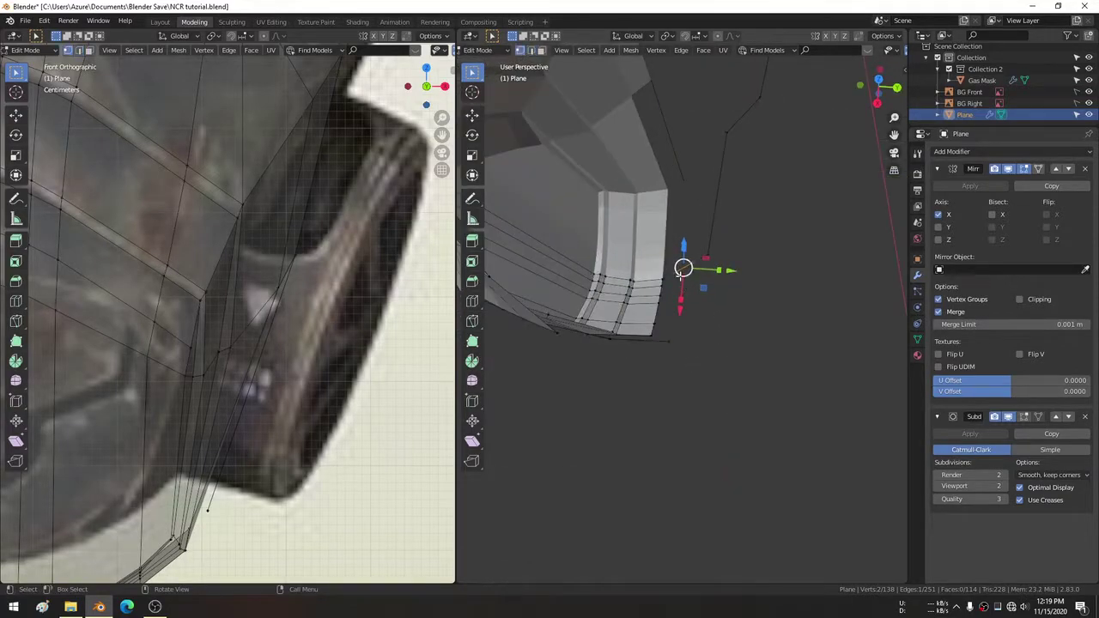
In Top view, select the faceplate's edge vertex to extend from.
{"action": "middle_click_drag", "start_coordinate": [675, 273], "coordinate": [763, 298]}
{"action": "key", "text": "KP_7"}
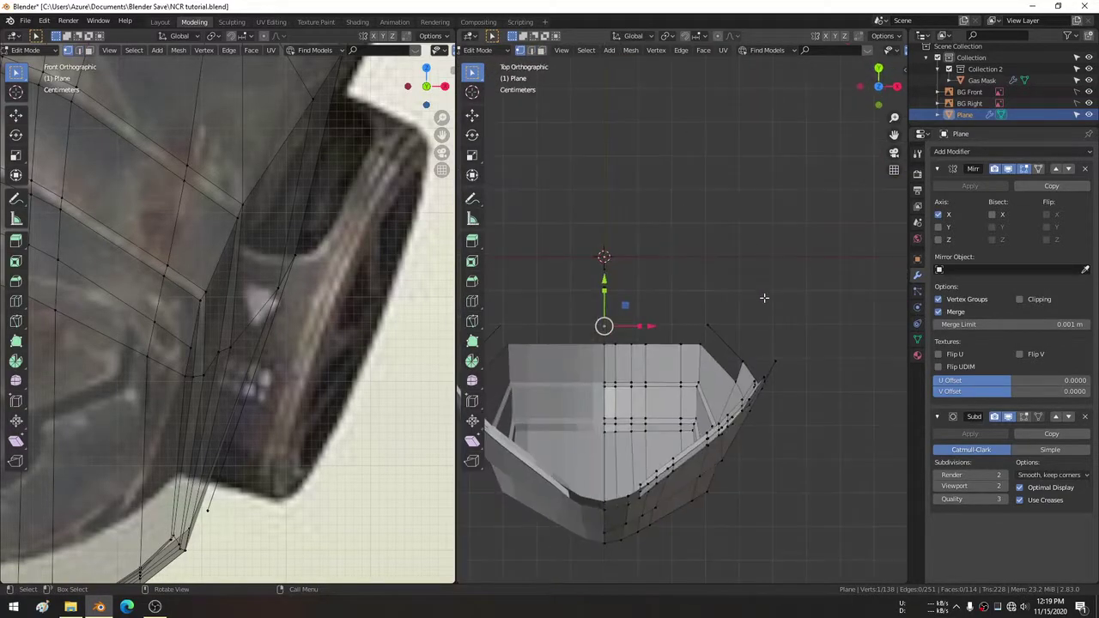
{"action": "middle_click_drag", "start_coordinate": [214, 387], "coordinate": [266, 279], "text": "shift"}
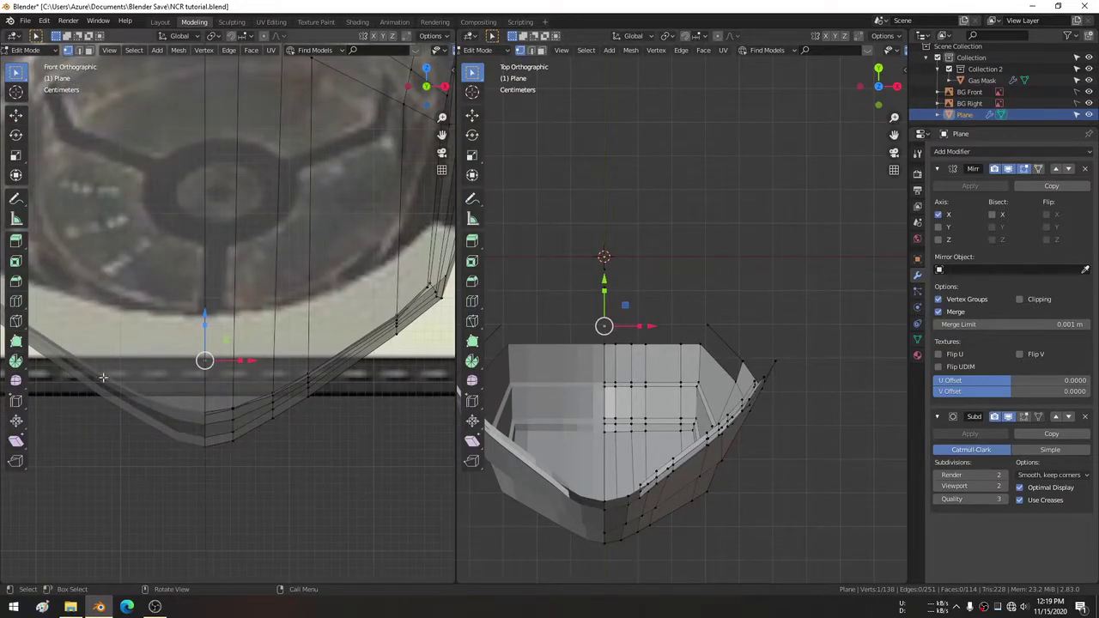
{"action": "scroll", "coordinate": [617, 337], "scroll_direction": "up", "scroll_amount": 1}
{"action": "scroll", "coordinate": [617, 337], "scroll_direction": "up", "scroll_amount": 3}
{"action": "middle_click_drag", "start_coordinate": [567, 292], "coordinate": [661, 208], "text": "shift"}
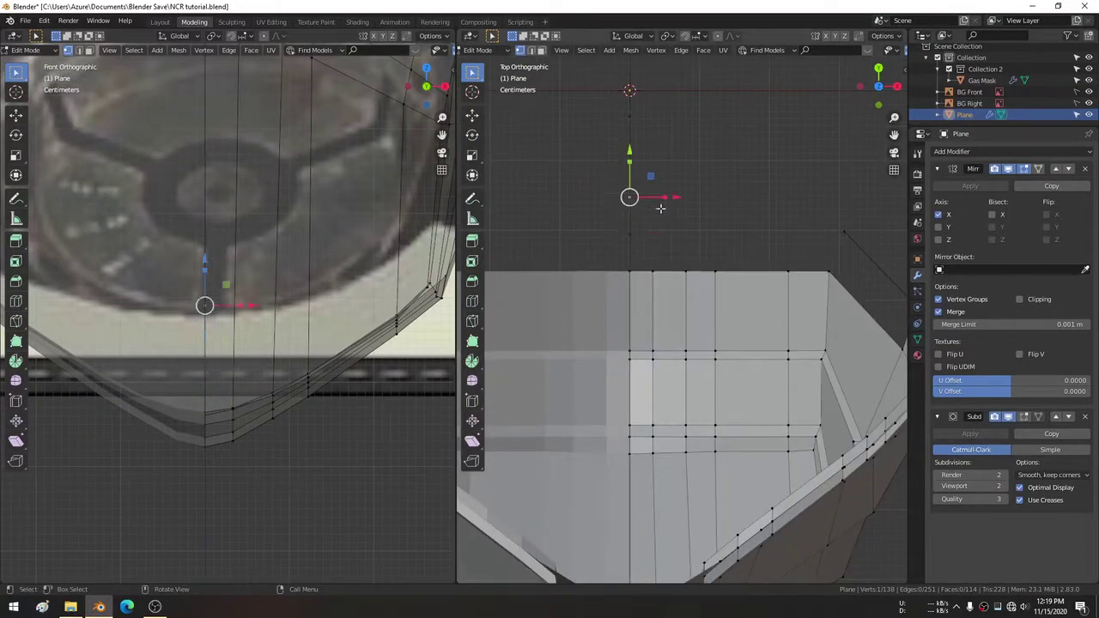
{"action": "left_click", "coordinate": [649, 223]}
{"action": "middle_click_drag", "start_coordinate": [222, 416], "coordinate": [237, 392], "text": "shift"}
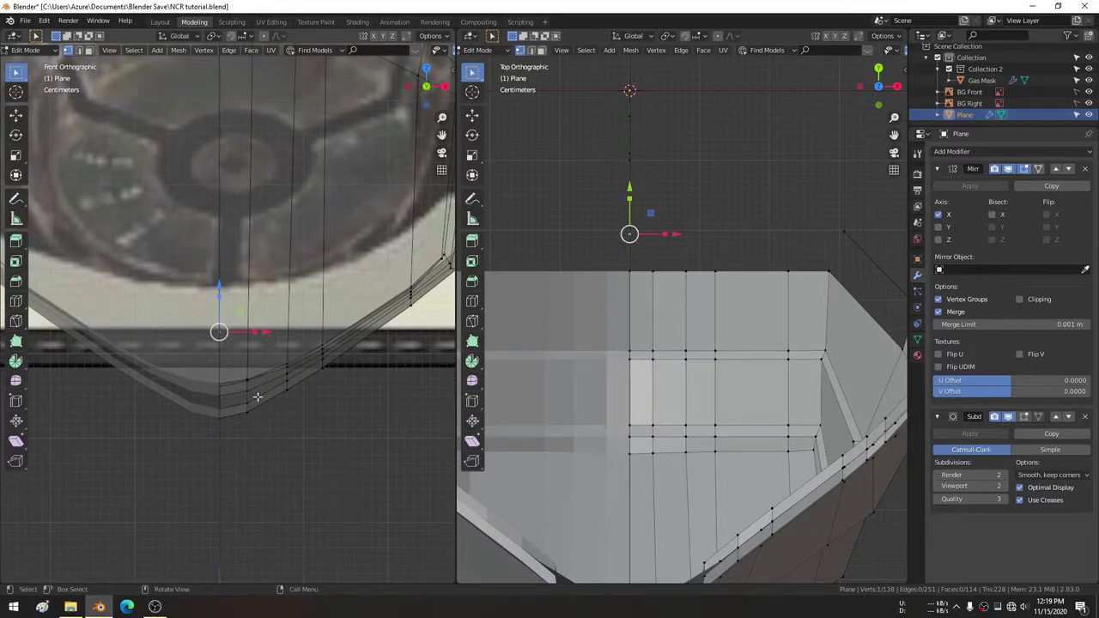
Extrude four vertices in sequence along the filter rim, then also select the neighbouring vertex.
{"action": "key", "text": "e"}
{"action": "right_click", "coordinate": [287, 390]}
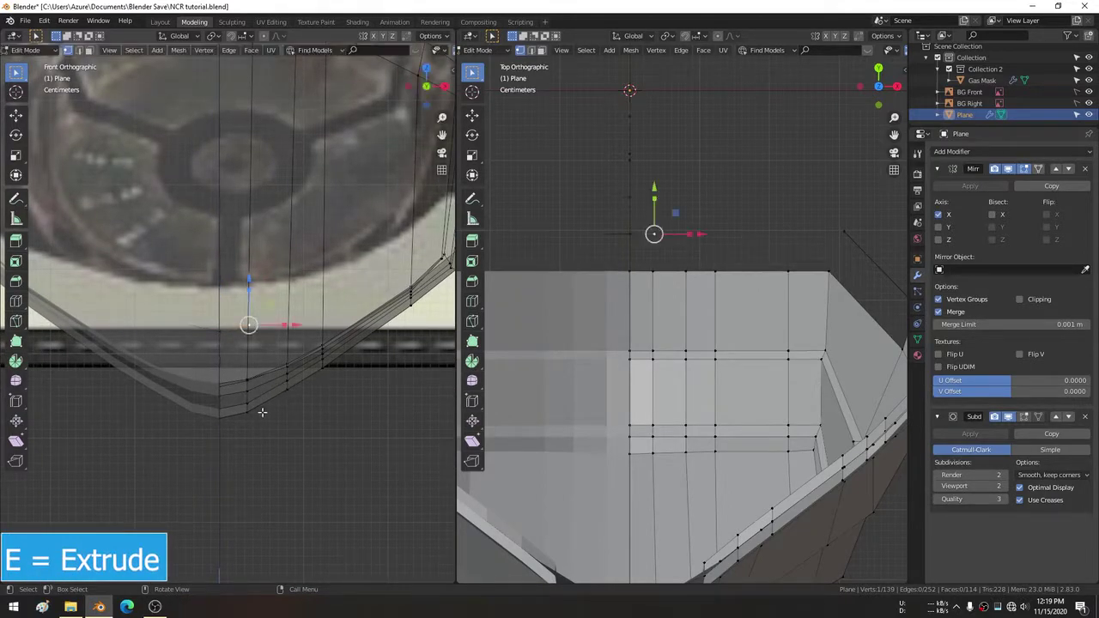
{"action": "key", "text": "e"}
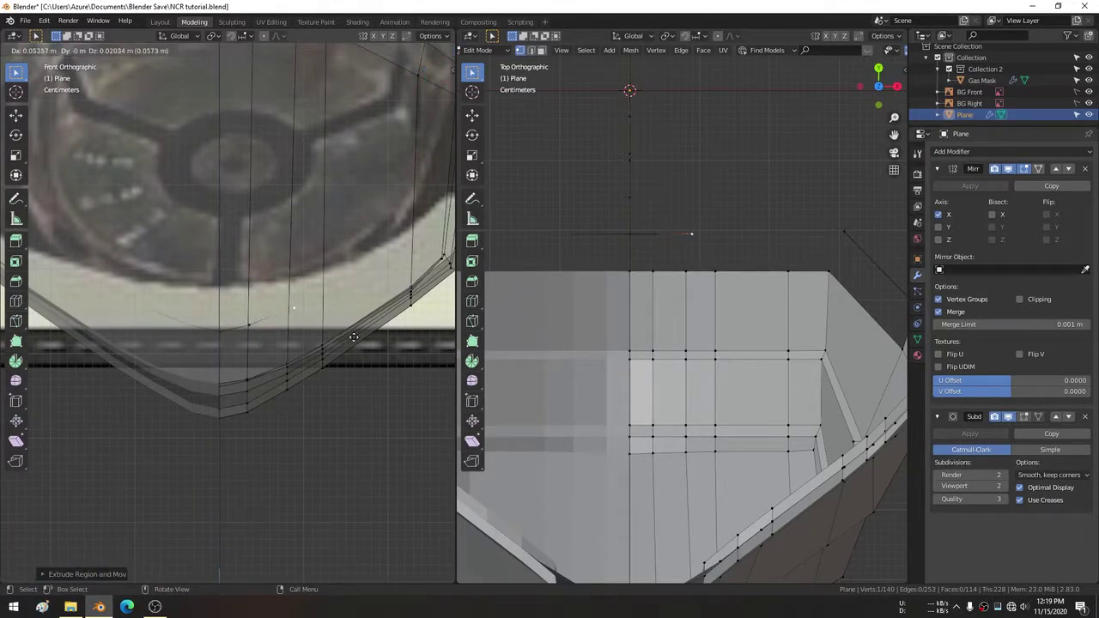
{"action": "left_click", "coordinate": [347, 343]}
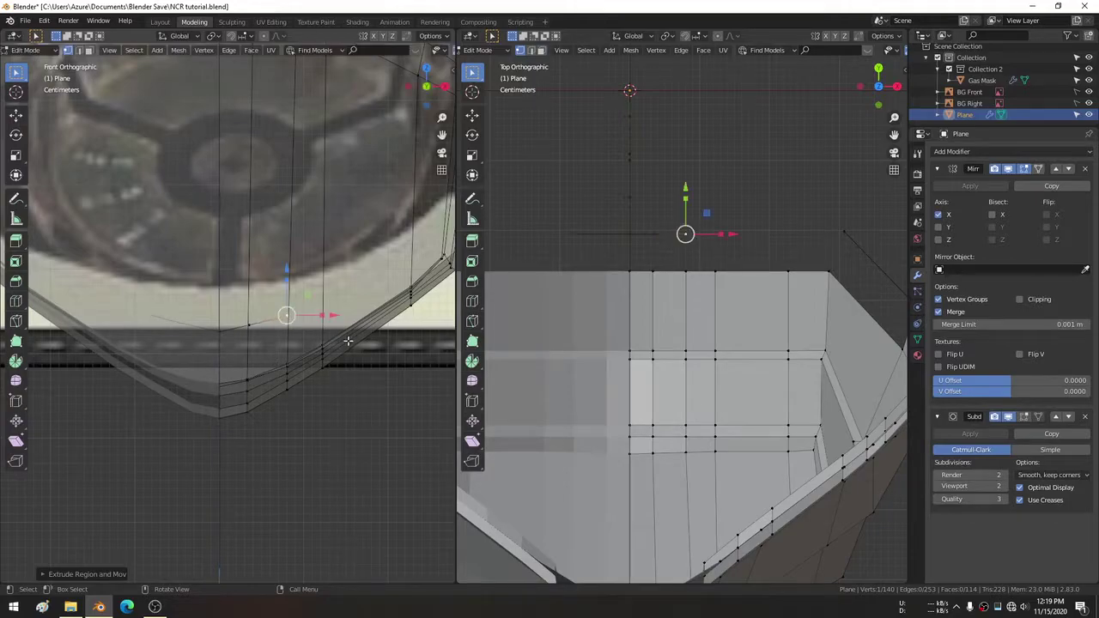
{"action": "key", "text": "e"}
{"action": "left_click", "coordinate": [388, 327]}
{"action": "key", "text": "e"}
{"action": "scroll", "coordinate": [318, 300], "scroll_direction": "up", "scroll_amount": 2}
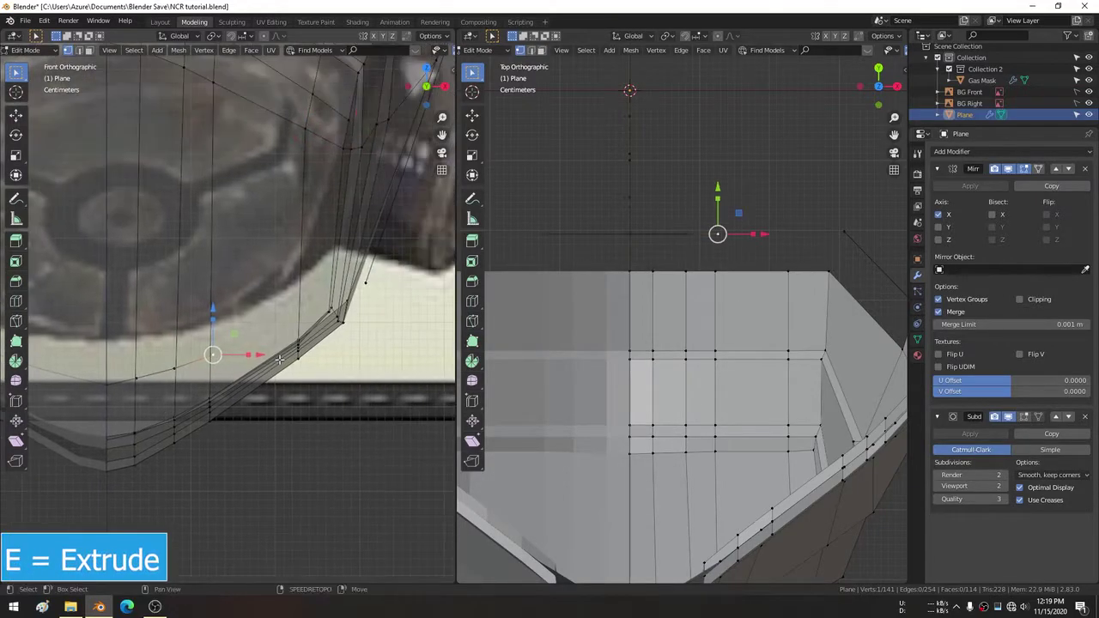
{"action": "left_click", "coordinate": [378, 315]}
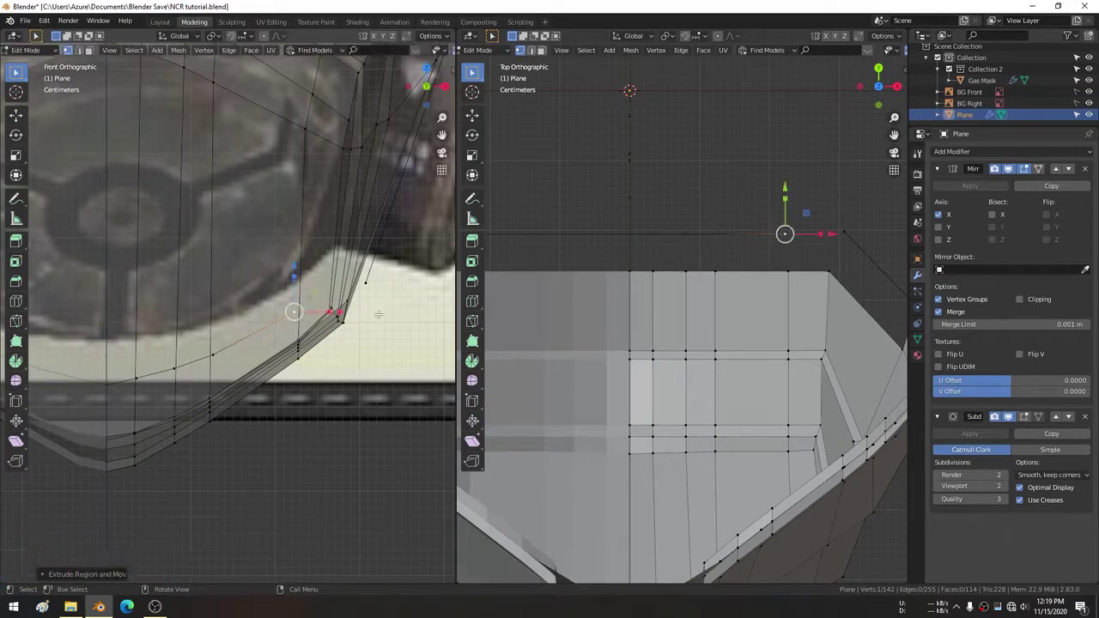
{"action": "key", "text": "e"}
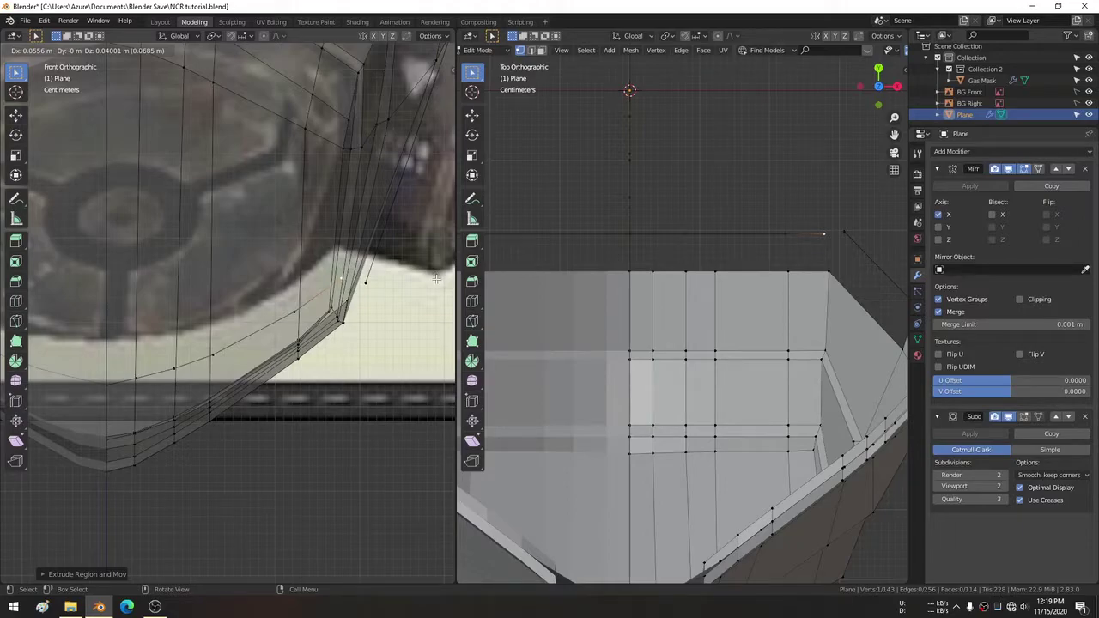
{"action": "left_click", "coordinate": [436, 279]}
{"action": "left_click", "coordinate": [375, 289], "text": "shift"}
Merge the chain's last vertex into its neighbour using Merge At Last.
{"action": "middle_click_drag", "start_coordinate": [773, 221], "coordinate": [731, 214], "text": "shift"}
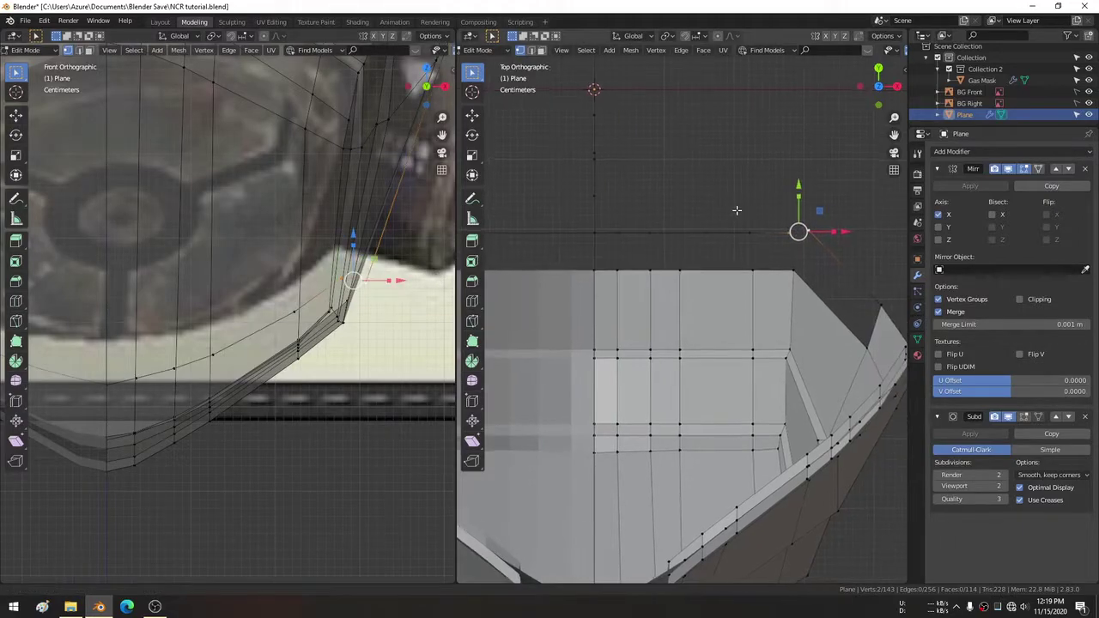
{"action": "key", "text": "m"}
{"action": "left_click", "coordinate": [731, 211]}
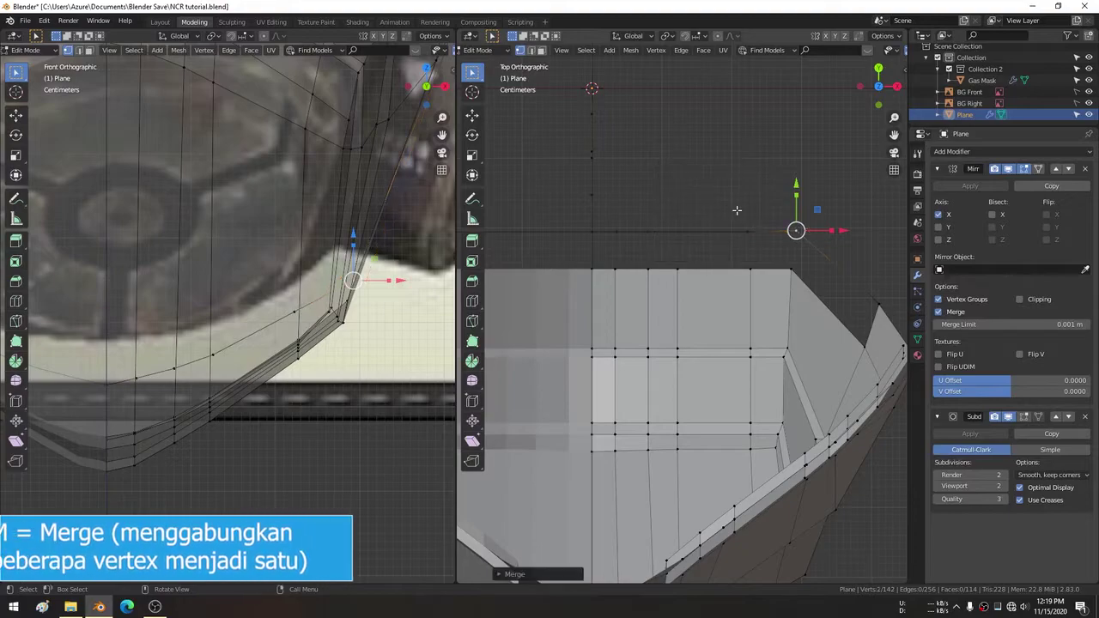
{"action": "mouse_move", "coordinate": [736, 209]}
{"action": "middle_mouse_down"}
{"action": "mouse_move", "coordinate": [679, 148]}
{"action": "mouse_move", "coordinate": [600, 185]}
{"action": "mouse_move", "coordinate": [827, 255]}
{"action": "mouse_move", "coordinate": [724, 287]}
{"action": "middle_mouse_up"}
{"action": "scroll", "coordinate": [679, 147], "scroll_direction": "down", "scroll_amount": 5}
{"action": "scroll", "coordinate": [599, 186], "scroll_direction": "up", "scroll_amount": 5}
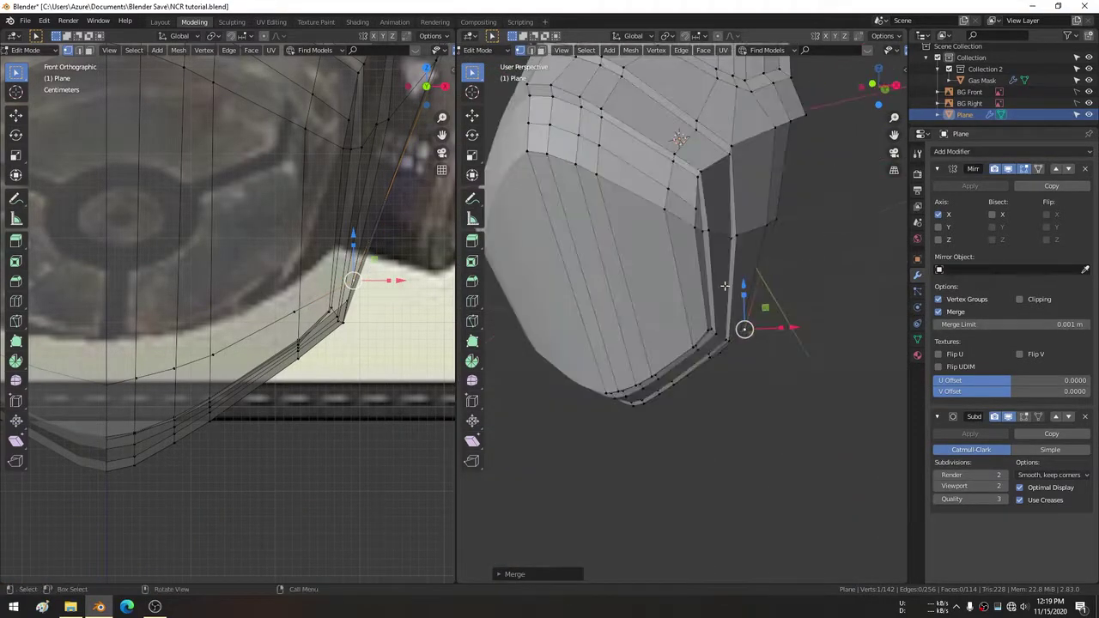
{"action": "scroll", "coordinate": [263, 260], "scroll_direction": "down", "scroll_amount": 2}
{"action": "scroll", "coordinate": [390, 49], "scroll_direction": "down", "scroll_amount": 3}
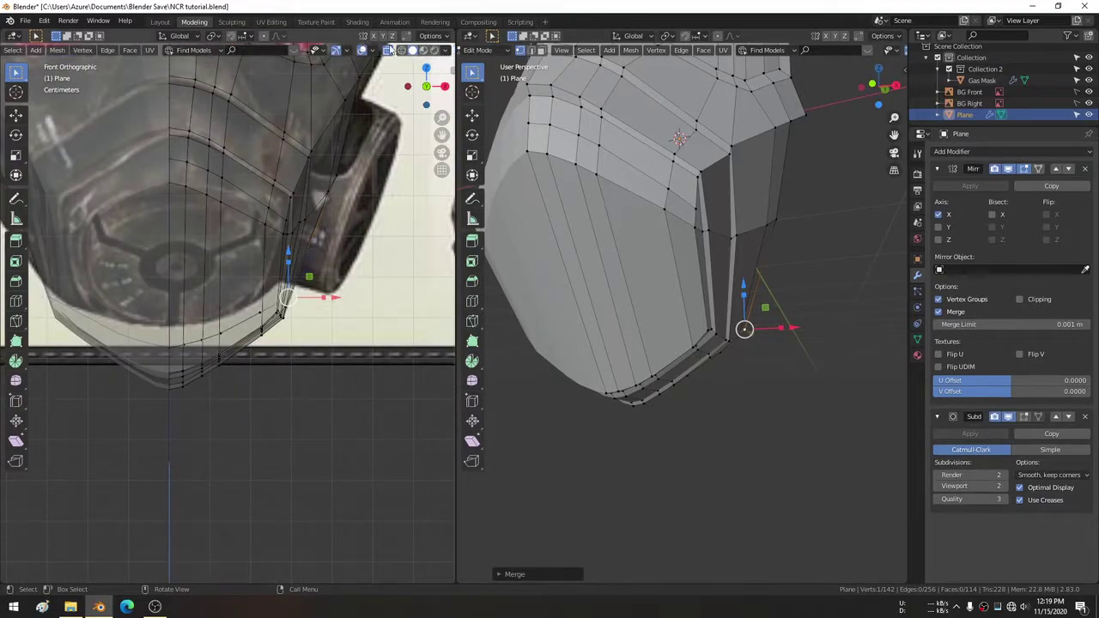
Turn X-ray off in the left view and circle-select the top-edge vertices.
{"action": "left_click", "coordinate": [388, 49]}
{"action": "mouse_move", "coordinate": [308, 270]}
{"action": "middle_mouse_down"}
{"action": "mouse_move", "coordinate": [351, 273]}
{"action": "mouse_move", "coordinate": [307, 263]}
{"action": "mouse_move", "coordinate": [369, 309]}
{"action": "middle_mouse_up"}
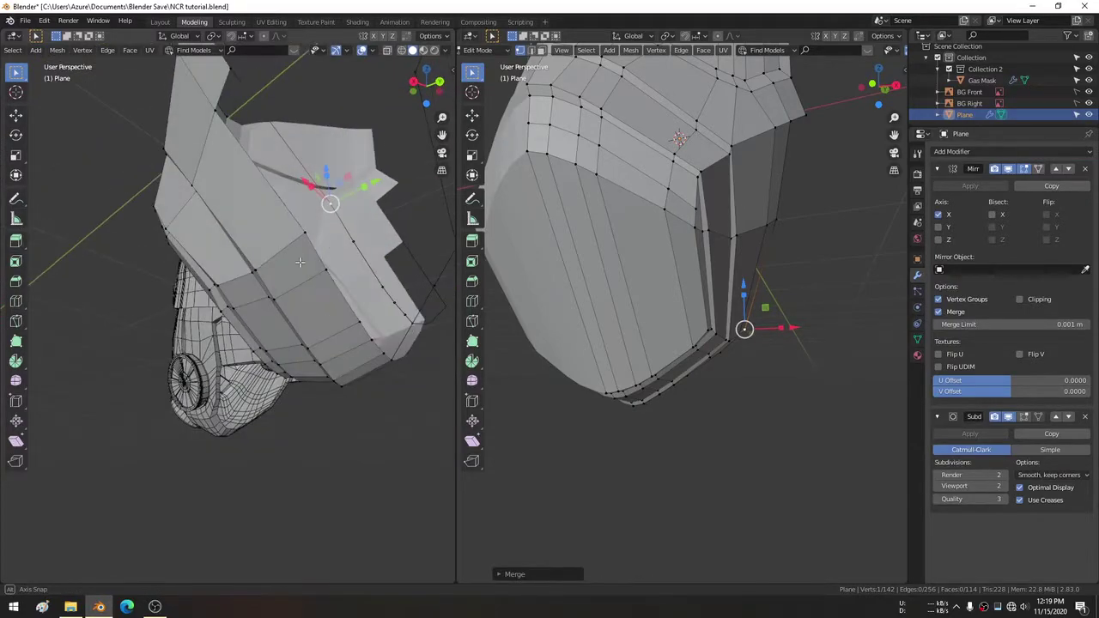
{"action": "middle_click_drag", "start_coordinate": [695, 327], "coordinate": [751, 430]}
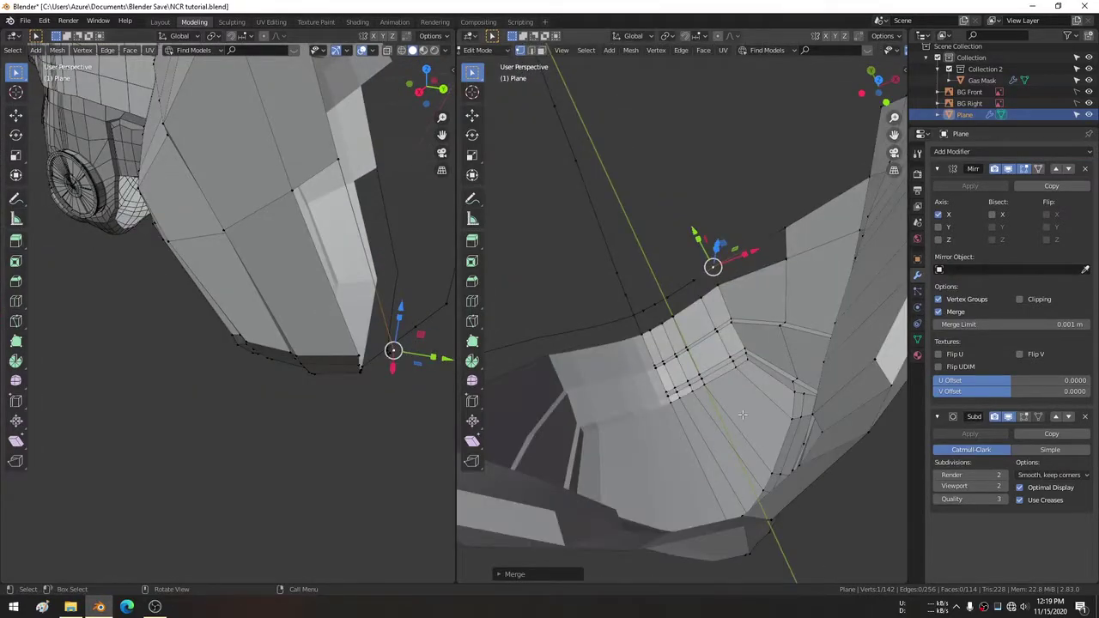
{"action": "key", "text": "KP_7"}
{"action": "scroll", "coordinate": [719, 246], "scroll_direction": "up", "scroll_amount": 2}
{"action": "scroll", "coordinate": [710, 199], "scroll_direction": "up", "scroll_amount": 2}
{"action": "scroll", "coordinate": [683, 175], "scroll_direction": "up", "scroll_amount": 1}
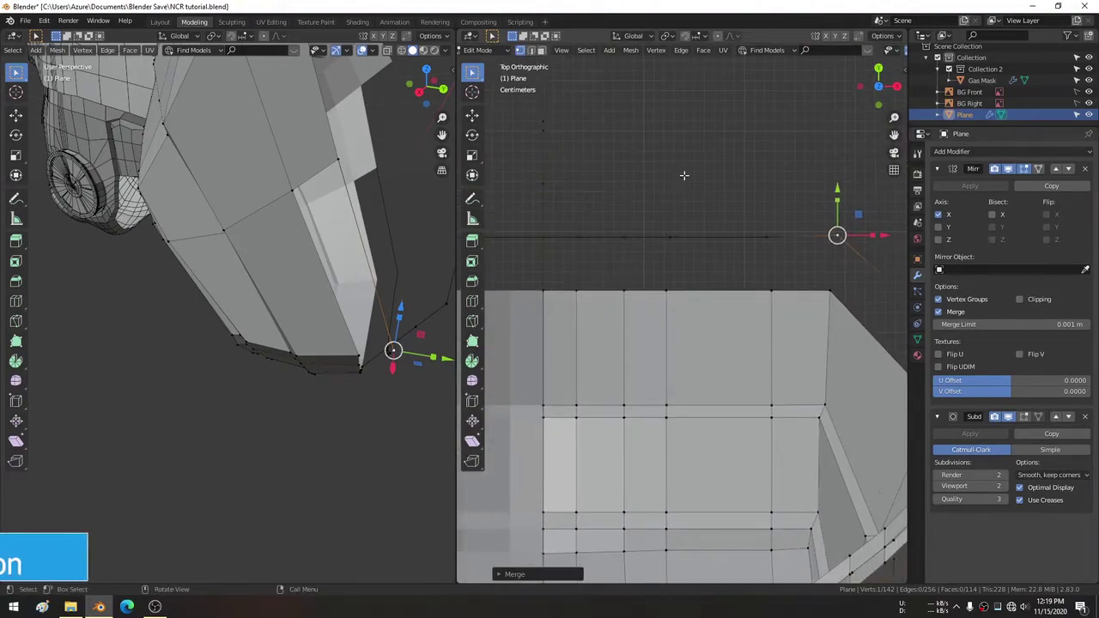
{"action": "key", "text": "c"}
{"action": "mouse_move", "coordinate": [830, 225]}
{"action": "left_mouse_down"}
{"action": "mouse_move", "coordinate": [747, 251]}
{"action": "mouse_move", "coordinate": [626, 241]}
{"action": "mouse_move", "coordinate": [609, 282]}
{"action": "mouse_move", "coordinate": [577, 273]}
{"action": "left_mouse_up"}
Bridge the selected vertex chain to the top edge with LoopTools Bridge.
{"action": "right_click", "coordinate": [577, 273]}
{"action": "right_click", "coordinate": [601, 133]}
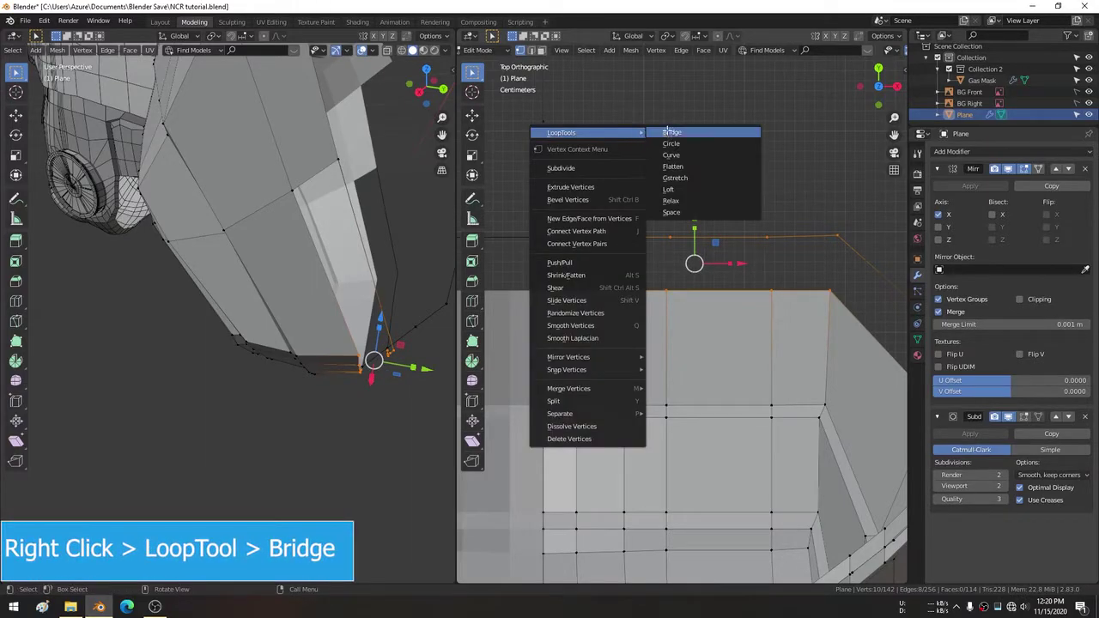
{"action": "left_click", "coordinate": [670, 133]}
{"action": "scroll", "coordinate": [866, 118], "scroll_direction": "up", "scroll_amount": 2}
Fill the corner gap with a new face from three corner vertices.
{"action": "left_click", "coordinate": [619, 171]}
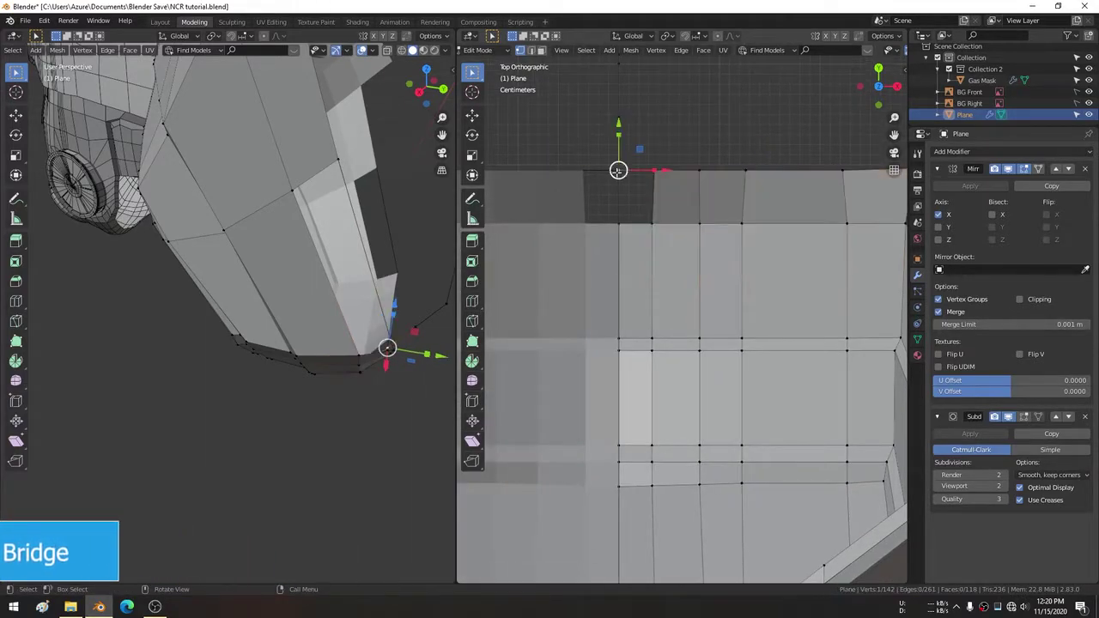
{"action": "left_click", "coordinate": [652, 171], "text": "shift"}
{"action": "left_click", "coordinate": [640, 225], "text": "shift"}
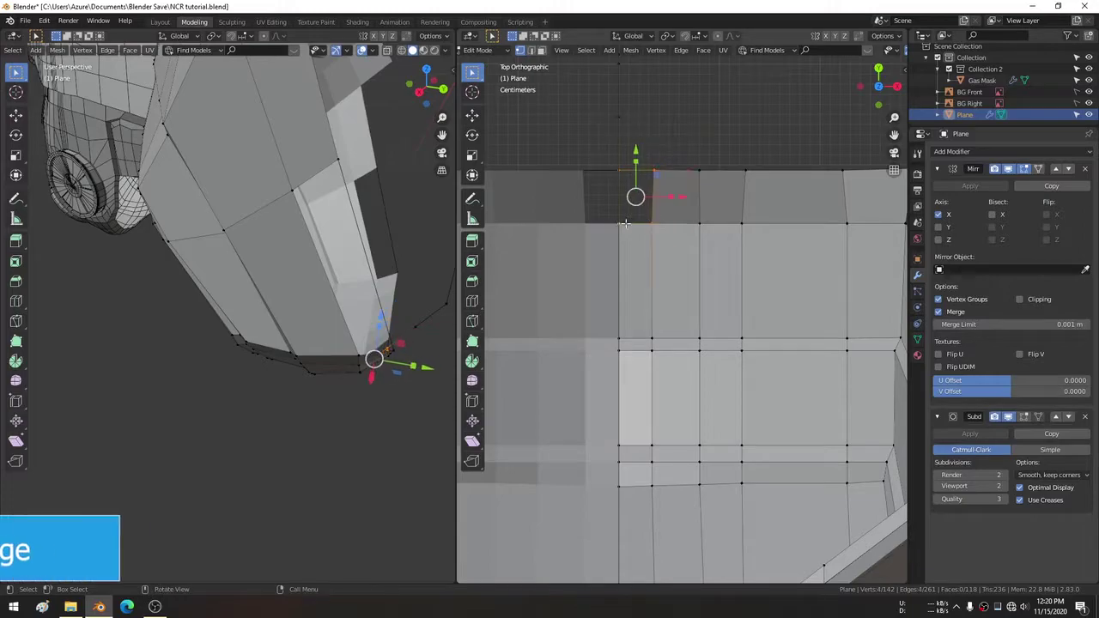
{"action": "key", "text": "f"}
{"action": "scroll", "coordinate": [766, 237], "scroll_direction": "down", "scroll_amount": 2}
{"action": "scroll", "coordinate": [765, 237], "scroll_direction": "down", "scroll_amount": 1}
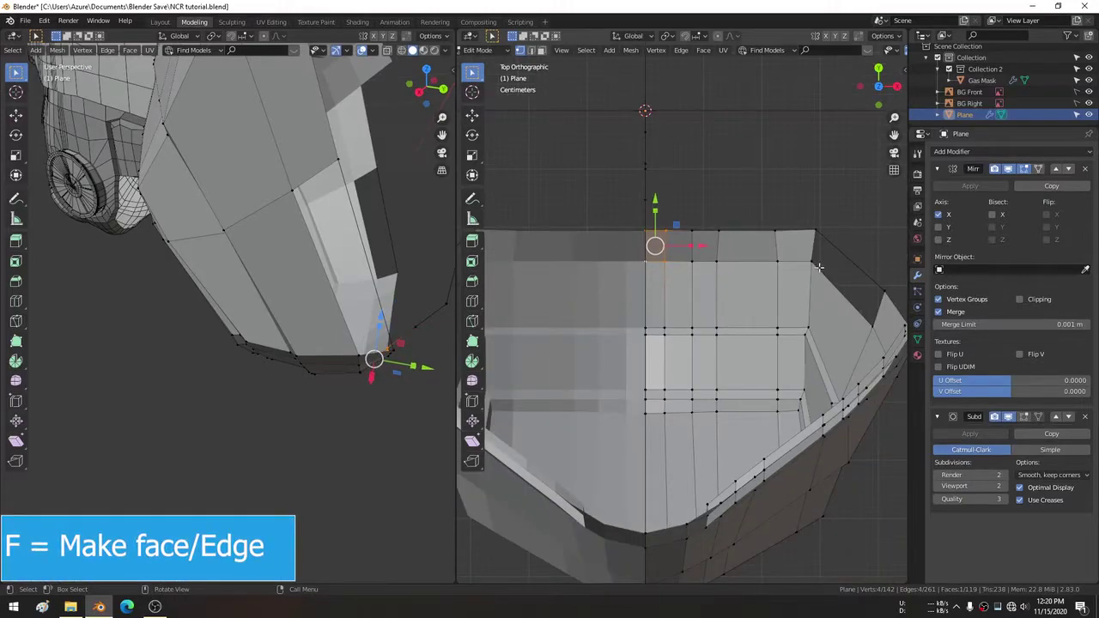
Select the five vertices surrounding the side face.
{"action": "left_click", "coordinate": [814, 231]}
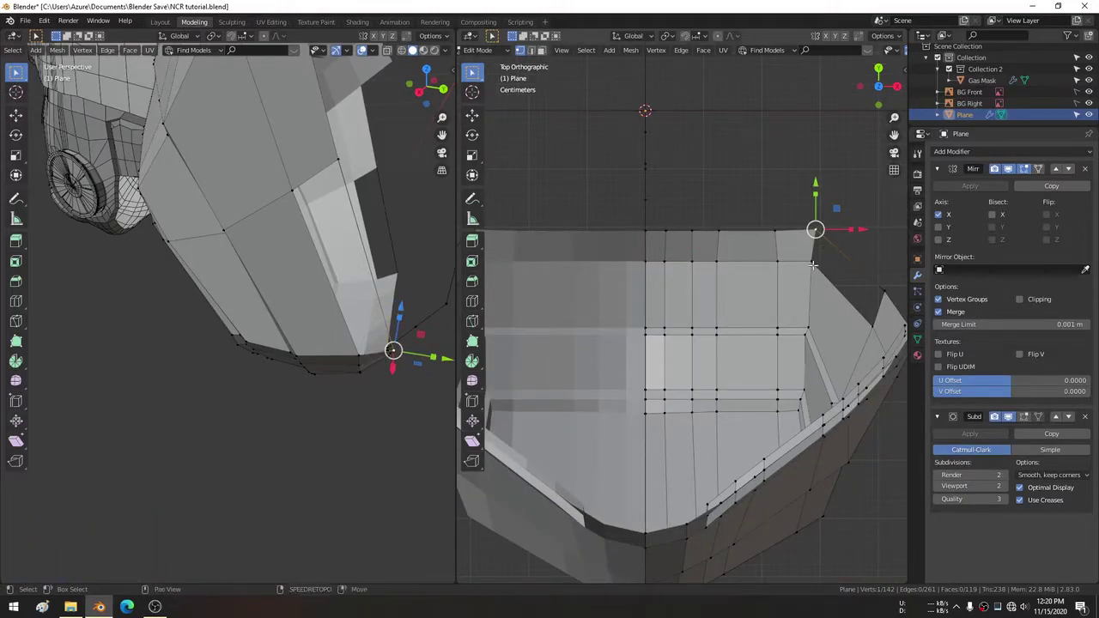
{"action": "left_click", "coordinate": [813, 265], "text": "shift"}
{"action": "left_click", "coordinate": [873, 325], "text": "shift"}
{"action": "left_click", "coordinate": [884, 290], "text": "shift"}
{"action": "left_click", "coordinate": [799, 249], "text": "shift"}
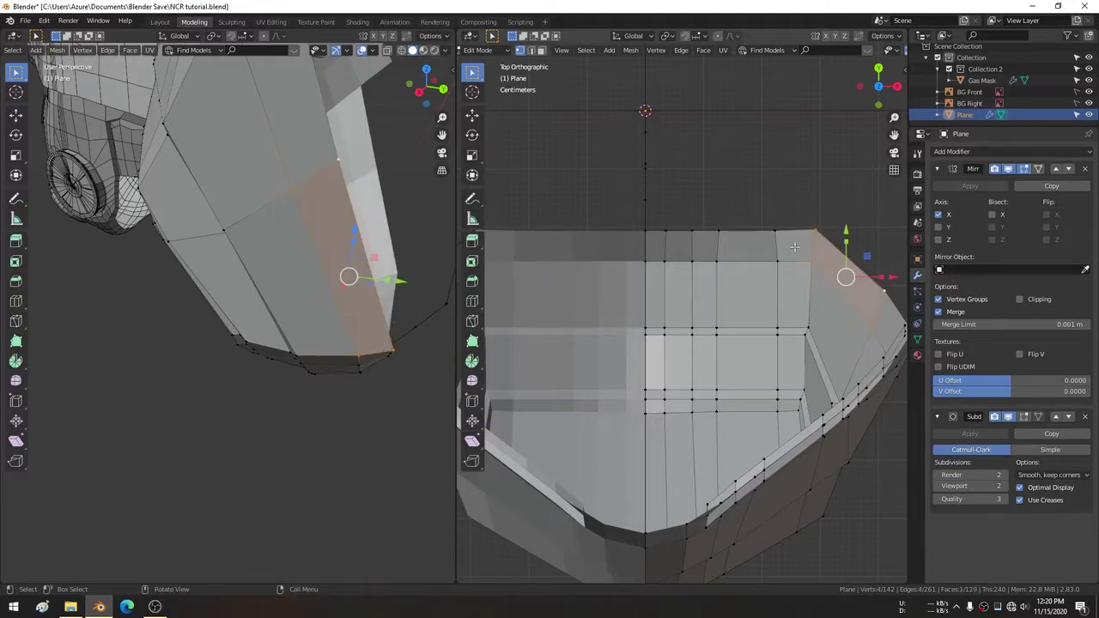
{"action": "mouse_move", "coordinate": [794, 247]}
{"action": "middle_mouse_down"}
{"action": "mouse_move", "coordinate": [636, 182]}
{"action": "mouse_move", "coordinate": [674, 301]}
{"action": "mouse_move", "coordinate": [708, 311]}
{"action": "middle_mouse_up"}
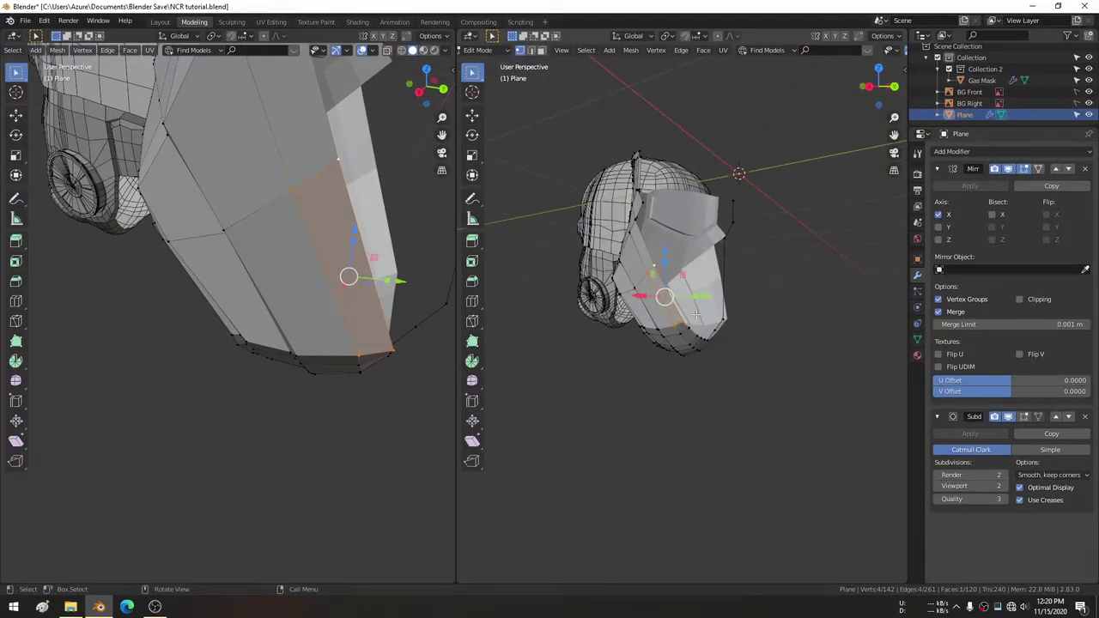
{"action": "scroll", "coordinate": [227, 240], "scroll_direction": "down", "scroll_amount": 2}
{"action": "scroll", "coordinate": [227, 240], "scroll_direction": "down", "scroll_amount": 2}
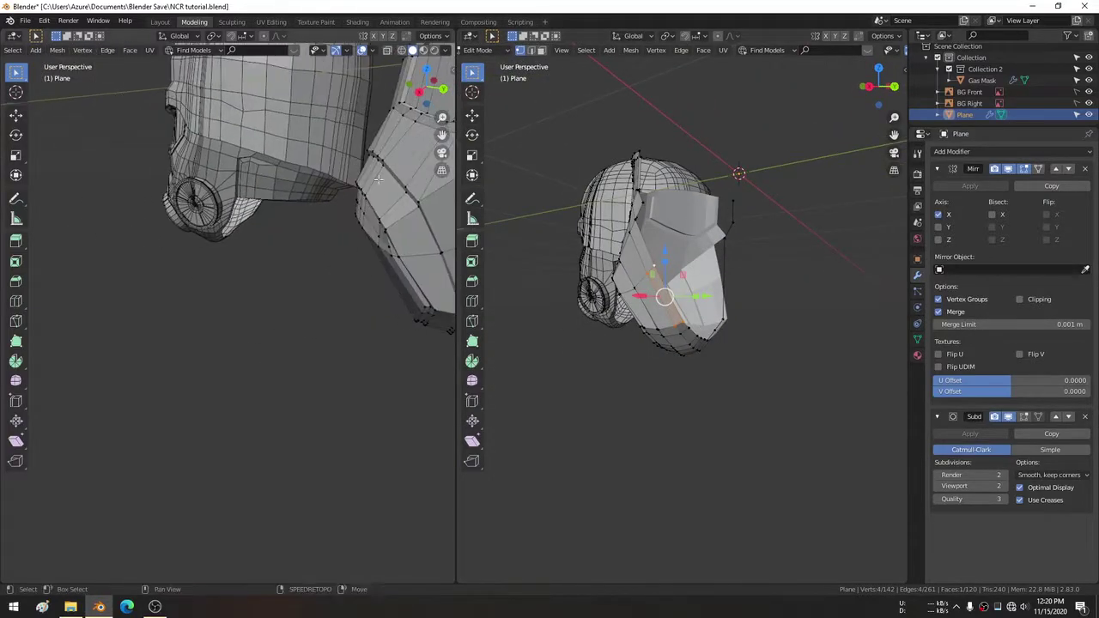
{"action": "scroll", "coordinate": [227, 240], "scroll_direction": "down", "scroll_amount": 2}
{"action": "key", "text": "Tab"}
{"action": "left_click", "coordinate": [228, 239]}
{"action": "key", "text": "KP_Decimal"}
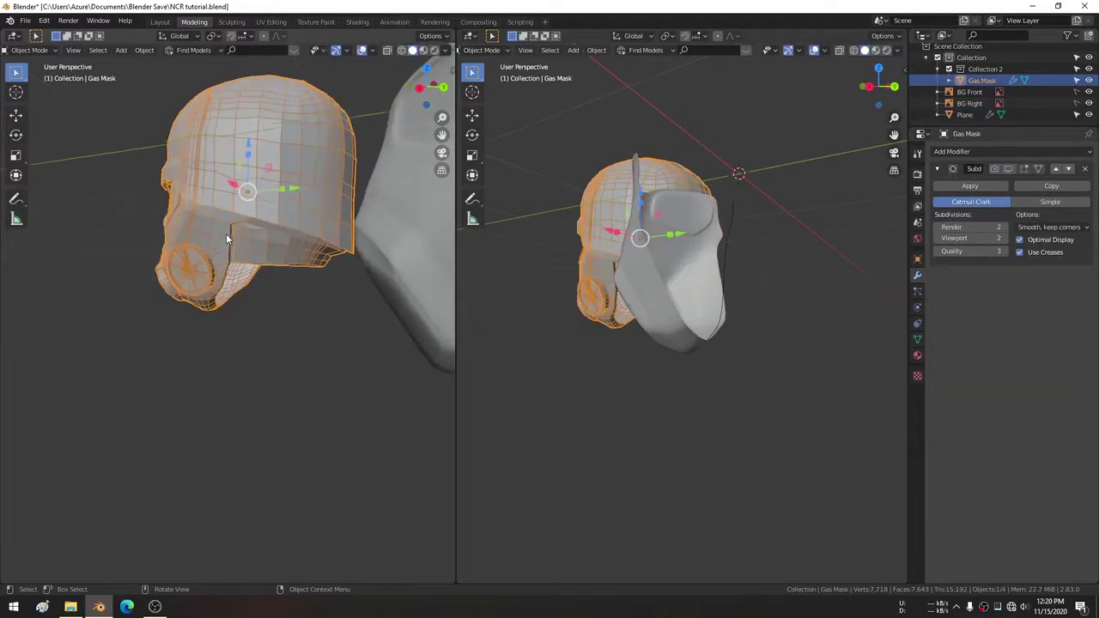
{"action": "middle_click_drag", "start_coordinate": [245, 293], "coordinate": [170, 287]}
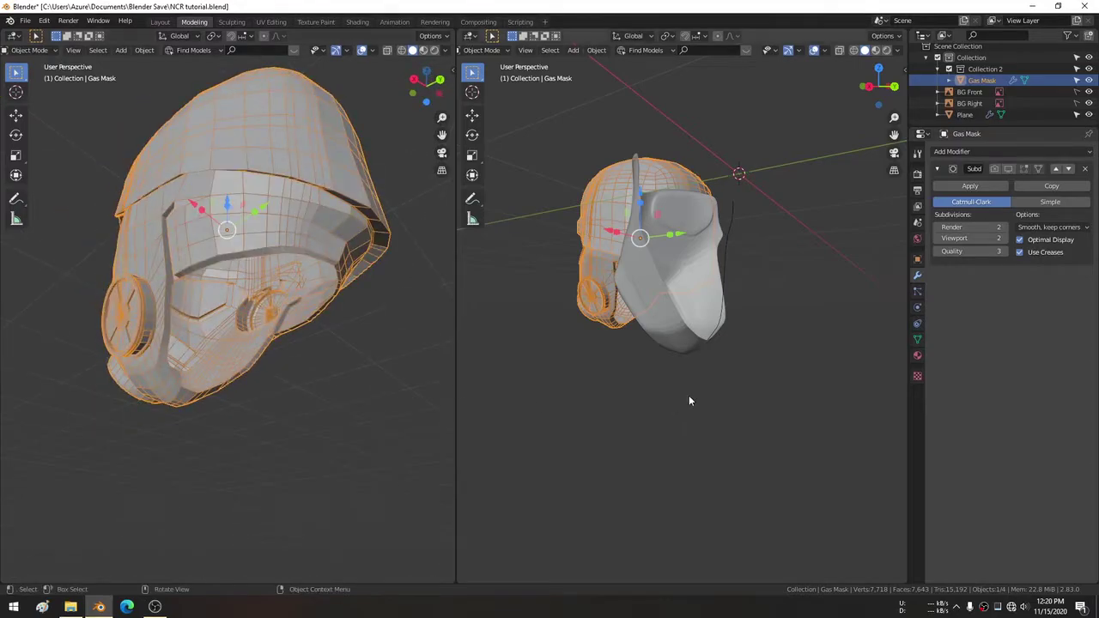
{"action": "mouse_move", "coordinate": [690, 395]}
{"action": "middle_mouse_down"}
{"action": "mouse_move", "coordinate": [687, 331]}
{"action": "mouse_move", "coordinate": [744, 334]}
{"action": "middle_mouse_up"}
{"action": "left_click", "coordinate": [686, 302]}
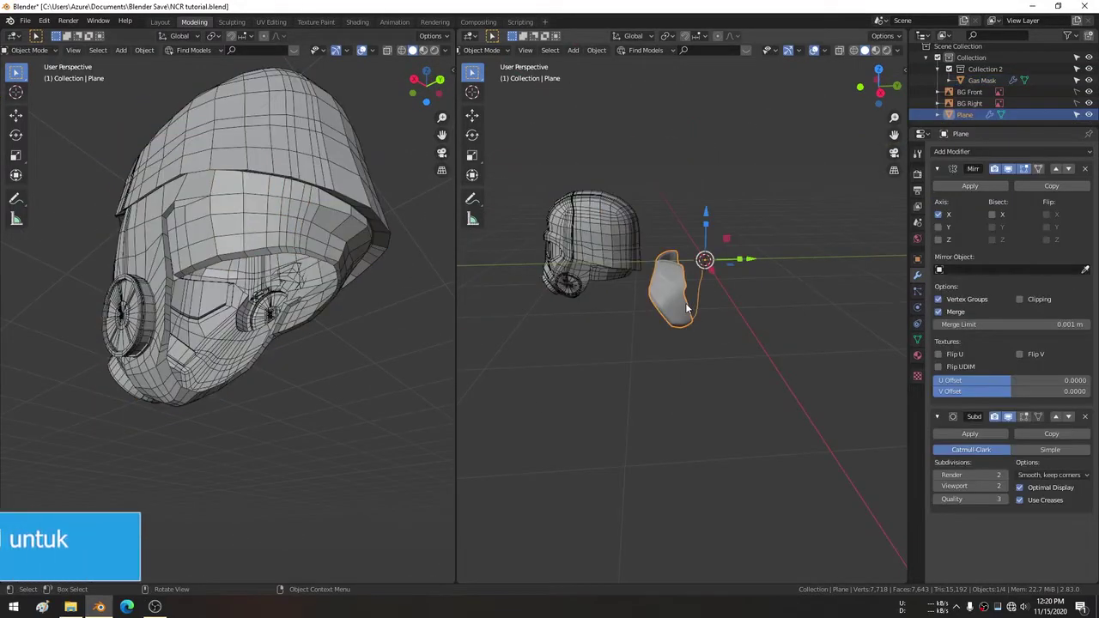
{"action": "key", "text": "KP_Decimal"}
{"action": "key", "text": "Tab"}
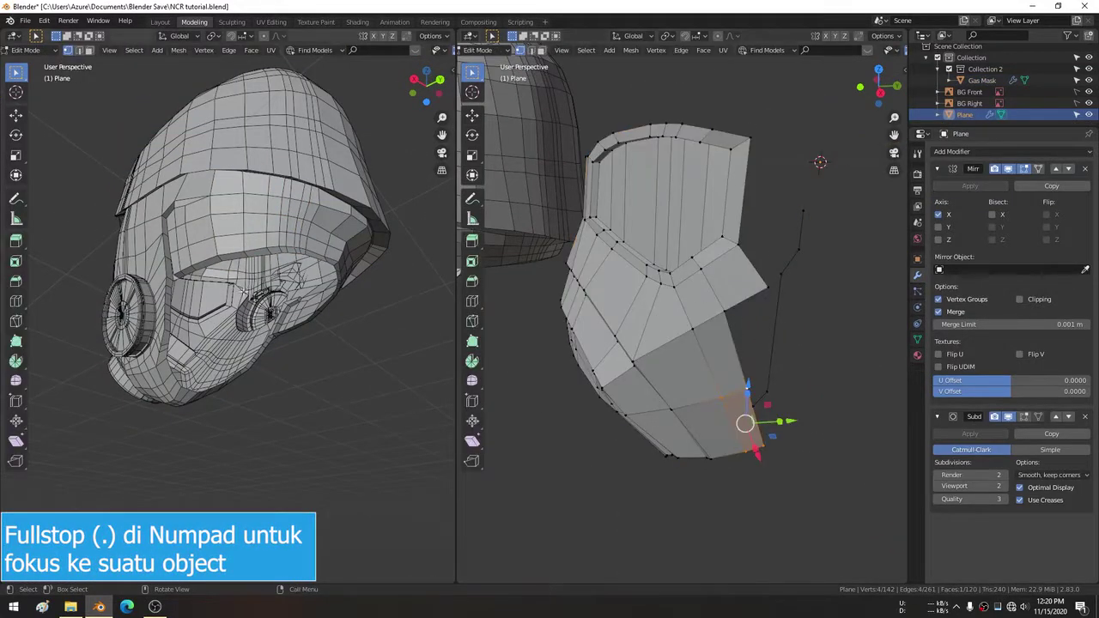
Set the left view to Front, frame the faceplate, and return to Edit Mode.
{"action": "key", "text": "KP_1"}
{"action": "key", "text": "KP_Decimal"}
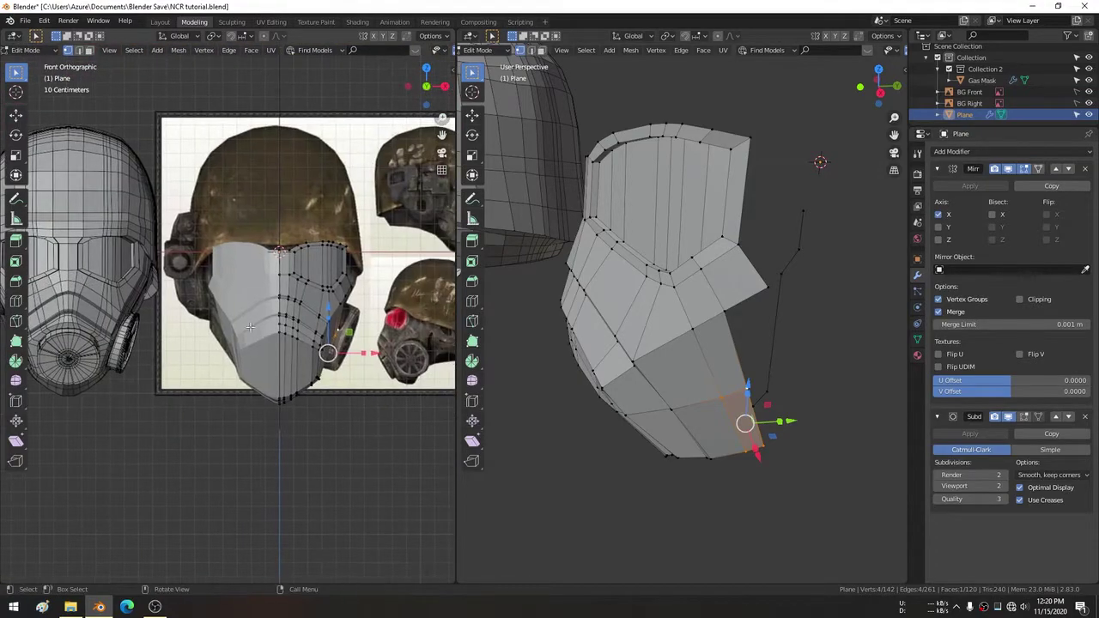
{"action": "key", "text": "Tab"}
{"action": "key", "text": "KP_Decimal"}
{"action": "key", "text": "Tab"}
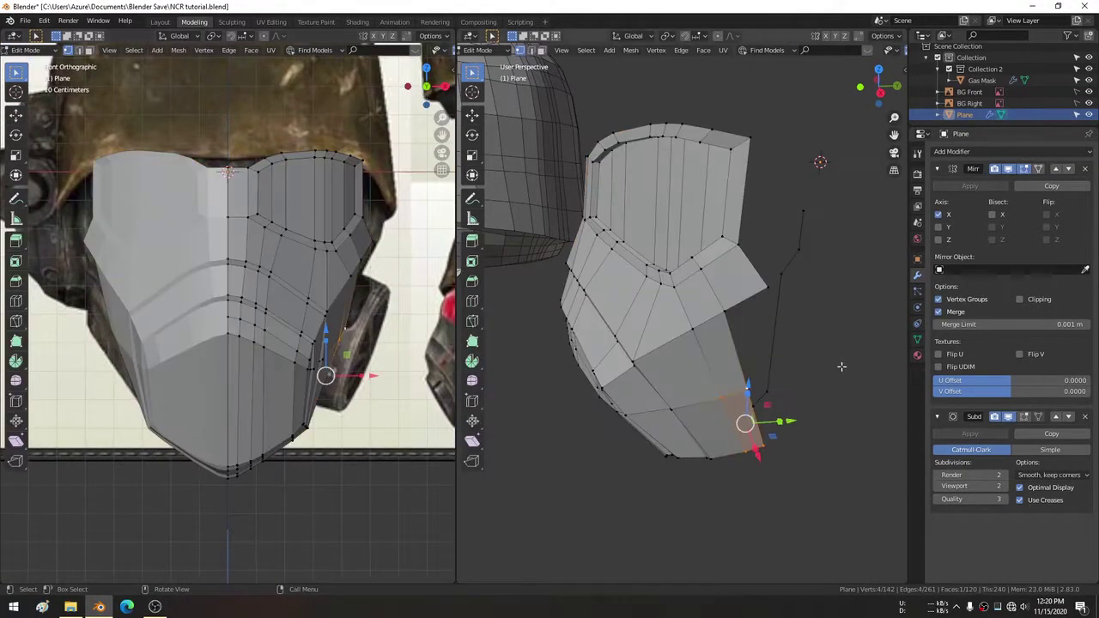
{"action": "middle_click_drag", "start_coordinate": [779, 328], "coordinate": [760, 240]}
{"action": "scroll", "coordinate": [679, 175], "scroll_direction": "up", "scroll_amount": 3}
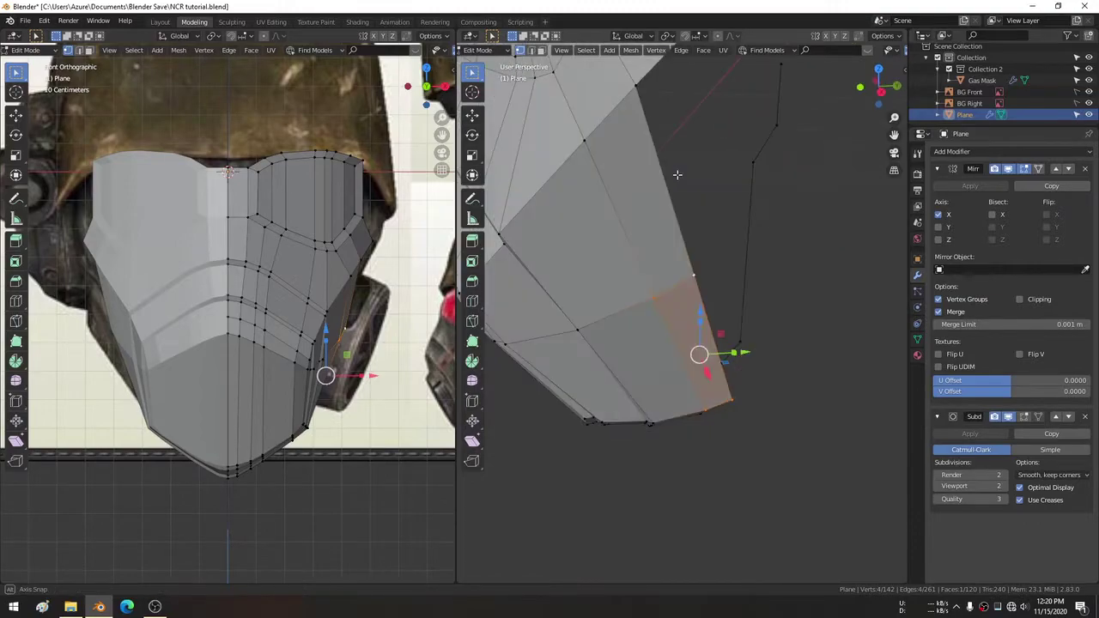
{"action": "mouse_move", "coordinate": [680, 175]}
{"action": "middle_mouse_down"}
{"action": "mouse_move", "coordinate": [698, 126]}
{"action": "mouse_move", "coordinate": [712, 171]}
{"action": "middle_mouse_up"}
Extrude an upper side vertex down over the filter outline and fill with F.
{"action": "left_click", "coordinate": [718, 194]}
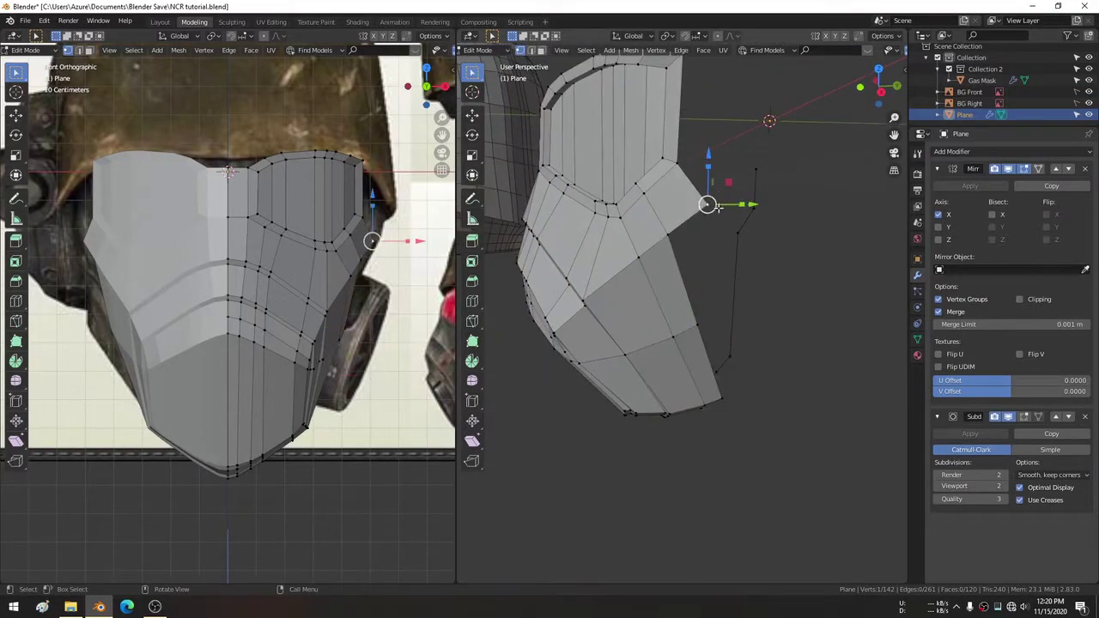
{"action": "key", "text": "KP_3"}
{"action": "scroll", "coordinate": [702, 225], "scroll_direction": "up", "scroll_amount": 2}
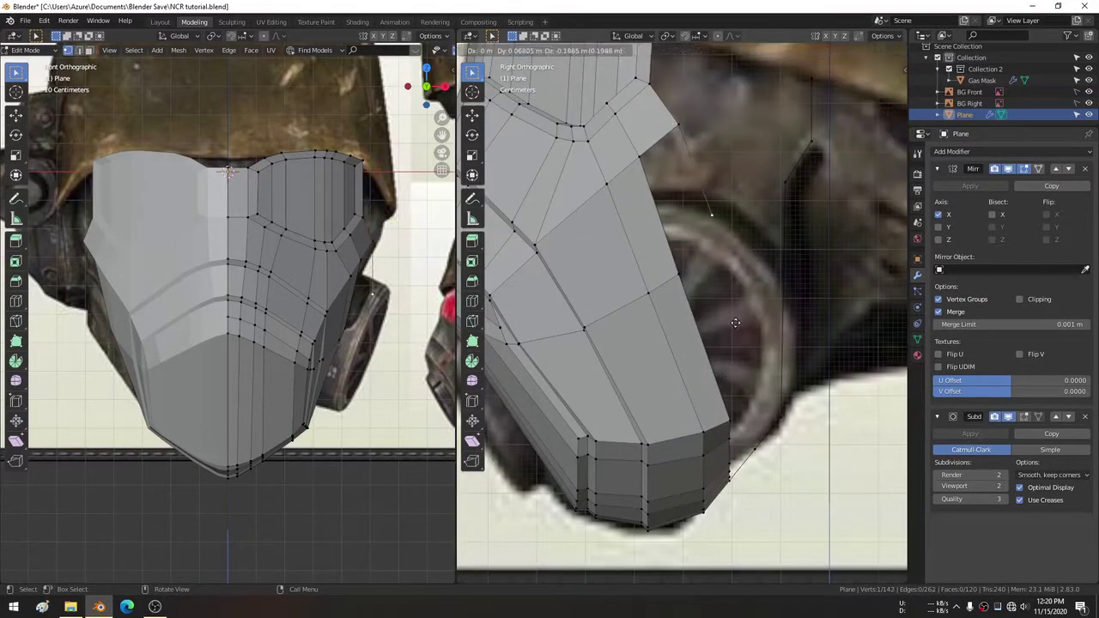
{"action": "key", "text": "e"}
{"action": "left_click", "coordinate": [739, 356]}
{"action": "scroll", "coordinate": [378, 318], "scroll_direction": "up", "scroll_amount": 3}
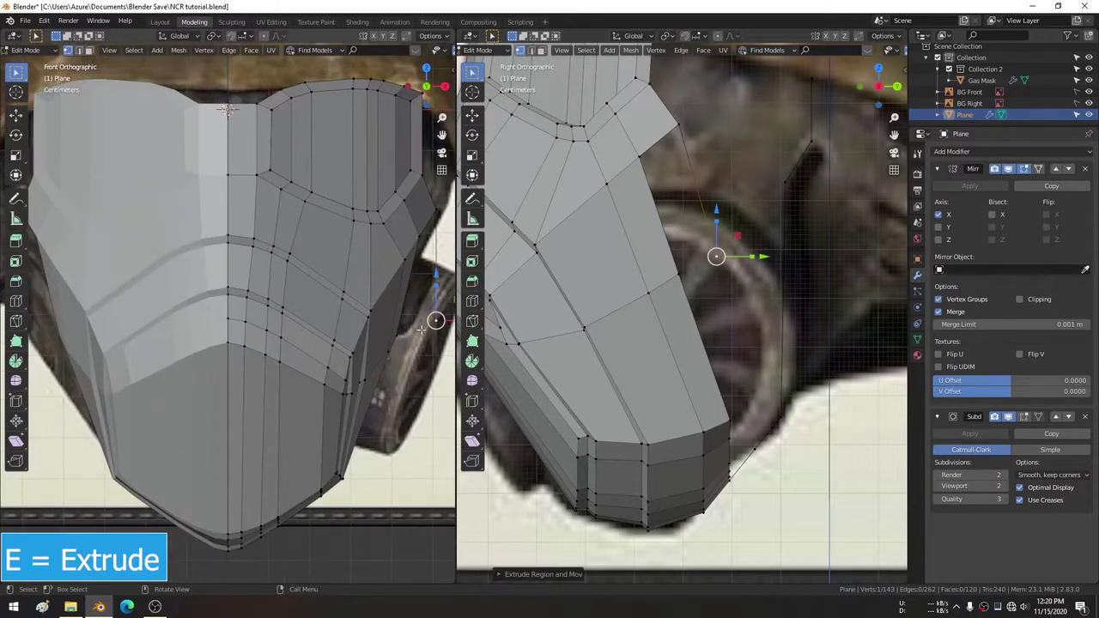
{"action": "middle_click_drag", "start_coordinate": [438, 319], "coordinate": [342, 271], "text": "shift"}
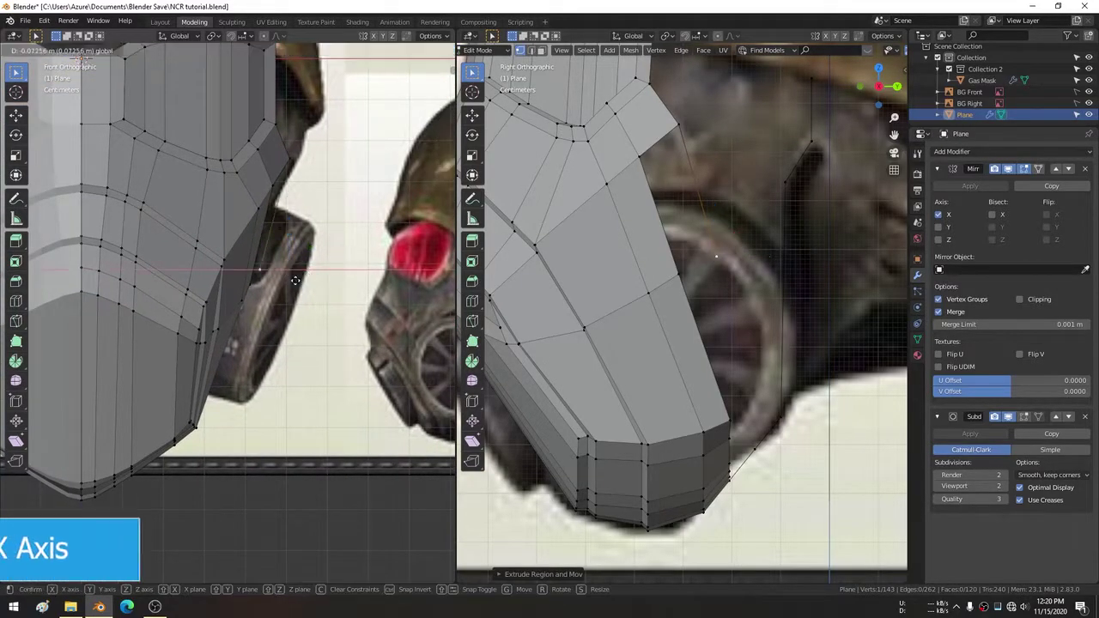
{"action": "scroll", "coordinate": [309, 283], "scroll_direction": "up", "scroll_amount": 1}
{"action": "scroll", "coordinate": [286, 290], "scroll_direction": "up", "scroll_amount": 1}
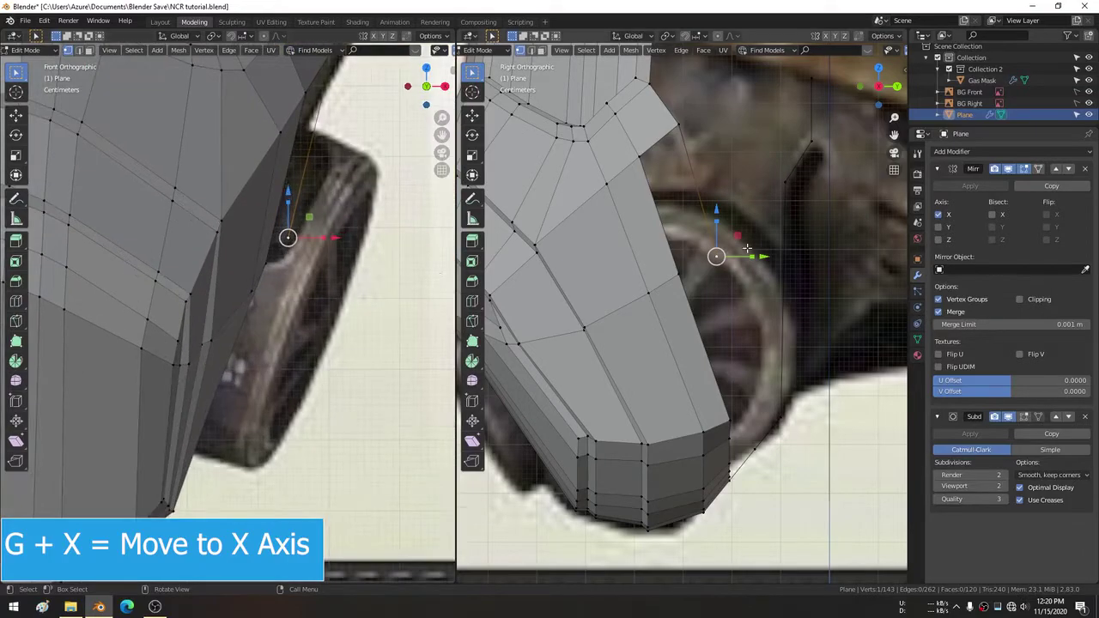
{"action": "left_click", "coordinate": [640, 156], "text": "shift"}
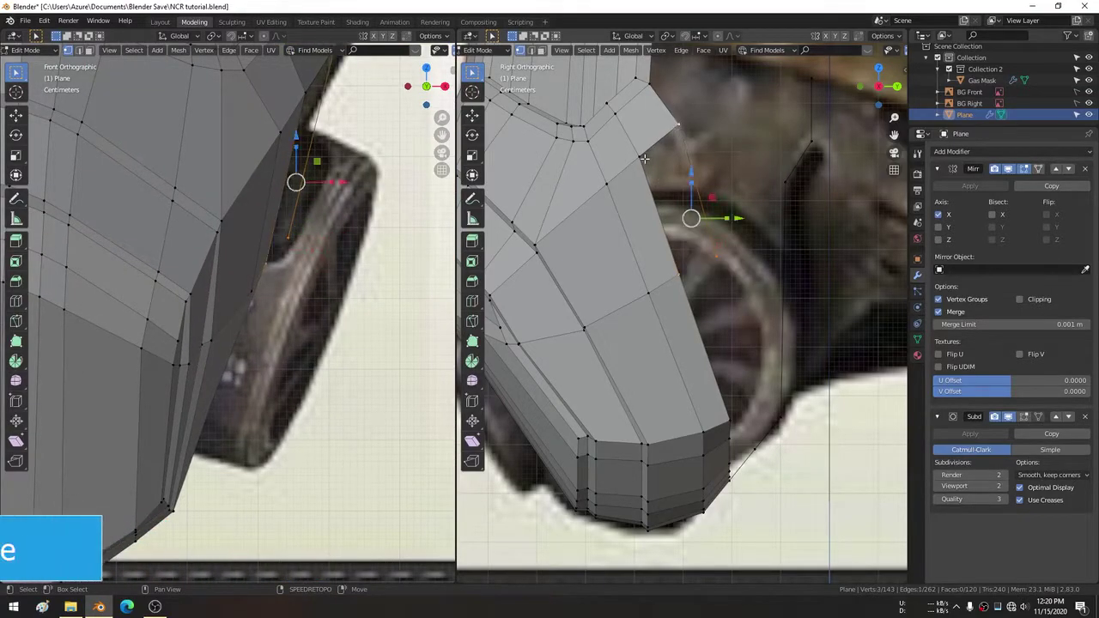
{"action": "key", "text": "f"}
{"action": "key", "text": "f"}
Move two vertices to line up with the side filter's rim.
{"action": "scroll", "coordinate": [720, 262], "scroll_direction": "up", "scroll_amount": 1}
{"action": "left_click", "coordinate": [729, 218]}
{"action": "key", "text": "g"}
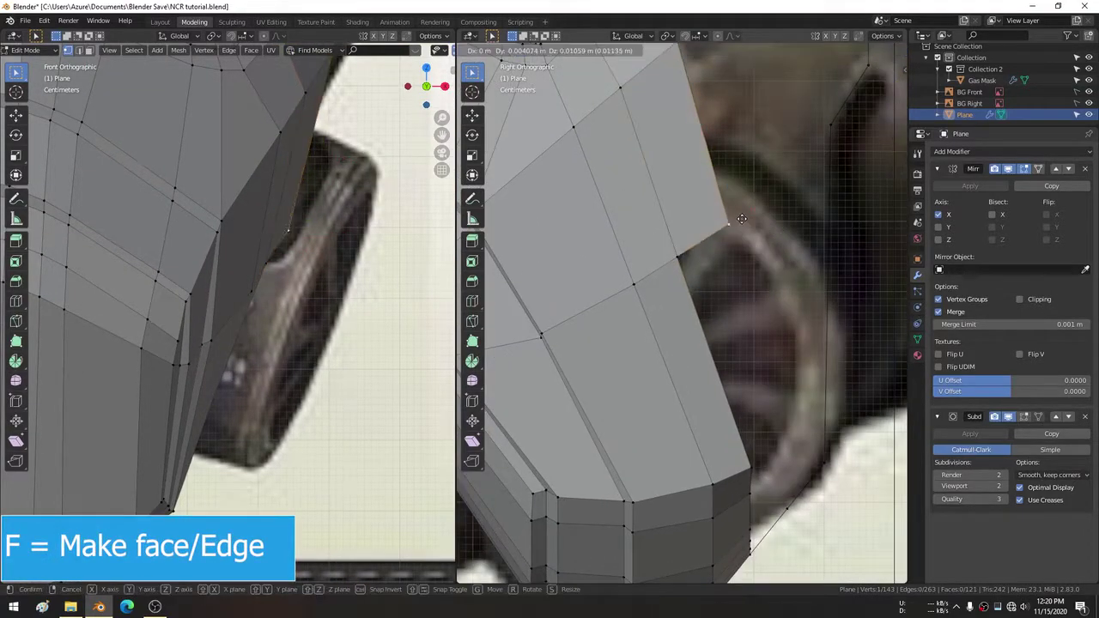
{"action": "left_click", "coordinate": [747, 217]}
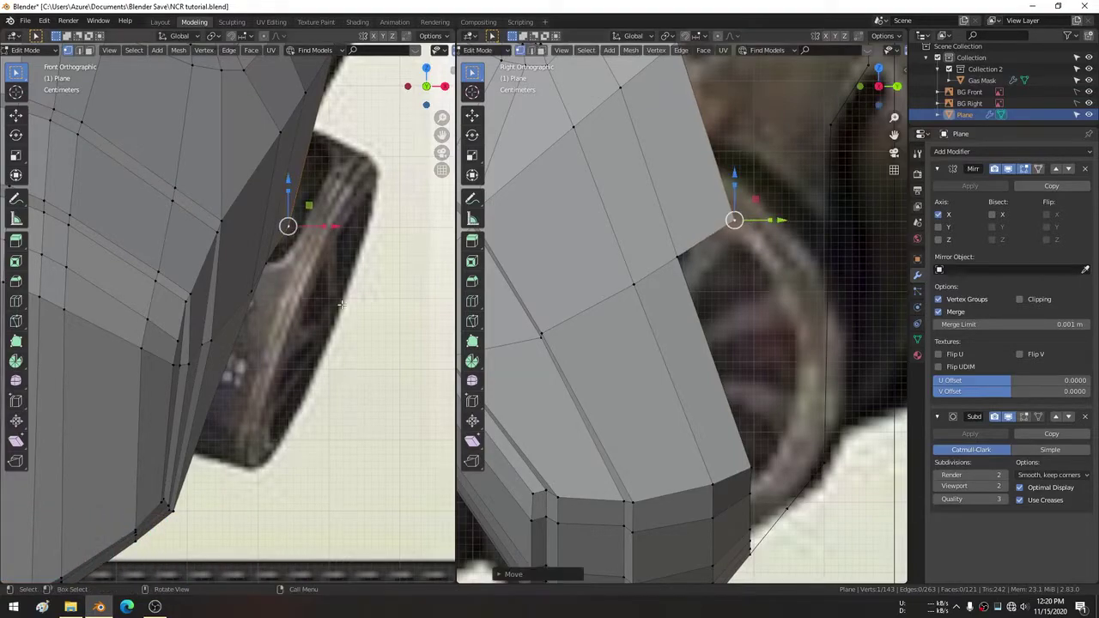
{"action": "mouse_move", "coordinate": [278, 317]}
{"action": "middle_mouse_down", "text": "shift"}
{"action": "mouse_move", "coordinate": [299, 313]}
{"action": "mouse_move", "coordinate": [323, 372]}
{"action": "mouse_move", "coordinate": [335, 271]}
{"action": "middle_mouse_up", "text": "shift"}
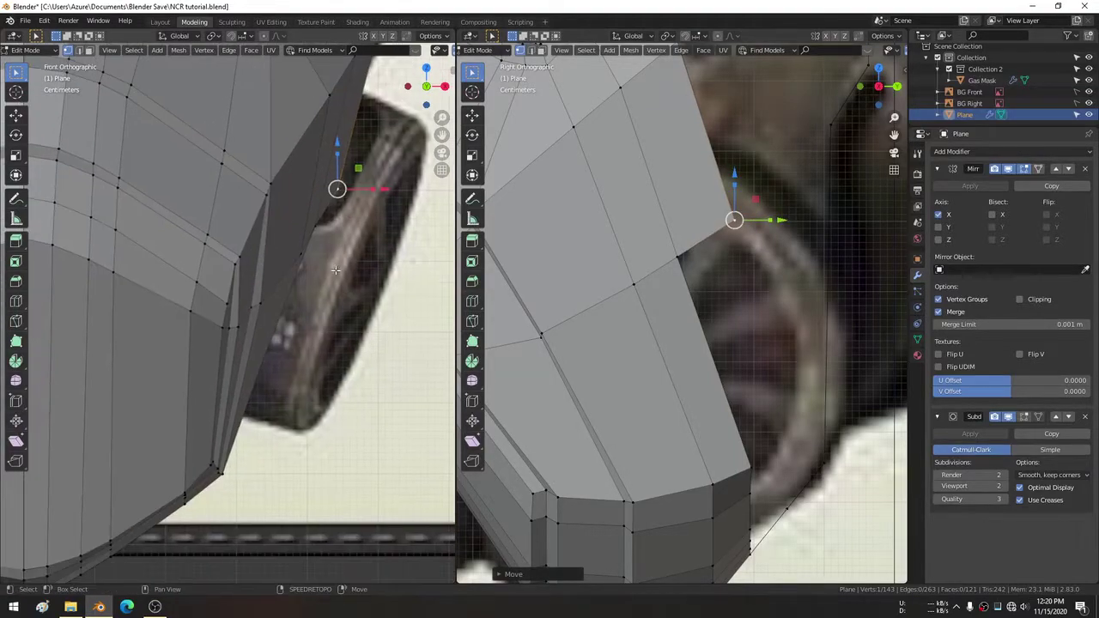
{"action": "left_click", "coordinate": [323, 232]}
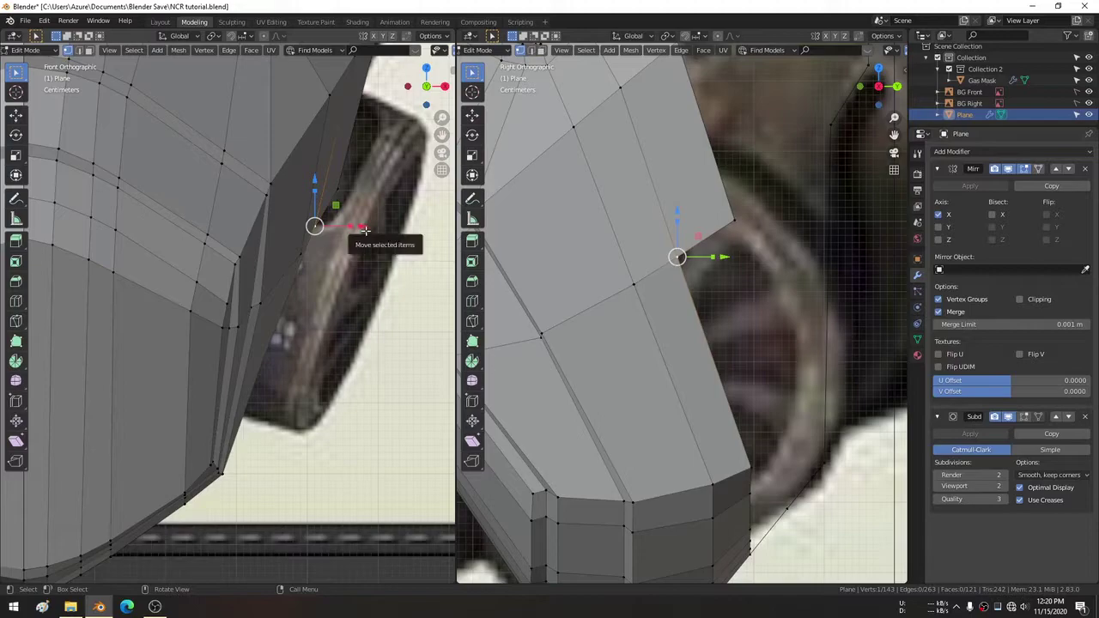
{"action": "key", "text": "g"}
{"action": "left_click", "coordinate": [358, 195]}
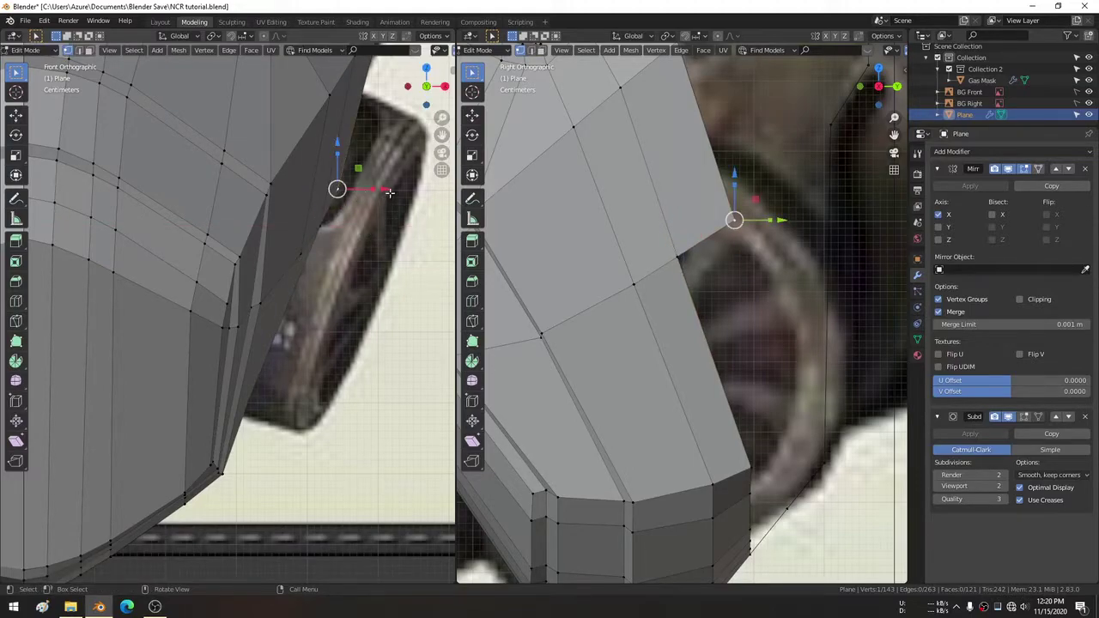
{"action": "left_click_drag", "start_coordinate": [388, 193], "coordinate": [391, 195]}
{"action": "left_click", "coordinate": [391, 195]}
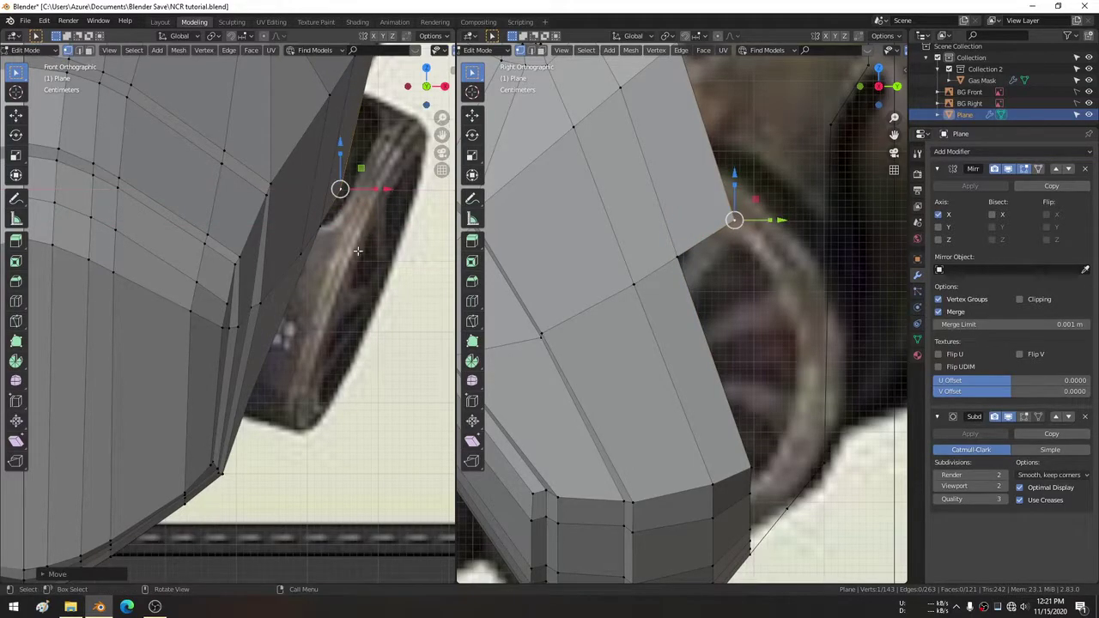
Extrude another vertex lower on the filter outline and adjust it in front and side views.
{"action": "middle_click_drag", "start_coordinate": [726, 314], "coordinate": [666, 229], "text": "shift"}
{"action": "key", "text": "e"}
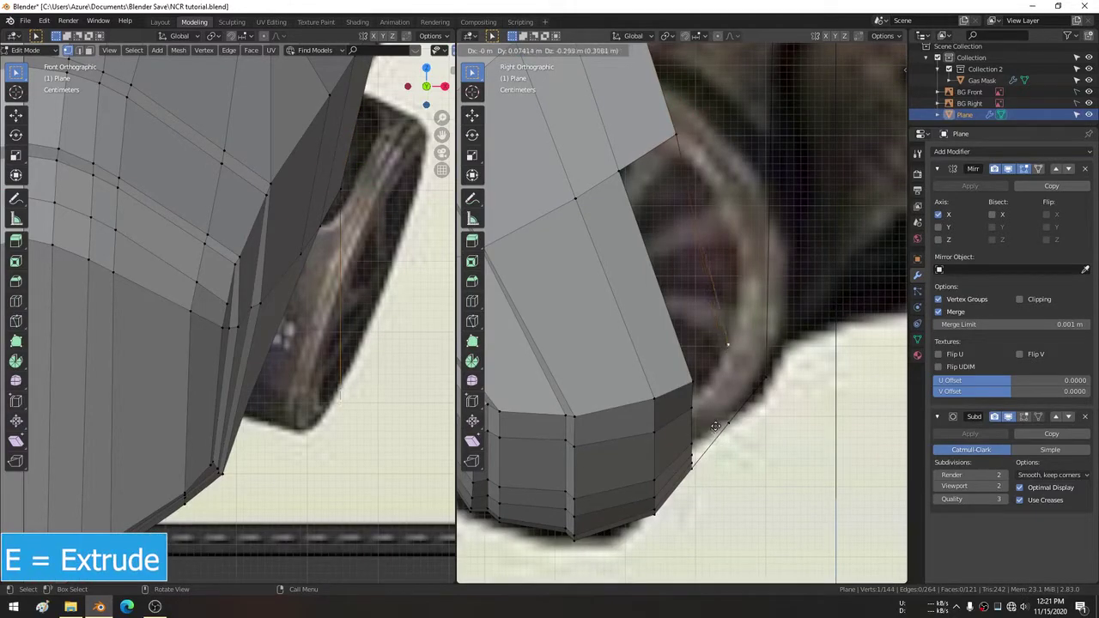
{"action": "left_click", "coordinate": [709, 427]}
{"action": "left_click_drag", "start_coordinate": [387, 402], "coordinate": [297, 414]}
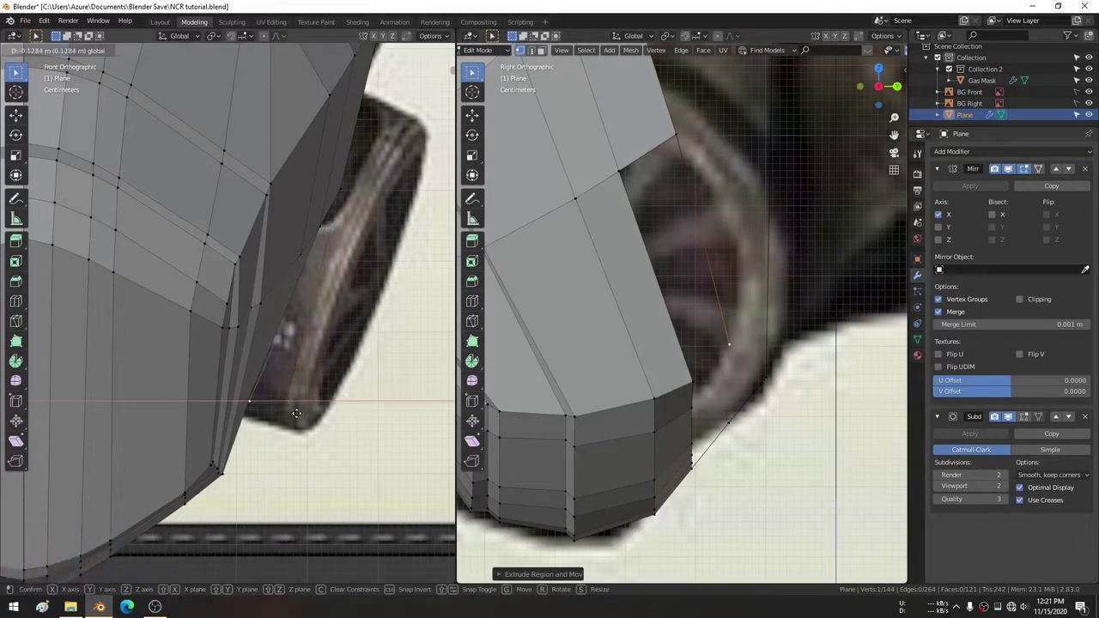
{"action": "left_click", "coordinate": [296, 414]}
{"action": "middle_click_drag", "start_coordinate": [712, 331], "coordinate": [644, 229], "text": "shift"}
{"action": "key", "text": "g"}
{"action": "left_click", "coordinate": [678, 305]}
Lower a vertex slightly, then select the next vertices down the side edge.
{"action": "scroll", "coordinate": [687, 258], "scroll_direction": "up", "scroll_amount": 1}
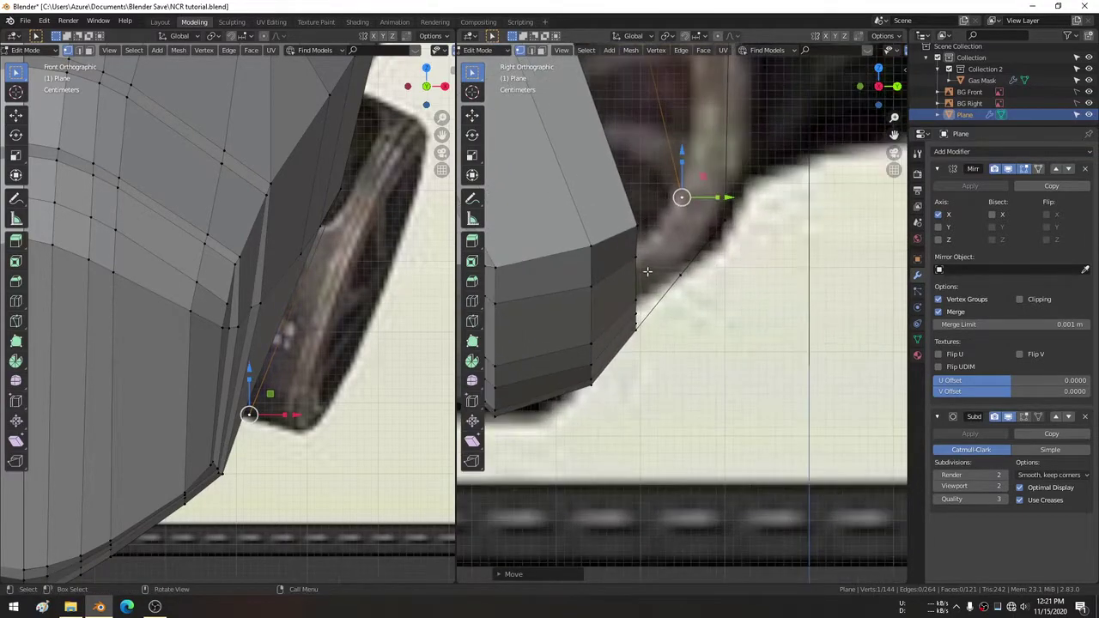
{"action": "left_click", "coordinate": [638, 215]}
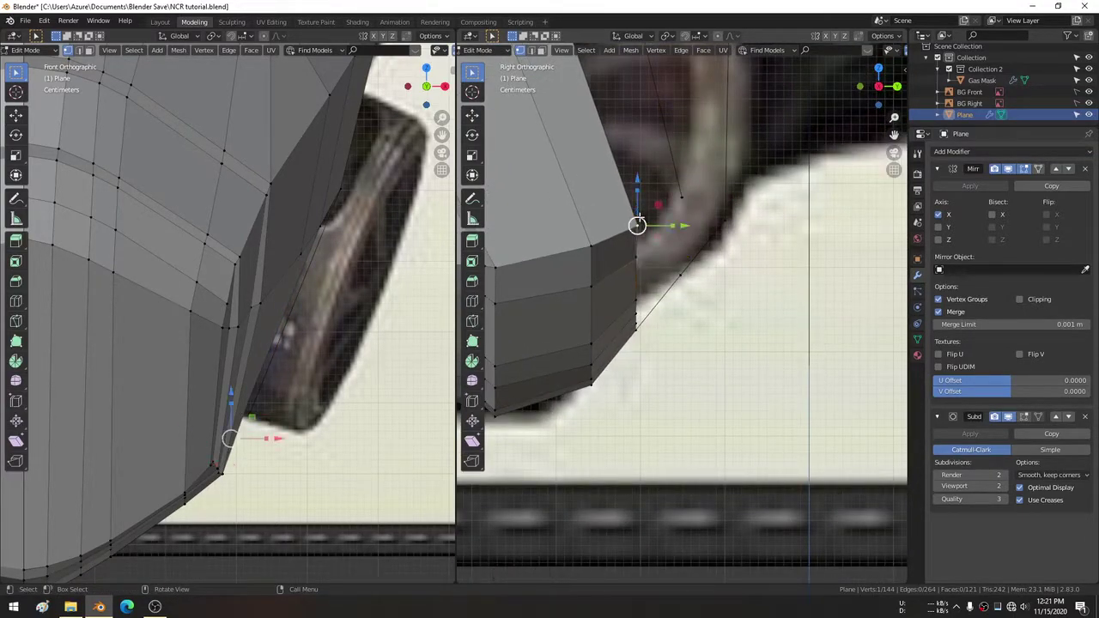
{"action": "left_click", "coordinate": [640, 226]}
{"action": "left_click_drag", "start_coordinate": [635, 212], "coordinate": [637, 227]}
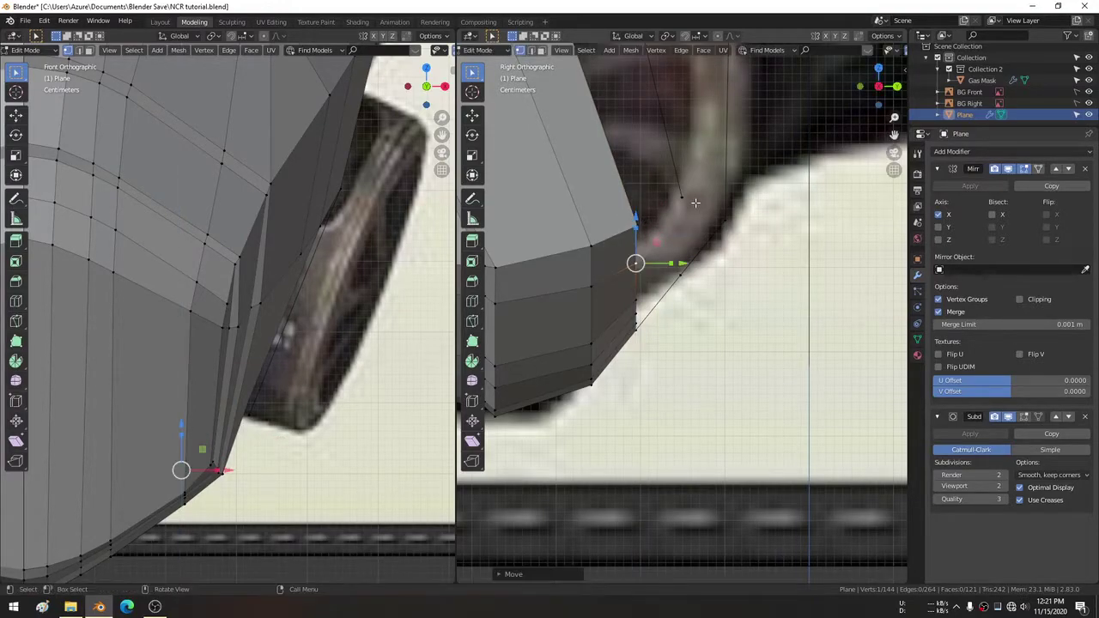
{"action": "left_click", "coordinate": [682, 199]}
{"action": "left_click", "coordinate": [681, 273]}
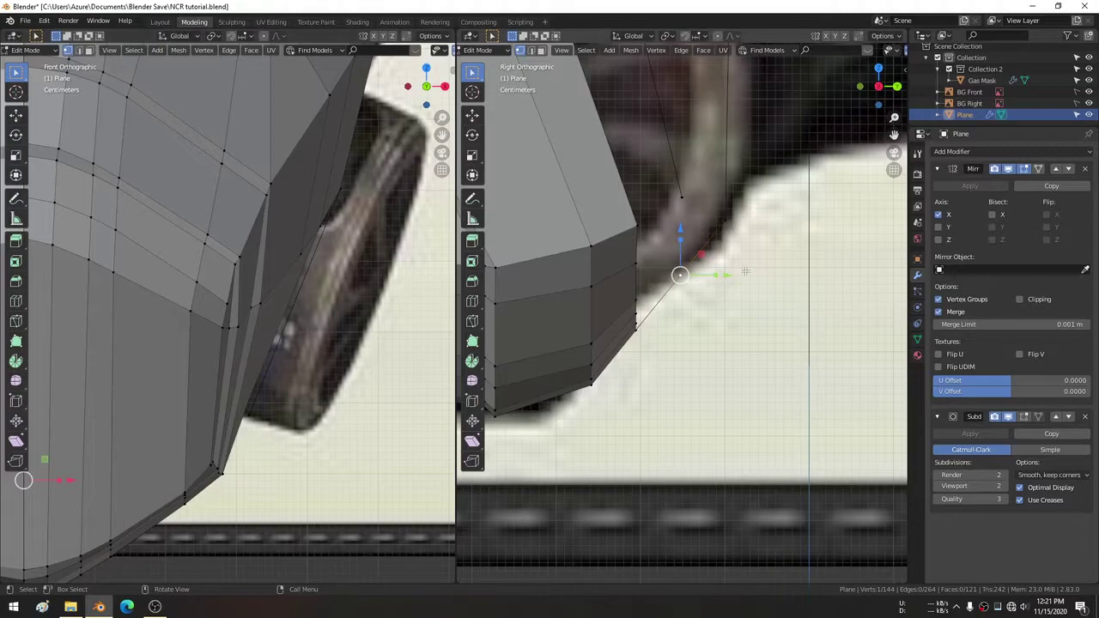
In the top view, slide two neighbouring top-rim vertices along their edges.
{"action": "key", "text": "KP_7"}
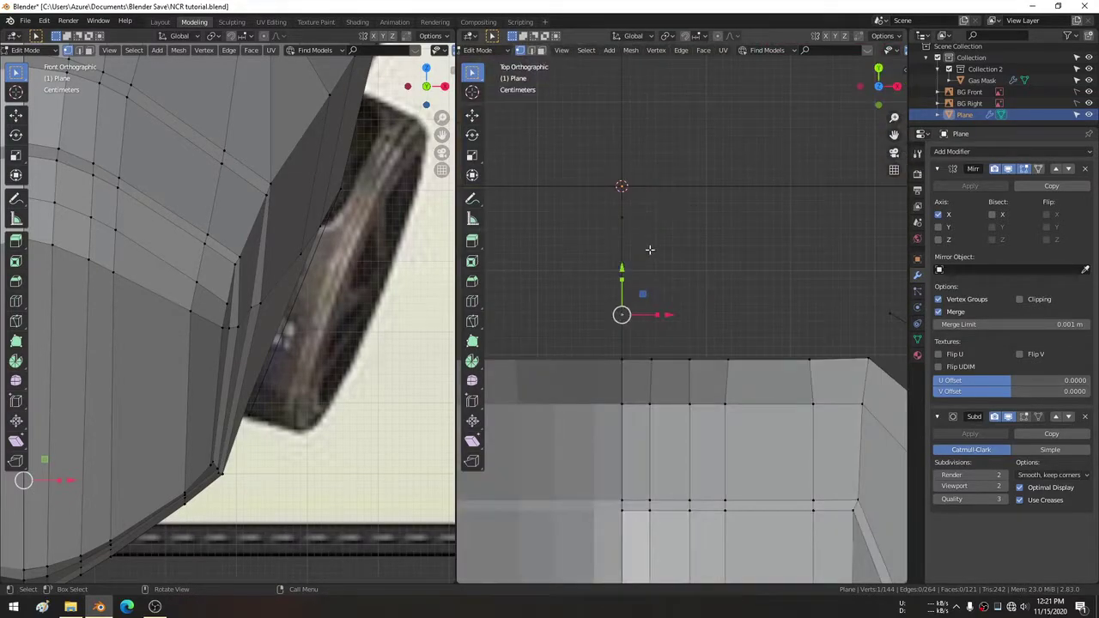
{"action": "middle_click_drag", "start_coordinate": [656, 284], "coordinate": [693, 203], "text": "shift"}
{"action": "middle_click_drag", "start_coordinate": [778, 229], "coordinate": [703, 180], "text": "shift"}
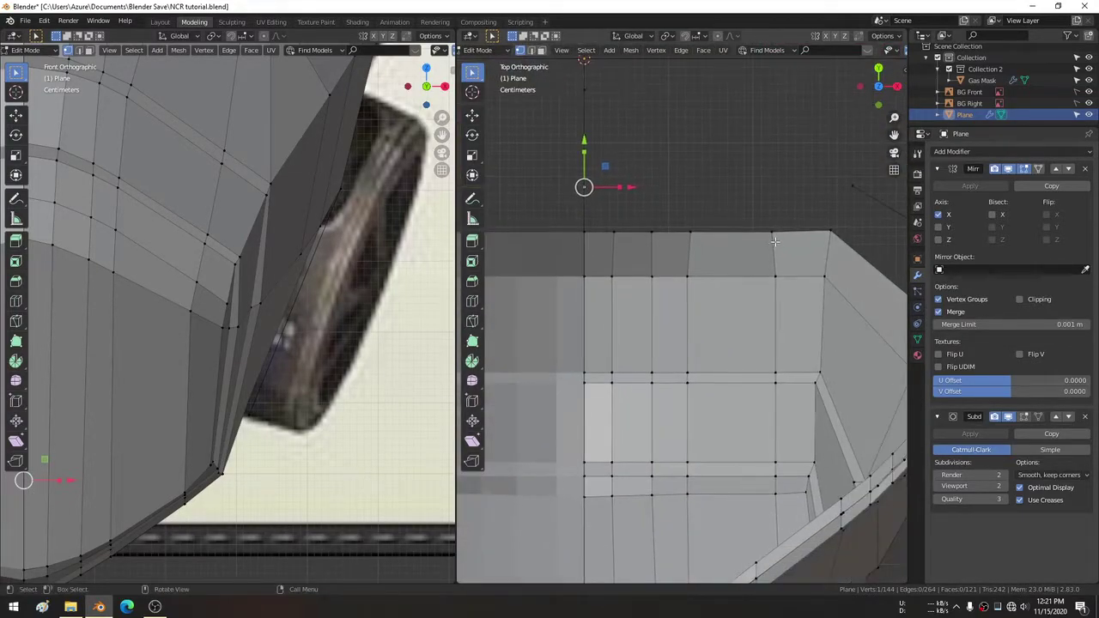
{"action": "left_click", "coordinate": [775, 231]}
{"action": "key", "text": "g"}
{"action": "key", "text": "g"}
{"action": "left_click", "coordinate": [776, 232]}
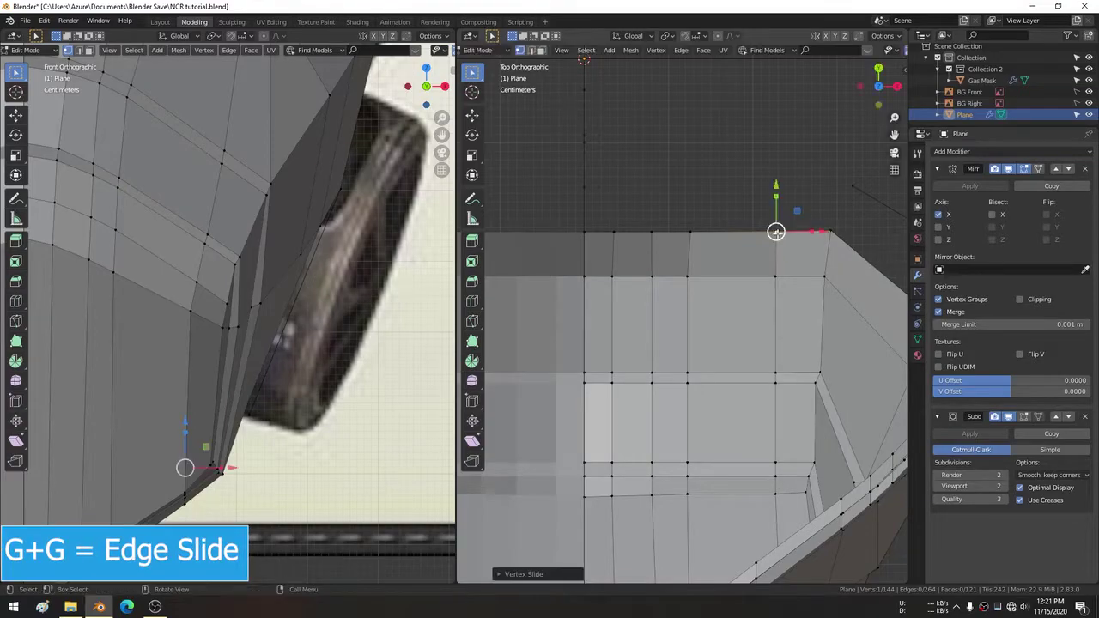
{"action": "left_click", "coordinate": [687, 229]}
{"action": "key", "text": "g"}
{"action": "key", "text": "g"}
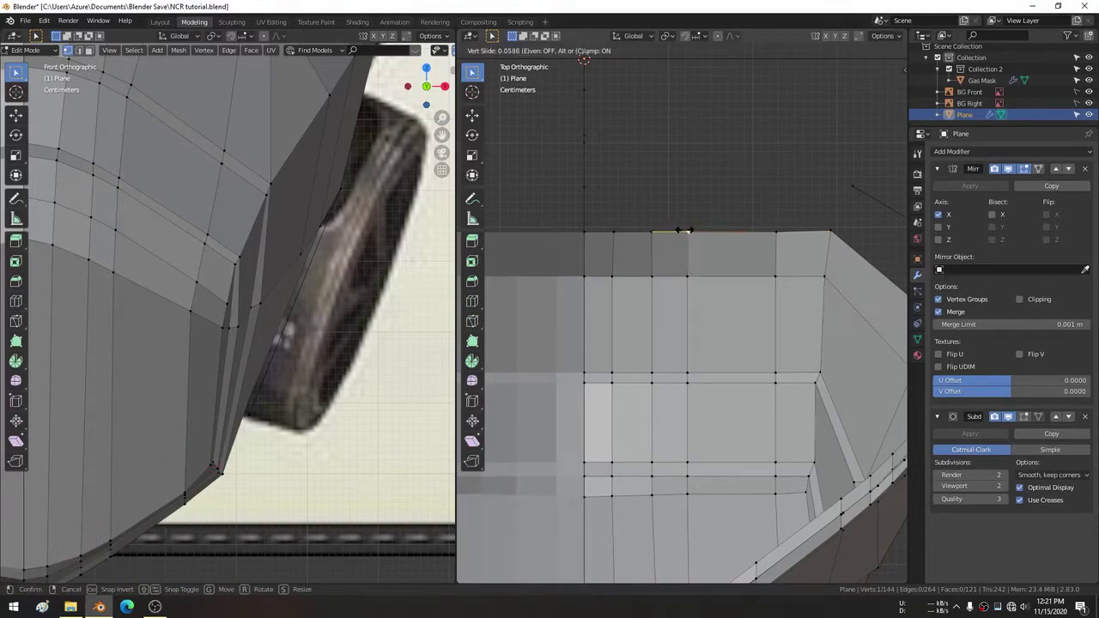
{"action": "left_click", "coordinate": [687, 230]}
Select another top-rim vertex and turn on see-through to view the reference image behind the mesh.
{"action": "left_click", "coordinate": [584, 185]}
{"action": "scroll", "coordinate": [412, 128], "scroll_direction": "up", "scroll_amount": 3}
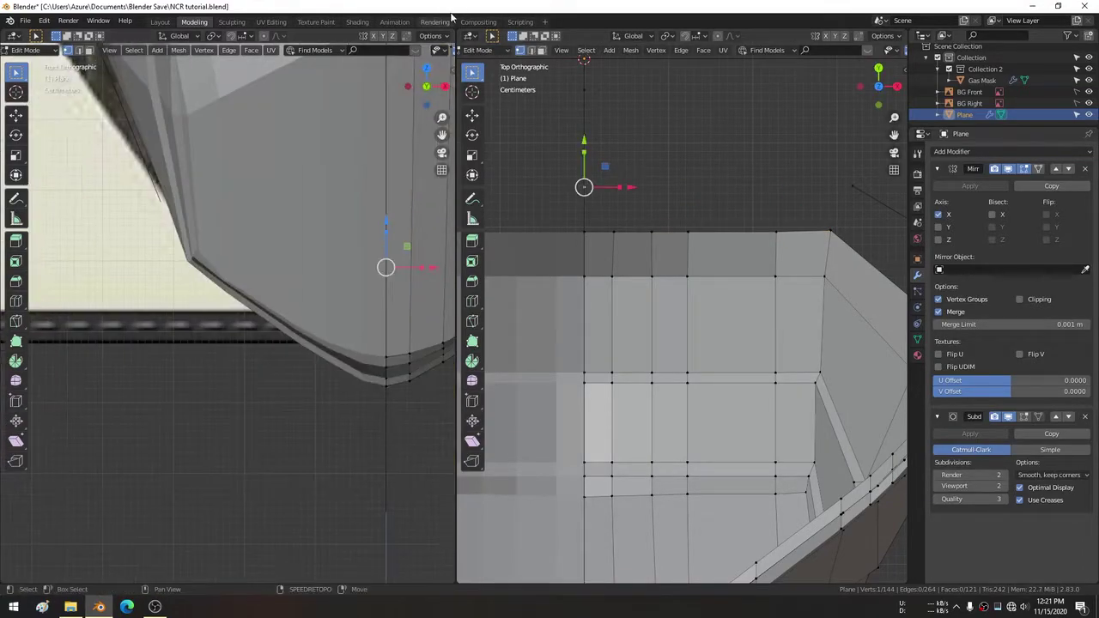
{"action": "scroll", "coordinate": [241, 50], "scroll_direction": "down", "scroll_amount": 3}
{"action": "left_click", "coordinate": [362, 50]}
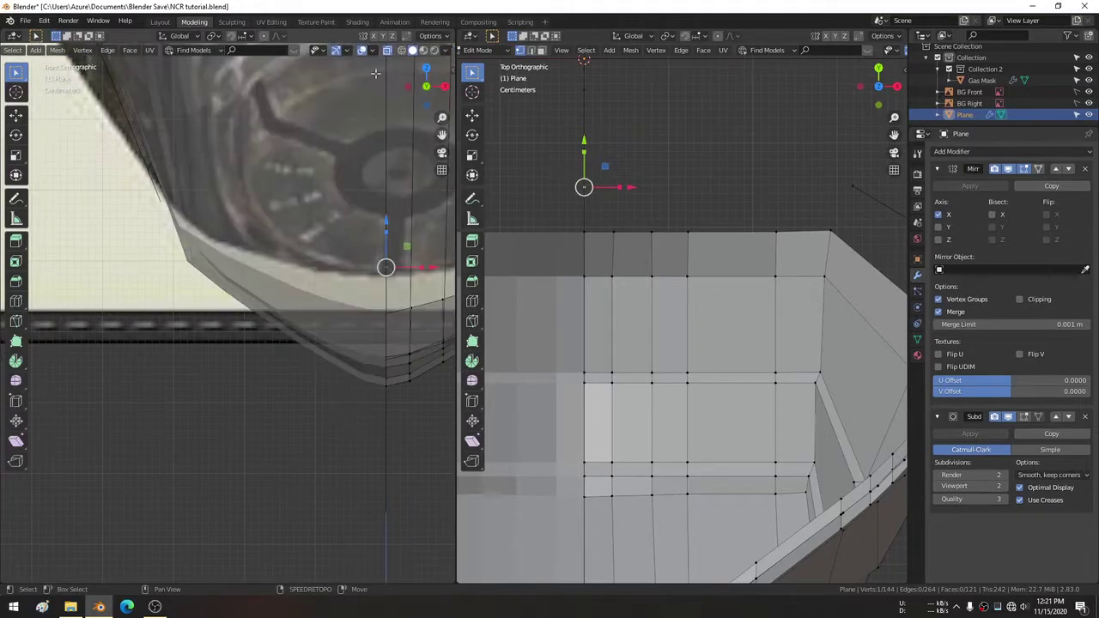
{"action": "scroll", "coordinate": [223, 287], "scroll_direction": "down", "scroll_amount": 3}
{"action": "middle_click_drag", "start_coordinate": [245, 292], "coordinate": [223, 288], "text": "shift"}
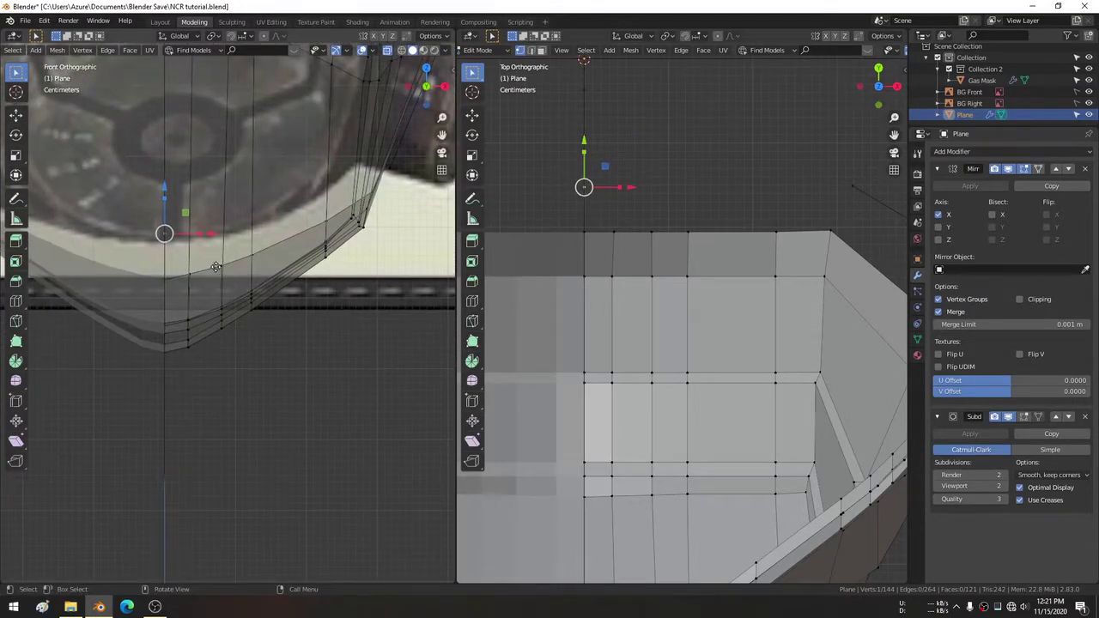
Extrude four new vertices from the lower rim along the filter edge, cancelling a stray extrusion.
{"action": "key", "text": "e"}
{"action": "left_click", "coordinate": [241, 262]}
{"action": "key", "text": "e"}
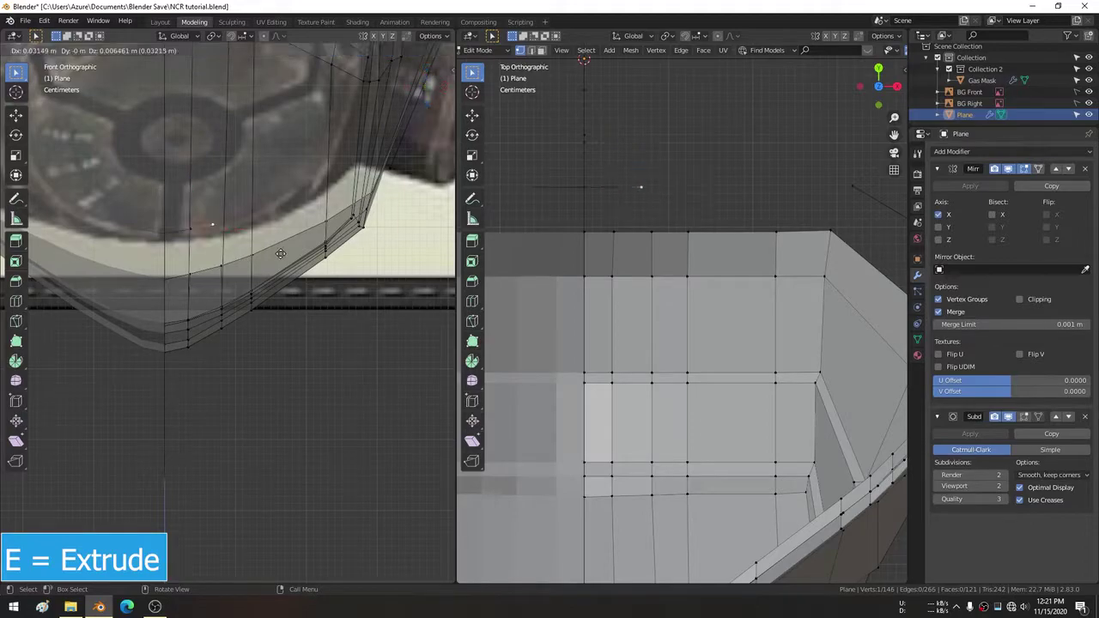
{"action": "left_click", "coordinate": [289, 250]}
{"action": "key", "text": "e"}
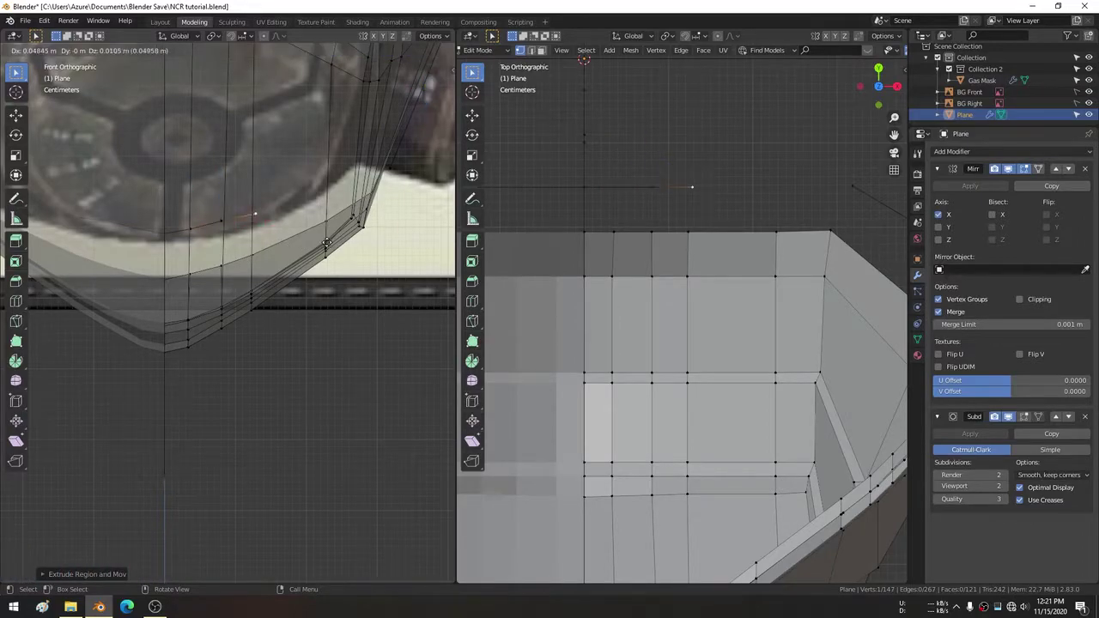
{"action": "left_click", "coordinate": [325, 242]}
{"action": "middle_click_drag", "start_coordinate": [325, 242], "coordinate": [275, 325], "text": "shift"}
{"action": "key", "text": "e"}
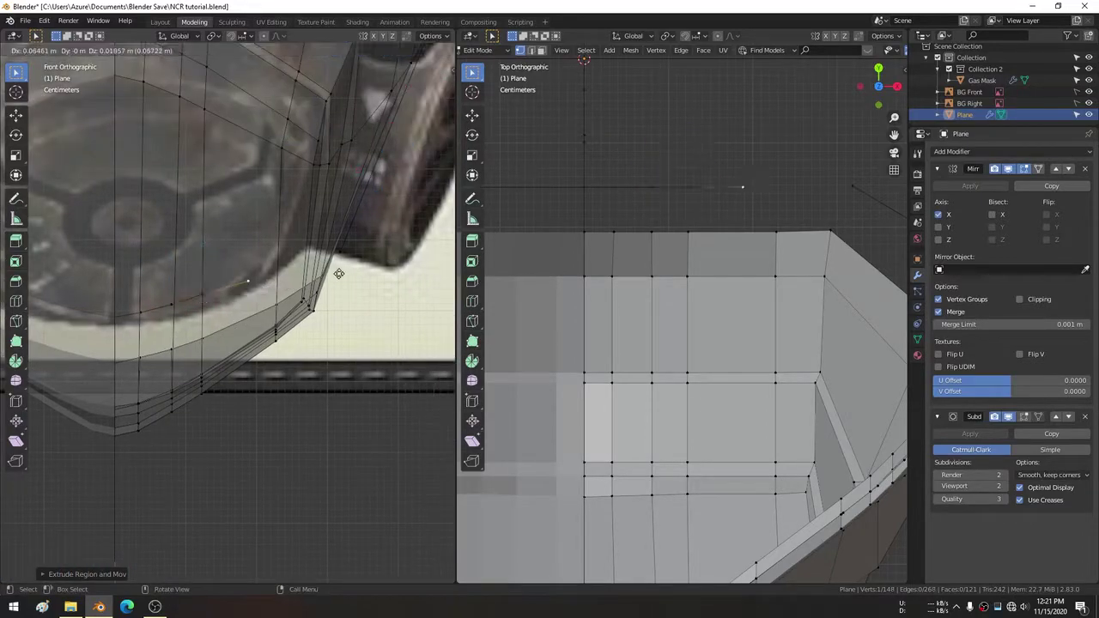
{"action": "left_click", "coordinate": [352, 264]}
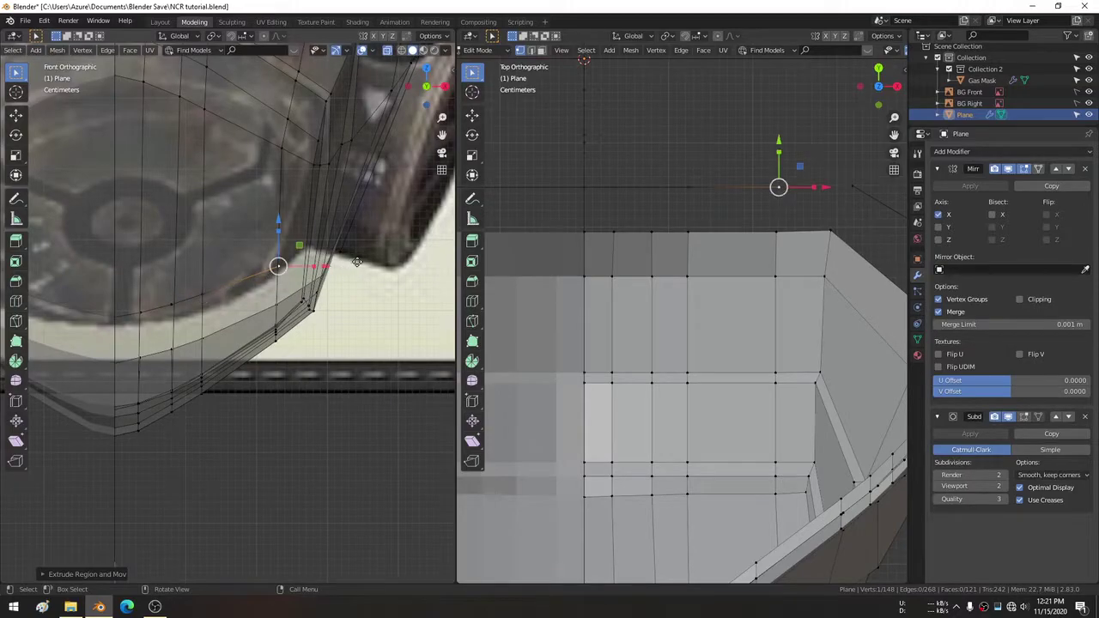
{"action": "key", "text": "e"}
{"action": "right_click", "coordinate": [403, 244]}
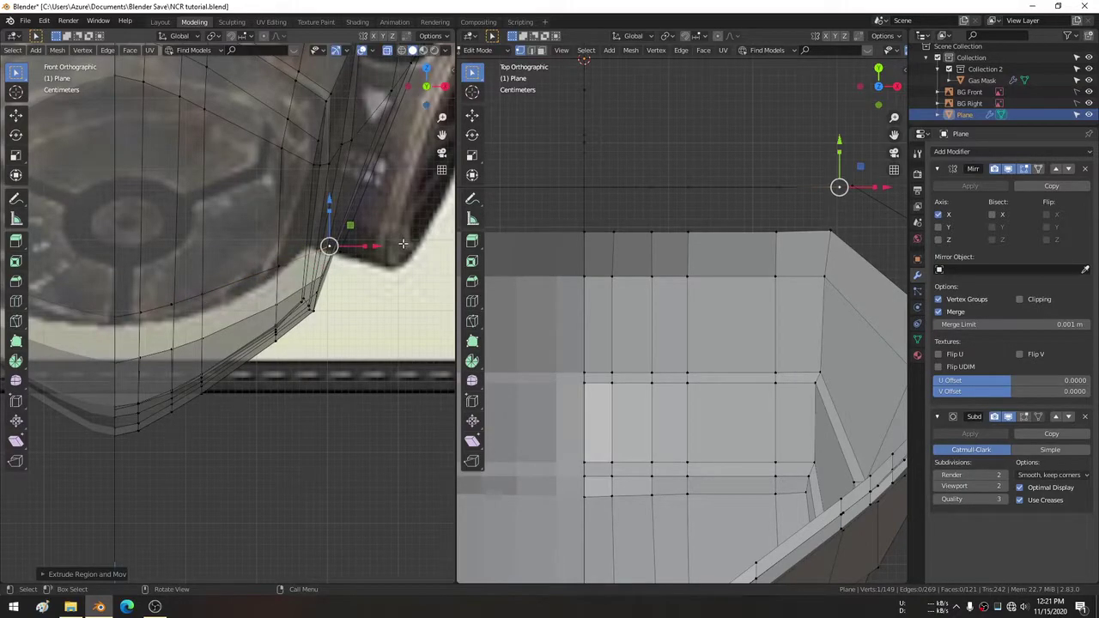
Extrude one more vertex at the edge end and merge it with its neighbour at center.
{"action": "scroll", "coordinate": [613, 233], "scroll_direction": "up", "scroll_amount": 2}
{"action": "scroll", "coordinate": [770, 212], "scroll_direction": "up", "scroll_amount": 2}
{"action": "middle_click_drag", "start_coordinate": [769, 212], "coordinate": [703, 348], "text": "shift"}
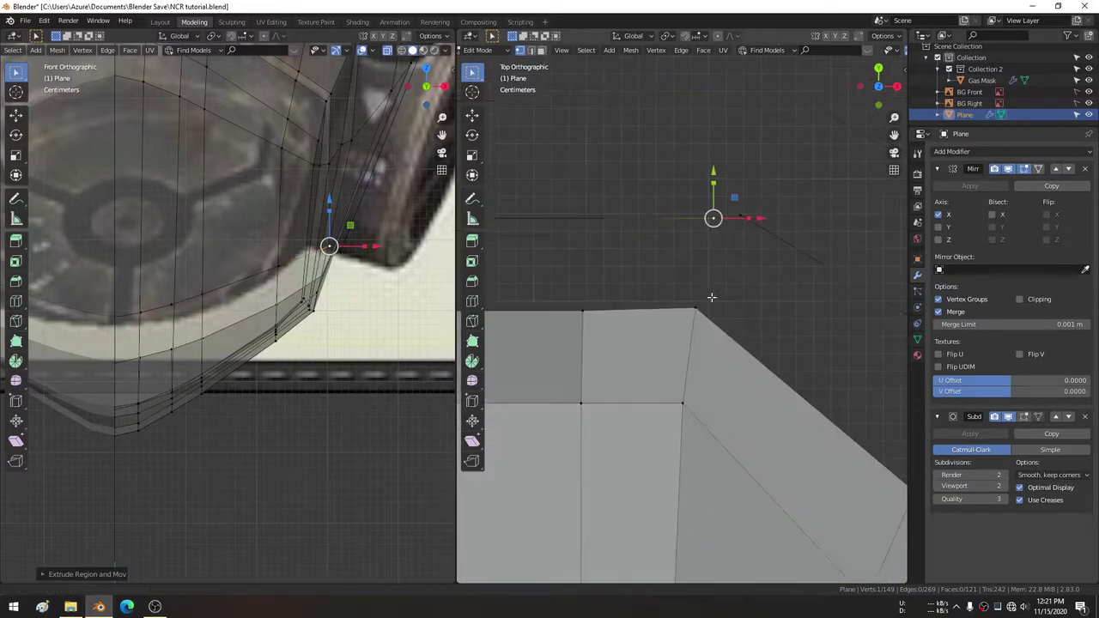
{"action": "key", "text": "e"}
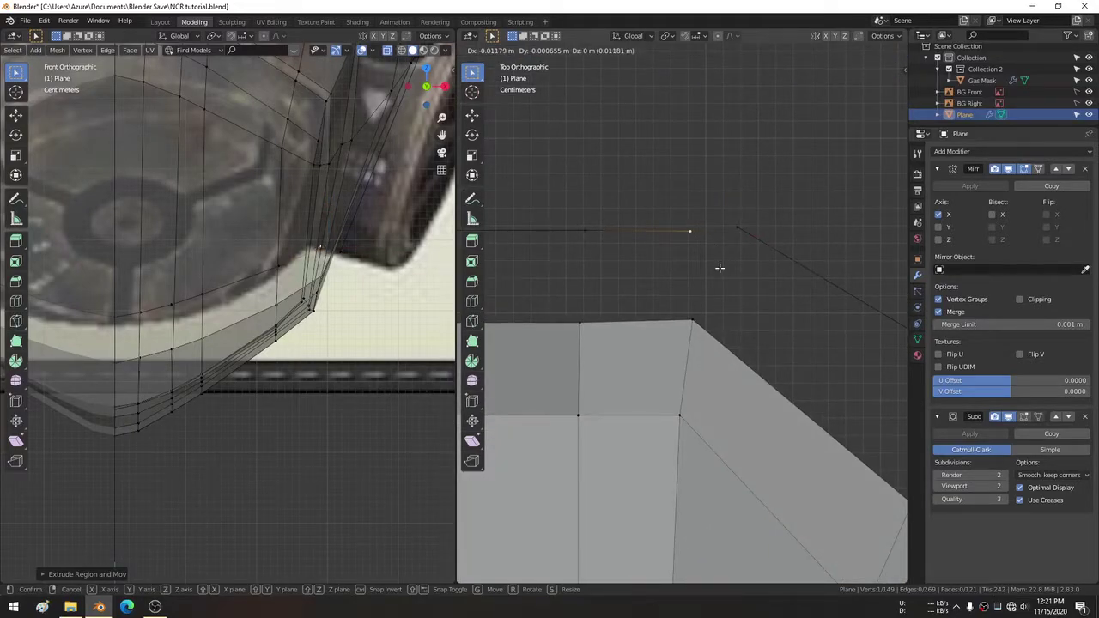
{"action": "left_click", "coordinate": [720, 268]}
{"action": "left_click", "coordinate": [737, 228], "text": "shift"}
{"action": "key", "text": "m"}
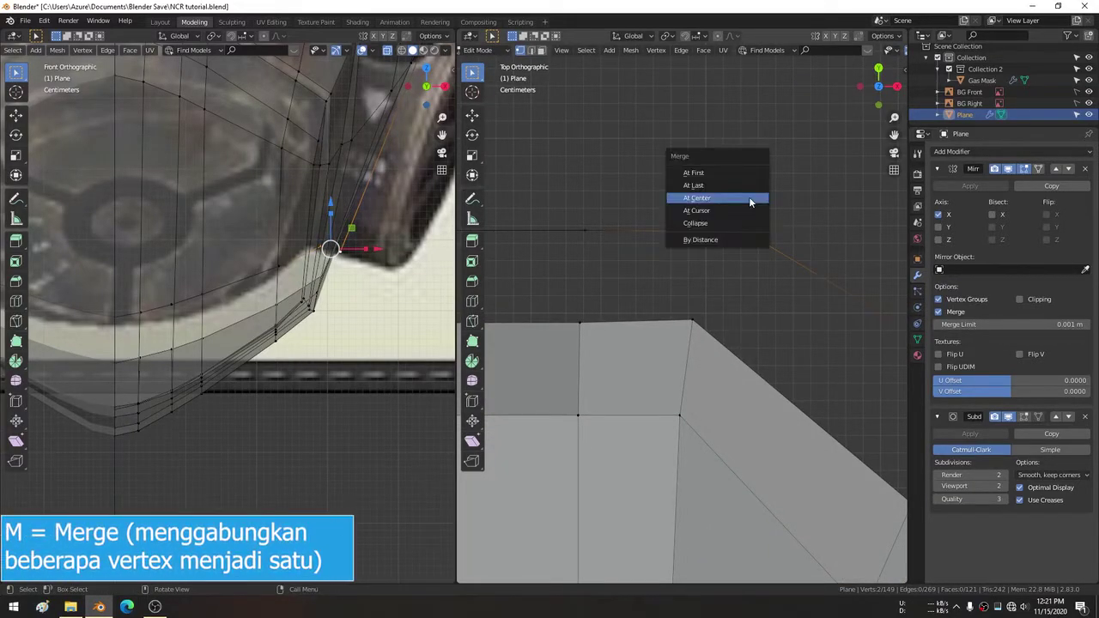
{"action": "left_click", "coordinate": [732, 172]}
Circle-select the vertices along the top edge.
{"action": "middle_click_drag", "start_coordinate": [651, 263], "coordinate": [839, 189], "text": "shift"}
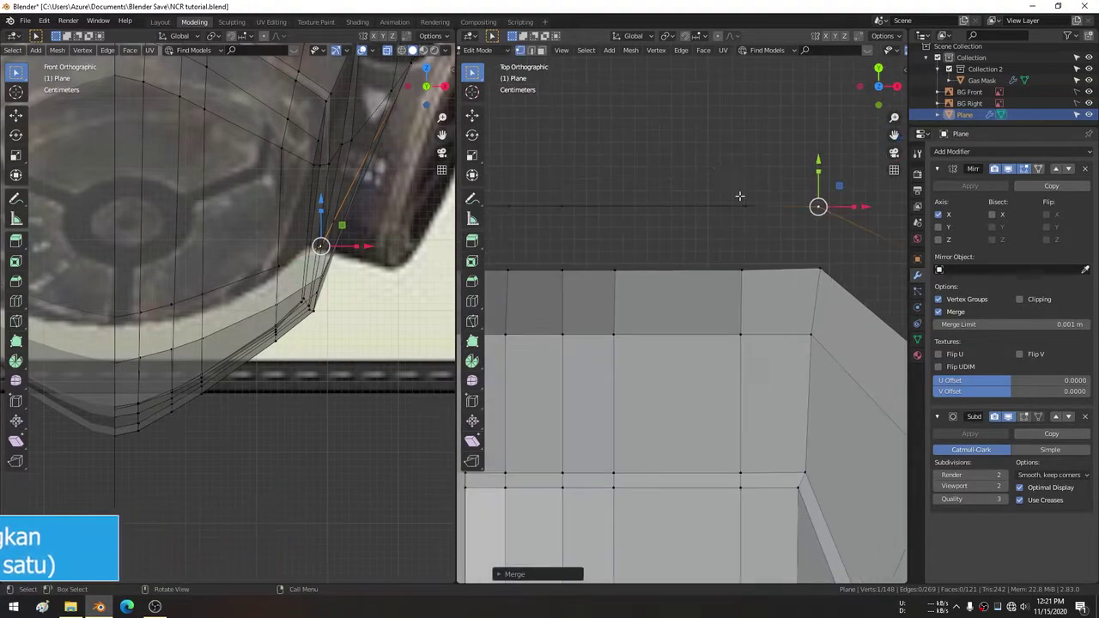
{"action": "scroll", "coordinate": [653, 210], "scroll_direction": "down", "scroll_amount": 1}
{"action": "key", "text": "c"}
{"action": "mouse_move", "coordinate": [641, 174]}
{"action": "left_mouse_down"}
{"action": "mouse_move", "coordinate": [643, 204]}
{"action": "mouse_move", "coordinate": [702, 189]}
{"action": "mouse_move", "coordinate": [765, 229]}
{"action": "mouse_move", "coordinate": [889, 224]}
{"action": "left_mouse_up"}
Bridge the selected top-edge vertices with new faces using LoopTools Bridge.
{"action": "key", "text": "Escape"}
{"action": "right_click", "coordinate": [721, 116]}
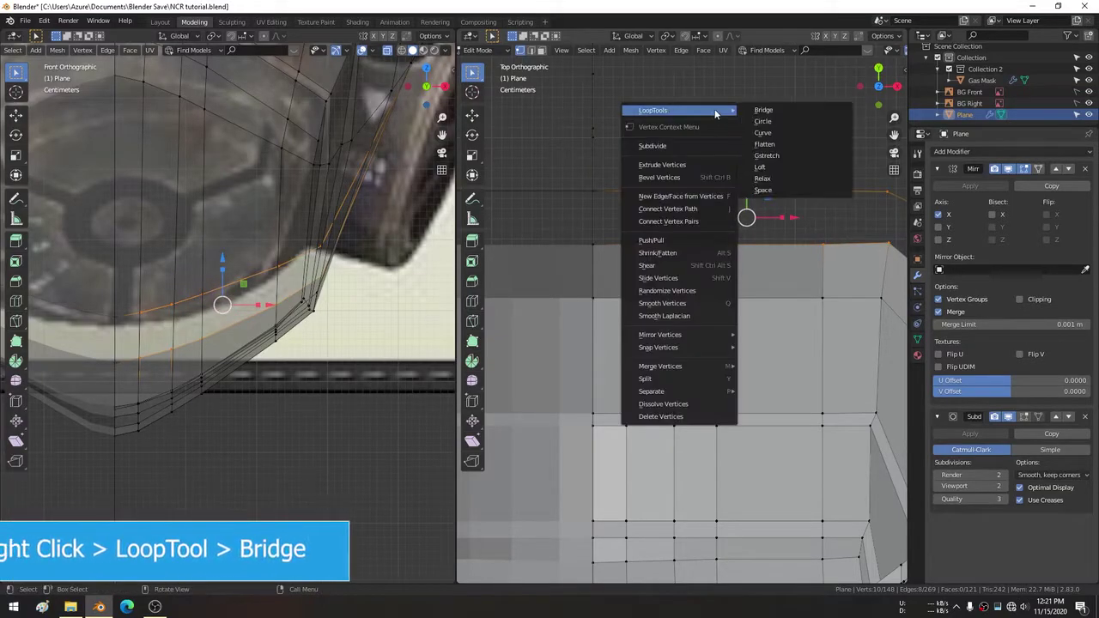
{"action": "left_click", "coordinate": [763, 110]}
{"action": "middle_click_drag", "start_coordinate": [687, 166], "coordinate": [687, 129], "text": "shift"}
Move the top-left vertex slightly down to a new position.
{"action": "left_click", "coordinate": [636, 161]}
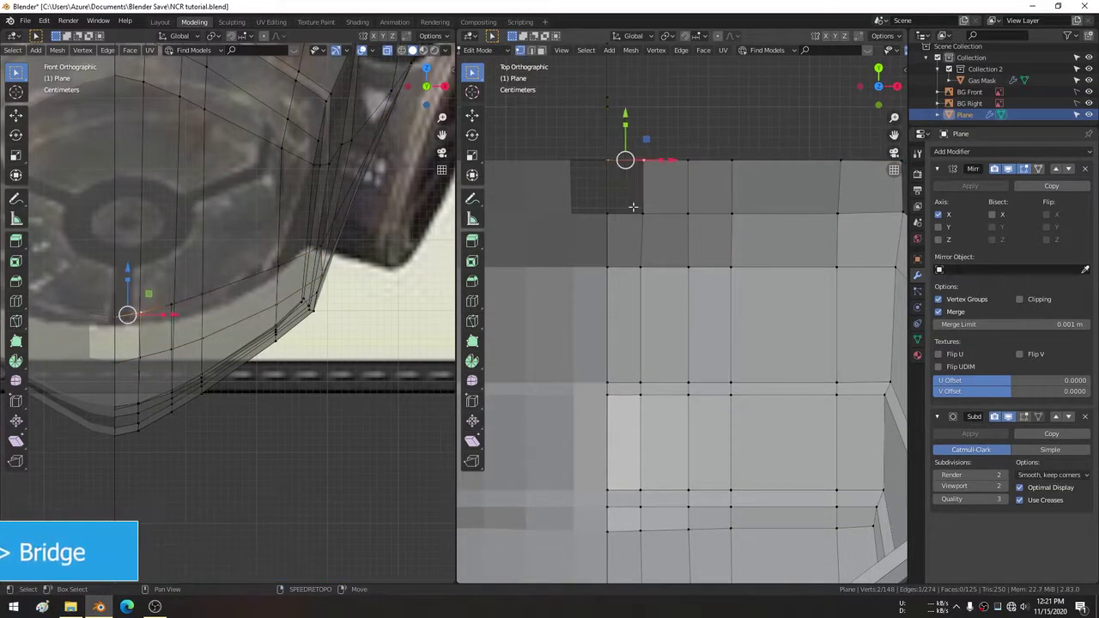
{"action": "key", "text": "g"}
{"action": "left_click", "coordinate": [631, 182]}
{"action": "scroll", "coordinate": [707, 274], "scroll_direction": "down", "scroll_amount": 3}
Select the four vertices around the filter gap and fill a face between them.
{"action": "mouse_move", "coordinate": [706, 274]}
{"action": "middle_mouse_down"}
{"action": "mouse_move", "coordinate": [614, 194]}
{"action": "mouse_move", "coordinate": [591, 220]}
{"action": "middle_mouse_up"}
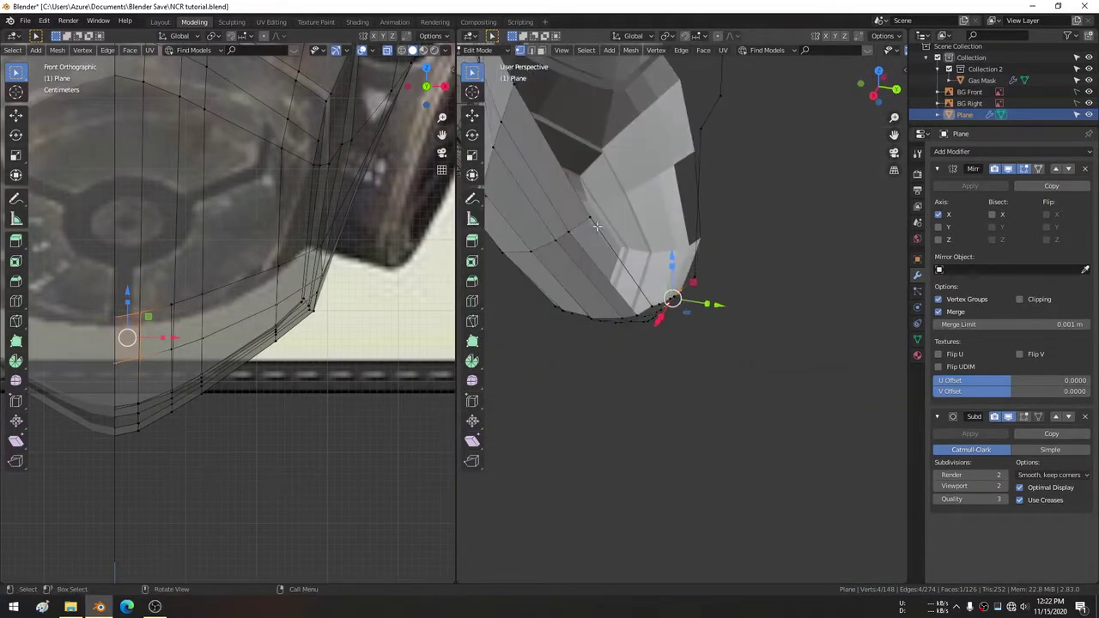
{"action": "left_click", "coordinate": [591, 221]}
{"action": "left_click", "coordinate": [571, 235], "text": "shift"}
{"action": "left_click", "coordinate": [631, 312], "text": "shift"}
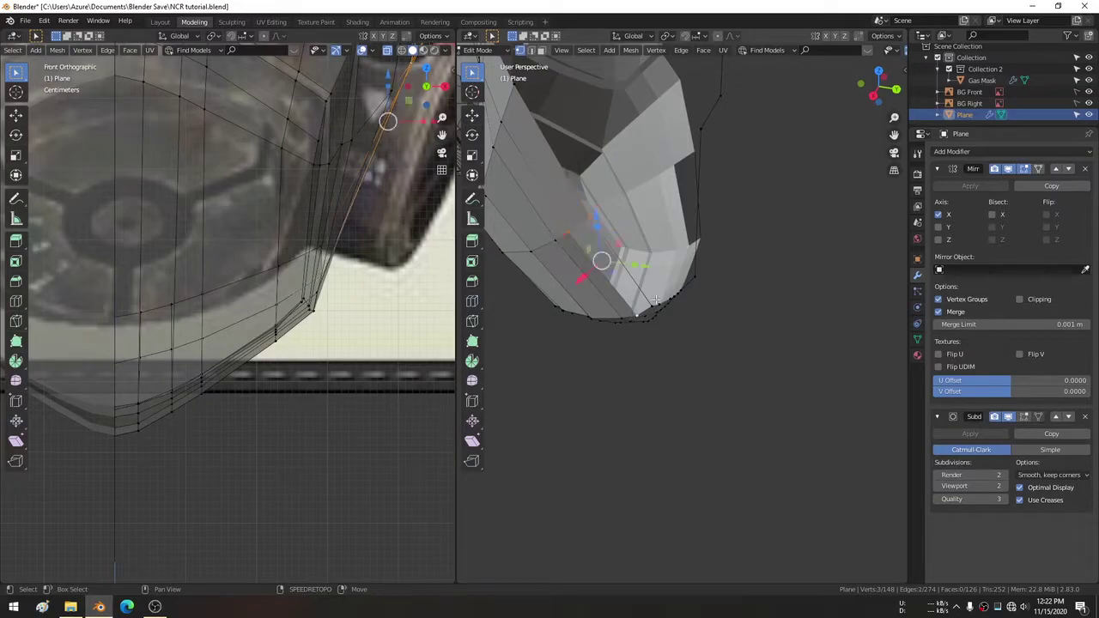
{"action": "left_click", "coordinate": [640, 309], "text": "shift"}
{"action": "left_click", "coordinate": [653, 304], "text": "shift"}
{"action": "left_click", "coordinate": [666, 302], "text": "shift"}
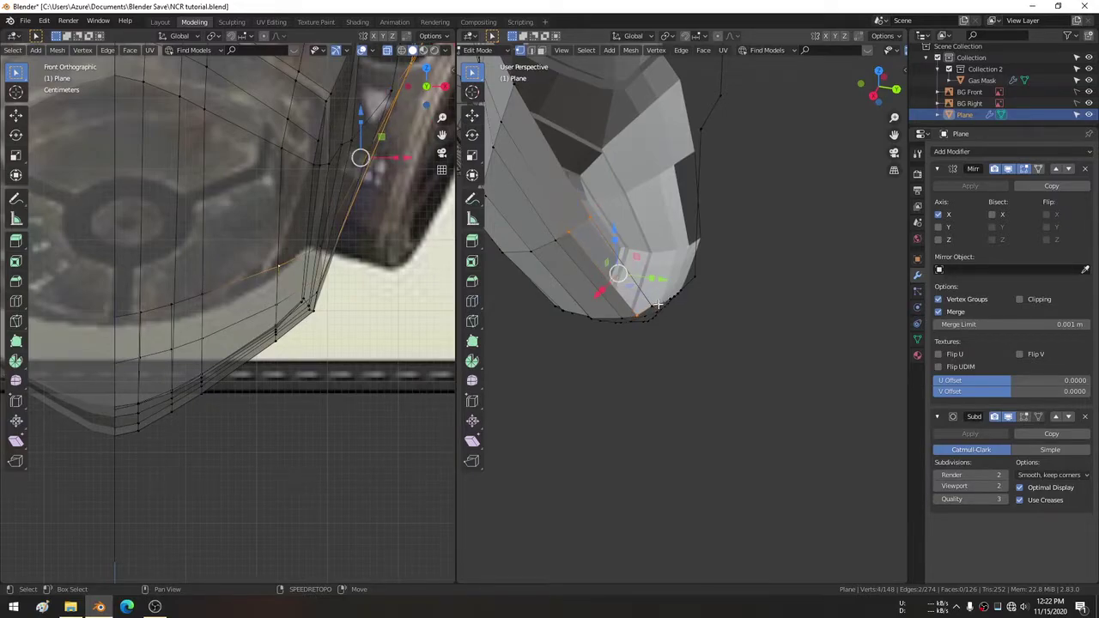
{"action": "key", "text": "f"}
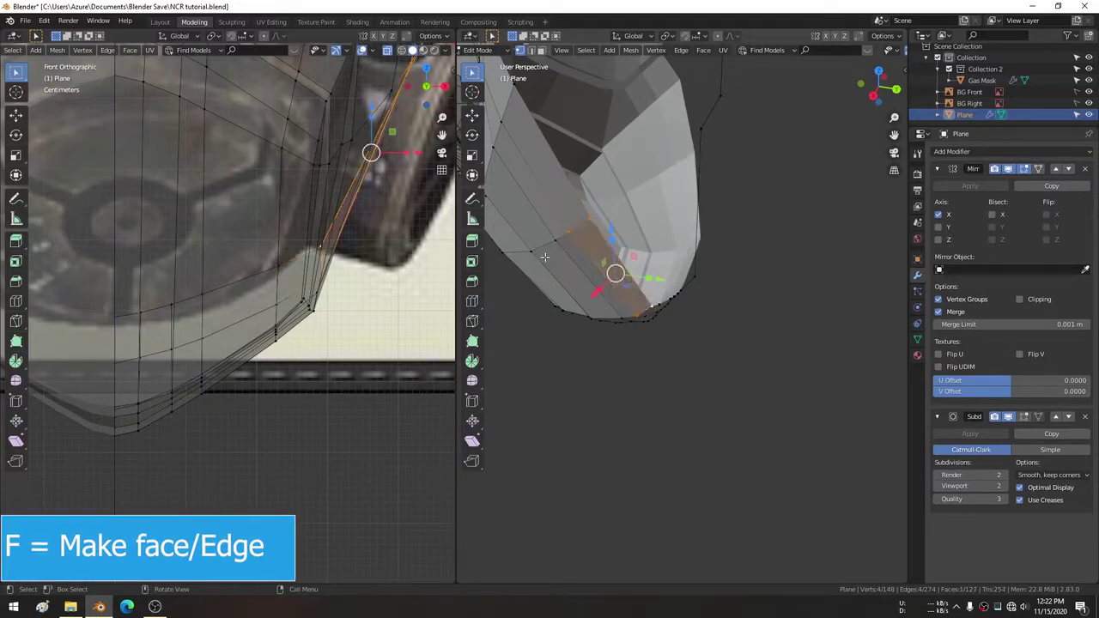
{"action": "mouse_move", "coordinate": [361, 273]}
{"action": "middle_mouse_down"}
{"action": "mouse_move", "coordinate": [246, 241]}
{"action": "mouse_move", "coordinate": [223, 283]}
{"action": "mouse_move", "coordinate": [290, 249]}
{"action": "middle_mouse_up"}
{"action": "scroll", "coordinate": [350, 258], "scroll_direction": "down", "scroll_amount": 3}
{"action": "key", "text": "Tab"}
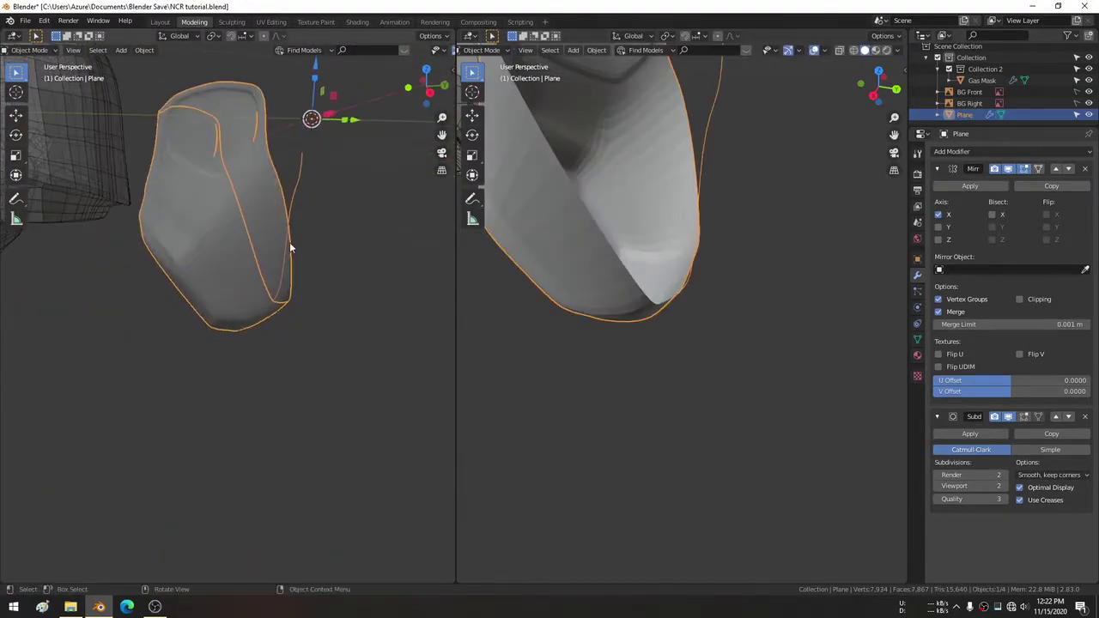
{"action": "scroll", "coordinate": [527, 228], "scroll_direction": "down", "scroll_amount": 3}
{"action": "mouse_move", "coordinate": [562, 255]}
{"action": "middle_mouse_down"}
{"action": "mouse_move", "coordinate": [667, 283]}
{"action": "mouse_move", "coordinate": [699, 268]}
{"action": "middle_mouse_up"}
{"action": "mouse_move", "coordinate": [804, 250]}
{"action": "middle_mouse_down"}
{"action": "mouse_move", "coordinate": [715, 223]}
{"action": "mouse_move", "coordinate": [824, 185]}
{"action": "middle_mouse_up"}
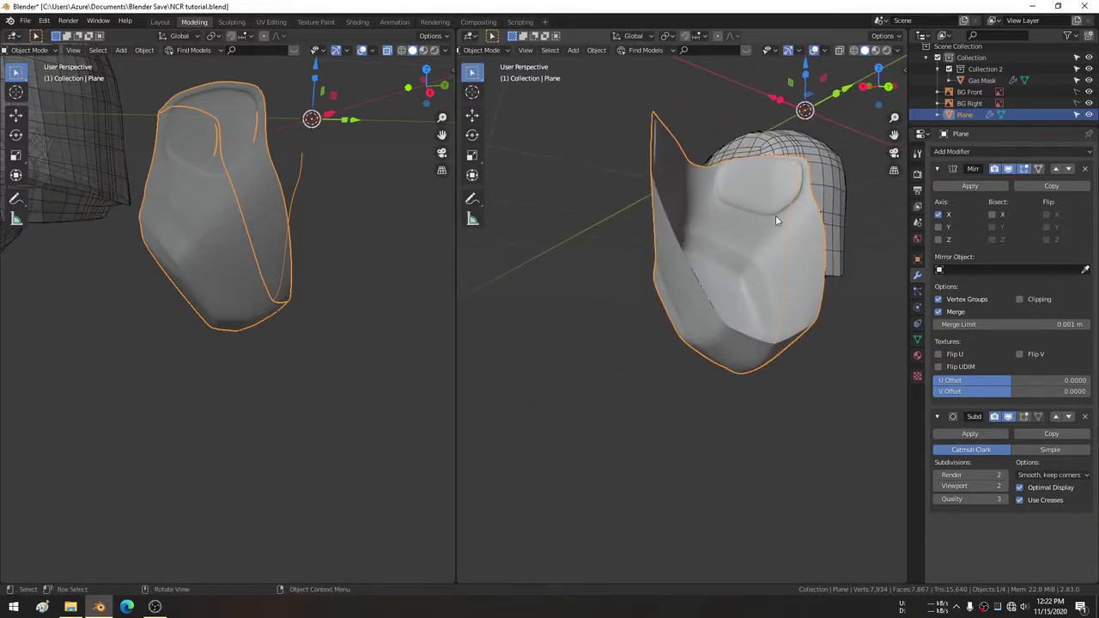
{"action": "mouse_move", "coordinate": [776, 219]}
{"action": "middle_mouse_down"}
{"action": "mouse_move", "coordinate": [807, 288]}
{"action": "mouse_move", "coordinate": [820, 256]}
{"action": "middle_mouse_up"}
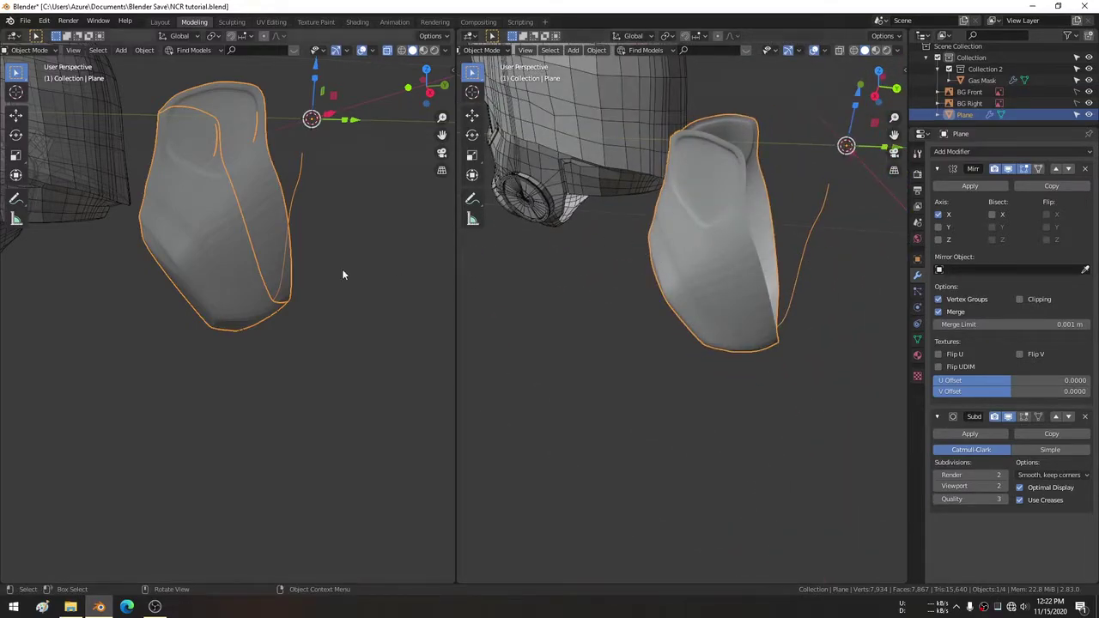
{"action": "key", "text": "KP_1"}
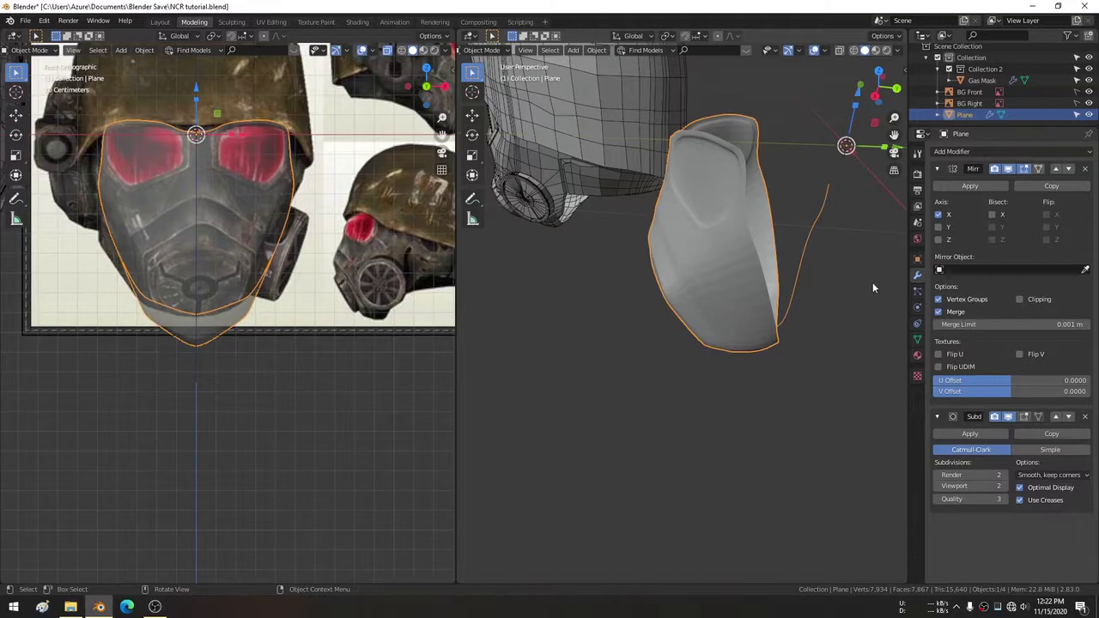
{"action": "key", "text": "KP_3"}
{"action": "scroll", "coordinate": [797, 267], "scroll_direction": "up", "scroll_amount": 2}
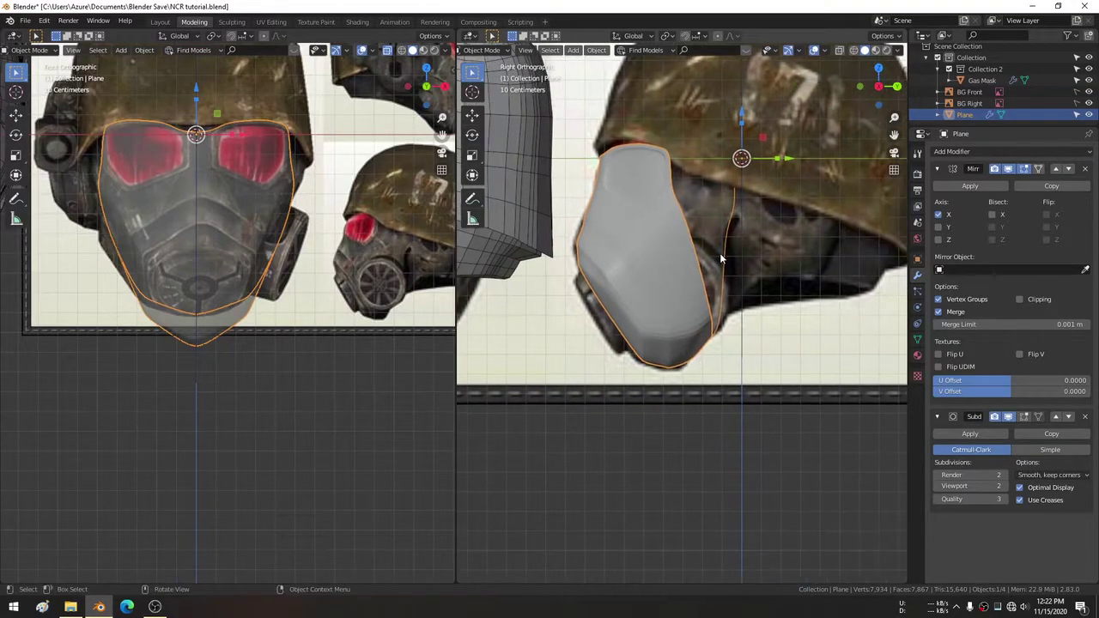
{"action": "scroll", "coordinate": [719, 252], "scroll_direction": "up", "scroll_amount": 2}
{"action": "scroll", "coordinate": [646, 273], "scroll_direction": "up", "scroll_amount": 1}
{"action": "scroll", "coordinate": [633, 253], "scroll_direction": "up", "scroll_amount": 2}
Back in Edit Mode, move an upper and a lower side-edge vertex onto the filter outline.
{"action": "key", "text": "Tab"}
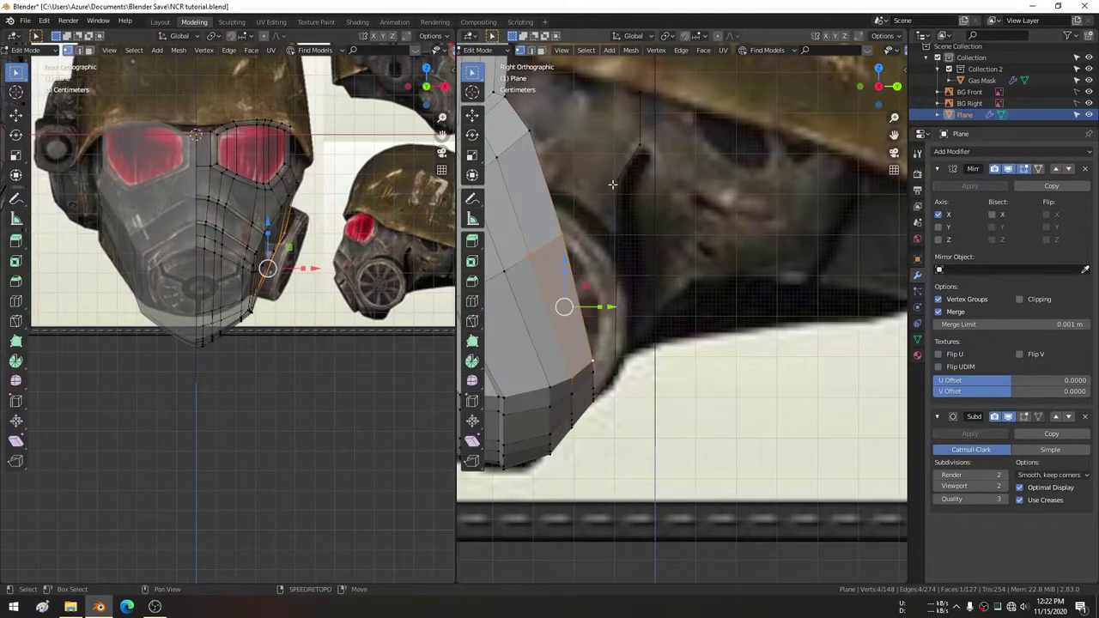
{"action": "middle_click_drag", "start_coordinate": [617, 388], "coordinate": [657, 423], "text": "shift"}
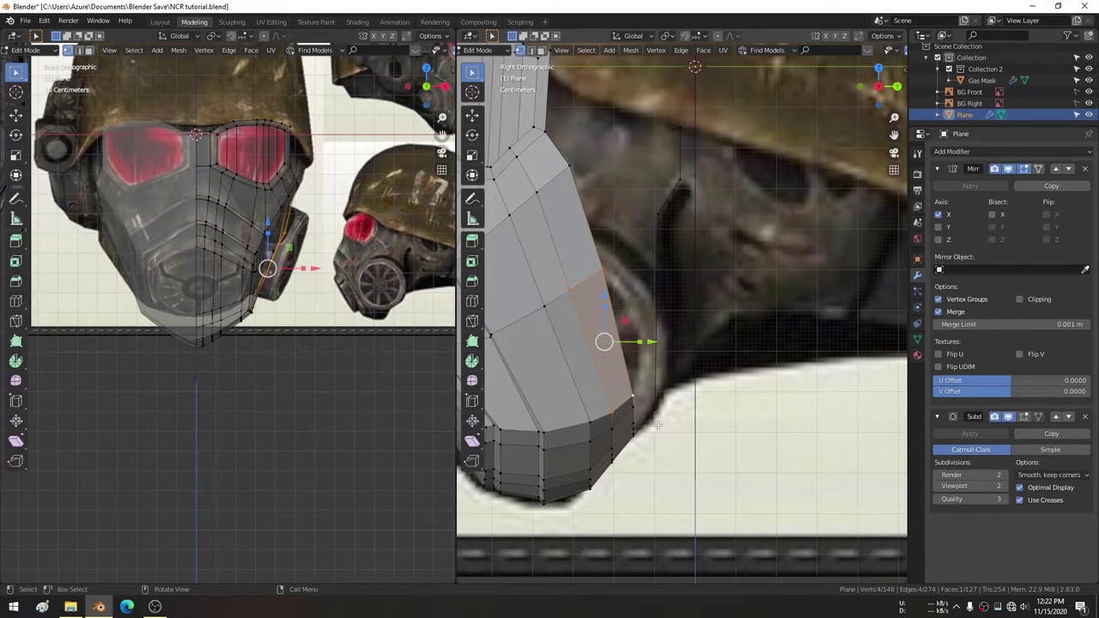
{"action": "middle_click_drag", "start_coordinate": [624, 280], "coordinate": [688, 319], "text": "shift"}
{"action": "left_click", "coordinate": [633, 203]}
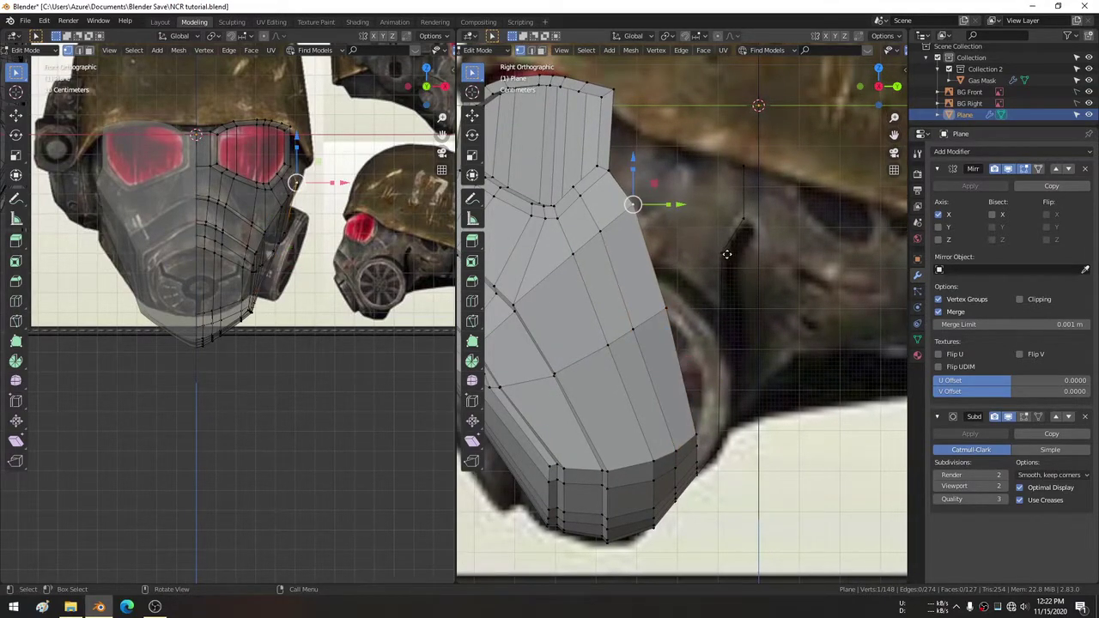
{"action": "key", "text": "g"}
{"action": "left_click", "coordinate": [726, 254]}
{"action": "left_click", "coordinate": [673, 298]}
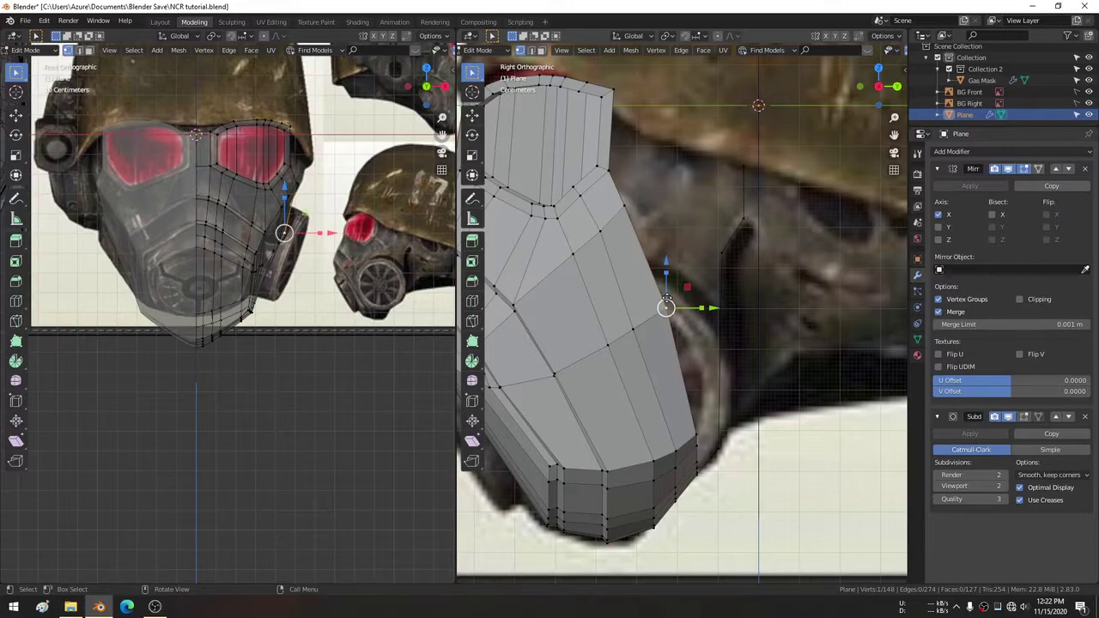
{"action": "key", "text": "g"}
{"action": "left_click", "coordinate": [706, 313]}
{"action": "middle_click_drag", "start_coordinate": [706, 312], "coordinate": [690, 255], "text": "shift"}
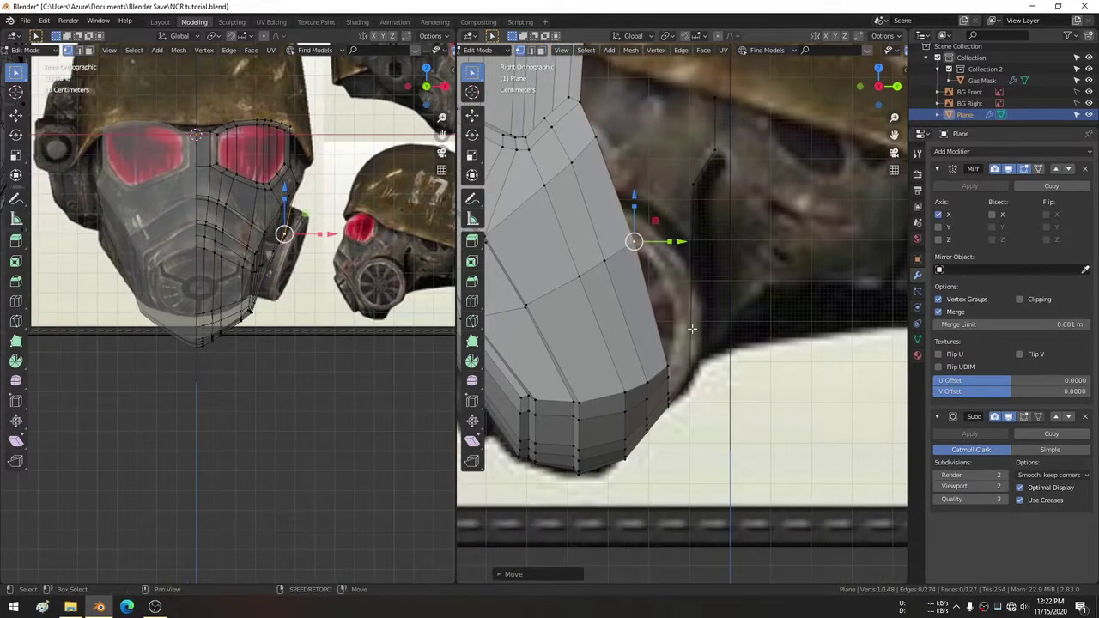
{"action": "middle_click_drag", "start_coordinate": [692, 329], "coordinate": [701, 283], "text": "shift"}
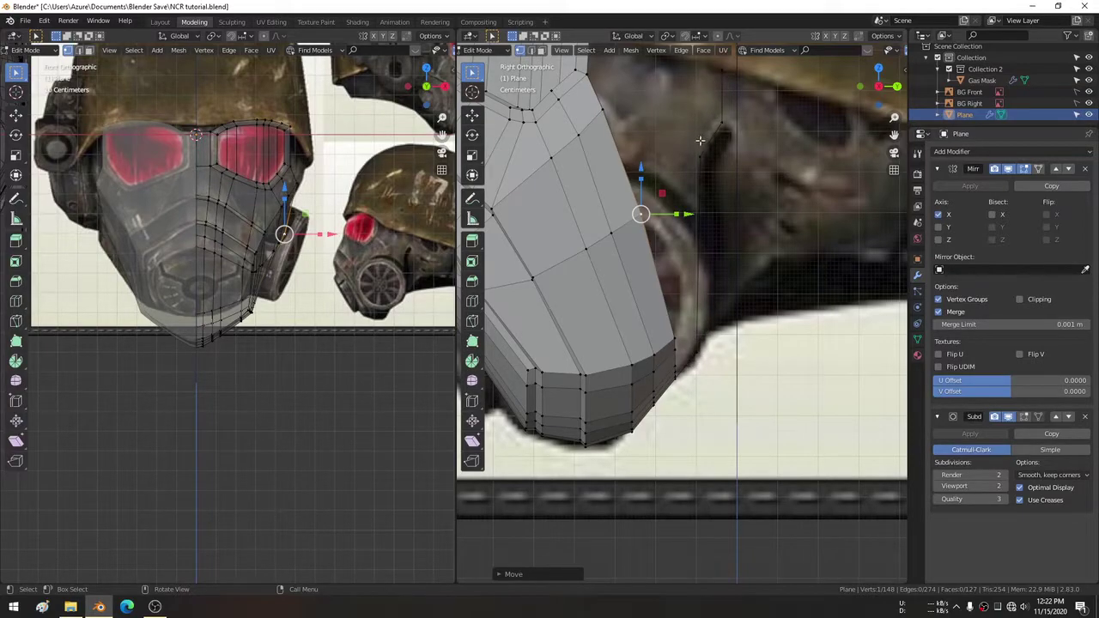
In the right orthographic side view, box-select the bottom band of mask faces.
{"action": "middle_click_drag", "start_coordinate": [703, 144], "coordinate": [624, 141], "text": "shift"}
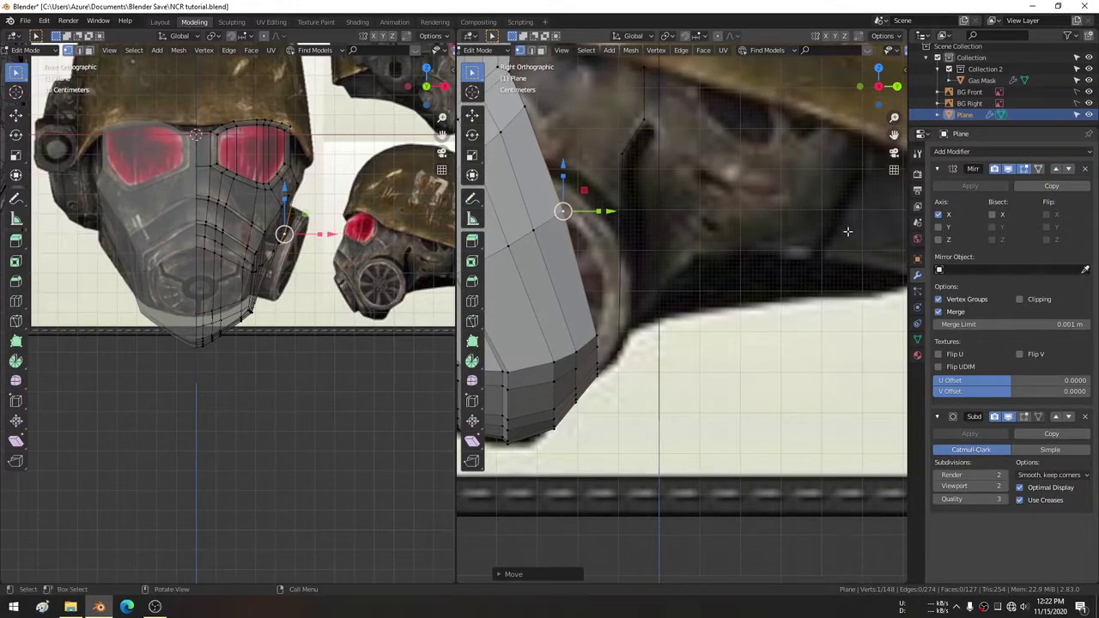
{"action": "middle_click_drag", "start_coordinate": [721, 258], "coordinate": [679, 283], "text": "shift"}
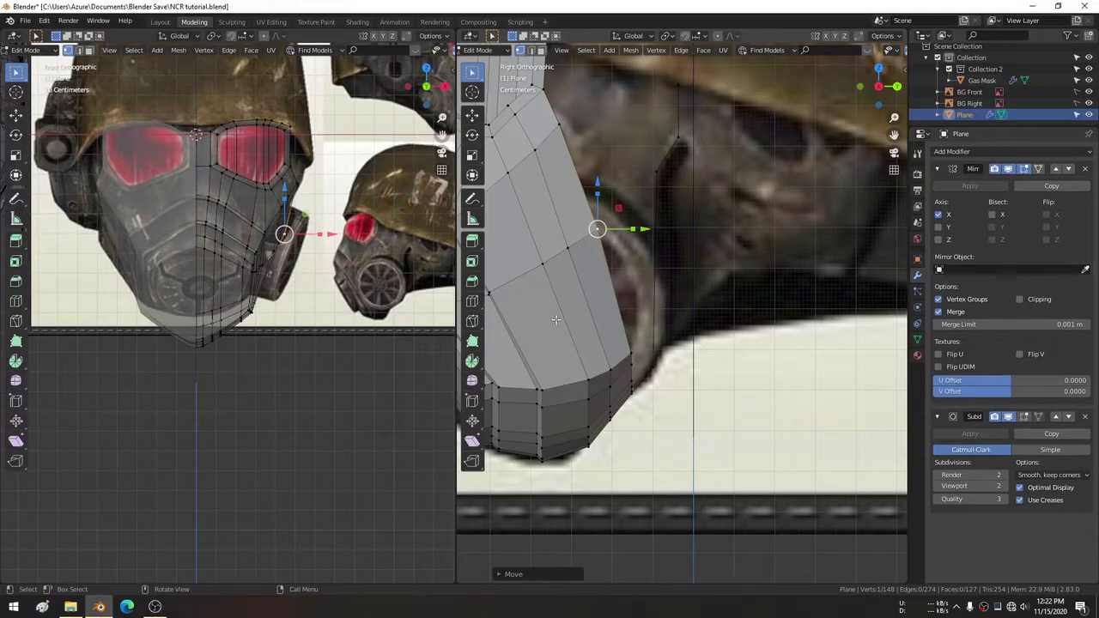
{"action": "mouse_move", "coordinate": [520, 345]}
{"action": "middle_mouse_down", "text": "shift"}
{"action": "mouse_move", "coordinate": [634, 300]}
{"action": "mouse_move", "coordinate": [672, 299]}
{"action": "mouse_move", "coordinate": [666, 324]}
{"action": "mouse_move", "coordinate": [776, 197]}
{"action": "middle_mouse_up", "text": "shift"}
{"action": "key", "text": "KP_3"}
{"action": "left_click_drag", "start_coordinate": [824, 352], "coordinate": [593, 236]}
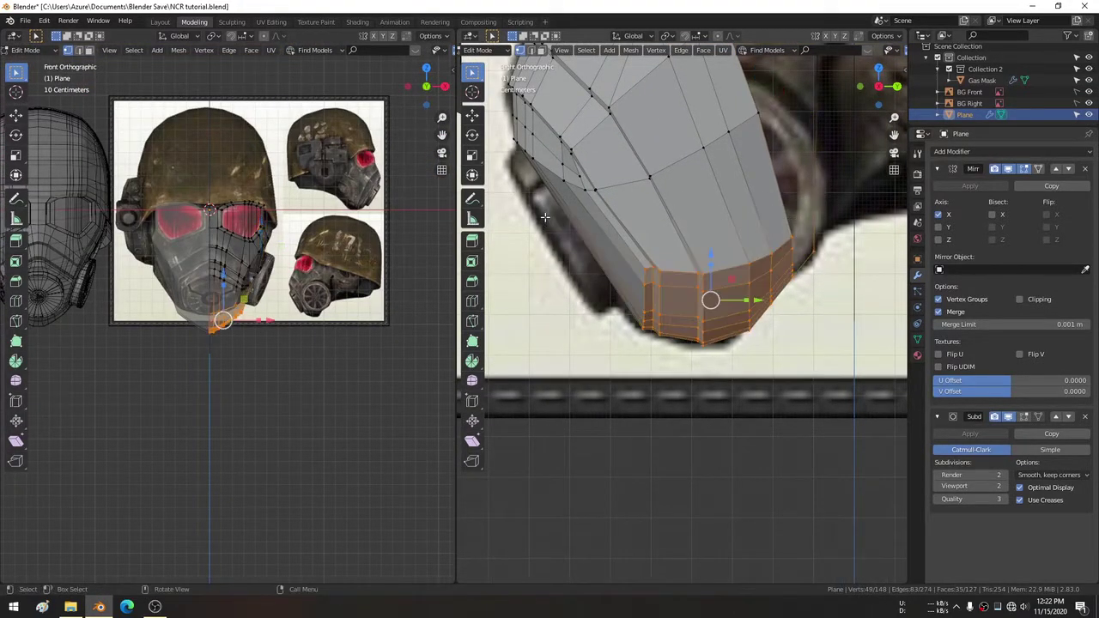
Bring the finished Gas Mask model into the front view and return to Object Mode.
{"action": "middle_click_drag", "start_coordinate": [407, 247], "coordinate": [447, 258], "text": "shift"}
{"action": "scroll", "coordinate": [232, 222], "scroll_direction": "up", "scroll_amount": 2}
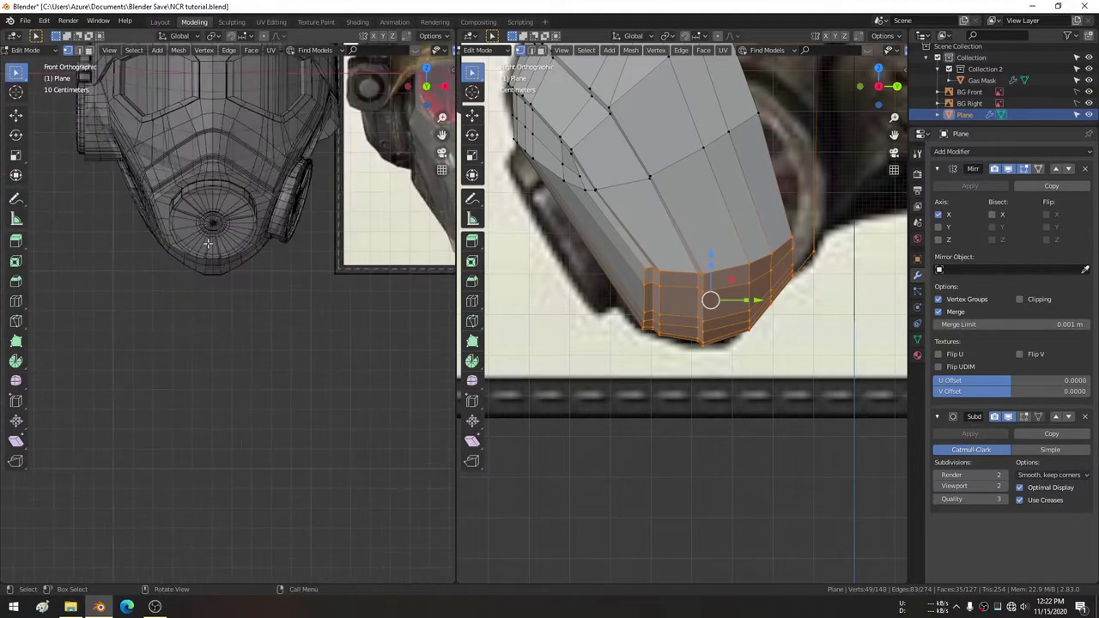
{"action": "key", "text": "Tab"}
Select and frame the Gas Mask model, and turn X-ray off for solid shading.
{"action": "left_click", "coordinate": [232, 221]}
{"action": "key", "text": "KP_Decimal"}
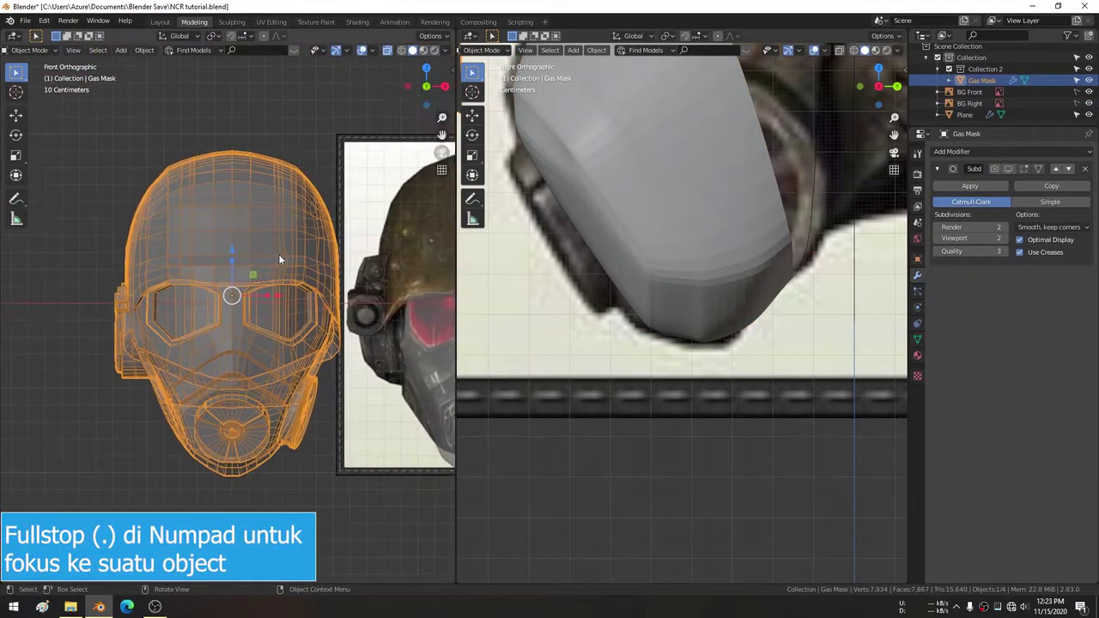
{"action": "middle_click_drag", "start_coordinate": [279, 259], "coordinate": [158, 232]}
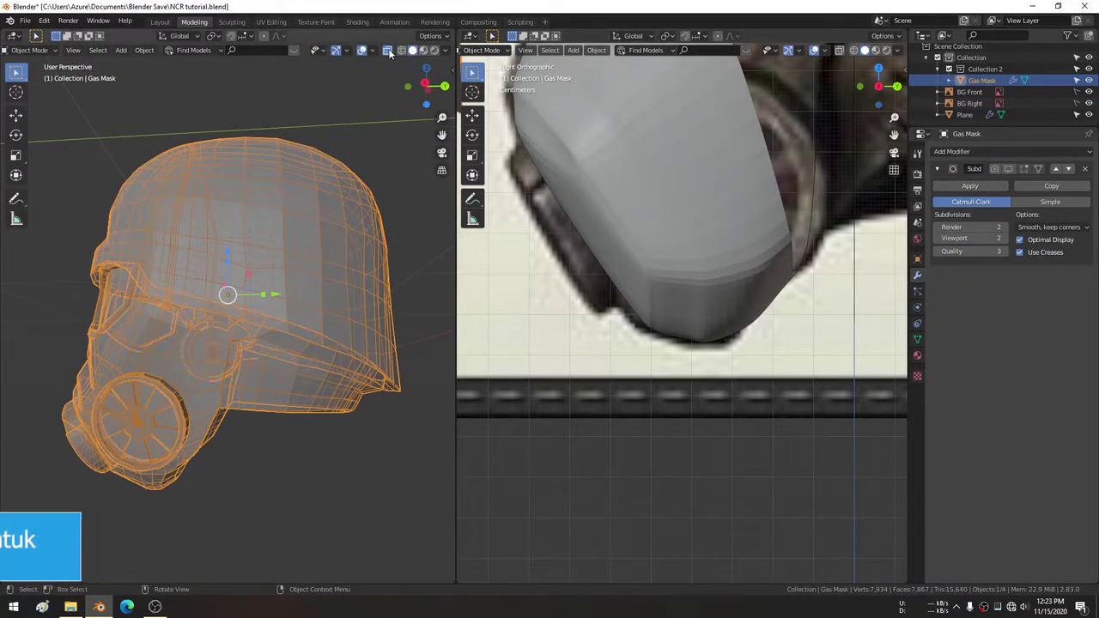
{"action": "key", "text": "alt+z"}
{"action": "middle_click_drag", "start_coordinate": [699, 152], "coordinate": [529, 264], "text": "shift"}
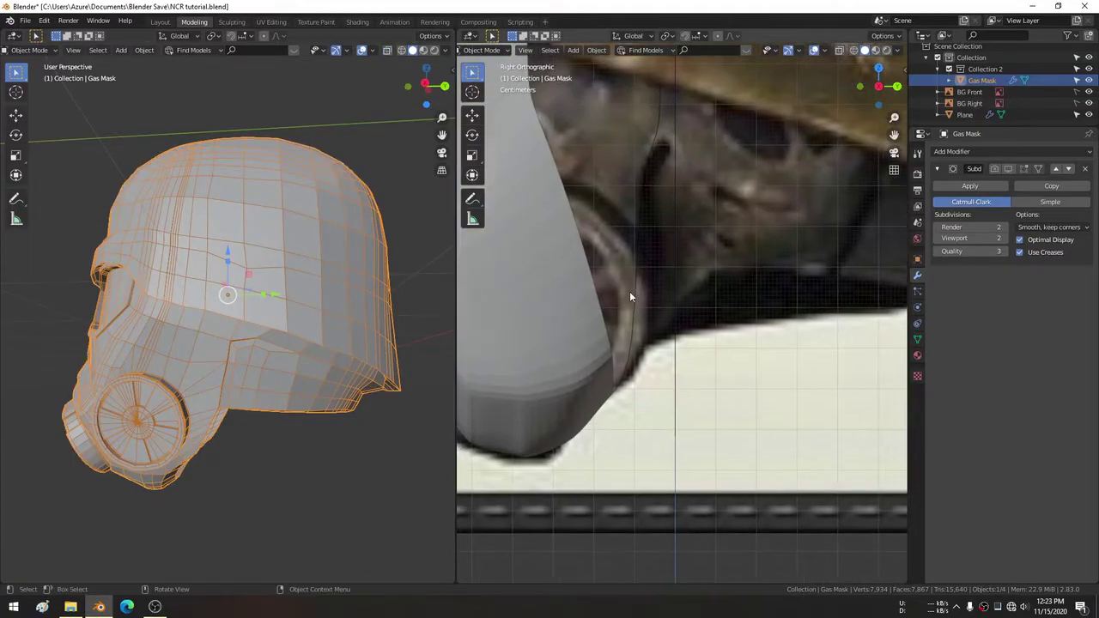
{"action": "scroll", "coordinate": [223, 341], "scroll_direction": "up", "scroll_amount": 3}
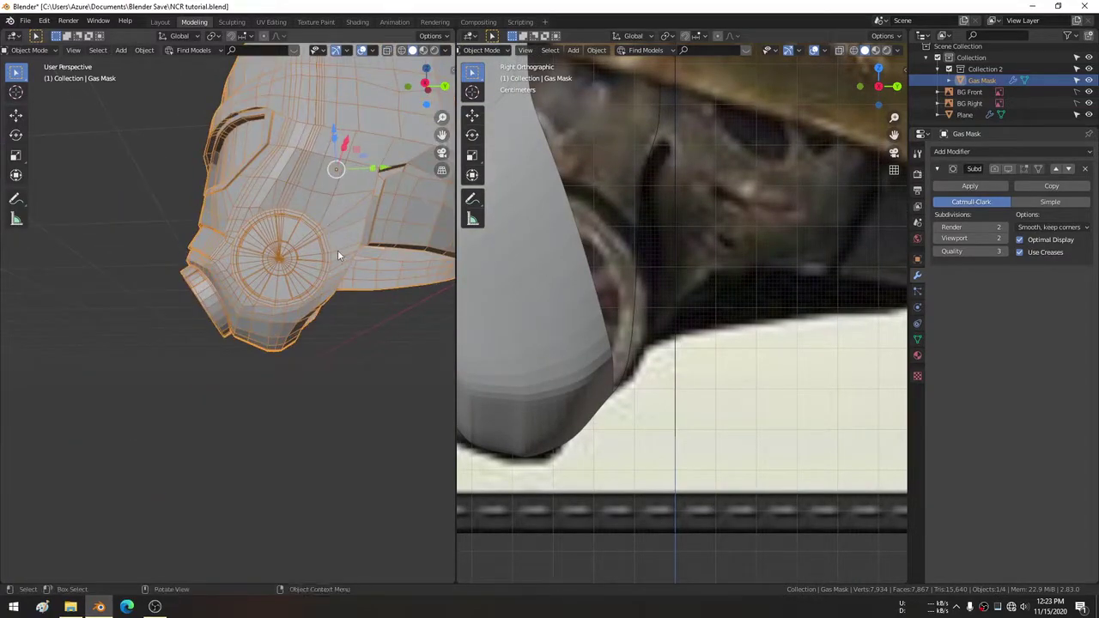
{"action": "mouse_move", "coordinate": [338, 250]}
{"action": "middle_mouse_down"}
{"action": "mouse_move", "coordinate": [298, 262]}
{"action": "mouse_move", "coordinate": [282, 315]}
{"action": "middle_mouse_up"}
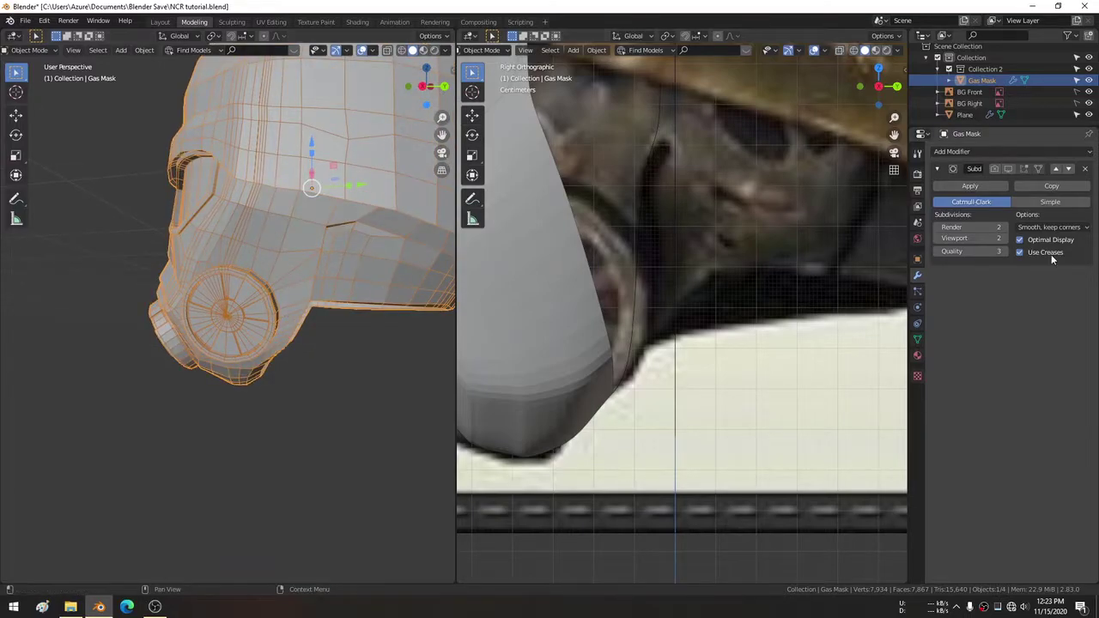
Uncheck Wireframe under Viewport Display in the Gas Mask's Object properties.
{"action": "left_click", "coordinate": [918, 261]}
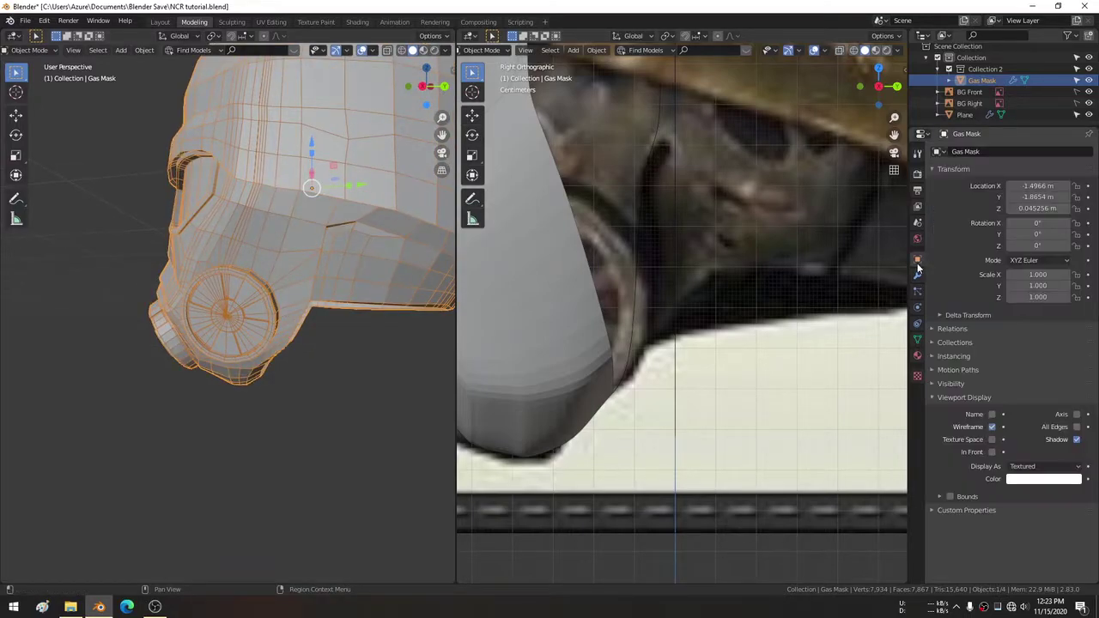
{"action": "left_click", "coordinate": [992, 426]}
{"action": "mouse_move", "coordinate": [376, 341]}
{"action": "middle_mouse_down"}
{"action": "mouse_move", "coordinate": [358, 301]}
{"action": "mouse_move", "coordinate": [286, 273]}
{"action": "middle_mouse_up"}
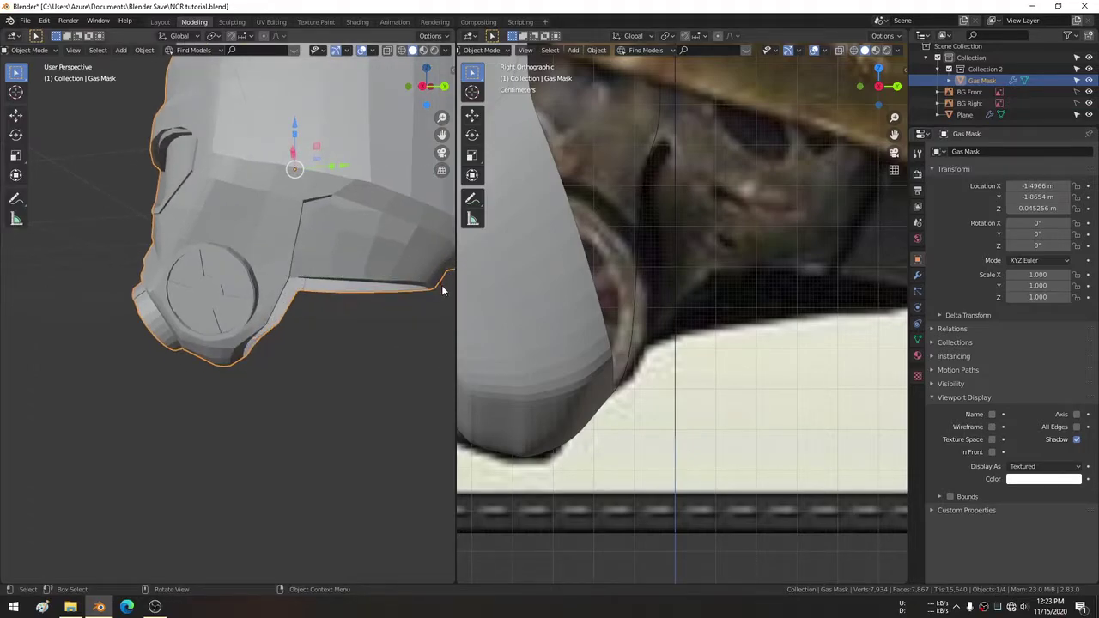
{"action": "scroll", "coordinate": [650, 268], "scroll_direction": "down", "scroll_amount": 3}
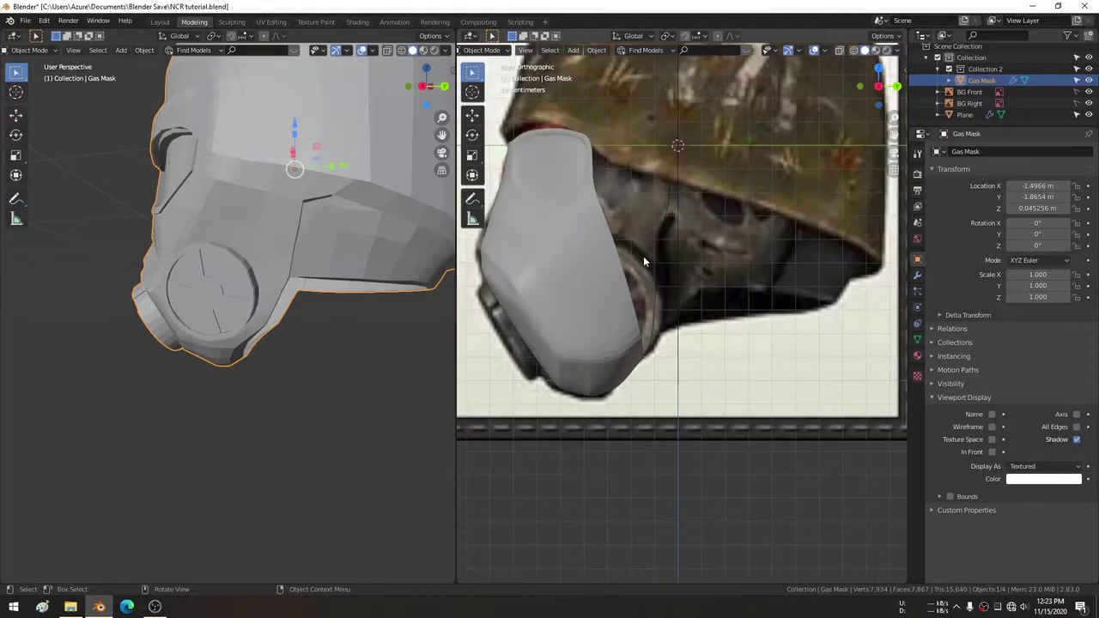
In front view, select and frame the Plane mask mesh and enter Edit Mode.
{"action": "key", "text": "KP_1"}
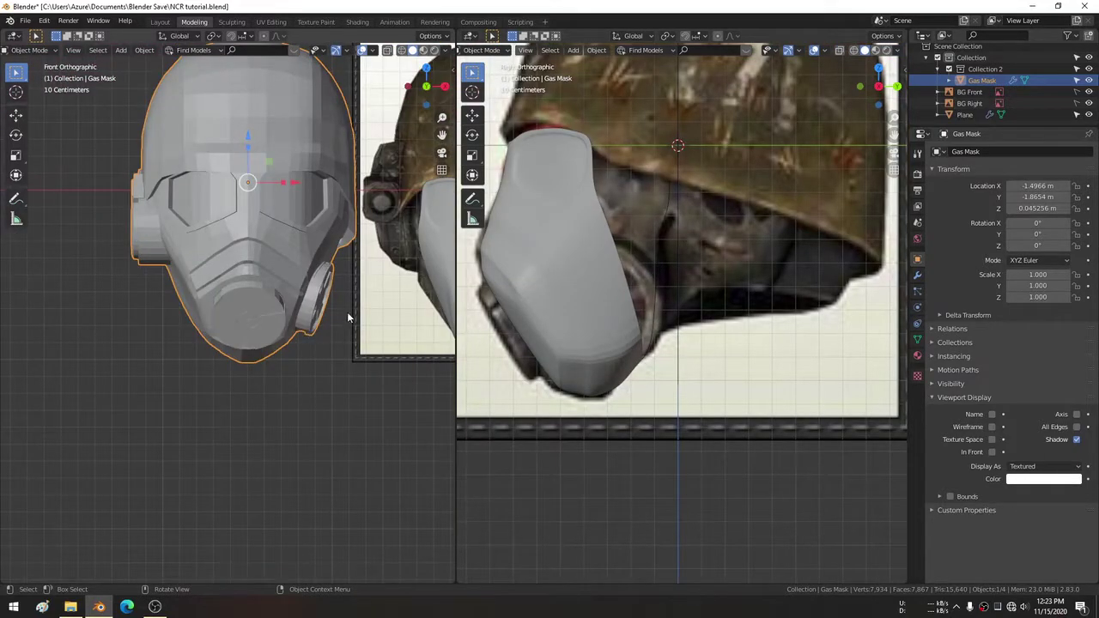
{"action": "scroll", "coordinate": [347, 312], "scroll_direction": "down", "scroll_amount": 2}
{"action": "scroll", "coordinate": [272, 283], "scroll_direction": "down", "scroll_amount": 3, "text": "ctrl"}
{"action": "left_click", "coordinate": [285, 261]}
{"action": "key", "text": "KP_Decimal"}
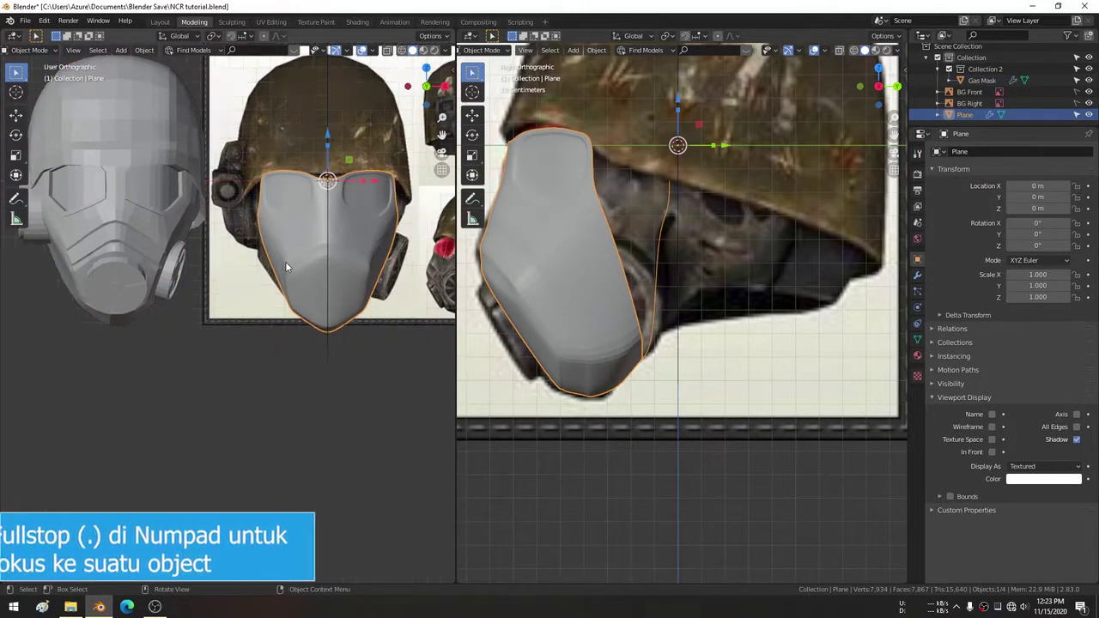
{"action": "key", "text": "KP_Decimal"}
{"action": "scroll", "coordinate": [603, 215], "scroll_direction": "up", "scroll_amount": 3}
{"action": "scroll", "coordinate": [694, 230], "scroll_direction": "up", "scroll_amount": 2}
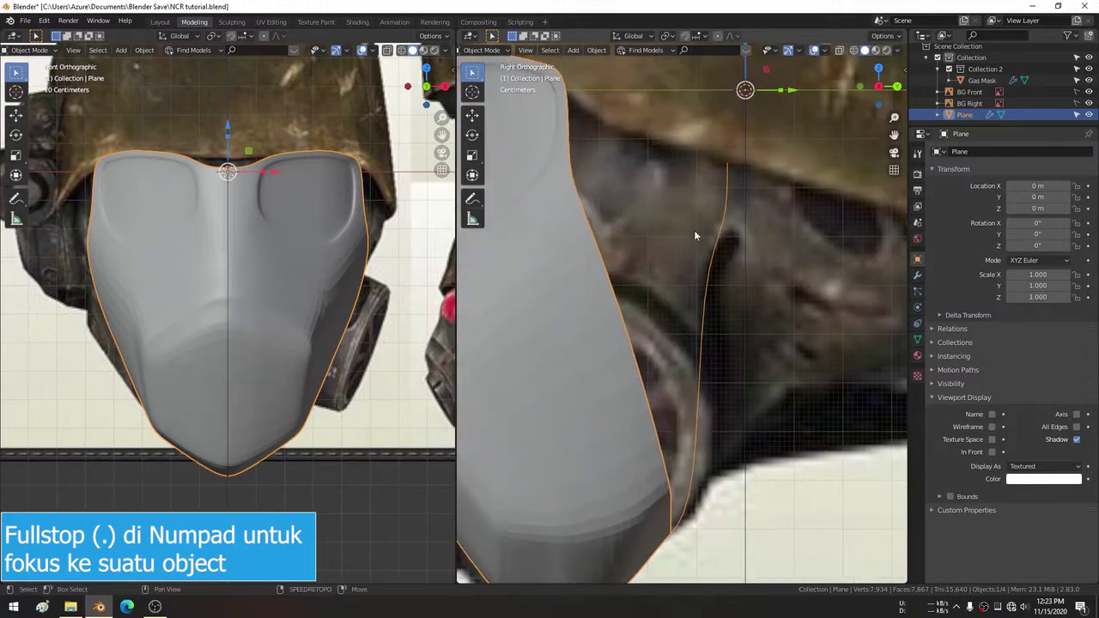
{"action": "key", "text": "Tab"}
Extrude two vertices back from the mask's top vertex and fill them into a flap face.
{"action": "left_click", "coordinate": [692, 462]}
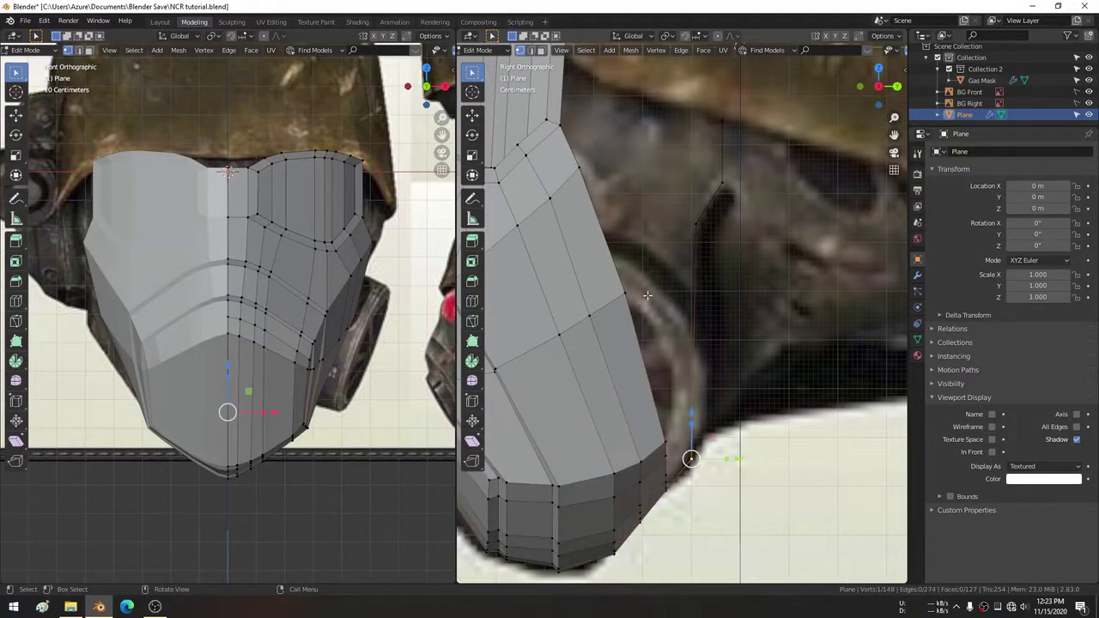
{"action": "mouse_move", "coordinate": [603, 147]}
{"action": "middle_mouse_down", "text": "shift"}
{"action": "mouse_move", "coordinate": [641, 208]}
{"action": "mouse_move", "coordinate": [642, 232]}
{"action": "middle_mouse_up", "text": "shift"}
{"action": "left_click", "coordinate": [612, 109]}
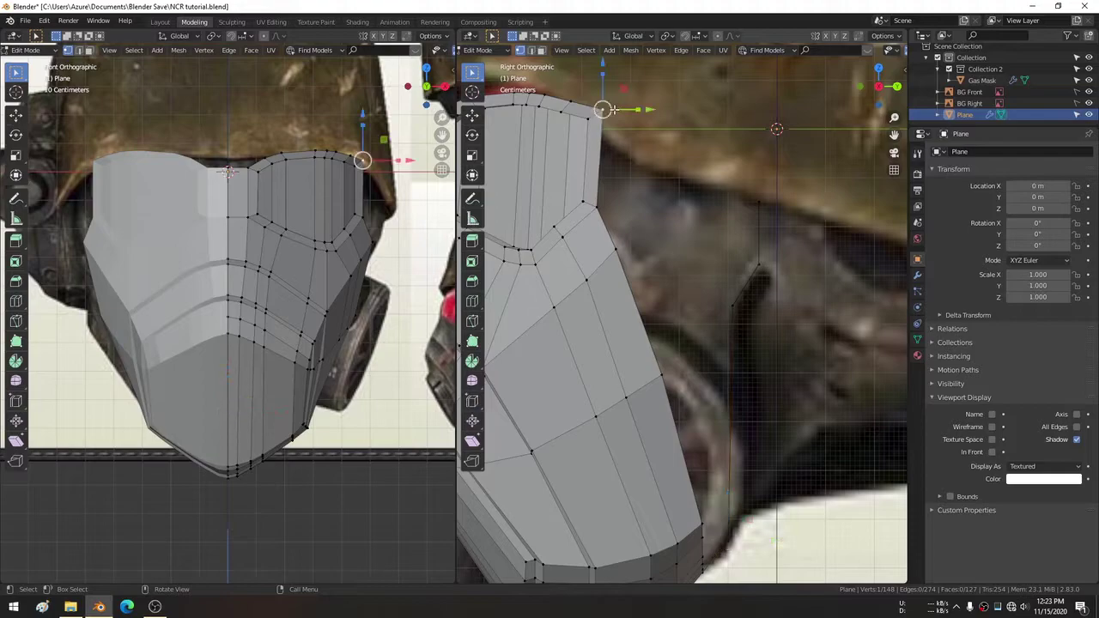
{"action": "key", "text": "e"}
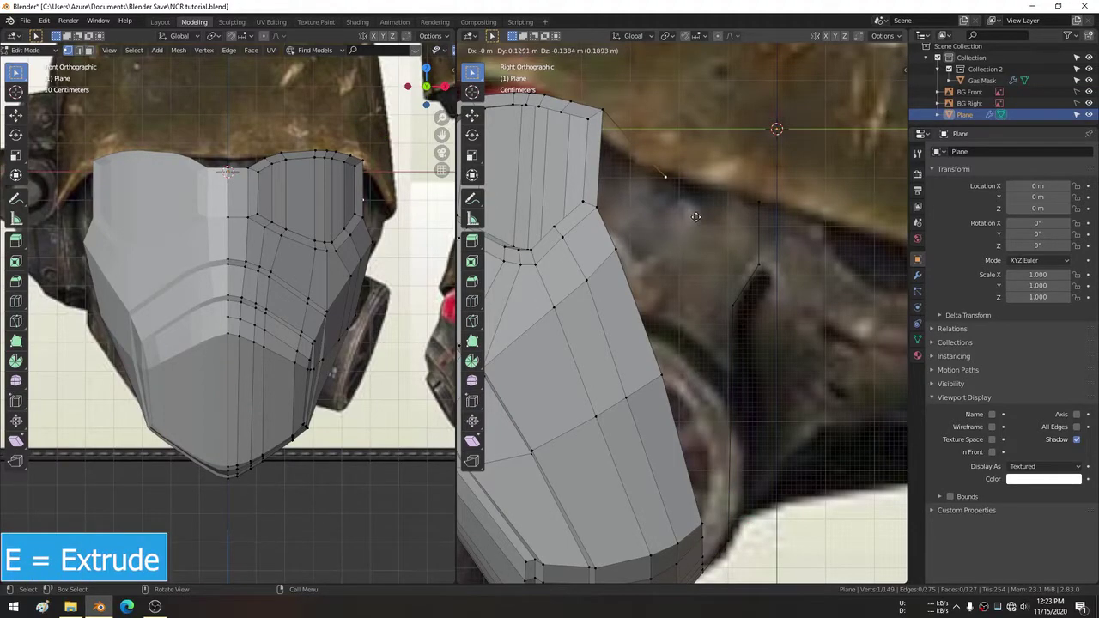
{"action": "left_click", "coordinate": [696, 217]}
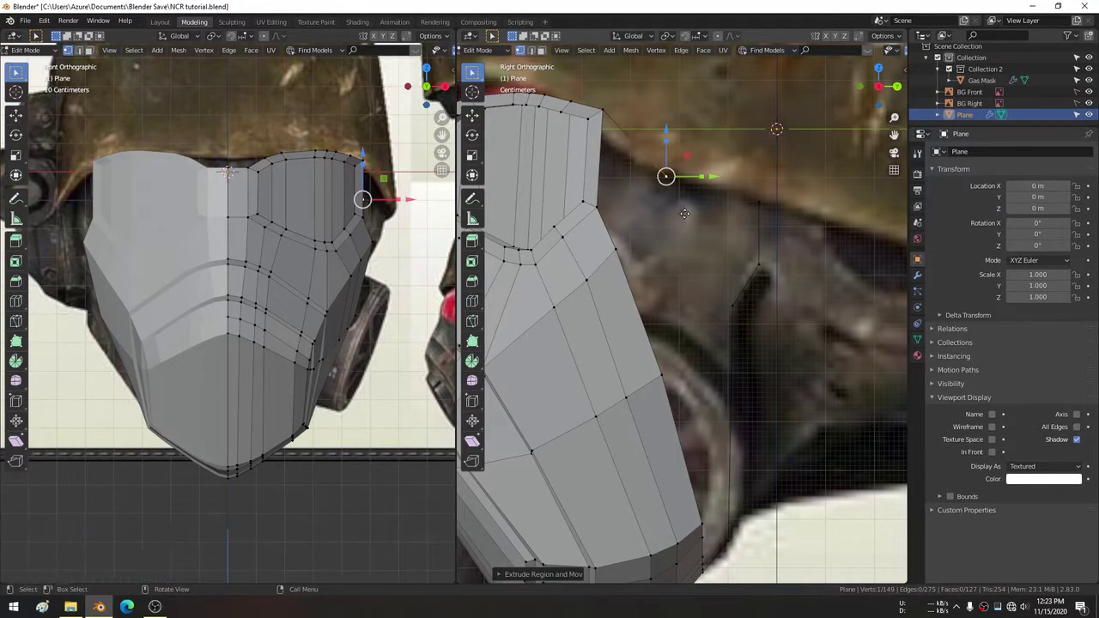
{"action": "key", "text": "e"}
{"action": "left_click", "coordinate": [681, 256]}
{"action": "left_click", "coordinate": [609, 112], "text": "shift"}
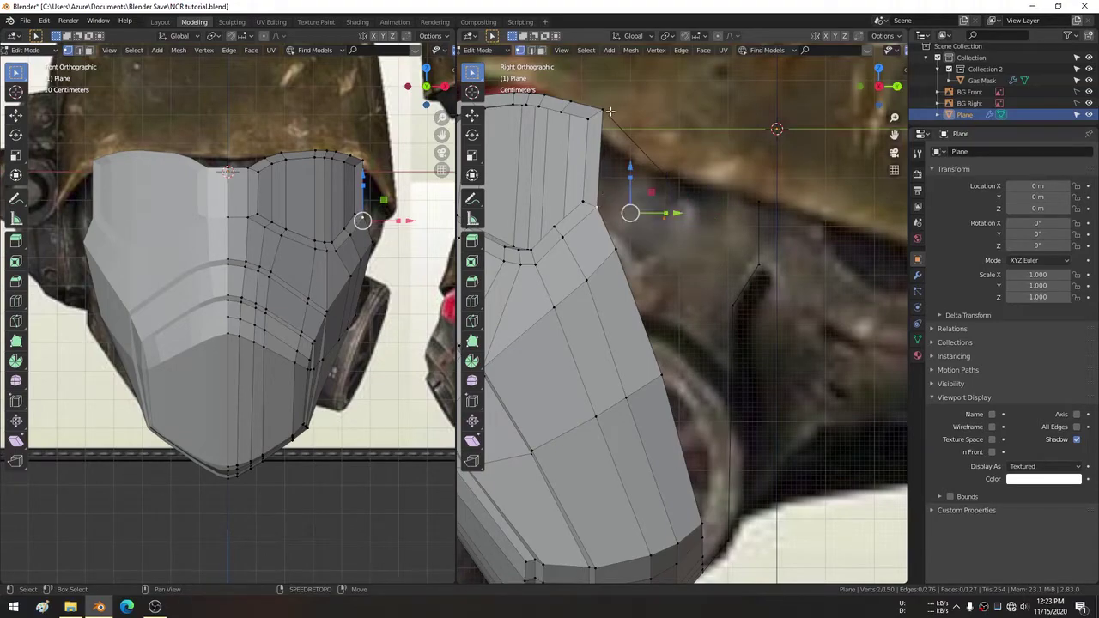
{"action": "left_click", "coordinate": [666, 176], "text": "shift"}
{"action": "key", "text": "f"}
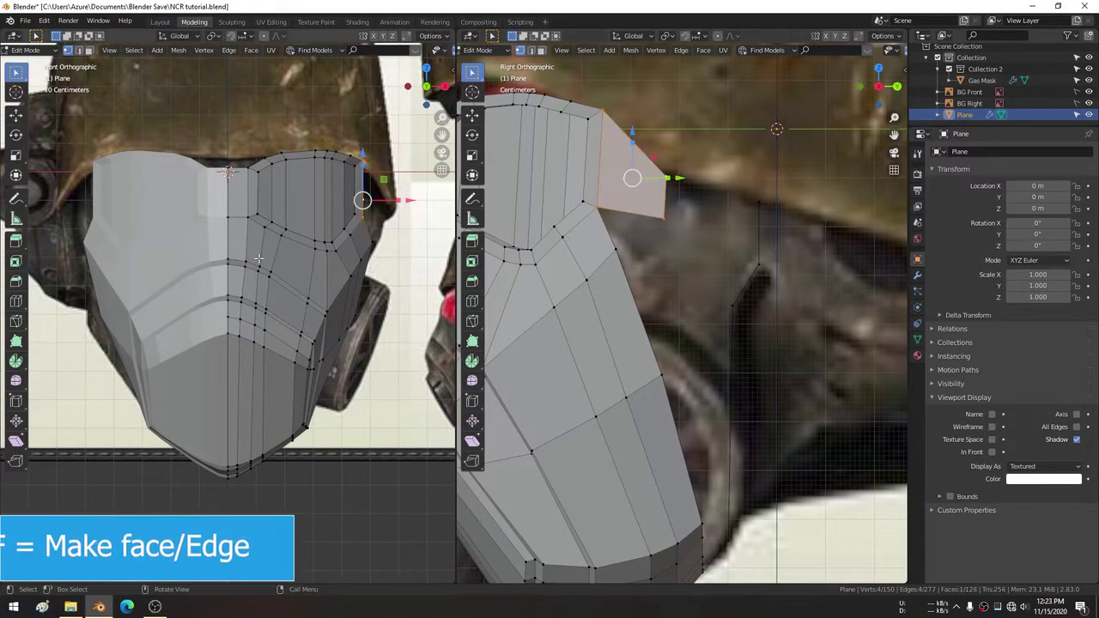
Reshape the flap by repositioning its tip vertex.
{"action": "scroll", "coordinate": [341, 206], "scroll_direction": "up", "scroll_amount": 5}
{"action": "scroll", "coordinate": [340, 206], "scroll_direction": "down", "scroll_amount": 5}
{"action": "left_click_drag", "start_coordinate": [666, 216], "coordinate": [651, 149]}
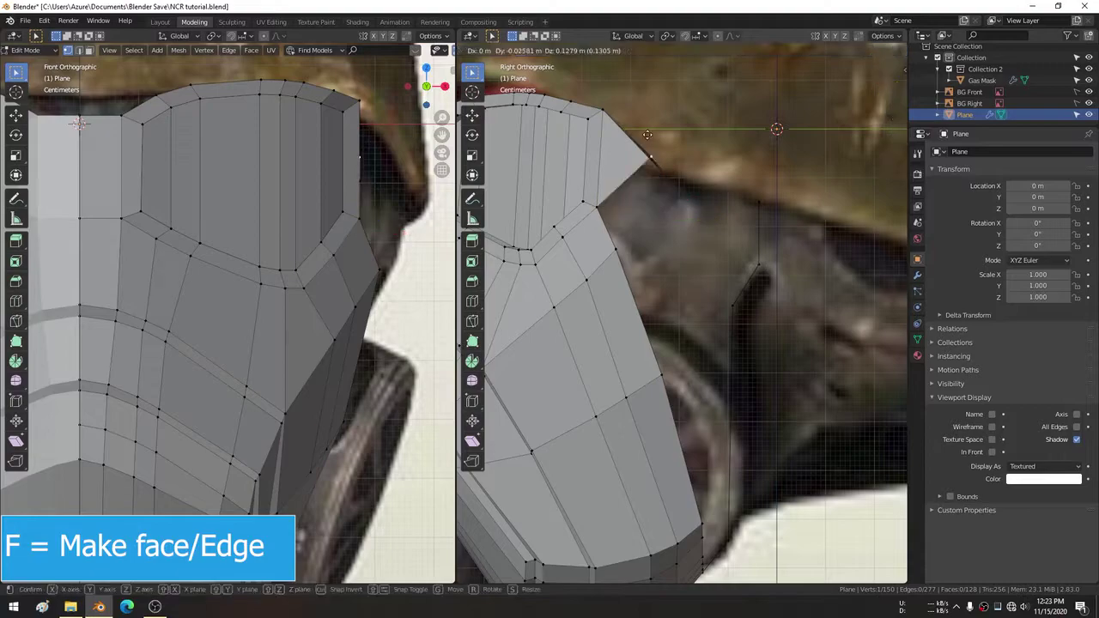
{"action": "left_click", "coordinate": [661, 215]}
{"action": "left_click_drag", "start_coordinate": [662, 216], "coordinate": [666, 176]}
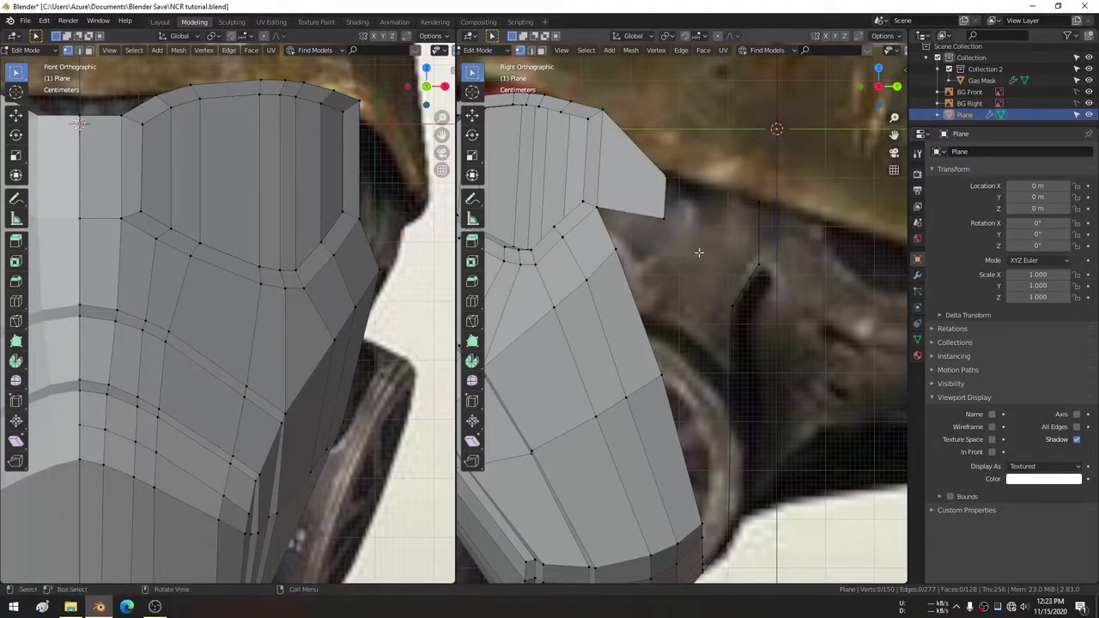
{"action": "left_click", "coordinate": [657, 213], "text": "shift"}
{"action": "scroll", "coordinate": [375, 273], "scroll_direction": "up", "scroll_amount": 3}
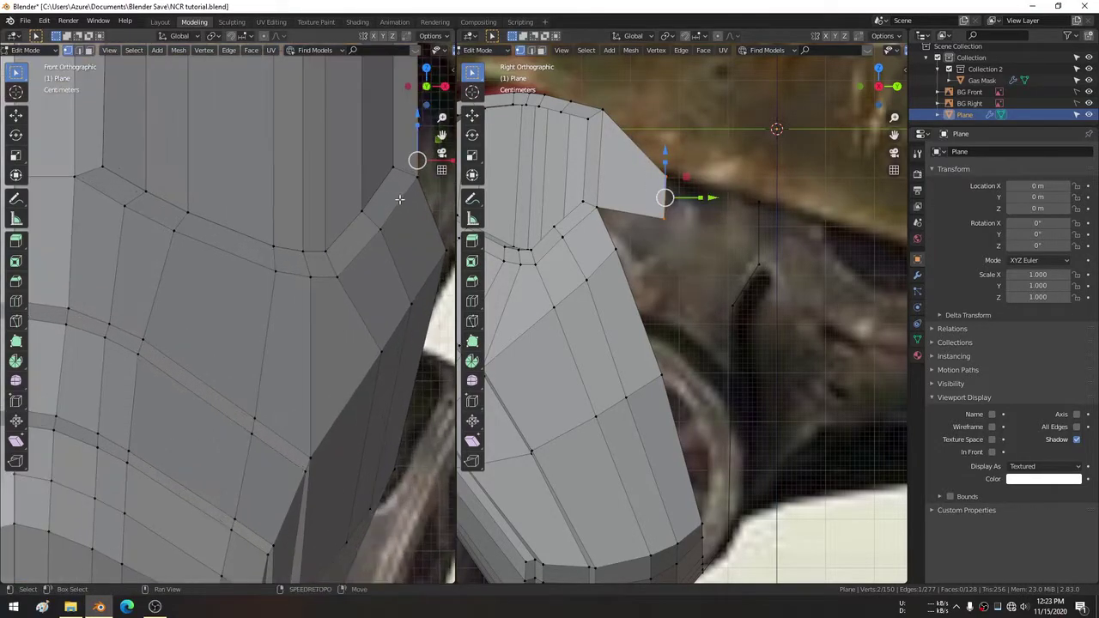
Slide the selected flap vertices along X to follow the front reference outline.
{"action": "key", "text": "g"}
{"action": "key", "text": "x"}
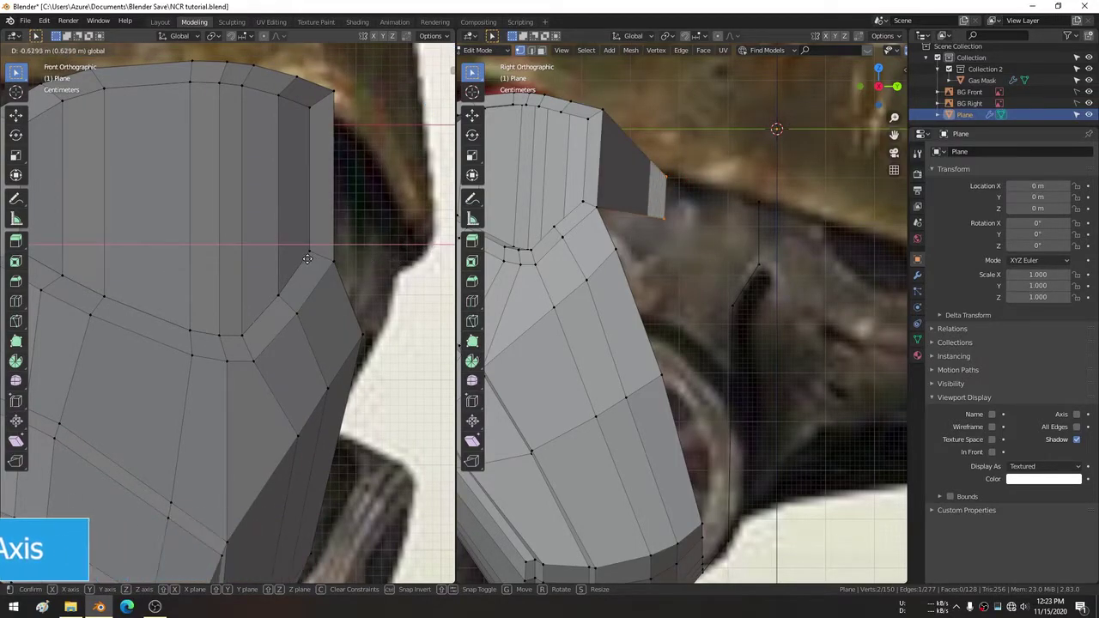
{"action": "left_click", "coordinate": [436, 259]}
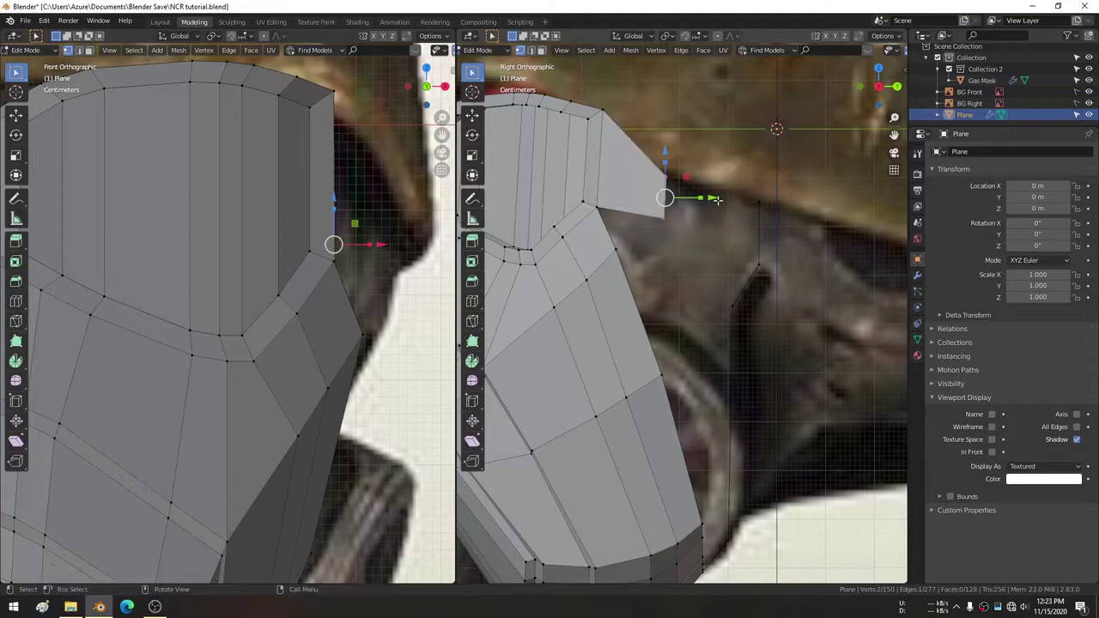
{"action": "middle_click_drag", "start_coordinate": [334, 243], "coordinate": [290, 275], "text": "shift"}
{"action": "key", "text": "g"}
{"action": "key", "text": "x"}
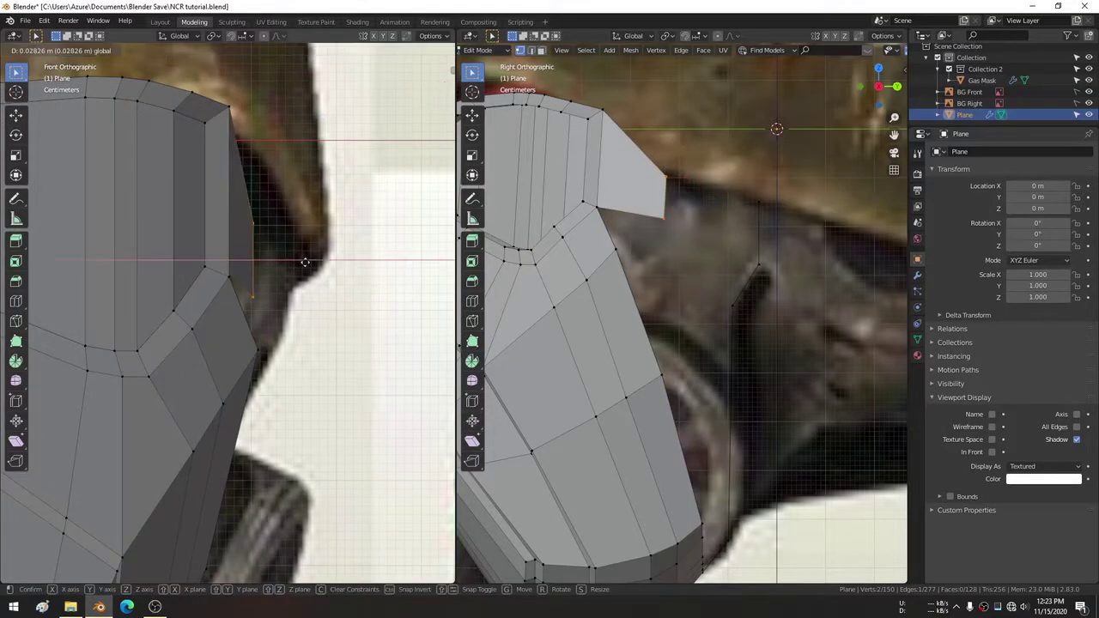
{"action": "left_click", "coordinate": [347, 270]}
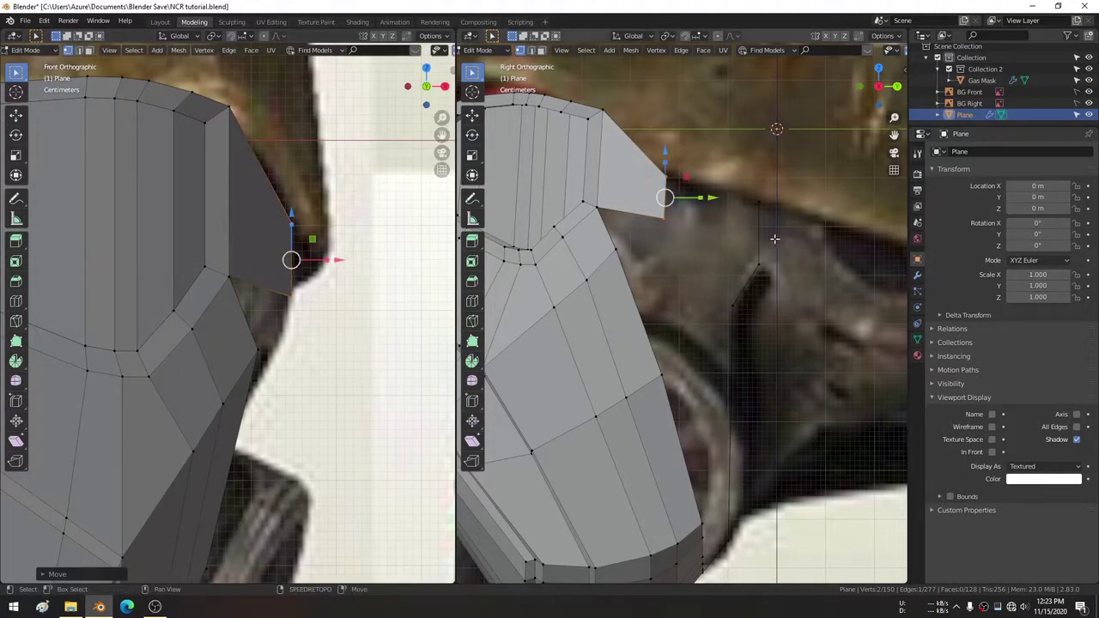
{"action": "scroll", "coordinate": [708, 252], "scroll_direction": "up", "scroll_amount": 1}
{"action": "scroll", "coordinate": [707, 252], "scroll_direction": "up", "scroll_amount": 1}
{"action": "mouse_move", "coordinate": [650, 165]}
{"action": "middle_mouse_down", "text": "shift"}
{"action": "mouse_move", "coordinate": [708, 252]}
{"action": "mouse_move", "coordinate": [727, 221]}
{"action": "middle_mouse_up", "text": "shift"}
Extrude a vertex below the flap and fill the four corner vertices into a face.
{"action": "key", "text": "e"}
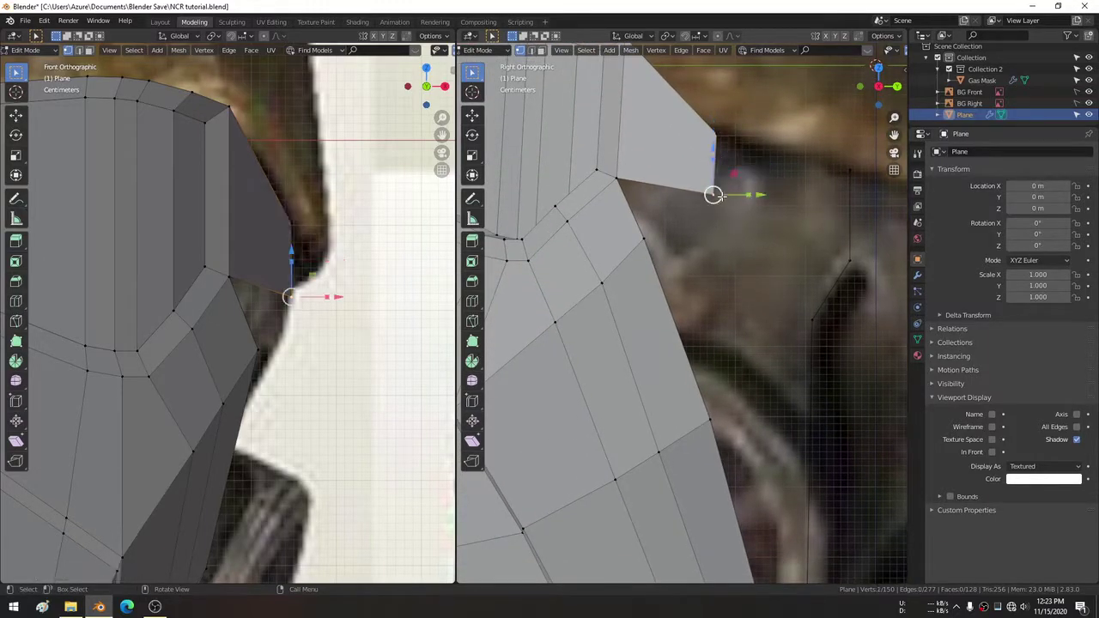
{"action": "left_click", "coordinate": [731, 235]}
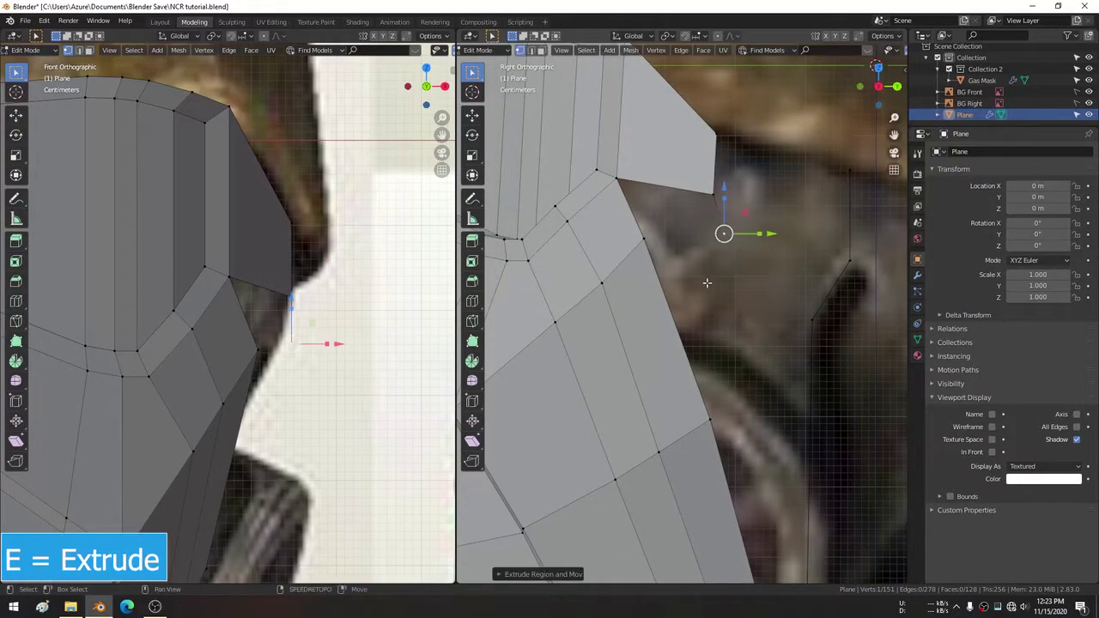
{"action": "middle_click_drag", "start_coordinate": [642, 171], "coordinate": [654, 132], "text": "shift"}
{"action": "left_click", "coordinate": [630, 137], "text": "shift"}
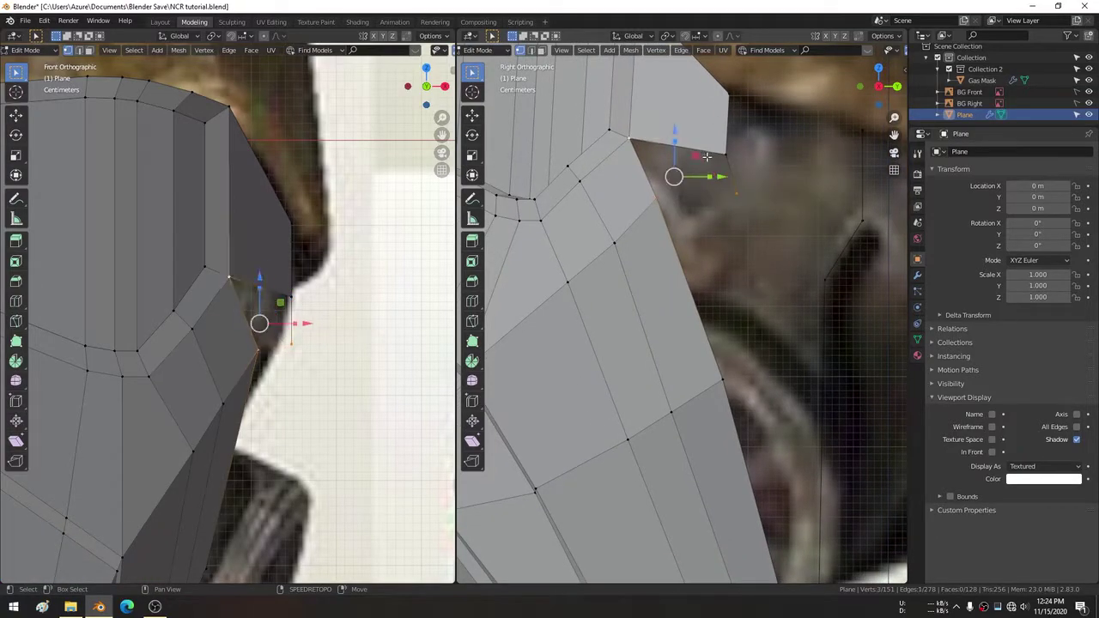
{"action": "left_click", "coordinate": [725, 154], "text": "shift"}
{"action": "key", "text": "f"}
Raise a corner vertex on the upper mask edge.
{"action": "middle_click_drag", "start_coordinate": [303, 357], "coordinate": [319, 281], "text": "shift"}
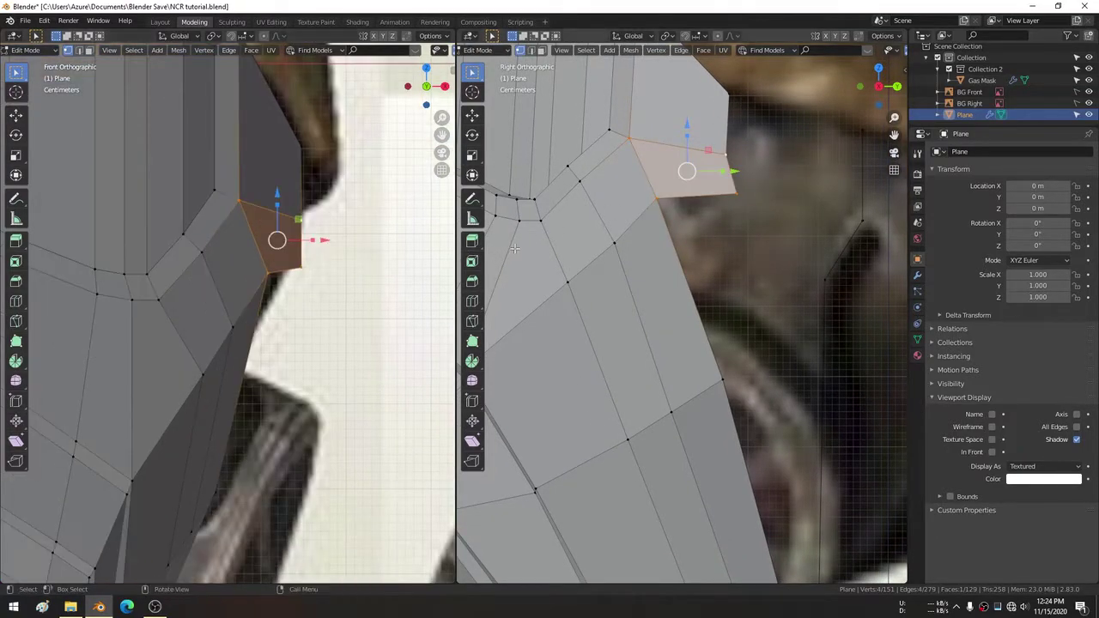
{"action": "left_click", "coordinate": [314, 268]}
{"action": "scroll", "coordinate": [318, 355], "scroll_direction": "down", "scroll_amount": 3}
{"action": "scroll", "coordinate": [318, 354], "scroll_direction": "up", "scroll_amount": 3}
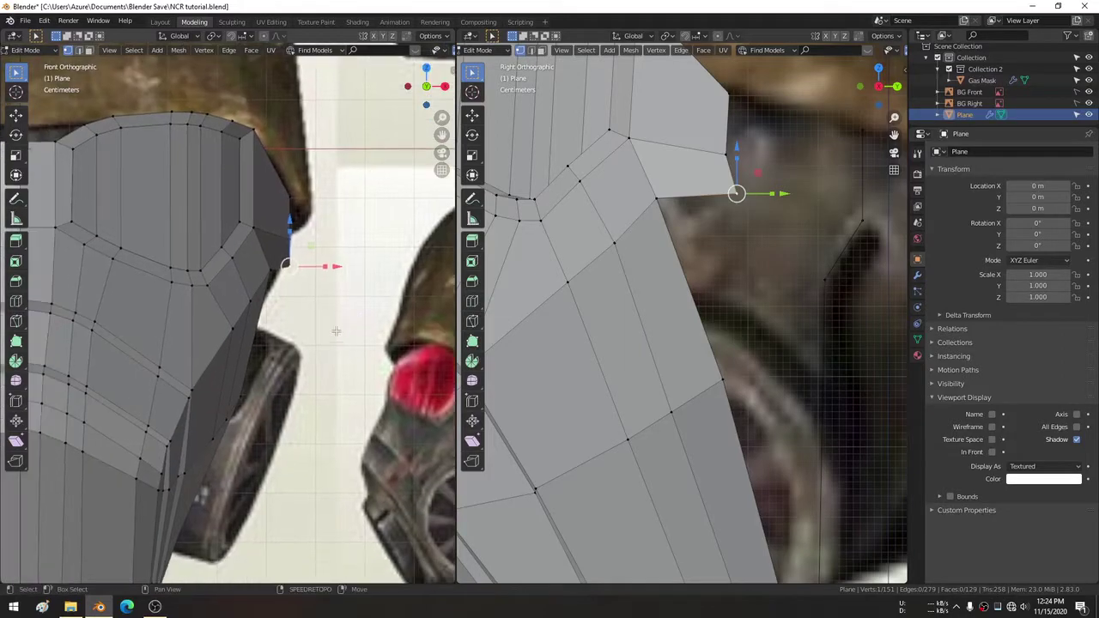
{"action": "scroll", "coordinate": [236, 294], "scroll_direction": "down", "scroll_amount": 3}
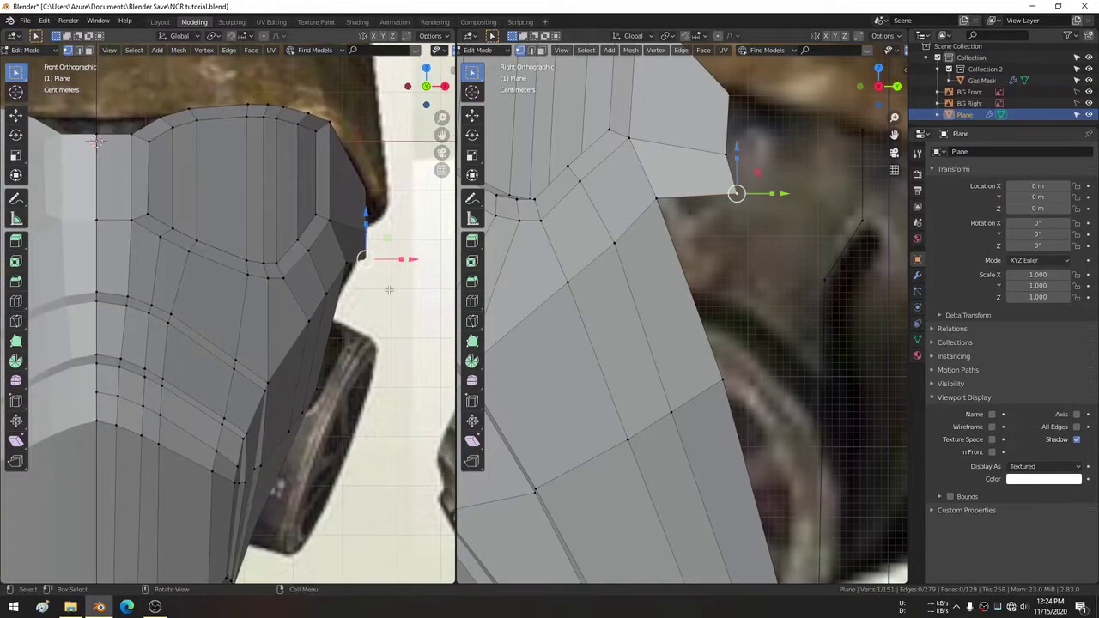
{"action": "key", "text": "g"}
{"action": "left_click", "coordinate": [391, 258]}
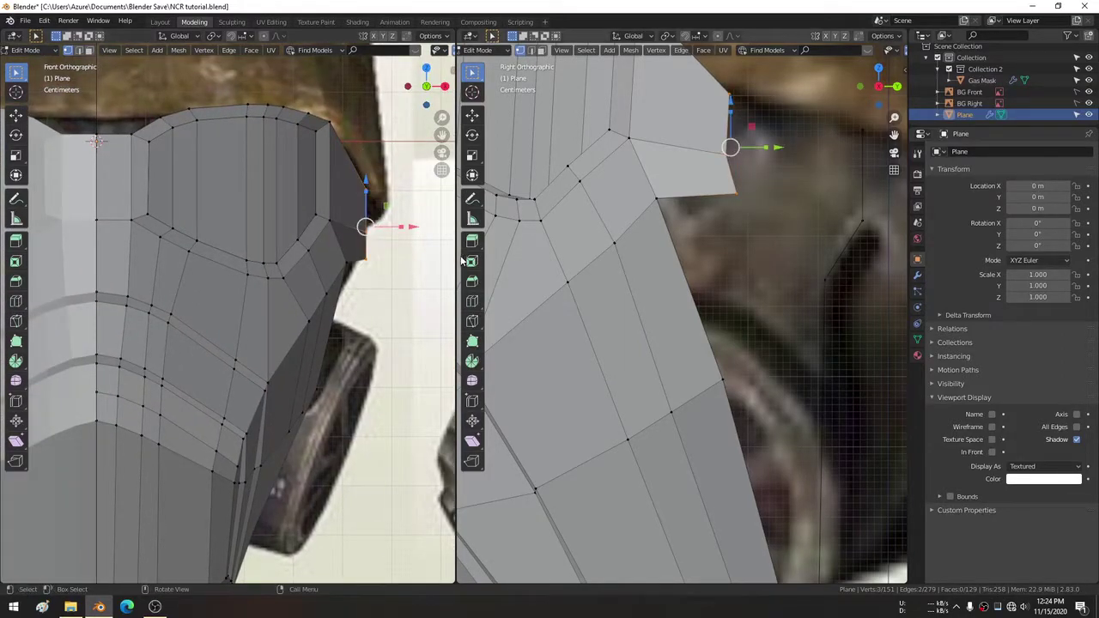
{"action": "key", "text": "g"}
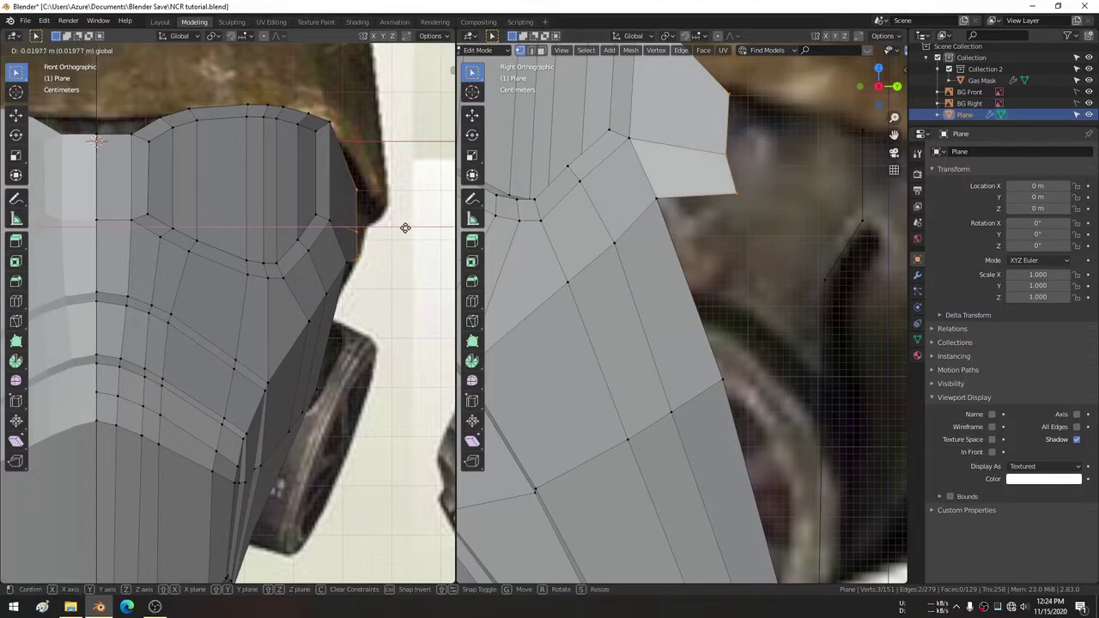
{"action": "left_click", "coordinate": [405, 227]}
Flatten the top-right vertices into line by scaling them to 0 on Y.
{"action": "middle_click_drag", "start_coordinate": [730, 258], "coordinate": [730, 275], "text": "shift"}
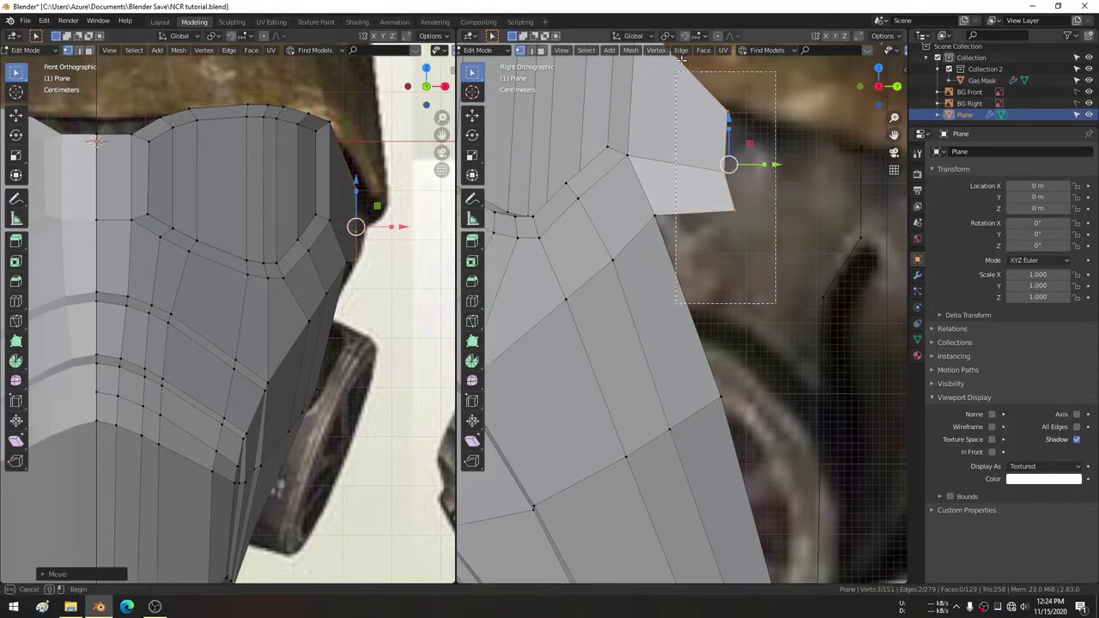
{"action": "left_click_drag", "start_coordinate": [777, 305], "coordinate": [700, 72]}
{"action": "key", "text": "s"}
{"action": "key", "text": "y"}
{"action": "key", "text": "0"}
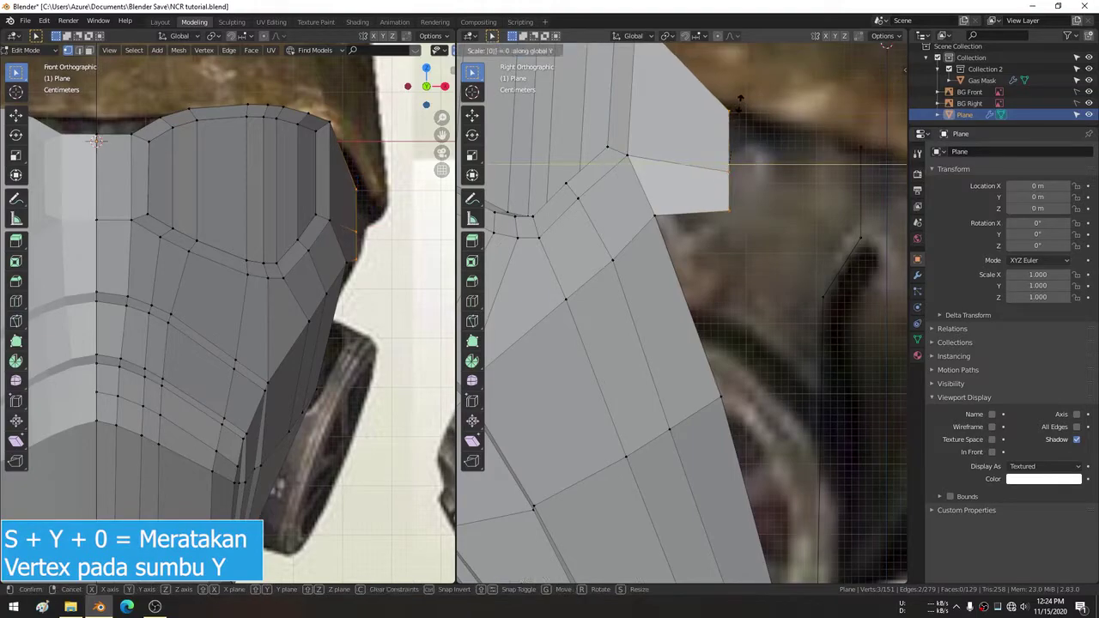
{"action": "key", "text": "Return"}
Extrude a vertex down the side edge, slide it along X, and fill the top gap.
{"action": "middle_click_drag", "start_coordinate": [765, 230], "coordinate": [731, 177], "text": "shift"}
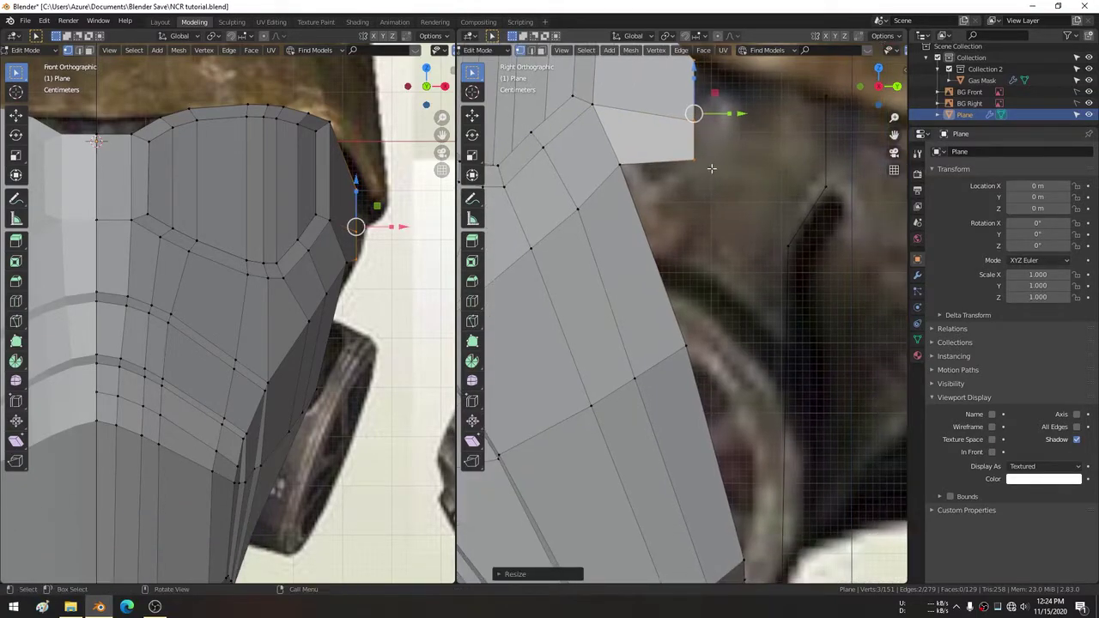
{"action": "left_click", "coordinate": [694, 159]}
{"action": "middle_click_drag", "start_coordinate": [718, 259], "coordinate": [668, 187], "text": "shift"}
{"action": "key", "text": "e"}
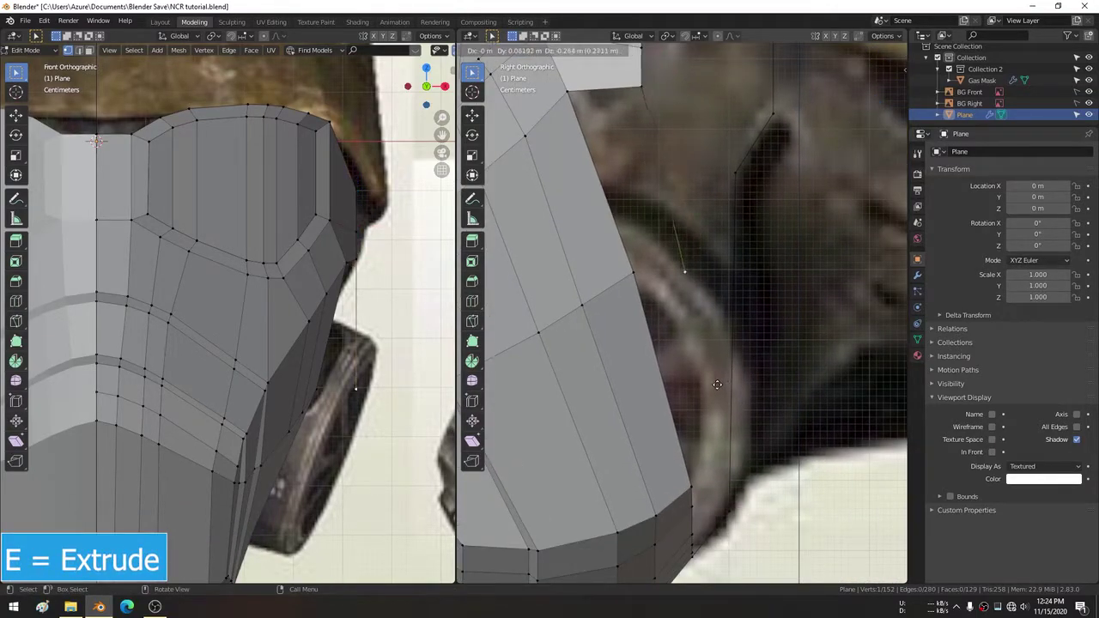
{"action": "left_click", "coordinate": [717, 385]}
{"action": "middle_click_drag", "start_coordinate": [356, 387], "coordinate": [369, 357], "text": "shift"}
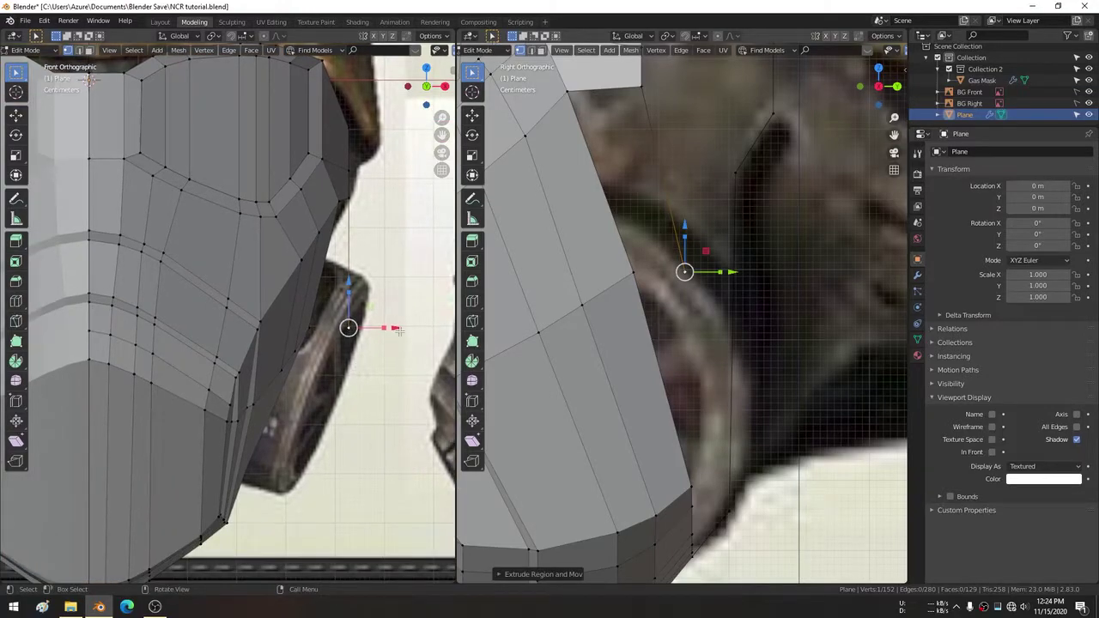
{"action": "key", "text": "g"}
{"action": "key", "text": "x"}
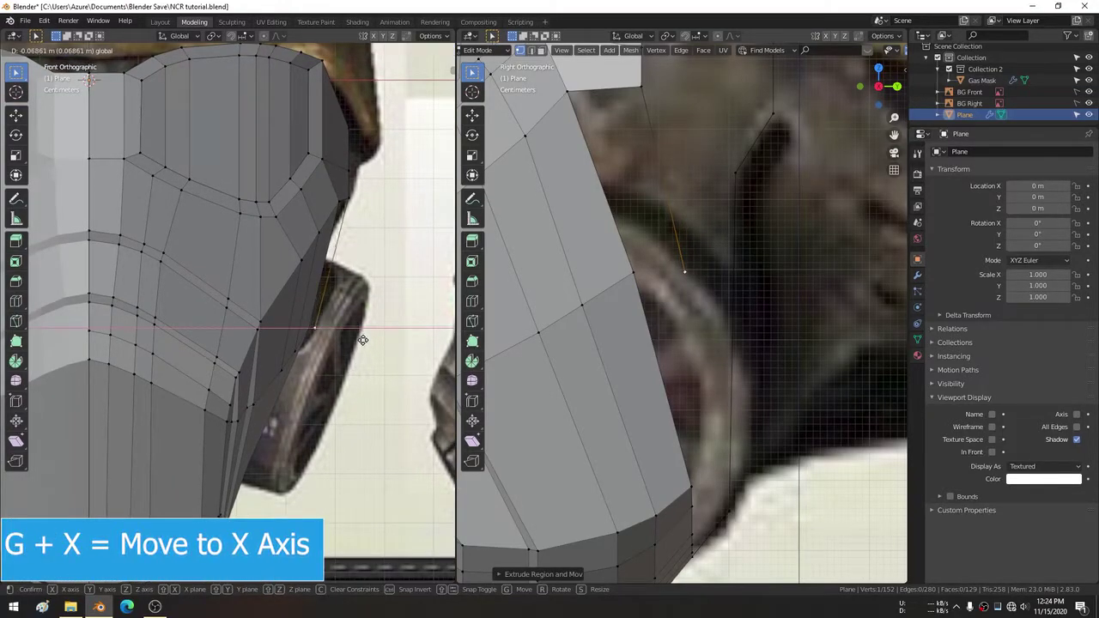
{"action": "left_click", "coordinate": [359, 342]}
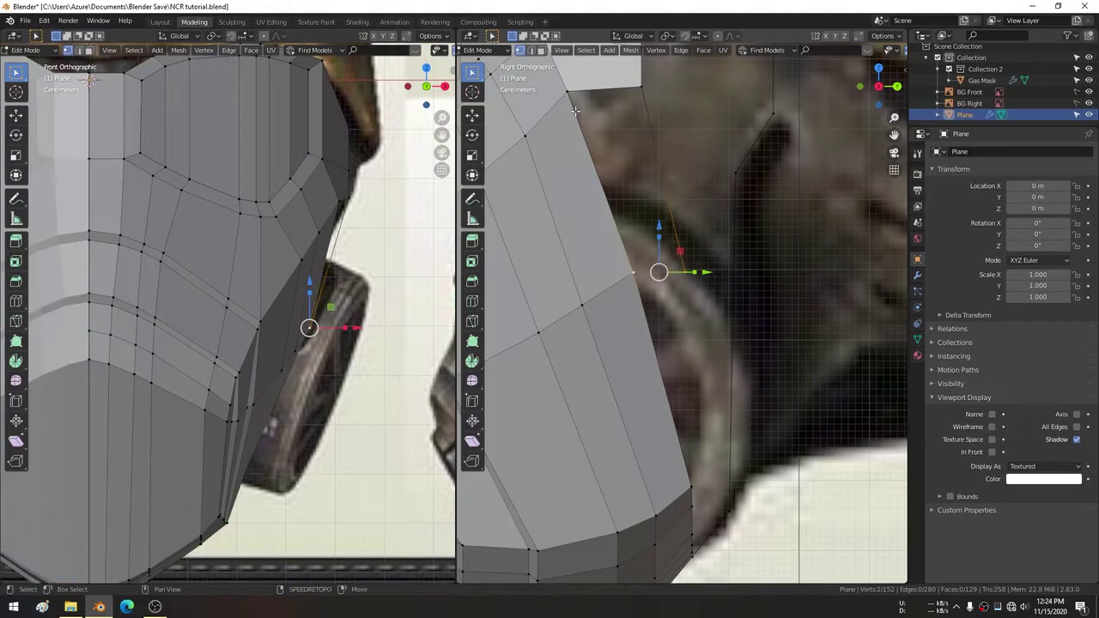
{"action": "left_click", "coordinate": [627, 91], "text": "shift"}
{"action": "key", "text": "f"}
Adjust the lower corner vertex, then extrude another vertex downward and push it along X.
{"action": "middle_click_drag", "start_coordinate": [635, 180], "coordinate": [619, 128], "text": "shift"}
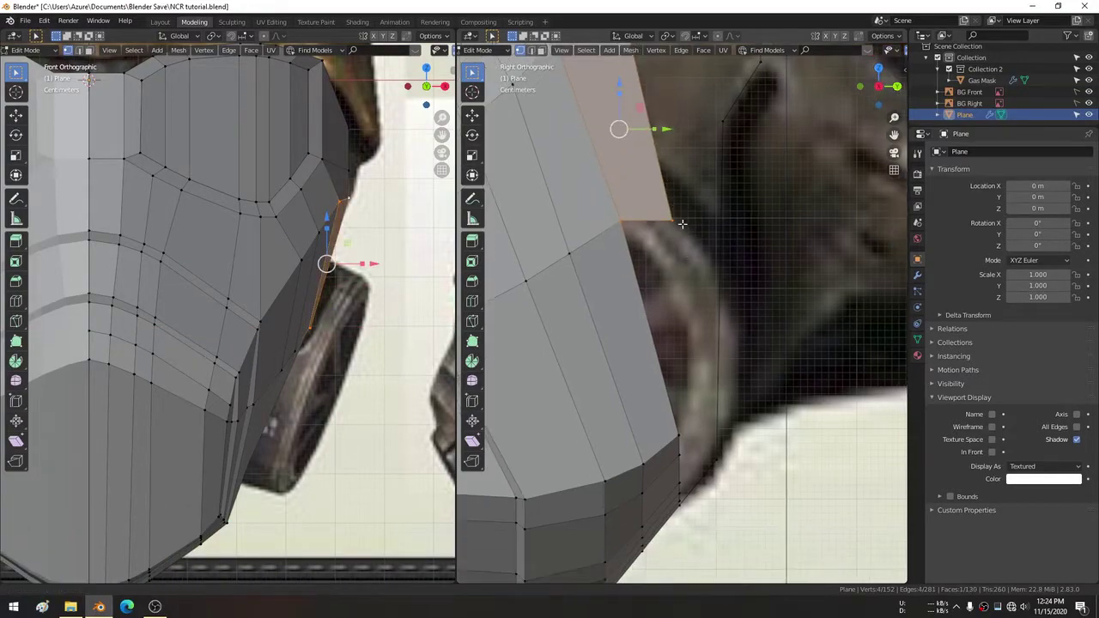
{"action": "left_click", "coordinate": [672, 221]}
{"action": "key", "text": "g"}
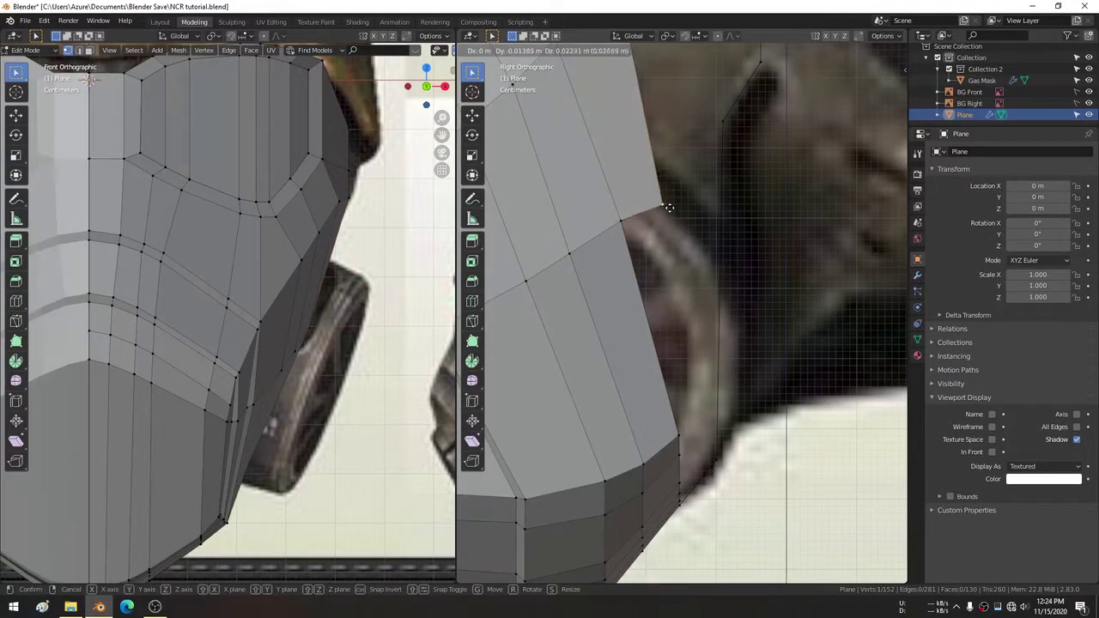
{"action": "left_click", "coordinate": [669, 207]}
{"action": "middle_click_drag", "start_coordinate": [687, 341], "coordinate": [653, 249], "text": "shift"}
{"action": "key", "text": "e"}
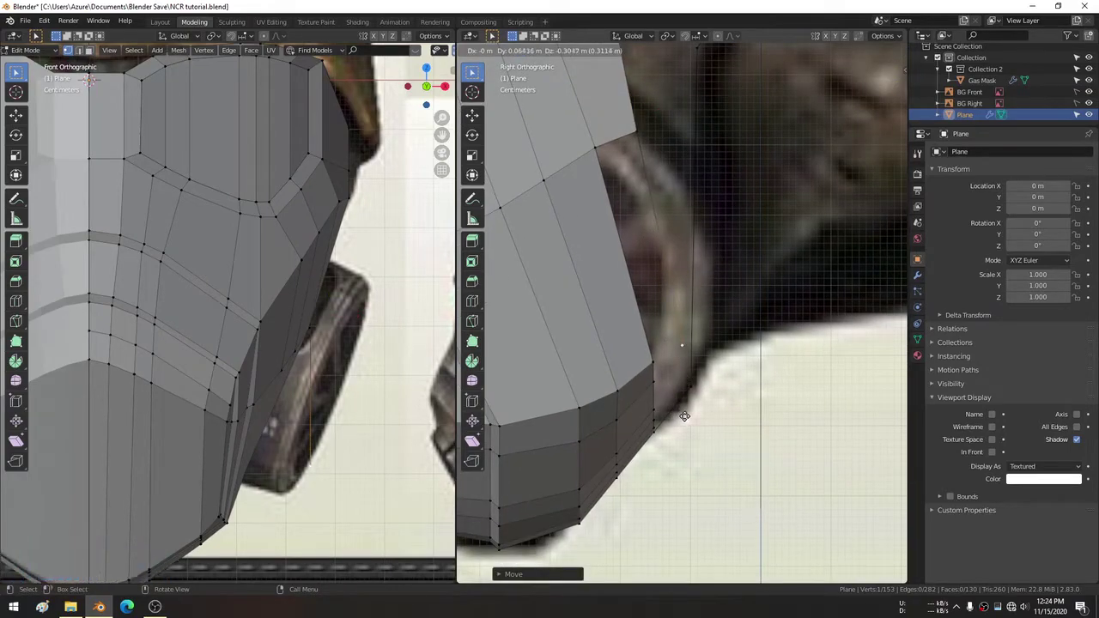
{"action": "left_click", "coordinate": [682, 410]}
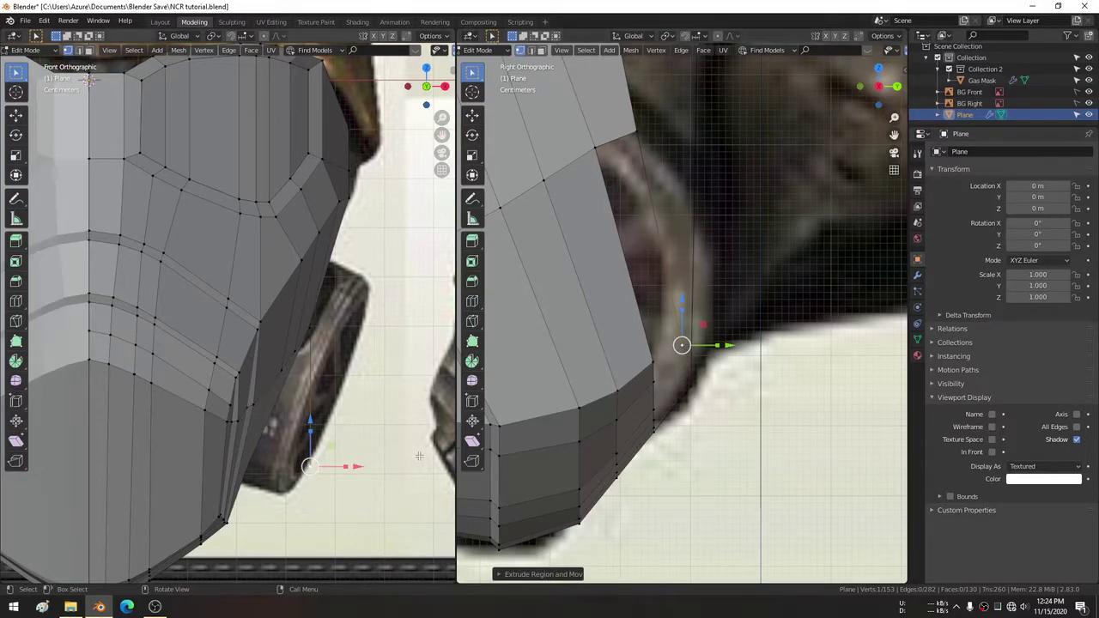
{"action": "middle_click_drag", "start_coordinate": [356, 449], "coordinate": [408, 328], "text": "shift"}
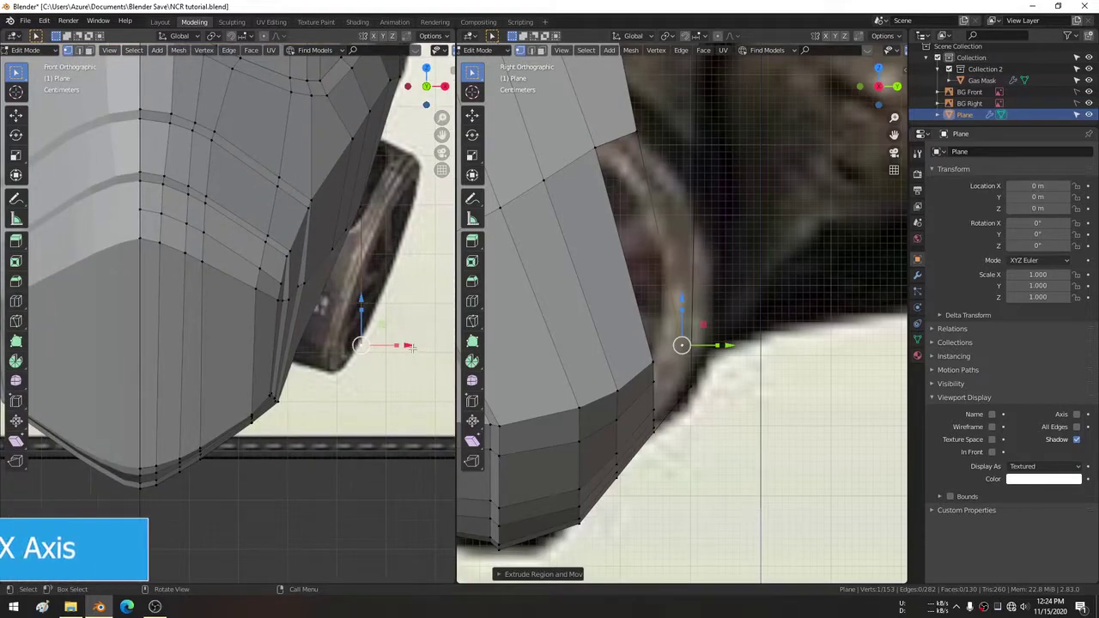
{"action": "key", "text": "g"}
{"action": "key", "text": "x"}
{"action": "left_click", "coordinate": [345, 365]}
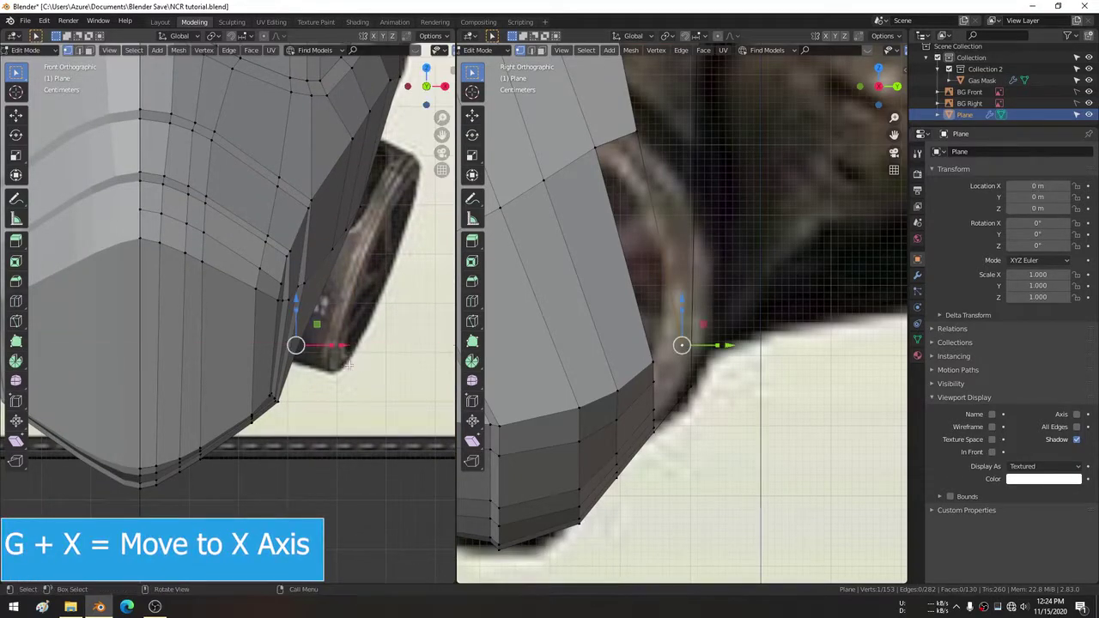
{"action": "key", "text": "KP_7"}
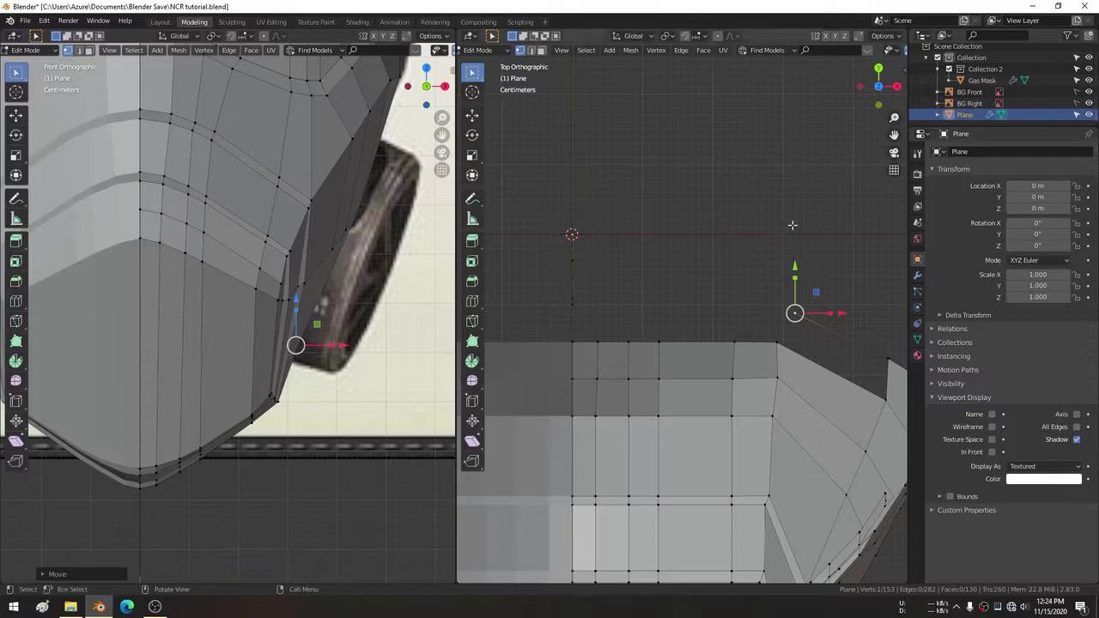
Slide the vertex along X, recentre on it, and turn on X-ray in top view.
{"action": "middle_click_drag", "start_coordinate": [760, 229], "coordinate": [739, 202], "text": "shift"}
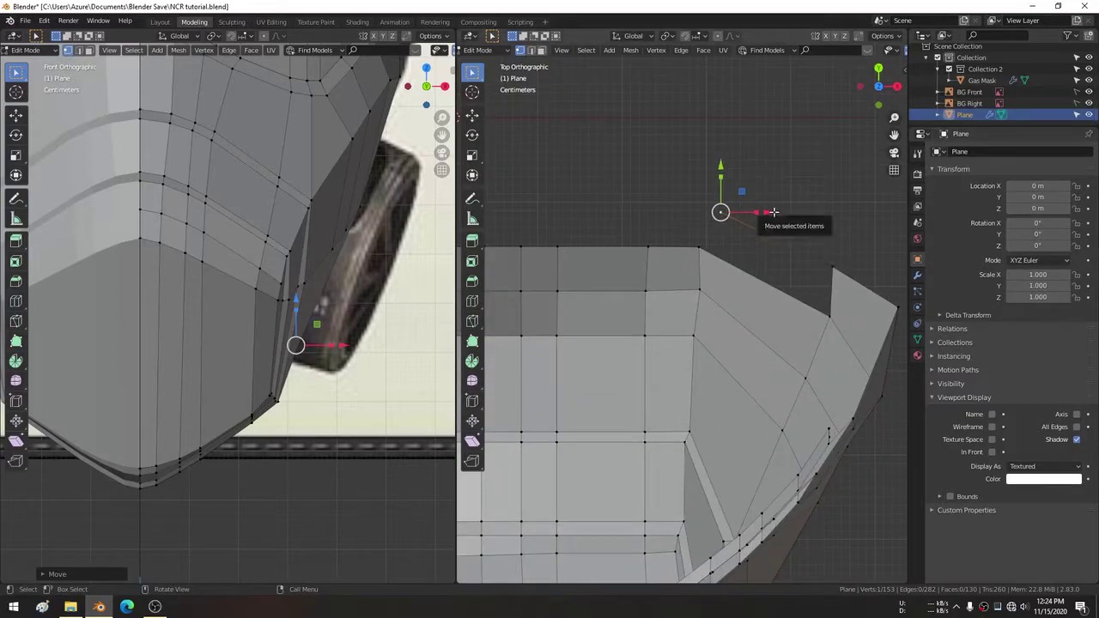
{"action": "left_click_drag", "start_coordinate": [773, 210], "coordinate": [761, 212]}
{"action": "key", "text": "KP_Decimal"}
{"action": "key", "text": "KP_Decimal"}
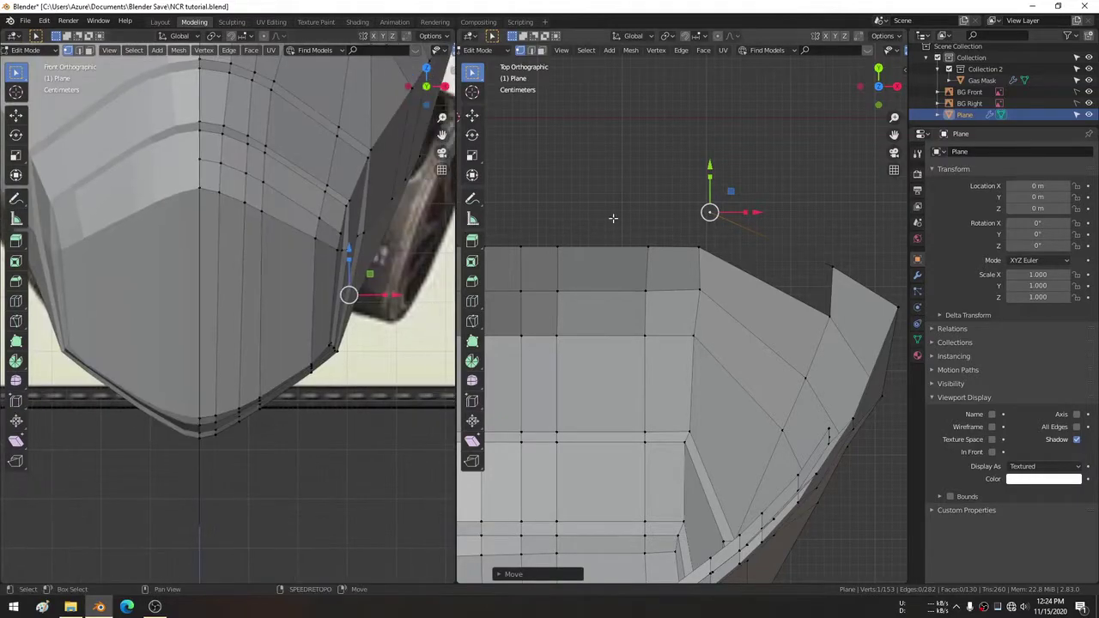
{"action": "key", "text": "KP_Decimal"}
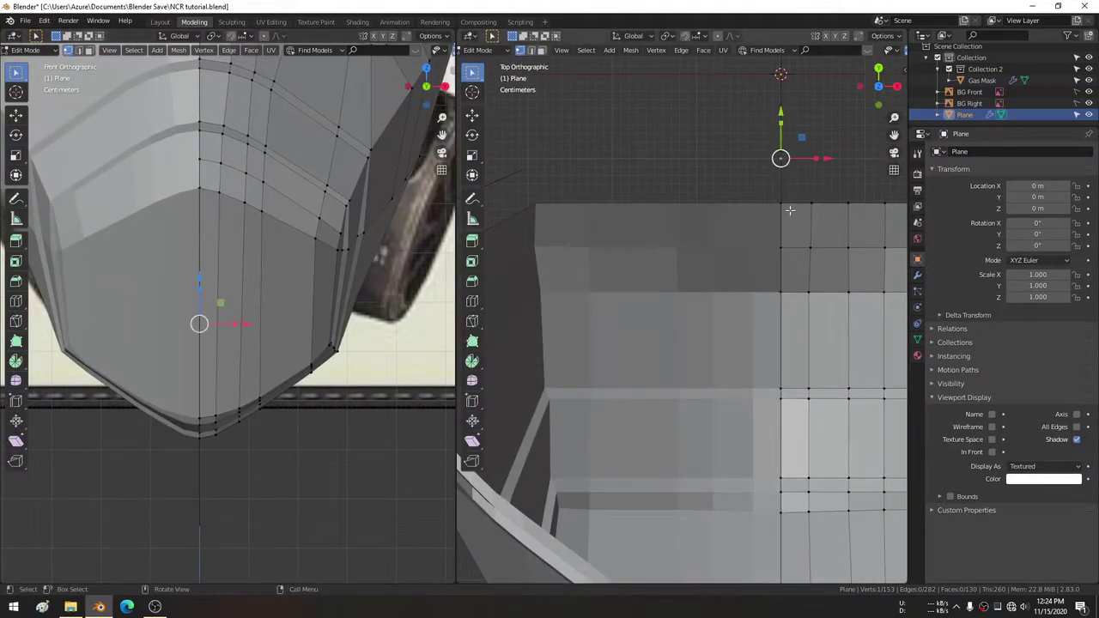
{"action": "mouse_move", "coordinate": [790, 211]}
{"action": "middle_mouse_down"}
{"action": "mouse_move", "coordinate": [704, 308]}
{"action": "mouse_move", "coordinate": [712, 346]}
{"action": "mouse_move", "coordinate": [577, 370]}
{"action": "middle_mouse_up"}
{"action": "key", "text": "KP_7"}
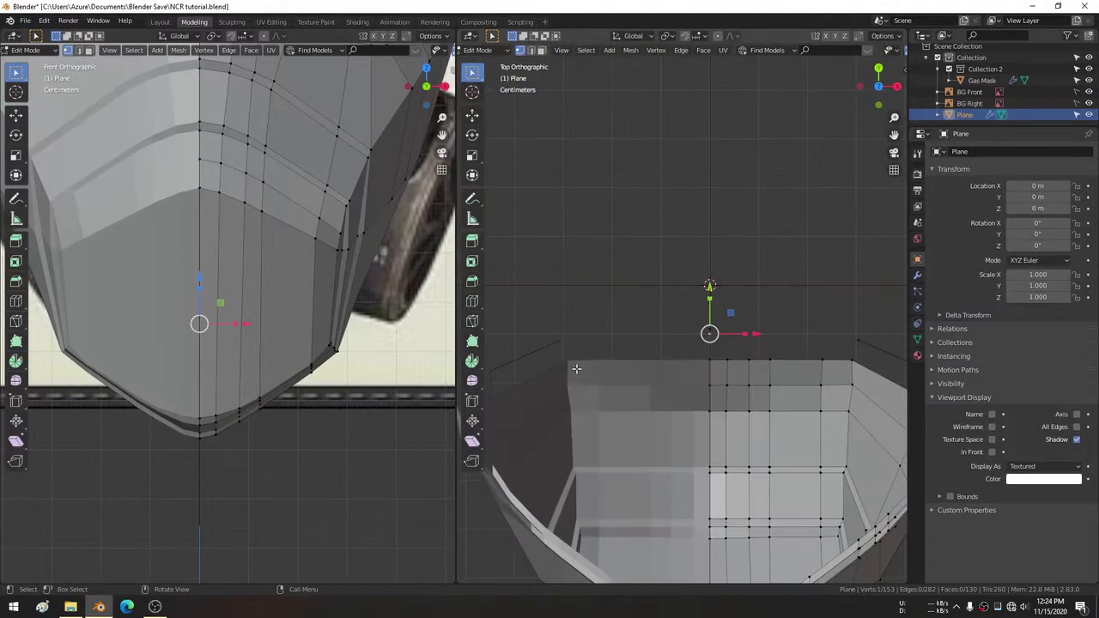
{"action": "scroll", "coordinate": [400, 53], "scroll_direction": "down", "scroll_amount": 3}
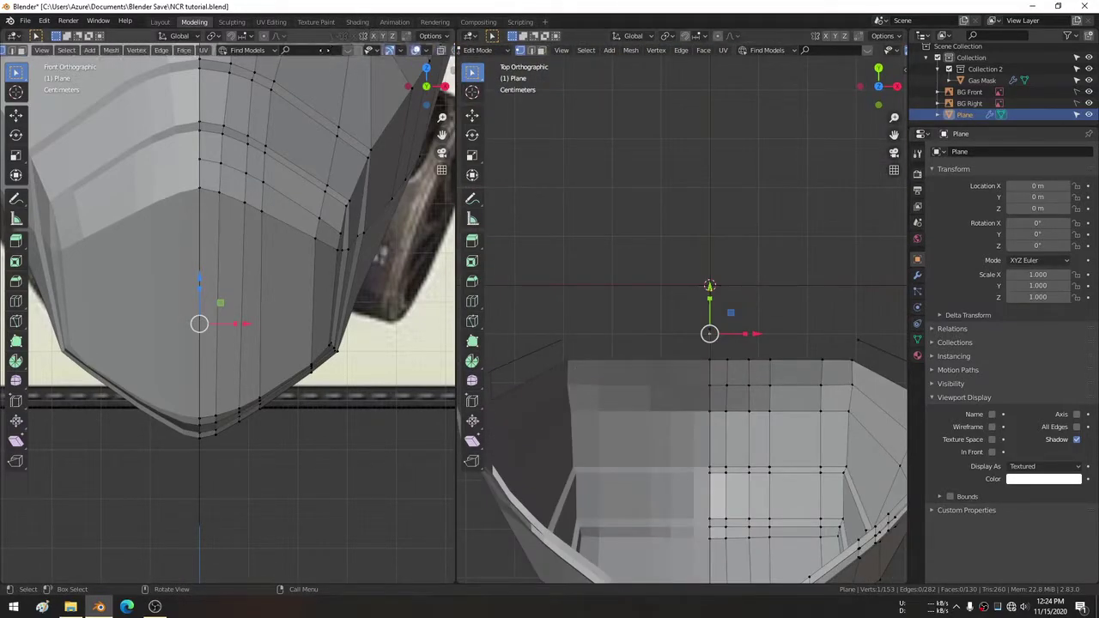
{"action": "left_click", "coordinate": [386, 51]}
{"action": "scroll", "coordinate": [270, 343], "scroll_direction": "up", "scroll_amount": 3}
{"action": "middle_click_drag", "start_coordinate": [270, 343], "coordinate": [295, 310], "text": "shift"}
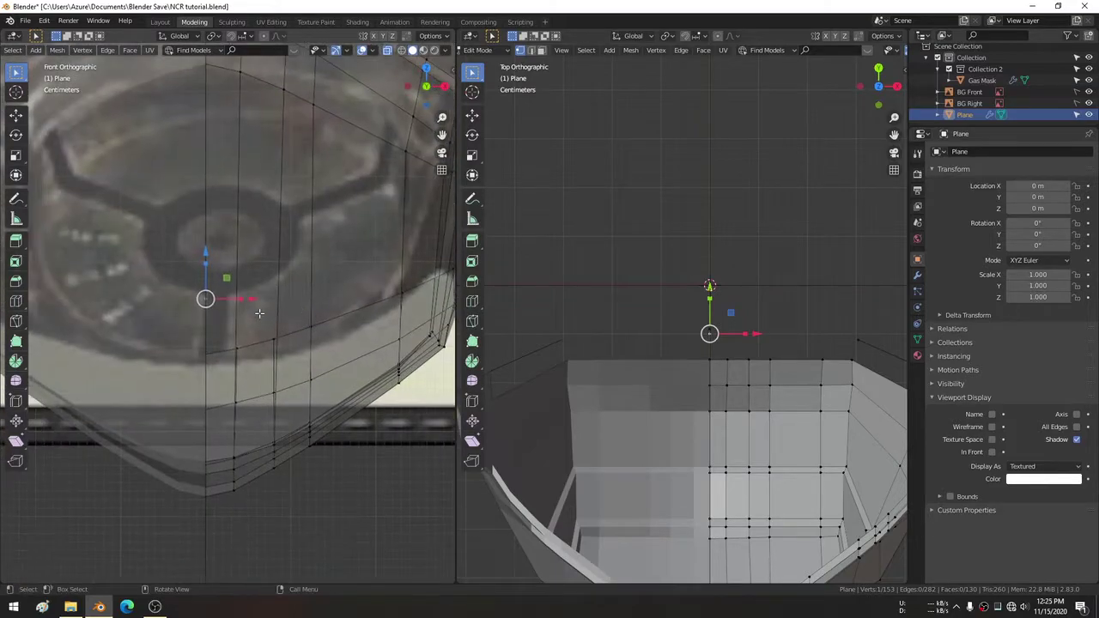
Extrude a chain of four strap vertices from the mask's lower rim.
{"action": "key", "text": "e"}
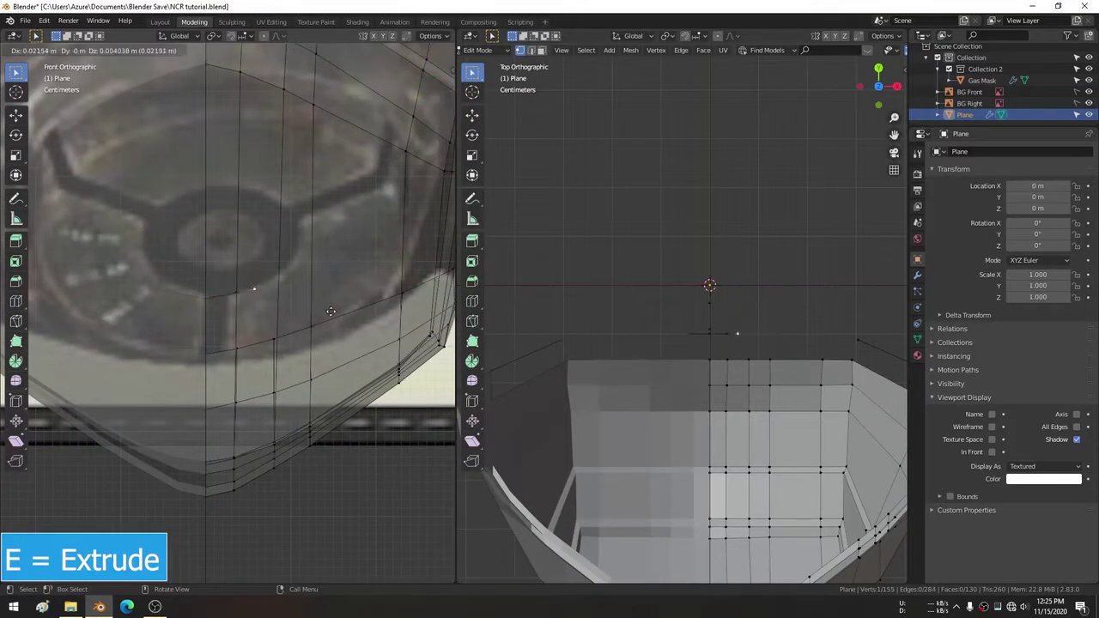
{"action": "left_click", "coordinate": [328, 317]}
{"action": "key", "text": "e"}
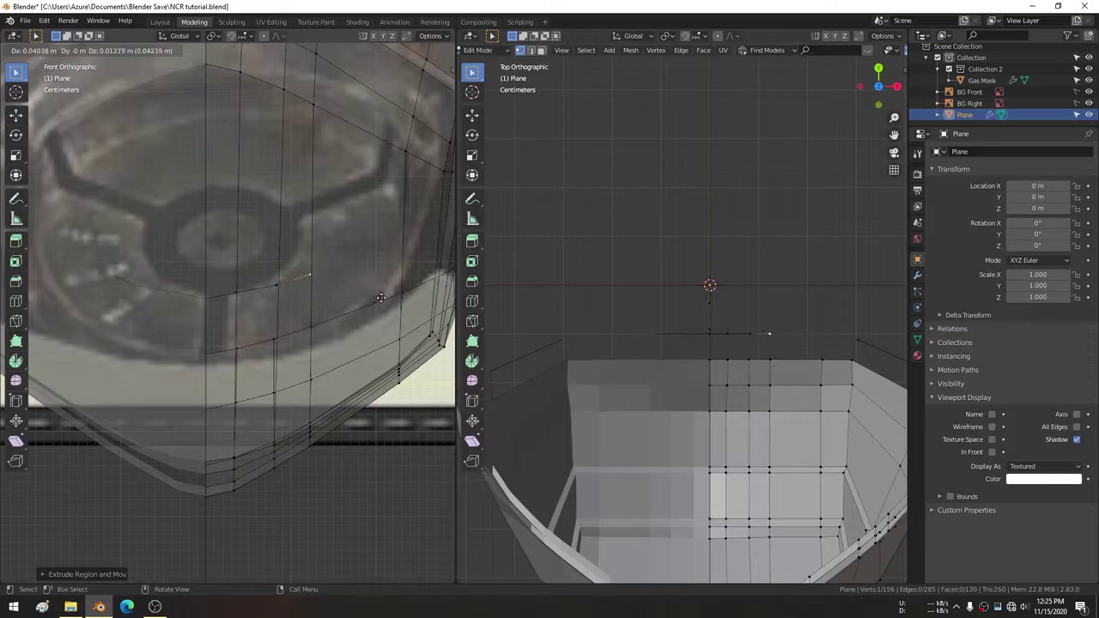
{"action": "left_click", "coordinate": [383, 297]}
{"action": "scroll", "coordinate": [326, 309], "scroll_direction": "up", "scroll_amount": 2}
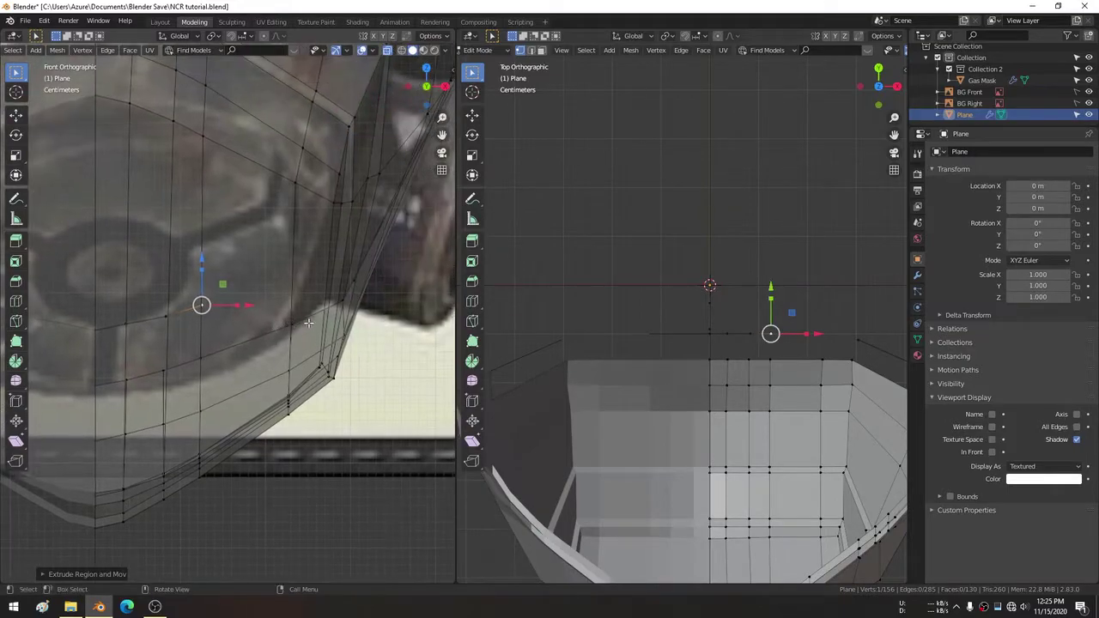
{"action": "key", "text": "e"}
{"action": "left_click", "coordinate": [402, 292]}
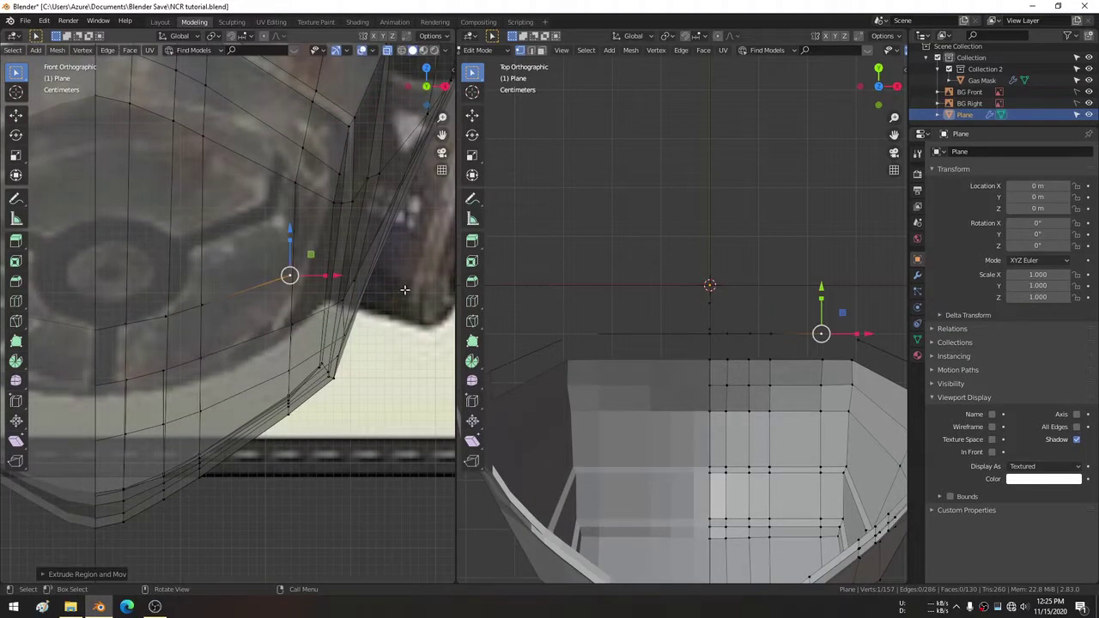
{"action": "scroll", "coordinate": [621, 295], "scroll_direction": "up", "scroll_amount": 5}
{"action": "middle_click_drag", "start_coordinate": [745, 258], "coordinate": [536, 211], "text": "shift"}
{"action": "scroll", "coordinate": [536, 212], "scroll_direction": "up", "scroll_amount": 1}
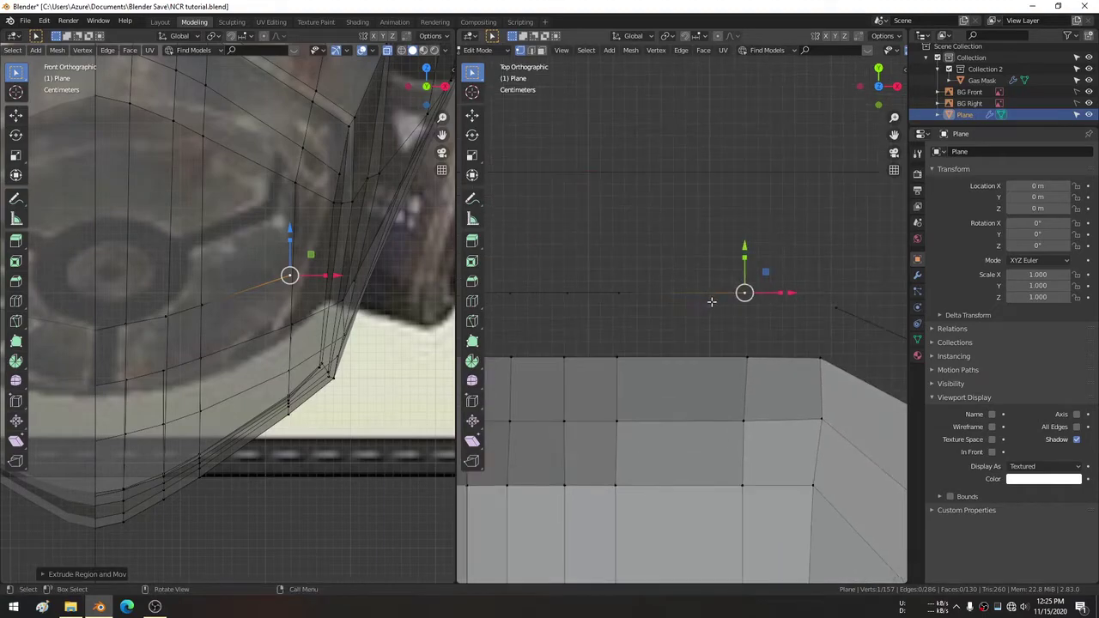
{"action": "middle_click_drag", "start_coordinate": [602, 249], "coordinate": [510, 212], "text": "shift"}
{"action": "key", "text": "e"}
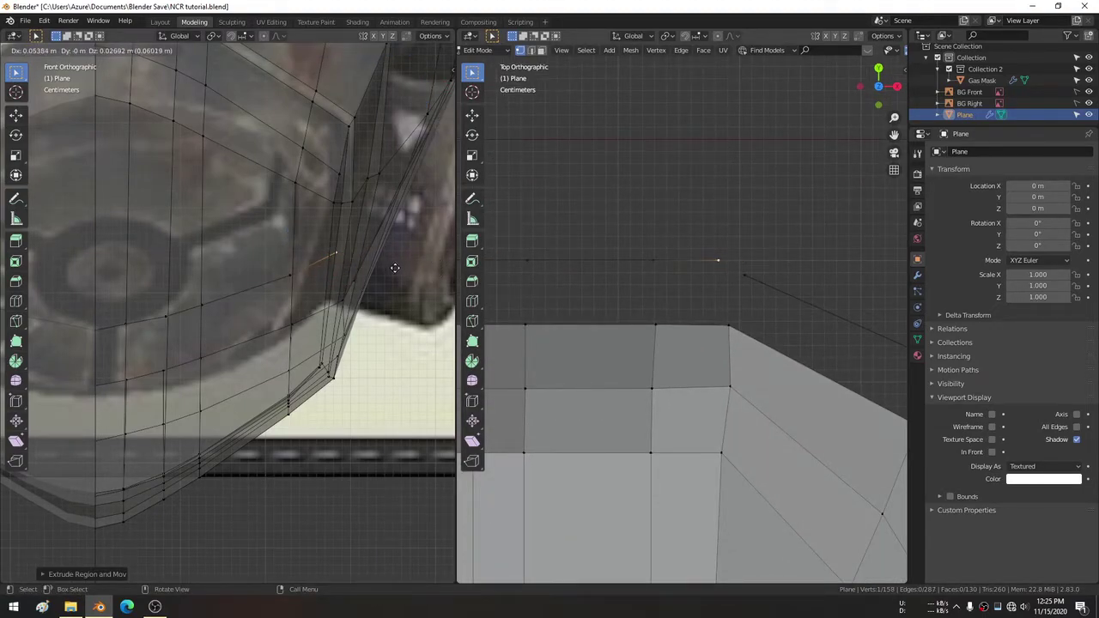
{"action": "left_click", "coordinate": [395, 268]}
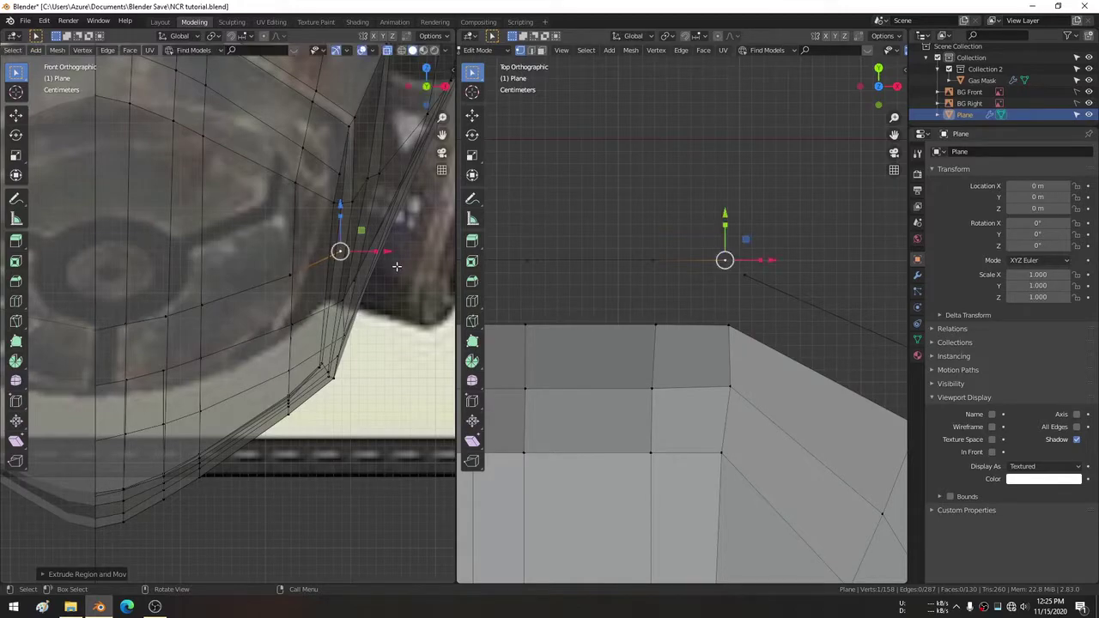
Merge the last strap vertex into its neighbour At First, then paint-select the top vertex row.
{"action": "left_click", "coordinate": [746, 276], "text": "shift"}
{"action": "key", "text": "m"}
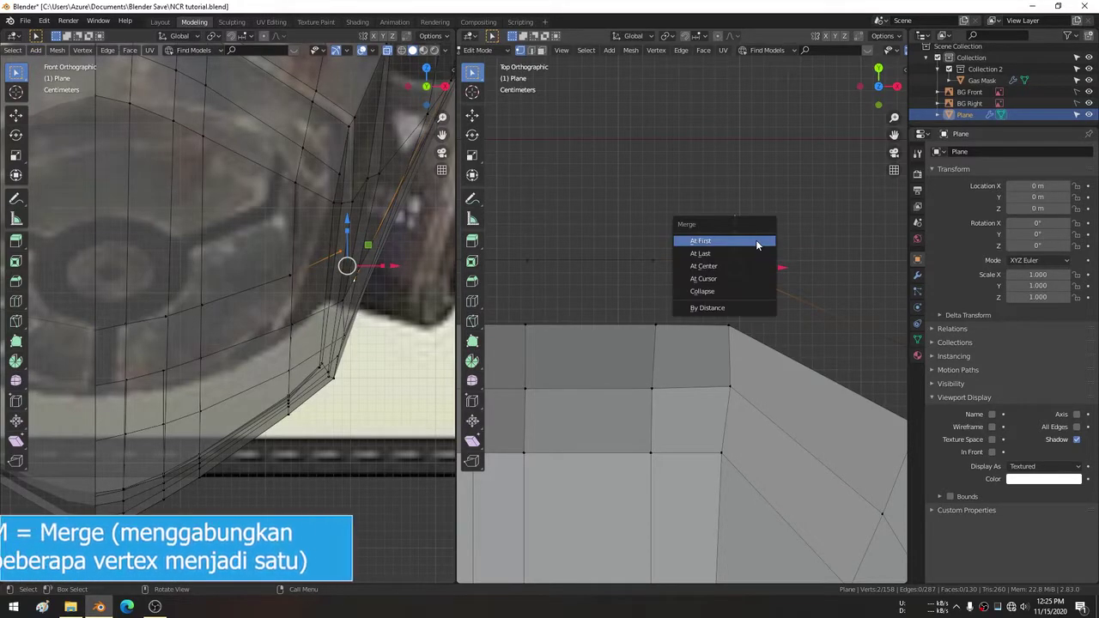
{"action": "left_click", "coordinate": [756, 244]}
{"action": "scroll", "coordinate": [712, 197], "scroll_direction": "down", "scroll_amount": 2}
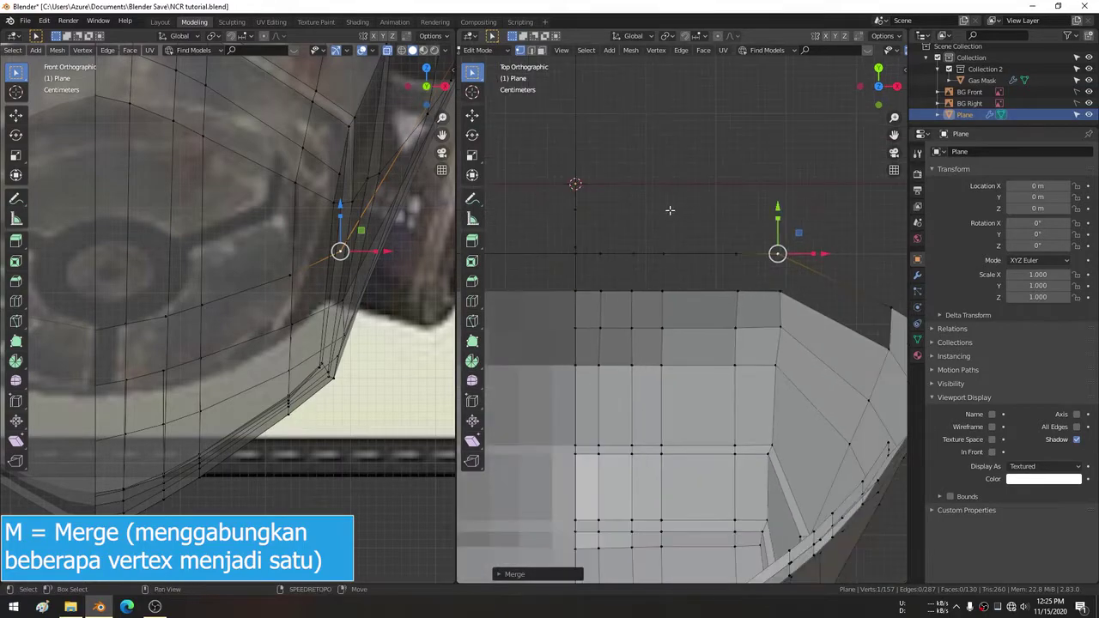
{"action": "scroll", "coordinate": [693, 184], "scroll_direction": "down", "scroll_amount": 1}
{"action": "key", "text": "c"}
{"action": "mouse_move", "coordinate": [623, 228]}
{"action": "left_mouse_down"}
{"action": "mouse_move", "coordinate": [768, 221]}
{"action": "mouse_move", "coordinate": [793, 233]}
{"action": "left_mouse_up"}
Bridge the two top-edge vertex rows with LoopTools, then fill the remaining four-corner quad with a face.
{"action": "right_click", "coordinate": [753, 250]}
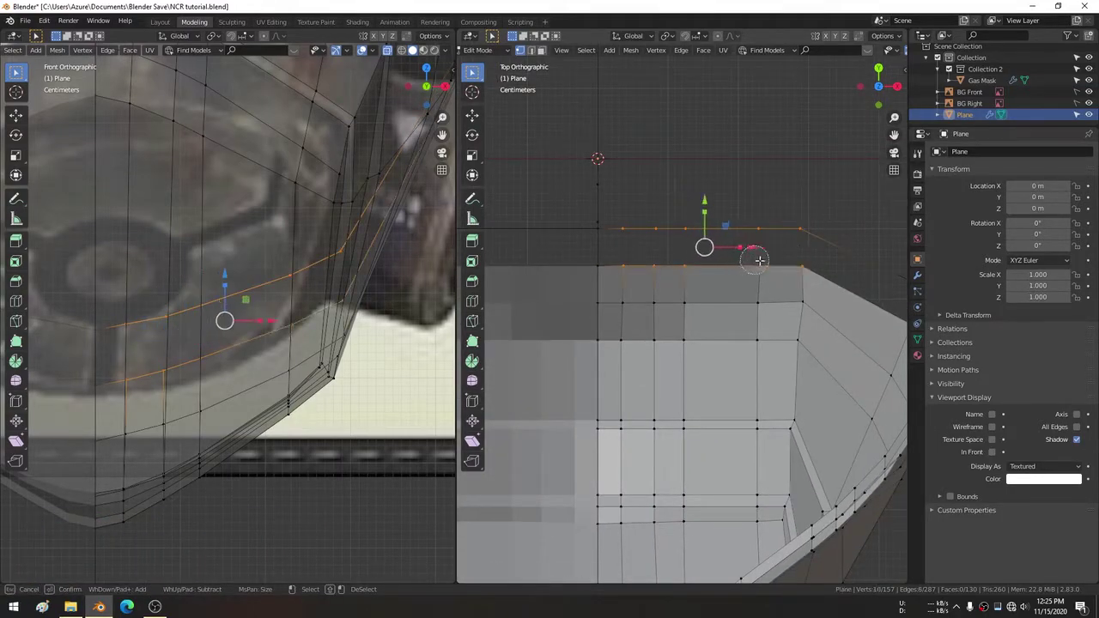
{"action": "right_click", "coordinate": [739, 143]}
{"action": "left_click", "coordinate": [777, 144]}
{"action": "scroll", "coordinate": [549, 203], "scroll_direction": "up", "scroll_amount": 1}
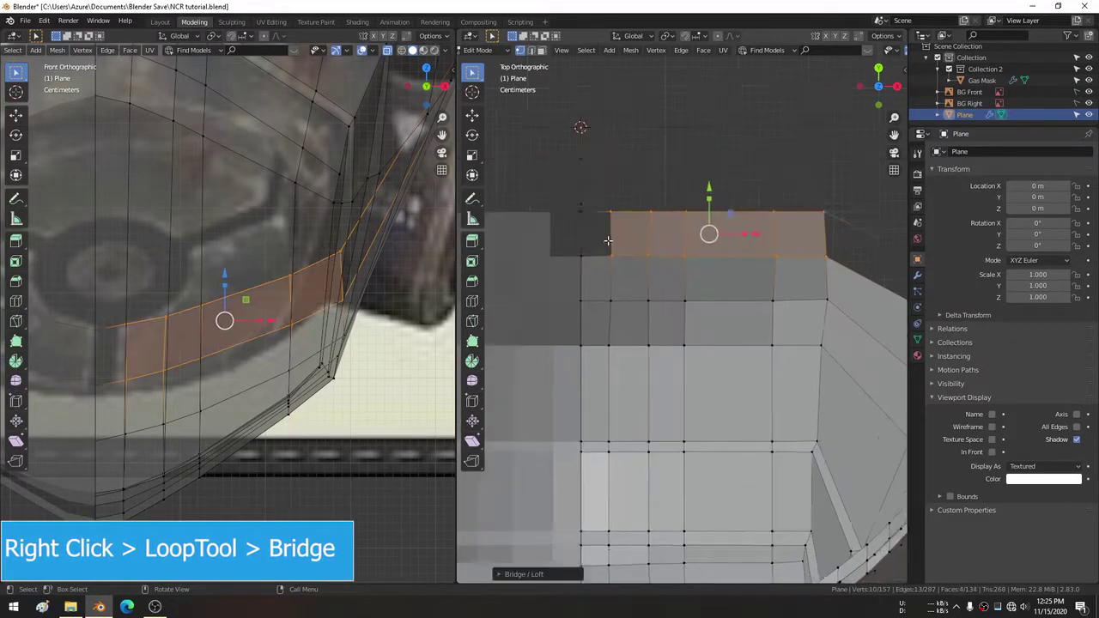
{"action": "scroll", "coordinate": [549, 203], "scroll_direction": "up", "scroll_amount": 1}
{"action": "left_click", "coordinate": [561, 192]}
{"action": "left_click", "coordinate": [597, 192], "text": "shift"}
{"action": "left_click", "coordinate": [561, 245], "text": "shift"}
{"action": "left_click", "coordinate": [597, 246], "text": "shift"}
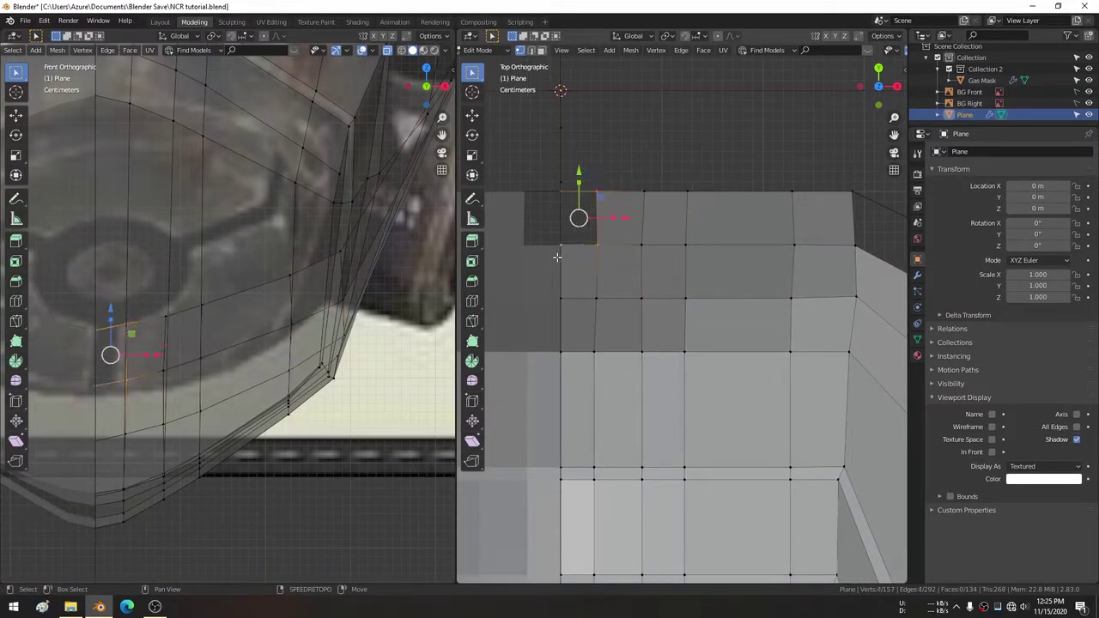
{"action": "key", "text": "f"}
Fill the gap along the mask's side edge with a new face and return to Object Mode.
{"action": "mouse_move", "coordinate": [673, 253]}
{"action": "middle_mouse_down"}
{"action": "mouse_move", "coordinate": [553, 152]}
{"action": "mouse_move", "coordinate": [598, 243]}
{"action": "mouse_move", "coordinate": [695, 248]}
{"action": "mouse_move", "coordinate": [654, 229]}
{"action": "mouse_move", "coordinate": [725, 206]}
{"action": "middle_mouse_up"}
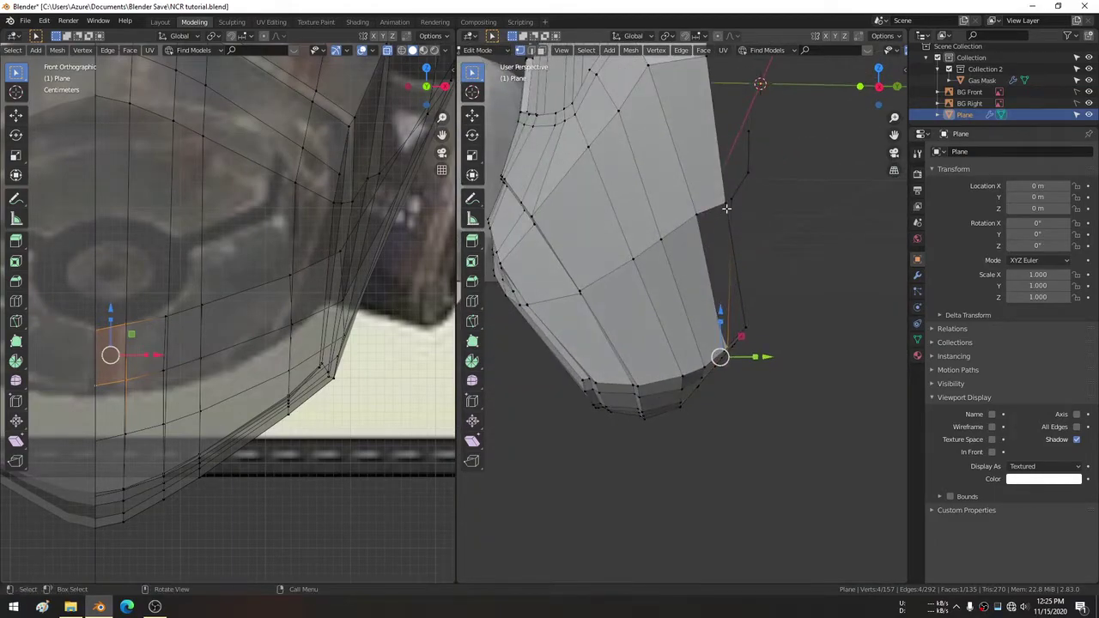
{"action": "left_click", "coordinate": [726, 206]}
{"action": "left_click", "coordinate": [730, 332], "text": "shift"}
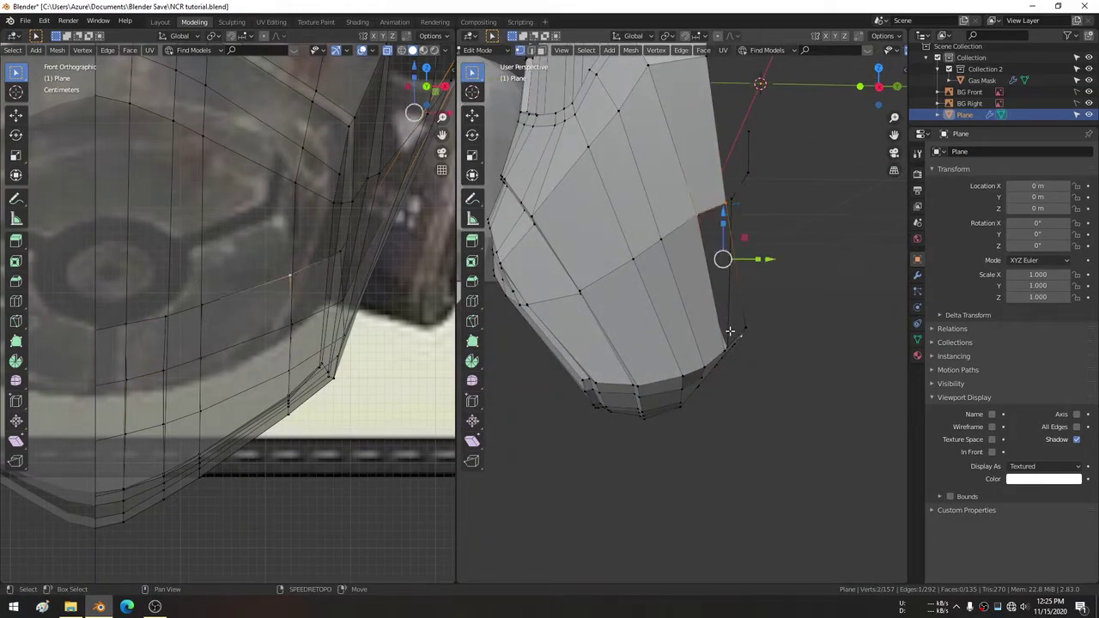
{"action": "middle_click_drag", "start_coordinate": [766, 334], "coordinate": [711, 344]}
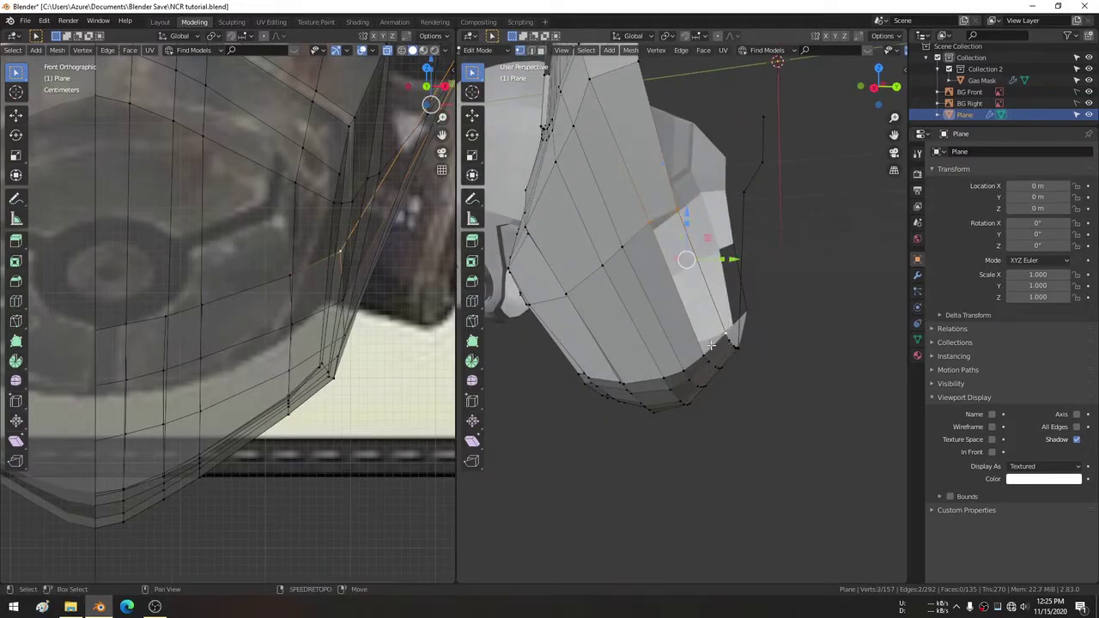
{"action": "key", "text": "f"}
{"action": "middle_click_drag", "start_coordinate": [798, 270], "coordinate": [756, 292]}
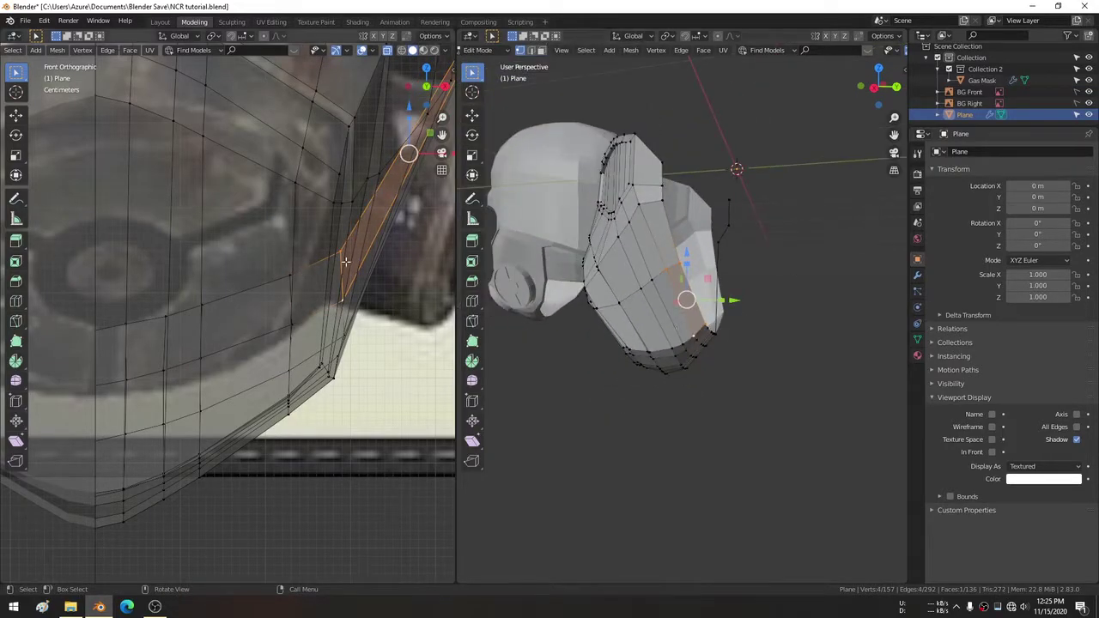
{"action": "scroll", "coordinate": [338, 280], "scroll_direction": "down", "scroll_amount": 2}
{"action": "mouse_move", "coordinate": [337, 280]}
{"action": "middle_mouse_down"}
{"action": "mouse_move", "coordinate": [337, 190]}
{"action": "mouse_move", "coordinate": [326, 236]}
{"action": "middle_mouse_up"}
{"action": "key", "text": "Tab"}
{"action": "scroll", "coordinate": [439, 50], "scroll_direction": "down", "scroll_amount": 3}
Apply Shade Smooth to the Plane mask in Layout, frame it, and orbit around it.
{"action": "left_click", "coordinate": [161, 21]}
{"action": "right_click", "coordinate": [326, 240]}
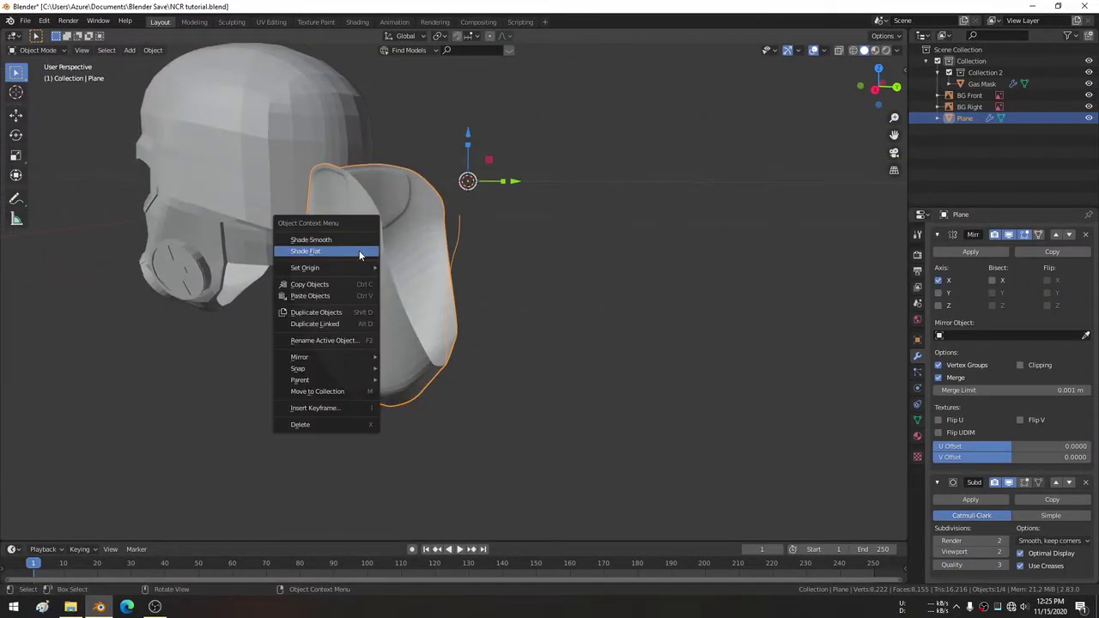
{"action": "left_click", "coordinate": [330, 240]}
{"action": "key", "text": "KP_Decimal"}
{"action": "scroll", "coordinate": [447, 321], "scroll_direction": "up", "scroll_amount": 3}
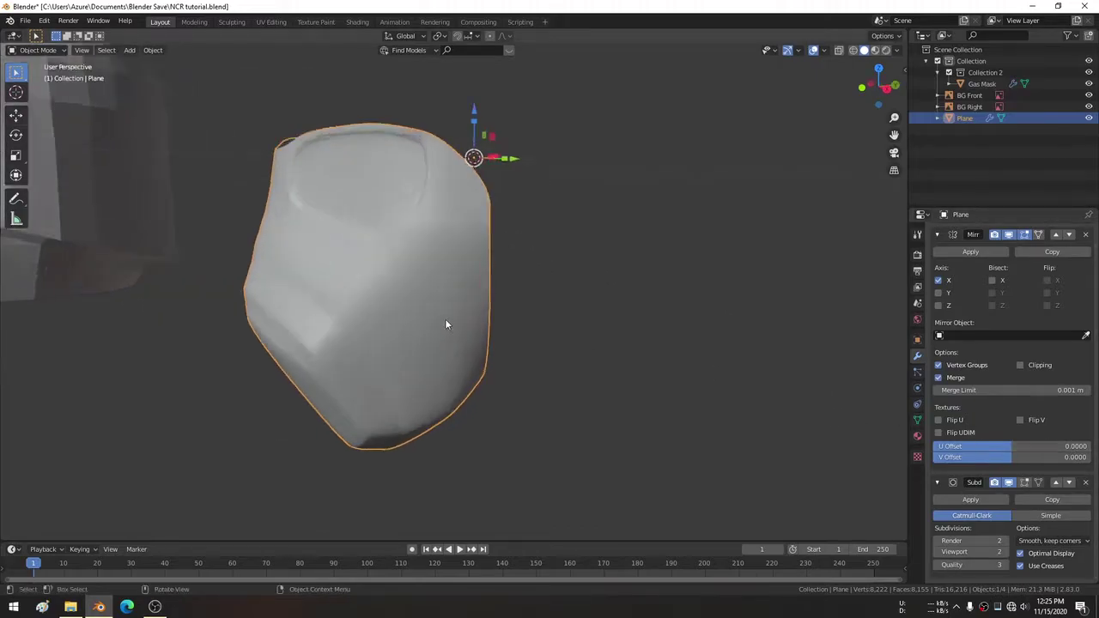
{"action": "mouse_move", "coordinate": [447, 321]}
{"action": "middle_mouse_down"}
{"action": "mouse_move", "coordinate": [409, 245]}
{"action": "mouse_move", "coordinate": [402, 309]}
{"action": "mouse_move", "coordinate": [456, 311]}
{"action": "mouse_move", "coordinate": [459, 375]}
{"action": "mouse_move", "coordinate": [523, 320]}
{"action": "mouse_move", "coordinate": [455, 371]}
{"action": "middle_mouse_up"}
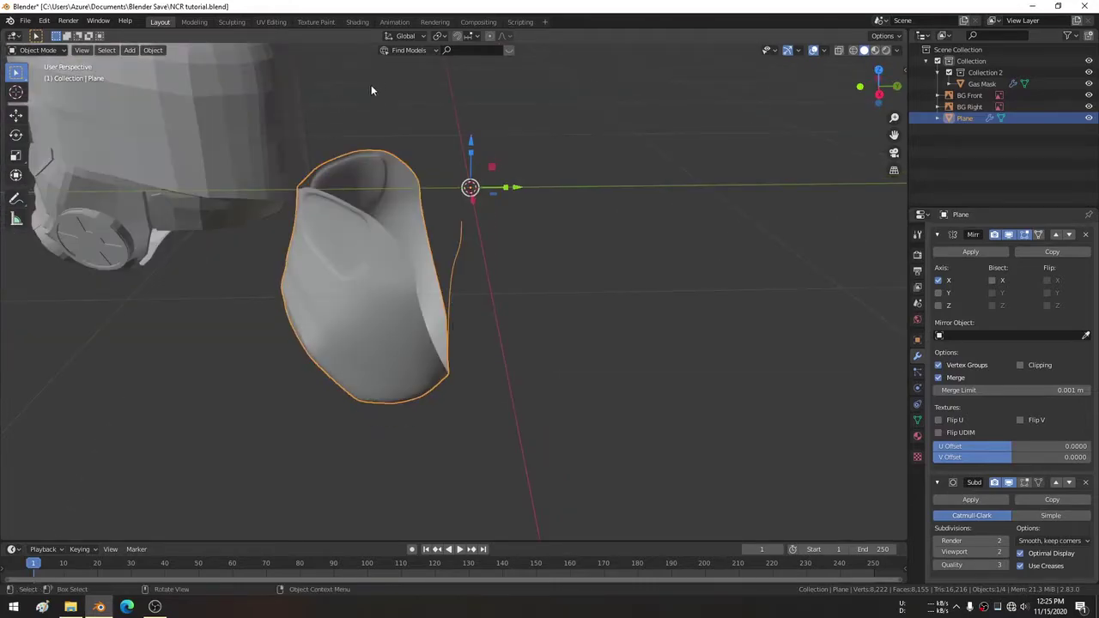
Back in Modeling, show the Front view on the left and Right view on the right, zoomed in.
{"action": "left_click", "coordinate": [194, 21]}
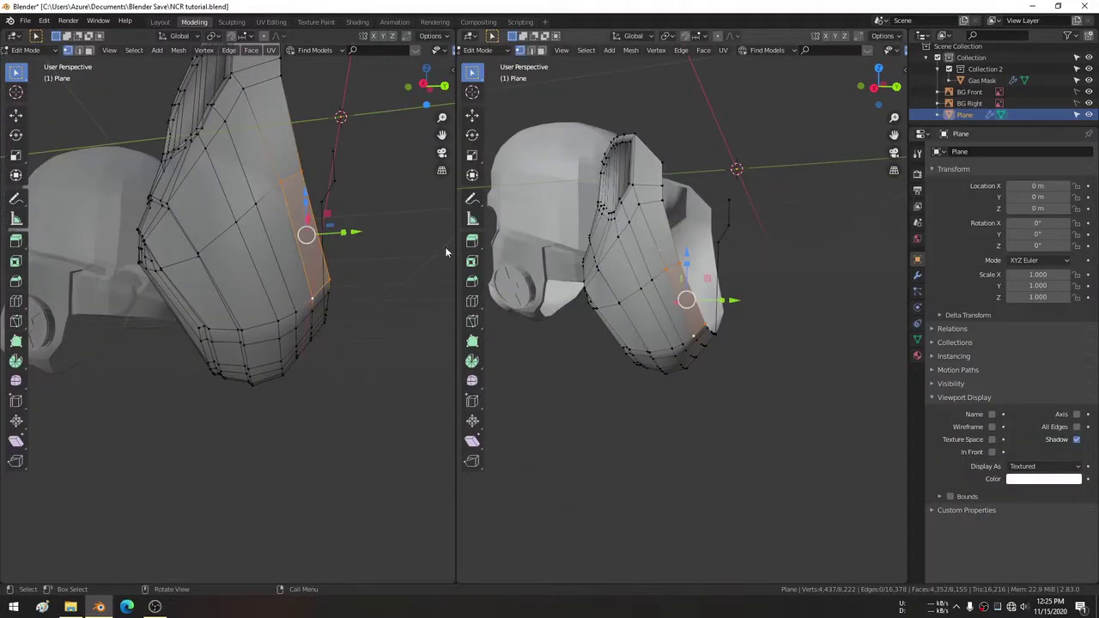
{"action": "middle_click_drag", "start_coordinate": [445, 252], "coordinate": [237, 62]}
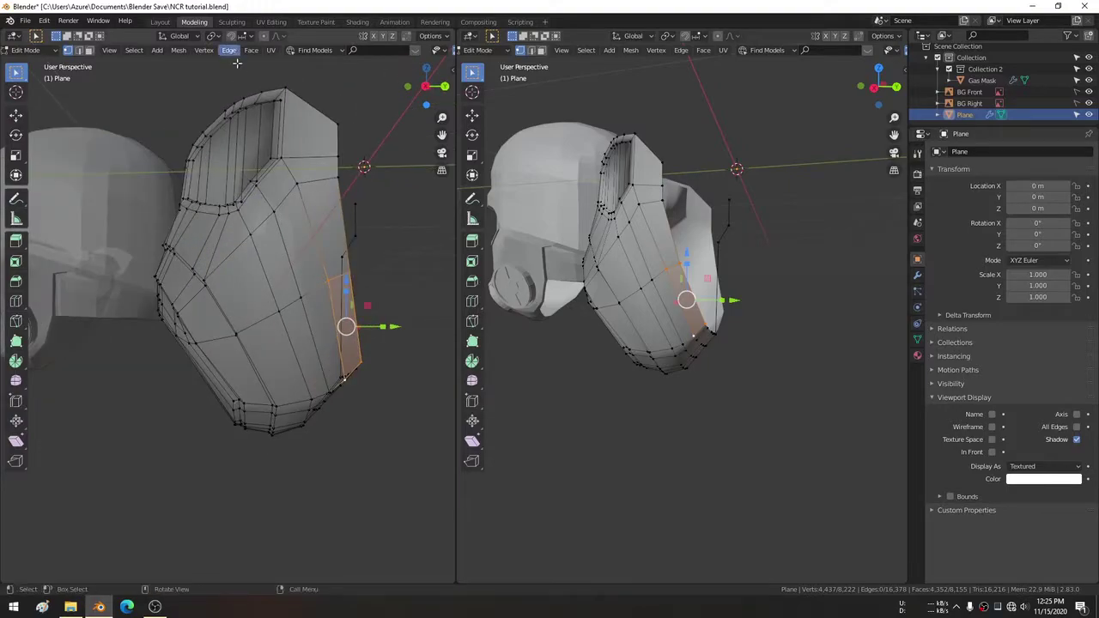
{"action": "key", "text": "KP_1"}
{"action": "key", "text": "KP_3"}
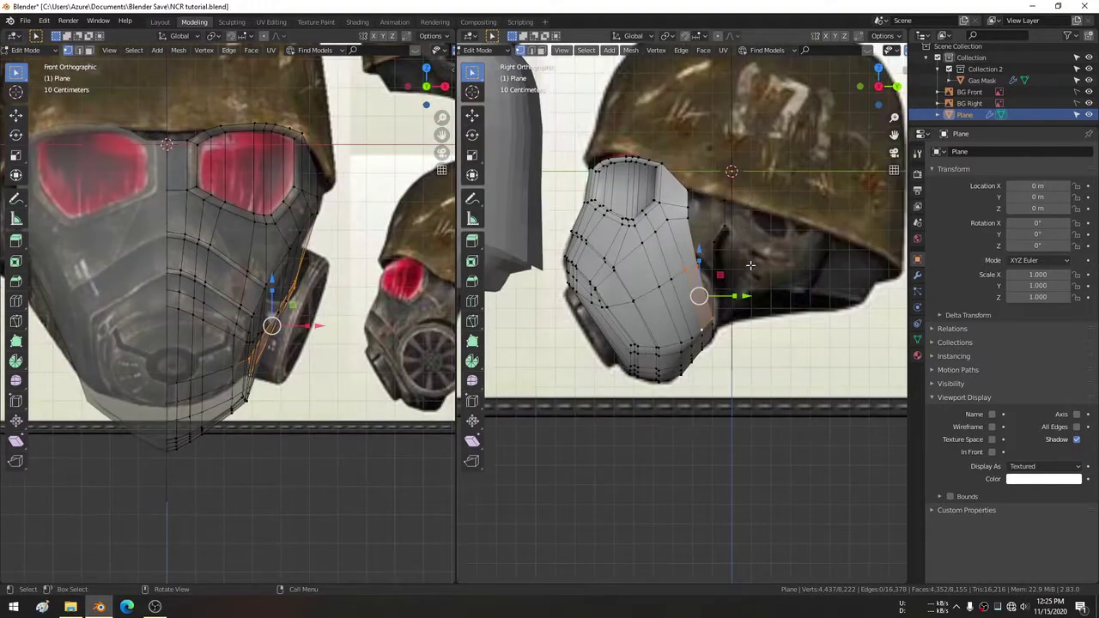
{"action": "scroll", "coordinate": [722, 226], "scroll_direction": "up", "scroll_amount": 2}
{"action": "scroll", "coordinate": [696, 198], "scroll_direction": "up", "scroll_amount": 1}
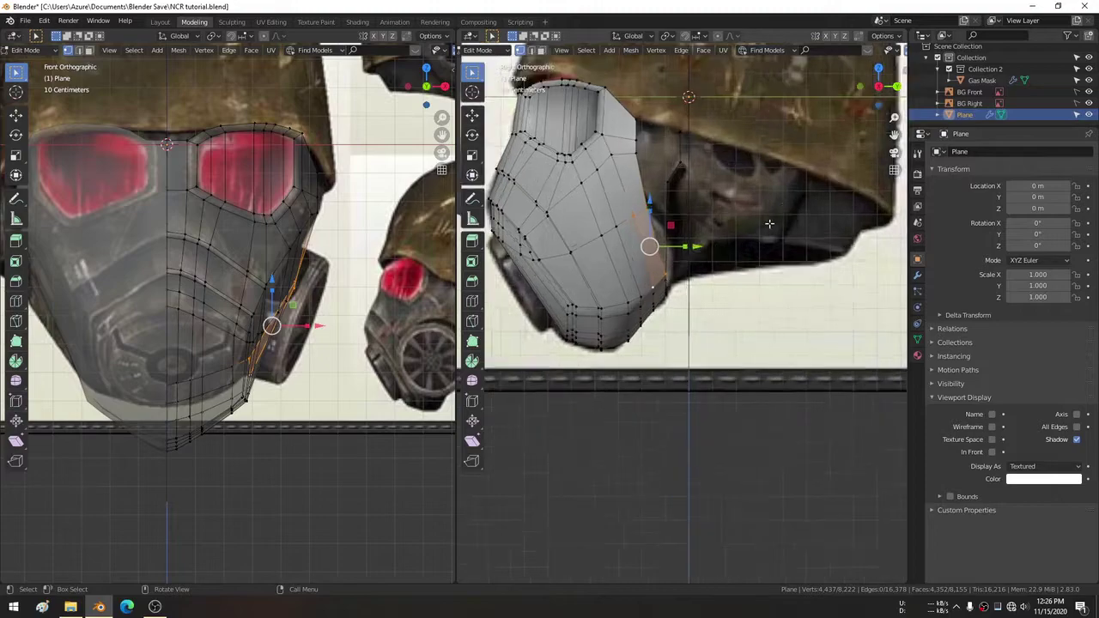
{"action": "scroll", "coordinate": [661, 163], "scroll_direction": "up", "scroll_amount": 1}
{"action": "scroll", "coordinate": [635, 128], "scroll_direction": "up", "scroll_amount": 1}
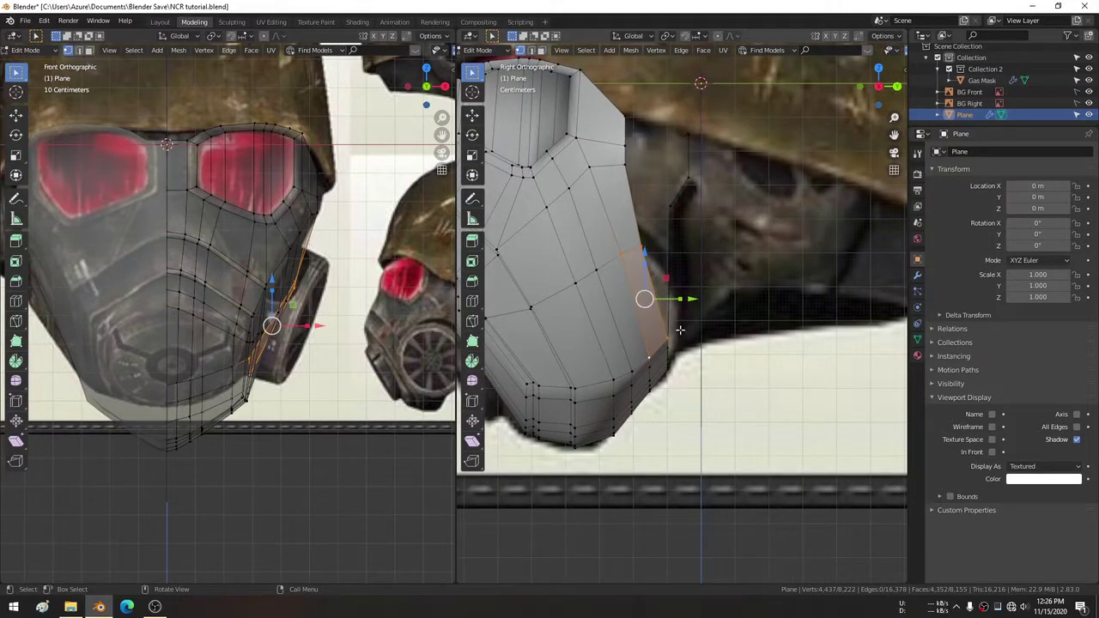
{"action": "scroll", "coordinate": [689, 270], "scroll_direction": "up", "scroll_amount": 1}
{"action": "mouse_move", "coordinate": [711, 318]}
{"action": "middle_mouse_down", "text": "shift"}
{"action": "mouse_move", "coordinate": [705, 287]}
{"action": "mouse_move", "coordinate": [670, 277]}
{"action": "mouse_move", "coordinate": [655, 344]}
{"action": "mouse_move", "coordinate": [690, 328]}
{"action": "mouse_move", "coordinate": [657, 306]}
{"action": "mouse_move", "coordinate": [781, 280]}
{"action": "mouse_move", "coordinate": [738, 277]}
{"action": "mouse_move", "coordinate": [712, 292]}
{"action": "mouse_move", "coordinate": [647, 191]}
{"action": "middle_mouse_up", "text": "shift"}
Slide the selected vertex along its edge twice, then return to the Right reference view.
{"action": "key", "text": "g"}
{"action": "key", "text": "g"}
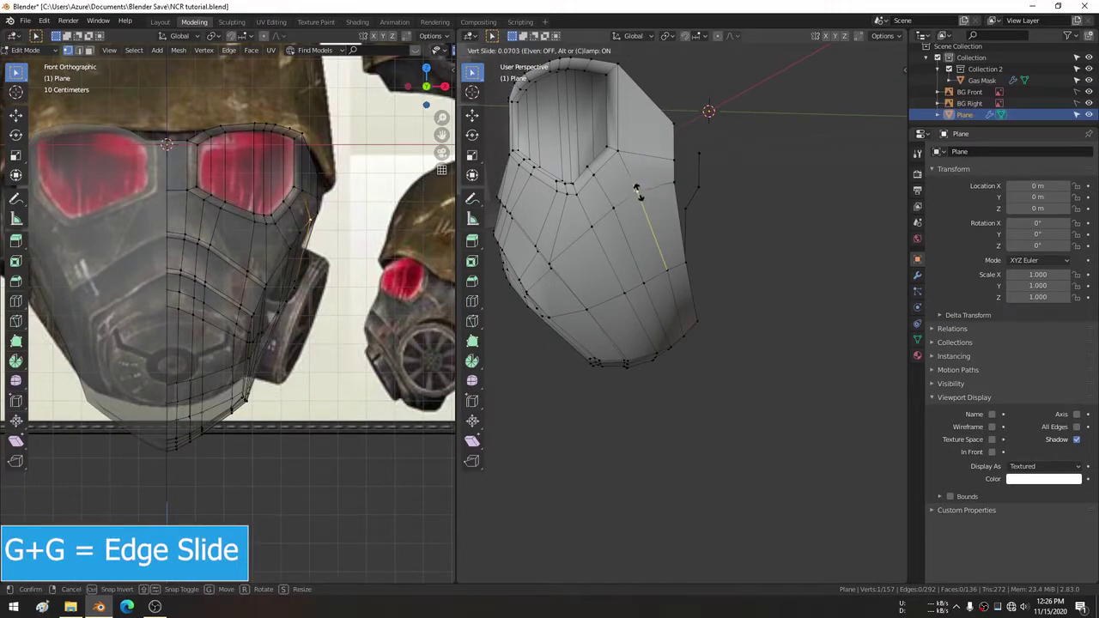
{"action": "left_click", "coordinate": [637, 191]}
{"action": "mouse_move", "coordinate": [637, 191]}
{"action": "middle_mouse_down"}
{"action": "mouse_move", "coordinate": [659, 174]}
{"action": "mouse_move", "coordinate": [673, 200]}
{"action": "mouse_move", "coordinate": [628, 244]}
{"action": "middle_mouse_up"}
{"action": "key", "text": "g"}
{"action": "key", "text": "g"}
{"action": "left_click", "coordinate": [659, 173]}
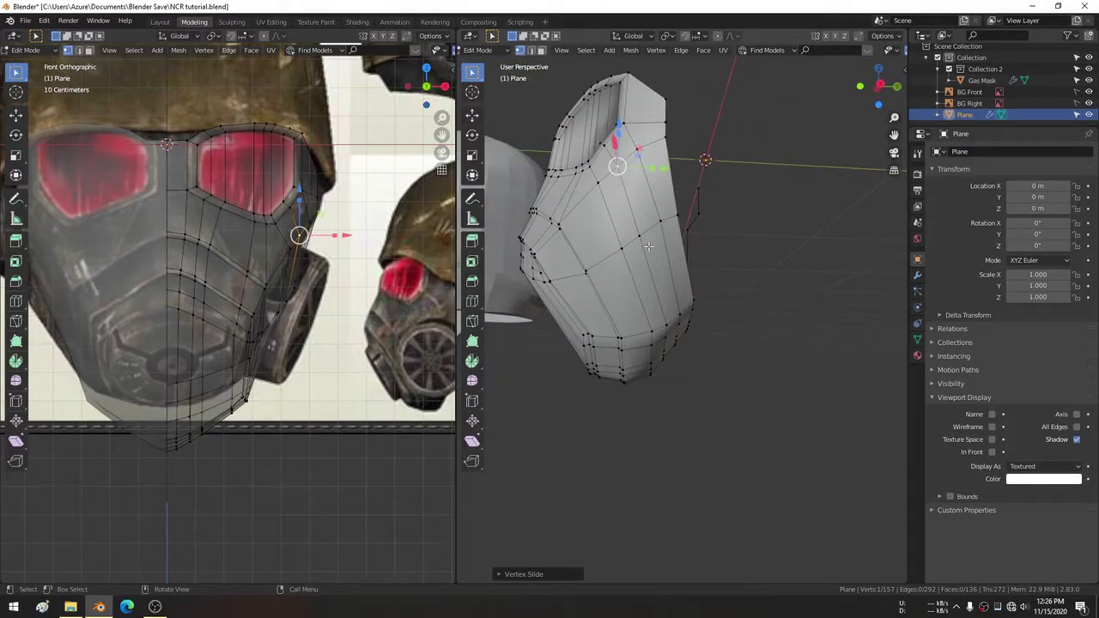
{"action": "key", "text": "KP_3"}
{"action": "scroll", "coordinate": [808, 231], "scroll_direction": "up", "scroll_amount": 5}
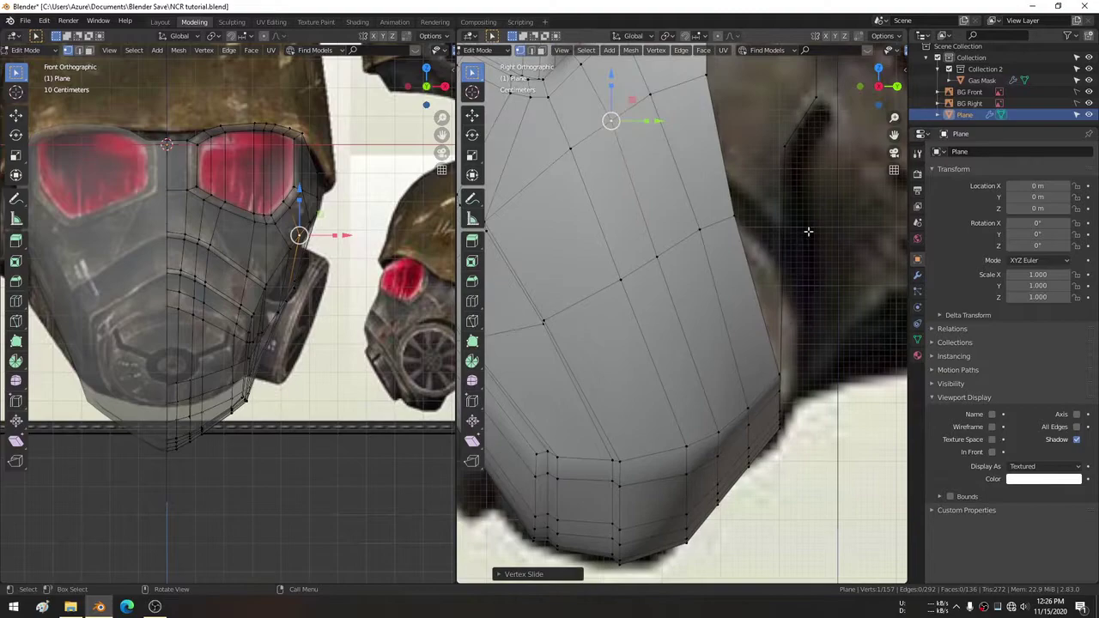
Move the side silhouette vertices onto the right-side reference outline.
{"action": "left_click", "coordinate": [750, 185]}
{"action": "left_click", "coordinate": [733, 215]}
{"action": "key", "text": "g"}
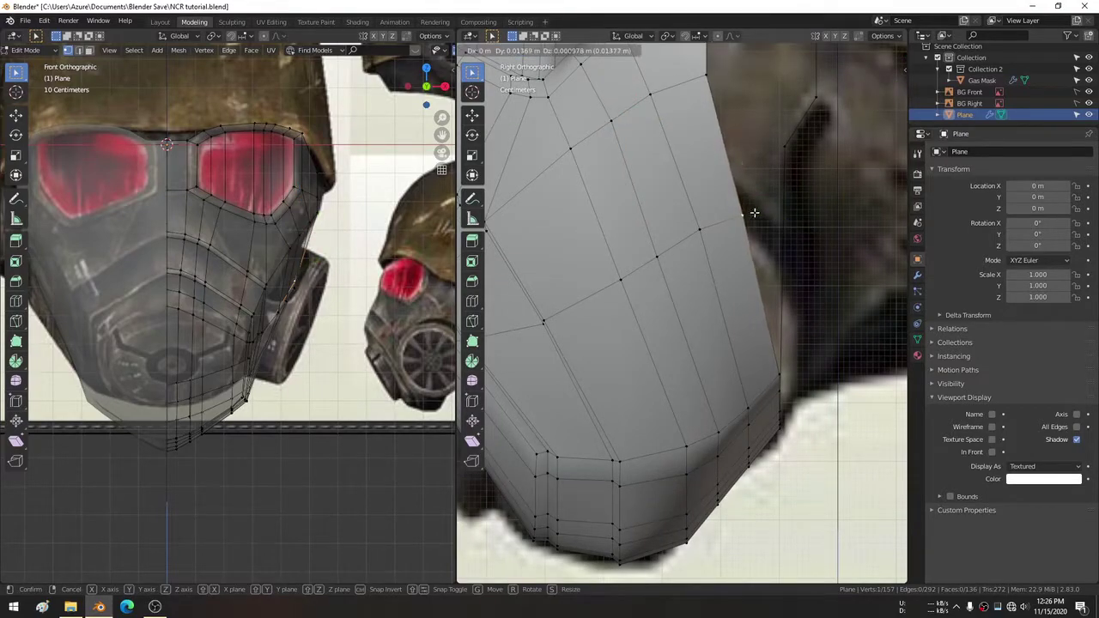
{"action": "right_click", "coordinate": [754, 212]}
{"action": "middle_click_drag", "start_coordinate": [753, 212], "coordinate": [770, 257], "text": "shift"}
{"action": "left_click", "coordinate": [731, 133]}
{"action": "key", "text": "g"}
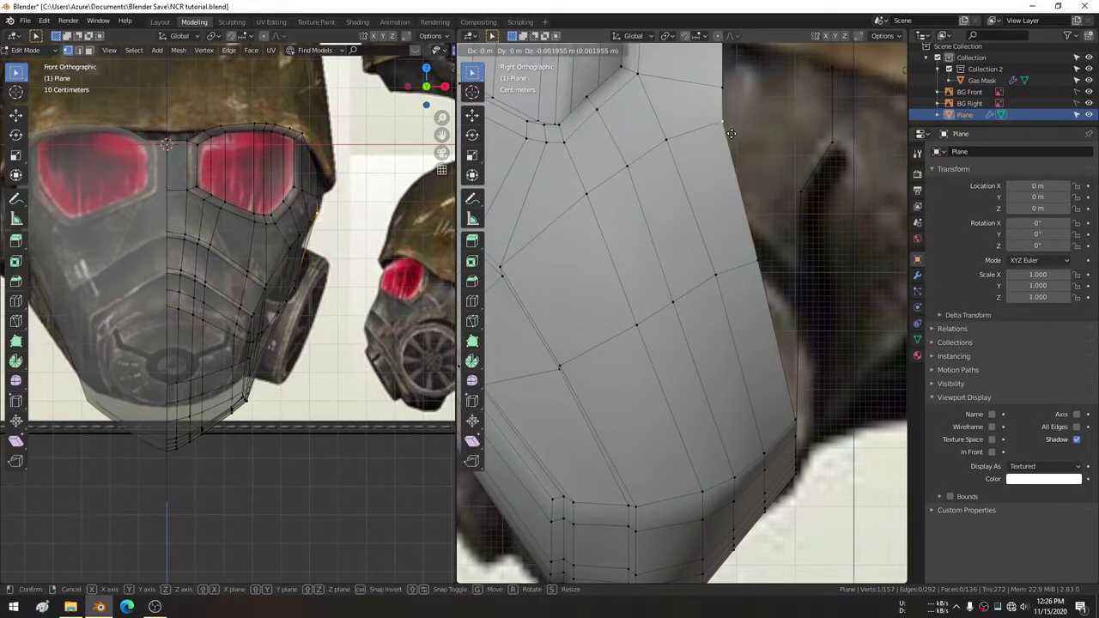
{"action": "left_click", "coordinate": [731, 134]}
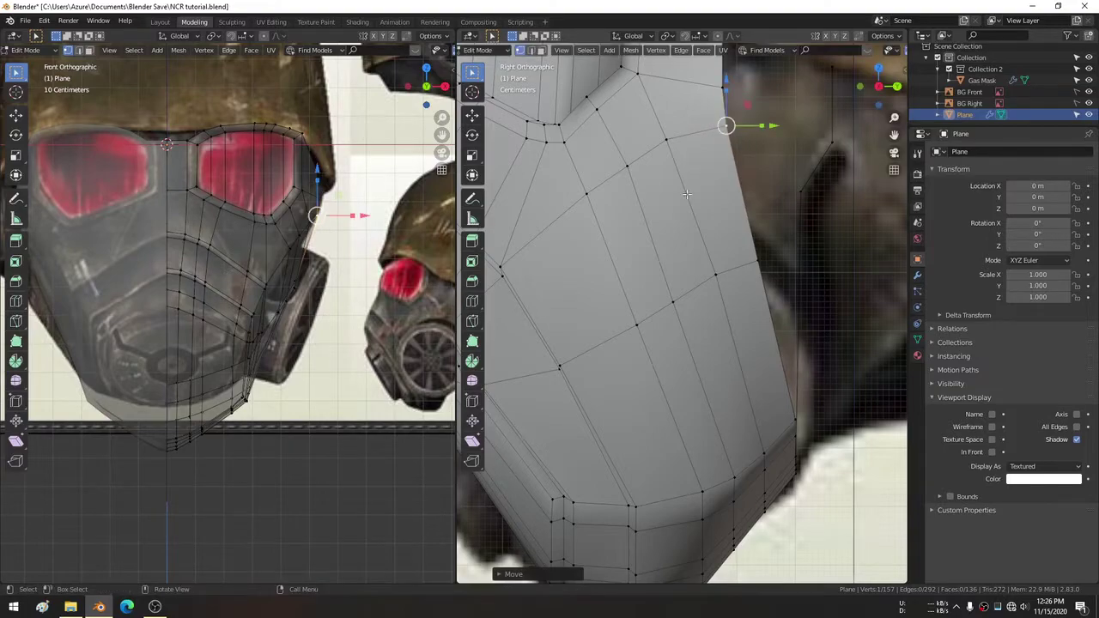
Slide another side vertex along its edge and recentre the right view on the mask.
{"action": "left_click", "coordinate": [665, 140]}
{"action": "key", "text": "g"}
{"action": "key", "text": "g"}
{"action": "left_click", "coordinate": [663, 152]}
{"action": "scroll", "coordinate": [667, 274], "scroll_direction": "down", "scroll_amount": 3}
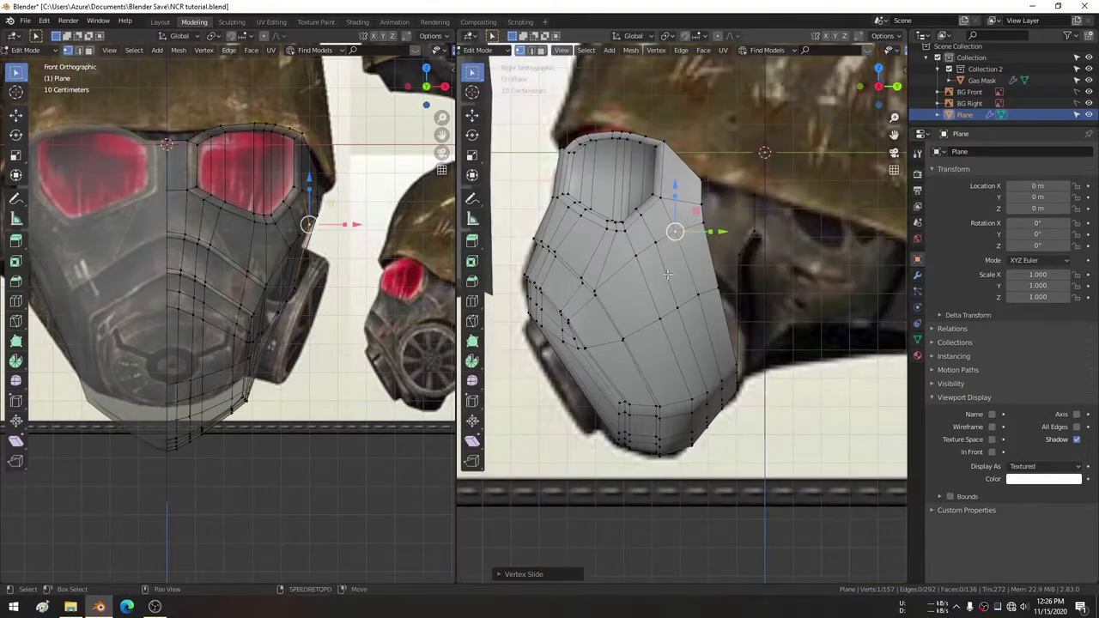
{"action": "middle_click_drag", "start_coordinate": [667, 274], "coordinate": [675, 234], "text": "shift"}
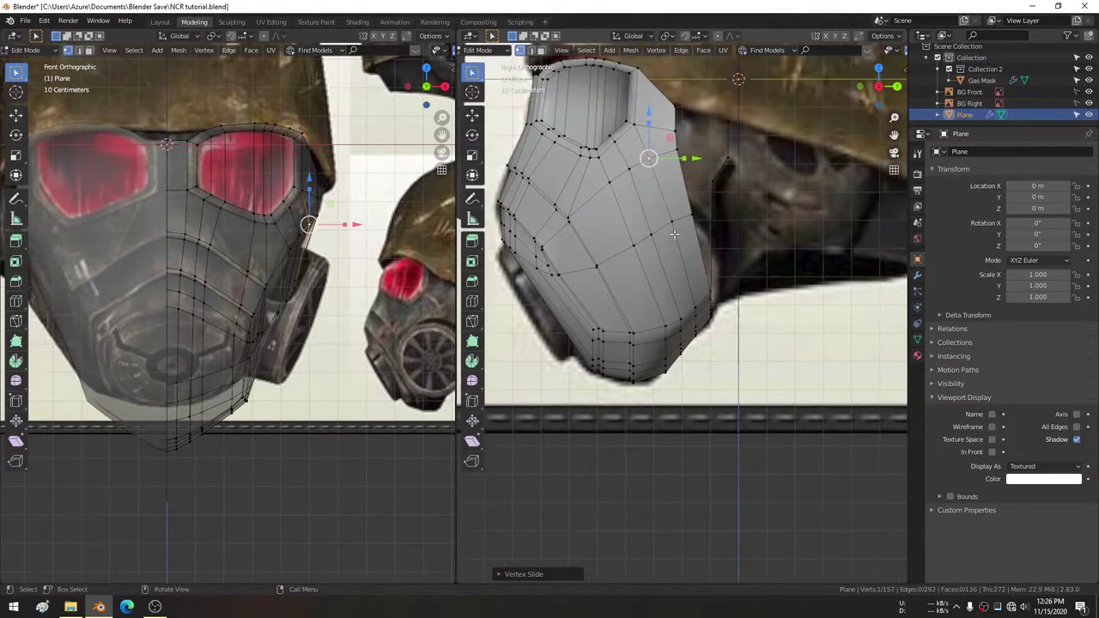
{"action": "scroll", "coordinate": [675, 233], "scroll_direction": "up", "scroll_amount": 2}
Circle-select a side edge's vertices and slide that edge along the mesh.
{"action": "left_click", "coordinate": [637, 172]}
{"action": "key", "text": "c"}
{"action": "key", "text": "Escape"}
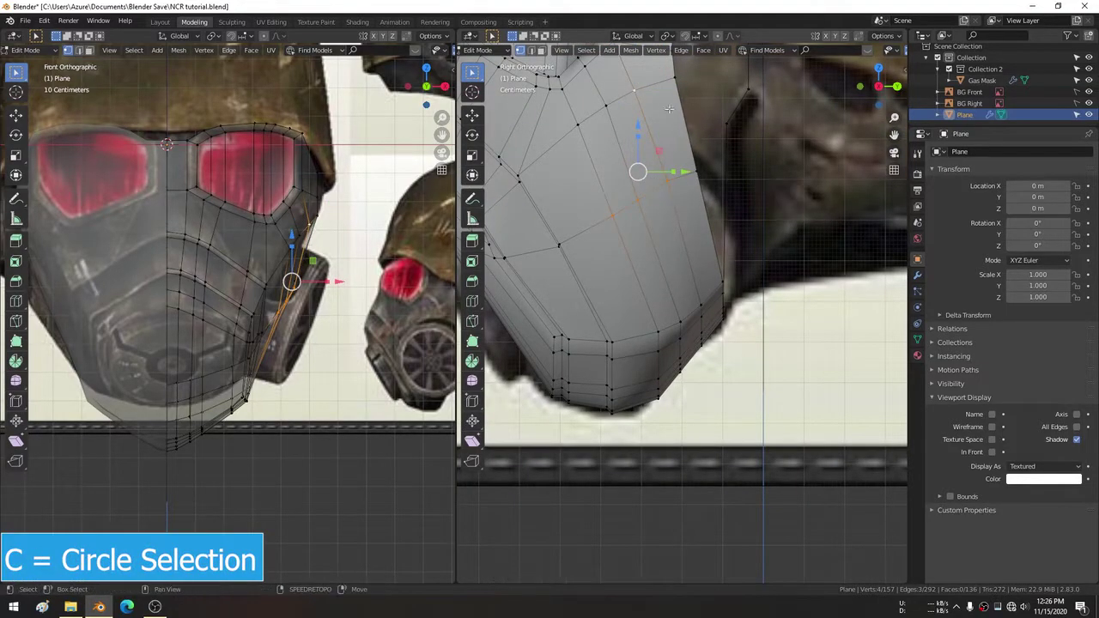
{"action": "left_click", "coordinate": [629, 97], "text": "shift"}
{"action": "key", "text": "g"}
{"action": "key", "text": "g"}
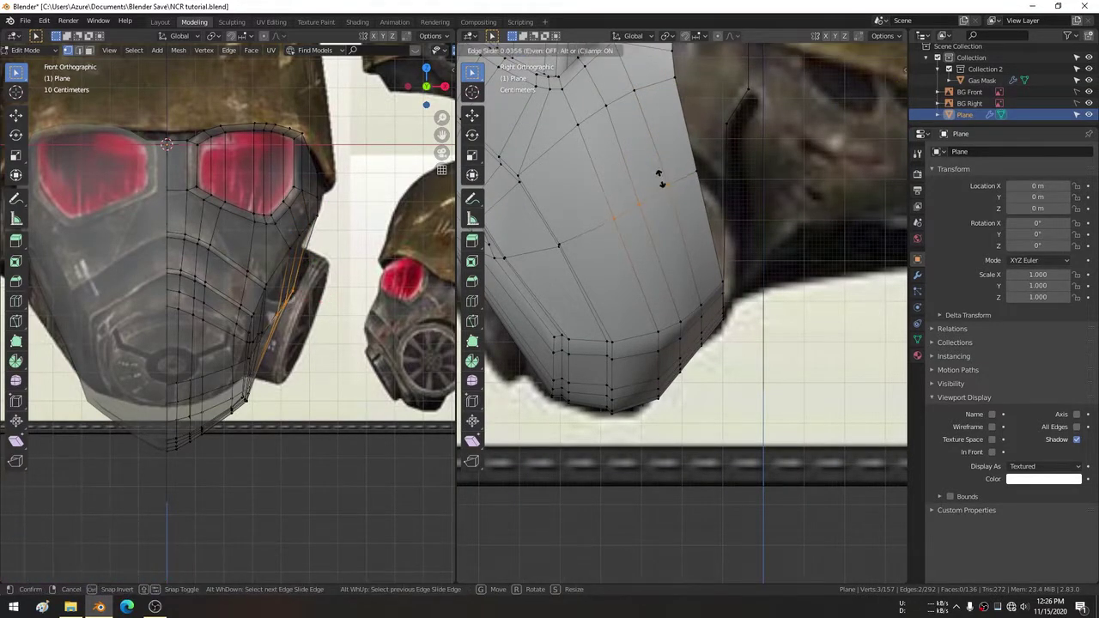
{"action": "left_click", "coordinate": [661, 180]}
Slide a single side vertex along its edge to match the reference profile.
{"action": "left_click", "coordinate": [670, 179]}
{"action": "key", "text": "g"}
{"action": "key", "text": "g"}
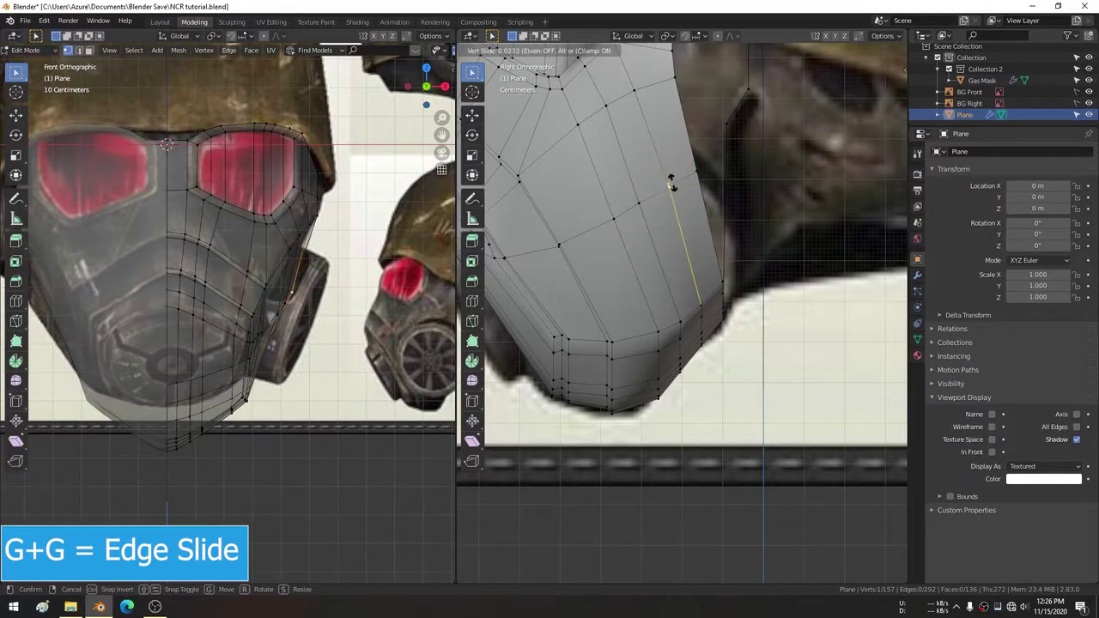
{"action": "left_click", "coordinate": [670, 181]}
{"action": "scroll", "coordinate": [657, 189], "scroll_direction": "up", "scroll_amount": 1}
{"action": "scroll", "coordinate": [599, 236], "scroll_direction": "up", "scroll_amount": 1}
{"action": "scroll", "coordinate": [742, 277], "scroll_direction": "up", "scroll_amount": 1}
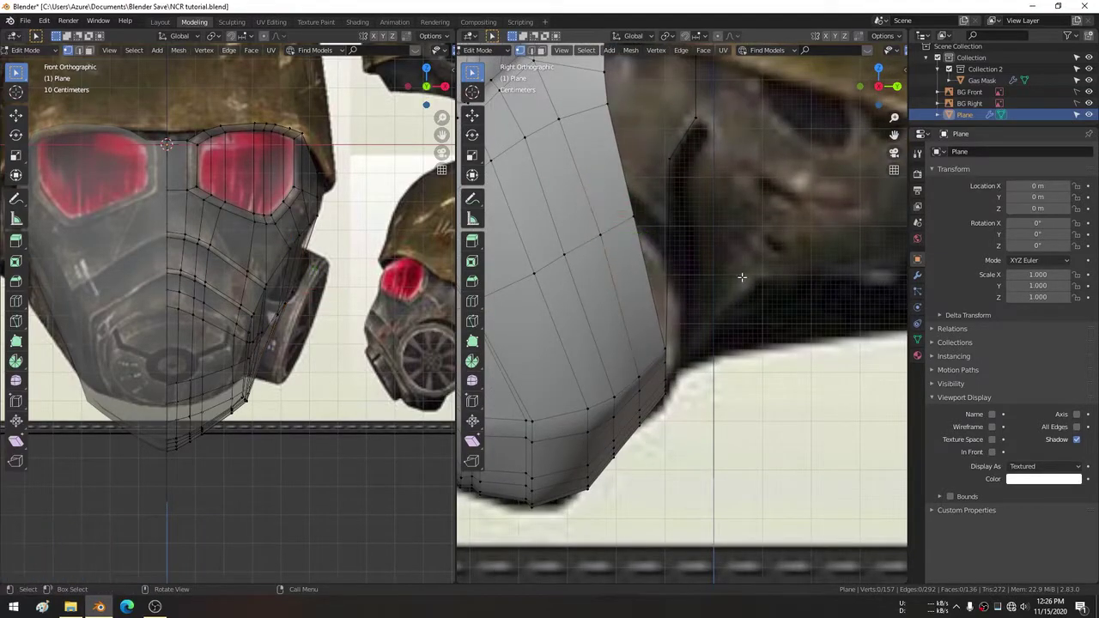
{"action": "scroll", "coordinate": [742, 271], "scroll_direction": "down", "scroll_amount": 1}
{"action": "scroll", "coordinate": [712, 246], "scroll_direction": "down", "scroll_amount": 1}
{"action": "scroll", "coordinate": [712, 215], "scroll_direction": "down", "scroll_amount": 1}
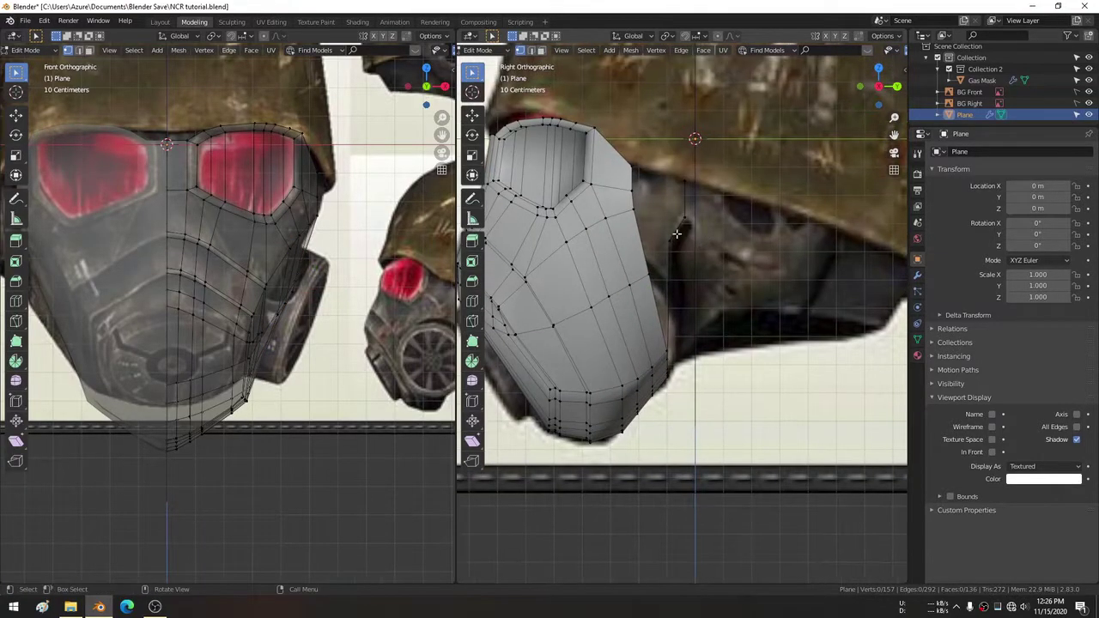
{"action": "middle_click_drag", "start_coordinate": [686, 210], "coordinate": [700, 178], "text": "shift"}
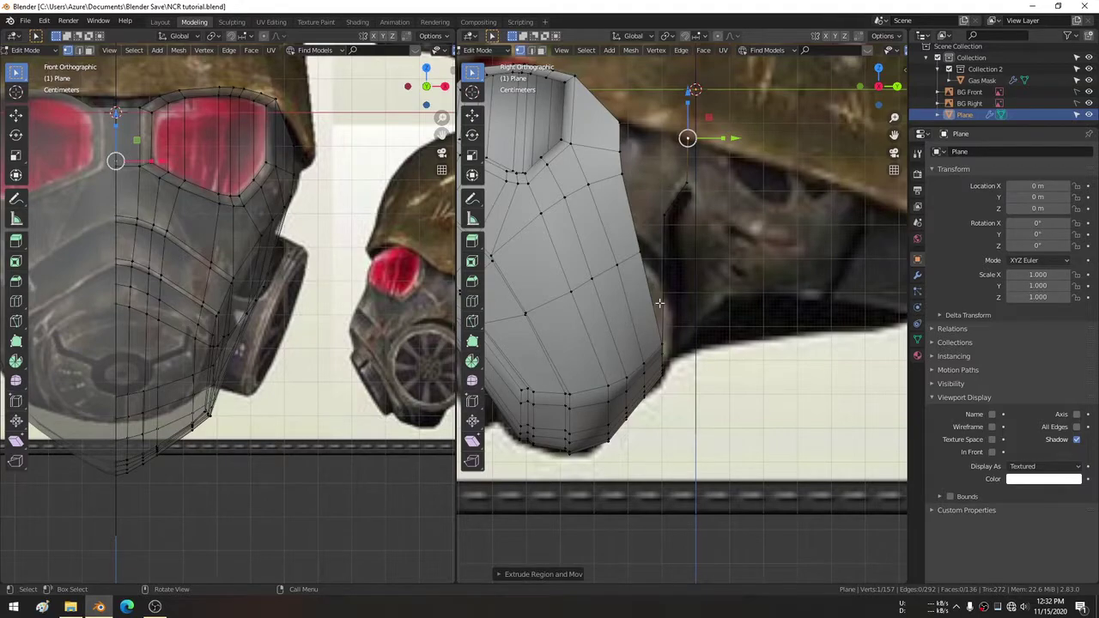
Select the three stray vertices beside the mask and delete them as Vertices.
{"action": "scroll", "coordinate": [685, 306], "scroll_direction": "up", "scroll_amount": 2, "text": "shift"}
{"action": "scroll", "coordinate": [652, 241], "scroll_direction": "up", "scroll_amount": 1, "text": "shift"}
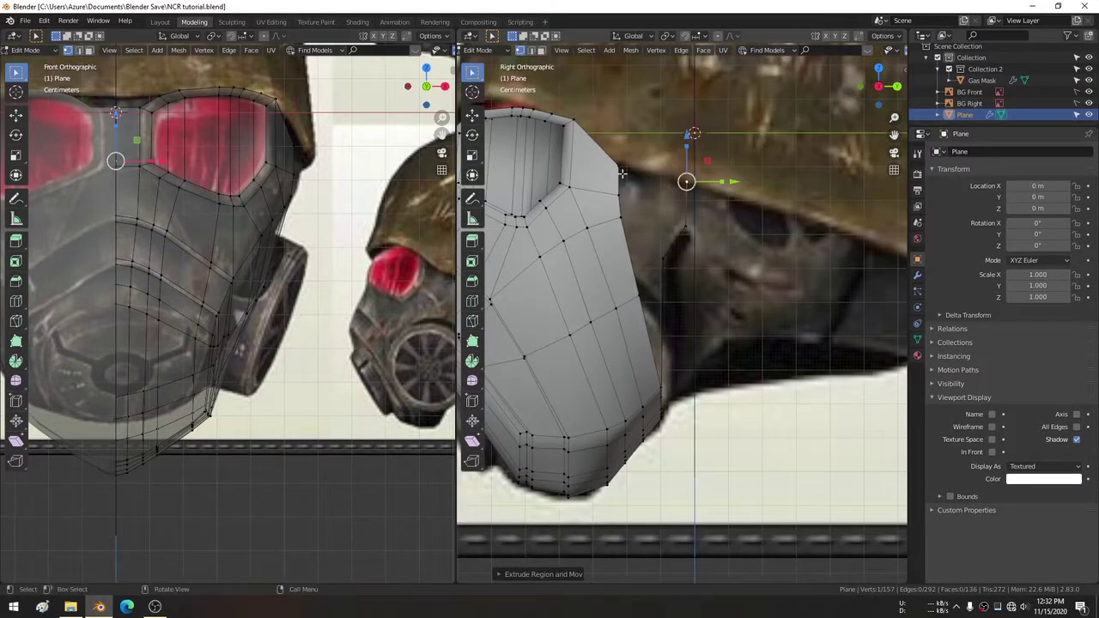
{"action": "middle_click_drag", "start_coordinate": [652, 185], "coordinate": [714, 241]}
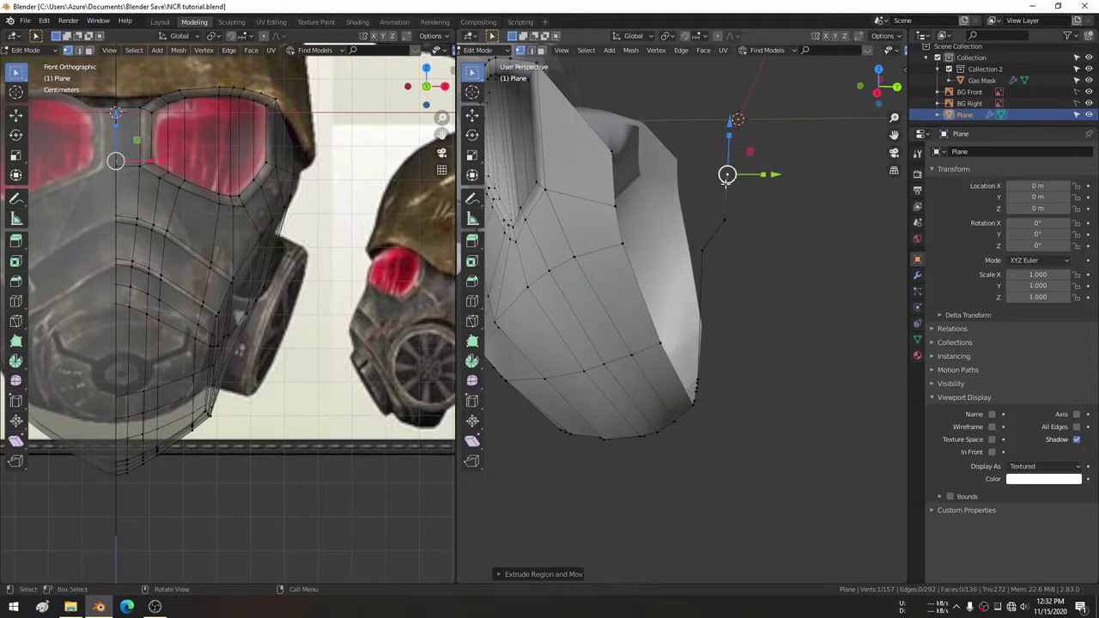
{"action": "left_click", "coordinate": [724, 220], "text": "shift"}
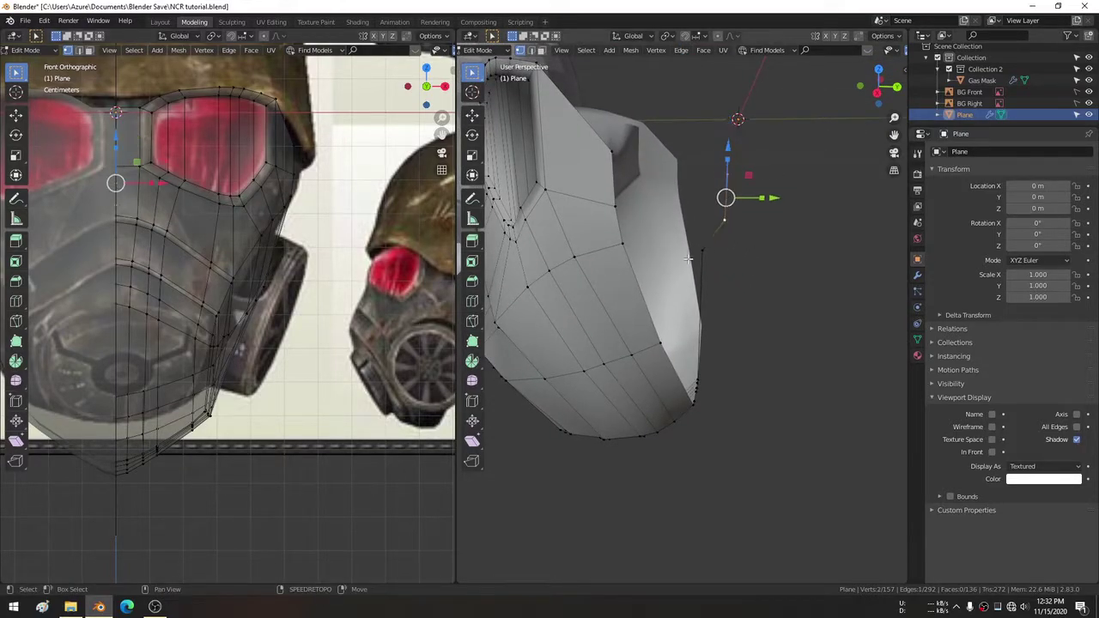
{"action": "left_click", "coordinate": [724, 220]}
{"action": "key", "text": "x"}
{"action": "left_click", "coordinate": [763, 245]}
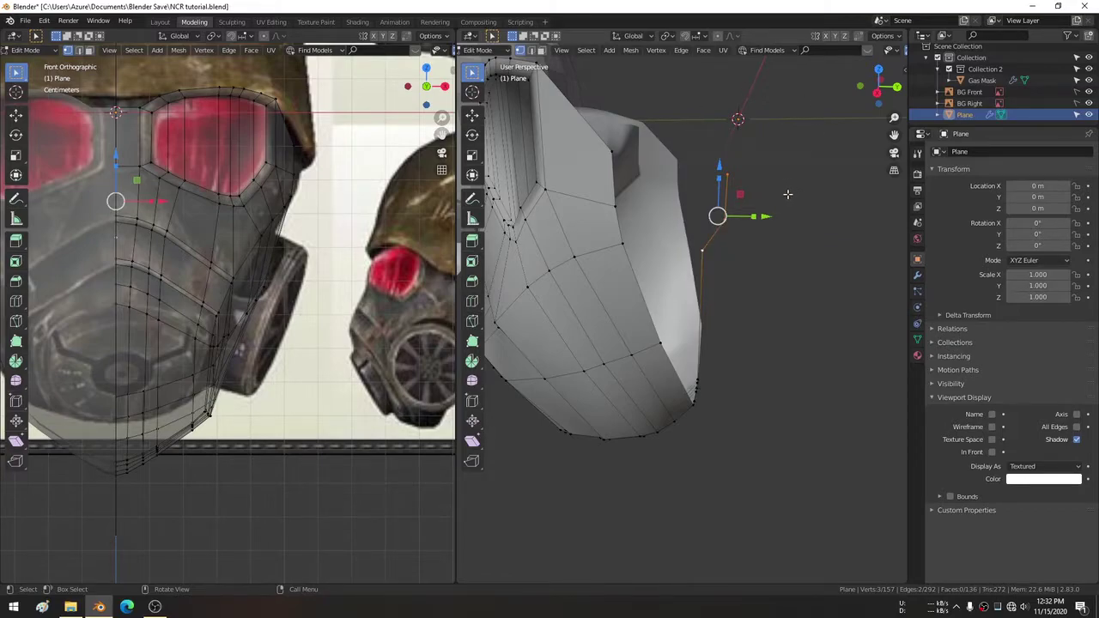
{"action": "key", "text": "x"}
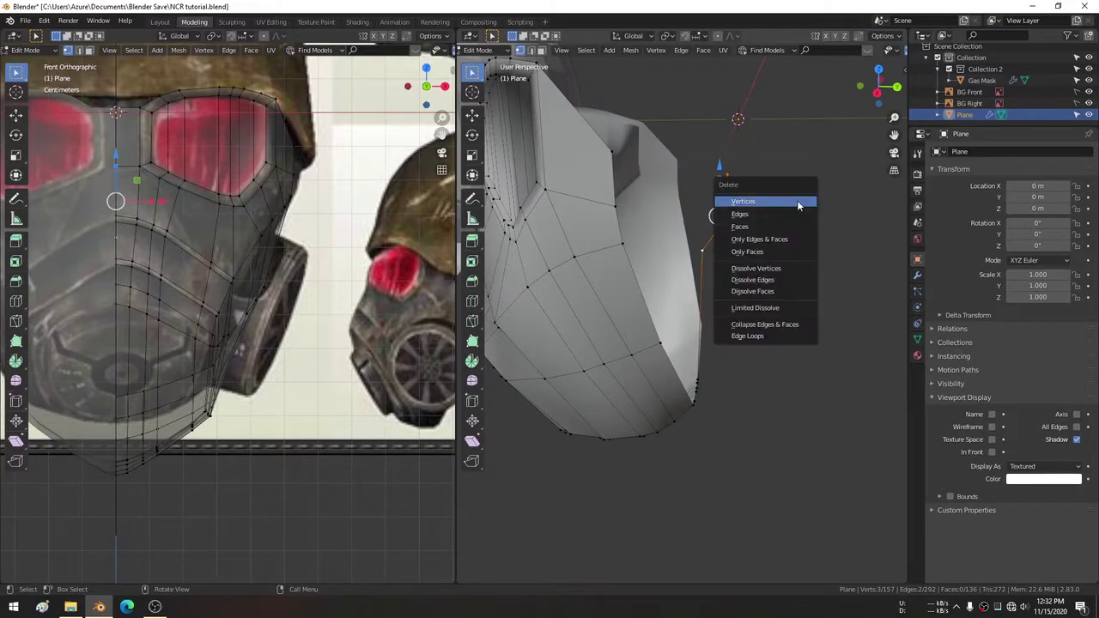
{"action": "left_click", "coordinate": [795, 200]}
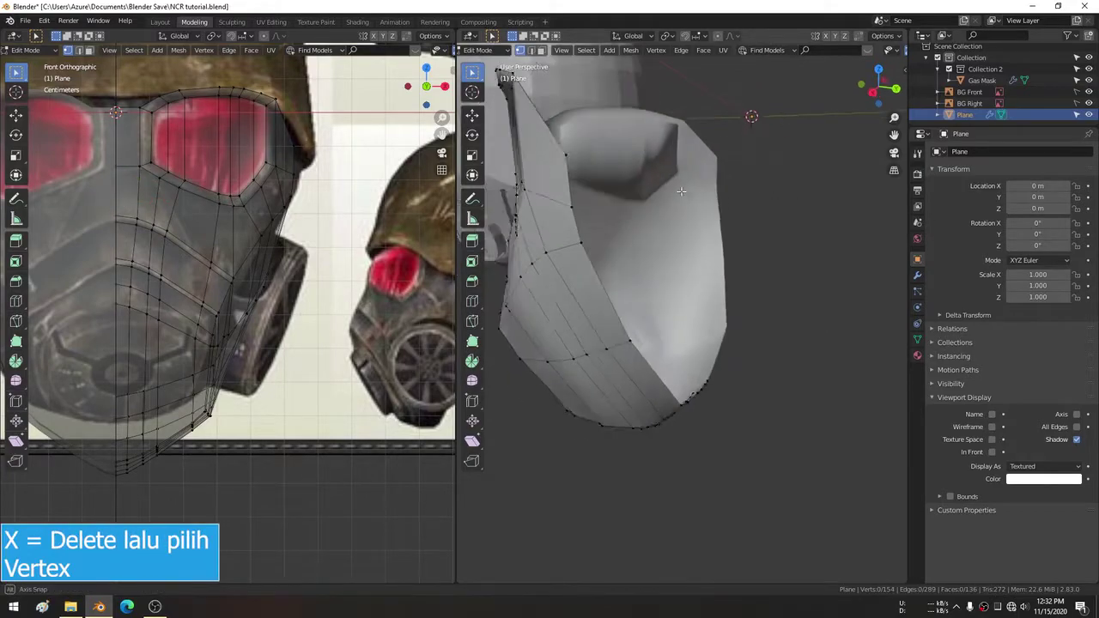
Select the mask's upper rear corner vertex and switch to the Right side view.
{"action": "middle_click_drag", "start_coordinate": [710, 194], "coordinate": [651, 256]}
{"action": "left_click", "coordinate": [587, 138]}
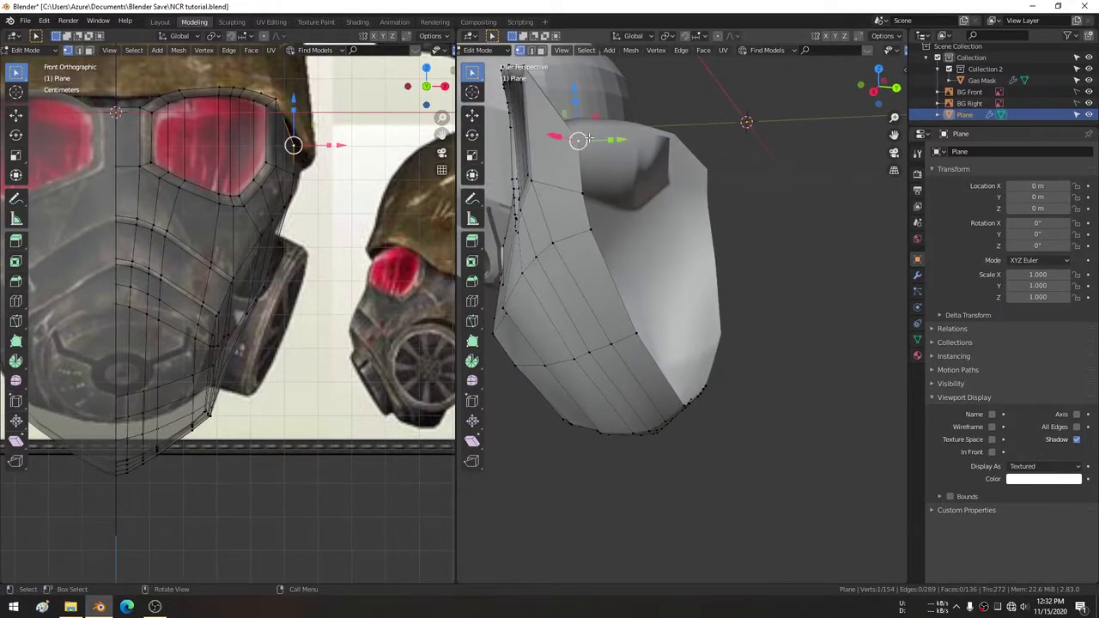
{"action": "key", "text": "KP_3"}
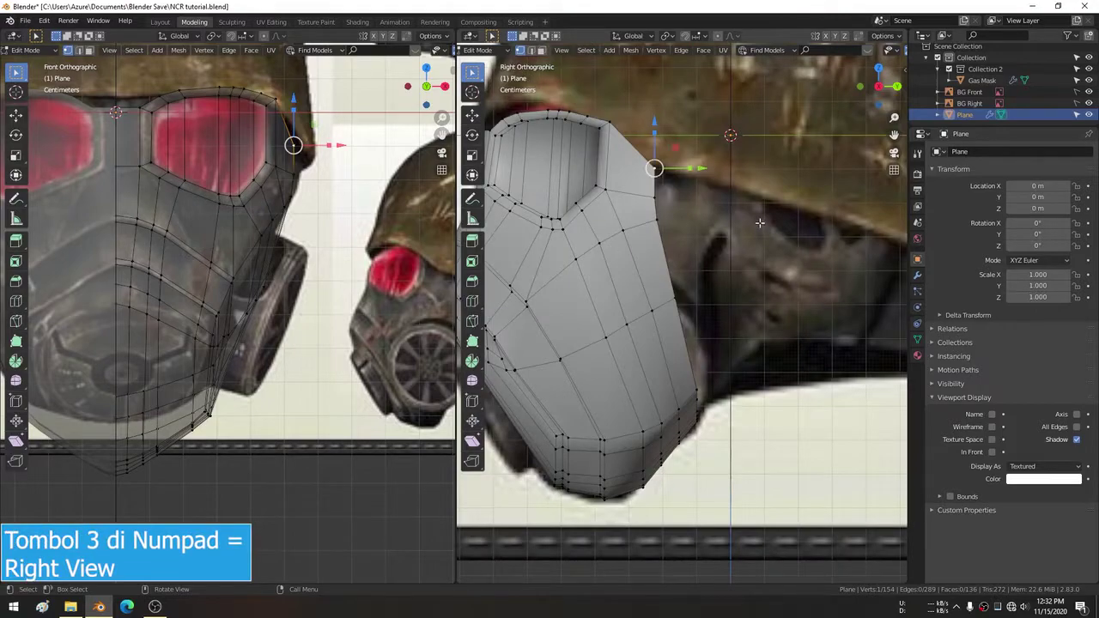
Extrude a new vertex from the rear corner back over the helmet and adjust it sideways.
{"action": "scroll", "coordinate": [668, 127], "scroll_direction": "up", "scroll_amount": 2}
{"action": "middle_click_drag", "start_coordinate": [668, 128], "coordinate": [716, 247], "text": "shift"}
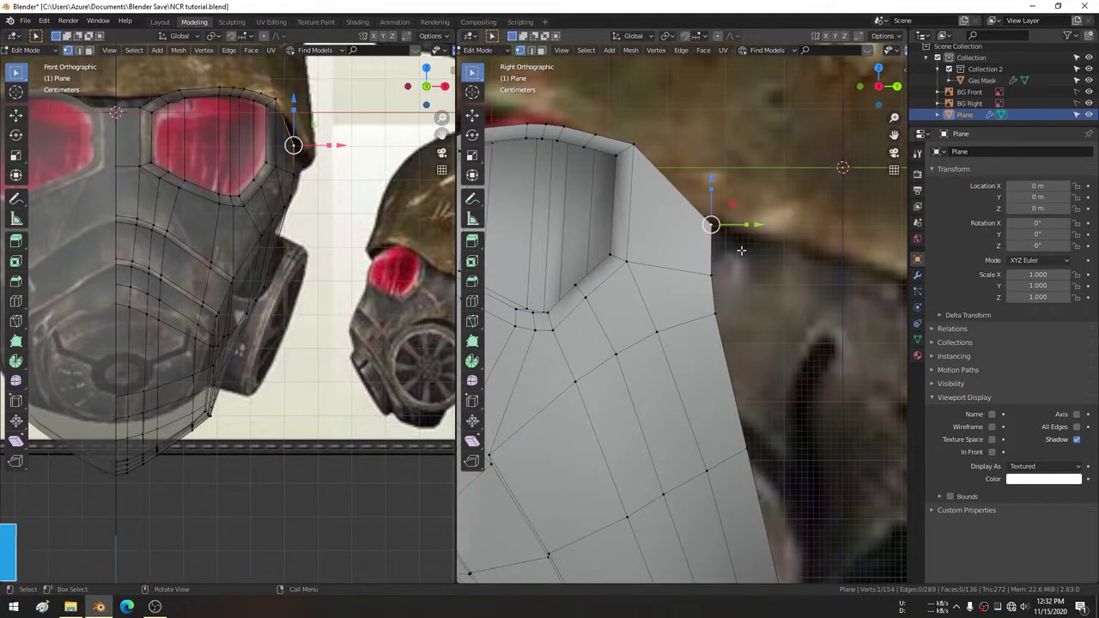
{"action": "key", "text": "g"}
{"action": "left_click", "coordinate": [816, 277]}
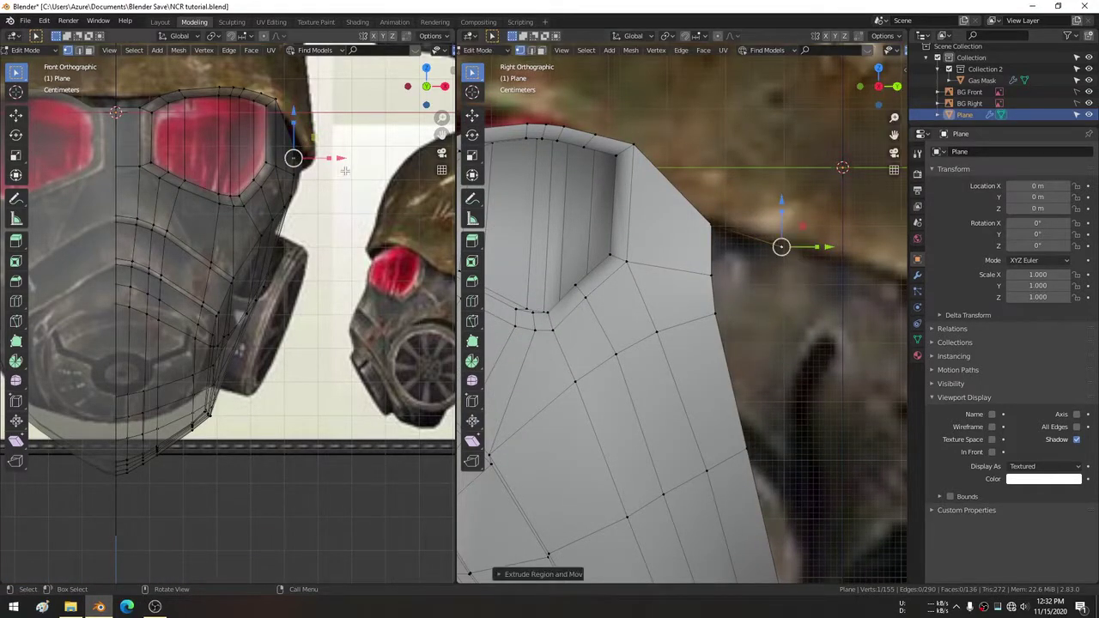
{"action": "left_click_drag", "start_coordinate": [342, 159], "coordinate": [360, 159]}
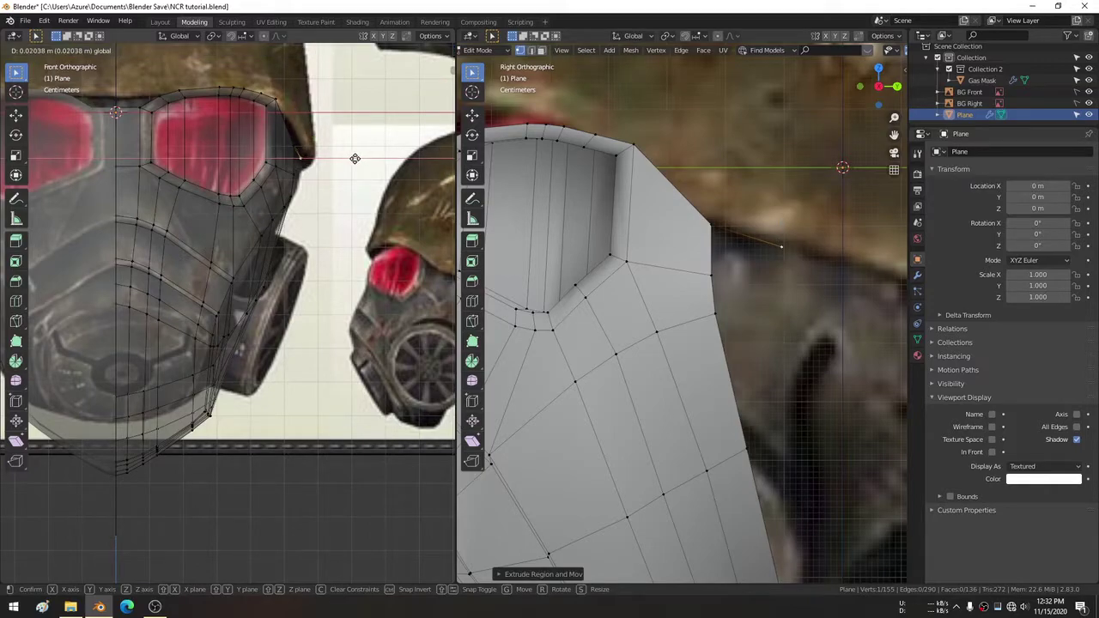
{"action": "left_click", "coordinate": [354, 159]}
{"action": "scroll", "coordinate": [354, 159], "scroll_direction": "up", "scroll_amount": 3}
{"action": "scroll", "coordinate": [354, 159], "scroll_direction": "up", "scroll_amount": 3}
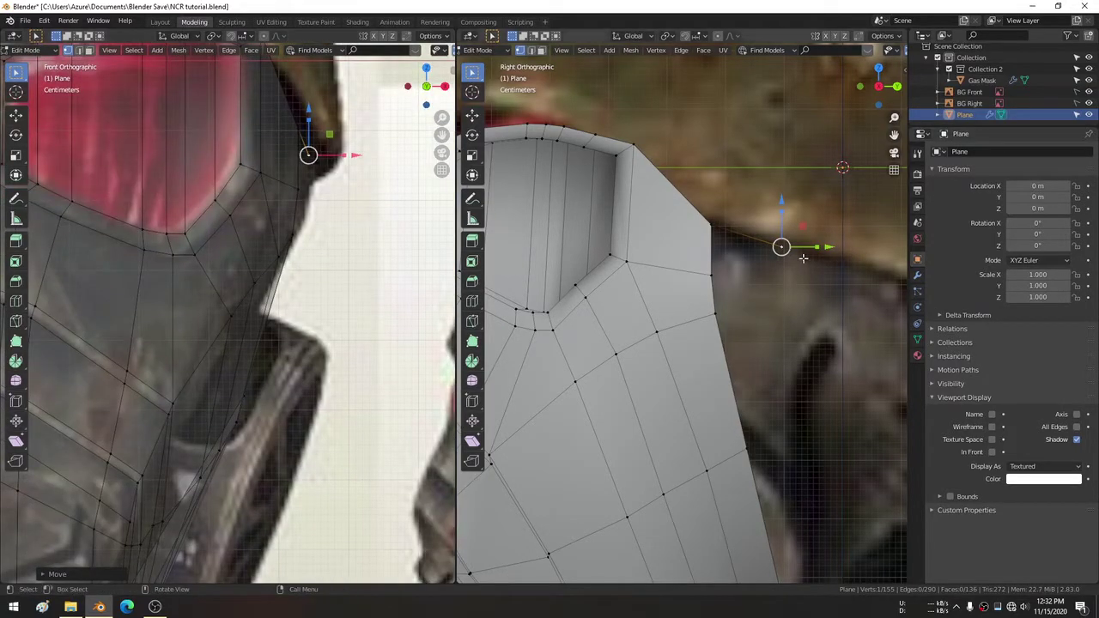
Extrude a second vertex and fill a face between it and two mask edge vertices.
{"action": "key", "text": "g"}
{"action": "left_click", "coordinate": [809, 291]}
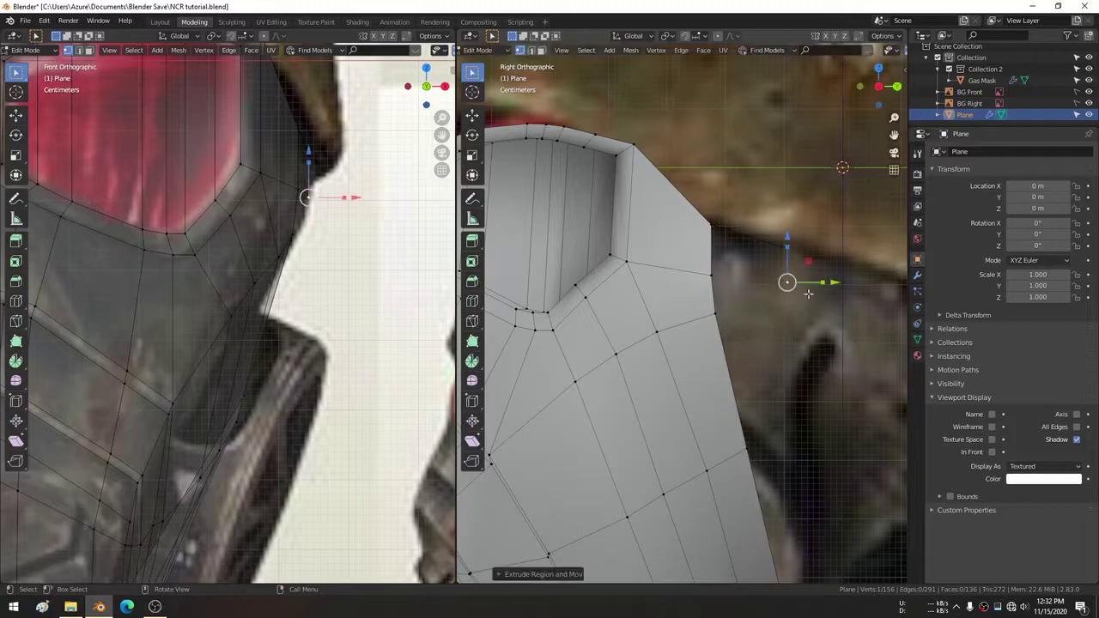
{"action": "left_click", "coordinate": [713, 270], "text": "shift"}
{"action": "left_click", "coordinate": [712, 228], "text": "shift"}
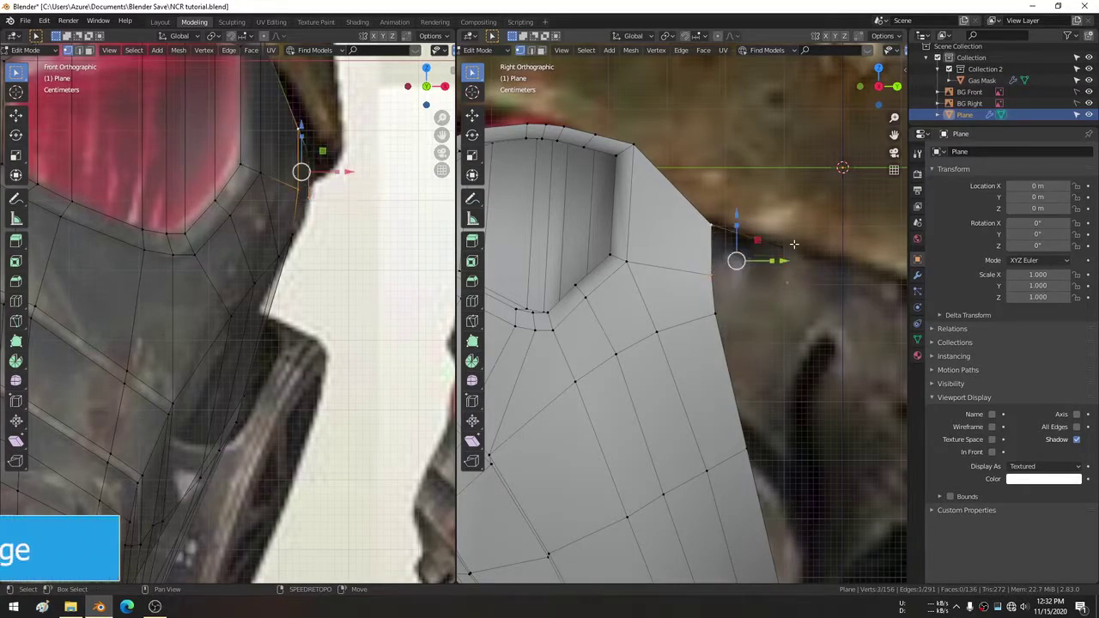
{"action": "key", "text": "f"}
Extrude a vertex downward along the helmet and fill a second strap face from four vertices.
{"action": "left_click", "coordinate": [783, 282]}
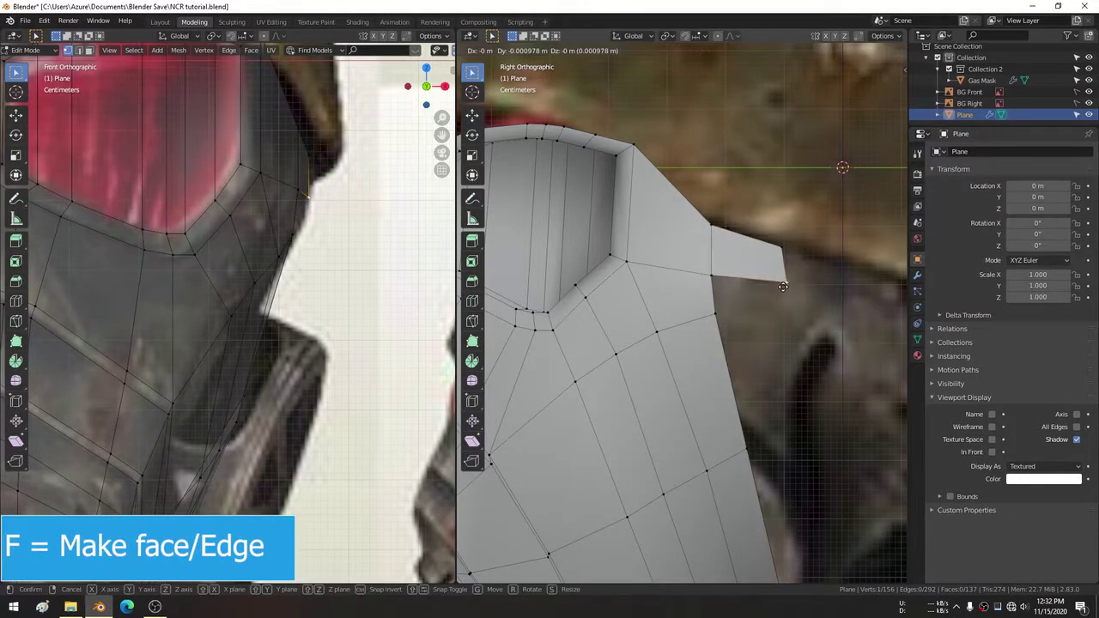
{"action": "key", "text": "g"}
{"action": "left_click", "coordinate": [781, 285]}
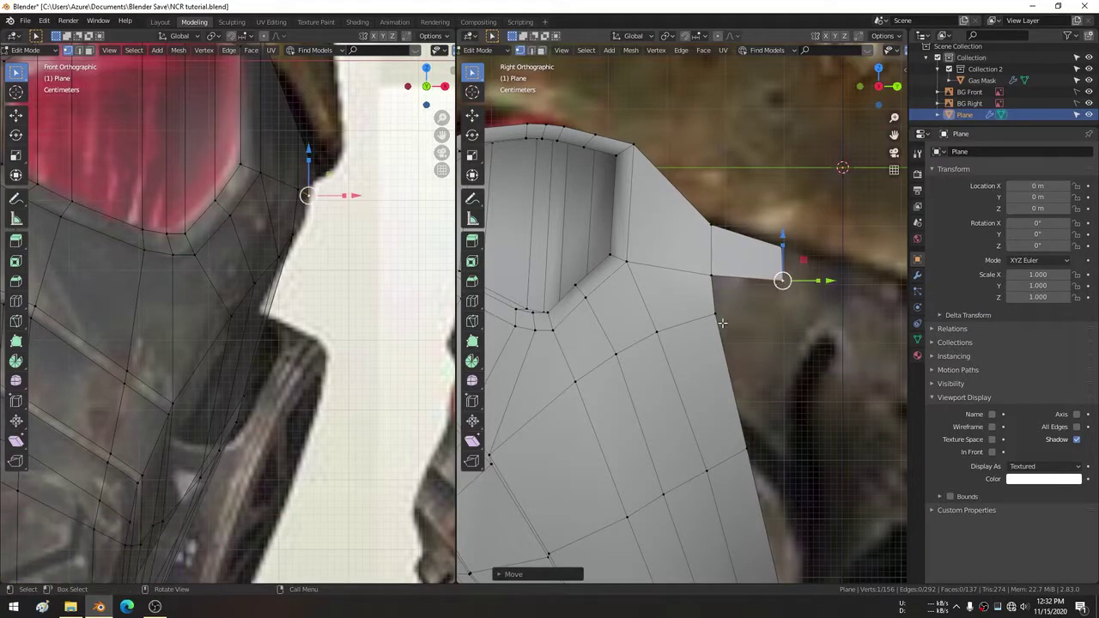
{"action": "key", "text": "e"}
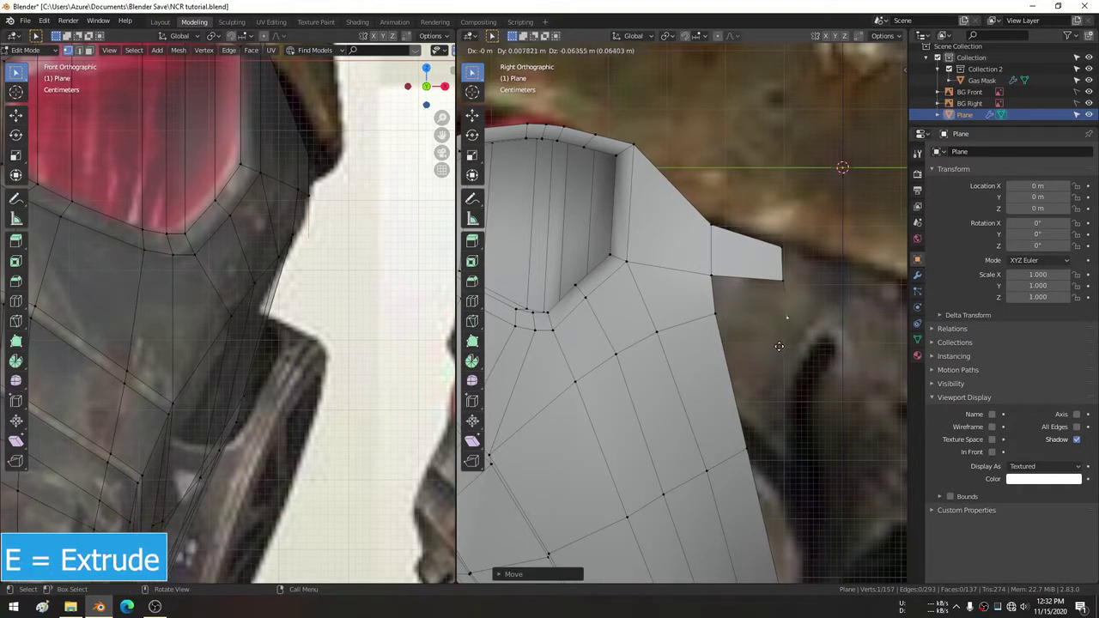
{"action": "left_click", "coordinate": [780, 346]}
{"action": "left_click_drag", "start_coordinate": [359, 246], "coordinate": [352, 245]}
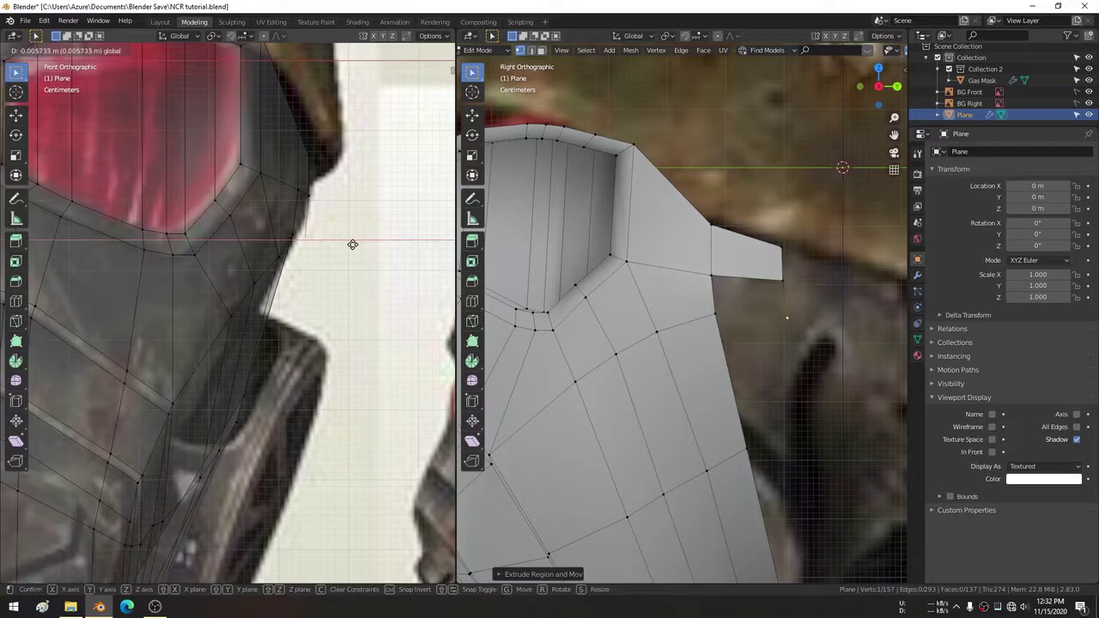
{"action": "left_click", "coordinate": [351, 246]}
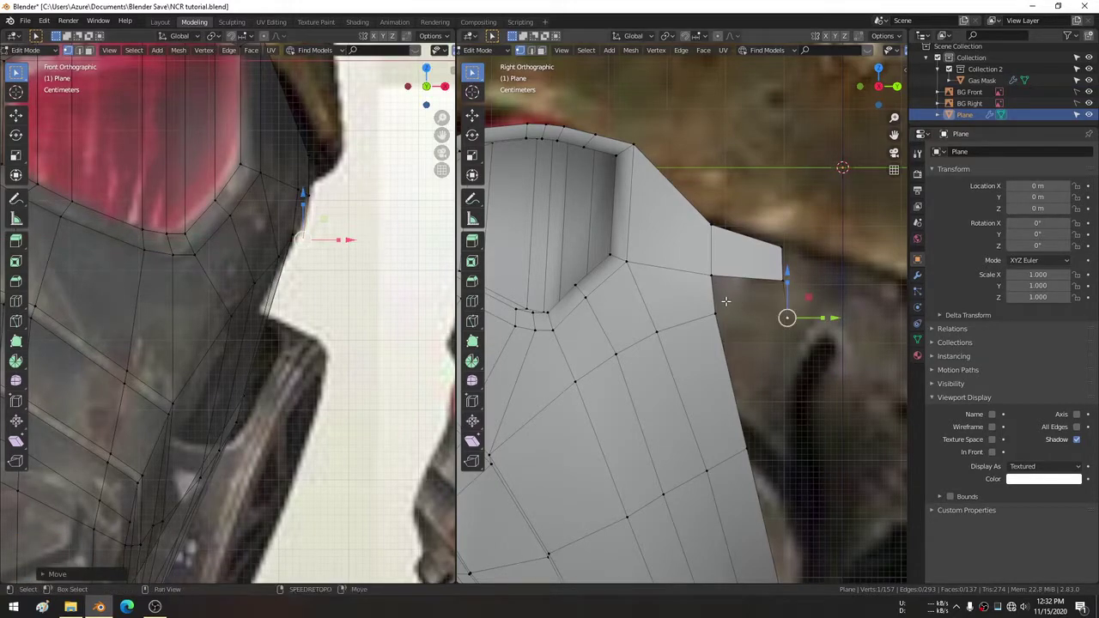
{"action": "key", "text": "g"}
{"action": "left_click", "coordinate": [772, 280]}
{"action": "left_click", "coordinate": [777, 277], "text": "shift"}
{"action": "key", "text": "f"}
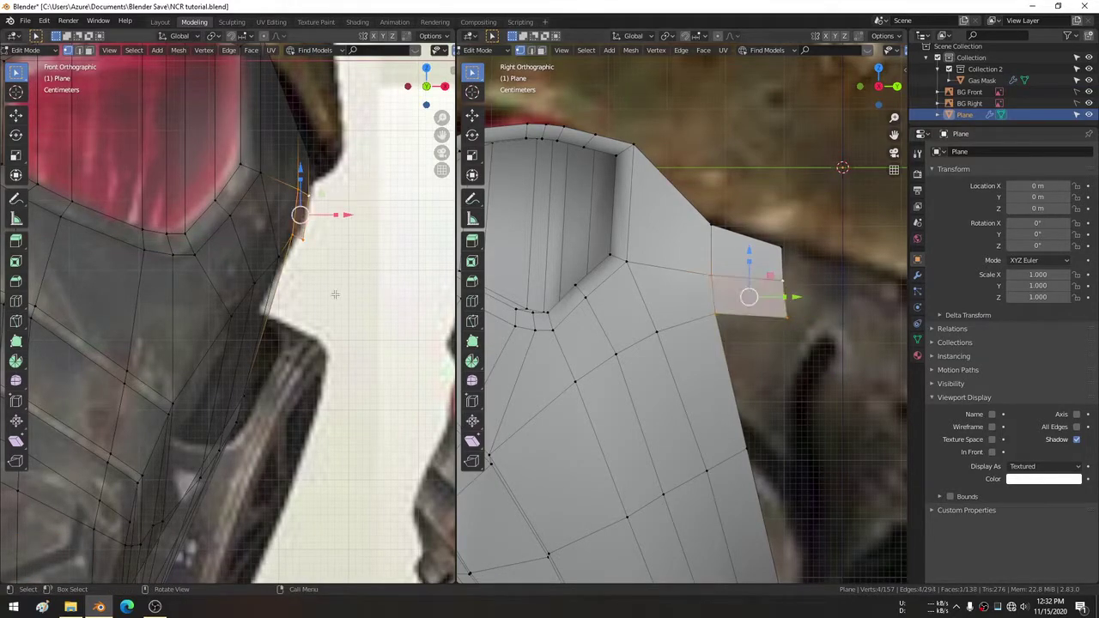
Nudge a corner of the new face to fit the reference in front and side views.
{"action": "middle_click_drag", "start_coordinate": [332, 288], "coordinate": [355, 272], "text": "shift"}
{"action": "left_click", "coordinate": [319, 224]}
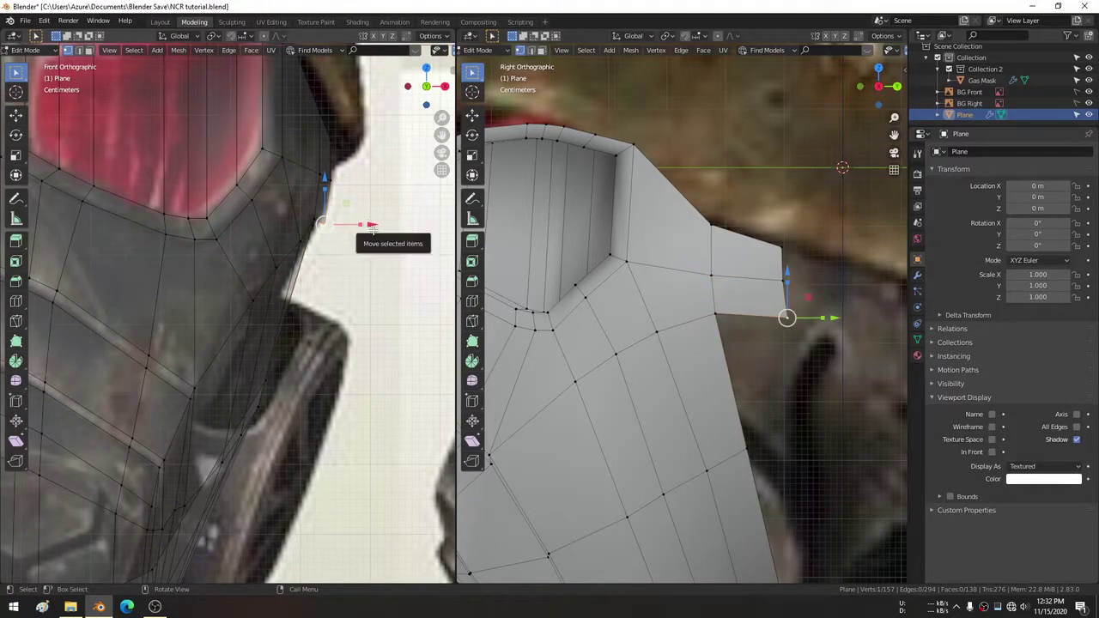
{"action": "left_click_drag", "start_coordinate": [356, 224], "coordinate": [368, 223]}
{"action": "middle_click_drag", "start_coordinate": [835, 363], "coordinate": [767, 250], "text": "shift"}
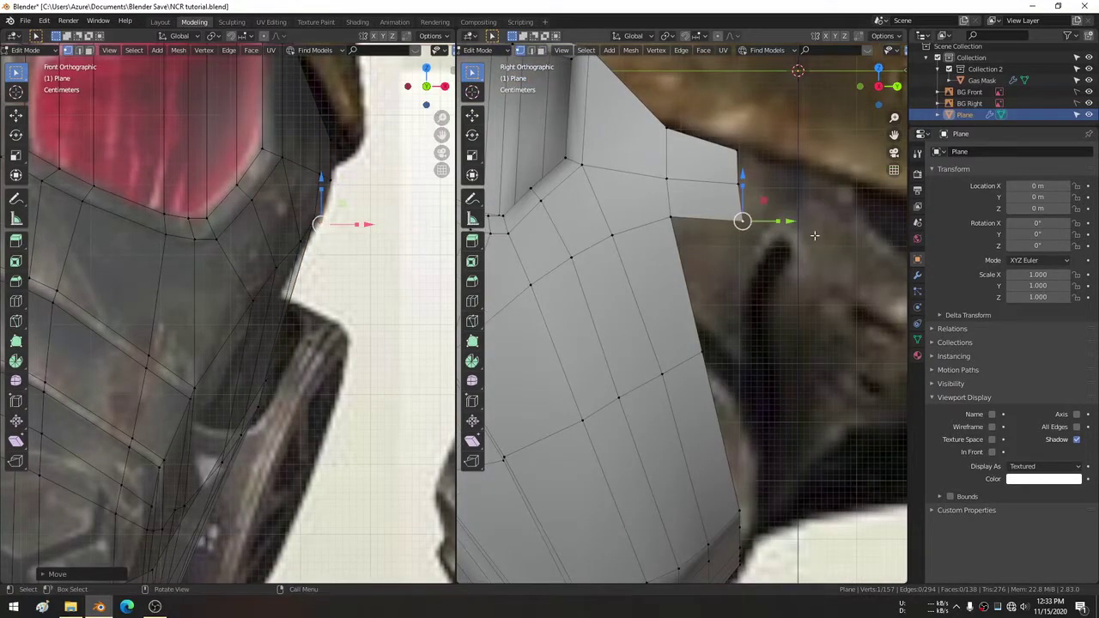
{"action": "key", "text": "g"}
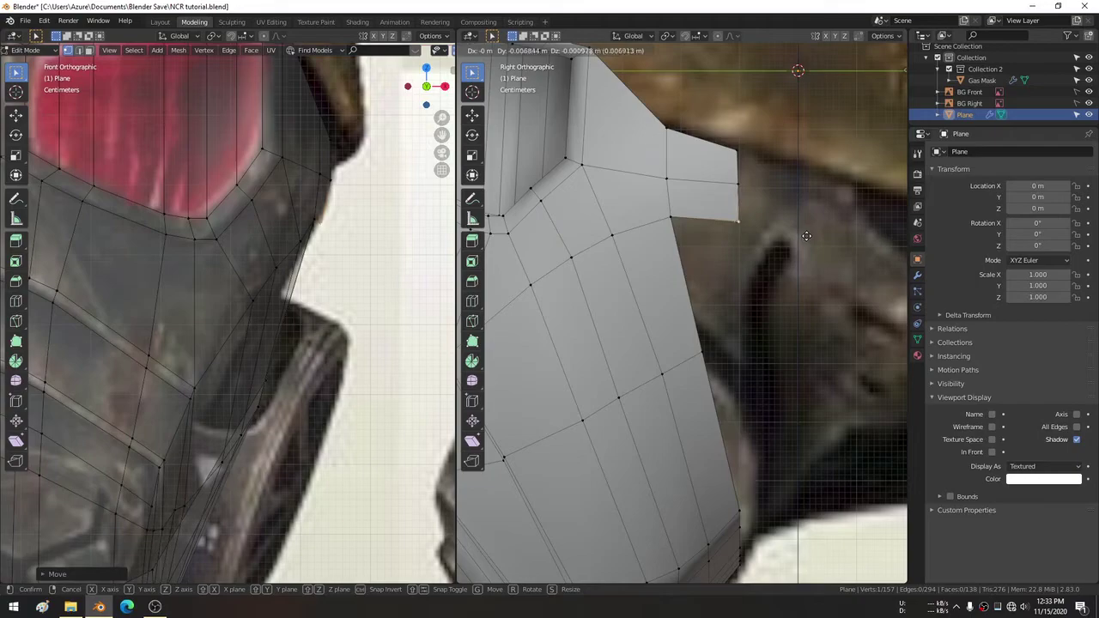
{"action": "left_click", "coordinate": [806, 231]}
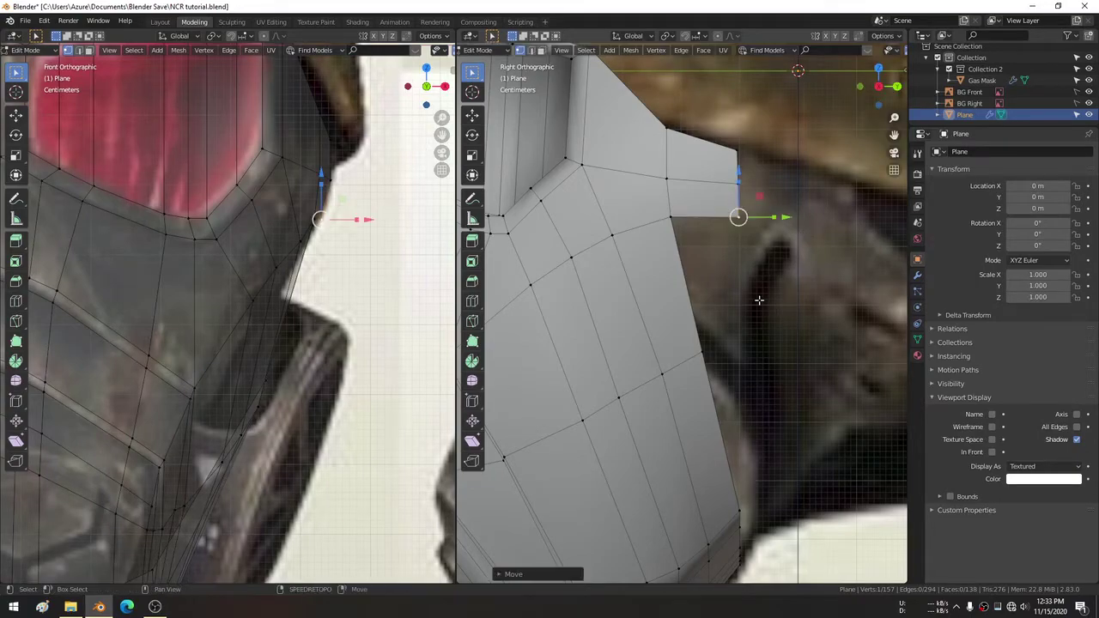
{"action": "scroll", "coordinate": [758, 299], "scroll_direction": "down", "scroll_amount": 3, "text": "shift"}
Extrude another vertex lower along the strap, select four vertices, and move the lower end along X.
{"action": "key", "text": "e"}
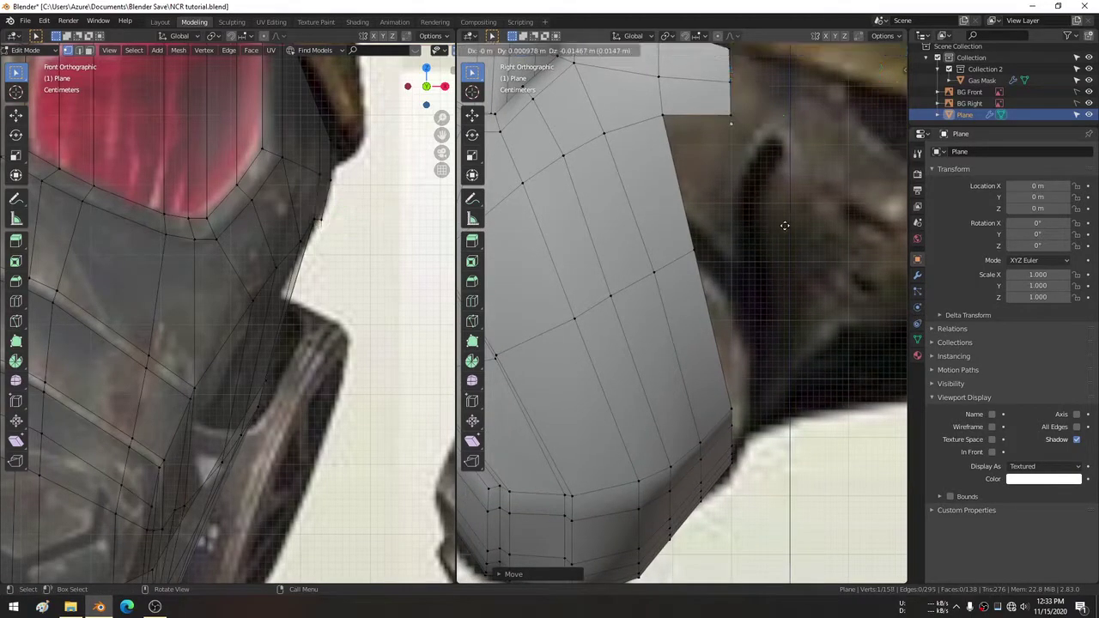
{"action": "left_click", "coordinate": [797, 292]}
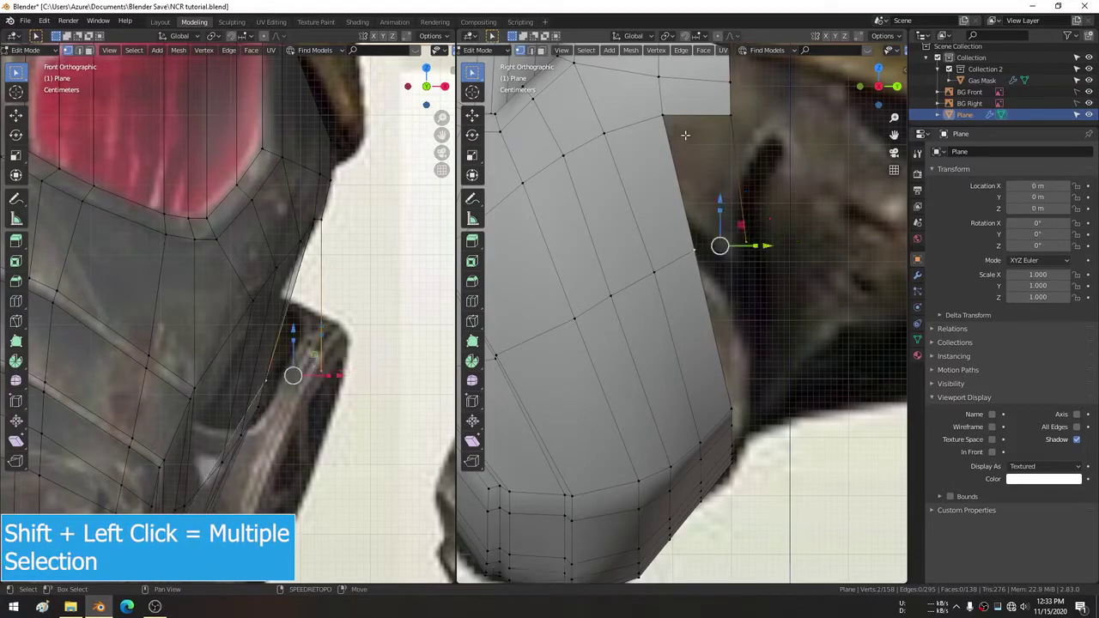
{"action": "left_click", "coordinate": [663, 114], "text": "shift"}
{"action": "left_click", "coordinate": [730, 114], "text": "shift"}
{"action": "left_click", "coordinate": [696, 251], "text": "shift"}
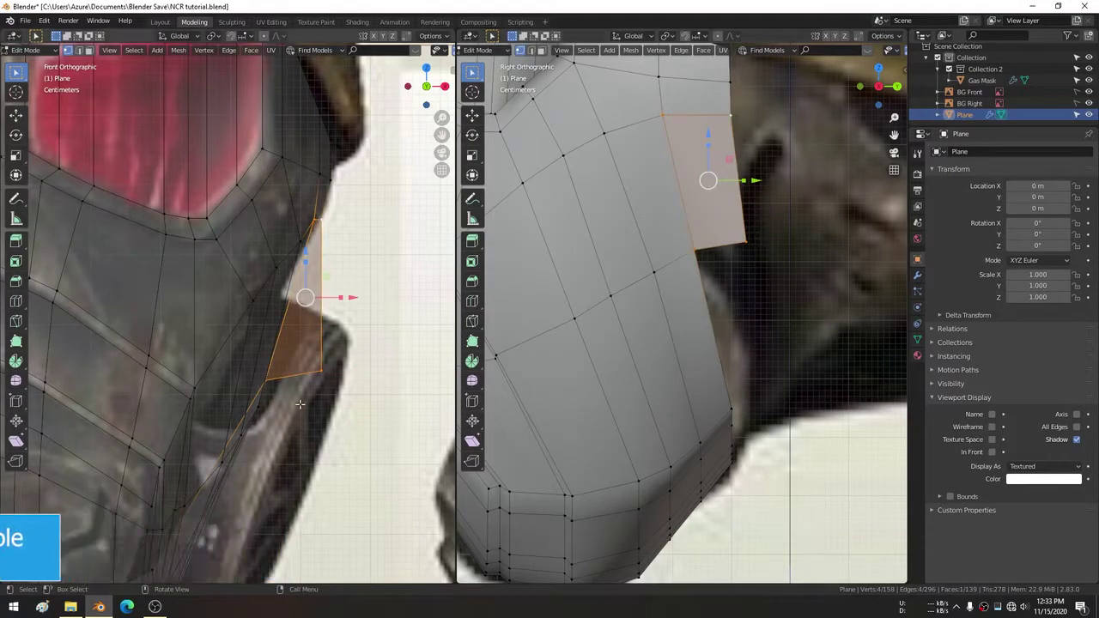
{"action": "left_click", "coordinate": [322, 370]}
{"action": "key", "text": "g"}
{"action": "key", "text": "x"}
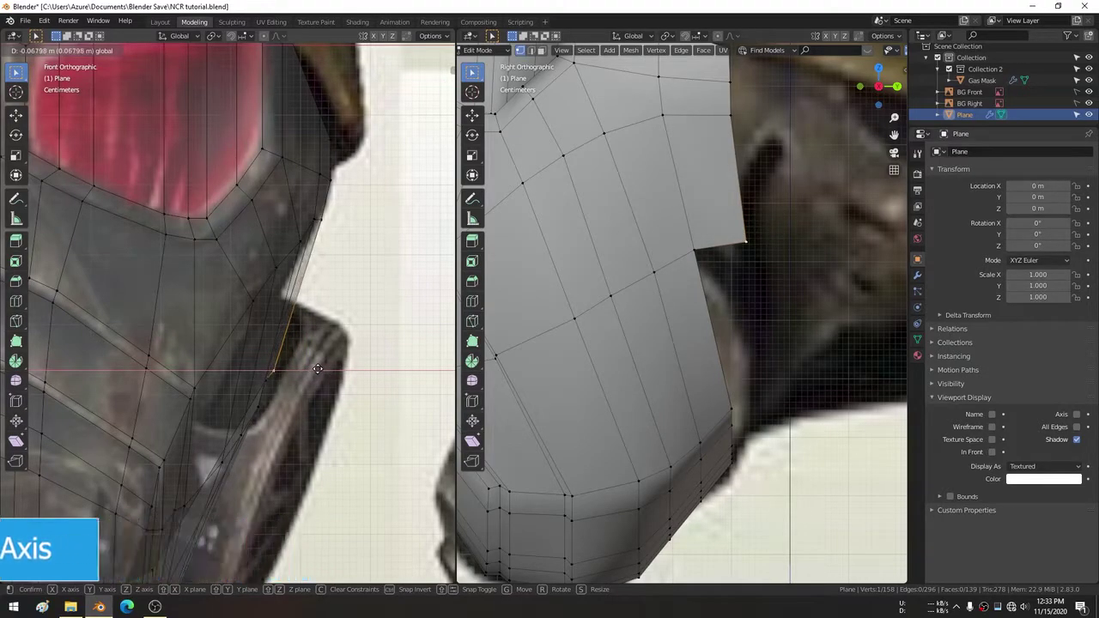
Place a new strap vertex and shift it along X onto the helmet.
{"action": "left_click", "coordinate": [318, 369]}
{"action": "scroll", "coordinate": [653, 224], "scroll_direction": "down", "scroll_amount": 2}
{"action": "key", "text": "g"}
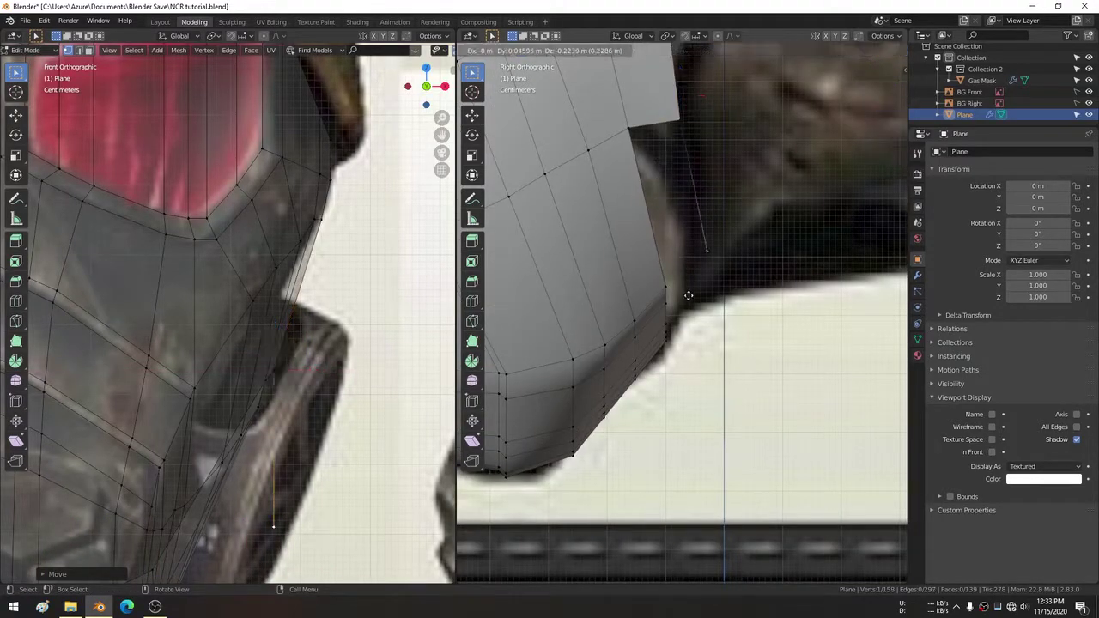
{"action": "left_click", "coordinate": [681, 313]}
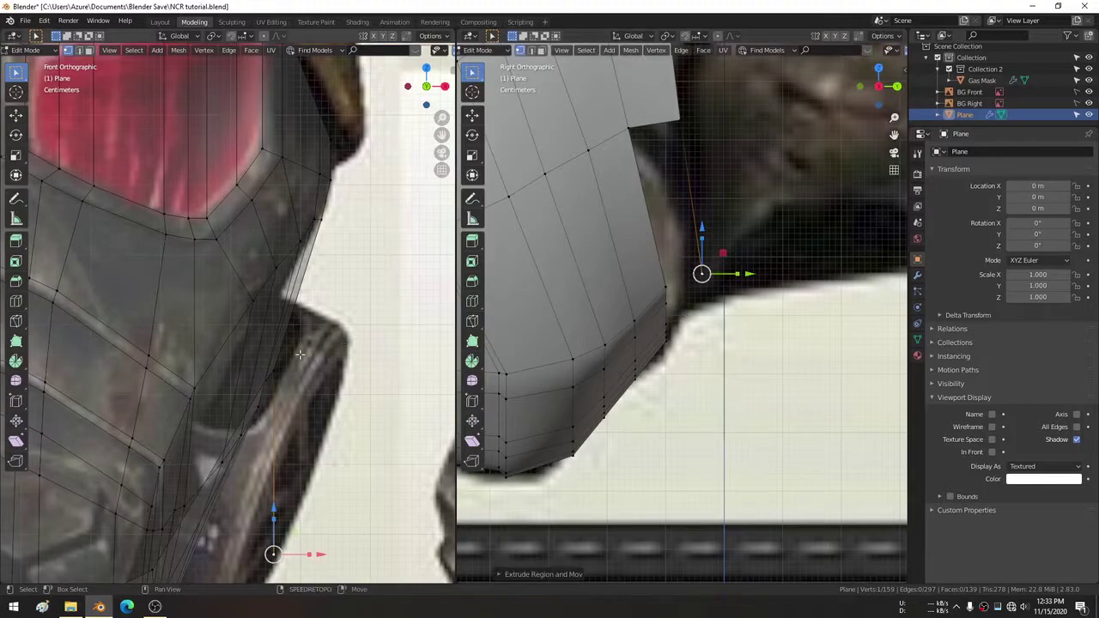
{"action": "middle_click_drag", "start_coordinate": [300, 355], "coordinate": [407, 322], "text": "shift"}
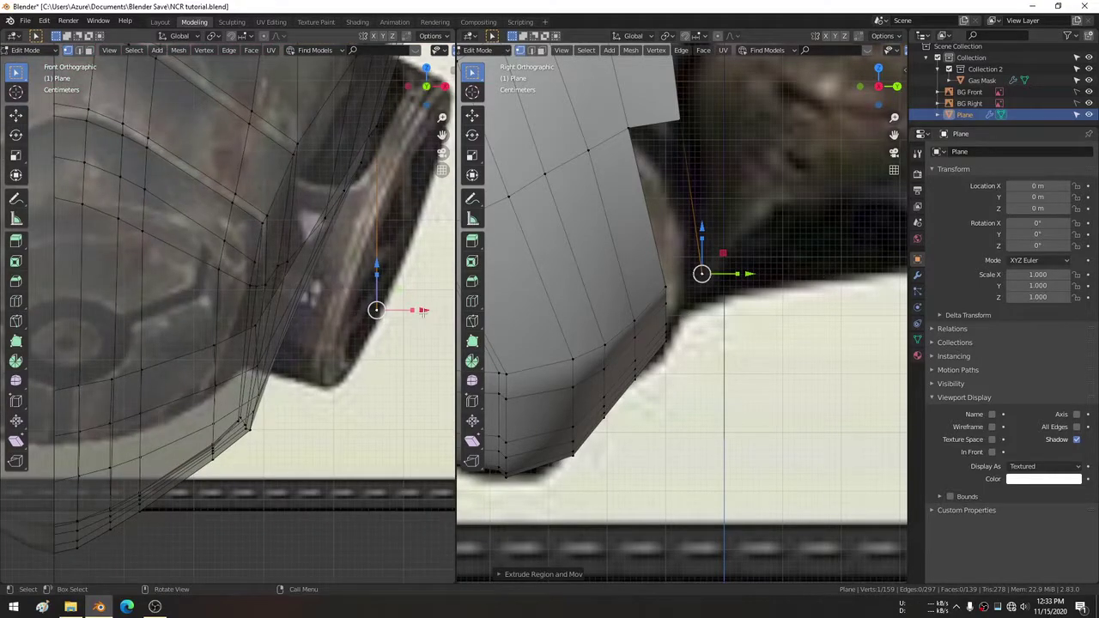
{"action": "mouse_move", "coordinate": [423, 311]}
{"action": "left_mouse_down"}
{"action": "mouse_move", "coordinate": [305, 304]}
{"action": "mouse_move", "coordinate": [310, 314]}
{"action": "left_mouse_up"}
Select the strap and mask-side edge chains and move them along X in front view.
{"action": "mouse_move", "coordinate": [310, 314]}
{"action": "middle_mouse_down"}
{"action": "mouse_move", "coordinate": [334, 259]}
{"action": "mouse_move", "coordinate": [299, 314]}
{"action": "mouse_move", "coordinate": [318, 360]}
{"action": "middle_mouse_up"}
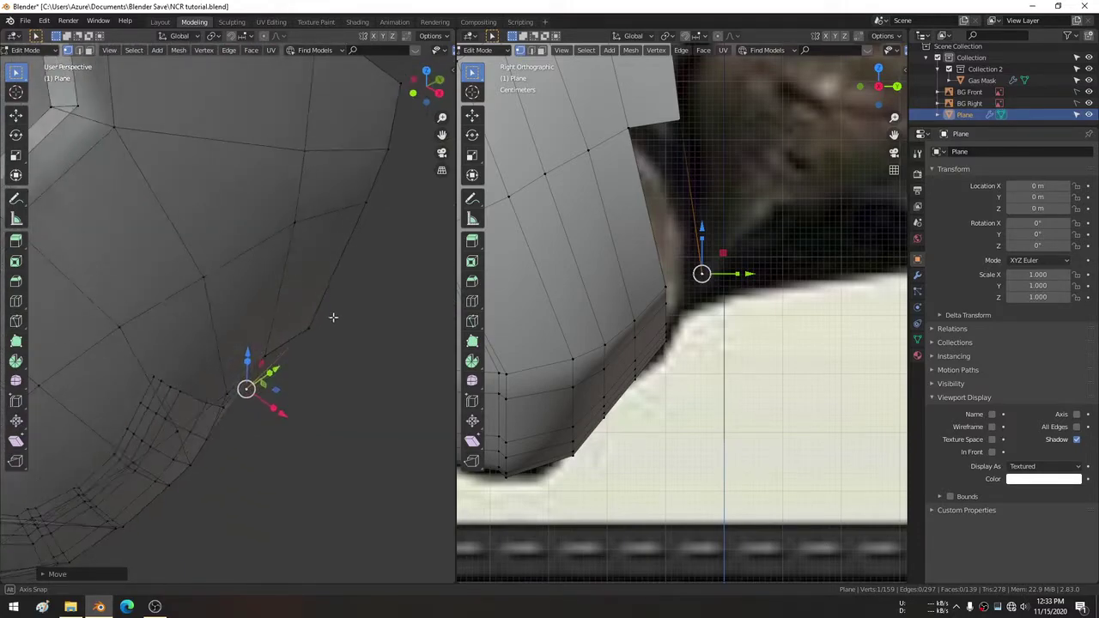
{"action": "key", "text": "alt+a"}
{"action": "left_click", "coordinate": [343, 266]}
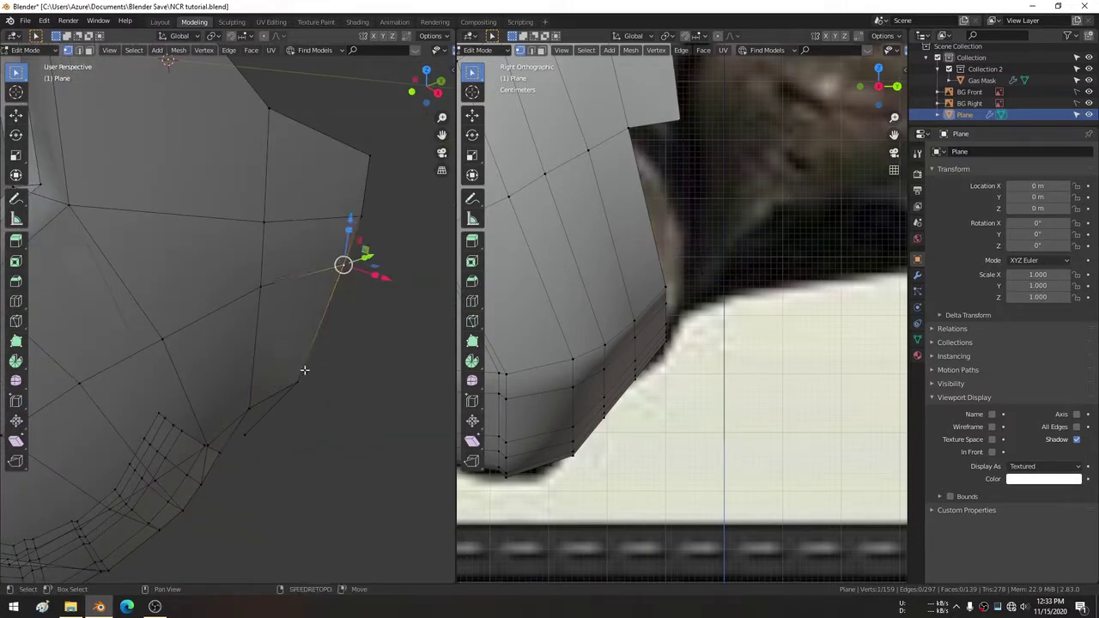
{"action": "left_click", "coordinate": [298, 382], "text": "ctrl"}
{"action": "left_click", "coordinate": [369, 155], "text": "ctrl"}
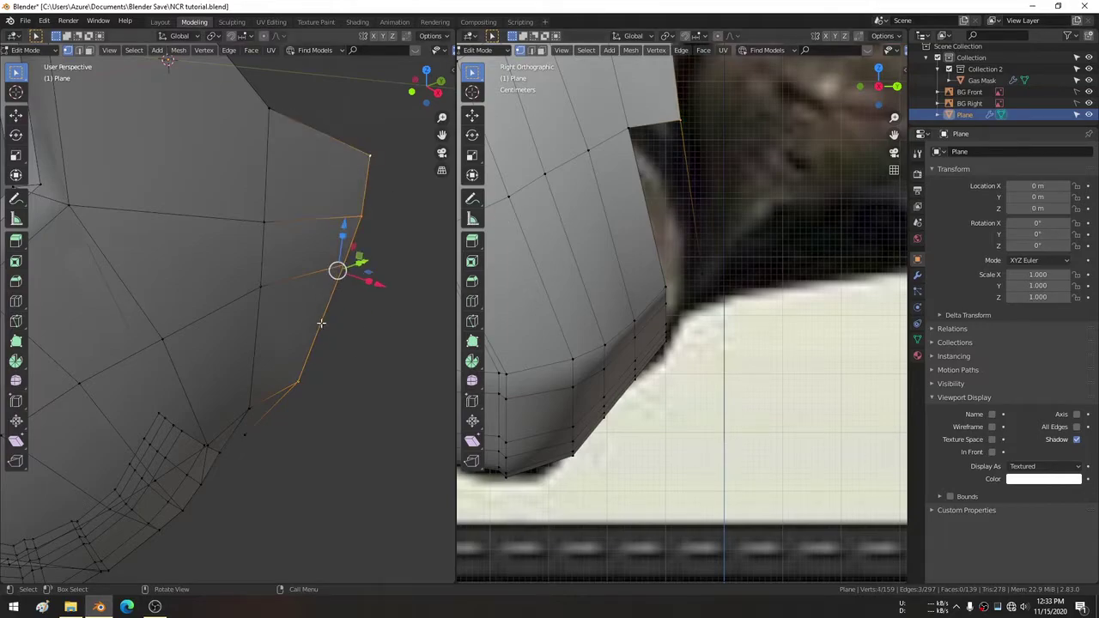
{"action": "key", "text": "KP_1"}
{"action": "scroll", "coordinate": [376, 285], "scroll_direction": "up", "scroll_amount": 2}
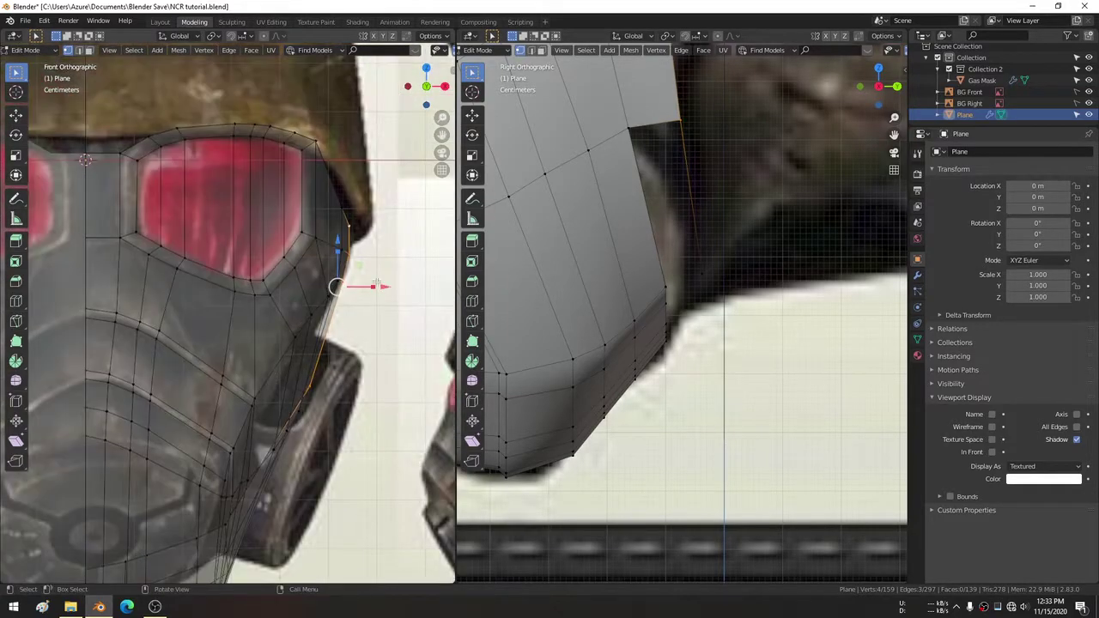
{"action": "key", "text": "g"}
{"action": "key", "text": "x"}
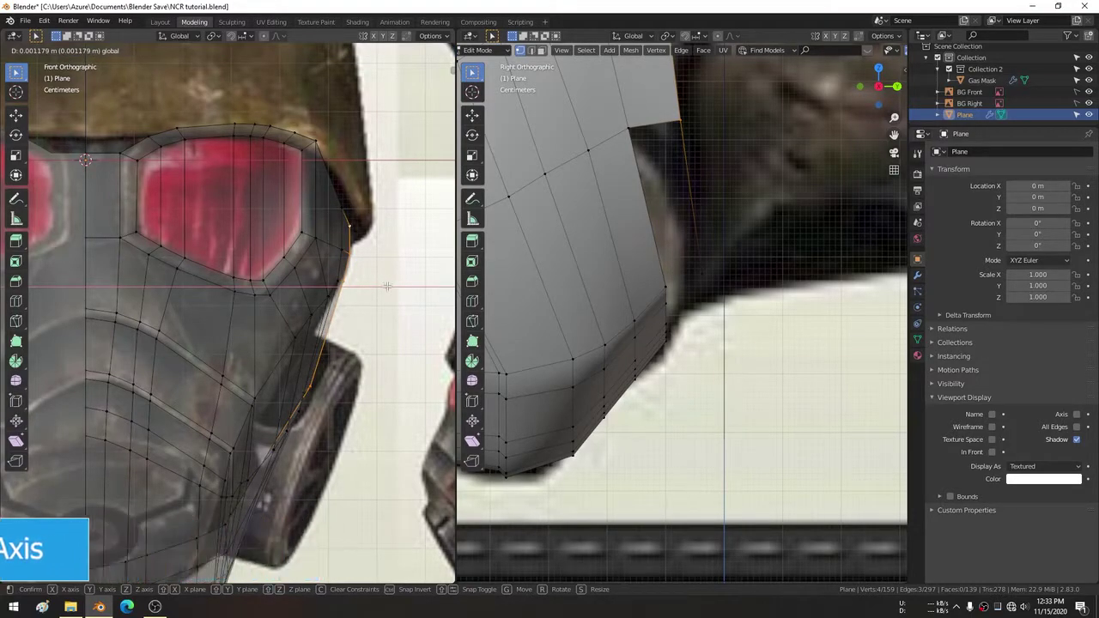
{"action": "left_click", "coordinate": [389, 284]}
Nudge individual side vertices toward the filter outline in the front and side views.
{"action": "scroll", "coordinate": [369, 284], "scroll_direction": "up", "scroll_amount": 1}
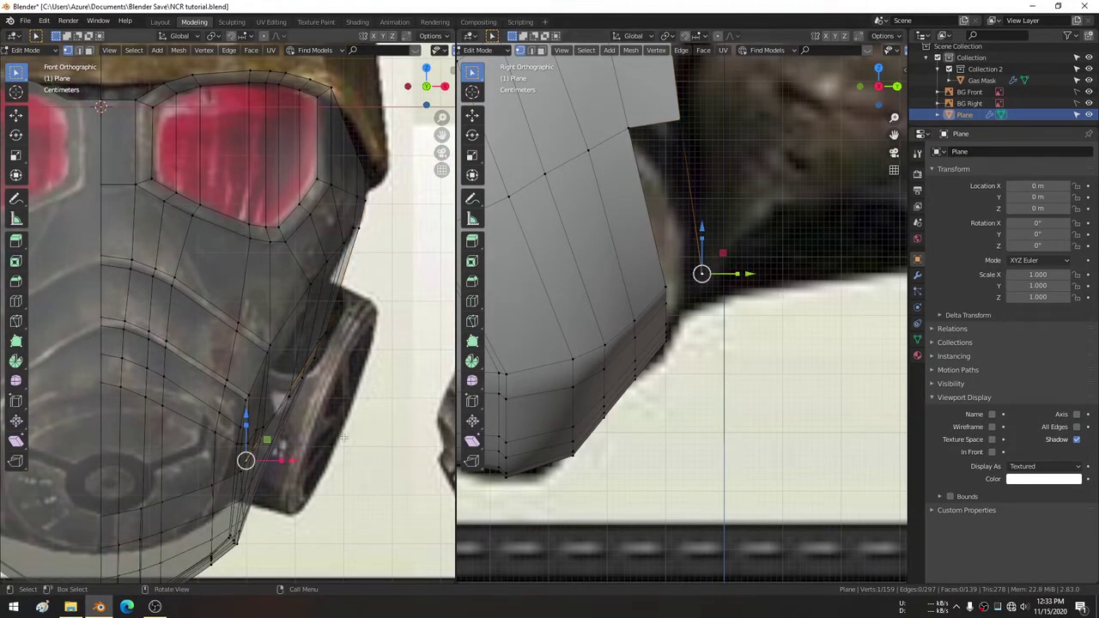
{"action": "left_click_drag", "start_coordinate": [295, 461], "coordinate": [304, 460]}
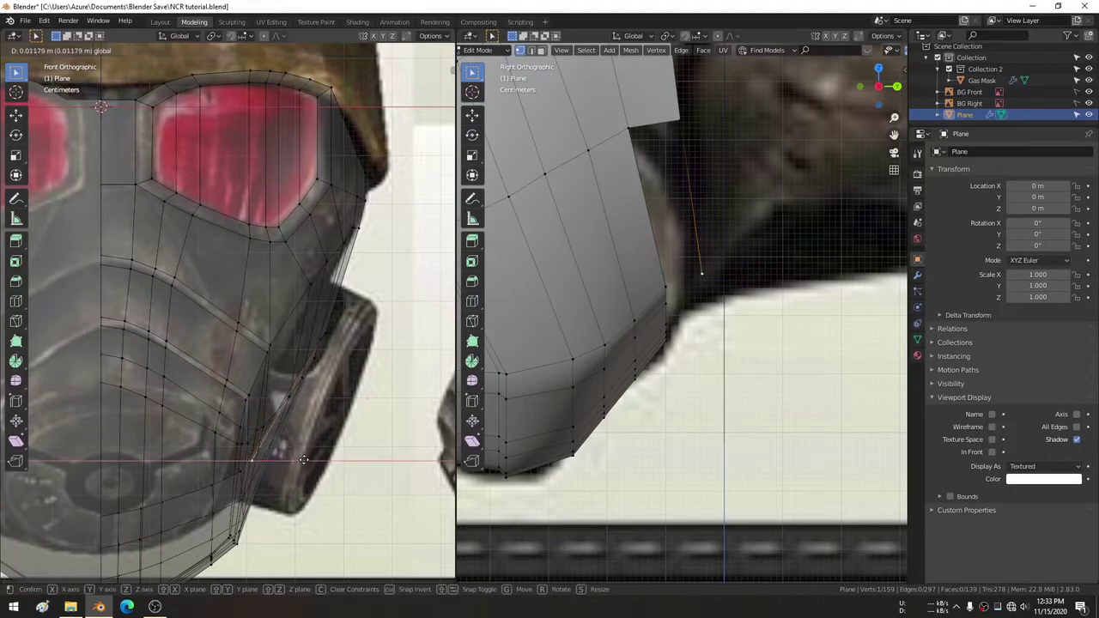
{"action": "left_click", "coordinate": [327, 332]}
{"action": "middle_click_drag", "start_coordinate": [725, 122], "coordinate": [735, 189], "text": "shift"}
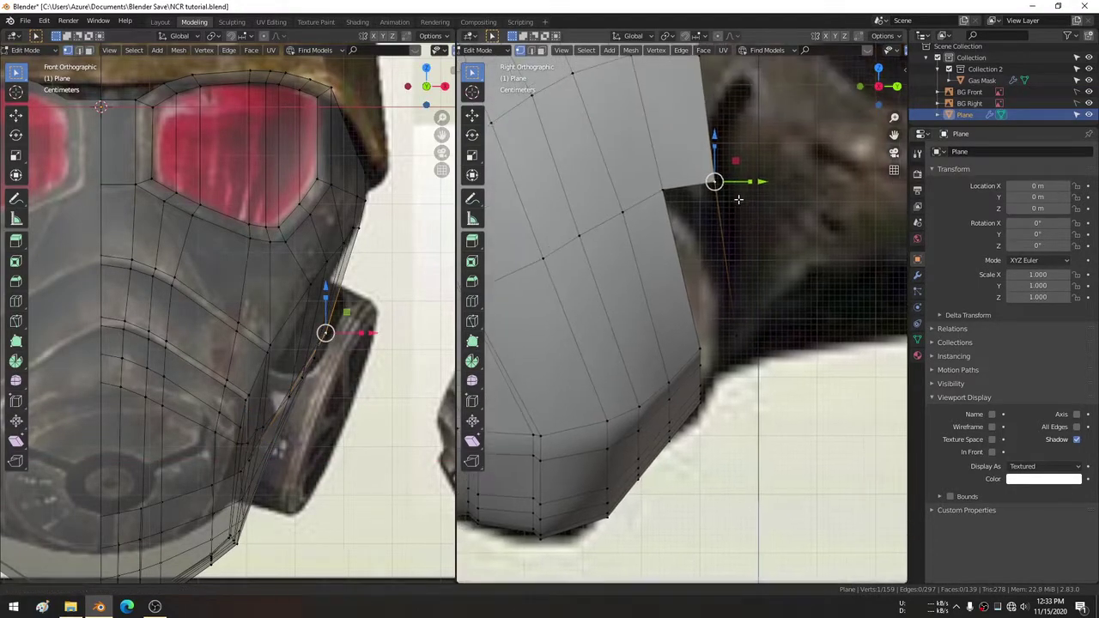
{"action": "key", "text": "g"}
{"action": "left_click", "coordinate": [732, 180]}
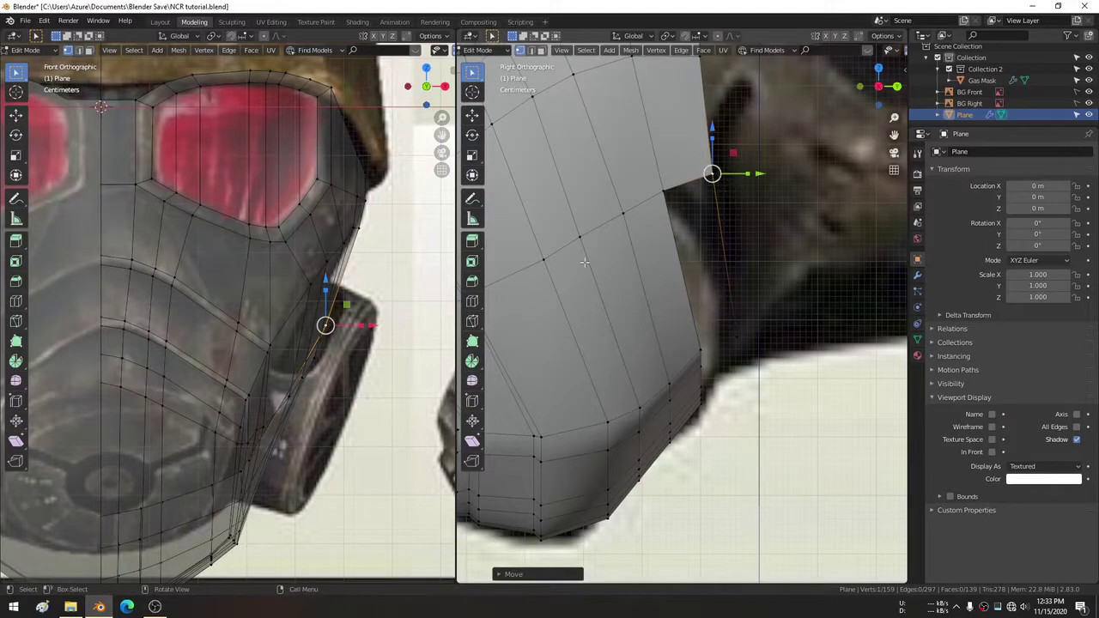
{"action": "scroll", "coordinate": [258, 300], "scroll_direction": "up", "scroll_amount": 3}
{"action": "mouse_move", "coordinate": [653, 326]}
{"action": "middle_mouse_down"}
{"action": "mouse_move", "coordinate": [700, 399]}
{"action": "mouse_move", "coordinate": [679, 257]}
{"action": "middle_mouse_up"}
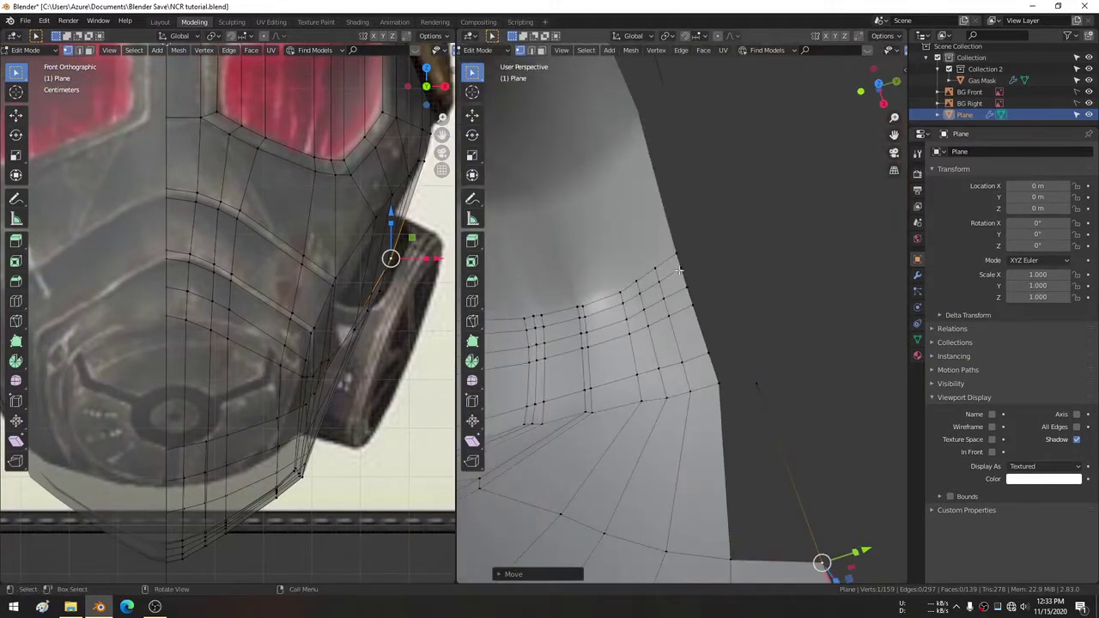
{"action": "left_click", "coordinate": [677, 250]}
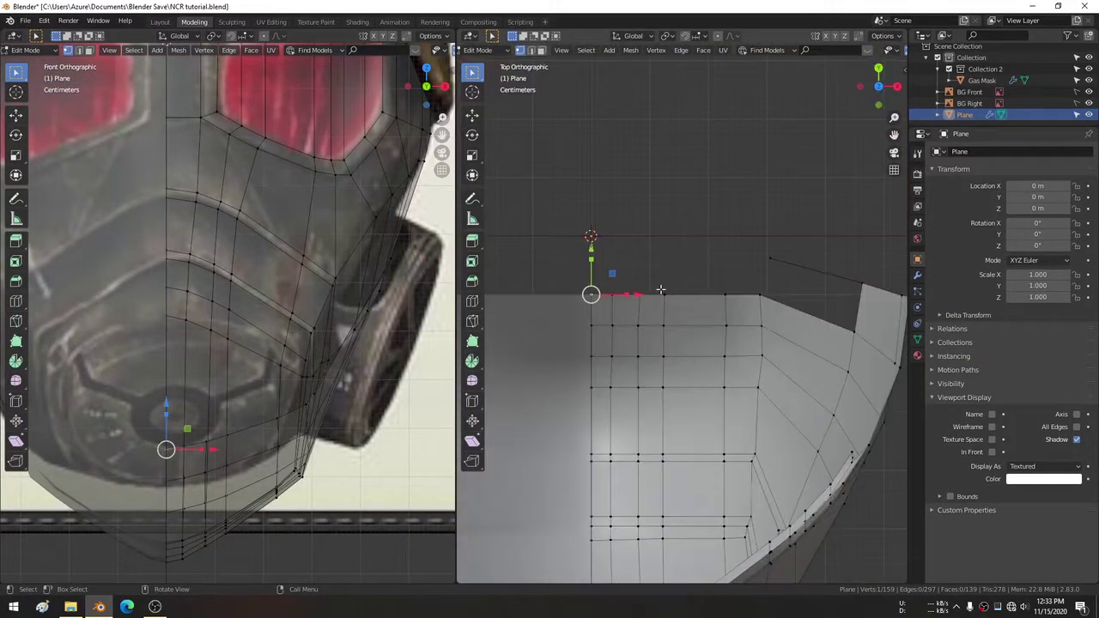
Extrude a vertex along Y from the mask's upper edge in top view.
{"action": "middle_click_drag", "start_coordinate": [660, 290], "coordinate": [666, 334], "text": "shift"}
{"action": "key", "text": "e"}
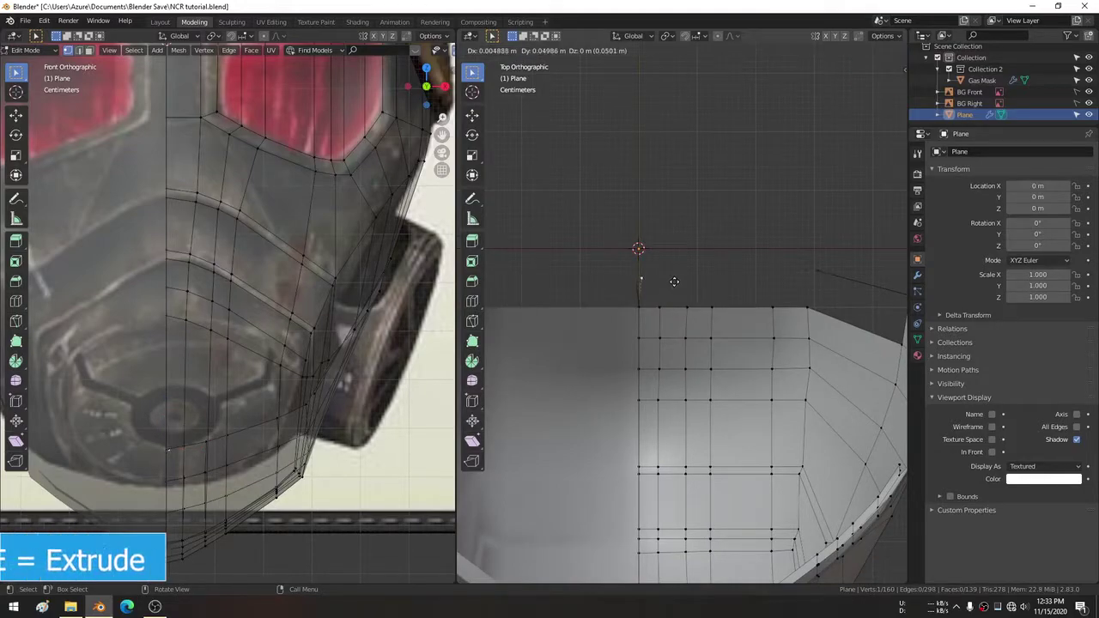
{"action": "key", "text": "y"}
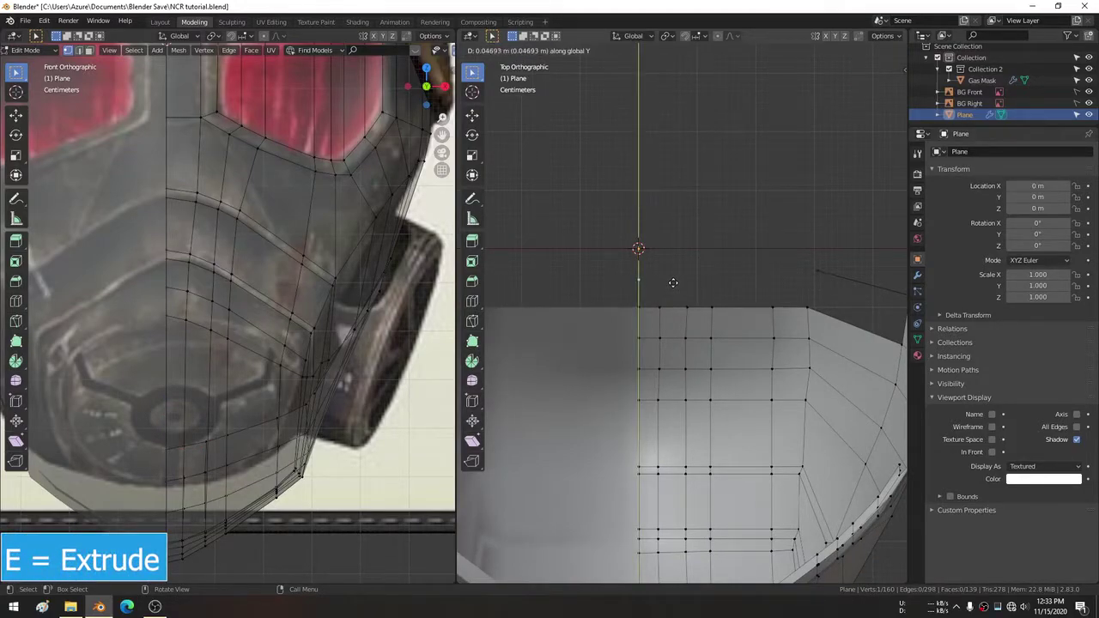
{"action": "left_click", "coordinate": [673, 283]}
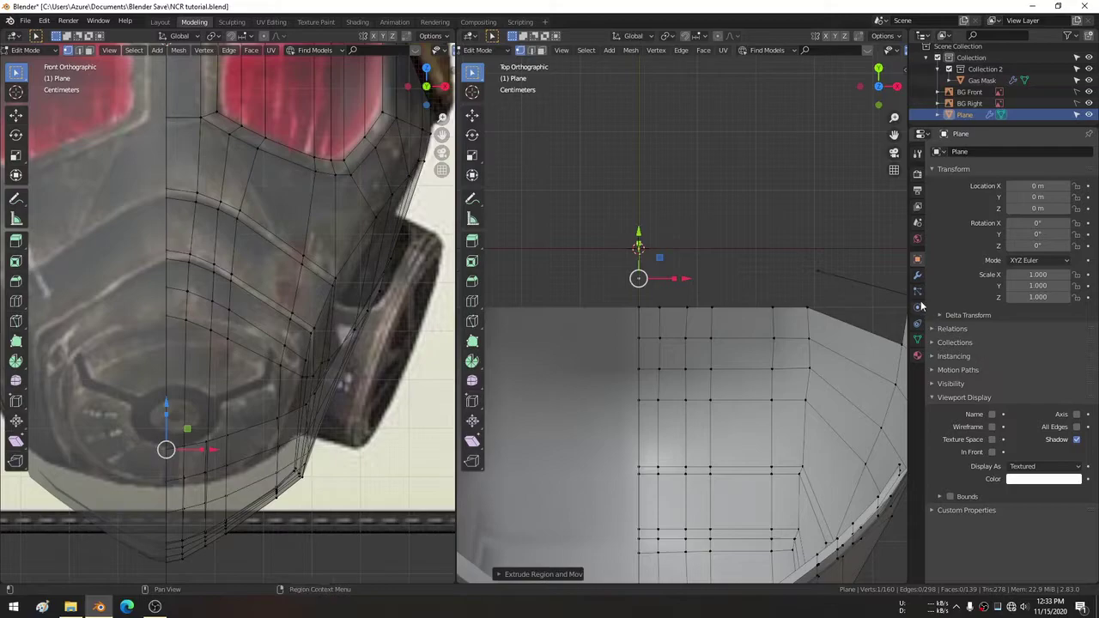
{"action": "left_click", "coordinate": [917, 275]}
Try another extrusion in top view, then undo it.
{"action": "middle_click_drag", "start_coordinate": [764, 292], "coordinate": [671, 270], "text": "shift"}
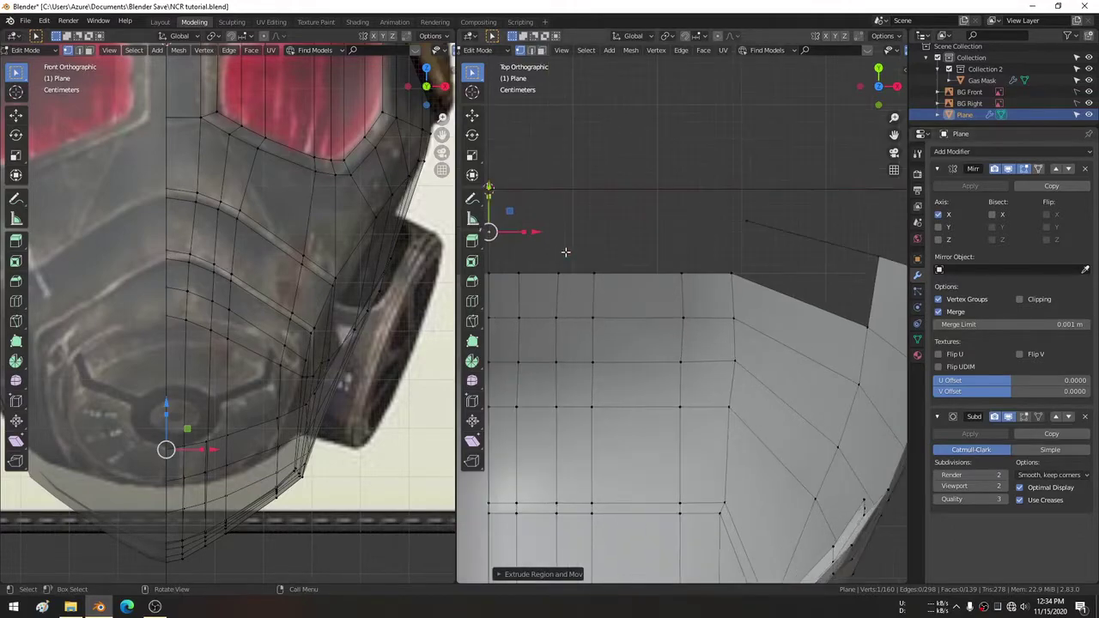
{"action": "scroll", "coordinate": [564, 250], "scroll_direction": "up", "scroll_amount": 2}
{"action": "middle_click_drag", "start_coordinate": [565, 250], "coordinate": [670, 248], "text": "shift"}
{"action": "key", "text": "e"}
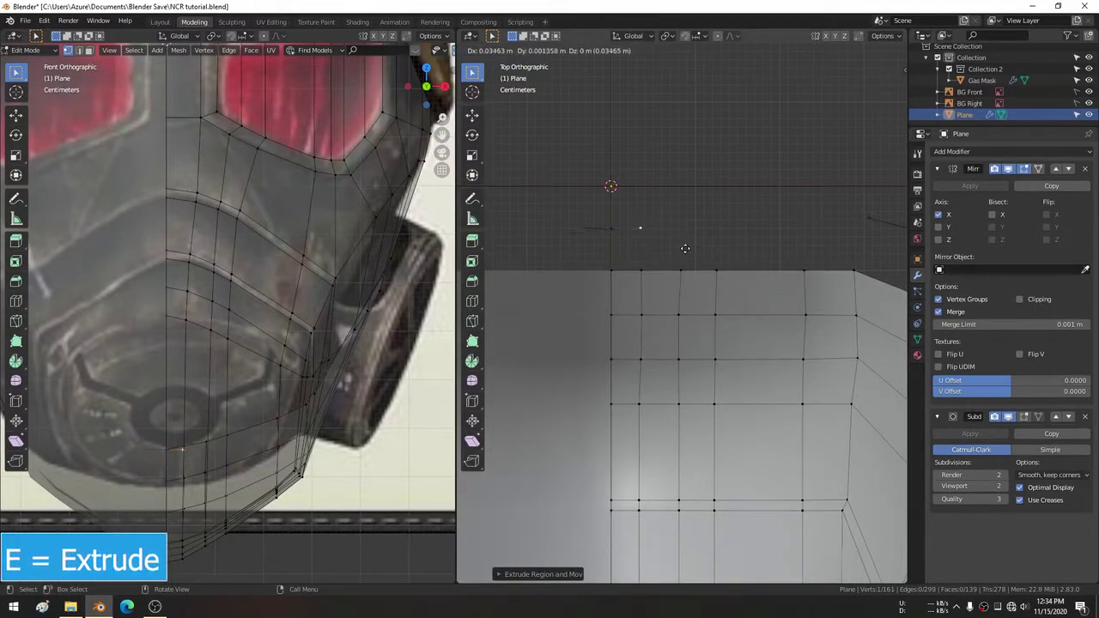
{"action": "left_click", "coordinate": [685, 248]}
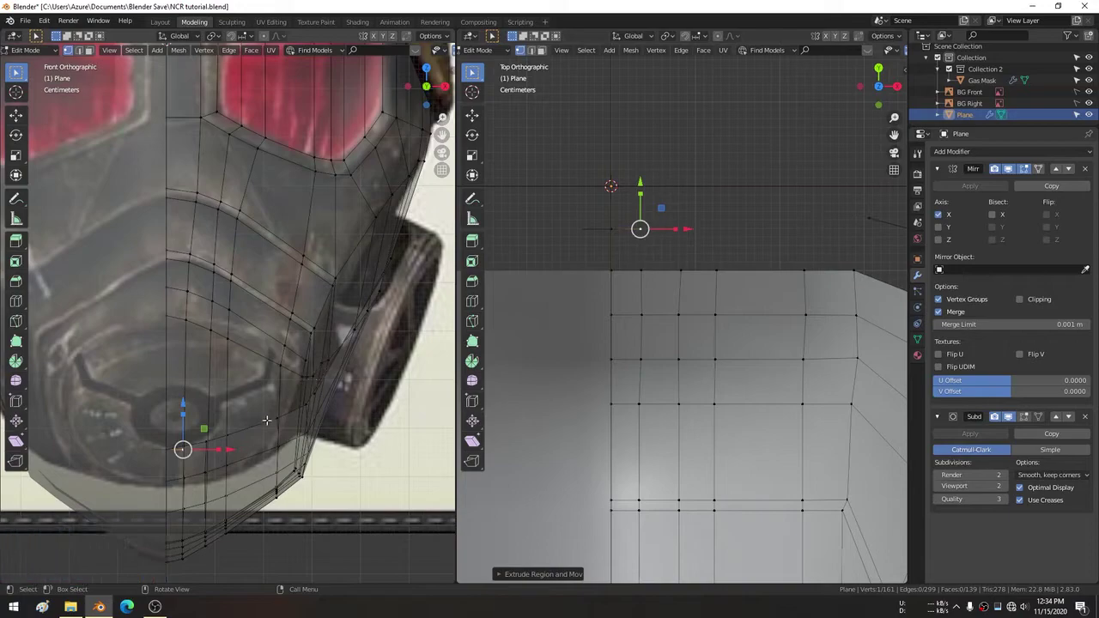
{"action": "scroll", "coordinate": [226, 469], "scroll_direction": "up", "scroll_amount": 2}
{"action": "key", "text": "ctrl+z"}
{"action": "scroll", "coordinate": [292, 343], "scroll_direction": "up", "scroll_amount": 1}
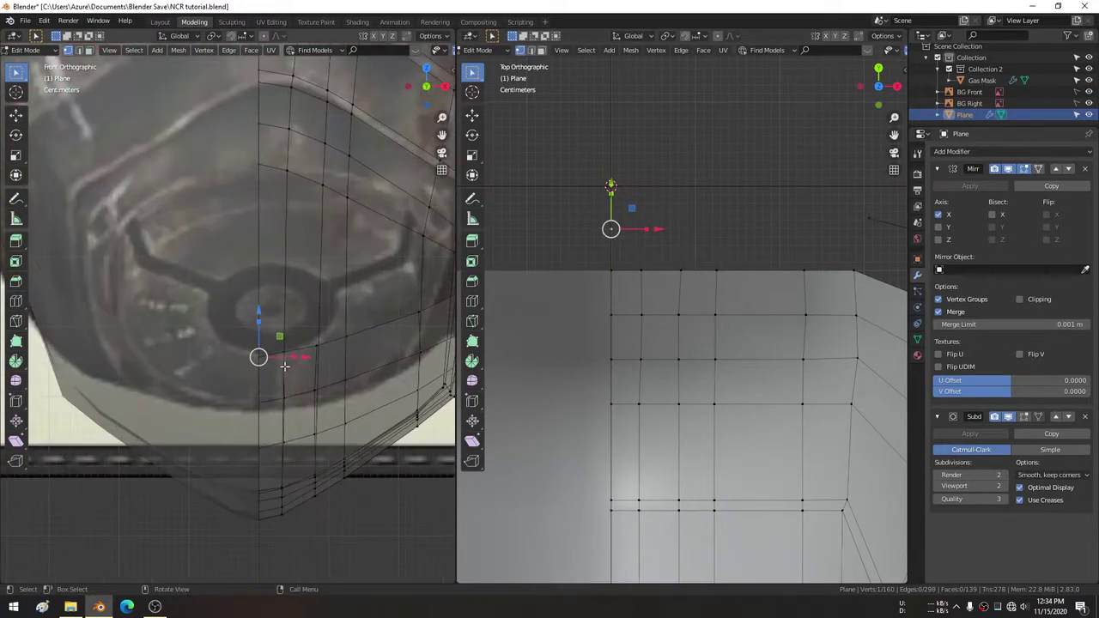
{"action": "scroll", "coordinate": [296, 345], "scroll_direction": "up", "scroll_amount": 1}
{"action": "middle_click_drag", "start_coordinate": [296, 345], "coordinate": [304, 326], "text": "shift"}
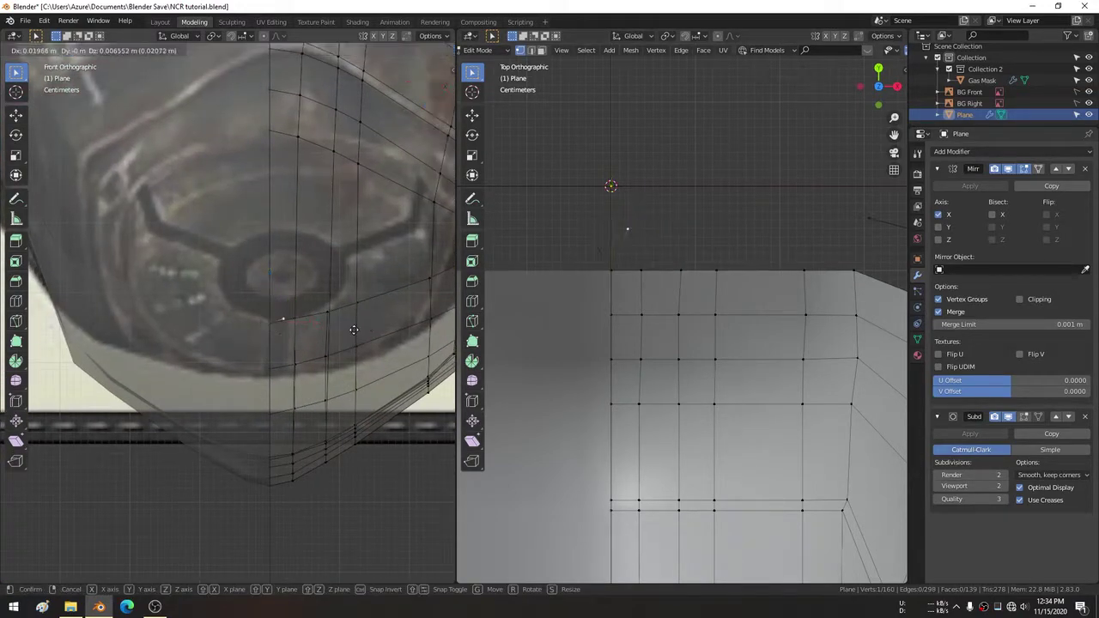
Extrude three vertices in a chain along the mask in front view.
{"action": "key", "text": "e"}
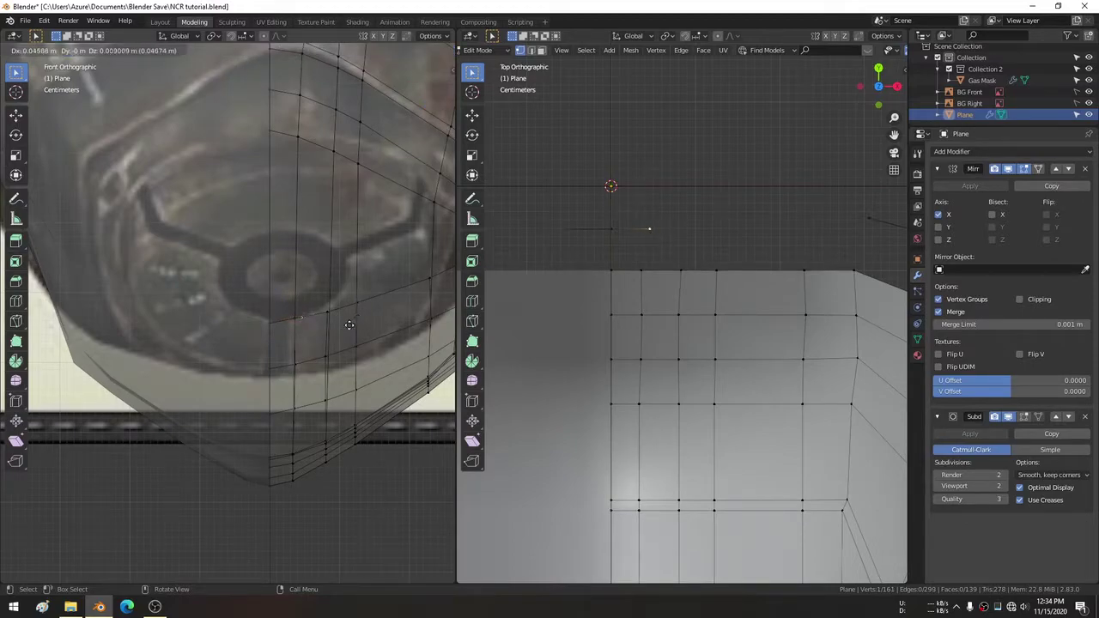
{"action": "left_click", "coordinate": [346, 324]}
{"action": "key", "text": "e"}
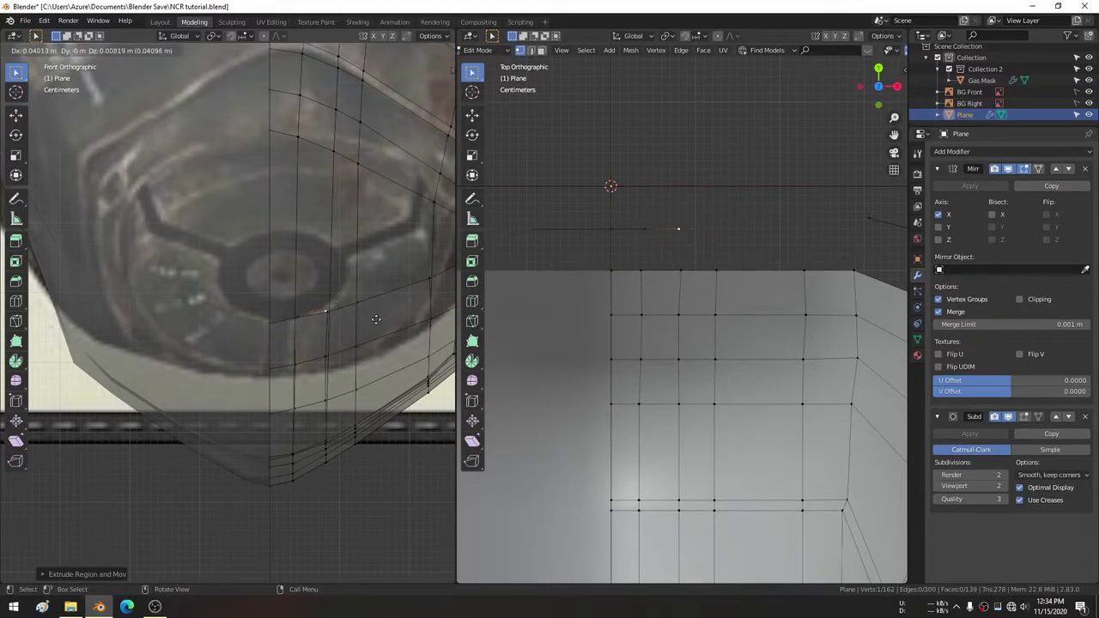
{"action": "left_click", "coordinate": [376, 318]}
{"action": "key", "text": "e"}
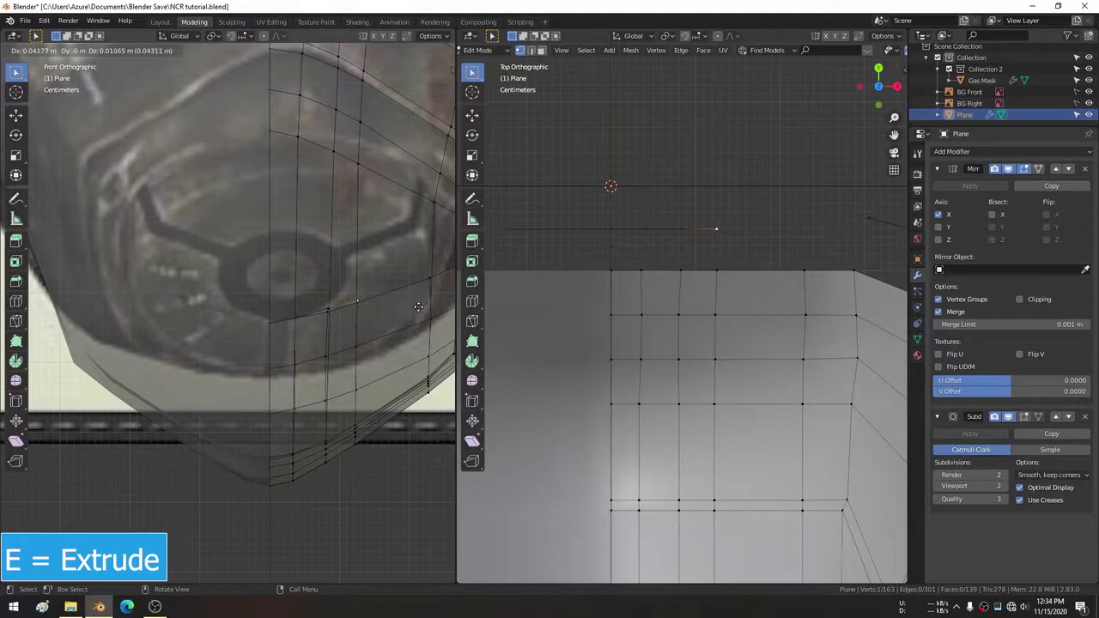
{"action": "left_click", "coordinate": [355, 299]}
Extend the chain with two more vertices toward the filter and select the two overlapping vertices.
{"action": "middle_click_drag", "start_coordinate": [355, 299], "coordinate": [240, 344], "text": "shift"}
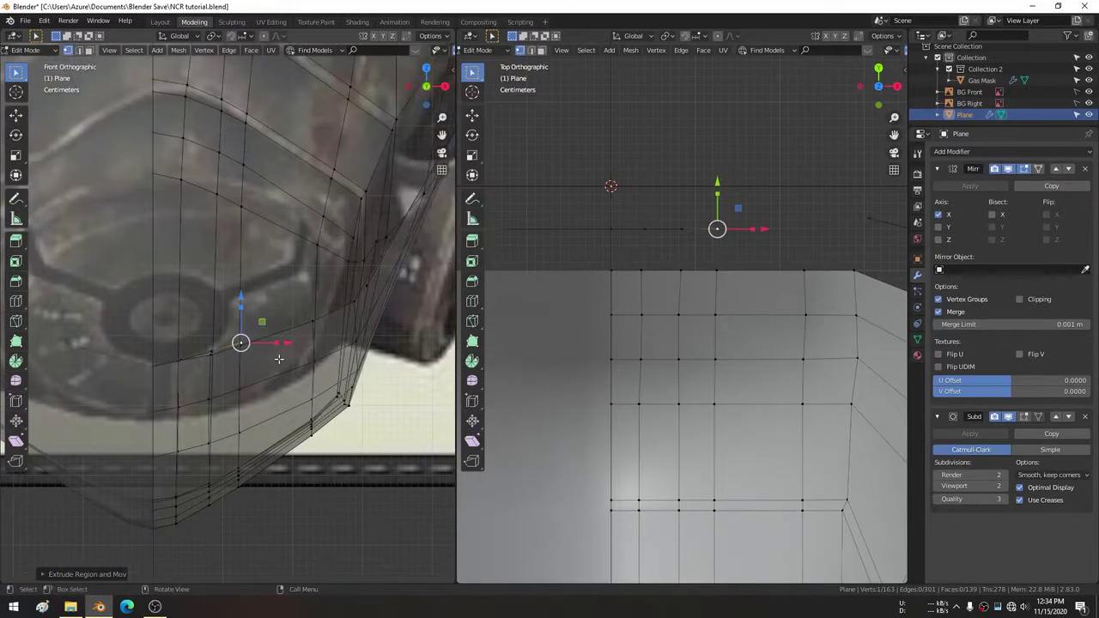
{"action": "key", "text": "e"}
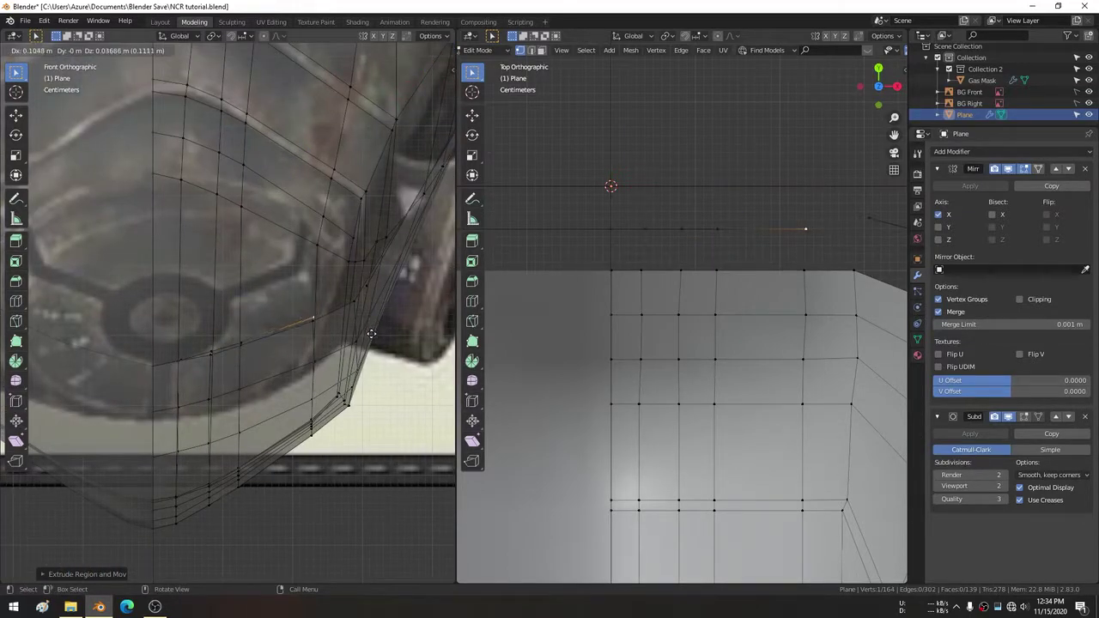
{"action": "left_click", "coordinate": [371, 334]}
{"action": "middle_click_drag", "start_coordinate": [371, 301], "coordinate": [298, 363], "text": "shift"}
{"action": "key", "text": "e"}
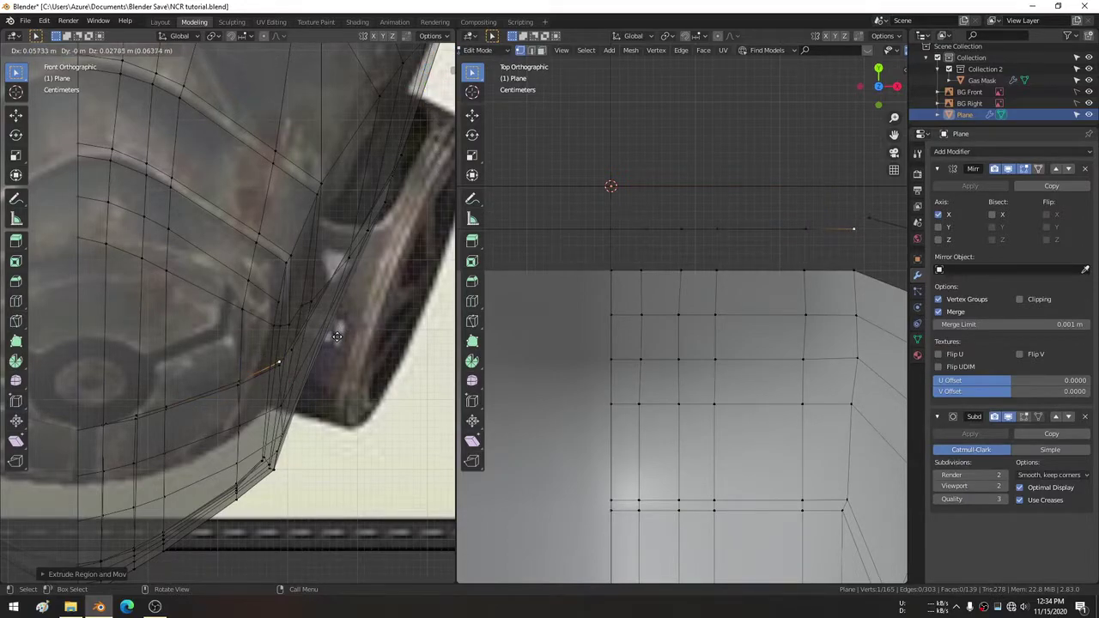
{"action": "left_click", "coordinate": [336, 337]}
{"action": "middle_click_drag", "start_coordinate": [716, 229], "coordinate": [696, 275], "text": "shift"}
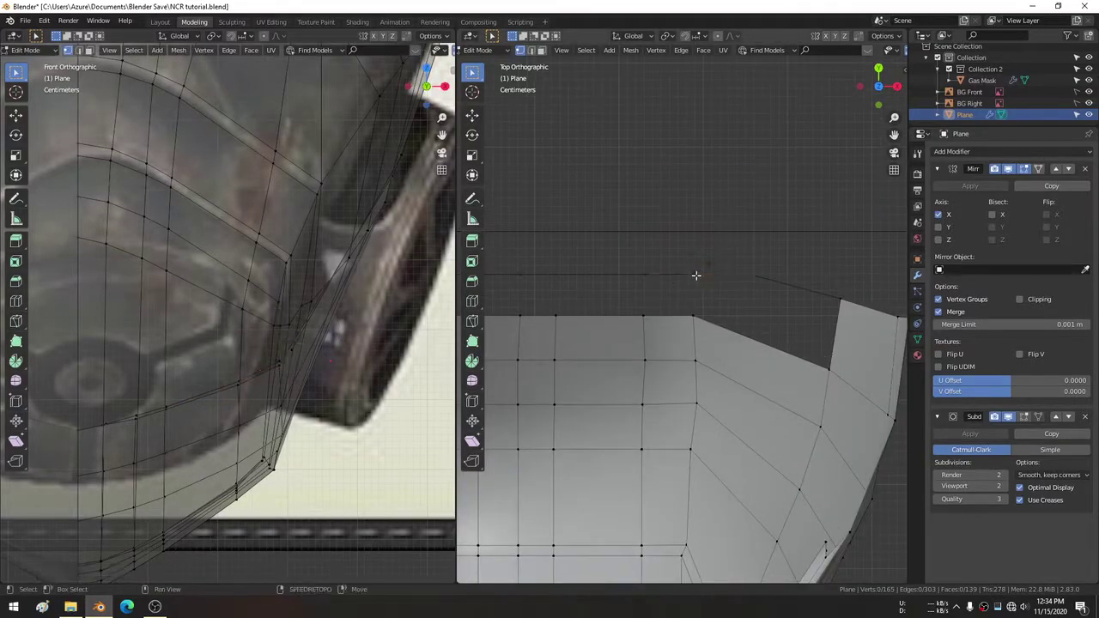
{"action": "left_click_drag", "start_coordinate": [669, 240], "coordinate": [709, 283]}
Merge the overlapping vertices and bridge the two top-edge vertex rows with faces.
{"action": "key", "text": "m"}
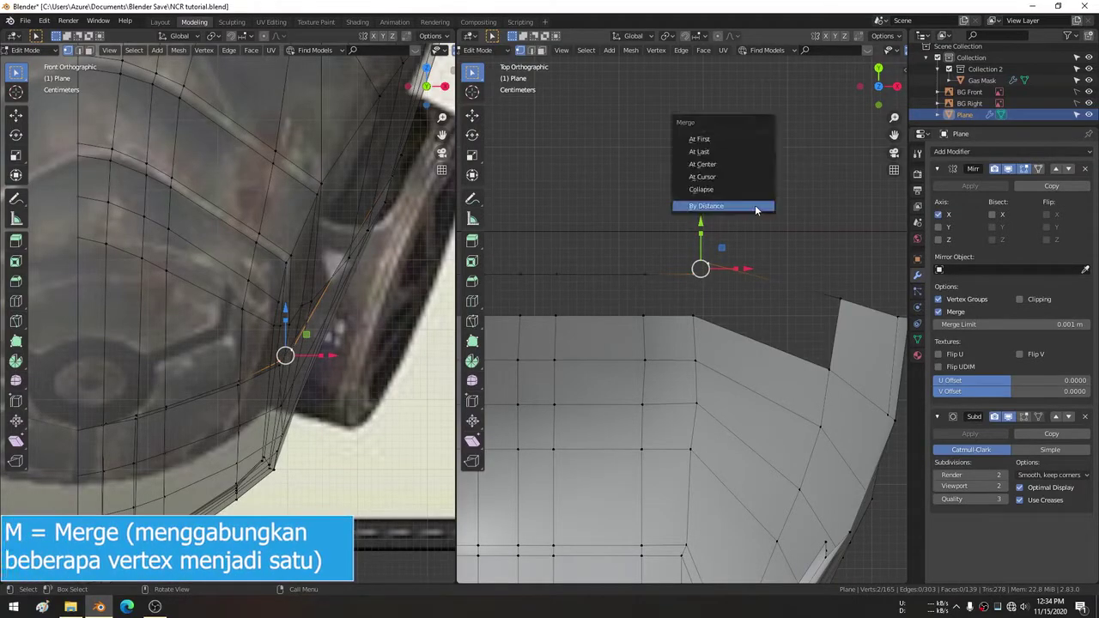
{"action": "left_click", "coordinate": [713, 152]}
{"action": "middle_click_drag", "start_coordinate": [561, 288], "coordinate": [609, 222], "text": "shift"}
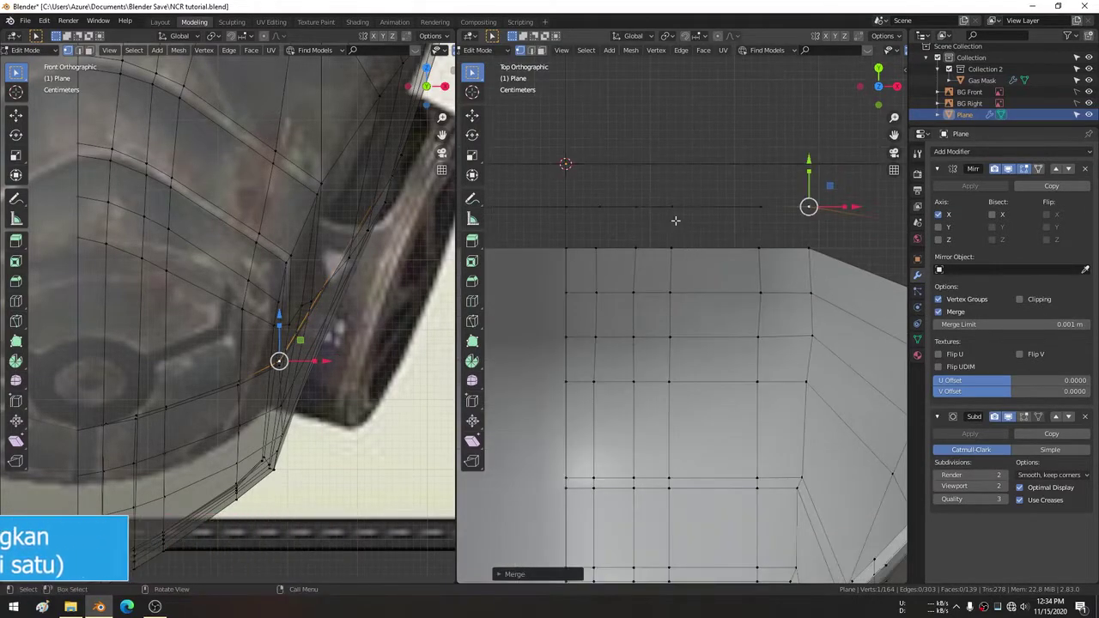
{"action": "key", "text": "c"}
{"action": "mouse_move", "coordinate": [594, 233]}
{"action": "left_mouse_down"}
{"action": "mouse_move", "coordinate": [764, 245]}
{"action": "mouse_move", "coordinate": [810, 229]}
{"action": "left_mouse_up"}
{"action": "key", "text": "Escape"}
{"action": "key", "text": "ctrl+e"}
{"action": "left_click", "coordinate": [626, 154]}
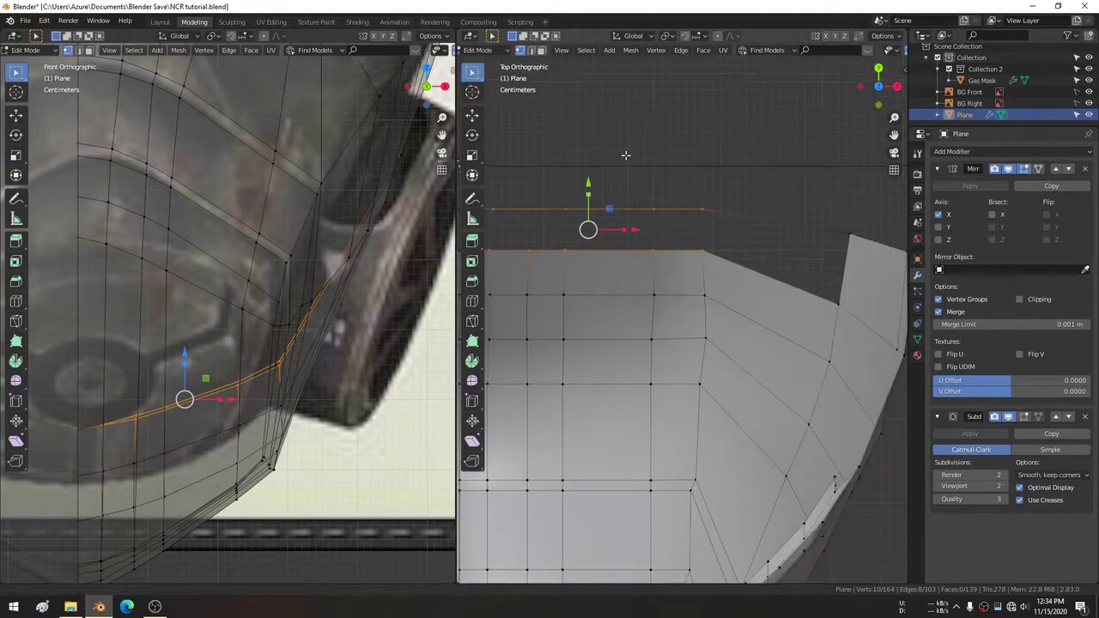
{"action": "right_click", "coordinate": [704, 146]}
{"action": "left_click", "coordinate": [755, 117]}
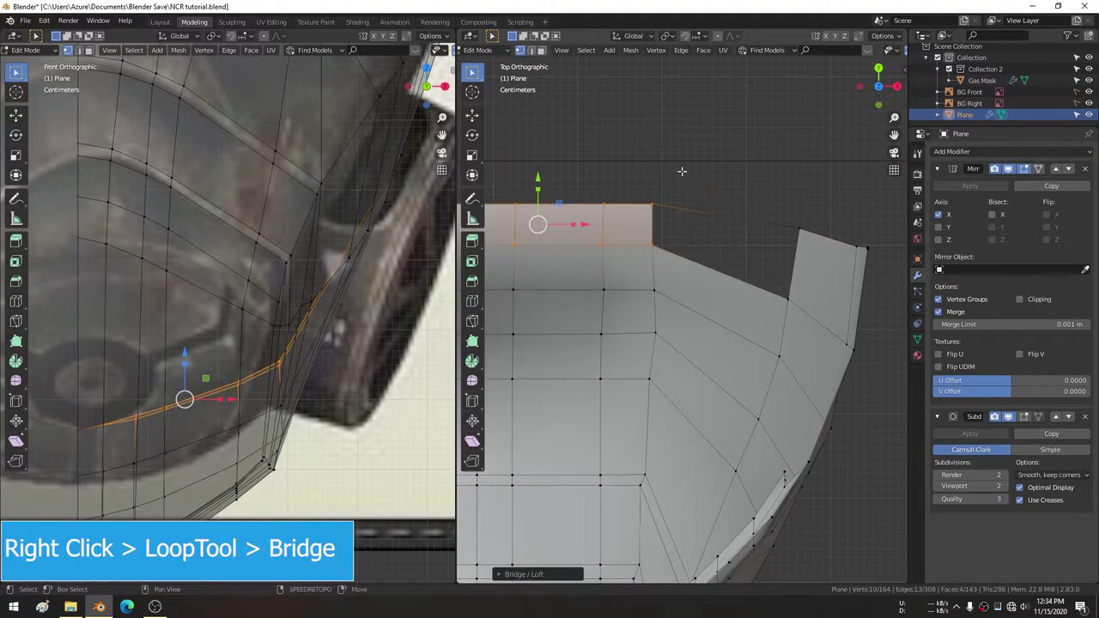
Fill the top-left corner gap with a face from its selected vertices.
{"action": "middle_click_drag", "start_coordinate": [511, 181], "coordinate": [654, 148], "text": "shift"}
{"action": "left_click", "coordinate": [554, 174]}
{"action": "left_click", "coordinate": [584, 176], "text": "shift"}
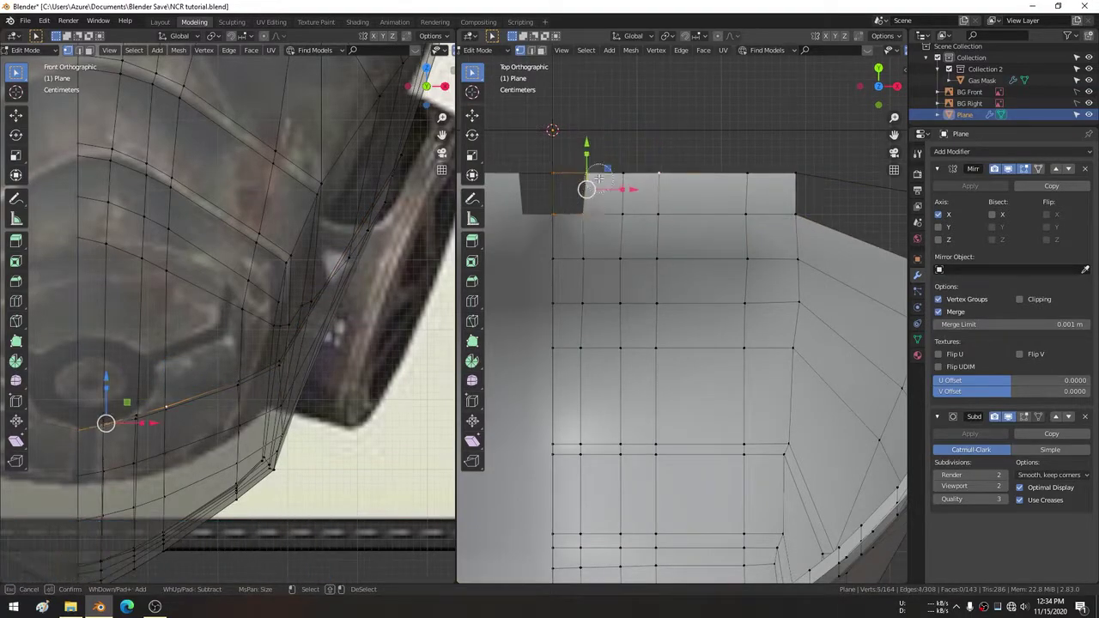
{"action": "key", "text": "c"}
{"action": "middle_click", "coordinate": [662, 170]}
{"action": "right_click", "coordinate": [662, 170]}
{"action": "right_click", "coordinate": [641, 103]}
{"action": "left_click", "coordinate": [713, 115]}
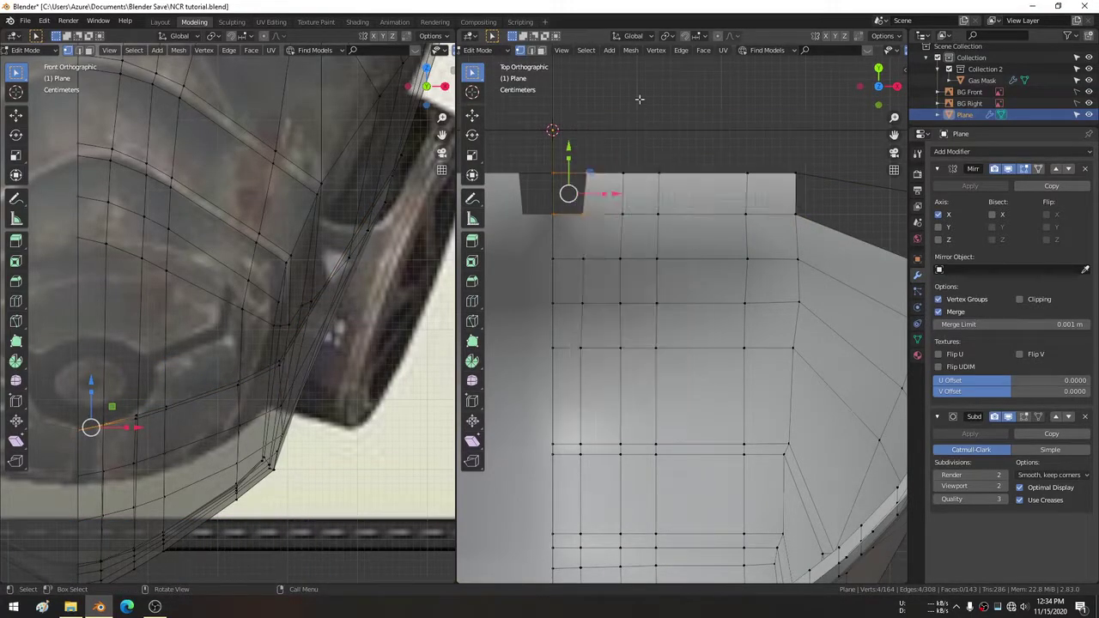
Fill the four corner vertices of the top-left notch with a face.
{"action": "middle_click_drag", "start_coordinate": [700, 137], "coordinate": [540, 139], "text": "shift"}
{"action": "left_click", "coordinate": [573, 168]}
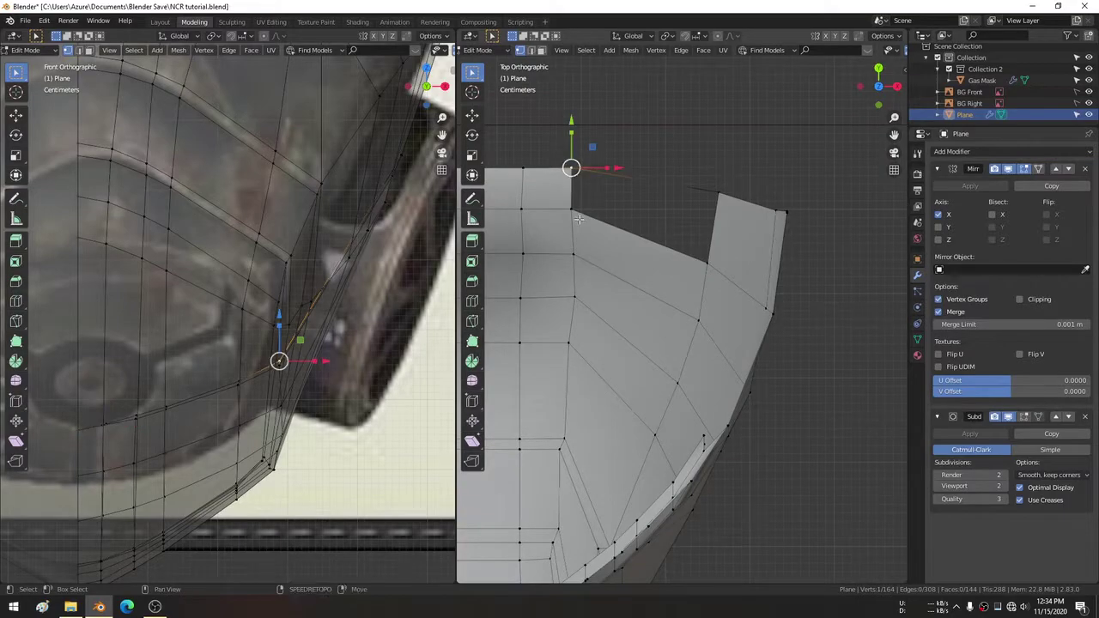
{"action": "left_click", "coordinate": [573, 208], "text": "shift"}
{"action": "left_click", "coordinate": [709, 260], "text": "shift"}
{"action": "left_click", "coordinate": [718, 192], "text": "shift"}
{"action": "key", "text": "f"}
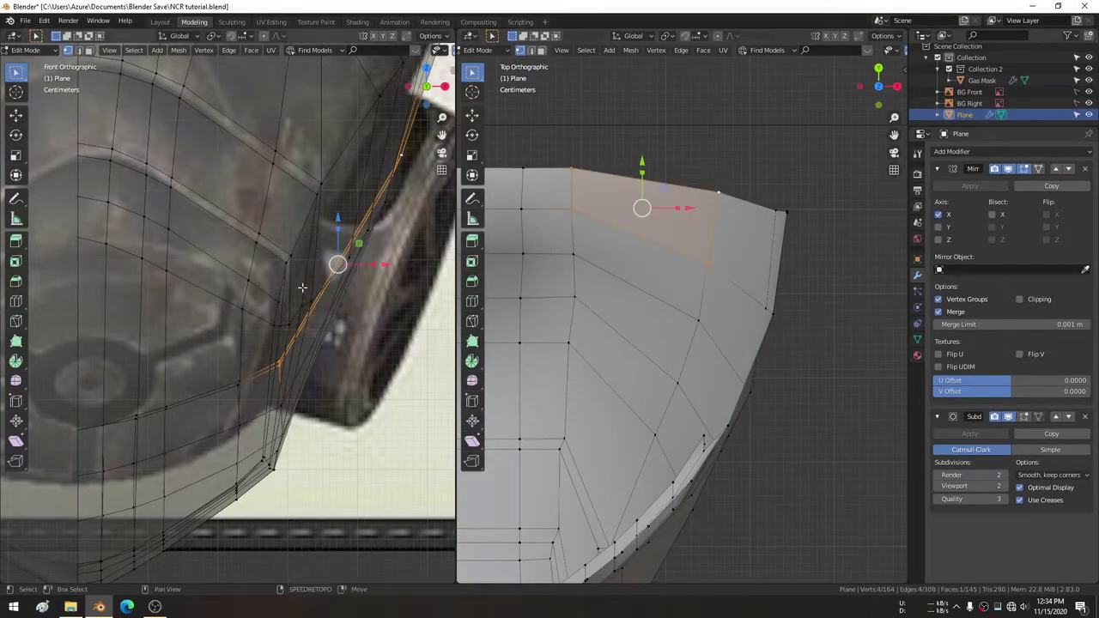
{"action": "middle_click_drag", "start_coordinate": [306, 286], "coordinate": [349, 326], "text": "shift"}
{"action": "key", "text": "KP_Decimal"}
{"action": "middle_click_drag", "start_coordinate": [266, 258], "coordinate": [252, 294]}
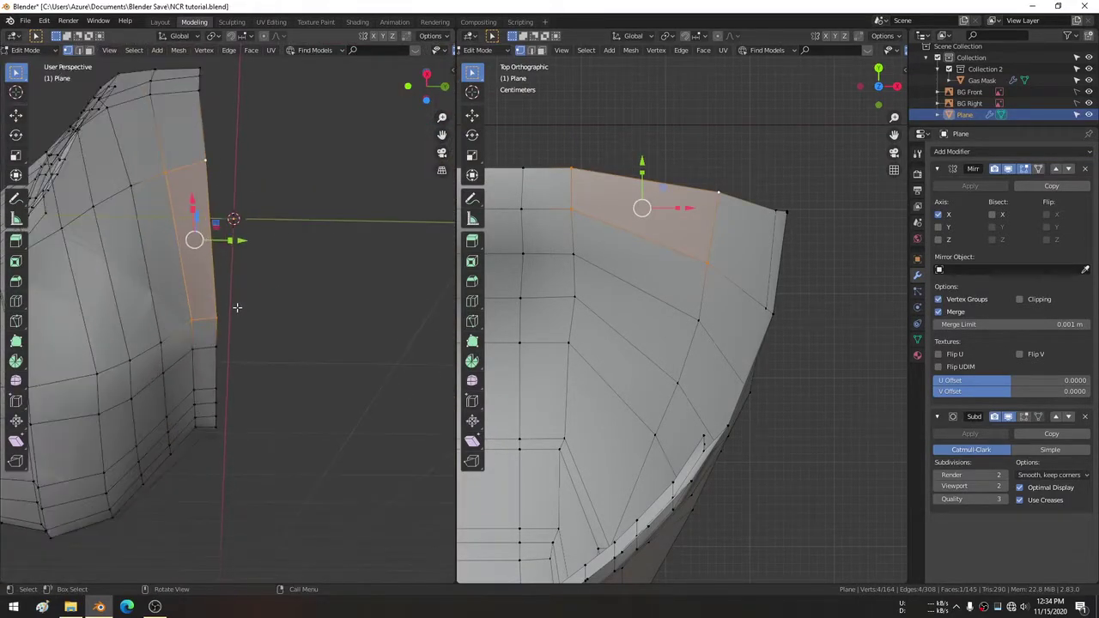
View the smoothed mask in Object Mode in the Layout workspace.
{"action": "key", "text": "Tab"}
{"action": "mouse_move", "coordinate": [244, 222]}
{"action": "middle_mouse_down"}
{"action": "mouse_move", "coordinate": [305, 244]}
{"action": "mouse_move", "coordinate": [285, 199]}
{"action": "mouse_move", "coordinate": [314, 211]}
{"action": "mouse_move", "coordinate": [314, 191]}
{"action": "middle_mouse_up"}
{"action": "left_click", "coordinate": [162, 22]}
Circle-select the mask's back-edge vertices in Edit Mode and move them along X.
{"action": "middle_click_drag", "start_coordinate": [221, 332], "coordinate": [303, 225]}
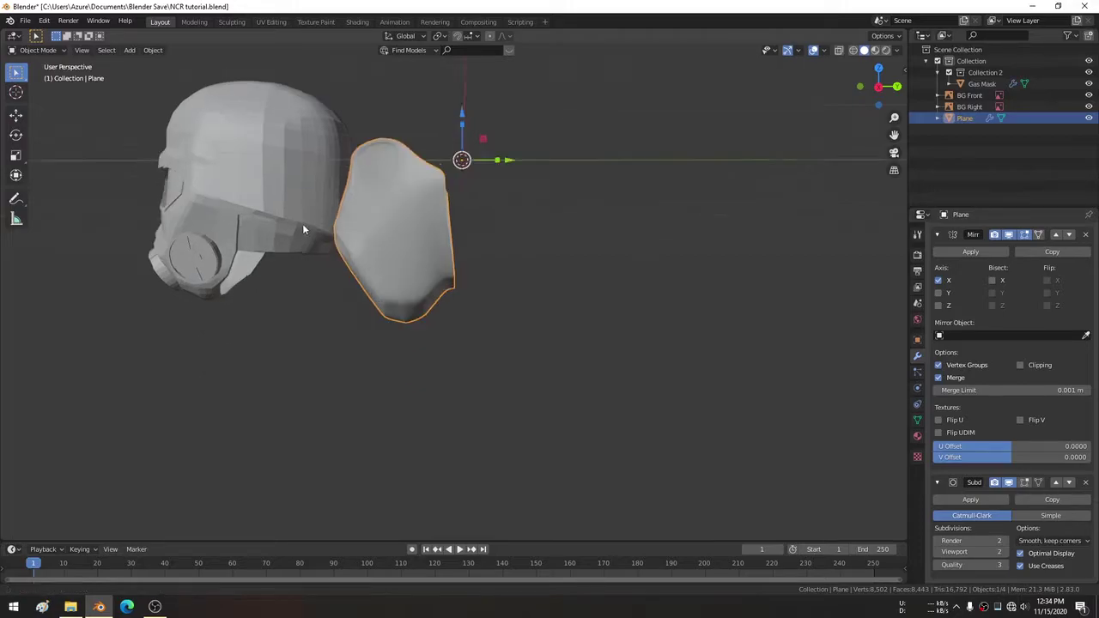
{"action": "scroll", "coordinate": [468, 225], "scroll_direction": "up", "scroll_amount": 5}
{"action": "key", "text": "Tab"}
{"action": "mouse_move", "coordinate": [464, 185]}
{"action": "middle_mouse_down"}
{"action": "mouse_move", "coordinate": [503, 189]}
{"action": "mouse_move", "coordinate": [491, 232]}
{"action": "middle_mouse_up"}
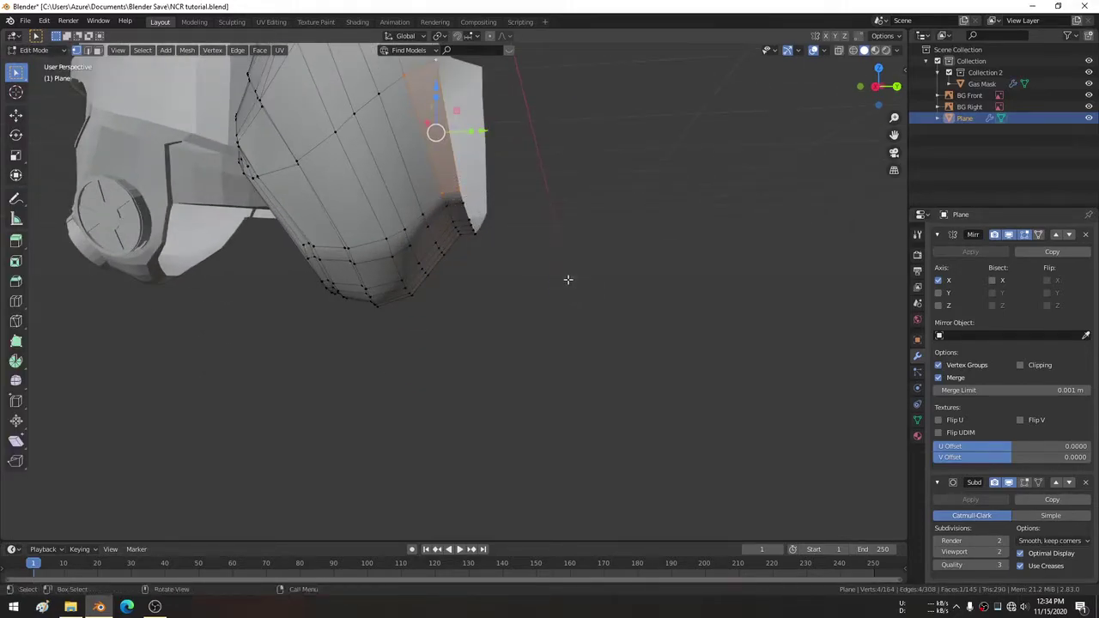
{"action": "key", "text": "c"}
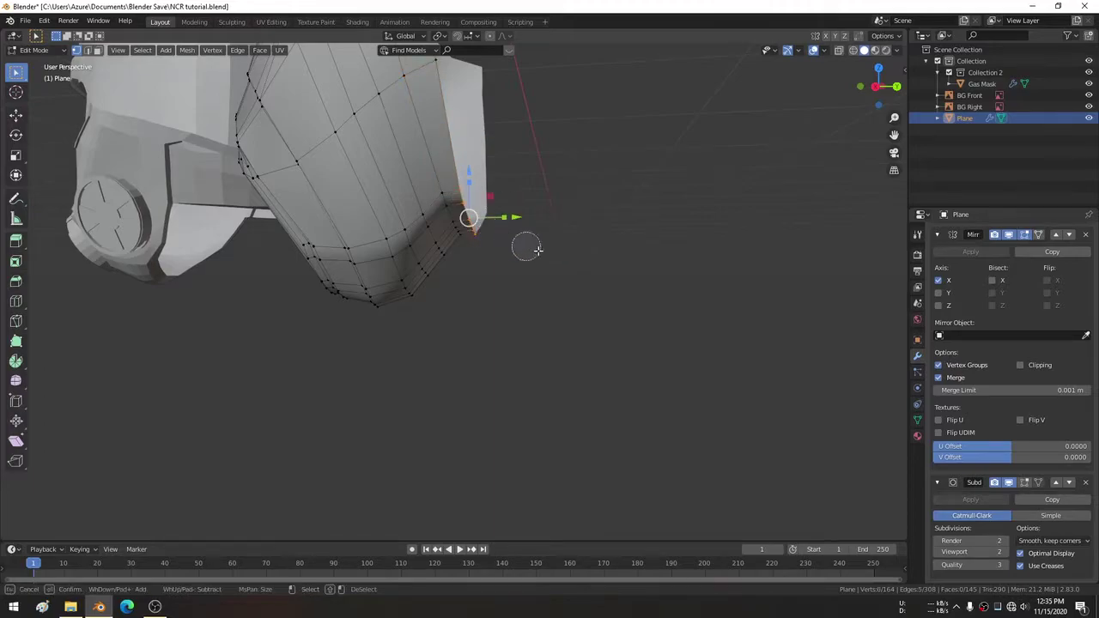
{"action": "key", "text": "Escape"}
{"action": "key", "text": "g"}
{"action": "key", "text": "x"}
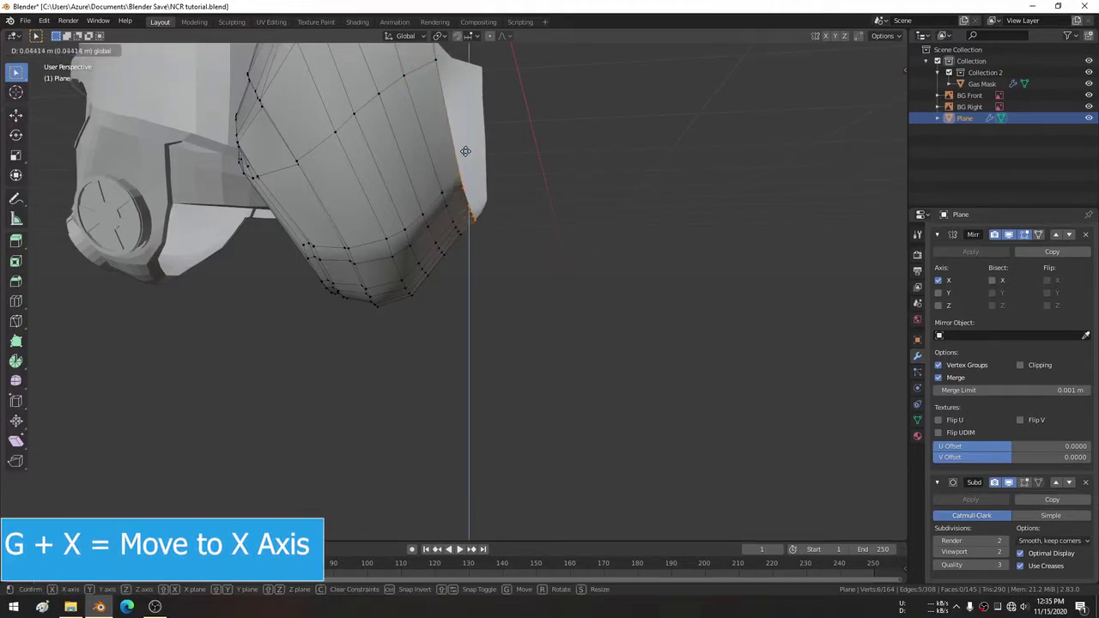
{"action": "left_click", "coordinate": [467, 158]}
{"action": "mouse_move", "coordinate": [467, 164]}
{"action": "middle_mouse_down"}
{"action": "mouse_move", "coordinate": [471, 313]}
{"action": "mouse_move", "coordinate": [490, 314]}
{"action": "middle_mouse_up"}
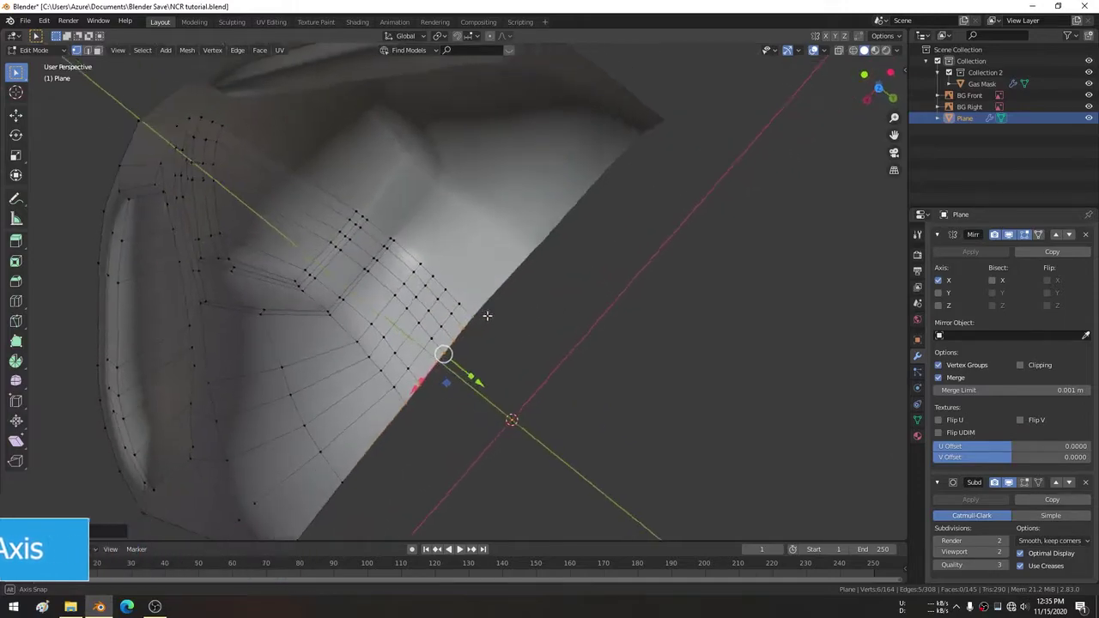
{"action": "scroll", "coordinate": [544, 209], "scroll_direction": "down", "scroll_amount": 5}
{"action": "middle_click_drag", "start_coordinate": [544, 208], "coordinate": [587, 229]}
{"action": "scroll", "coordinate": [578, 211], "scroll_direction": "down", "scroll_amount": 2}
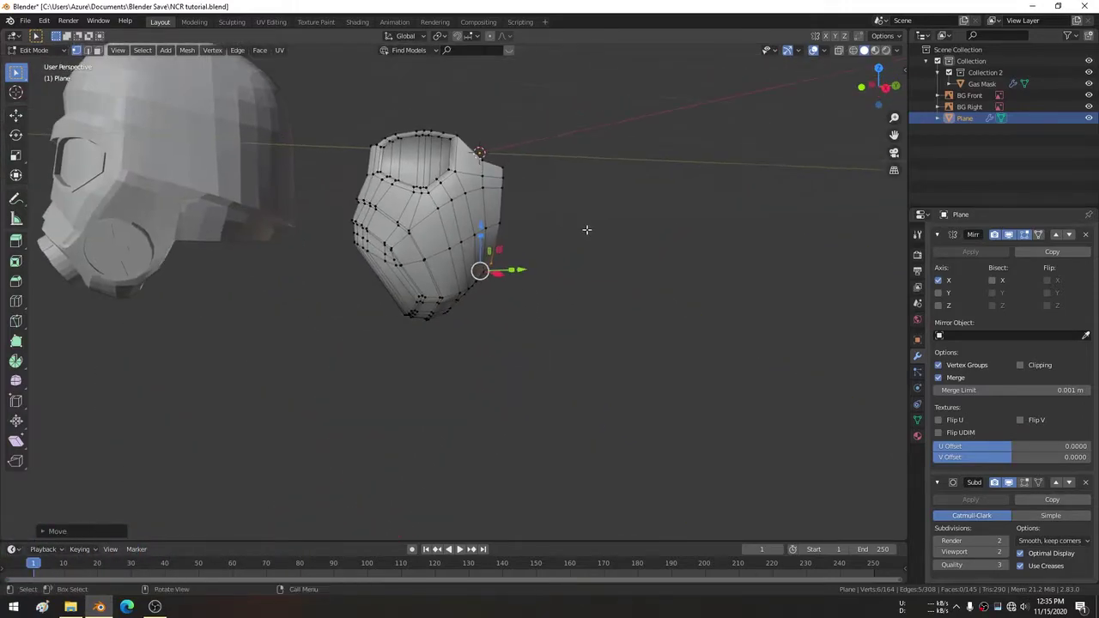
Return to Modeling with right and front views and select vertices along the upper right edge.
{"action": "left_click", "coordinate": [196, 22]}
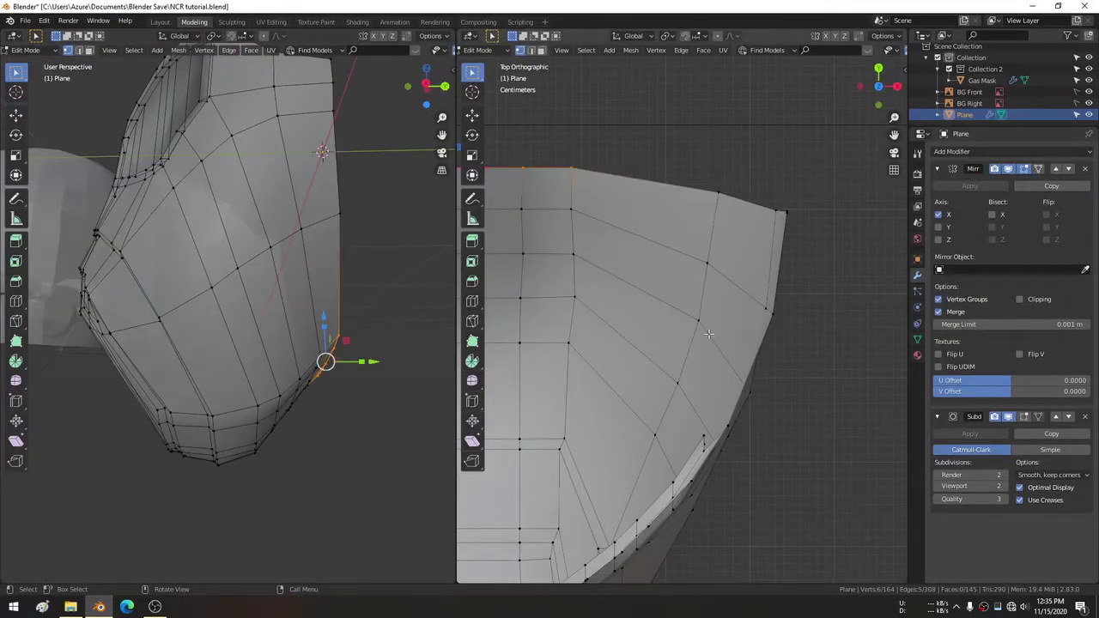
{"action": "key", "text": "KP_3"}
{"action": "scroll", "coordinate": [269, 252], "scroll_direction": "down", "scroll_amount": 3}
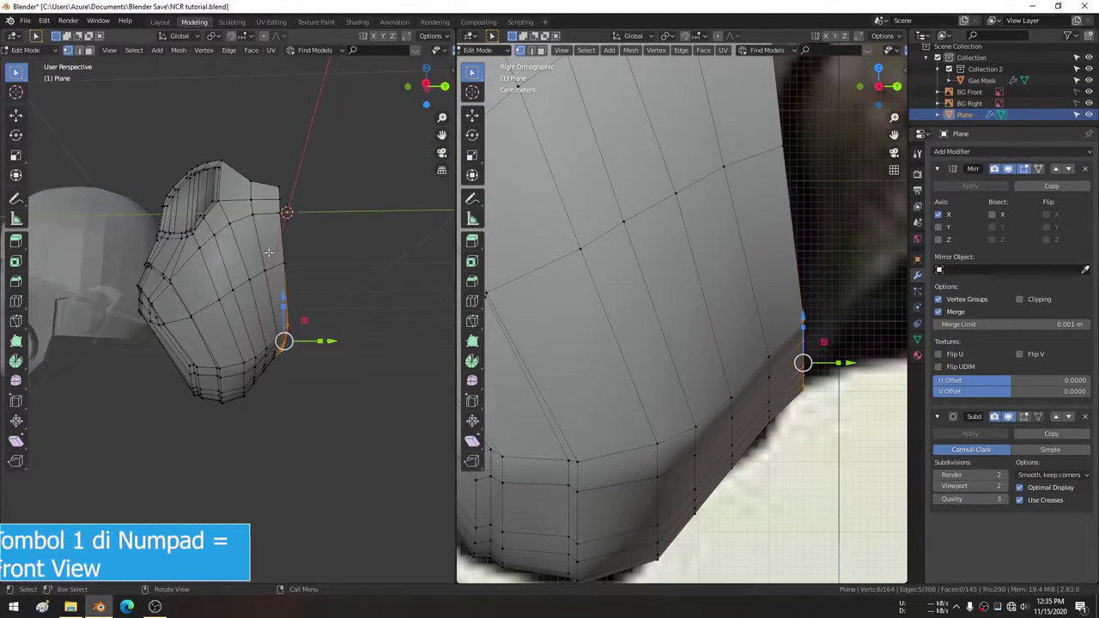
{"action": "key", "text": "KP_1"}
{"action": "scroll", "coordinate": [732, 355], "scroll_direction": "up", "scroll_amount": 3}
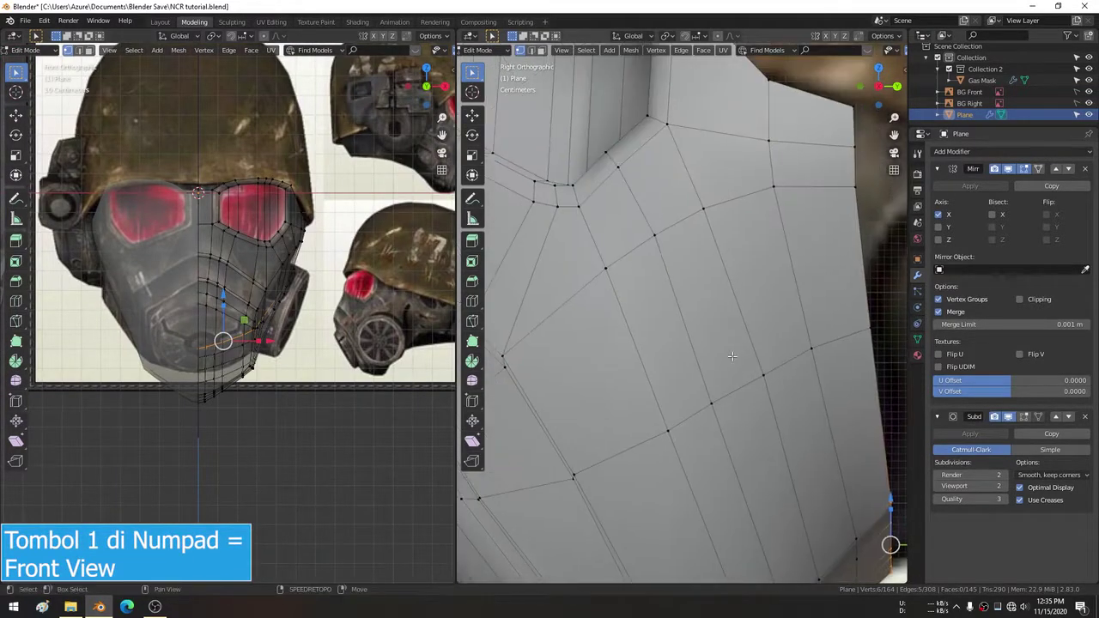
{"action": "scroll", "coordinate": [732, 356], "scroll_direction": "down", "scroll_amount": 3}
{"action": "scroll", "coordinate": [748, 283], "scroll_direction": "up", "scroll_amount": 1}
{"action": "scroll", "coordinate": [755, 258], "scroll_direction": "up", "scroll_amount": 2}
{"action": "middle_click_drag", "start_coordinate": [806, 244], "coordinate": [766, 221], "text": "shift"}
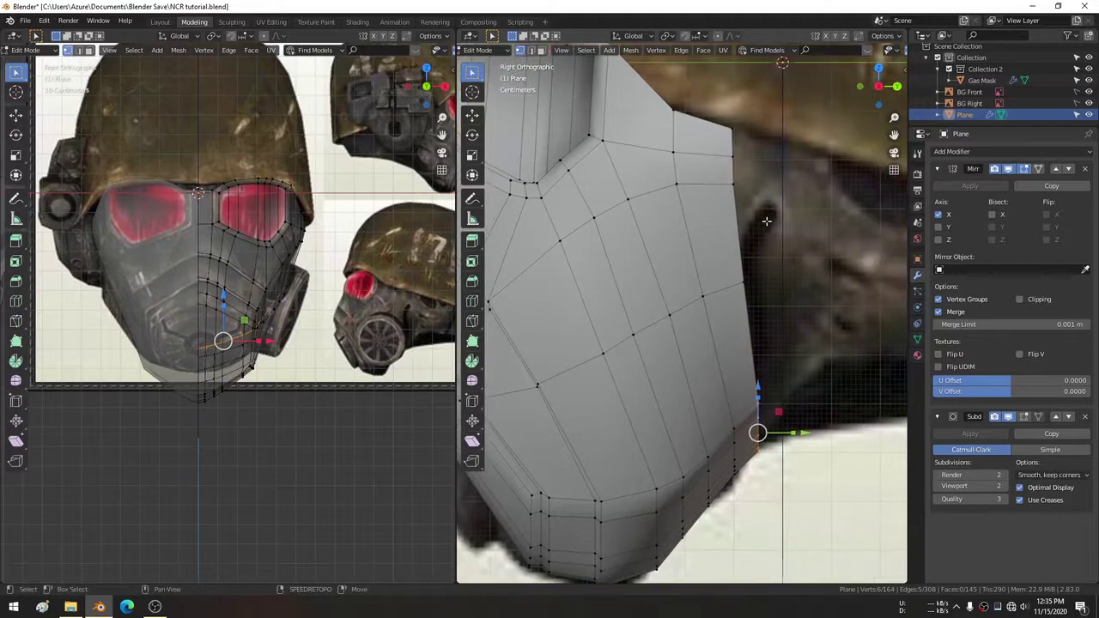
{"action": "left_click", "coordinate": [732, 130]}
{"action": "left_click", "coordinate": [743, 283], "text": "ctrl"}
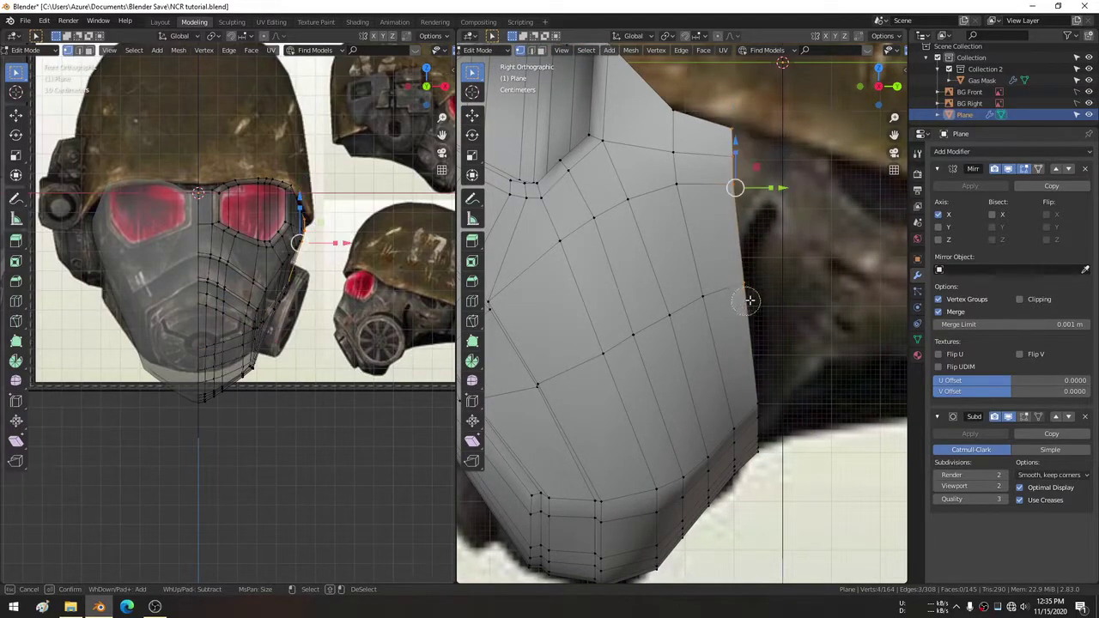
Edge-slide the selected edge, then the upper edge loop, to match the side reference.
{"action": "key", "text": "g"}
{"action": "key", "text": "g"}
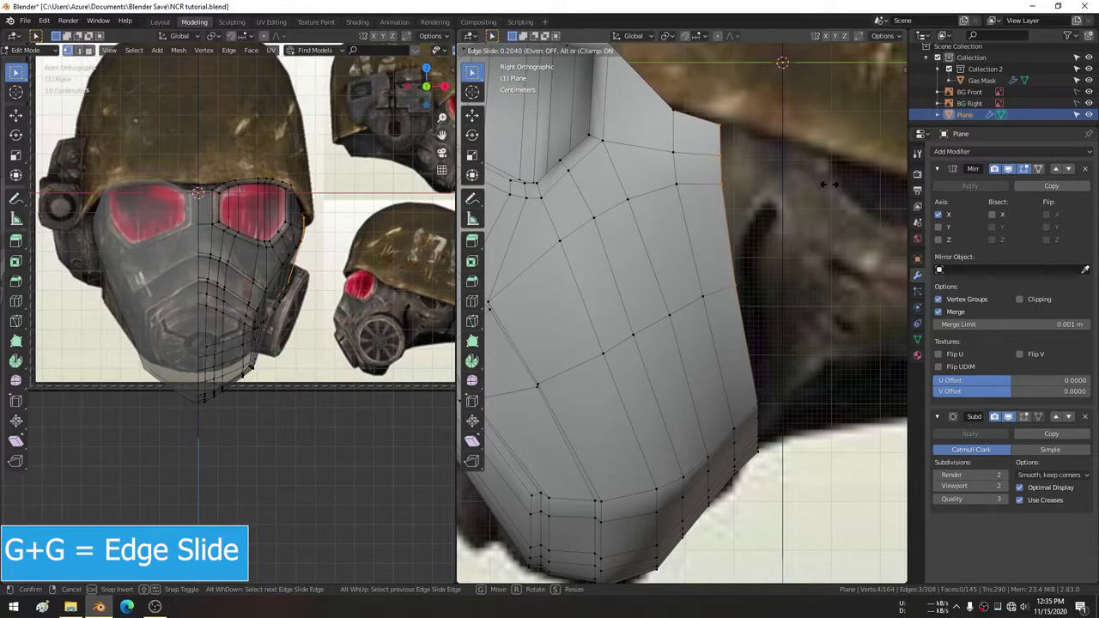
{"action": "left_click", "coordinate": [828, 184]}
{"action": "key", "text": "c"}
{"action": "scroll", "coordinate": [724, 184], "scroll_direction": "up", "scroll_amount": 2}
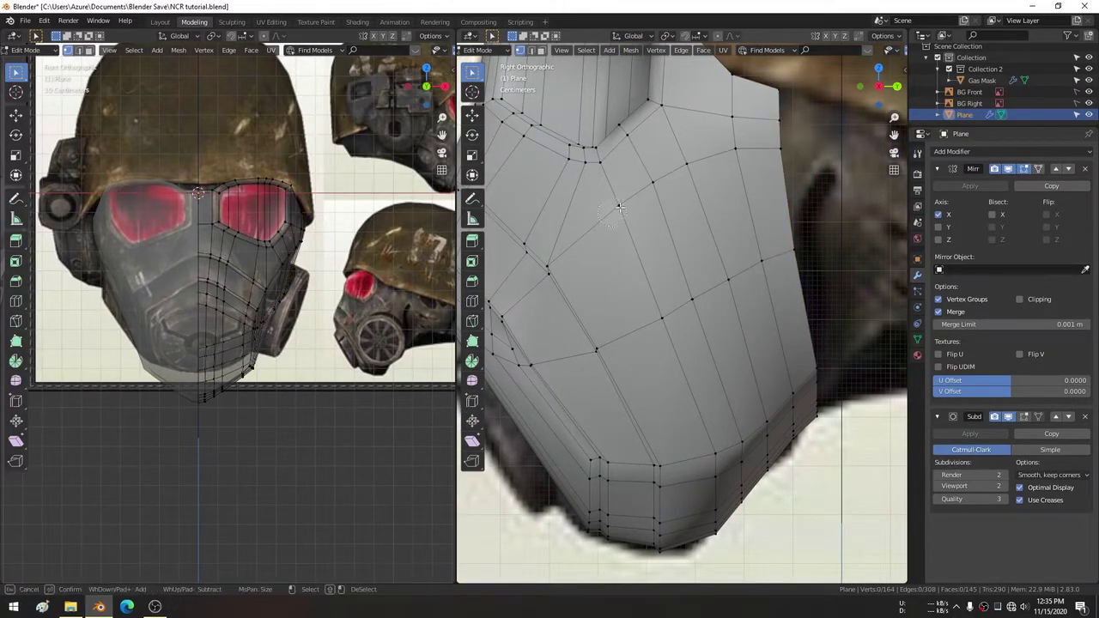
{"action": "left_click_drag", "start_coordinate": [620, 208], "coordinate": [735, 153]}
{"action": "key", "text": "g"}
{"action": "key", "text": "g"}
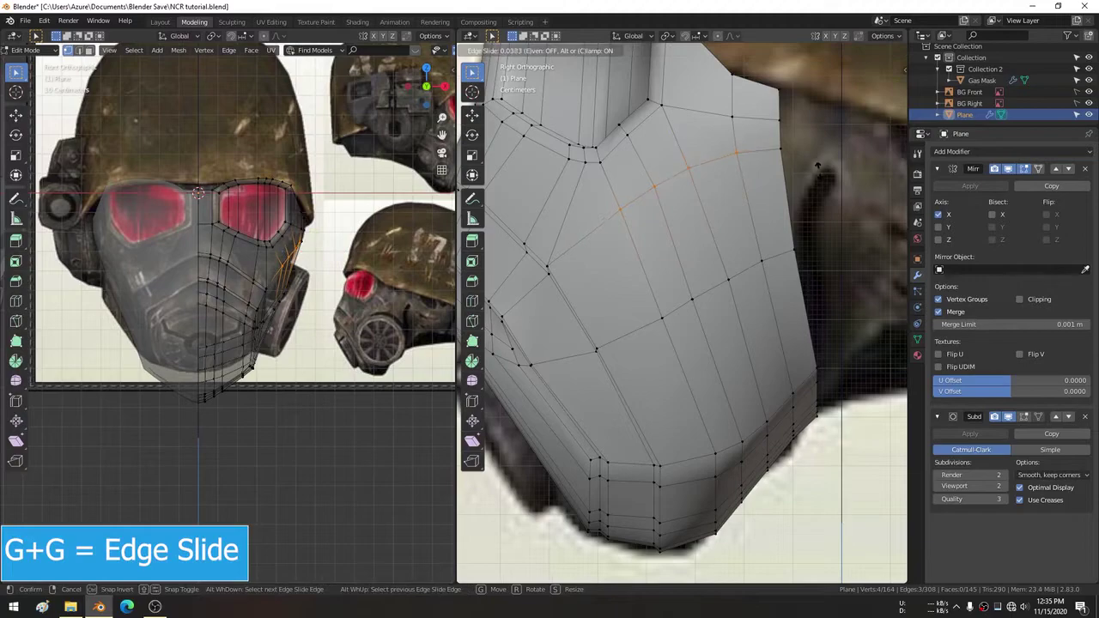
{"action": "left_click", "coordinate": [680, 184]}
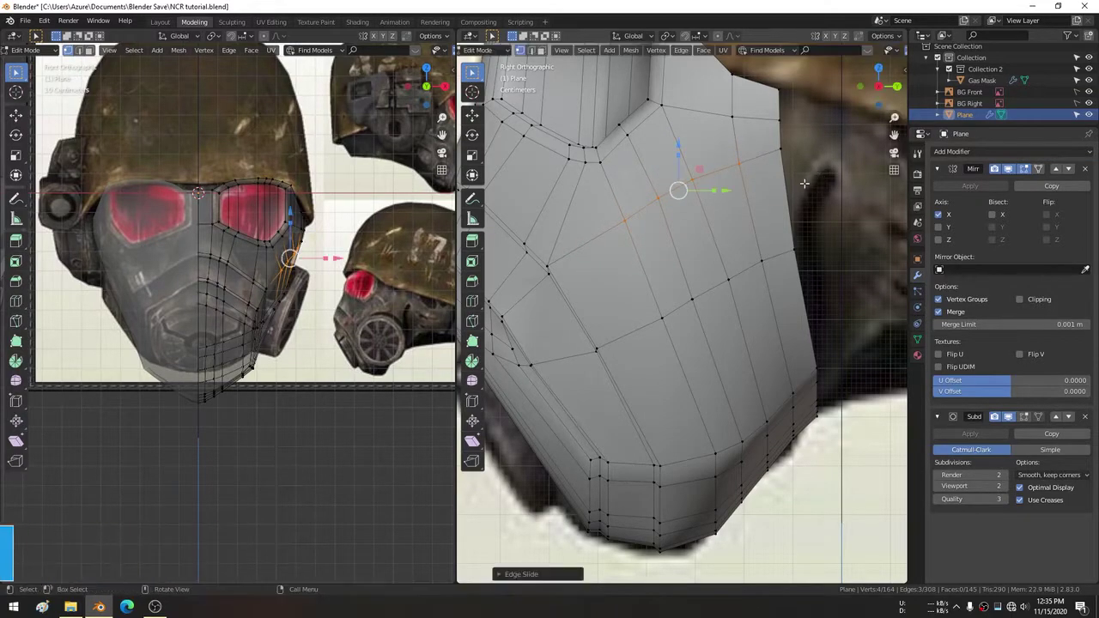
Slide a single side-edge vertex along its edge.
{"action": "left_click", "coordinate": [737, 157]}
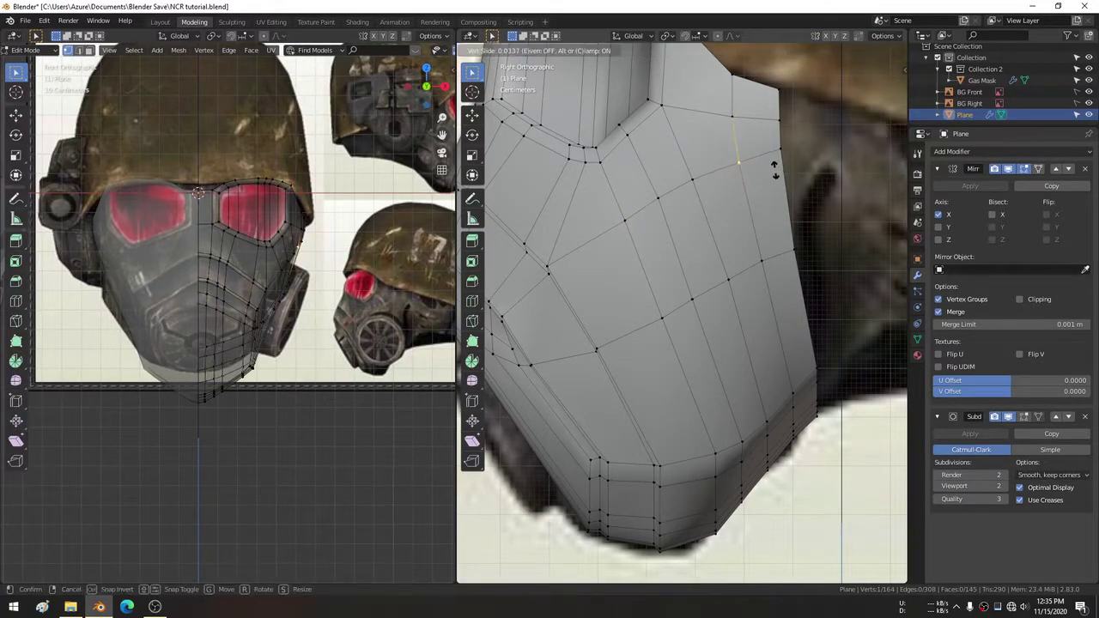
{"action": "key", "text": "g"}
{"action": "key", "text": "g"}
{"action": "left_click", "coordinate": [820, 166]}
{"action": "key", "text": "alt+a"}
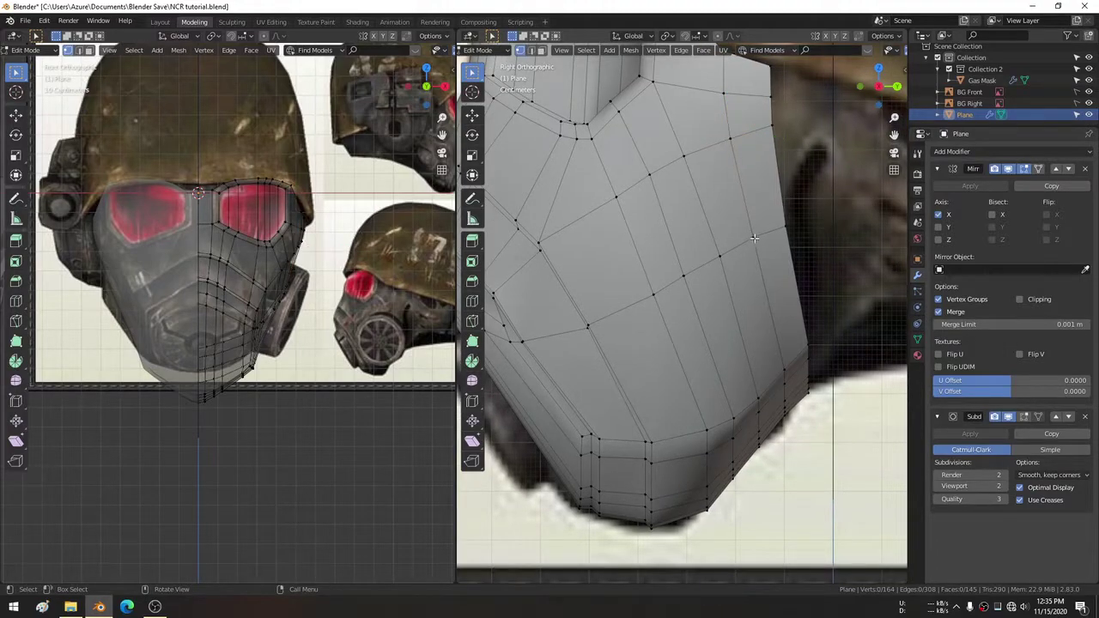
Slide an edge loop across the mask and adjust a vertex down, then up-right.
{"action": "middle_click_drag", "start_coordinate": [784, 190], "coordinate": [739, 266], "text": "shift"}
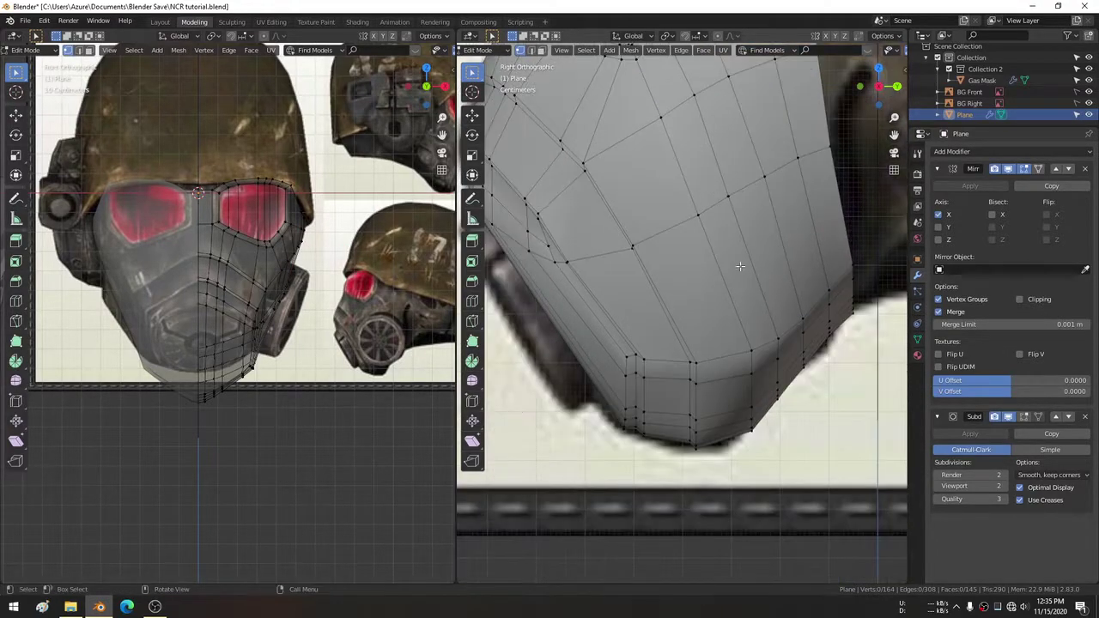
{"action": "mouse_move", "coordinate": [585, 248]}
{"action": "middle_mouse_down"}
{"action": "mouse_move", "coordinate": [692, 291]}
{"action": "mouse_move", "coordinate": [877, 207]}
{"action": "middle_mouse_up"}
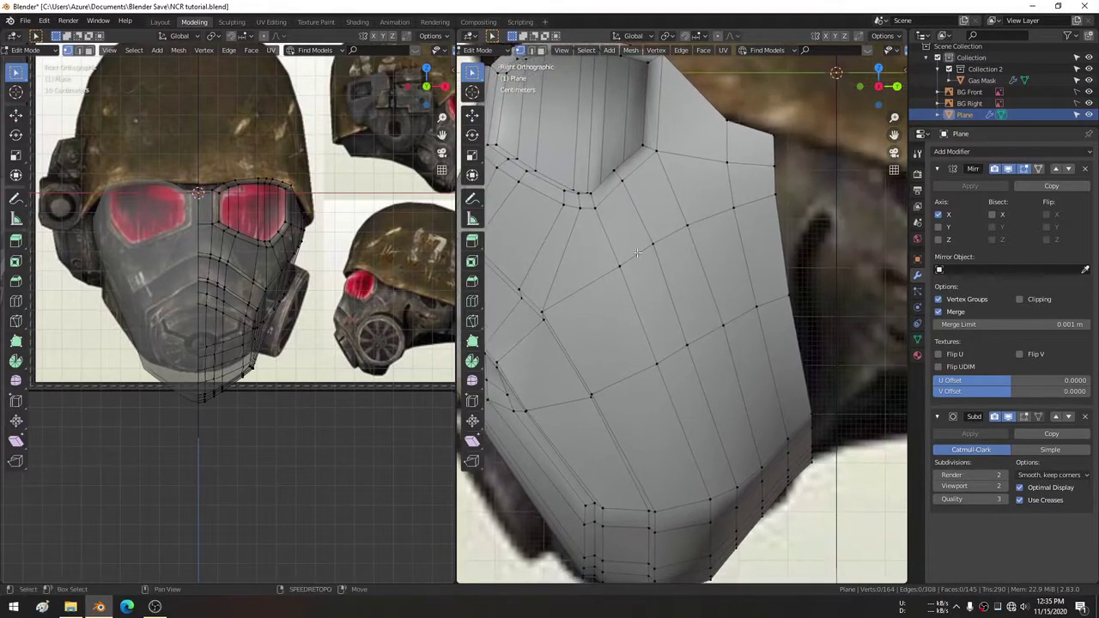
{"action": "left_click", "coordinate": [640, 255], "text": "alt"}
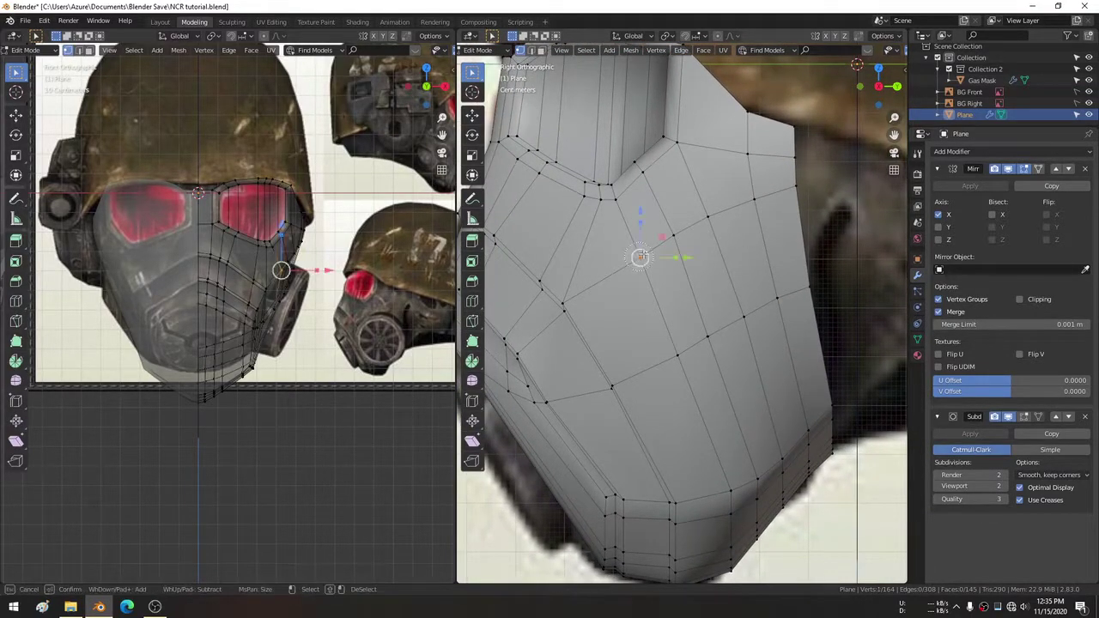
{"action": "key", "text": "g"}
{"action": "key", "text": "g"}
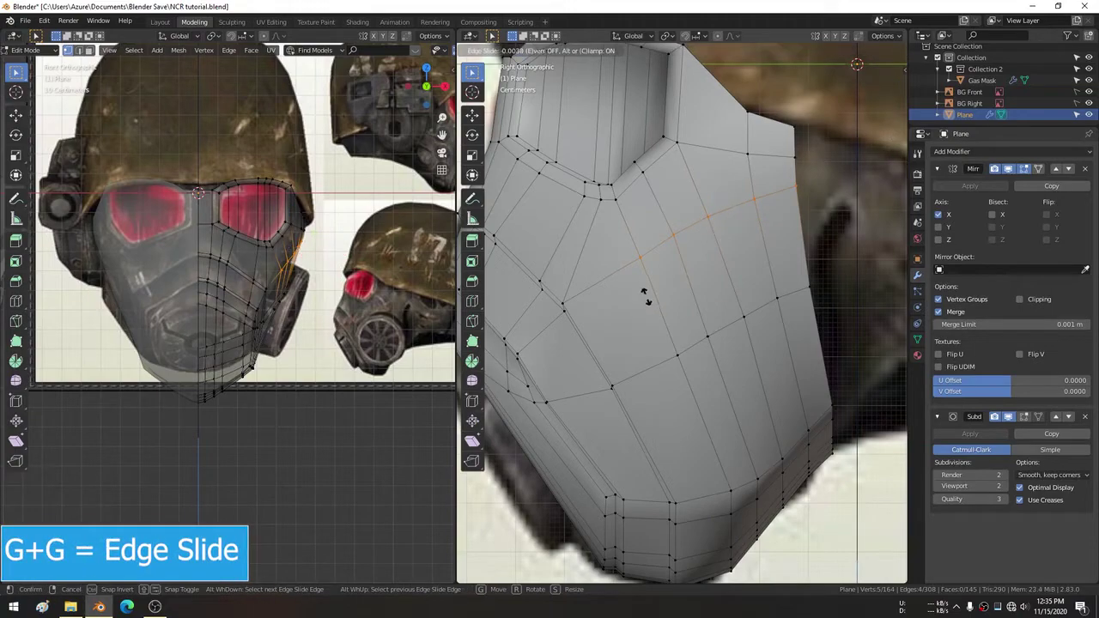
{"action": "left_click", "coordinate": [650, 302]}
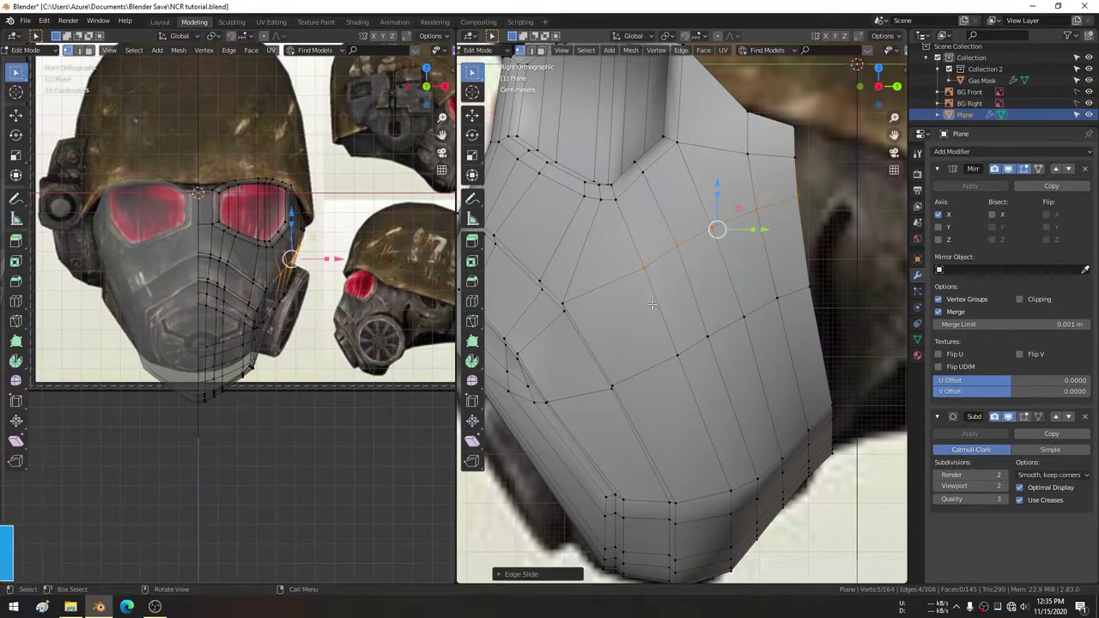
{"action": "key", "text": "alt+a"}
{"action": "key", "text": "g"}
{"action": "key", "text": "g"}
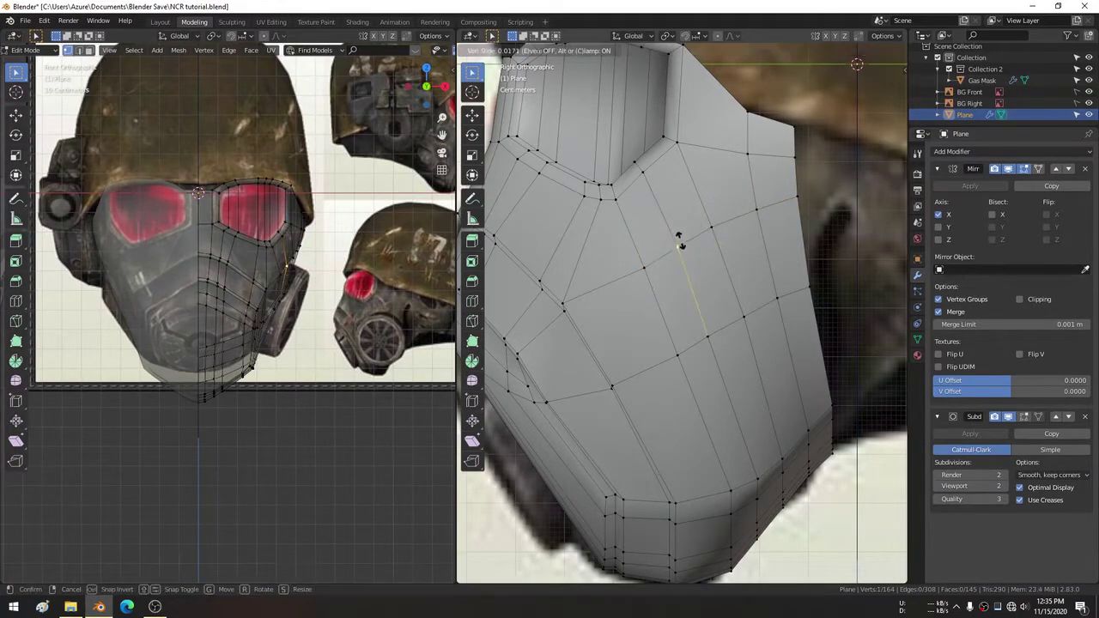
{"action": "left_click", "coordinate": [678, 248]}
{"action": "key", "text": "g"}
{"action": "key", "text": "g"}
{"action": "left_click", "coordinate": [719, 227]}
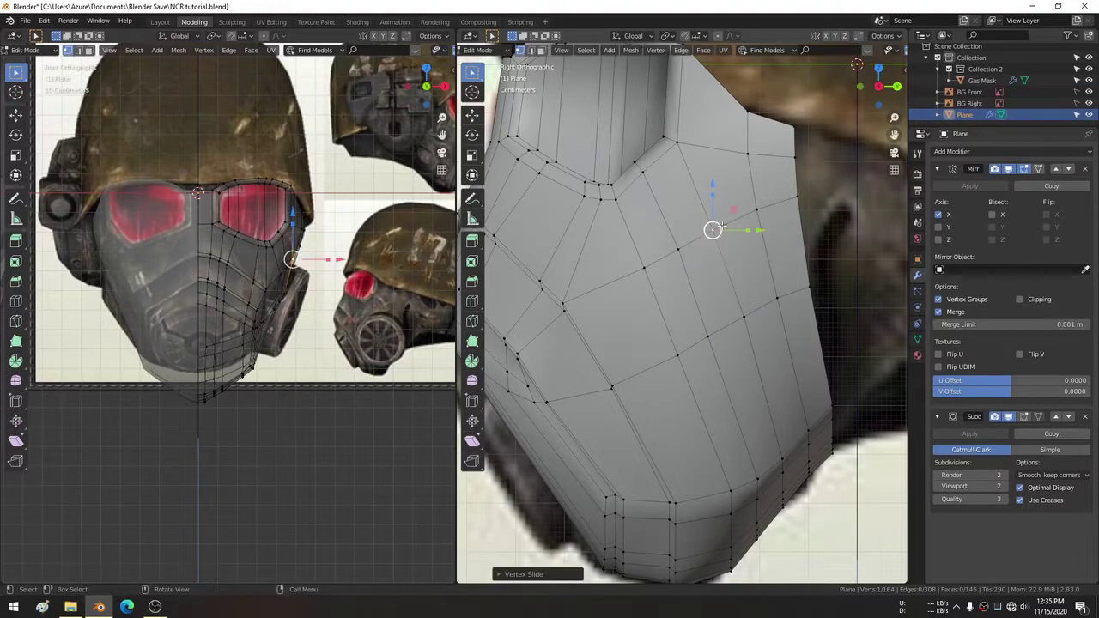
Slide another side vertex along its edge and return to the Layout workspace.
{"action": "scroll", "coordinate": [692, 282], "scroll_direction": "down", "scroll_amount": 2}
{"action": "middle_click_drag", "start_coordinate": [654, 322], "coordinate": [616, 283], "text": "shift"}
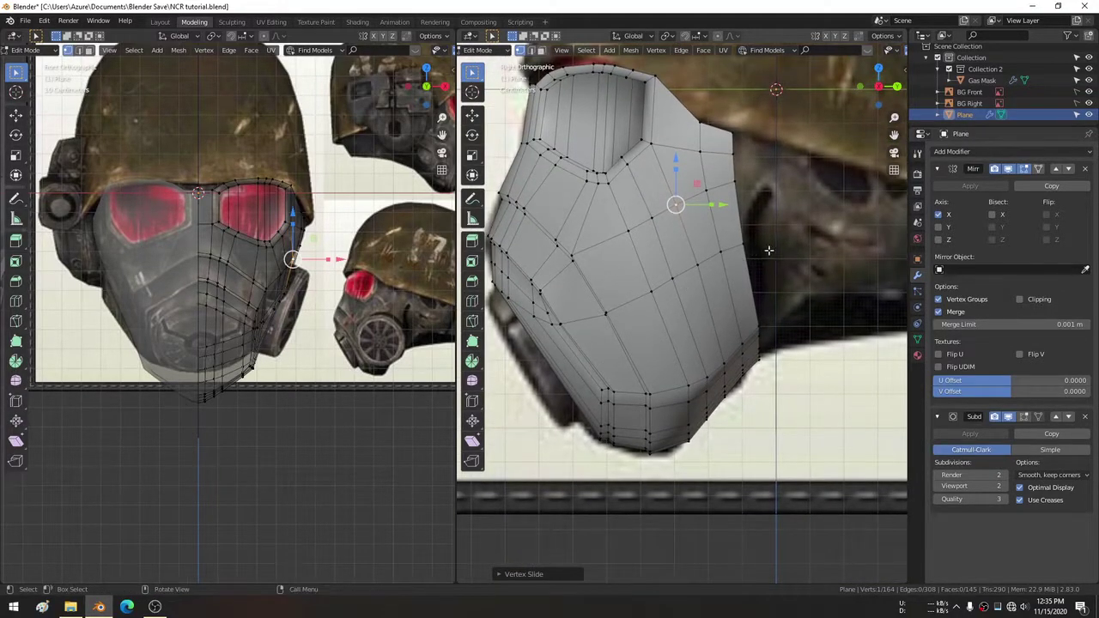
{"action": "scroll", "coordinate": [769, 250], "scroll_direction": "up", "scroll_amount": 2}
{"action": "scroll", "coordinate": [676, 241], "scroll_direction": "up", "scroll_amount": 1}
{"action": "left_click", "coordinate": [696, 221]}
{"action": "key", "text": "g"}
{"action": "key", "text": "g"}
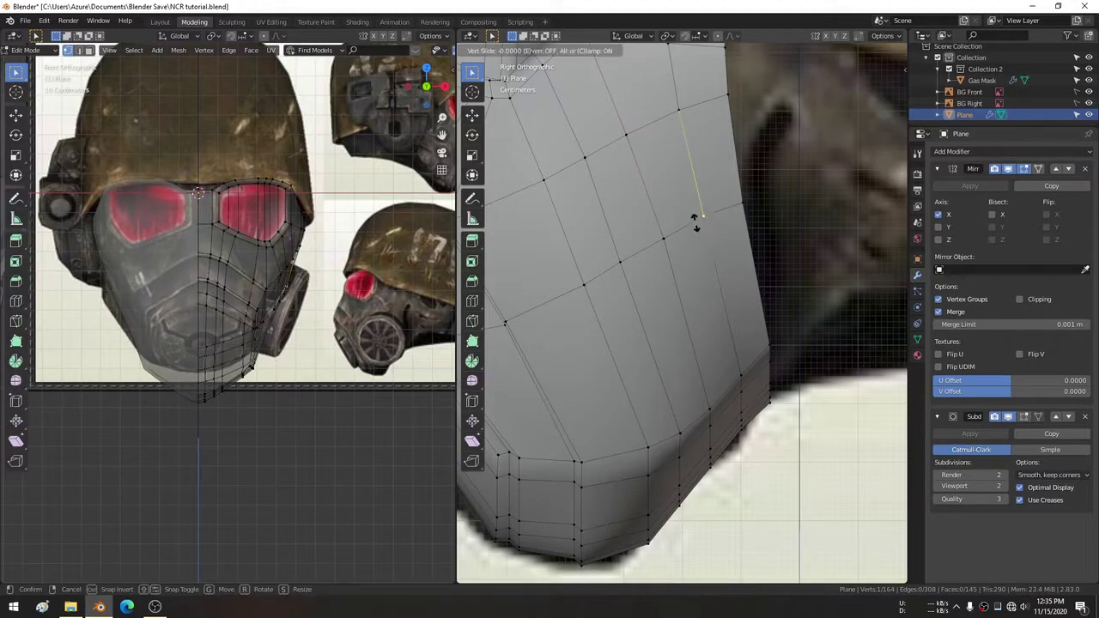
{"action": "left_click", "coordinate": [688, 238]}
{"action": "scroll", "coordinate": [595, 300], "scroll_direction": "down", "scroll_amount": 2}
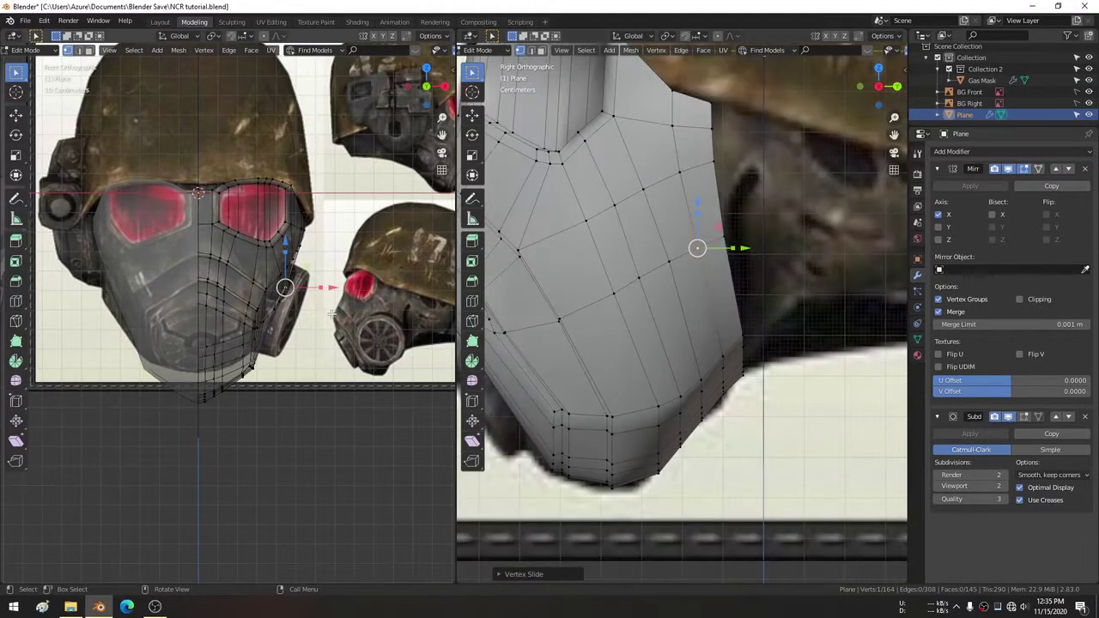
{"action": "middle_click_drag", "start_coordinate": [258, 258], "coordinate": [197, 215]}
{"action": "left_click", "coordinate": [159, 22]}
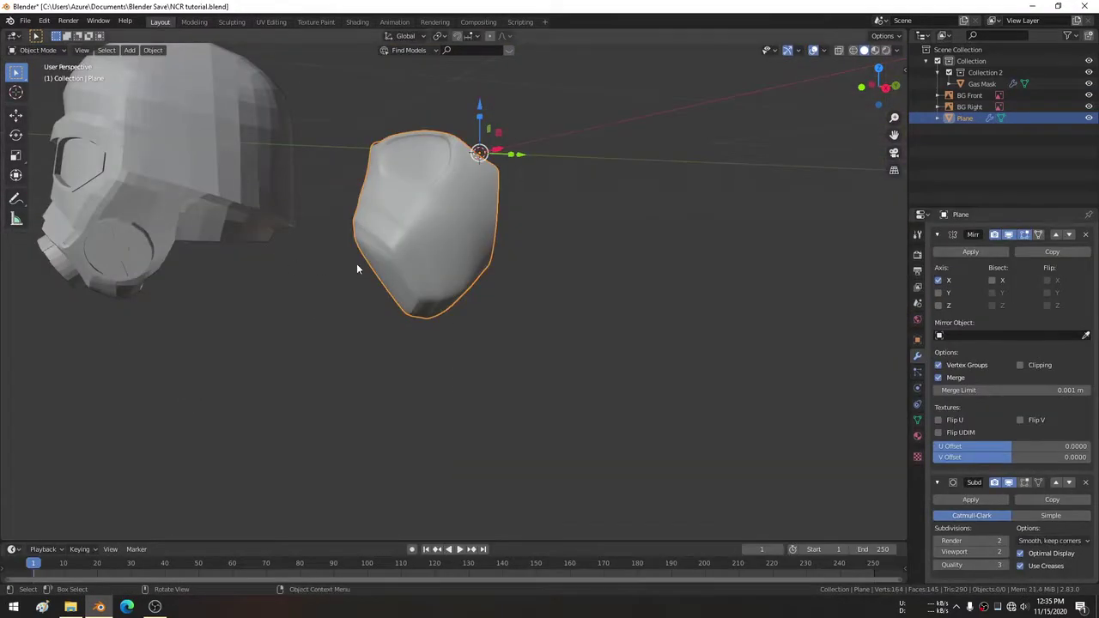
Orbit in closer around the mask piece.
{"action": "middle_click_drag", "start_coordinate": [356, 263], "coordinate": [430, 239]}
{"action": "scroll", "coordinate": [431, 239], "scroll_direction": "up", "scroll_amount": 2}
{"action": "mouse_move", "coordinate": [458, 142]}
{"action": "middle_mouse_down"}
{"action": "mouse_move", "coordinate": [421, 281]}
{"action": "mouse_move", "coordinate": [342, 212]}
{"action": "mouse_move", "coordinate": [258, 305]}
{"action": "mouse_move", "coordinate": [319, 330]}
{"action": "mouse_move", "coordinate": [350, 277]}
{"action": "middle_mouse_up"}
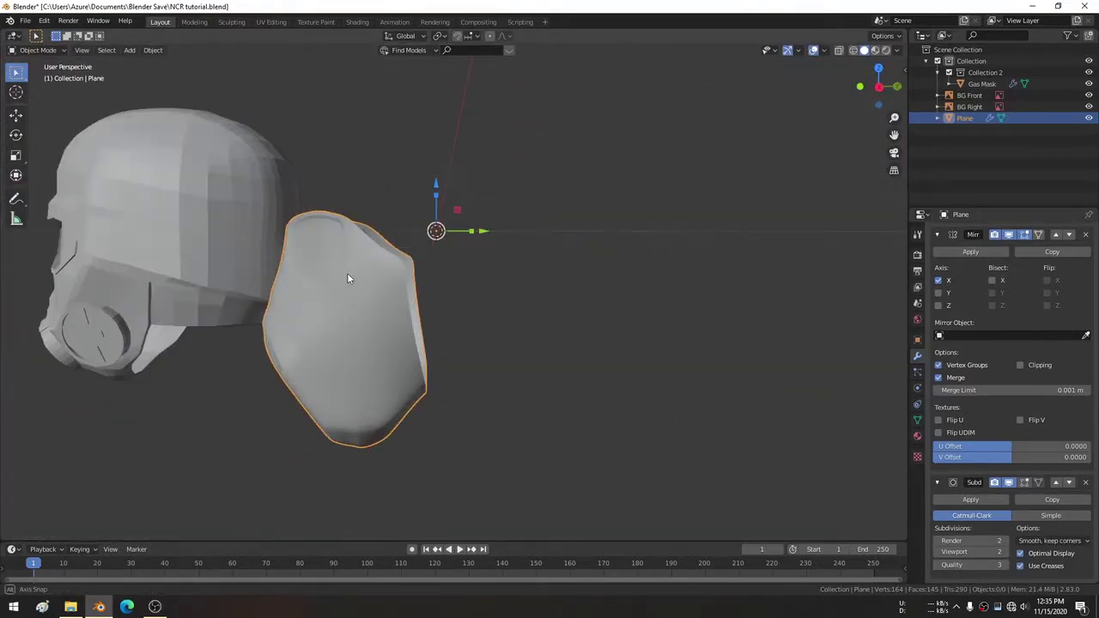
Return to the Modeling workspace's split views and zoom out the side view to see the mask.
{"action": "left_click", "coordinate": [194, 21]}
{"action": "scroll", "coordinate": [616, 162], "scroll_direction": "down", "scroll_amount": 2}
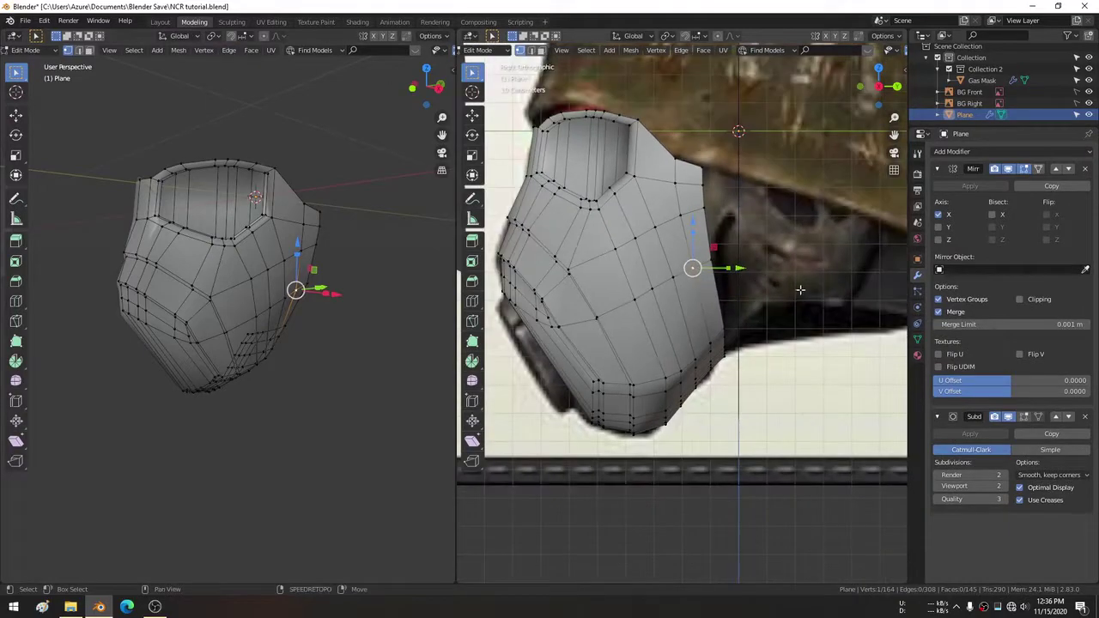
{"action": "scroll", "coordinate": [616, 172], "scroll_direction": "down", "scroll_amount": 1}
{"action": "scroll", "coordinate": [618, 199], "scroll_direction": "down", "scroll_amount": 1}
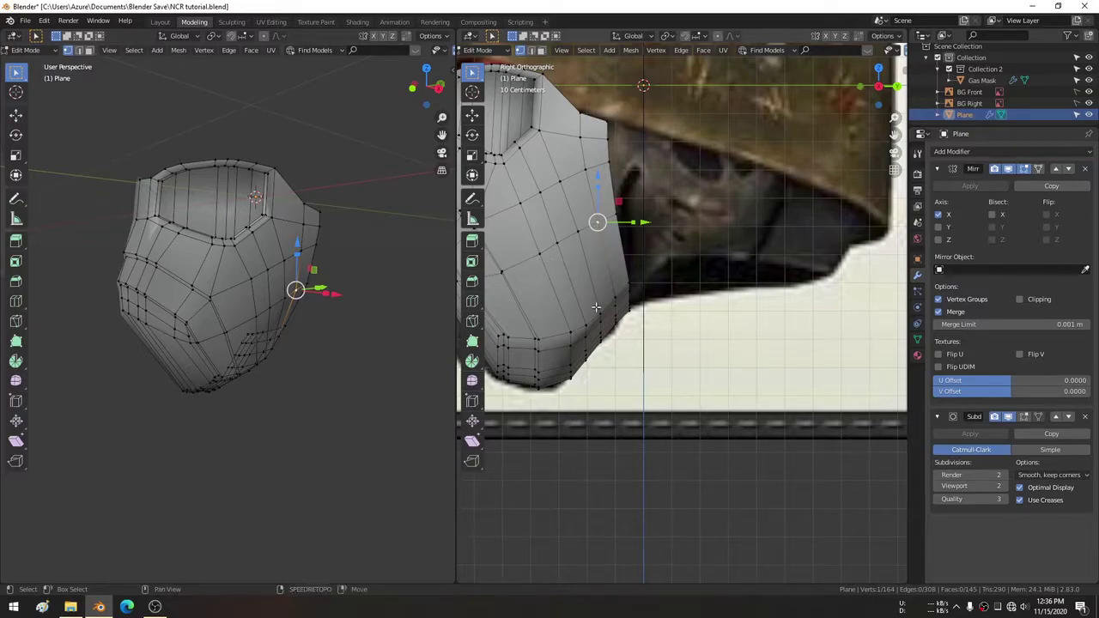
{"action": "middle_click_drag", "start_coordinate": [596, 306], "coordinate": [760, 294]}
Add an edge loop across the lower mask and select the vertices along its side edge.
{"action": "key", "text": "ctrl+r"}
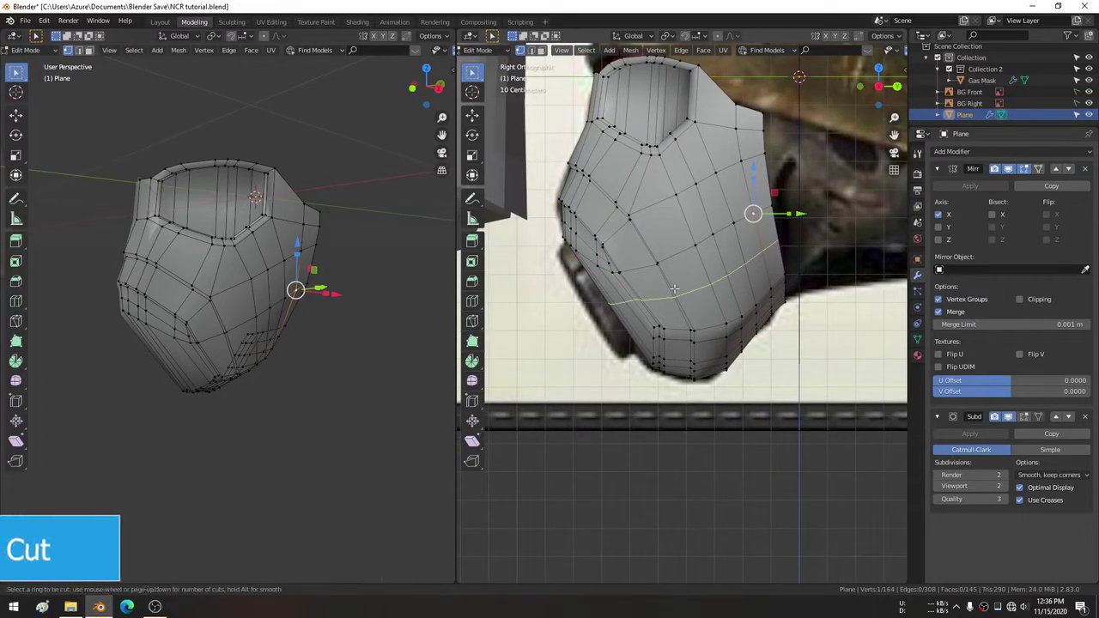
{"action": "left_click", "coordinate": [675, 289]}
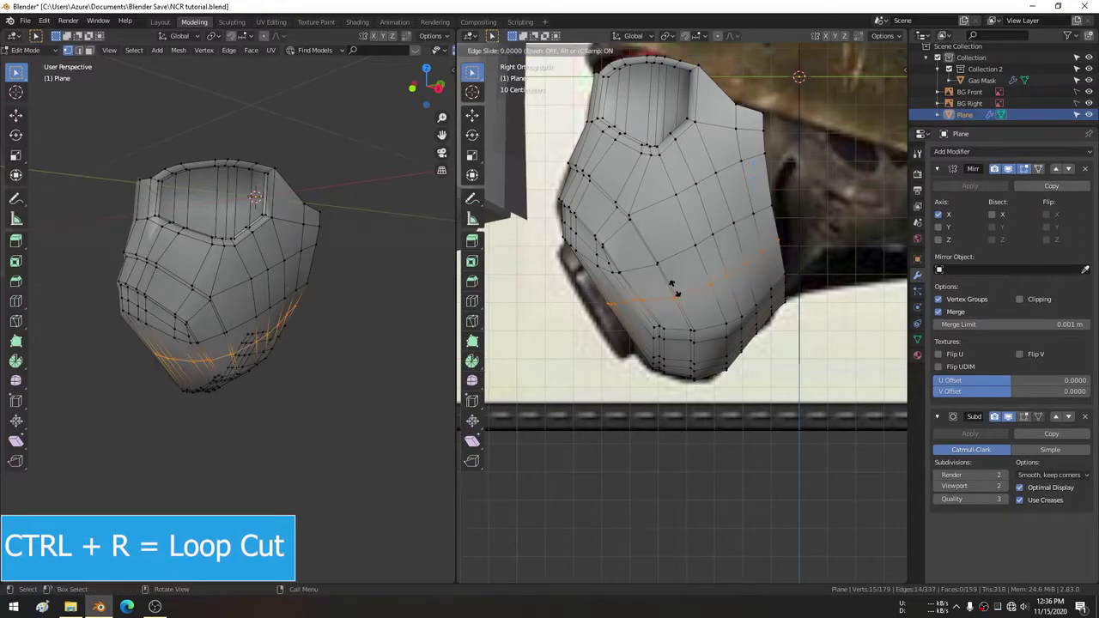
{"action": "left_click", "coordinate": [675, 292]}
{"action": "key", "text": "c"}
{"action": "middle_click_drag", "start_coordinate": [667, 369], "coordinate": [593, 294], "text": "shift"}
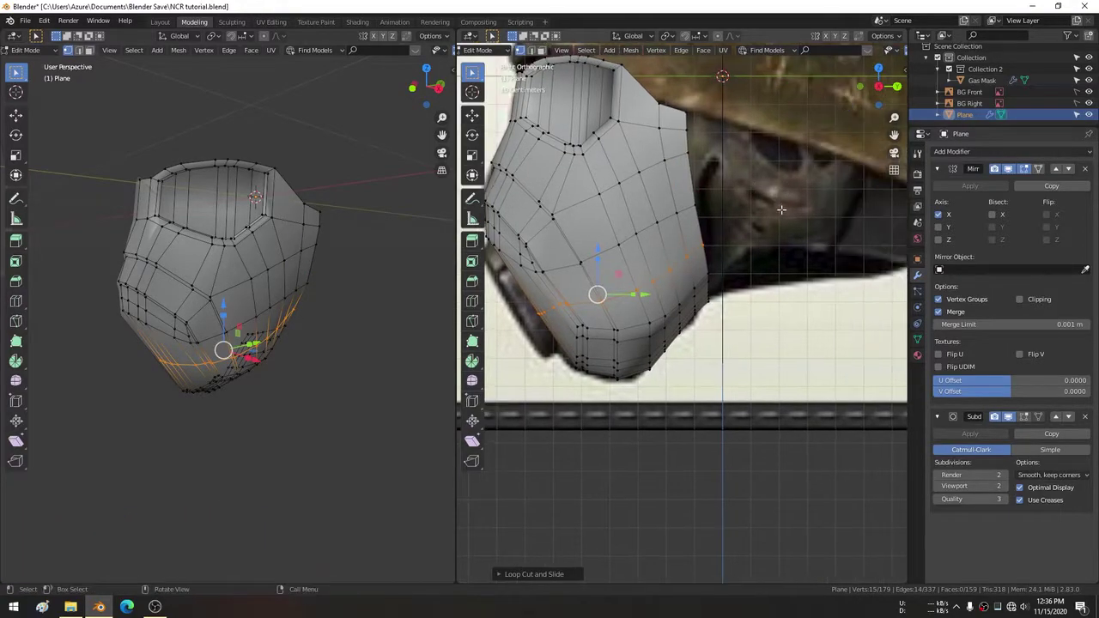
{"action": "left_click_drag", "start_coordinate": [692, 112], "coordinate": [706, 249]}
{"action": "key", "text": "Escape"}
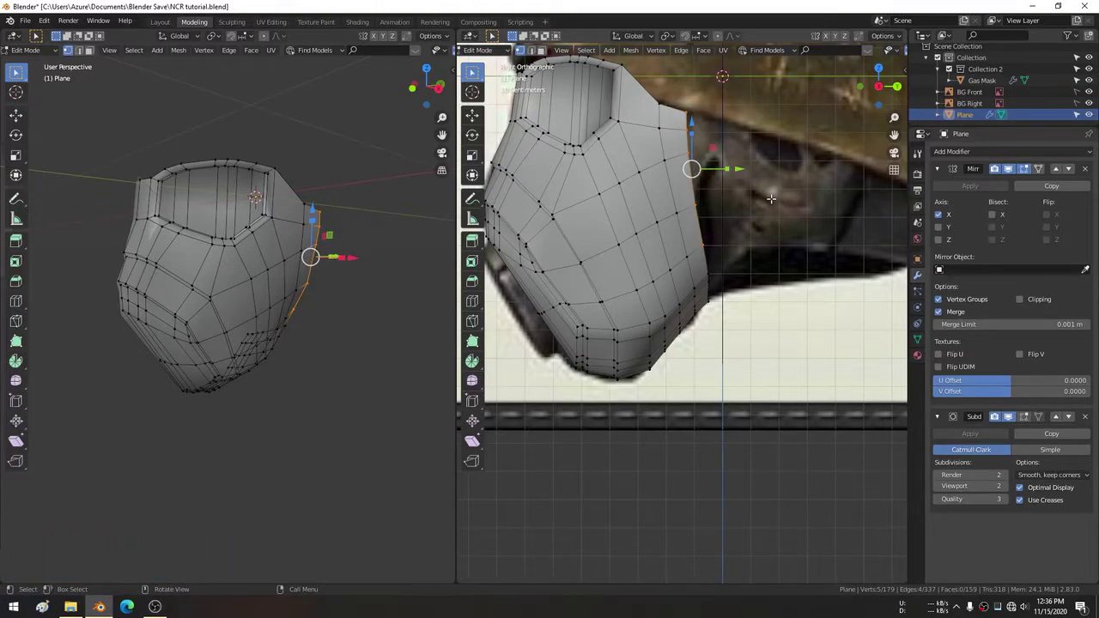
In front view, extrude the side edge back into a strap and scale its end edge flat to 0.
{"action": "key", "text": "KP_1"}
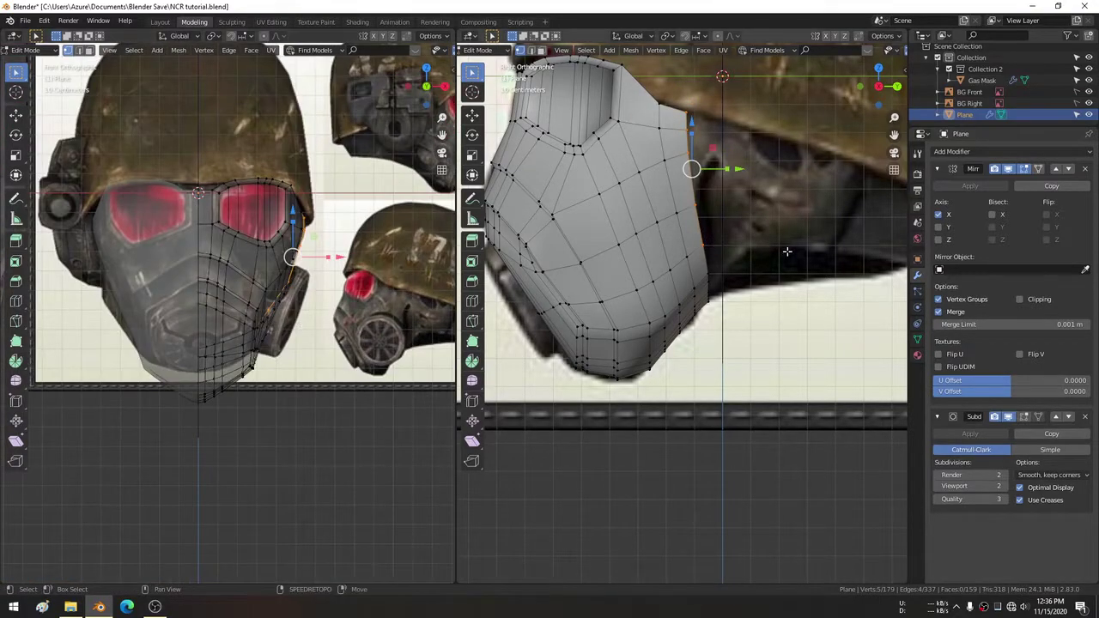
{"action": "scroll", "coordinate": [730, 258], "scroll_direction": "up", "scroll_amount": 2}
{"action": "key", "text": "e"}
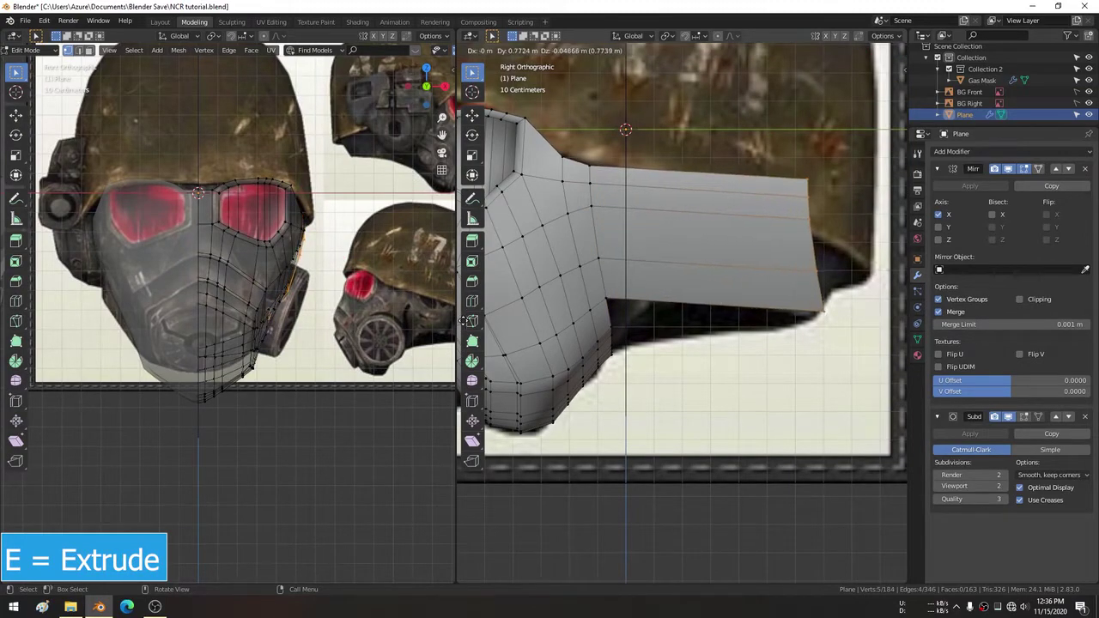
{"action": "left_click", "coordinate": [823, 311]}
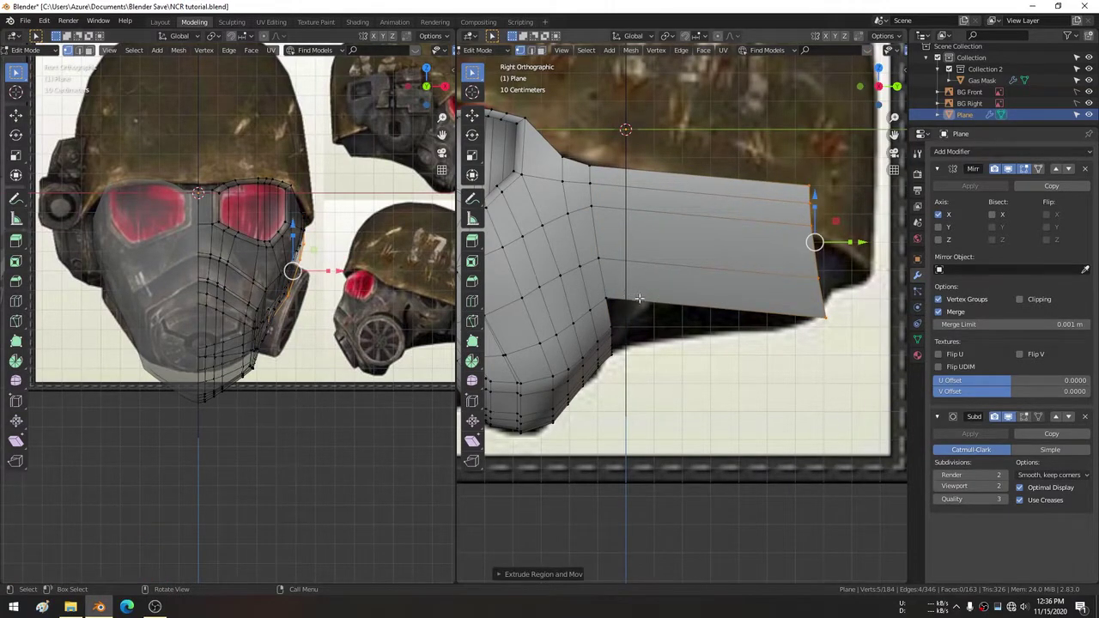
{"action": "key", "text": "s"}
{"action": "key", "text": "x"}
{"action": "key", "text": "0"}
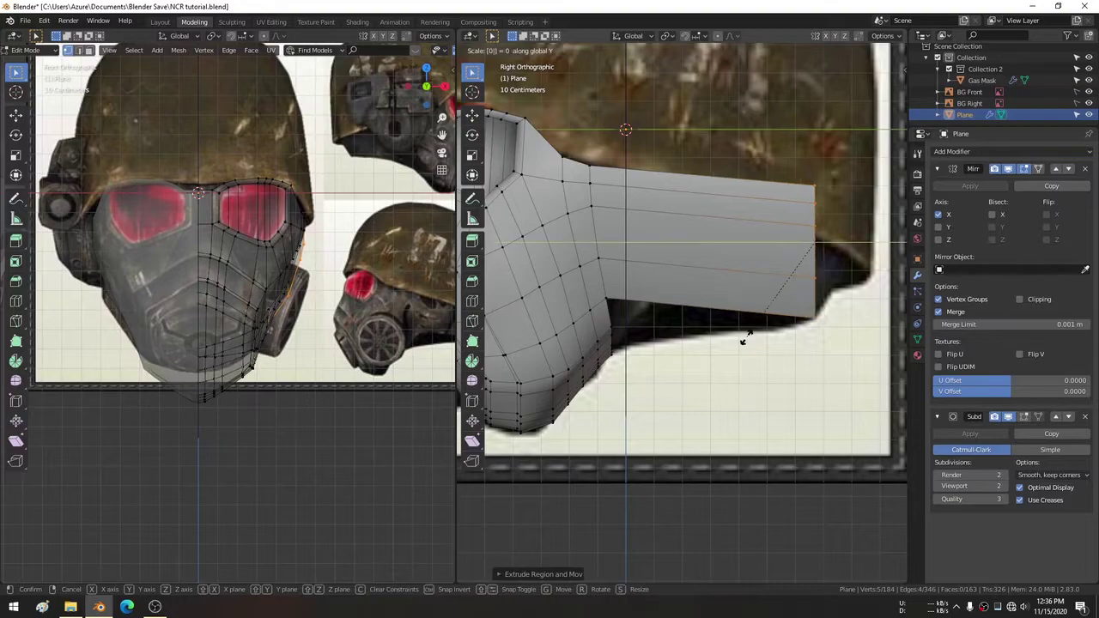
{"action": "key", "text": "Return"}
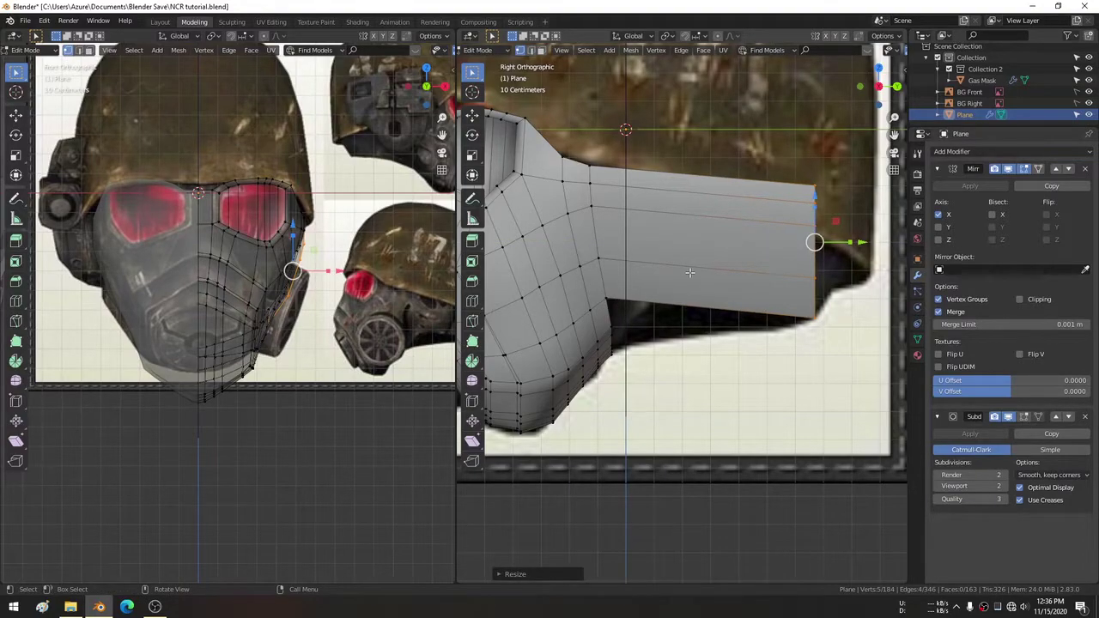
In top view, move the strap's end vertices onto the centre line behind the helmet.
{"action": "key", "text": "KP_7"}
{"action": "mouse_move", "coordinate": [615, 240]}
{"action": "middle_mouse_down", "text": "shift"}
{"action": "mouse_move", "coordinate": [731, 304]}
{"action": "mouse_move", "coordinate": [643, 246]}
{"action": "middle_mouse_up", "text": "shift"}
{"action": "key", "text": "KP_7"}
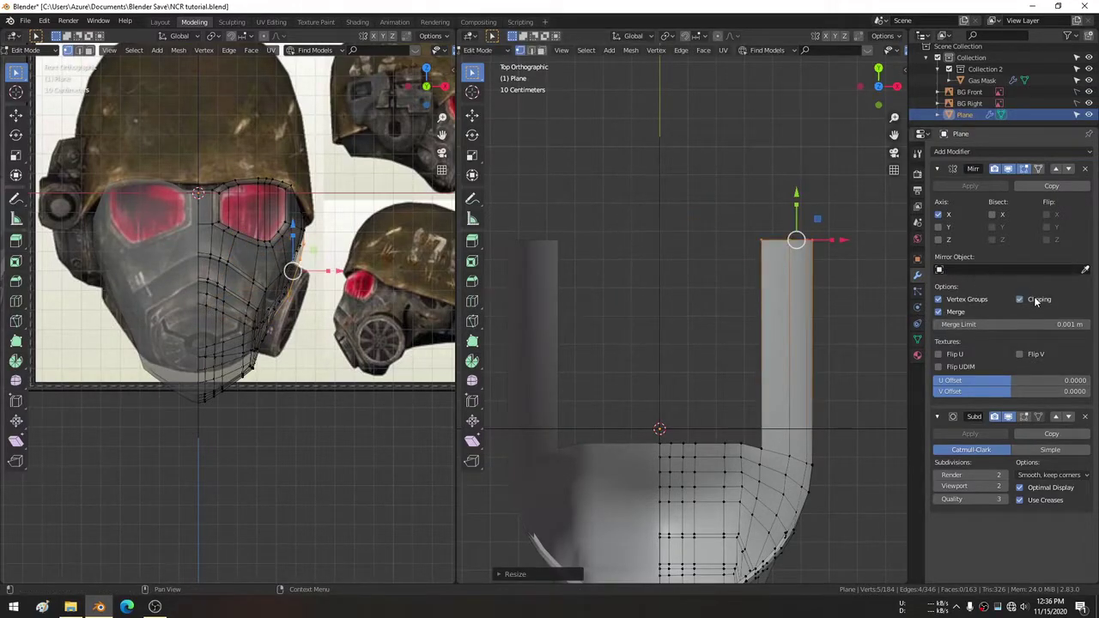
{"action": "key", "text": "g"}
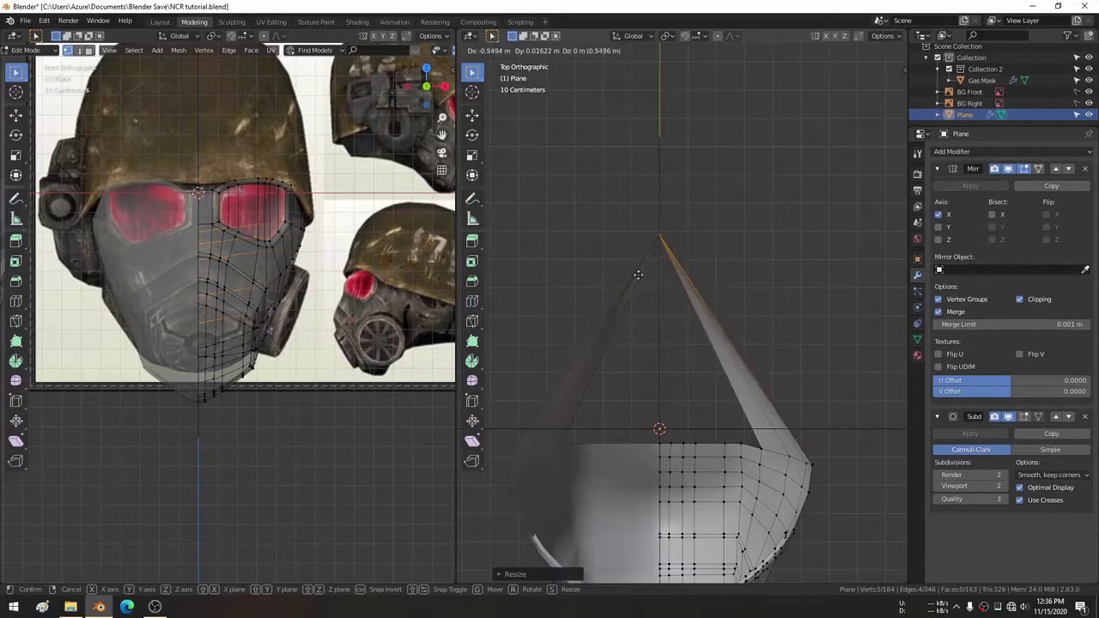
{"action": "left_click", "coordinate": [612, 262]}
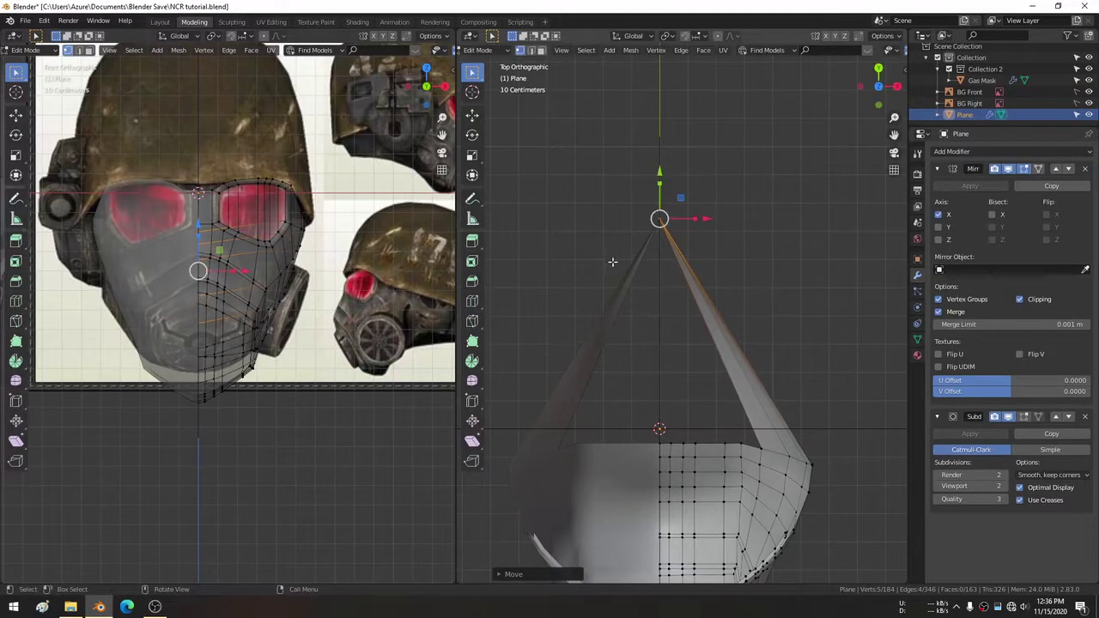
{"action": "mouse_move", "coordinate": [612, 262]}
{"action": "middle_mouse_down"}
{"action": "mouse_move", "coordinate": [655, 263]}
{"action": "mouse_move", "coordinate": [640, 383]}
{"action": "middle_mouse_up"}
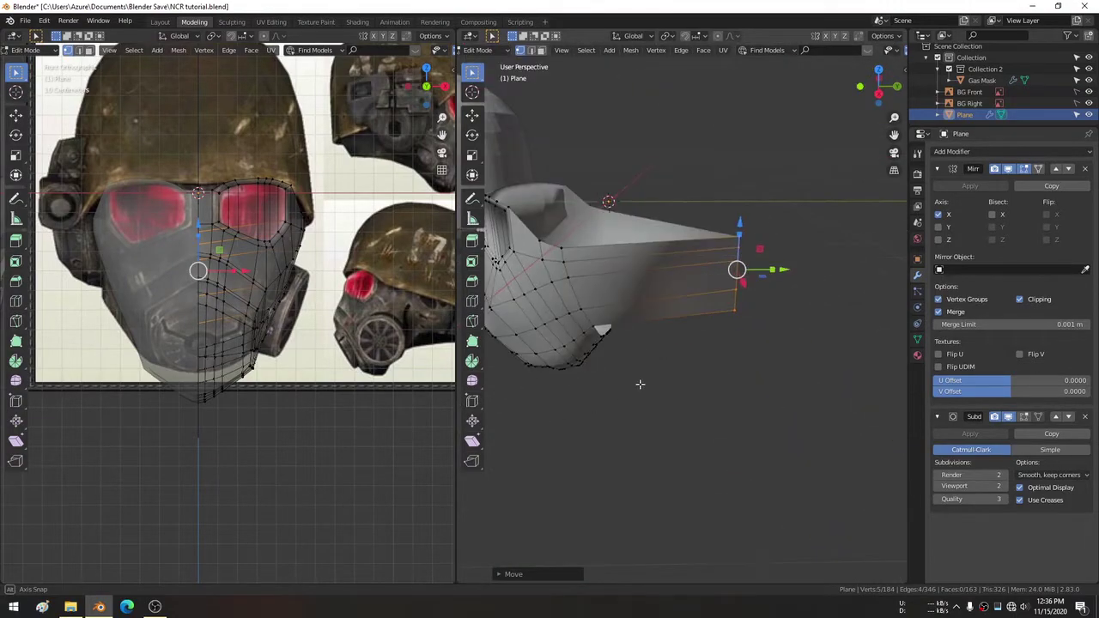
{"action": "key", "text": "KP_3"}
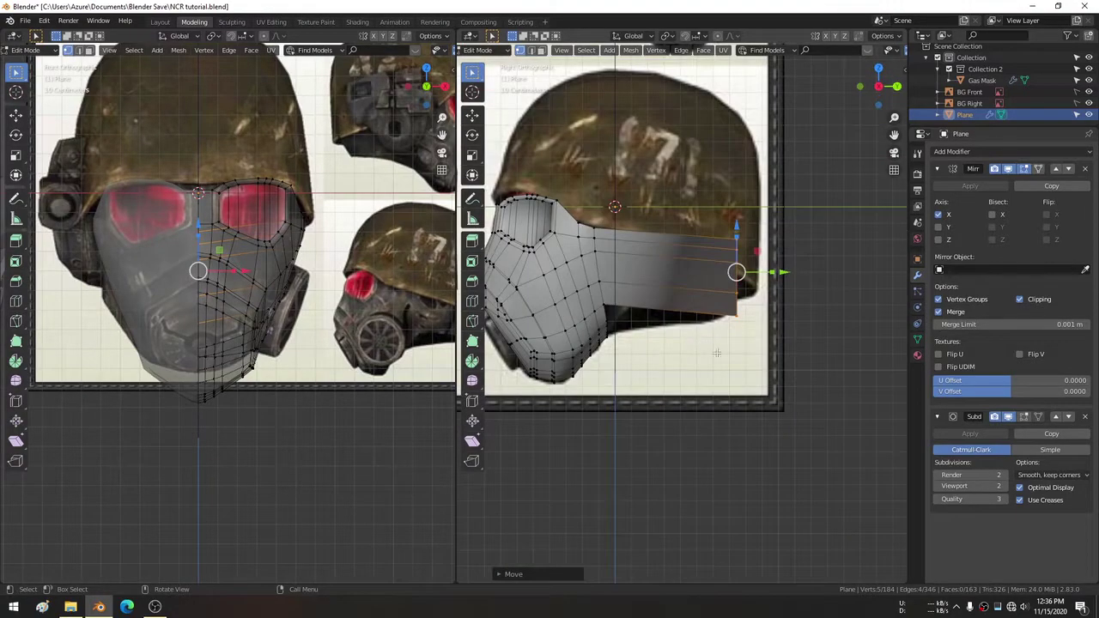
Turn on X-ray and scale, move and rotate the strap end to follow the helmet's brim.
{"action": "scroll", "coordinate": [717, 352], "scroll_direction": "up", "scroll_amount": 2}
{"action": "middle_click_drag", "start_coordinate": [853, 265], "coordinate": [824, 258], "text": "shift"}
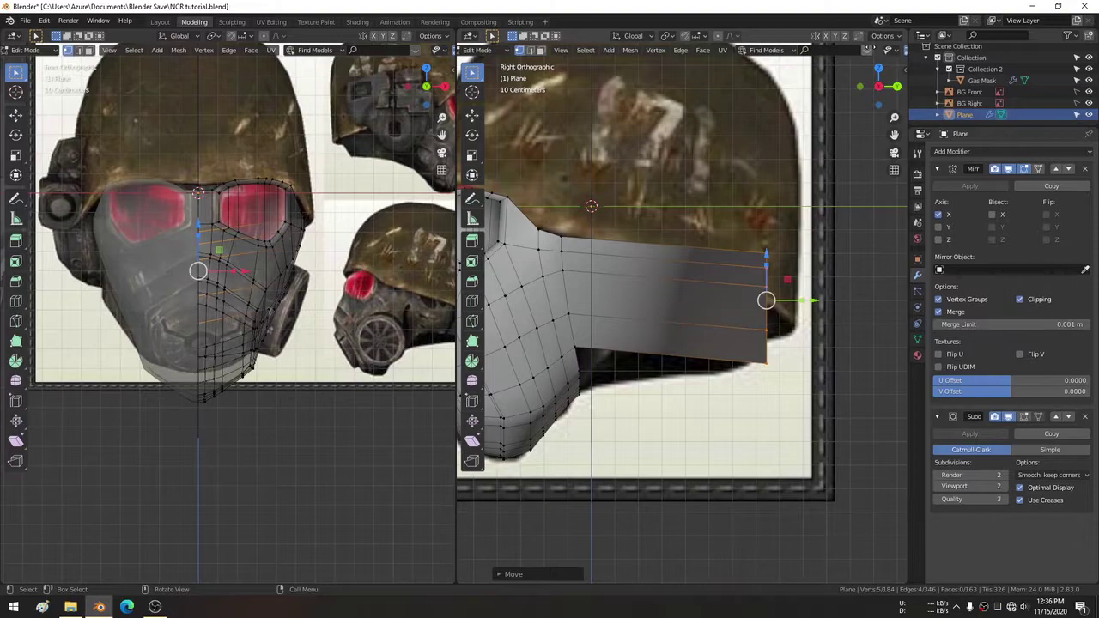
{"action": "scroll", "coordinate": [863, 49], "scroll_direction": "down", "scroll_amount": 3}
{"action": "left_click", "coordinate": [839, 50]}
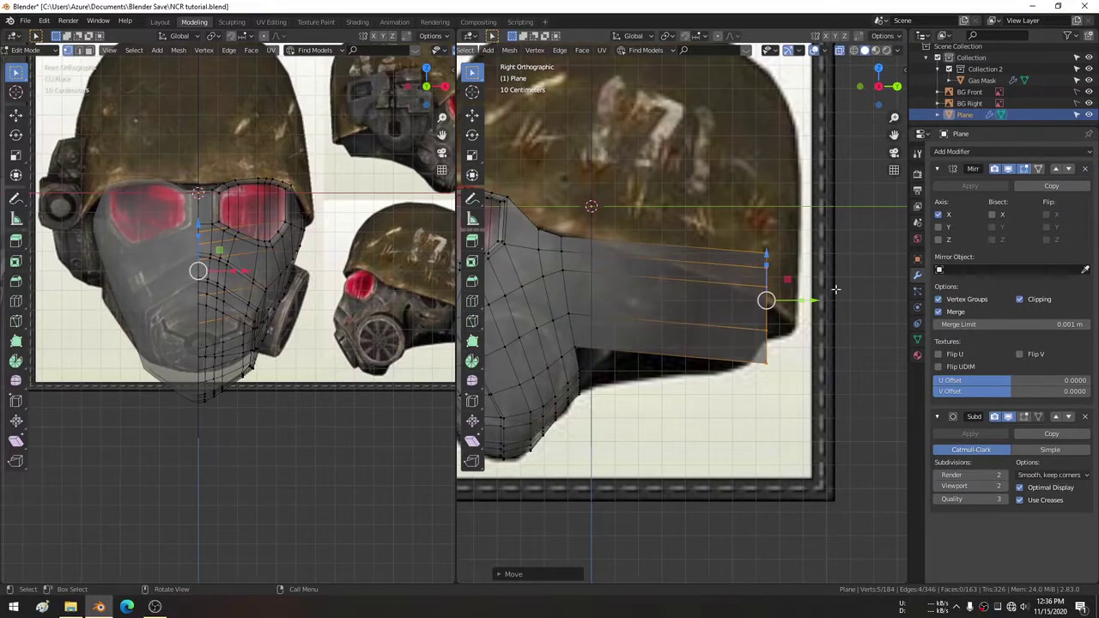
{"action": "key", "text": "s"}
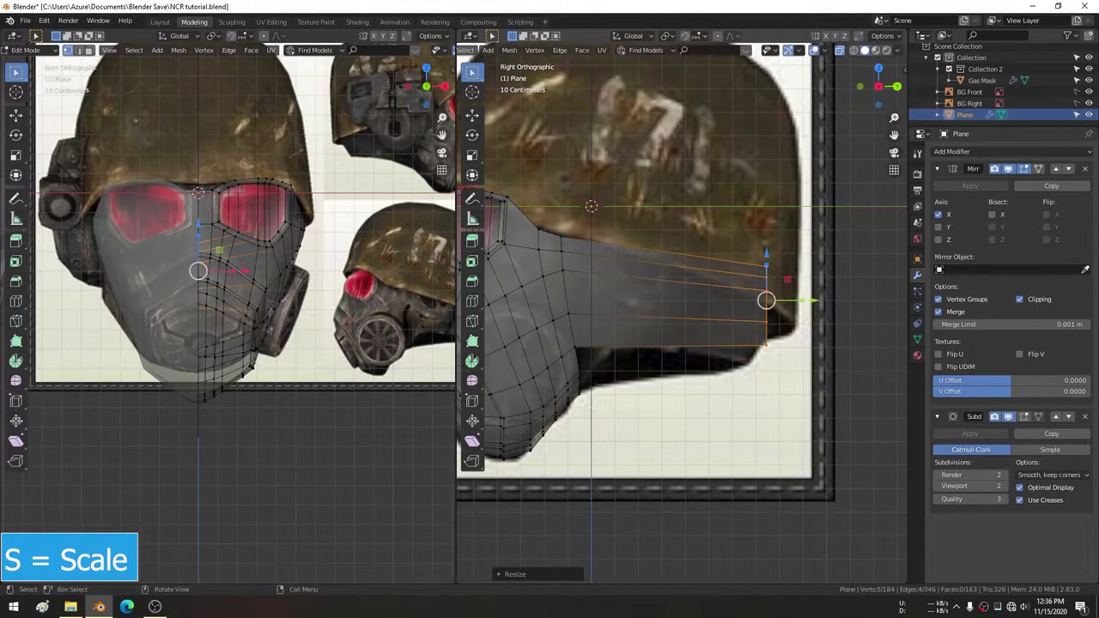
{"action": "left_click", "coordinate": [879, 269]}
{"action": "key", "text": "g"}
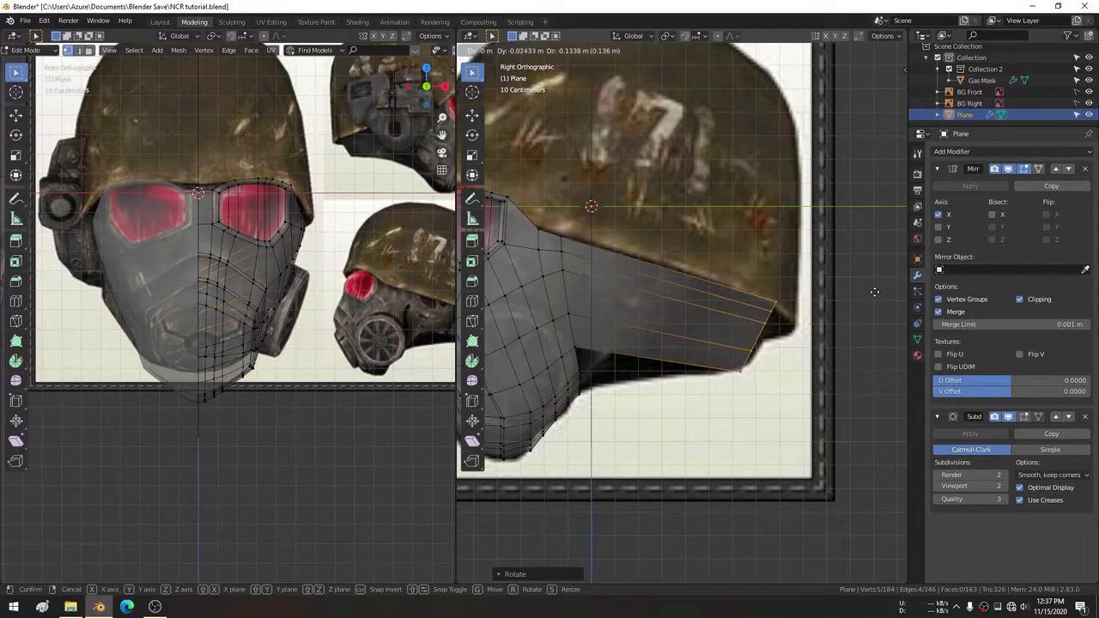
{"action": "left_click", "coordinate": [888, 316]}
{"action": "key", "text": "r"}
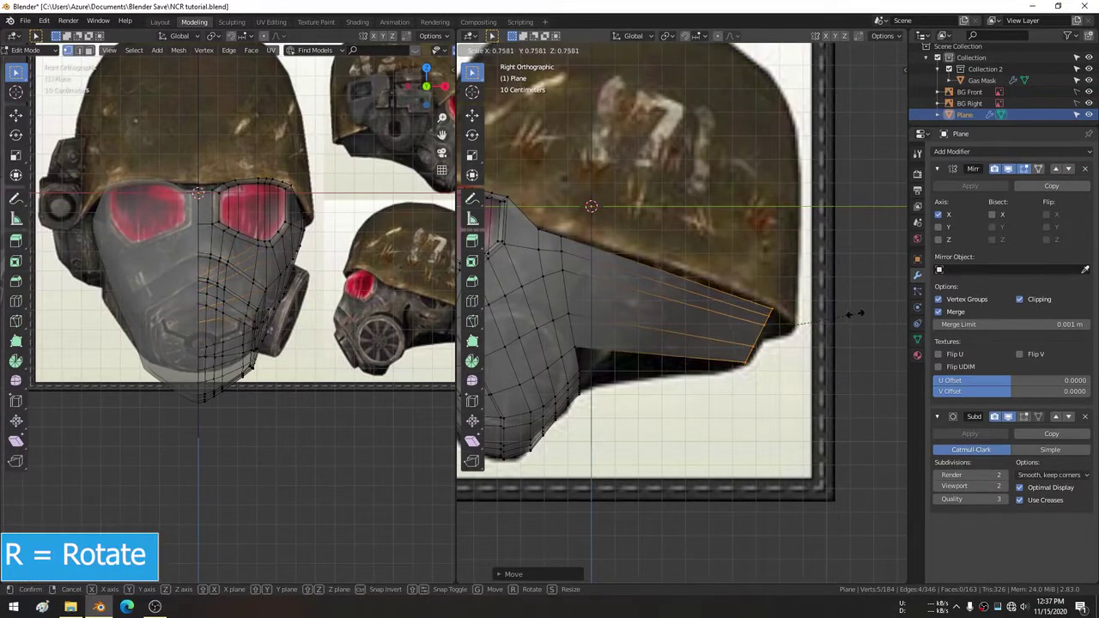
{"action": "left_click", "coordinate": [849, 314]}
{"action": "key", "text": "g"}
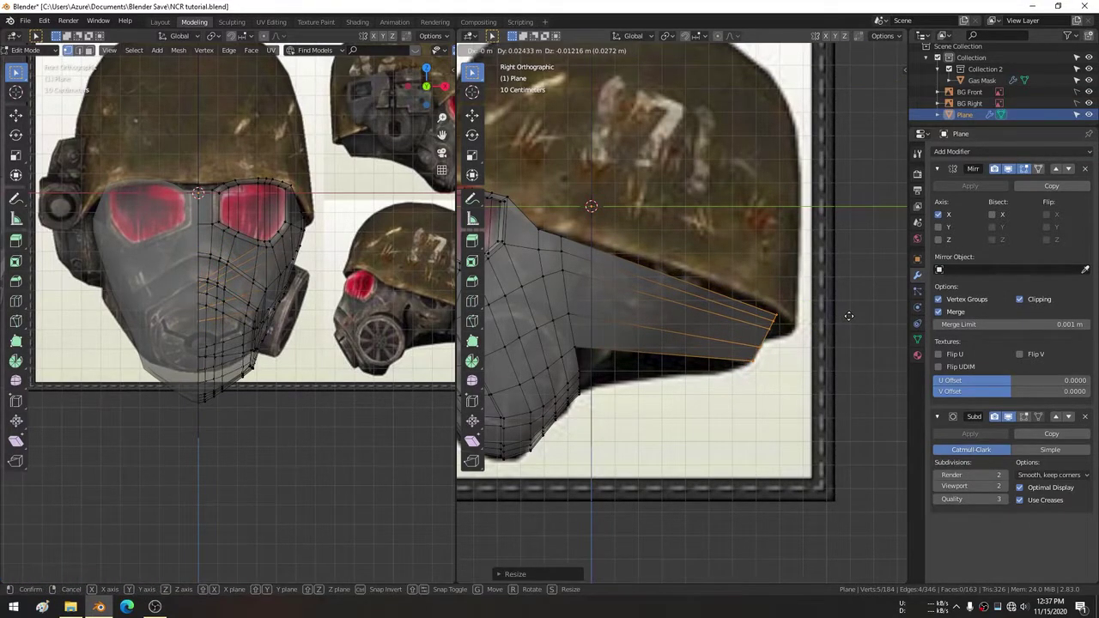
{"action": "left_click", "coordinate": [848, 316]}
Move a strap corner vertex onto the helmet's brim line and raise it slightly.
{"action": "scroll", "coordinate": [761, 318], "scroll_direction": "up", "scroll_amount": 1}
{"action": "scroll", "coordinate": [675, 327], "scroll_direction": "up", "scroll_amount": 1}
{"action": "scroll", "coordinate": [686, 332], "scroll_direction": "up", "scroll_amount": 1}
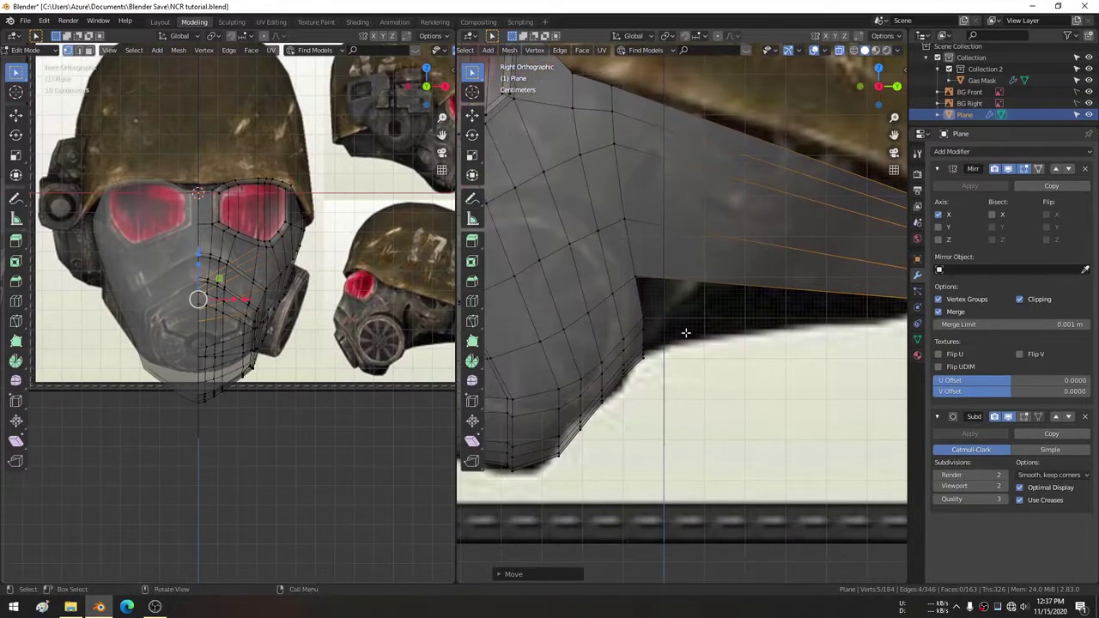
{"action": "scroll", "coordinate": [685, 332], "scroll_direction": "down", "scroll_amount": 1}
{"action": "scroll", "coordinate": [713, 292], "scroll_direction": "down", "scroll_amount": 1}
{"action": "scroll", "coordinate": [739, 257], "scroll_direction": "down", "scroll_amount": 1}
{"action": "scroll", "coordinate": [783, 208], "scroll_direction": "up", "scroll_amount": 1, "text": "shift"}
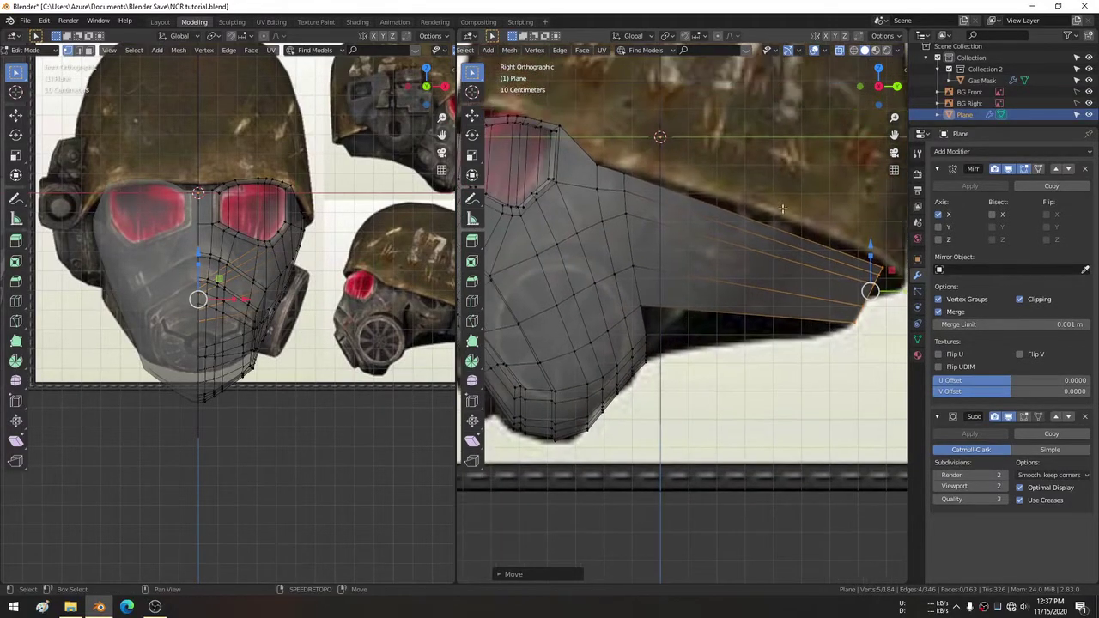
{"action": "scroll", "coordinate": [782, 207], "scroll_direction": "up", "scroll_amount": 1, "text": "ctrl"}
{"action": "scroll", "coordinate": [807, 232], "scroll_direction": "up", "scroll_amount": 1, "text": "ctrl"}
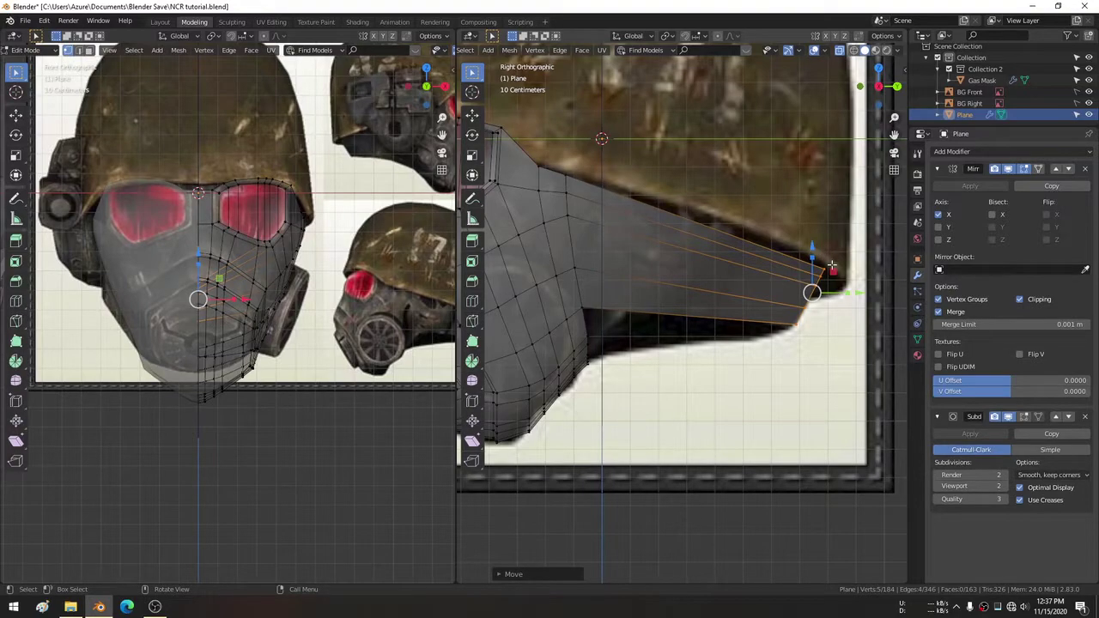
{"action": "key", "text": "g"}
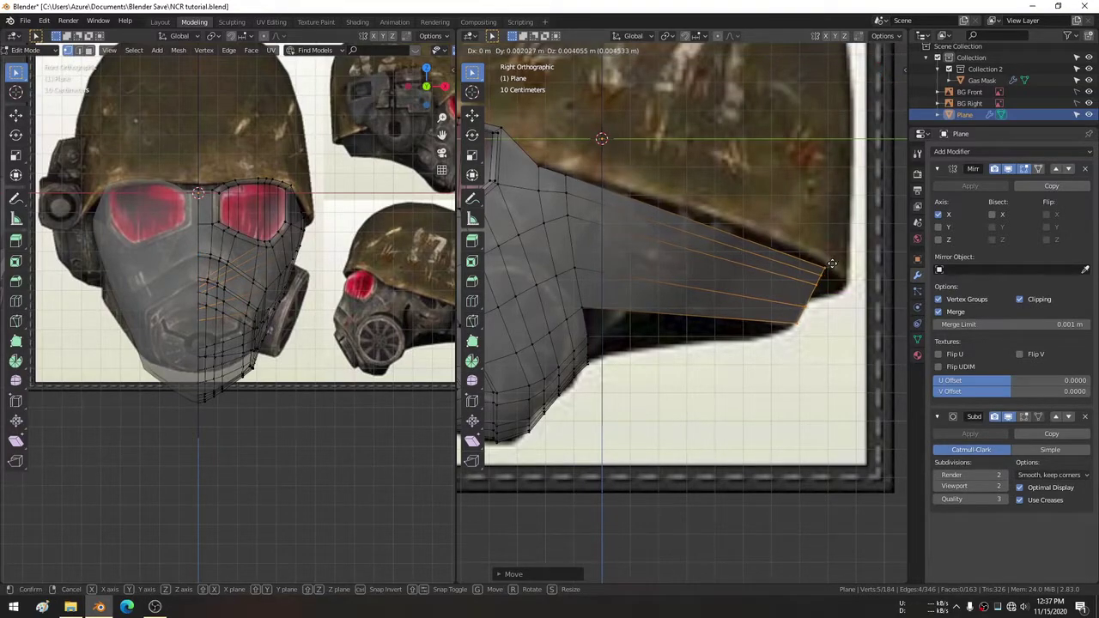
{"action": "left_click", "coordinate": [830, 260]}
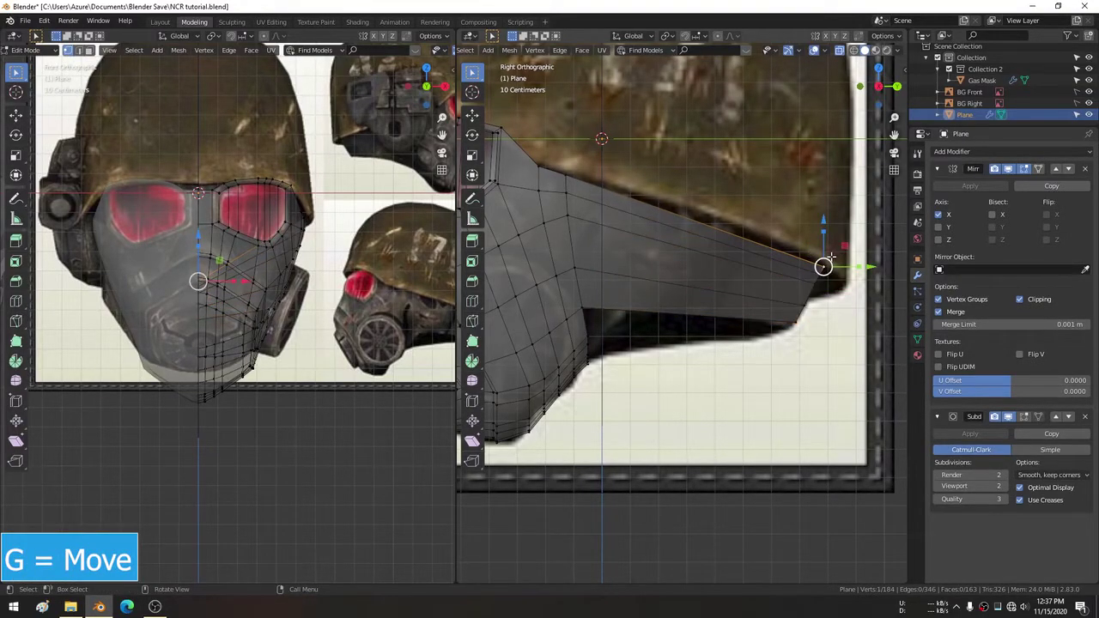
{"action": "left_click_drag", "start_coordinate": [824, 224], "coordinate": [826, 219]}
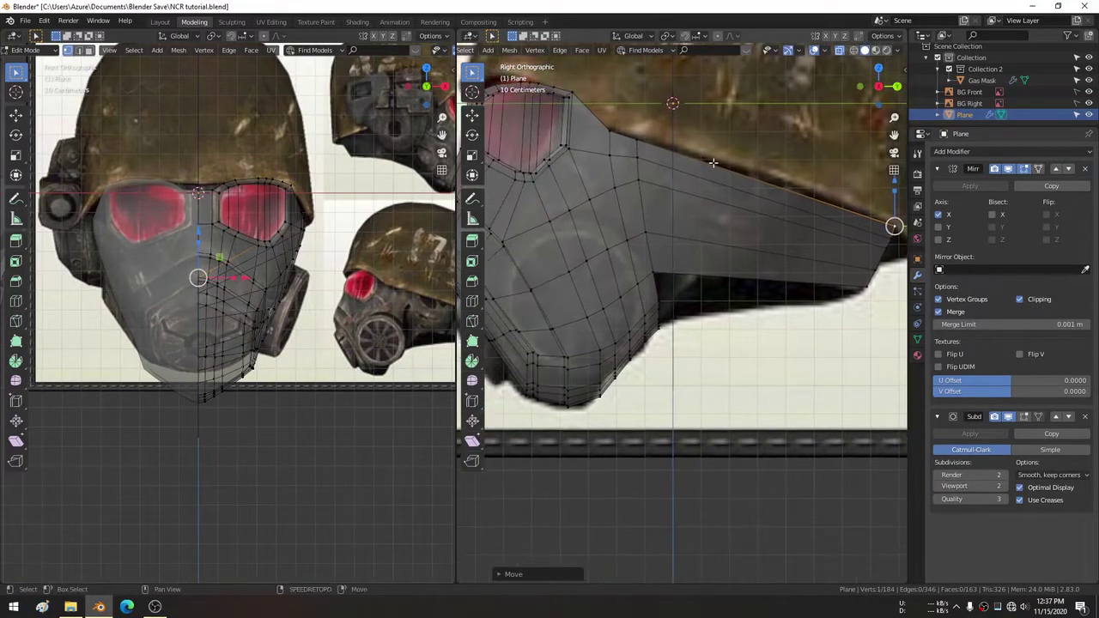
Vertex-slide two strap vertices along their edges to refine the strap's shape.
{"action": "middle_click_drag", "start_coordinate": [580, 242], "coordinate": [651, 207], "text": "shift"}
{"action": "left_click", "coordinate": [640, 179]}
{"action": "key", "text": "g"}
{"action": "key", "text": "g"}
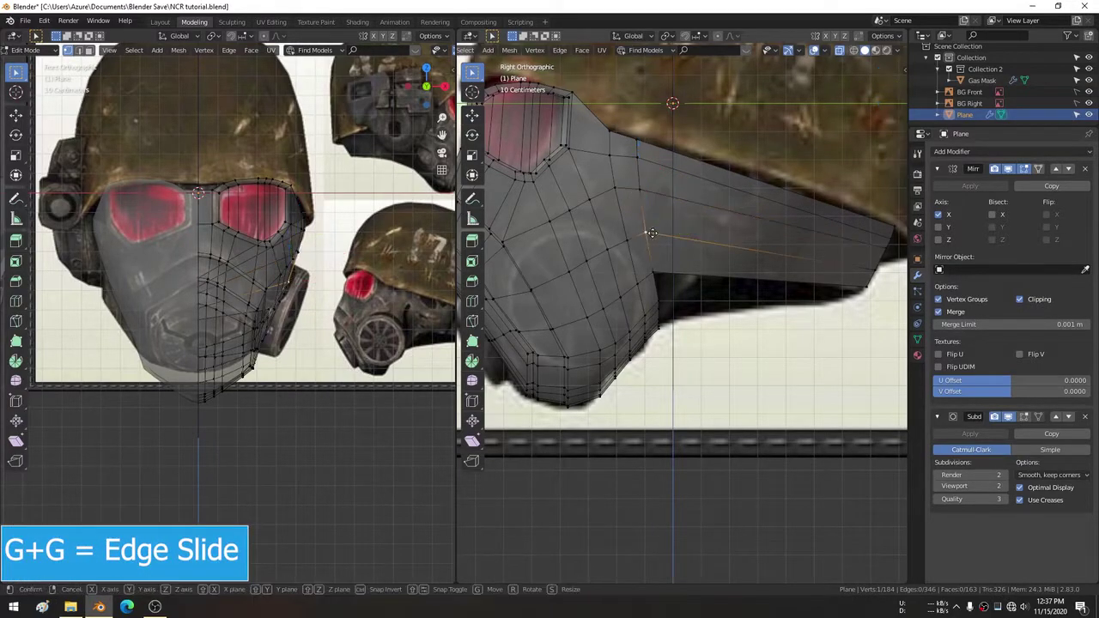
{"action": "left_click", "coordinate": [646, 234]}
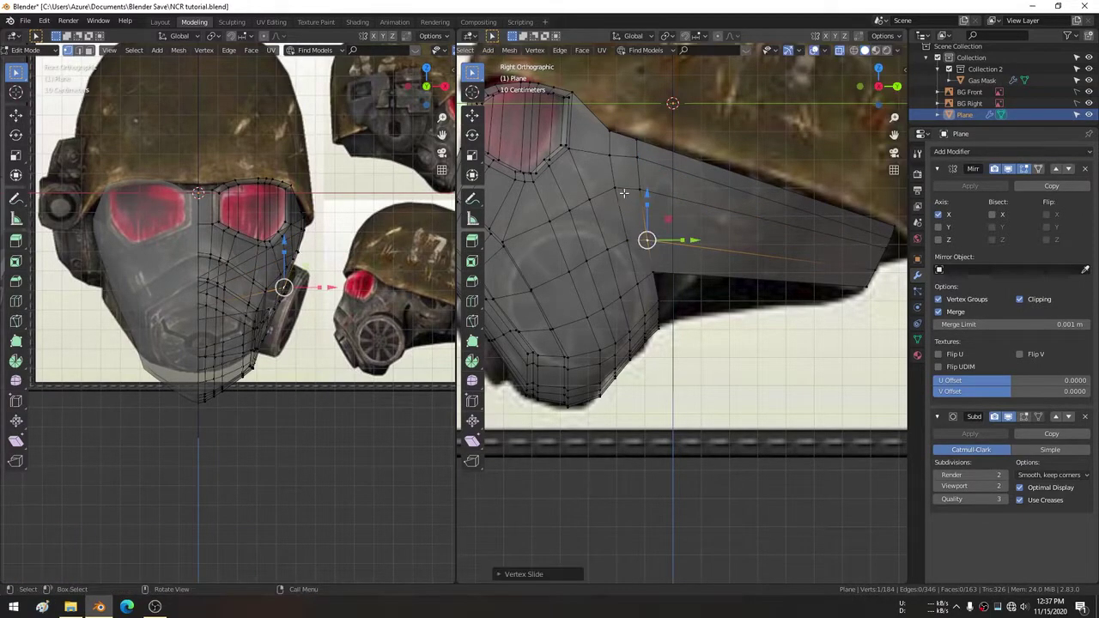
{"action": "left_click", "coordinate": [615, 194]}
{"action": "key", "text": "g"}
{"action": "key", "text": "g"}
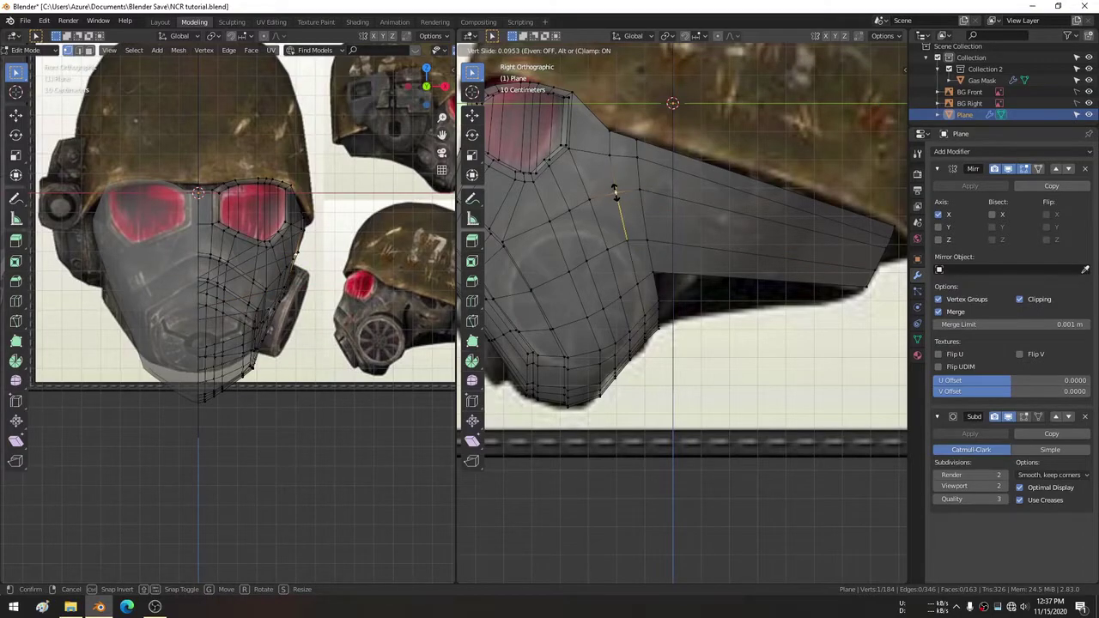
{"action": "left_click", "coordinate": [614, 191]}
{"action": "middle_click_drag", "start_coordinate": [615, 190], "coordinate": [719, 327]}
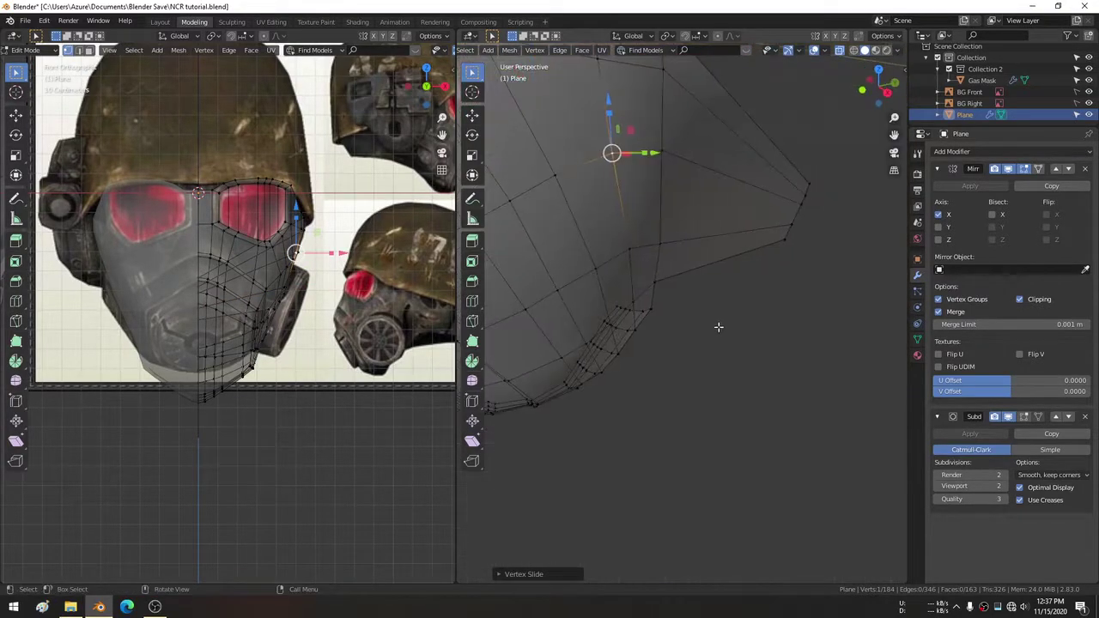
In top view, add three evenly spaced edge loops across the strap.
{"action": "key", "text": "KP_7"}
{"action": "key", "text": "ctrl+r"}
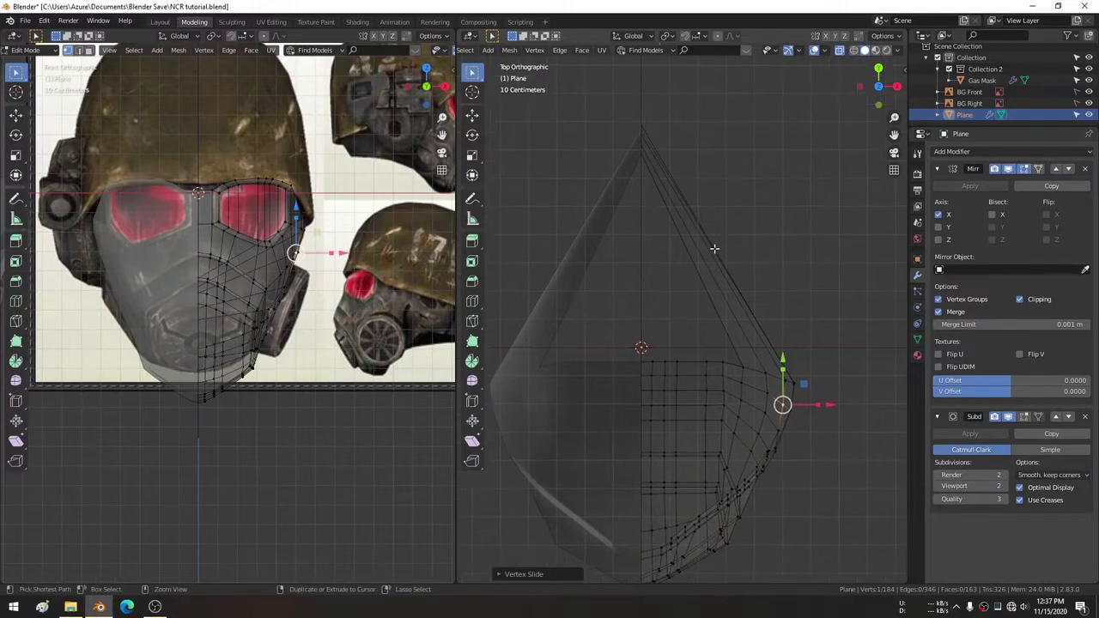
{"action": "key", "text": "3"}
{"action": "left_click", "coordinate": [712, 247]}
{"action": "right_click", "coordinate": [713, 248]}
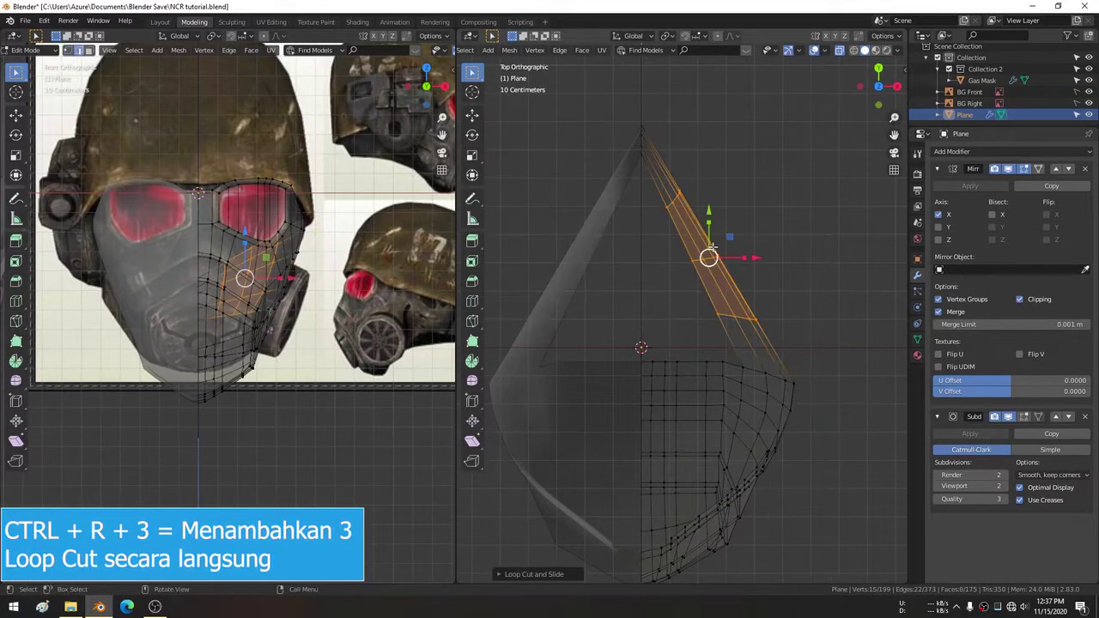
With proportional editing on, move the side strap loop outward along X and rotate it.
{"action": "key", "text": "alt+a"}
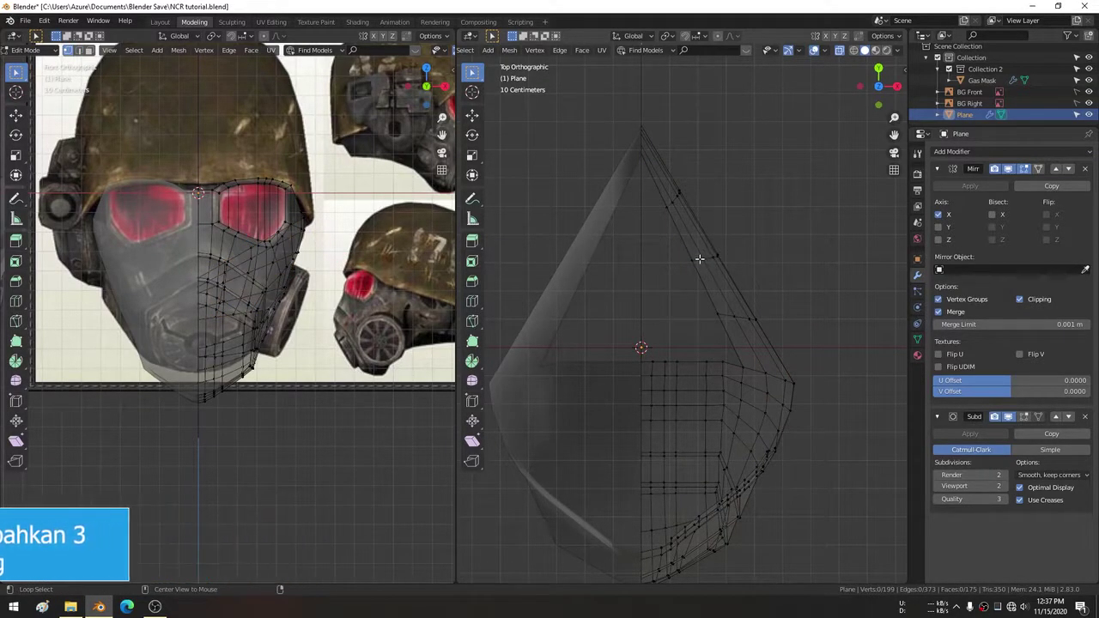
{"action": "left_click", "coordinate": [701, 261], "text": "alt"}
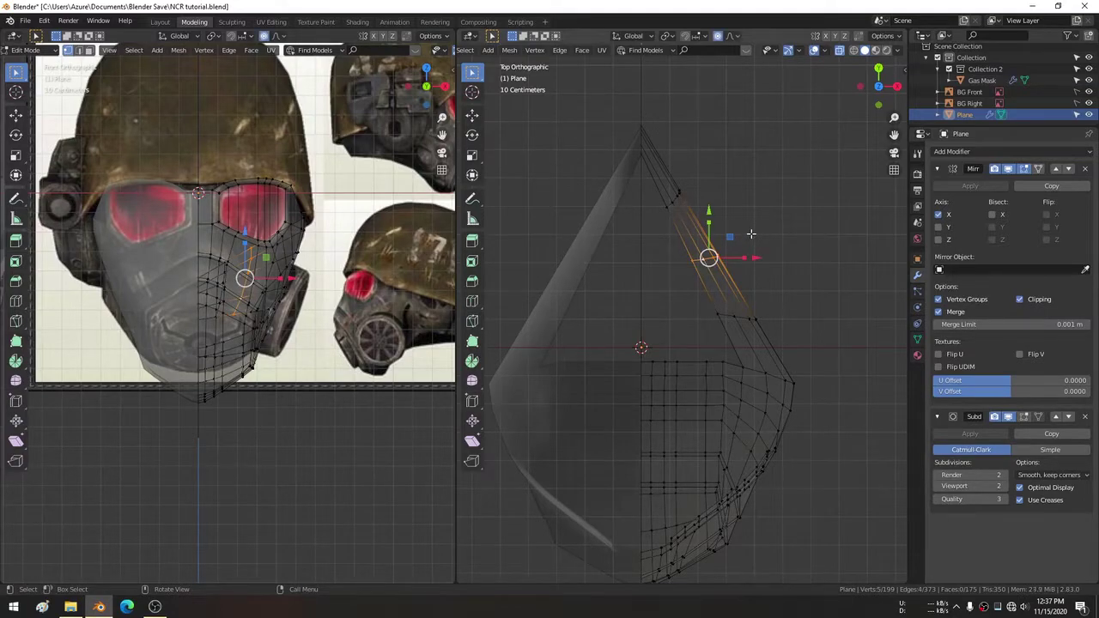
{"action": "key", "text": "o"}
{"action": "left_click", "coordinate": [735, 36]}
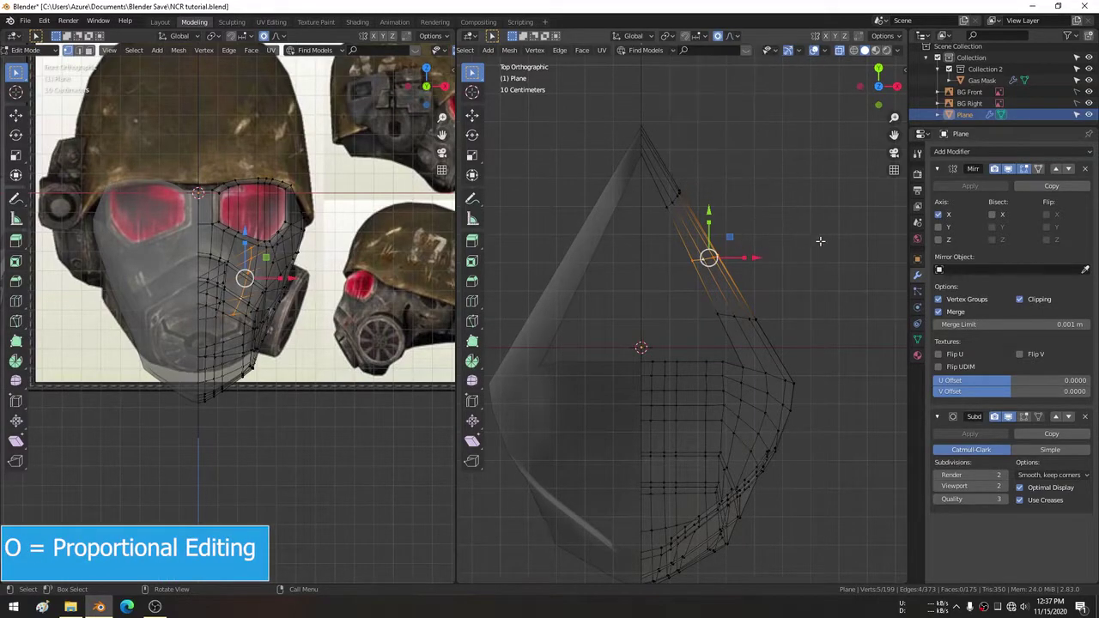
{"action": "key", "text": "g"}
{"action": "scroll", "coordinate": [766, 239], "scroll_direction": "up", "scroll_amount": 6}
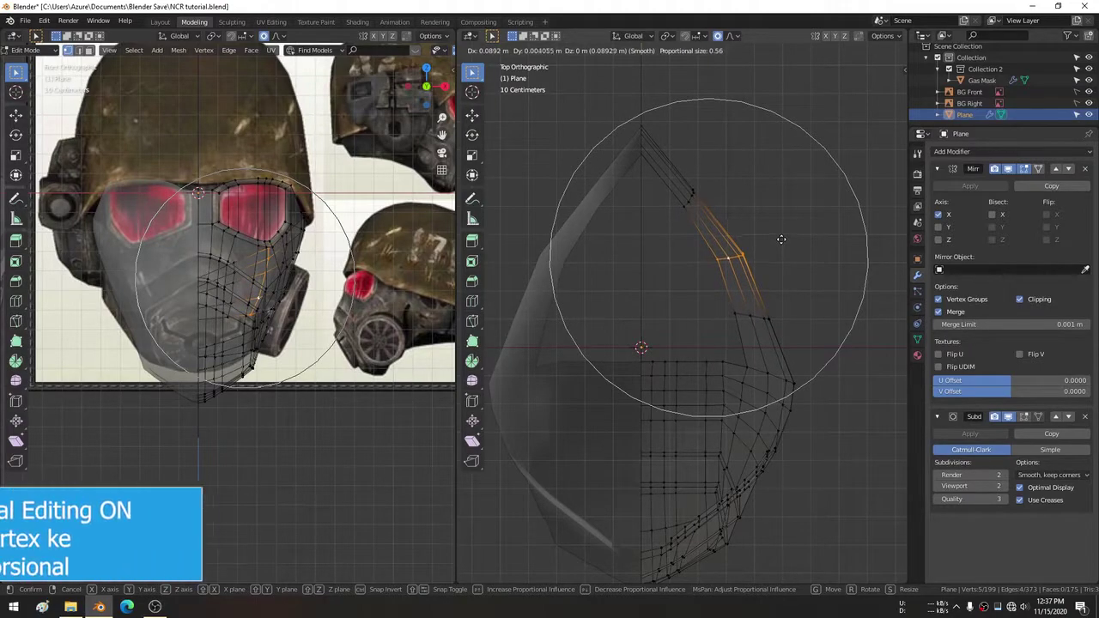
{"action": "key", "text": "x"}
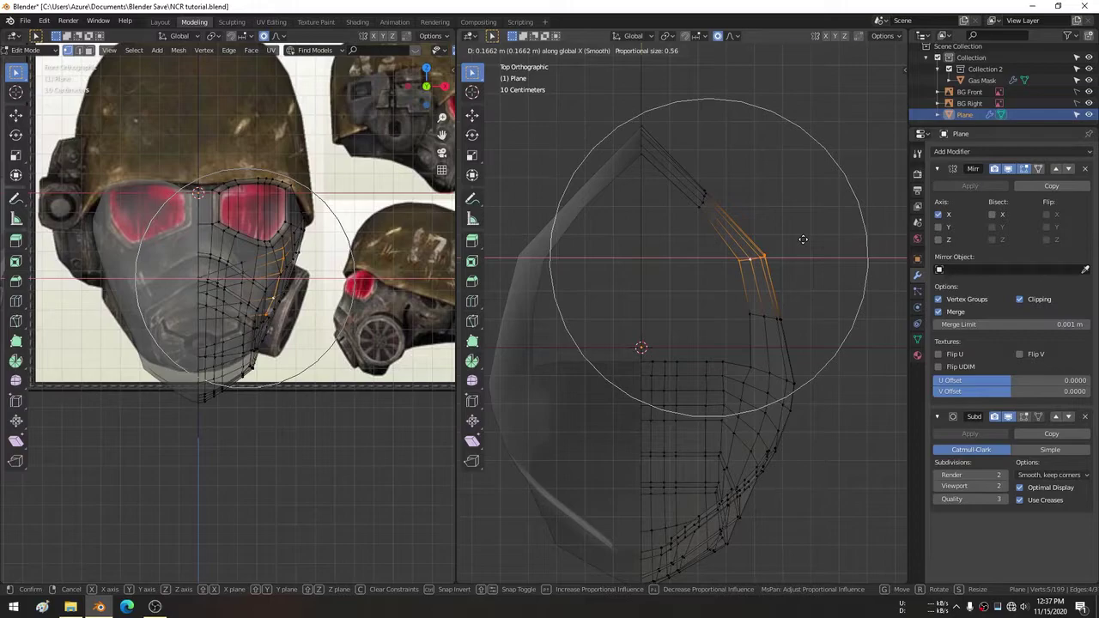
{"action": "left_click", "coordinate": [803, 240]}
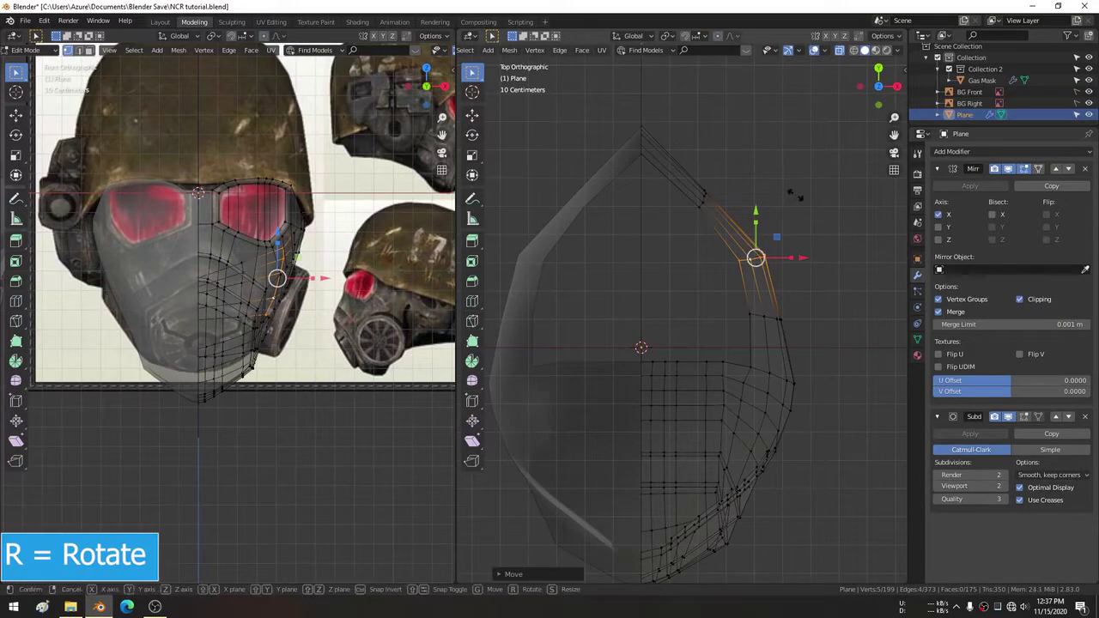
{"action": "key", "text": "r"}
{"action": "key", "text": "r"}
{"action": "key", "text": "r"}
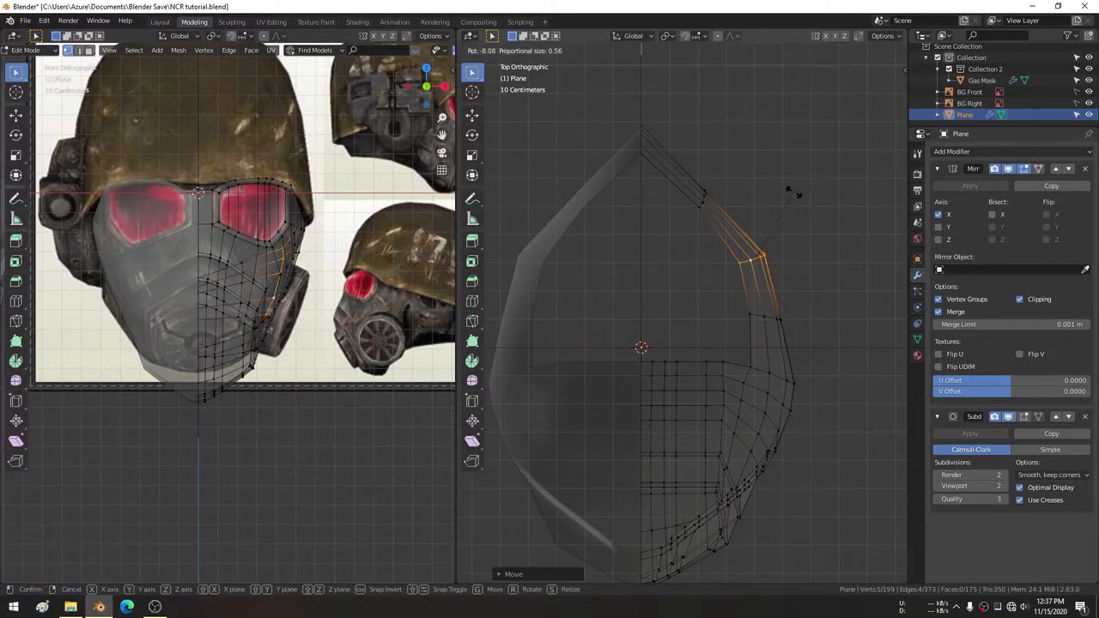
{"action": "left_click", "coordinate": [781, 177]}
Push the upper, middle and lower strap loops outward so the strap curves around the helmet.
{"action": "left_click", "coordinate": [702, 193], "text": "alt"}
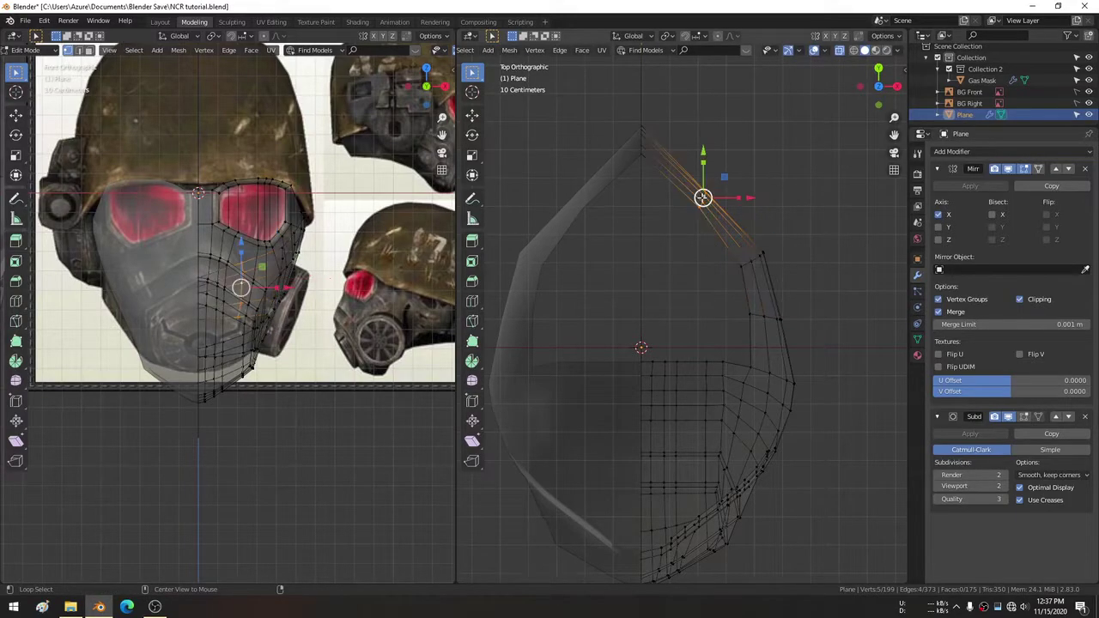
{"action": "key", "text": "g"}
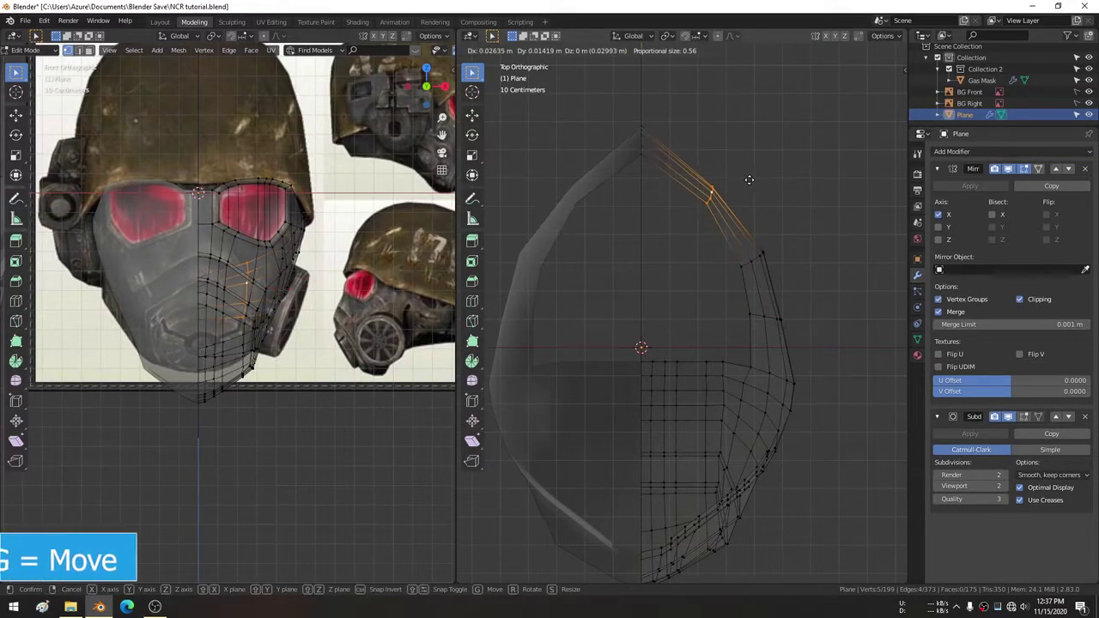
{"action": "left_click", "coordinate": [758, 178]}
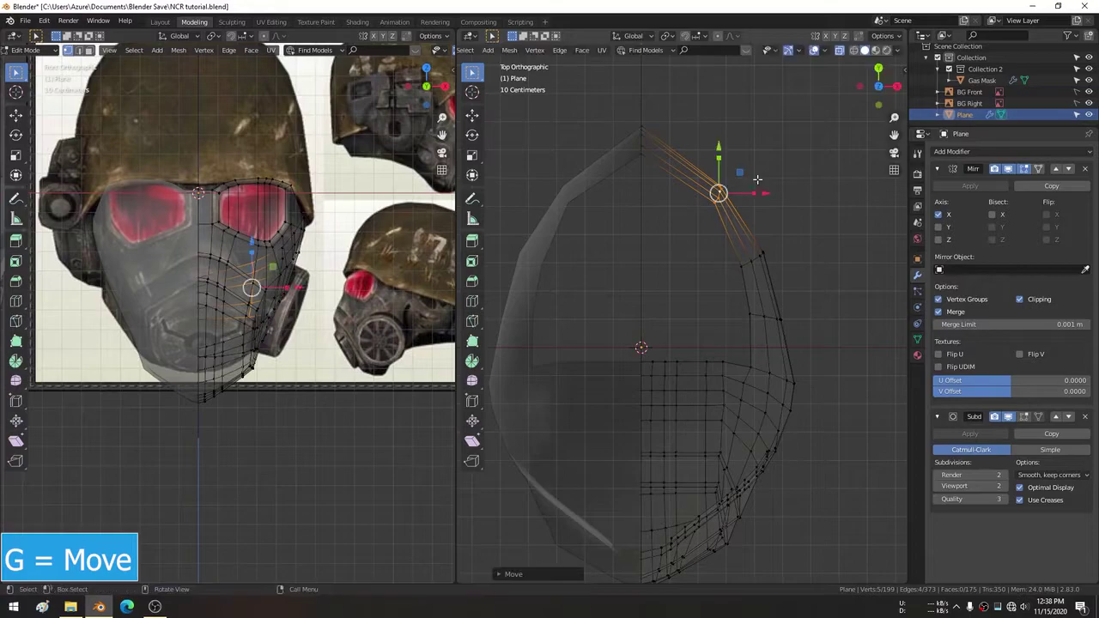
{"action": "left_click", "coordinate": [756, 259], "text": "alt"}
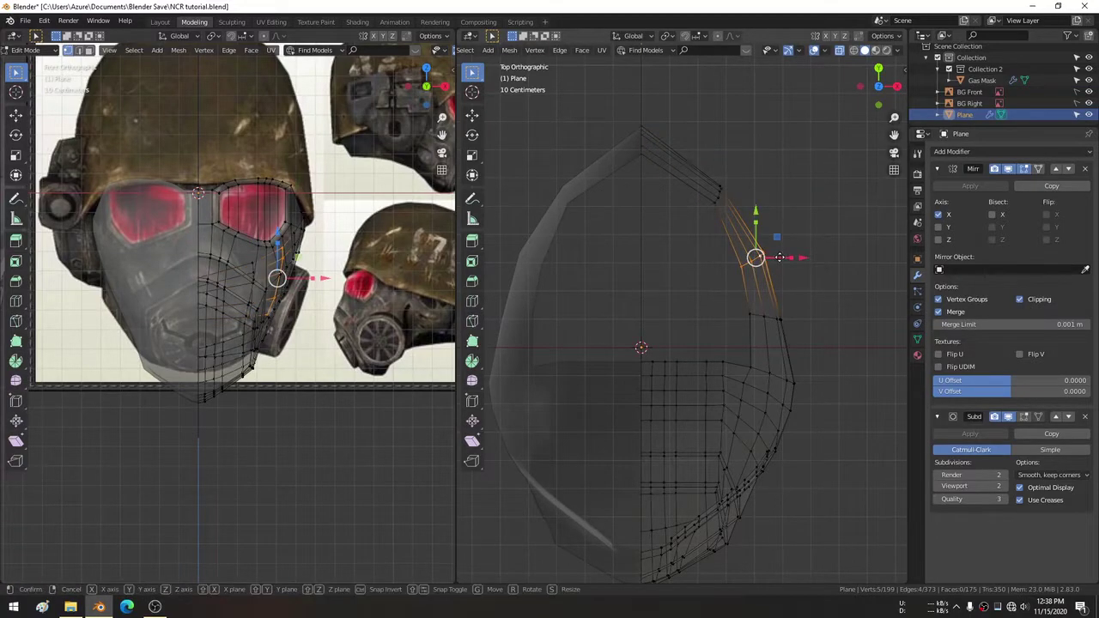
{"action": "key", "text": "g"}
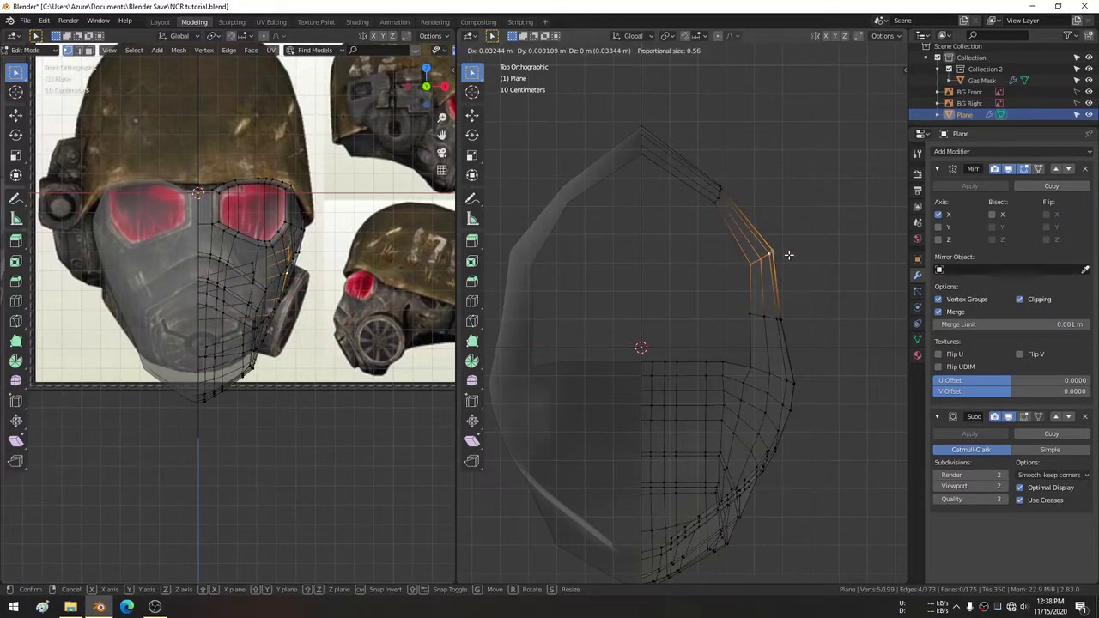
{"action": "left_click", "coordinate": [788, 255]}
{"action": "left_click", "coordinate": [758, 316], "text": "alt"}
{"action": "key", "text": "g"}
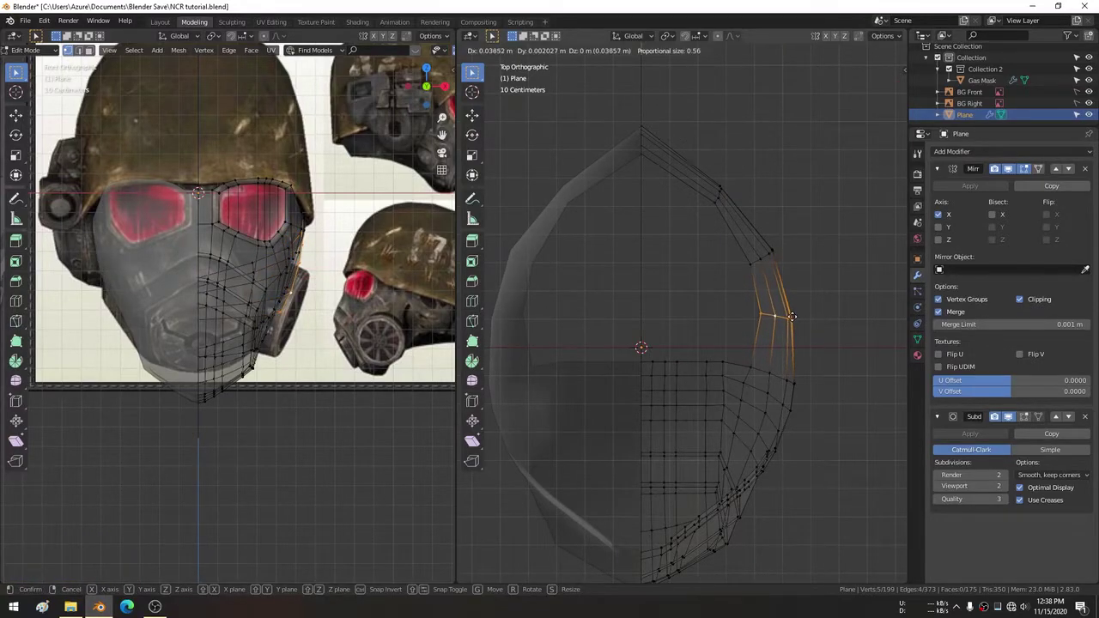
{"action": "left_click", "coordinate": [791, 316]}
{"action": "middle_click_drag", "start_coordinate": [791, 316], "coordinate": [708, 149]}
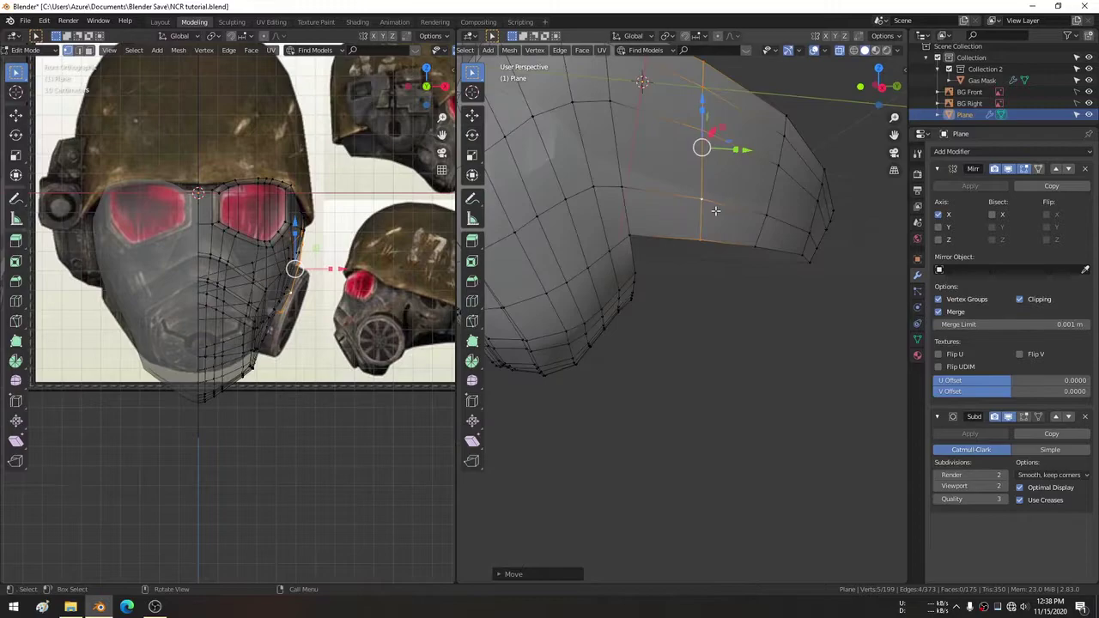
Switch to a single large viewport and orbit around the mask and helmet into the right side view.
{"action": "left_click", "coordinate": [161, 21]}
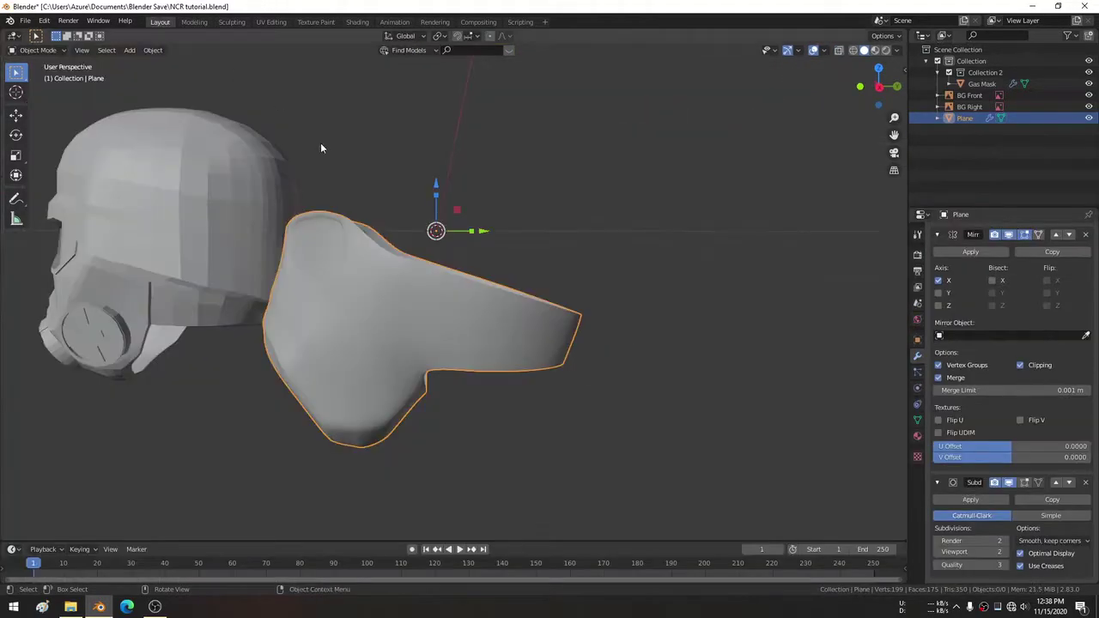
{"action": "mouse_move", "coordinate": [484, 289]}
{"action": "middle_mouse_down"}
{"action": "mouse_move", "coordinate": [519, 337]}
{"action": "mouse_move", "coordinate": [570, 349]}
{"action": "mouse_move", "coordinate": [556, 364]}
{"action": "mouse_move", "coordinate": [324, 197]}
{"action": "mouse_move", "coordinate": [434, 214]}
{"action": "mouse_move", "coordinate": [461, 197]}
{"action": "mouse_move", "coordinate": [438, 183]}
{"action": "mouse_move", "coordinate": [440, 221]}
{"action": "mouse_move", "coordinate": [407, 352]}
{"action": "mouse_move", "coordinate": [517, 186]}
{"action": "mouse_move", "coordinate": [516, 282]}
{"action": "middle_mouse_up"}
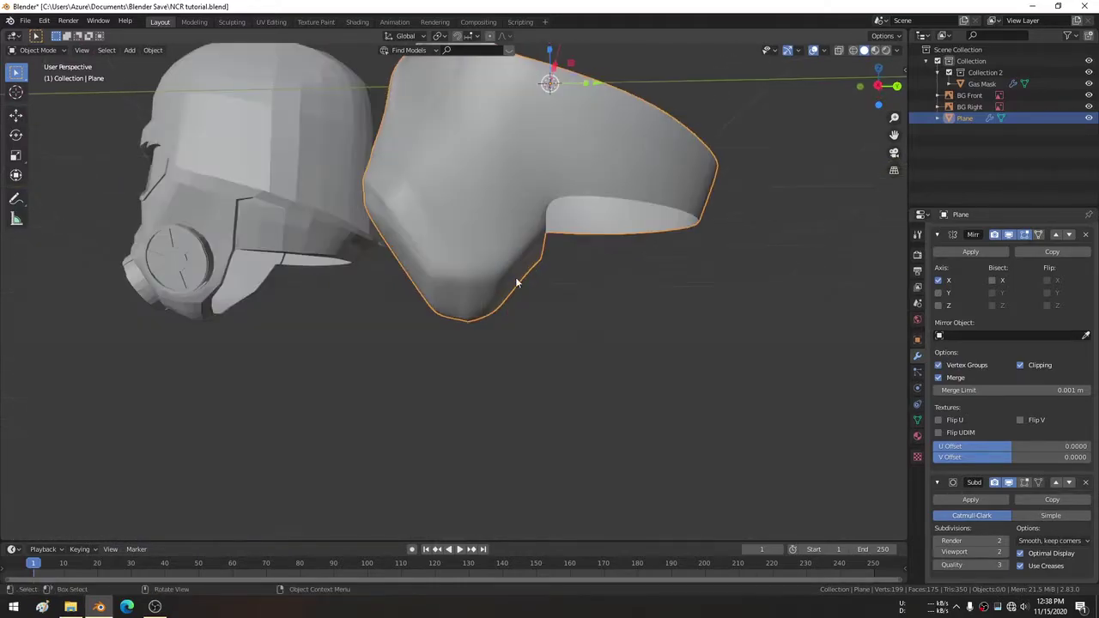
{"action": "mouse_move", "coordinate": [427, 282]}
{"action": "middle_mouse_down"}
{"action": "mouse_move", "coordinate": [537, 226]}
{"action": "mouse_move", "coordinate": [317, 256]}
{"action": "mouse_move", "coordinate": [450, 282]}
{"action": "middle_mouse_up"}
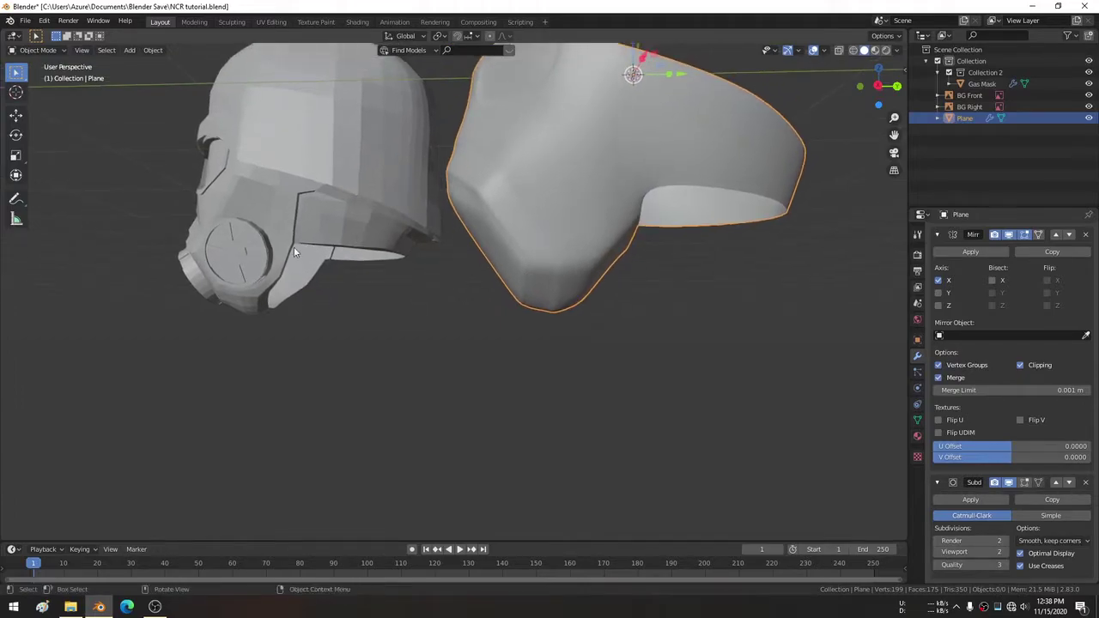
{"action": "mouse_move", "coordinate": [650, 234]}
{"action": "middle_mouse_down"}
{"action": "mouse_move", "coordinate": [621, 227]}
{"action": "mouse_move", "coordinate": [655, 138]}
{"action": "mouse_move", "coordinate": [634, 230]}
{"action": "middle_mouse_up"}
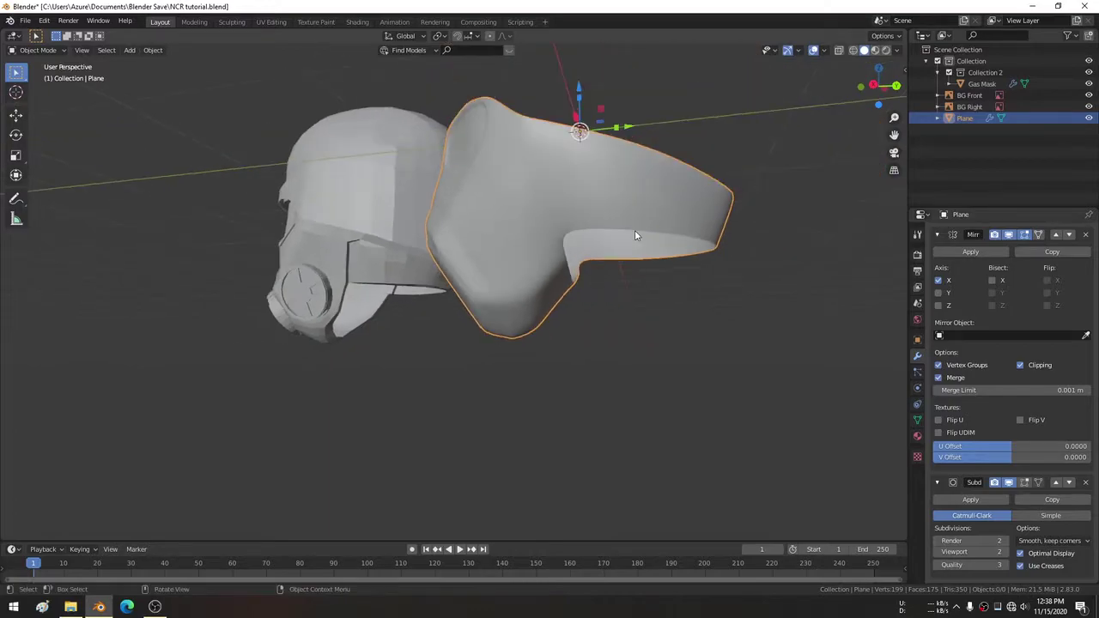
{"action": "key", "text": "KP_3"}
{"action": "scroll", "coordinate": [624, 248], "scroll_direction": "up", "scroll_amount": 1}
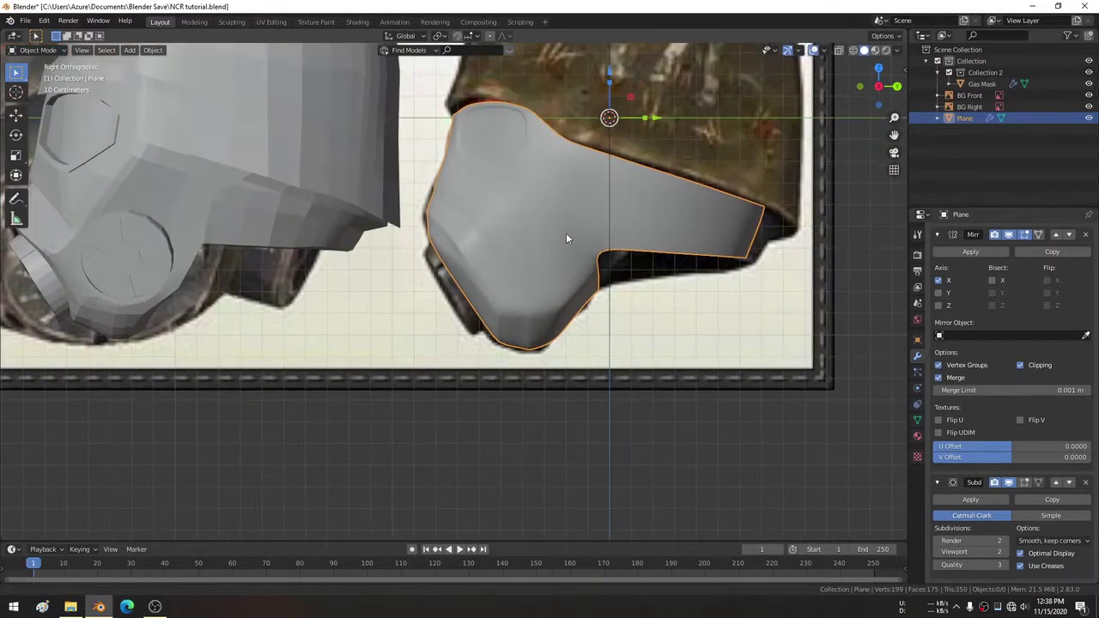
{"action": "middle_click_drag", "start_coordinate": [567, 236], "coordinate": [662, 283], "text": "shift"}
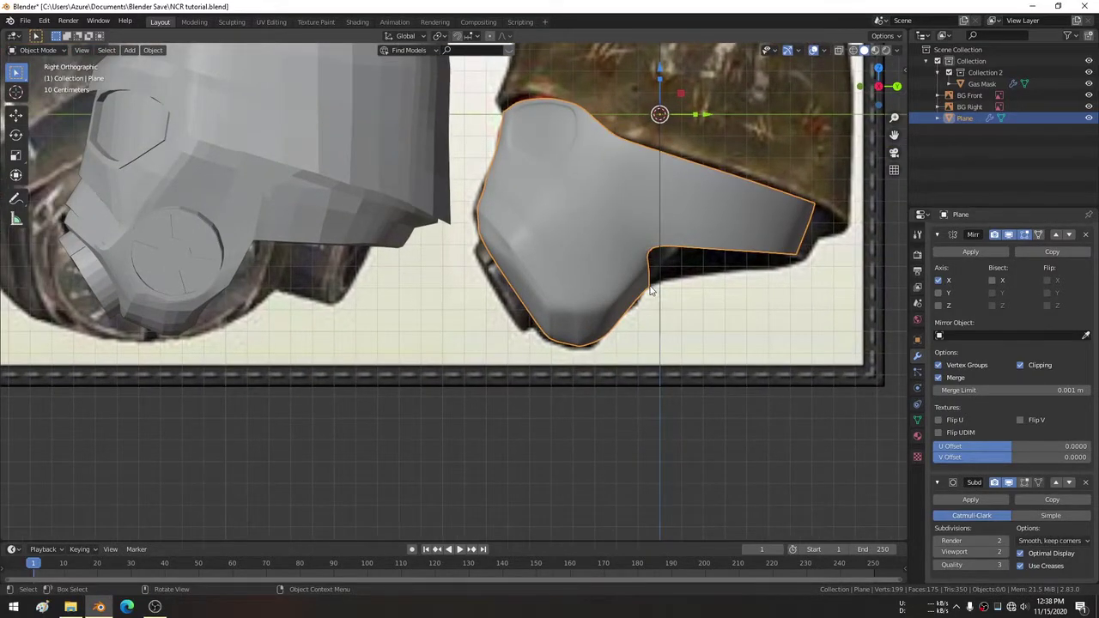
{"action": "middle_click_drag", "start_coordinate": [320, 334], "coordinate": [305, 332], "text": "shift"}
In Edit Mode, select and inspect the strap's corner vertex, then return to Object Mode.
{"action": "key", "text": "Tab"}
{"action": "scroll", "coordinate": [515, 257], "scroll_direction": "up", "scroll_amount": 3}
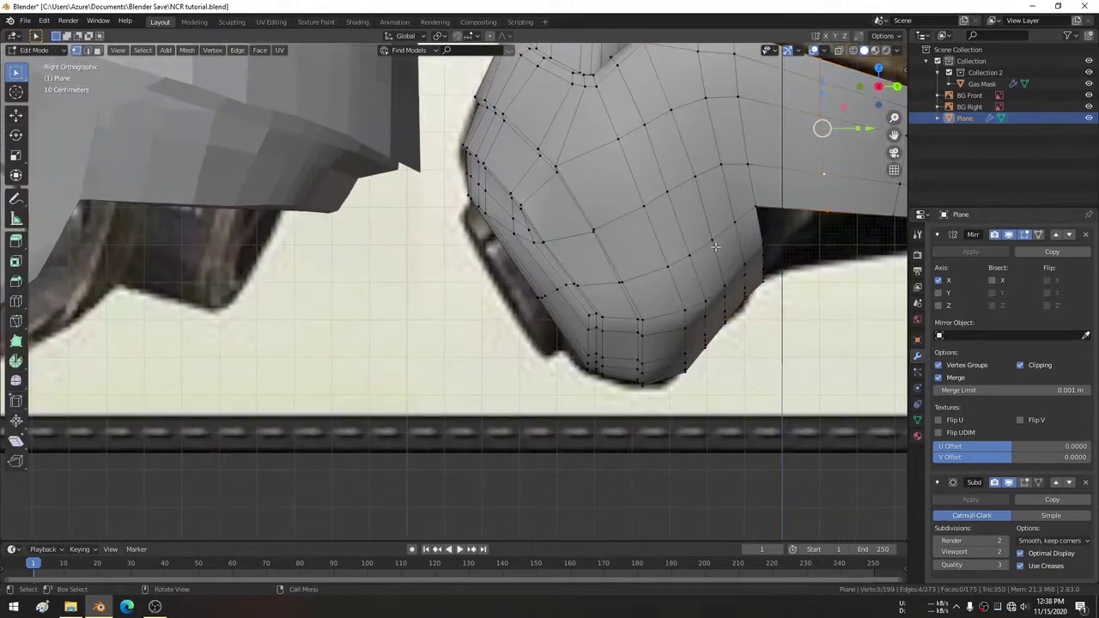
{"action": "mouse_move", "coordinate": [602, 257]}
{"action": "middle_mouse_down", "text": "shift"}
{"action": "mouse_move", "coordinate": [693, 261]}
{"action": "mouse_move", "coordinate": [679, 276]}
{"action": "mouse_move", "coordinate": [609, 250]}
{"action": "mouse_move", "coordinate": [671, 262]}
{"action": "mouse_move", "coordinate": [709, 289]}
{"action": "mouse_move", "coordinate": [555, 269]}
{"action": "mouse_move", "coordinate": [536, 348]}
{"action": "mouse_move", "coordinate": [487, 287]}
{"action": "middle_mouse_up", "text": "shift"}
{"action": "left_click", "coordinate": [653, 236]}
{"action": "scroll", "coordinate": [705, 289], "scroll_direction": "up", "scroll_amount": 2}
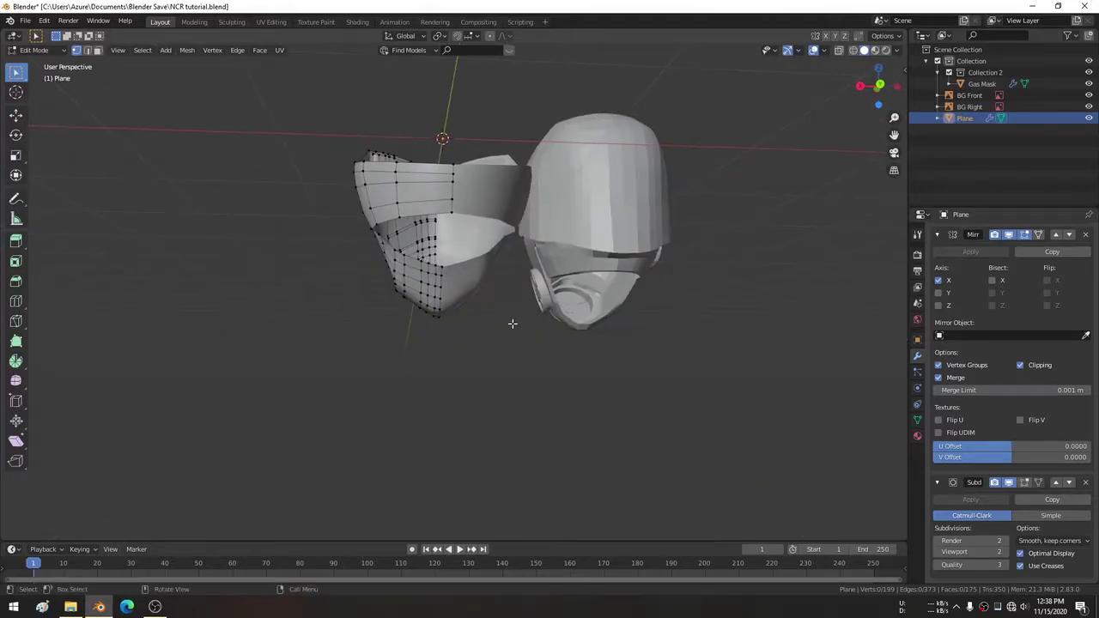
{"action": "mouse_move", "coordinate": [513, 325]}
{"action": "middle_mouse_down"}
{"action": "mouse_move", "coordinate": [599, 422]}
{"action": "mouse_move", "coordinate": [633, 422]}
{"action": "mouse_move", "coordinate": [580, 209]}
{"action": "middle_mouse_up"}
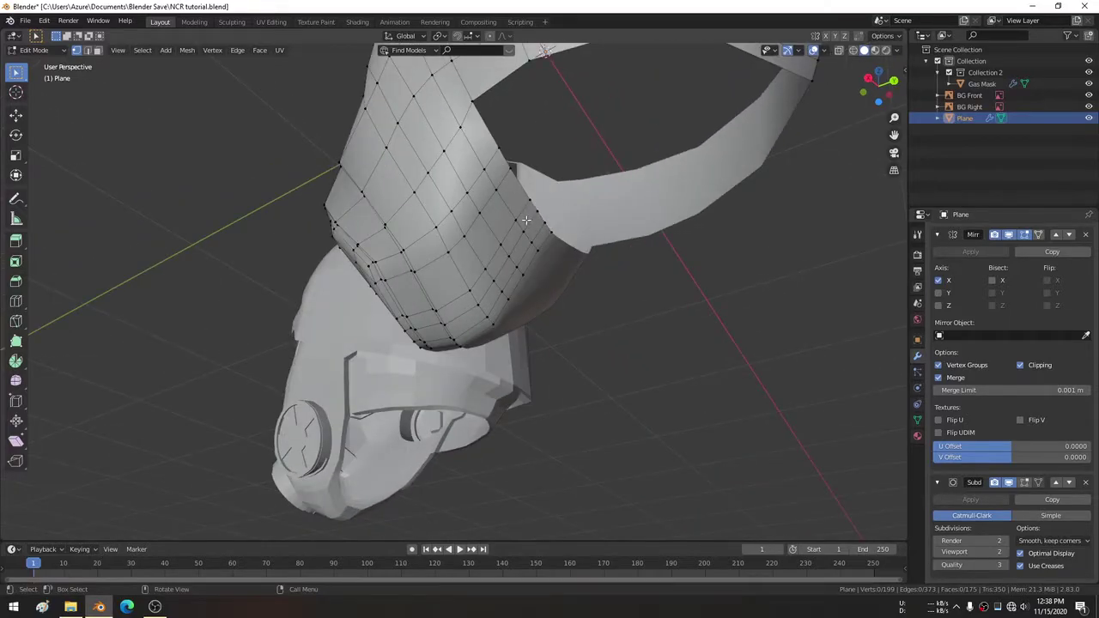
{"action": "key", "text": "Tab"}
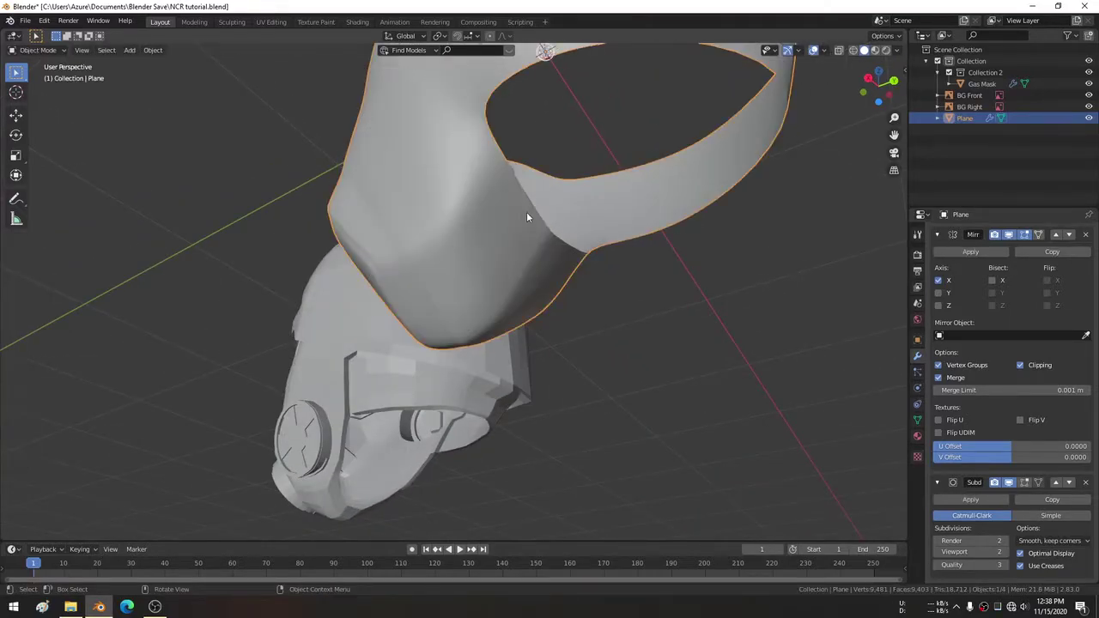
Save NCR tutorial.blend, select the Gas Mask object, and open Blender's recent-files list from the taskbar.
{"action": "scroll", "coordinate": [611, 261], "scroll_direction": "up", "scroll_amount": 3}
{"action": "key", "text": "ctrl+s"}
{"action": "middle_click_drag", "start_coordinate": [471, 229], "coordinate": [506, 269]}
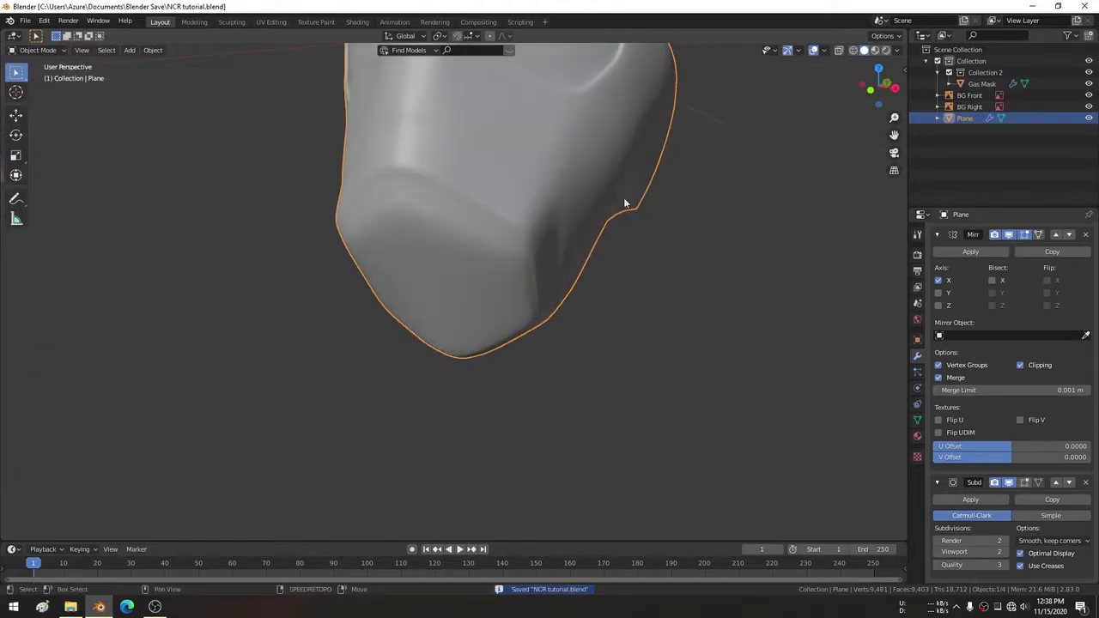
{"action": "mouse_move", "coordinate": [625, 203]}
{"action": "middle_mouse_down"}
{"action": "mouse_move", "coordinate": [471, 193]}
{"action": "mouse_move", "coordinate": [616, 243]}
{"action": "mouse_move", "coordinate": [443, 155]}
{"action": "mouse_move", "coordinate": [459, 177]}
{"action": "mouse_move", "coordinate": [586, 183]}
{"action": "mouse_move", "coordinate": [576, 195]}
{"action": "middle_mouse_up"}
{"action": "left_click", "coordinate": [616, 243]}
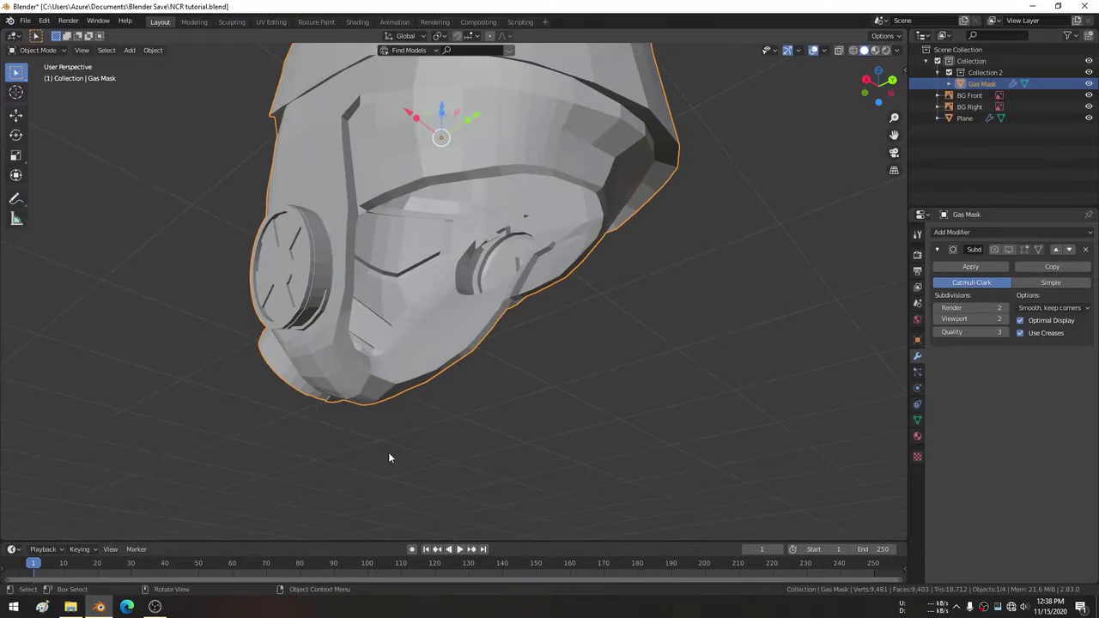
{"action": "left_click", "coordinate": [90, 609]}
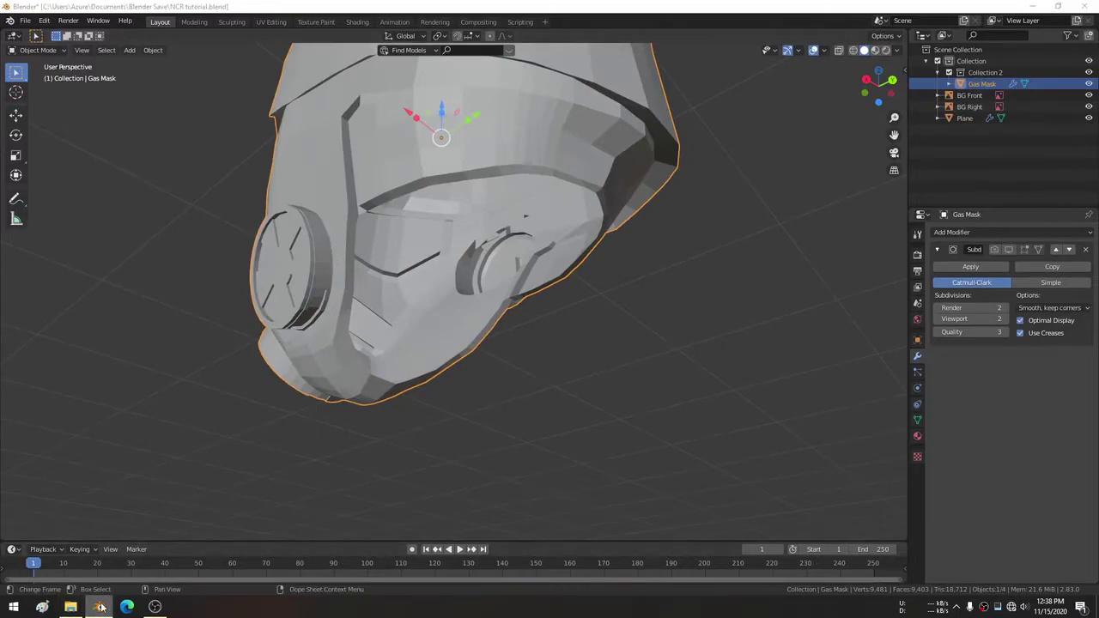
{"action": "right_click", "coordinate": [101, 608]}
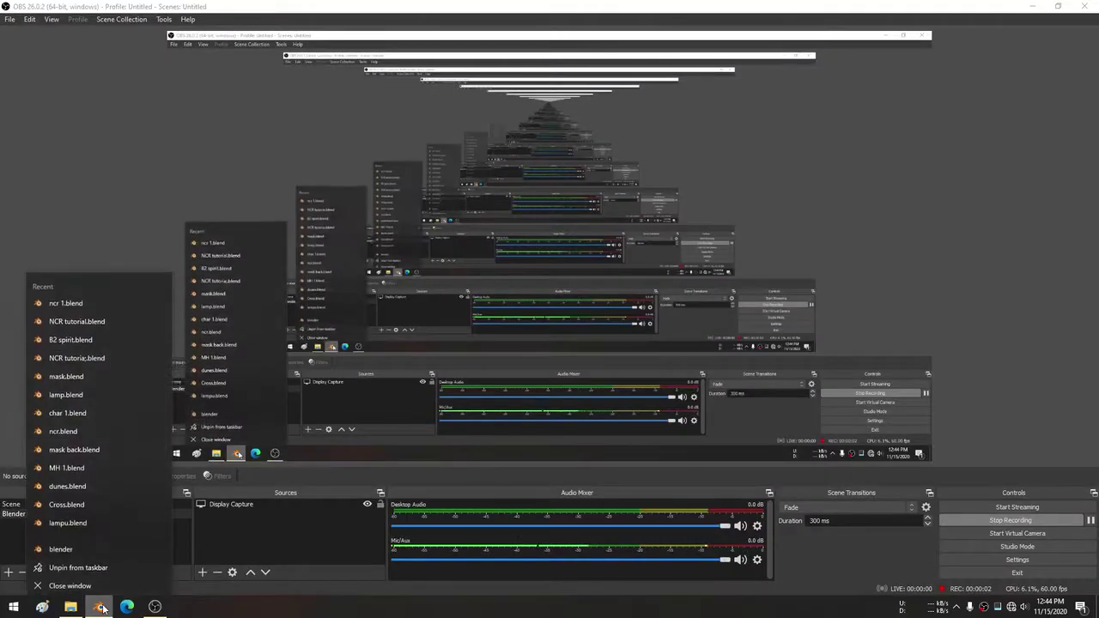
Open a recent .blend file from the taskbar jump list in a new Blender window.
{"action": "left_click", "coordinate": [94, 303]}
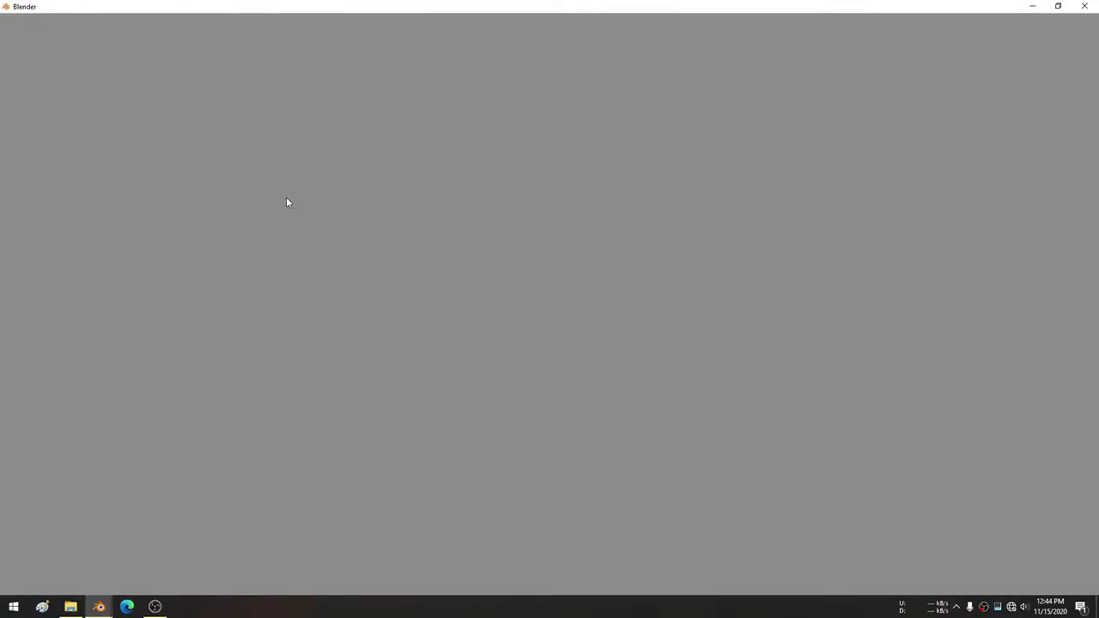
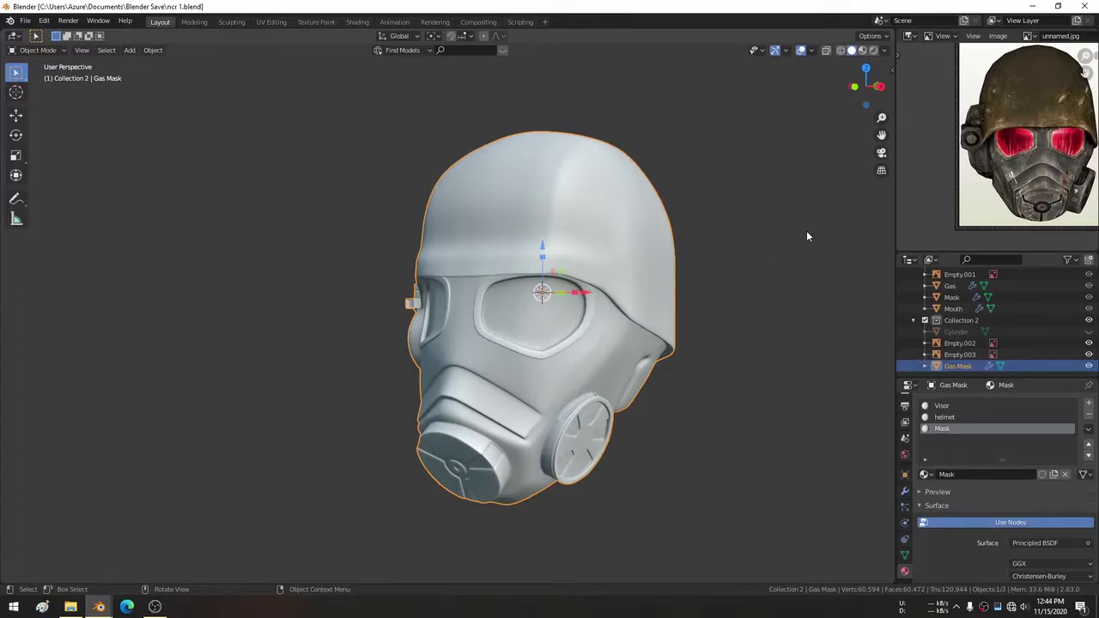
Create a Caucasian male (M_CA01) MB-Lab base character from the MB-Lab sidebar panel.
{"action": "key", "text": "n"}
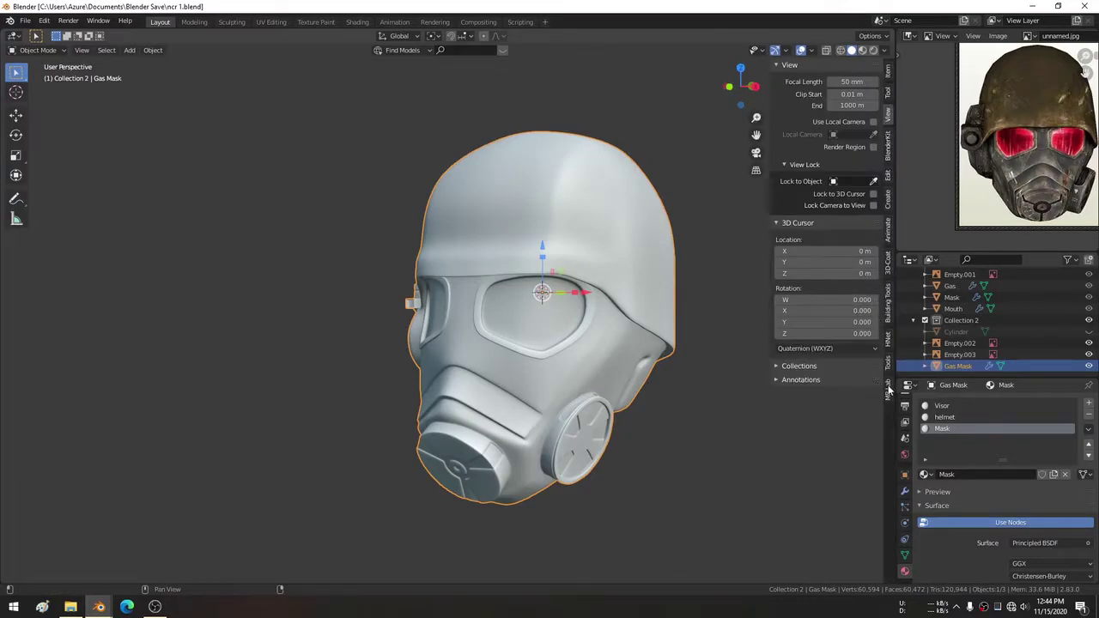
{"action": "left_click", "coordinate": [889, 388]}
{"action": "left_click", "coordinate": [820, 119]}
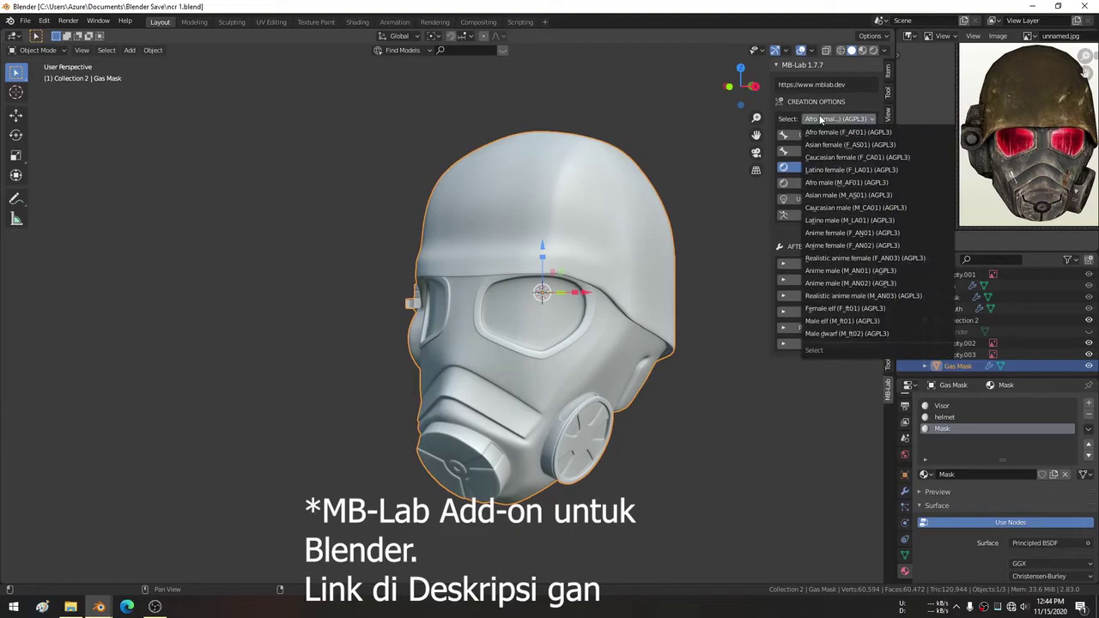
{"action": "left_click", "coordinate": [859, 207]}
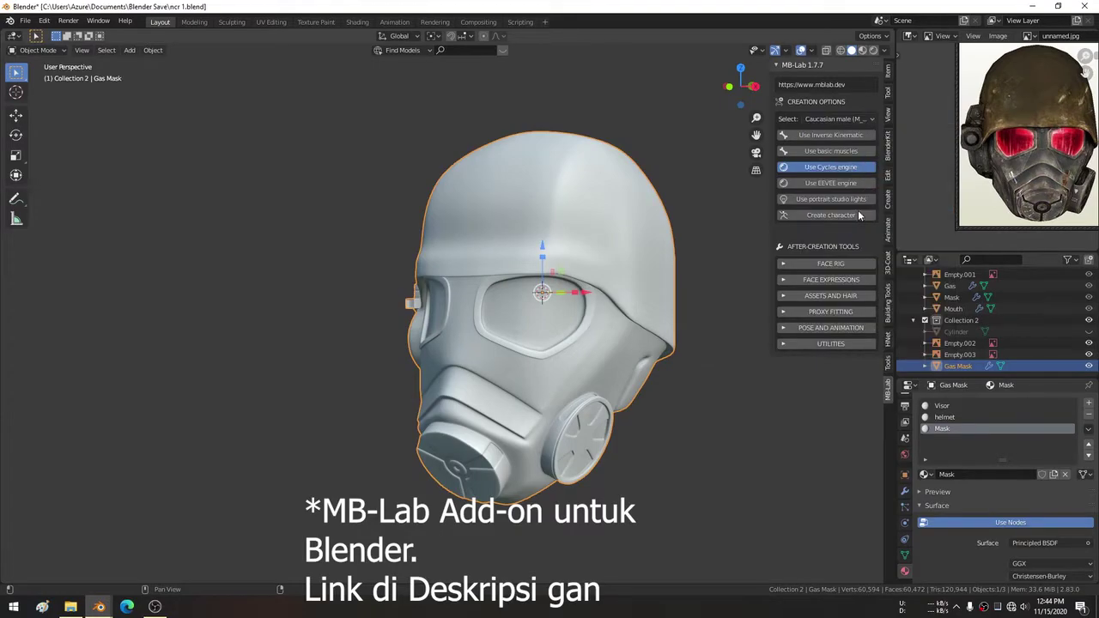
{"action": "left_click", "coordinate": [851, 214]}
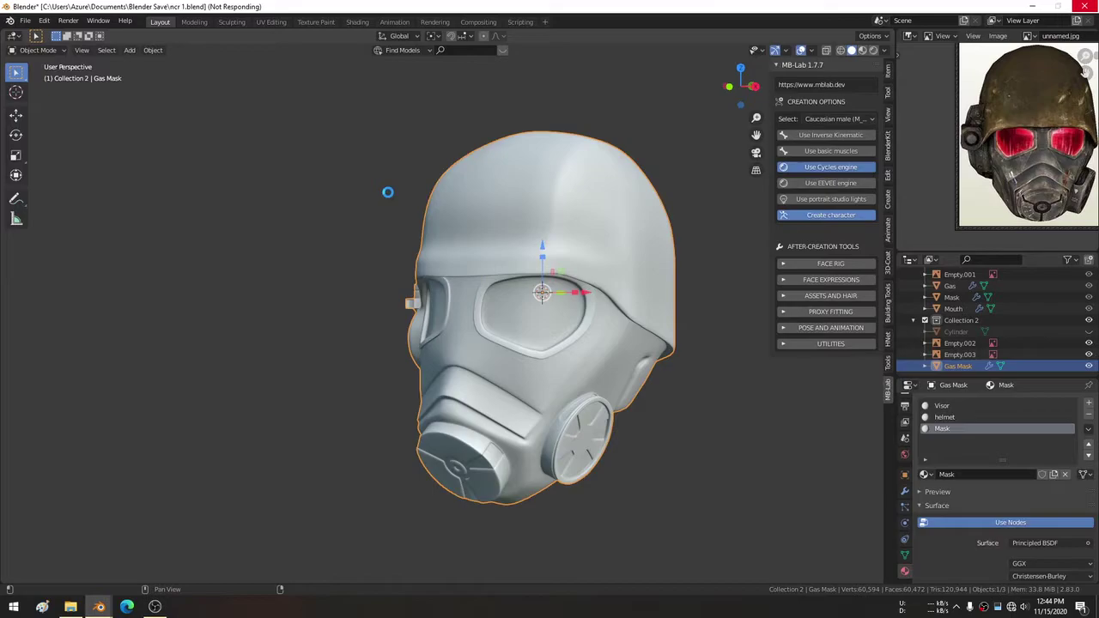
In front orthographic view, raise the gas mask and scale it down to 0.207.
{"action": "key", "text": "KP_1"}
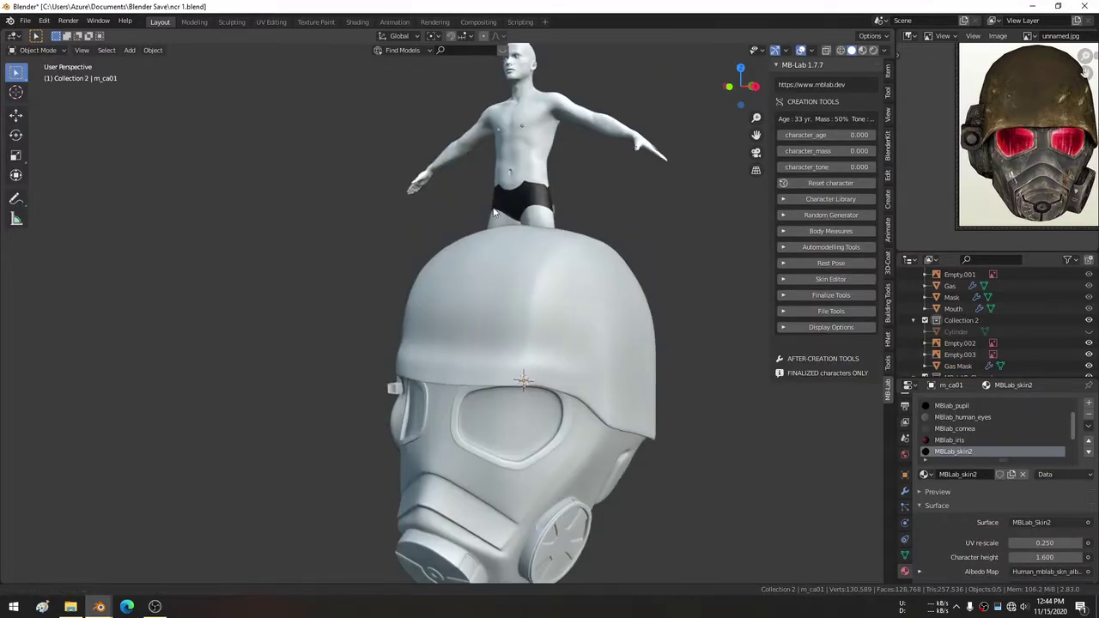
{"action": "key", "text": "KP_5"}
{"action": "left_click", "coordinate": [534, 312]}
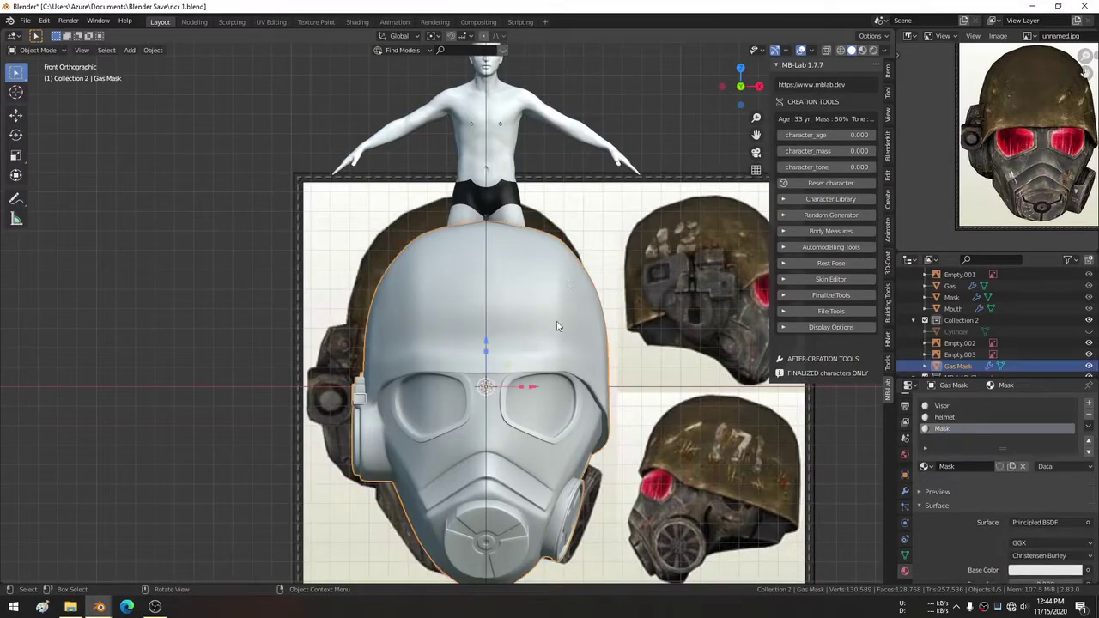
{"action": "mouse_move", "coordinate": [556, 321]}
{"action": "middle_mouse_down"}
{"action": "mouse_move", "coordinate": [546, 345]}
{"action": "mouse_move", "coordinate": [487, 371]}
{"action": "middle_mouse_up"}
{"action": "key", "text": "KP_1"}
{"action": "left_click_drag", "start_coordinate": [480, 378], "coordinate": [484, 544]}
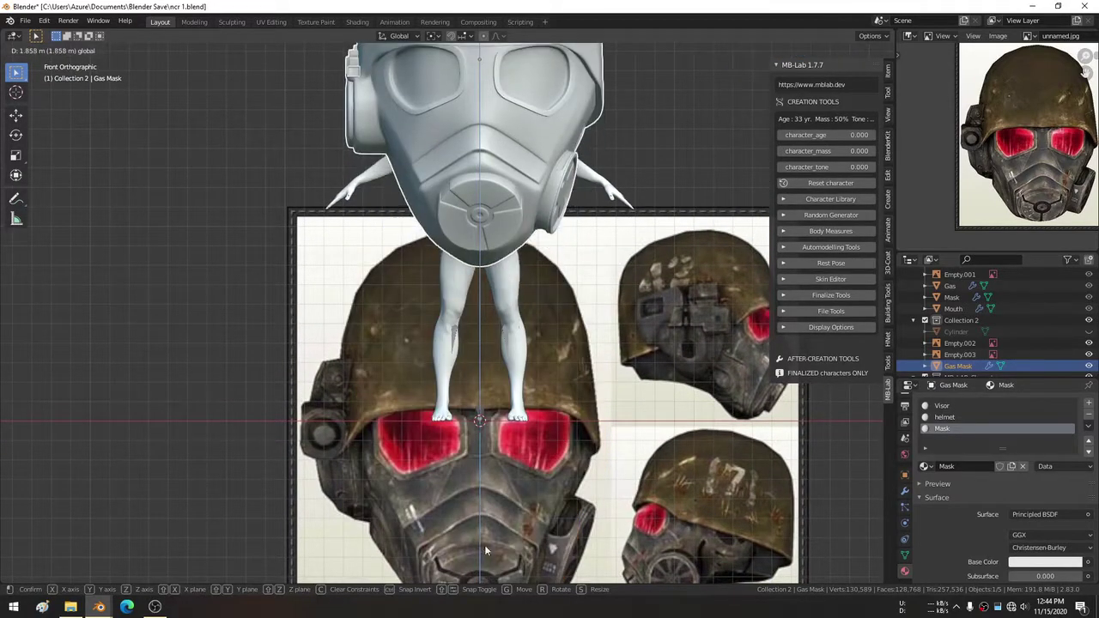
{"action": "middle_click_drag", "start_coordinate": [533, 270], "coordinate": [531, 443], "text": "shift"}
{"action": "key", "text": "s"}
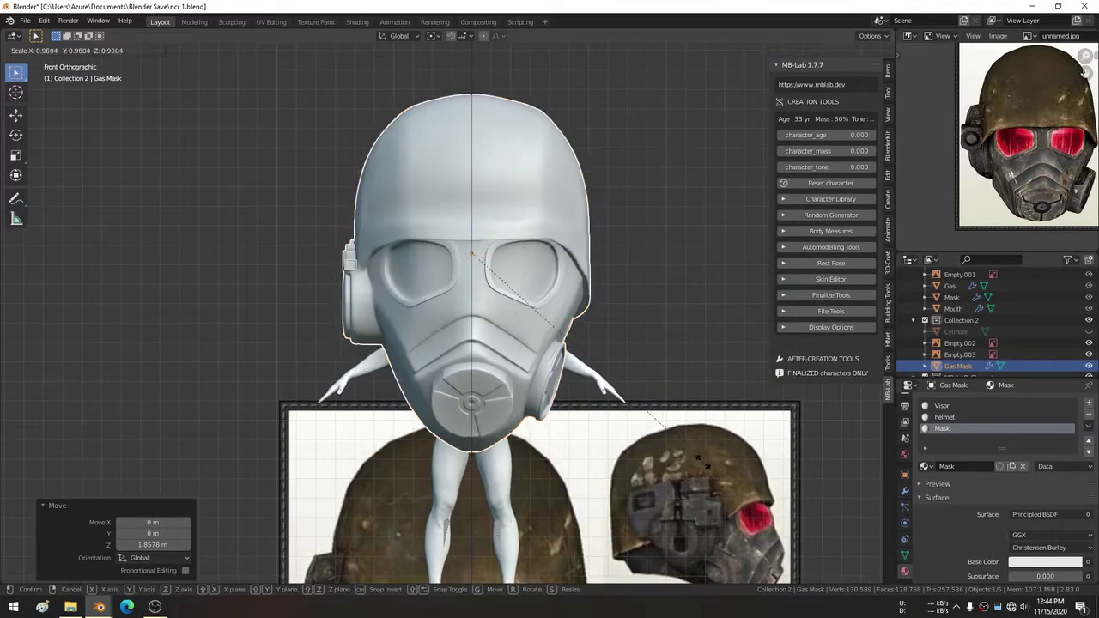
{"action": "left_click", "coordinate": [519, 307]}
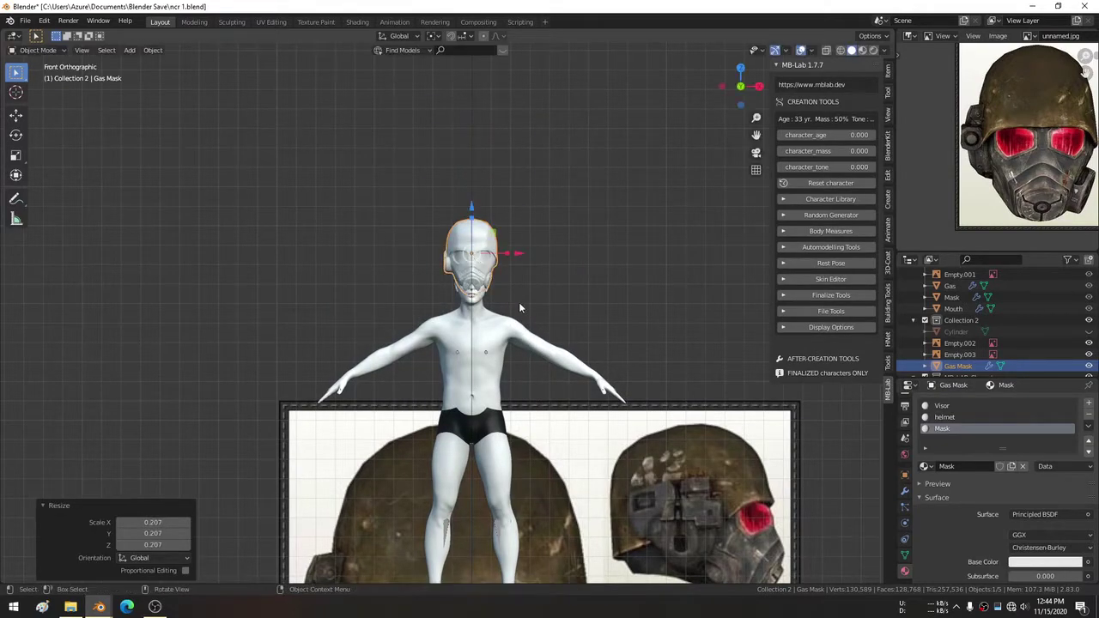
Lower the gas mask onto the character's face and check the fit in X-ray.
{"action": "scroll", "coordinate": [472, 241], "scroll_direction": "up", "scroll_amount": 1}
{"action": "left_click_drag", "start_coordinate": [476, 194], "coordinate": [476, 217]}
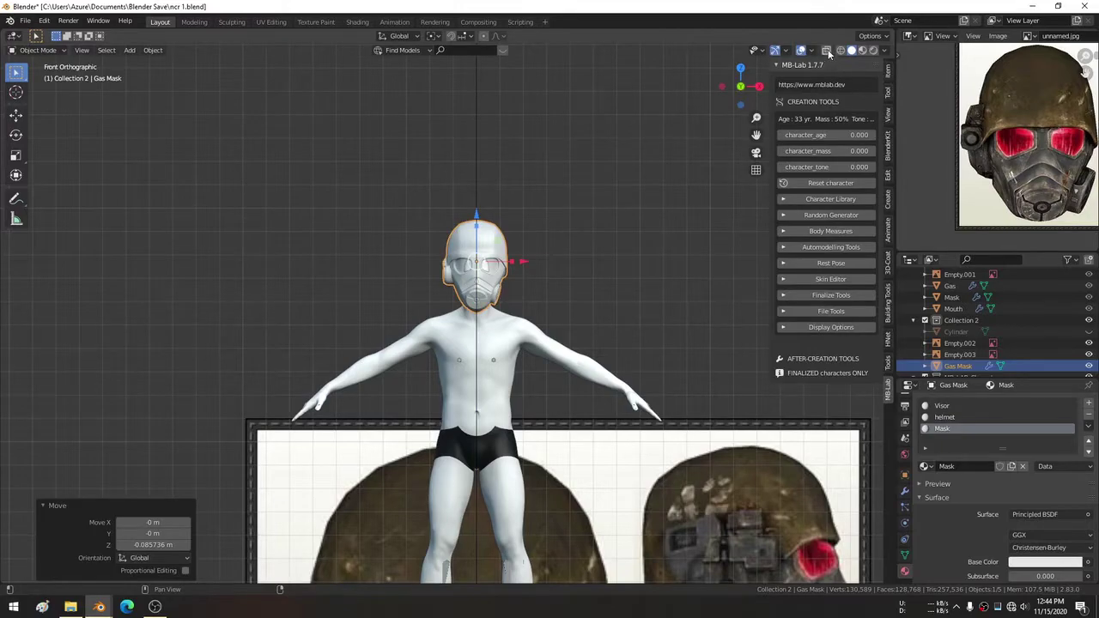
{"action": "left_click", "coordinate": [826, 50]}
{"action": "scroll", "coordinate": [570, 244], "scroll_direction": "up", "scroll_amount": 2}
{"action": "scroll", "coordinate": [570, 244], "scroll_direction": "up", "scroll_amount": 2}
{"action": "scroll", "coordinate": [570, 245], "scroll_direction": "up", "scroll_amount": 2}
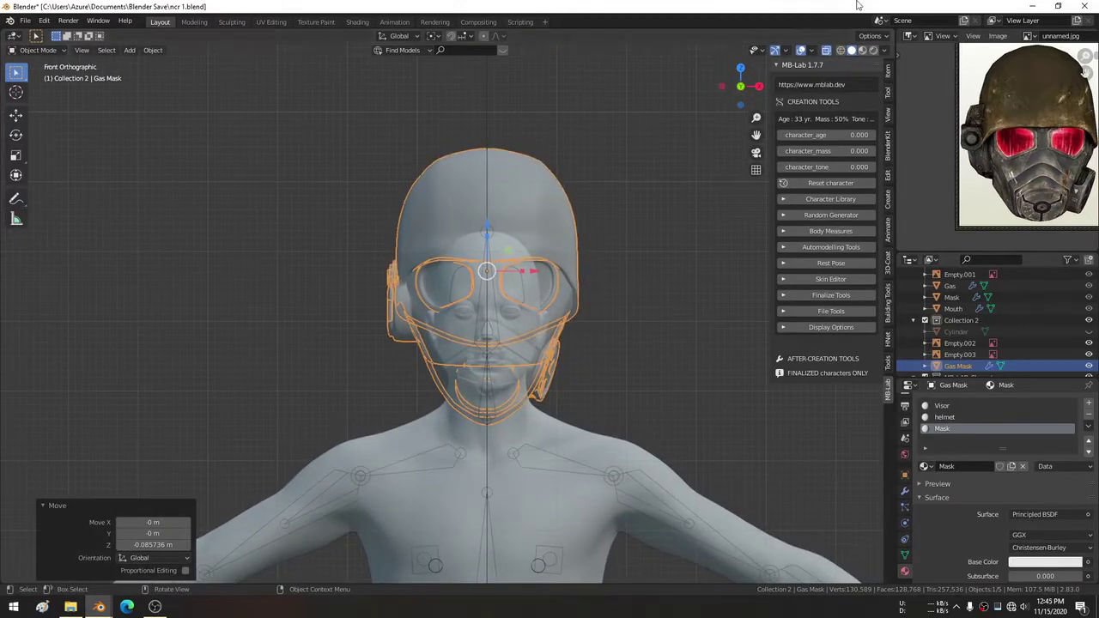
{"action": "key", "text": "alt+a"}
{"action": "left_click", "coordinate": [826, 50]}
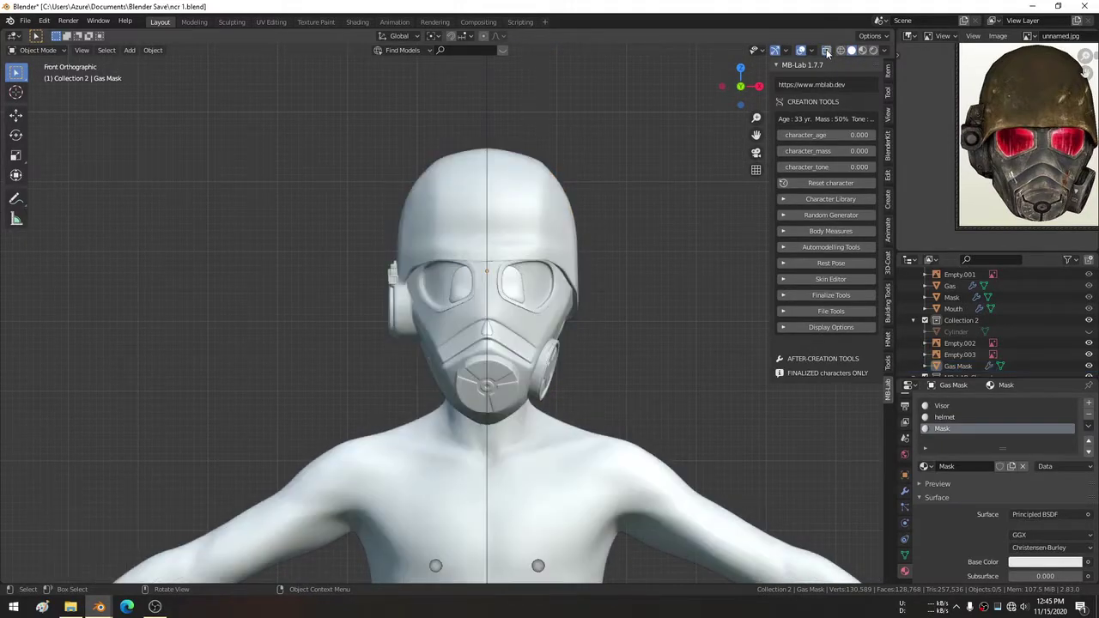
{"action": "left_click", "coordinate": [563, 243]}
In right orthographic view, slide the gas mask back along Y and scale it to 0.802.
{"action": "key", "text": "KP_3"}
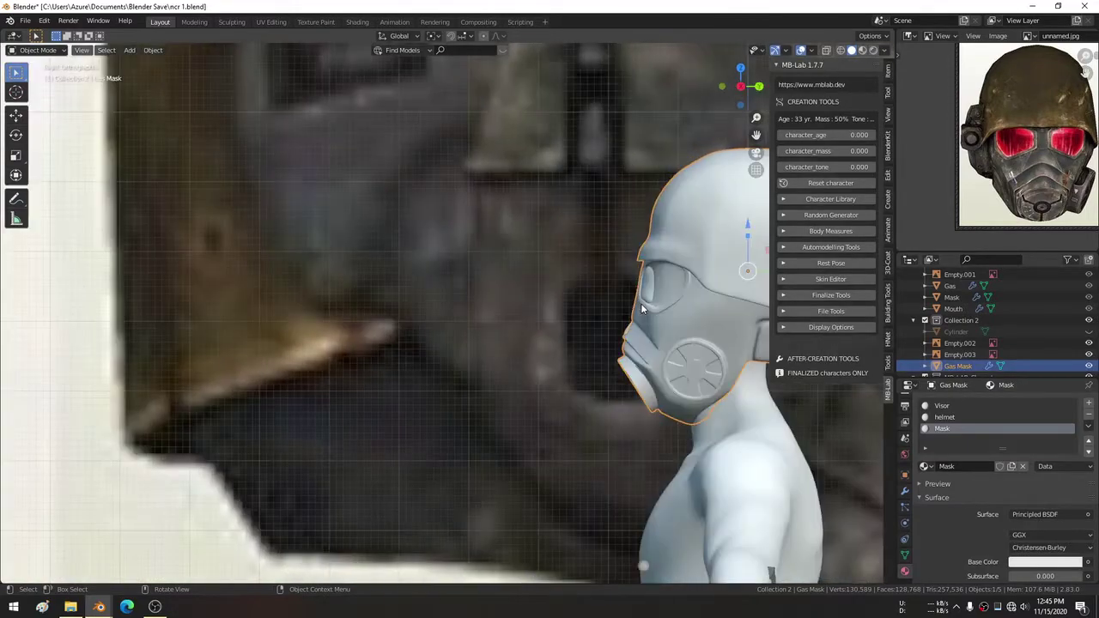
{"action": "middle_click_drag", "start_coordinate": [669, 269], "coordinate": [590, 266], "text": "shift"}
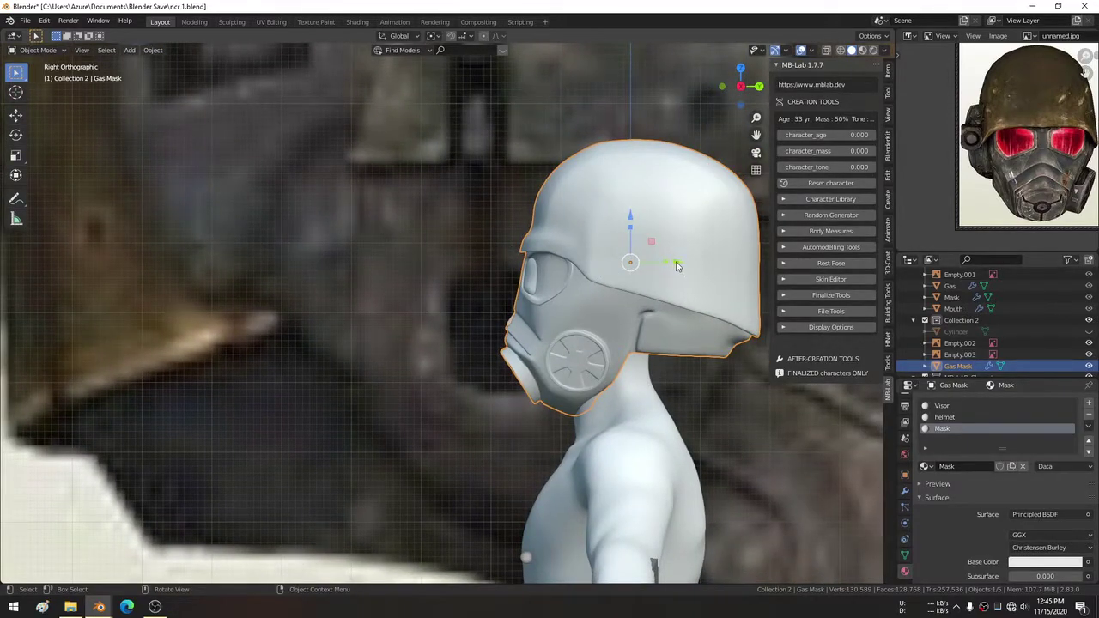
{"action": "left_click_drag", "start_coordinate": [677, 267], "coordinate": [638, 266]}
{"action": "key", "text": "s"}
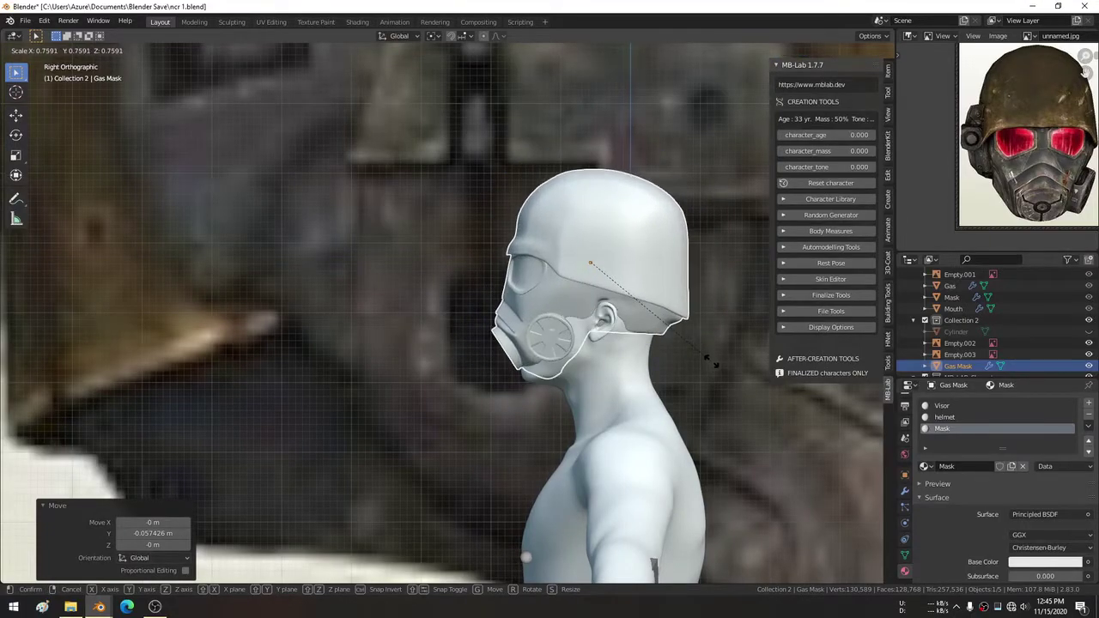
{"action": "left_click", "coordinate": [720, 371]}
Lower the mask slightly and enlarge it by 1.014 to fit snugly around the head.
{"action": "left_click_drag", "start_coordinate": [591, 218], "coordinate": [600, 243]}
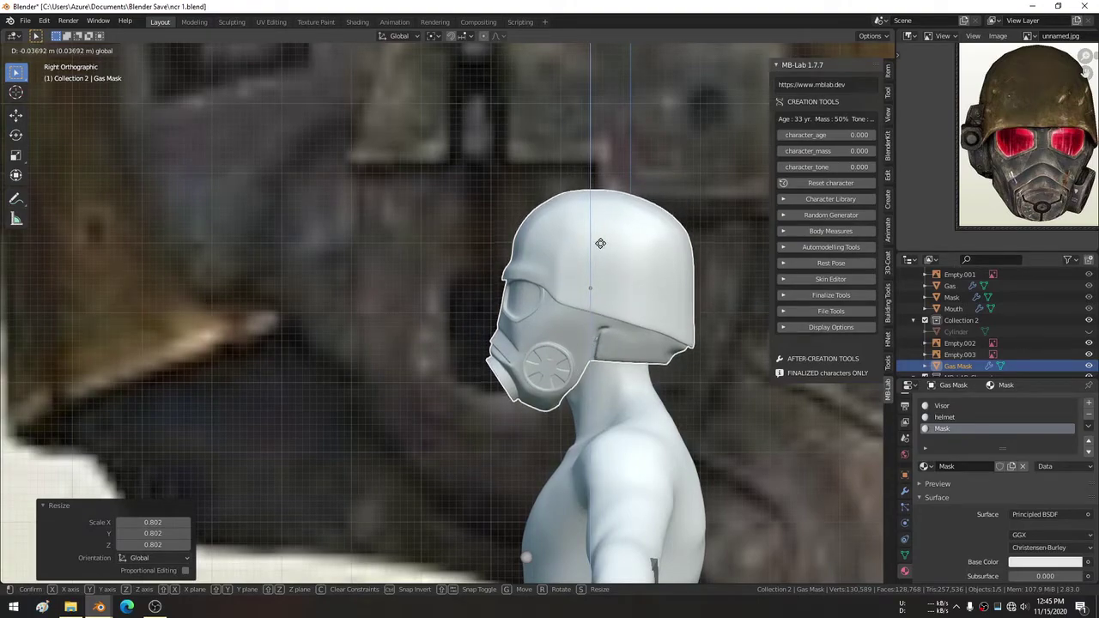
{"action": "left_click", "coordinate": [600, 243]}
{"action": "key", "text": "s"}
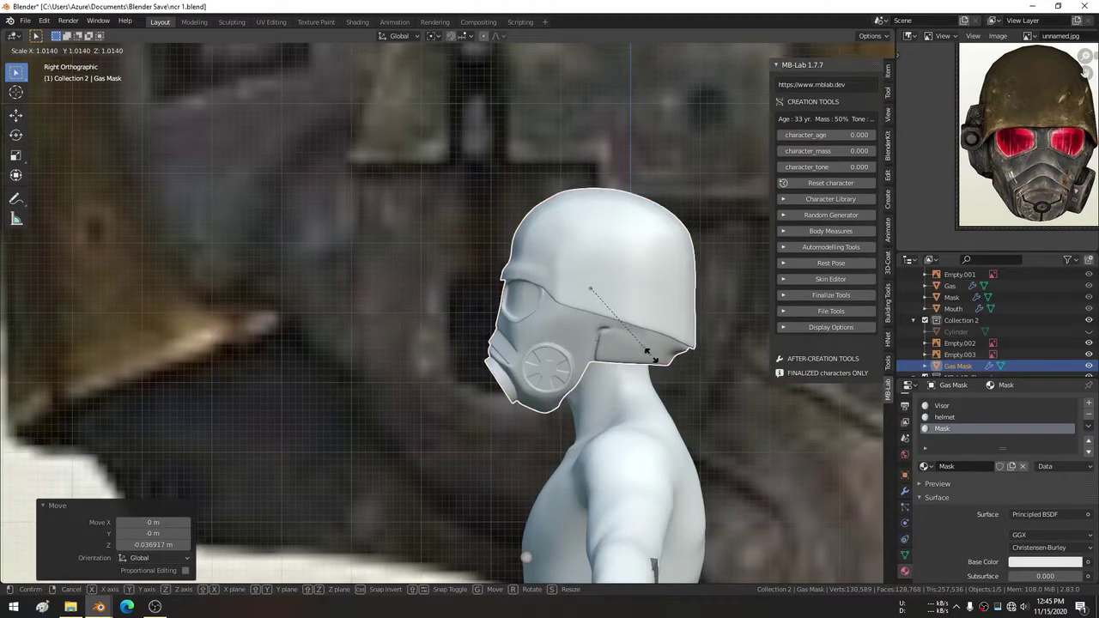
{"action": "left_click", "coordinate": [581, 335]}
{"action": "key", "text": "KP_1"}
{"action": "mouse_move", "coordinate": [580, 335]}
{"action": "middle_mouse_down"}
{"action": "mouse_move", "coordinate": [623, 304]}
{"action": "mouse_move", "coordinate": [516, 194]}
{"action": "mouse_move", "coordinate": [382, 359]}
{"action": "mouse_move", "coordinate": [445, 361]}
{"action": "mouse_move", "coordinate": [385, 363]}
{"action": "mouse_move", "coordinate": [136, 548]}
{"action": "mouse_move", "coordinate": [529, 386]}
{"action": "mouse_move", "coordinate": [497, 372]}
{"action": "middle_mouse_up"}
{"action": "key", "text": "KP_Decimal"}
{"action": "scroll", "coordinate": [517, 194], "scroll_direction": "down", "scroll_amount": 5}
{"action": "scroll", "coordinate": [382, 359], "scroll_direction": "up", "scroll_amount": 2}
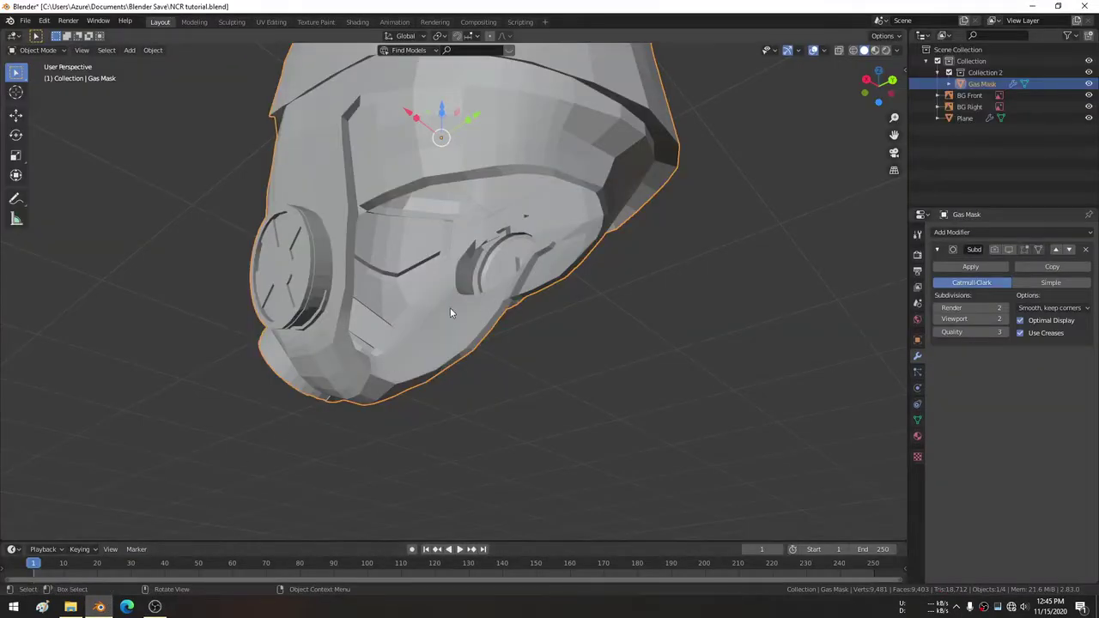
Orbit the view to inspect the gas mask and the separate face shell.
{"action": "mouse_move", "coordinate": [450, 308]}
{"action": "middle_mouse_down"}
{"action": "mouse_move", "coordinate": [489, 327]}
{"action": "mouse_move", "coordinate": [685, 368]}
{"action": "middle_mouse_up"}
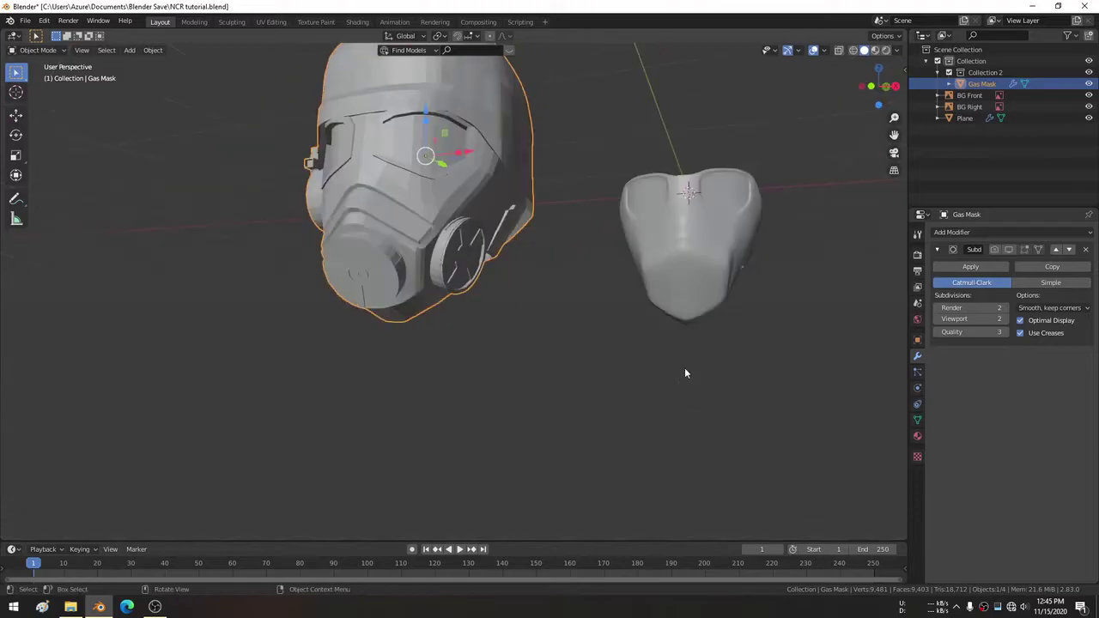
Select the face shell and frame its lower edge in the Modeling workspace's right side view.
{"action": "left_click", "coordinate": [723, 252]}
{"action": "key", "text": "KP_Decimal"}
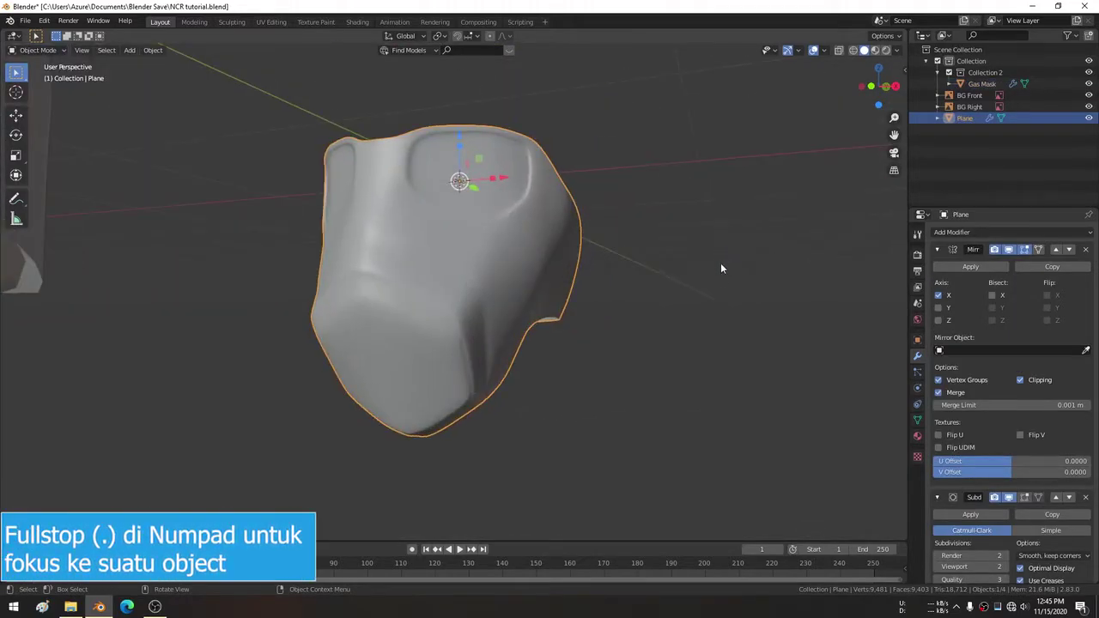
{"action": "left_click", "coordinate": [207, 25]}
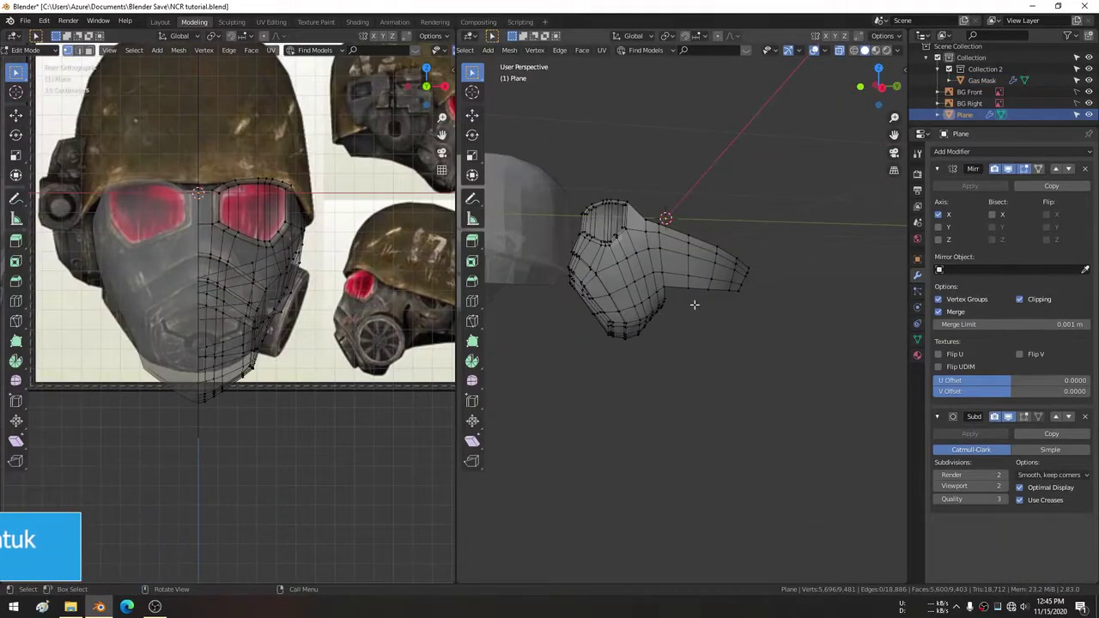
{"action": "scroll", "coordinate": [634, 322], "scroll_direction": "up", "scroll_amount": 2}
{"action": "key", "text": "KP_3"}
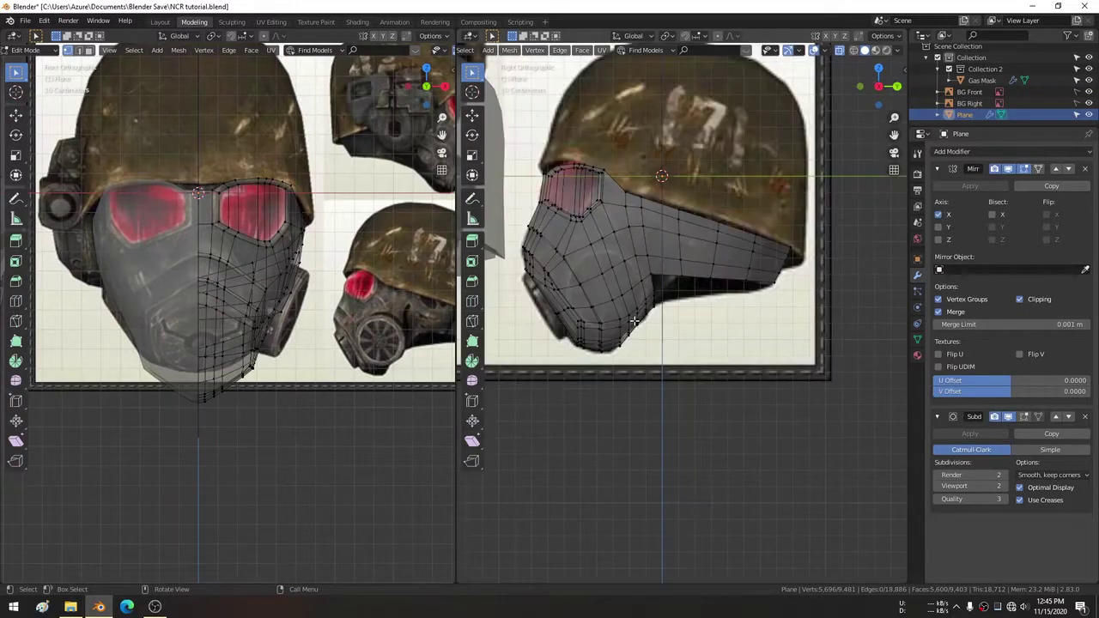
{"action": "scroll", "coordinate": [236, 344], "scroll_direction": "up", "scroll_amount": 2}
{"action": "scroll", "coordinate": [661, 301], "scroll_direction": "up", "scroll_amount": 5}
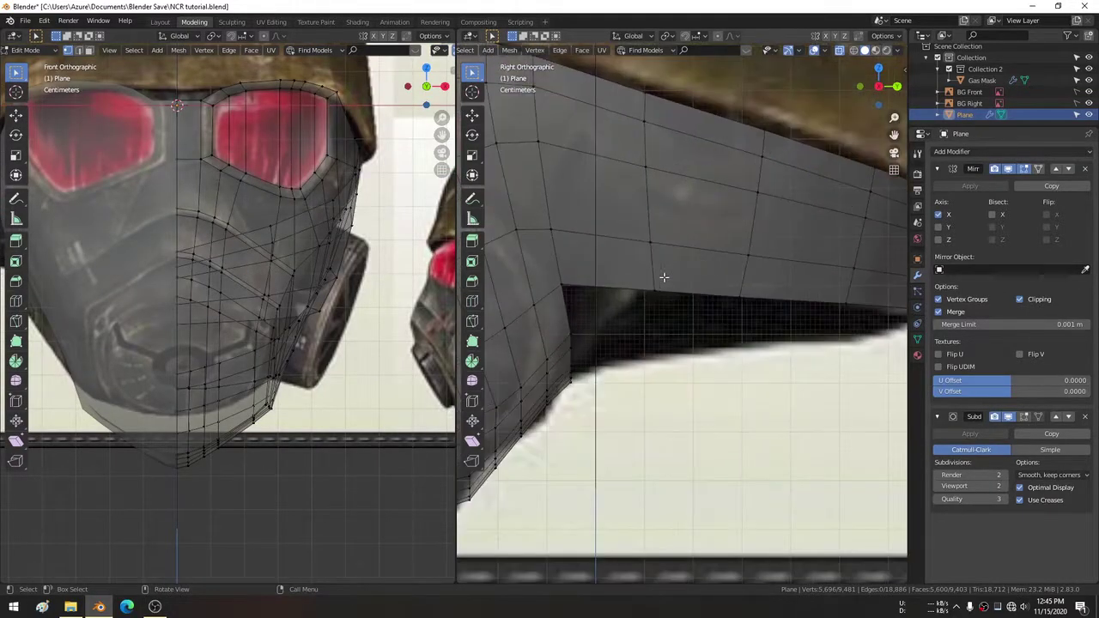
{"action": "scroll", "coordinate": [658, 277], "scroll_direction": "down", "scroll_amount": 2}
{"action": "scroll", "coordinate": [729, 296], "scroll_direction": "up", "scroll_amount": 2}
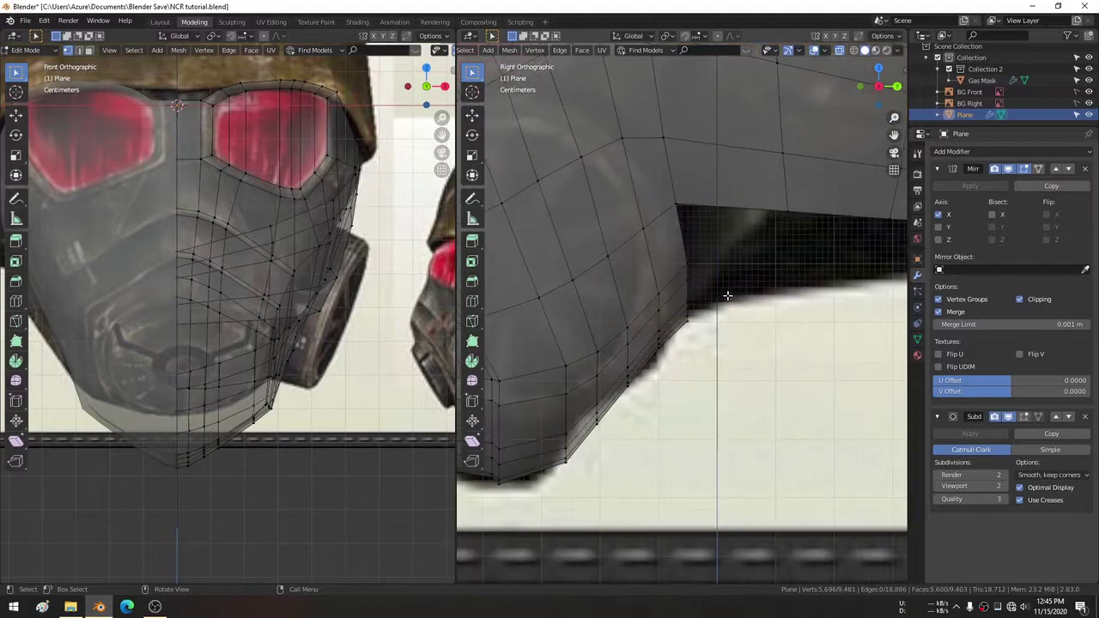
{"action": "middle_click_drag", "start_coordinate": [729, 296], "coordinate": [761, 275], "text": "shift"}
{"action": "scroll", "coordinate": [760, 285], "scroll_direction": "down", "scroll_amount": 2}
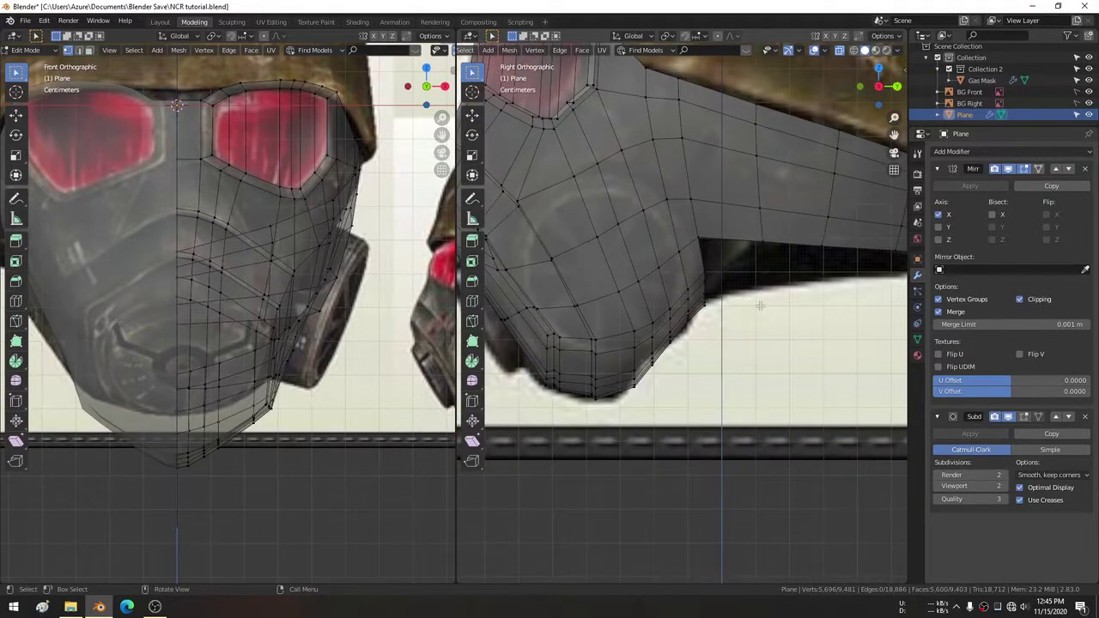
{"action": "scroll", "coordinate": [760, 305], "scroll_direction": "down", "scroll_amount": 5}
{"action": "middle_click_drag", "start_coordinate": [696, 233], "coordinate": [696, 422], "text": "shift"}
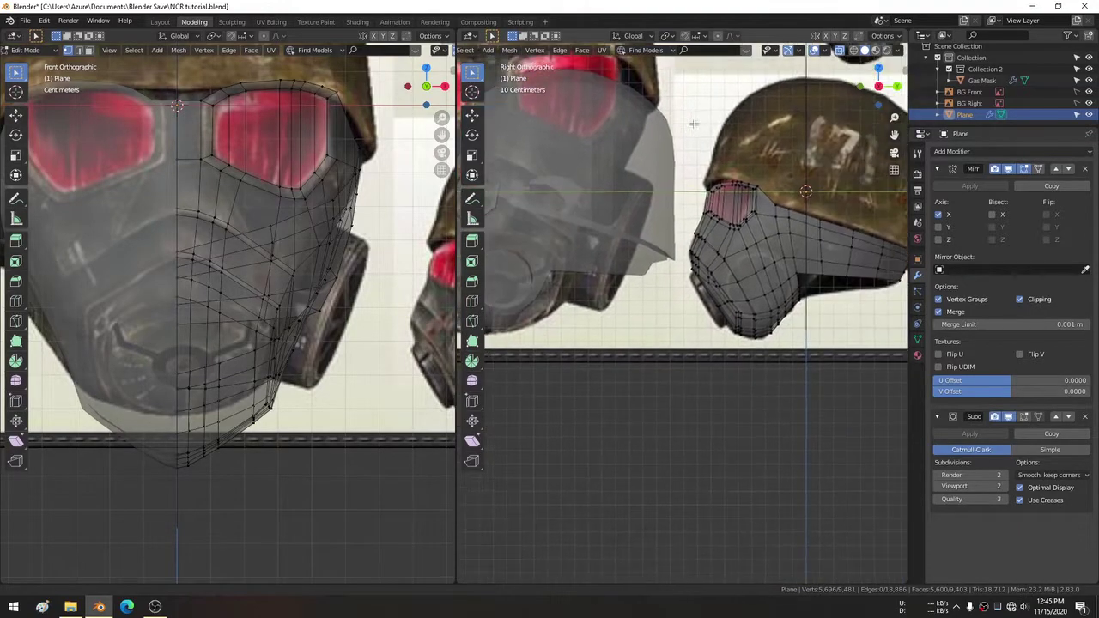
{"action": "scroll", "coordinate": [760, 181], "scroll_direction": "up", "scroll_amount": 3}
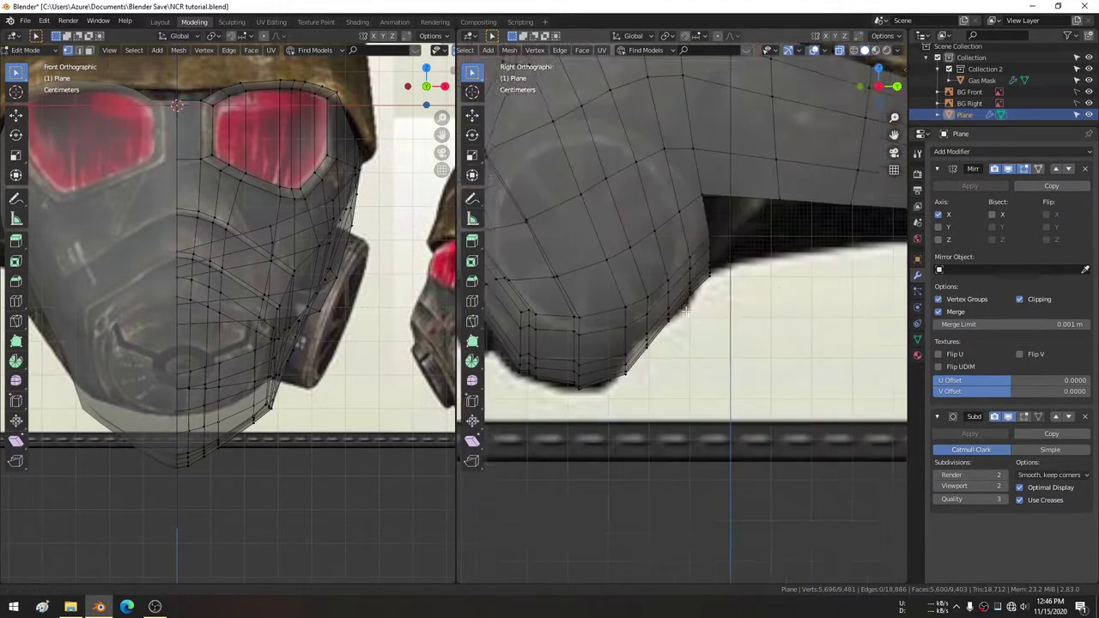
{"action": "scroll", "coordinate": [738, 241], "scroll_direction": "up", "scroll_amount": 2}
{"action": "scroll", "coordinate": [717, 297], "scroll_direction": "up", "scroll_amount": 2}
Delete the selected vertices on the face piece's lower side edge.
{"action": "left_click", "coordinate": [647, 277]}
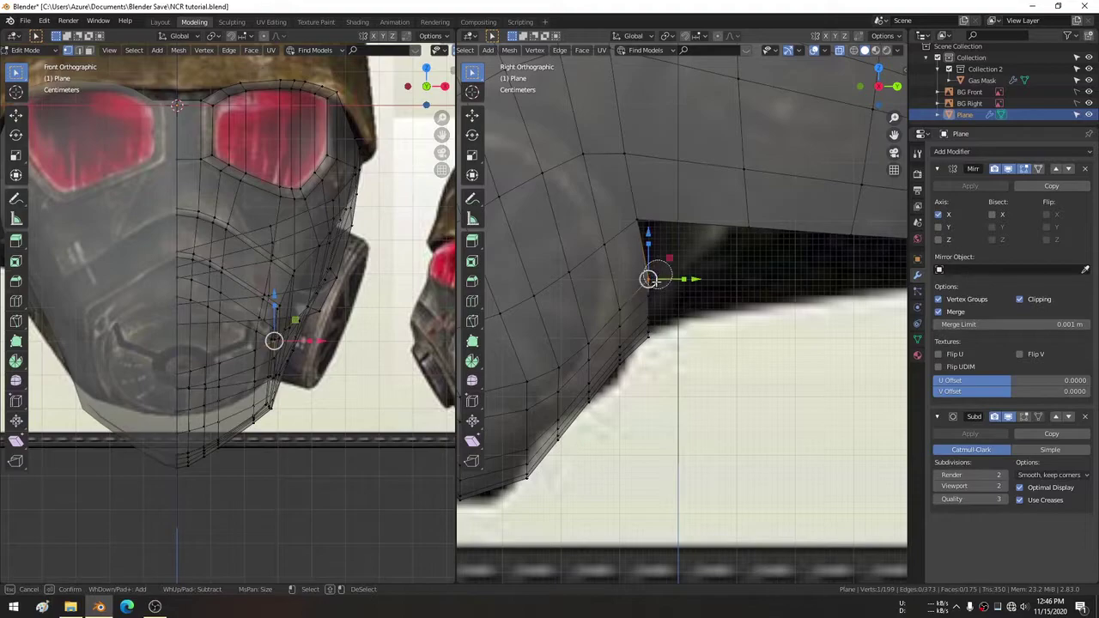
{"action": "left_click", "coordinate": [648, 313]}
{"action": "key", "text": "g"}
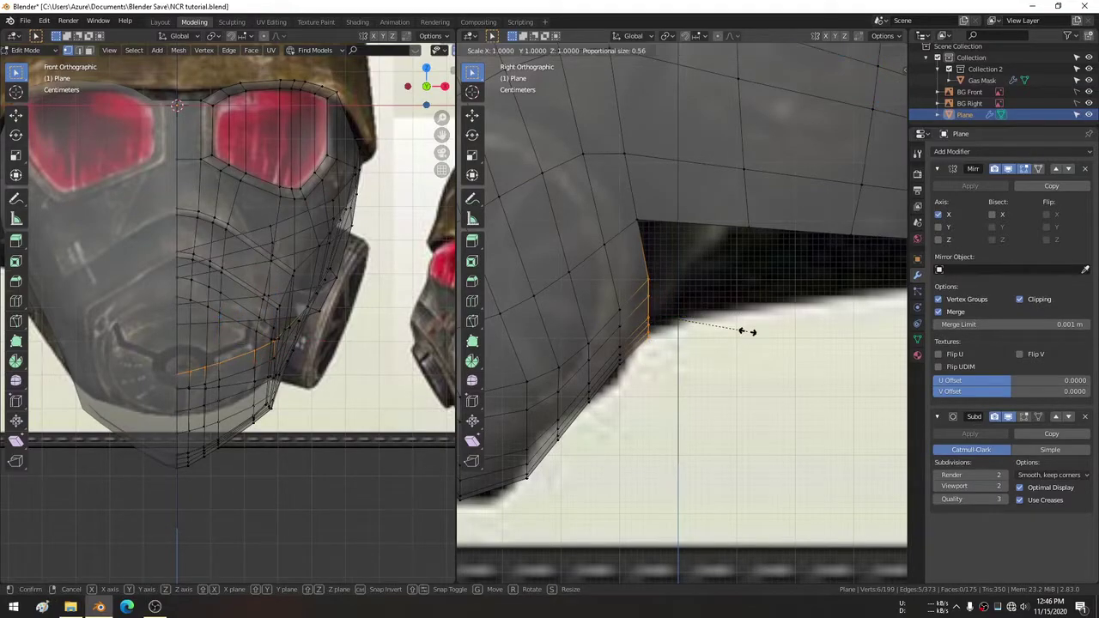
{"action": "right_click", "coordinate": [748, 330]}
{"action": "key", "text": "x"}
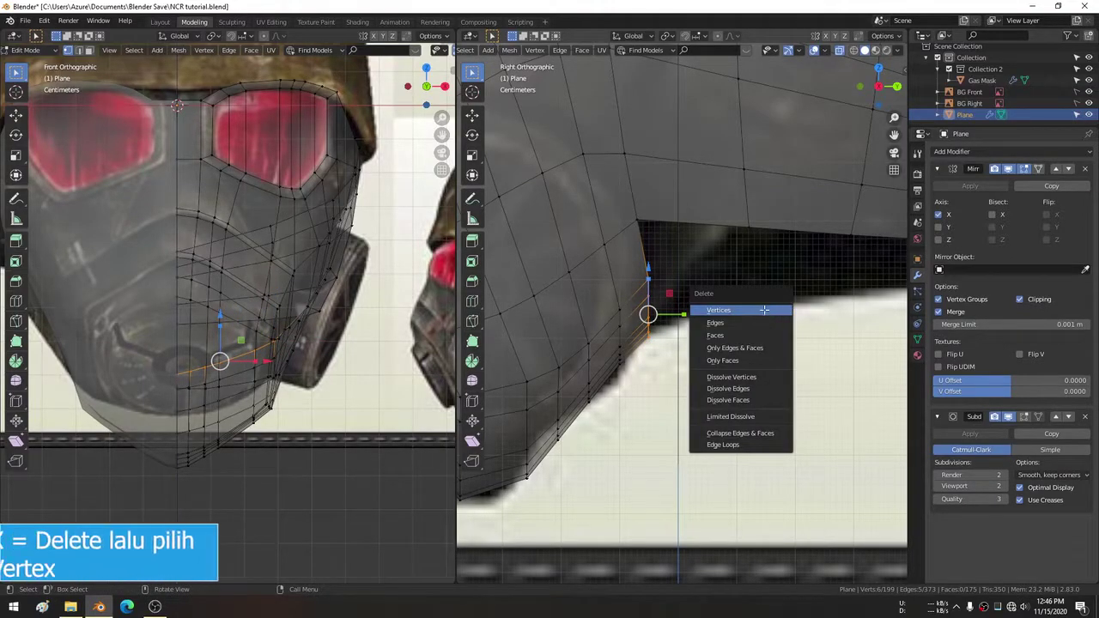
{"action": "left_click", "coordinate": [746, 320]}
Move the cheek vertex to follow the side reference outline, then return to Object Mode.
{"action": "scroll", "coordinate": [689, 276], "scroll_direction": "down", "scroll_amount": 4}
{"action": "left_click", "coordinate": [666, 273]}
{"action": "scroll", "coordinate": [666, 273], "scroll_direction": "up", "scroll_amount": 3}
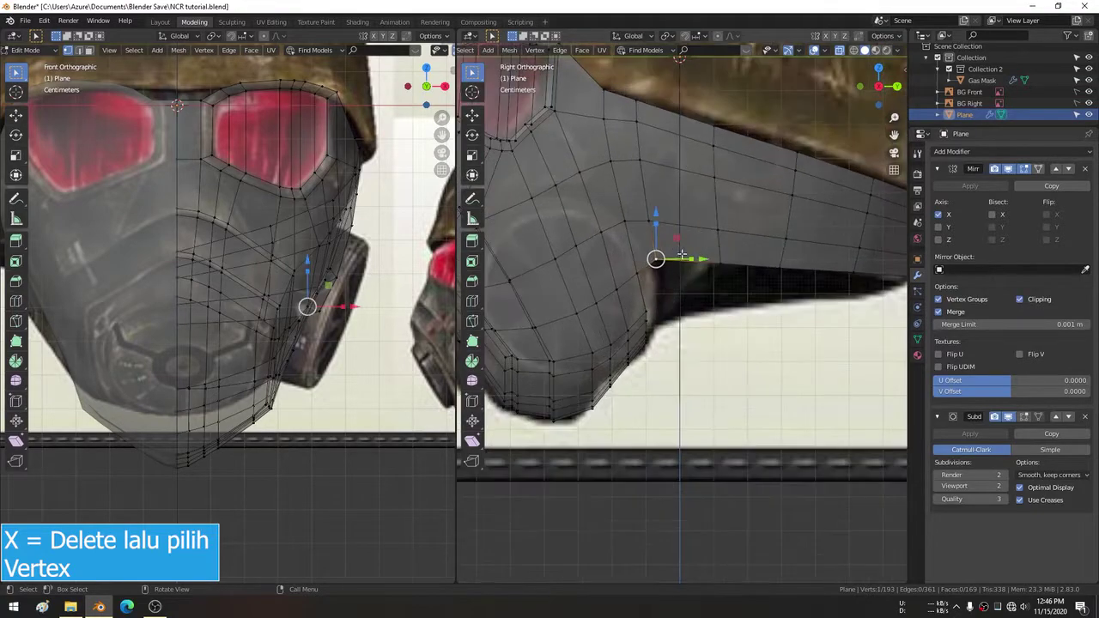
{"action": "key", "text": "g"}
{"action": "left_click", "coordinate": [675, 241]}
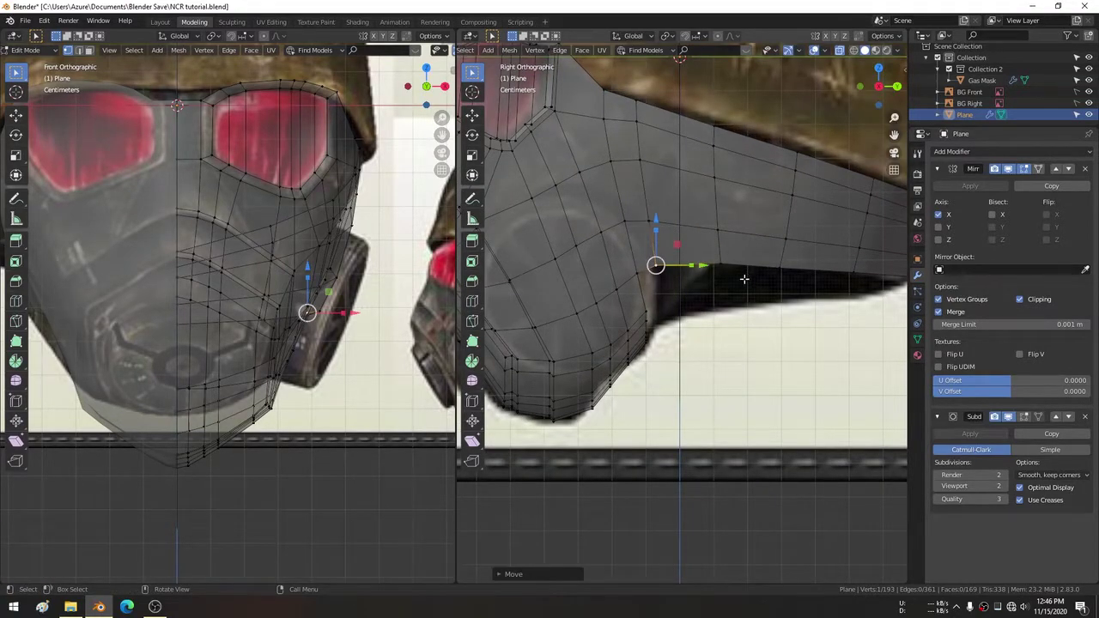
{"action": "key", "text": "Tab"}
{"action": "scroll", "coordinate": [739, 285], "scroll_direction": "down", "scroll_amount": 5}
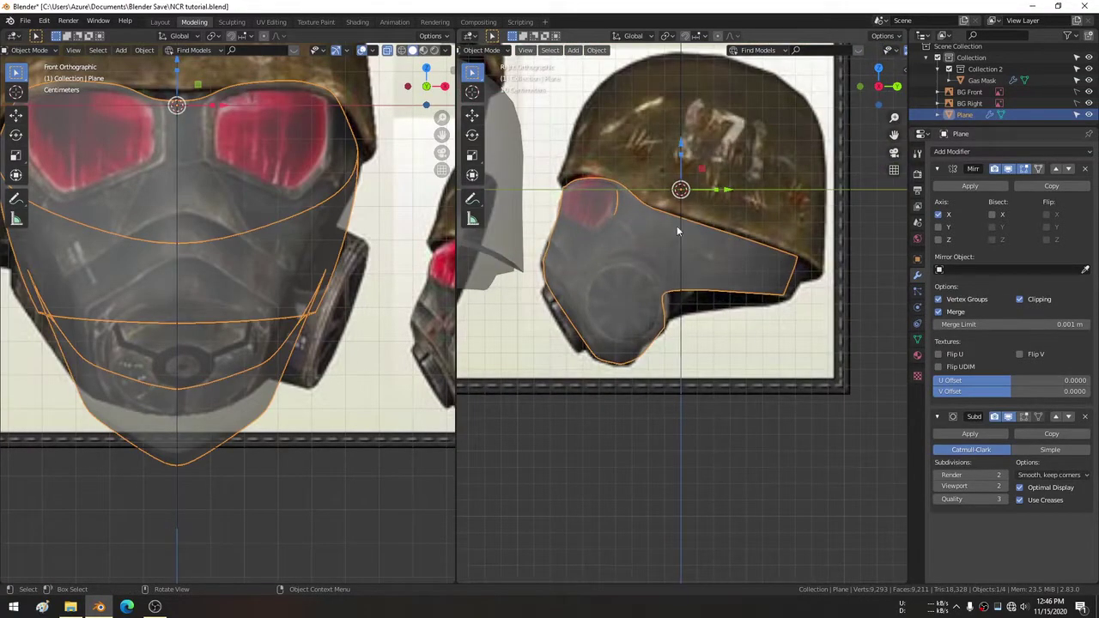
In Layout edit mode, circle-select the centre strip's top faces and lower them along Z.
{"action": "left_click", "coordinate": [168, 24]}
{"action": "mouse_move", "coordinate": [723, 371]}
{"action": "middle_mouse_down"}
{"action": "mouse_move", "coordinate": [600, 299]}
{"action": "mouse_move", "coordinate": [512, 312]}
{"action": "mouse_move", "coordinate": [538, 461]}
{"action": "mouse_move", "coordinate": [675, 429]}
{"action": "mouse_move", "coordinate": [527, 309]}
{"action": "mouse_move", "coordinate": [498, 385]}
{"action": "middle_mouse_up"}
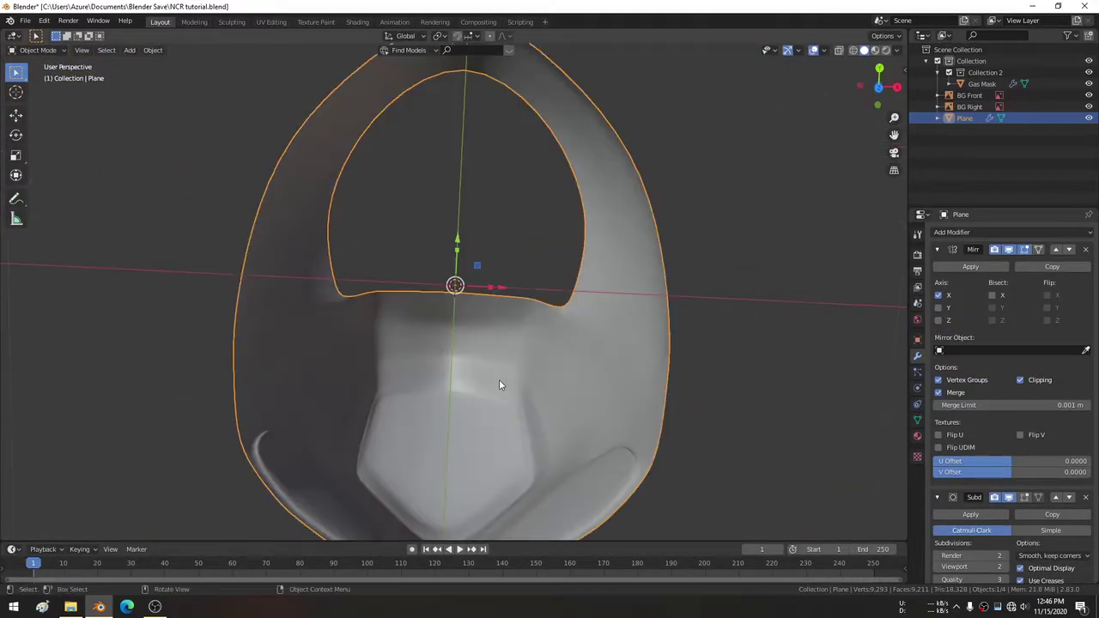
{"action": "scroll", "coordinate": [511, 361], "scroll_direction": "up", "scroll_amount": 3}
{"action": "key", "text": "Tab"}
{"action": "mouse_move", "coordinate": [530, 328]}
{"action": "middle_mouse_down", "text": "shift"}
{"action": "mouse_move", "coordinate": [576, 237]}
{"action": "mouse_move", "coordinate": [521, 191]}
{"action": "middle_mouse_up", "text": "shift"}
{"action": "scroll", "coordinate": [565, 217], "scroll_direction": "up", "scroll_amount": 2}
{"action": "key", "text": "c"}
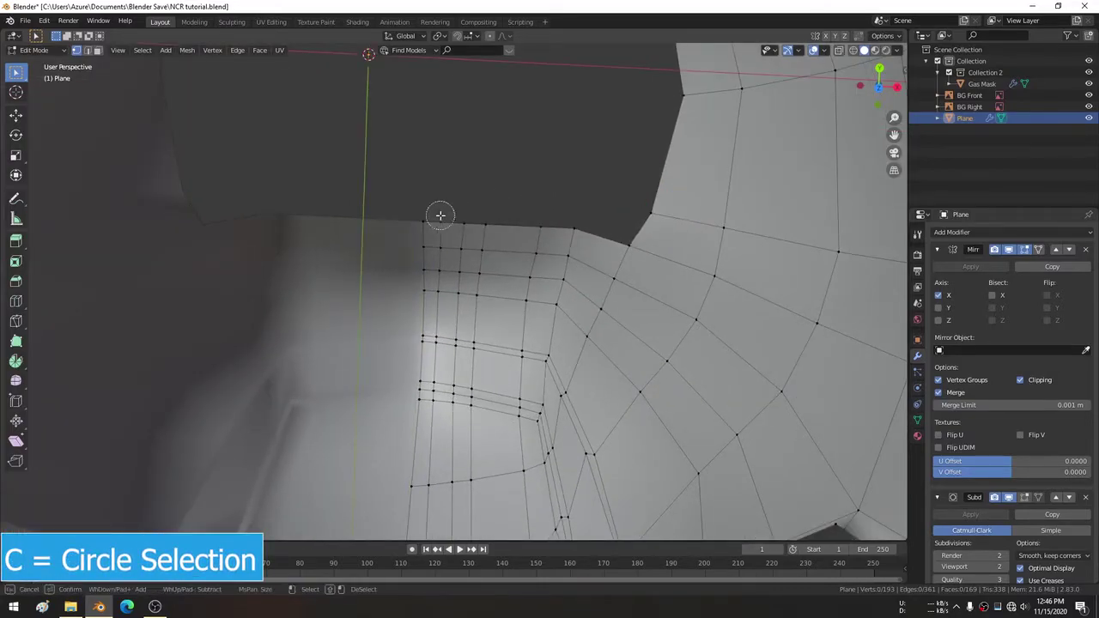
{"action": "mouse_move", "coordinate": [579, 228]}
{"action": "left_mouse_down"}
{"action": "mouse_move", "coordinate": [446, 276]}
{"action": "mouse_move", "coordinate": [504, 284]}
{"action": "left_mouse_up"}
{"action": "right_click", "coordinate": [529, 133]}
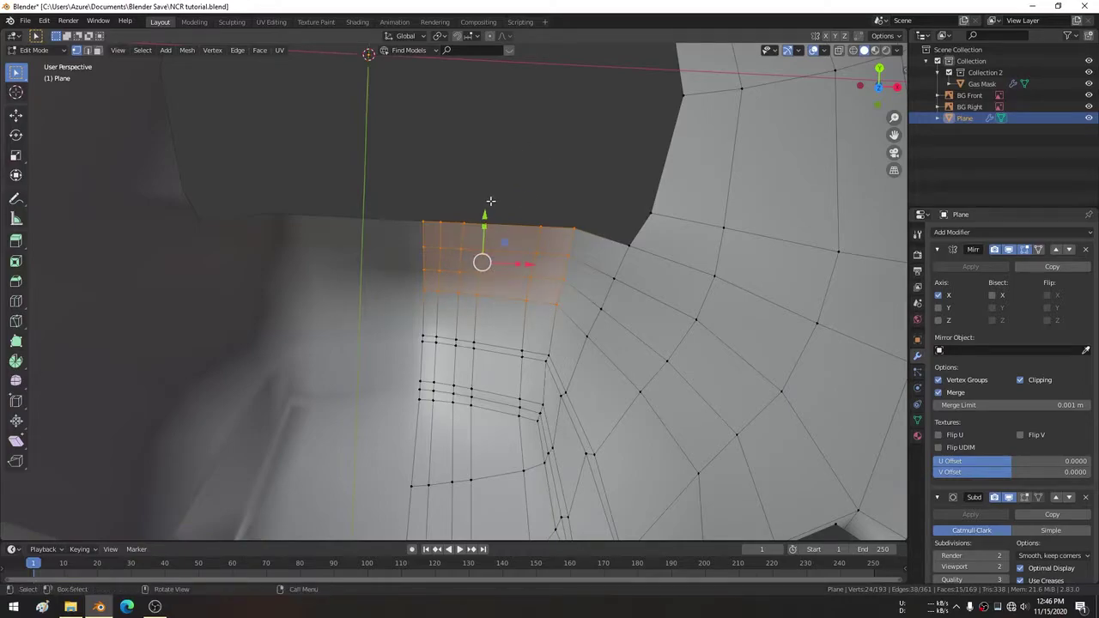
{"action": "left_click_drag", "start_coordinate": [487, 213], "coordinate": [486, 242]}
{"action": "left_click", "coordinate": [585, 218]}
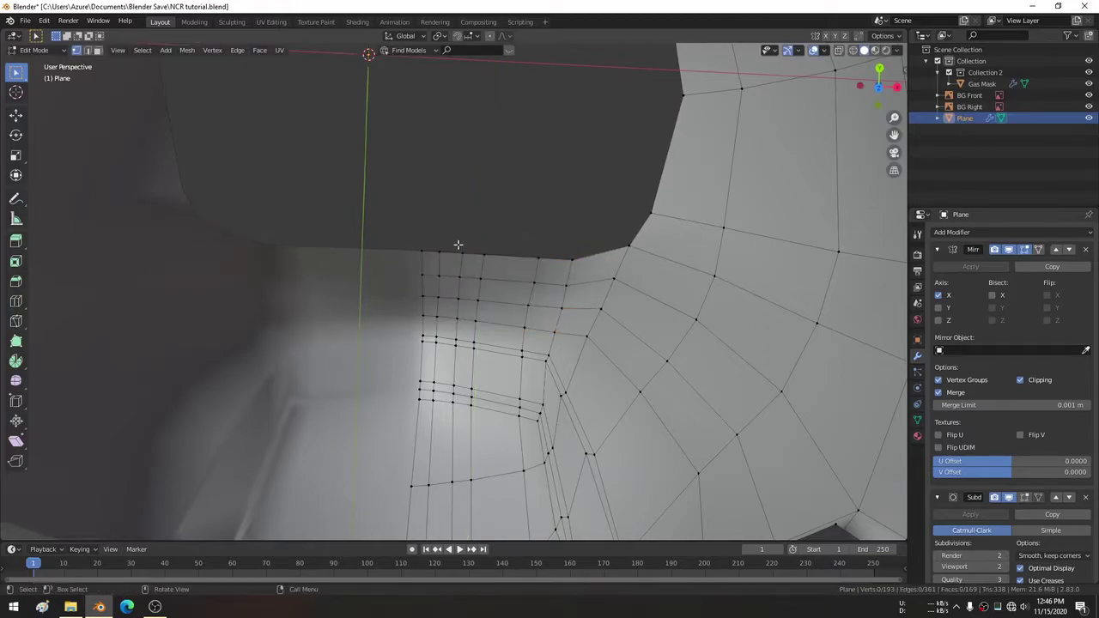
Try moving the strip's top corner faces, undo it, and orbit to inspect the mesh.
{"action": "left_click_drag", "start_coordinate": [409, 227], "coordinate": [483, 318]}
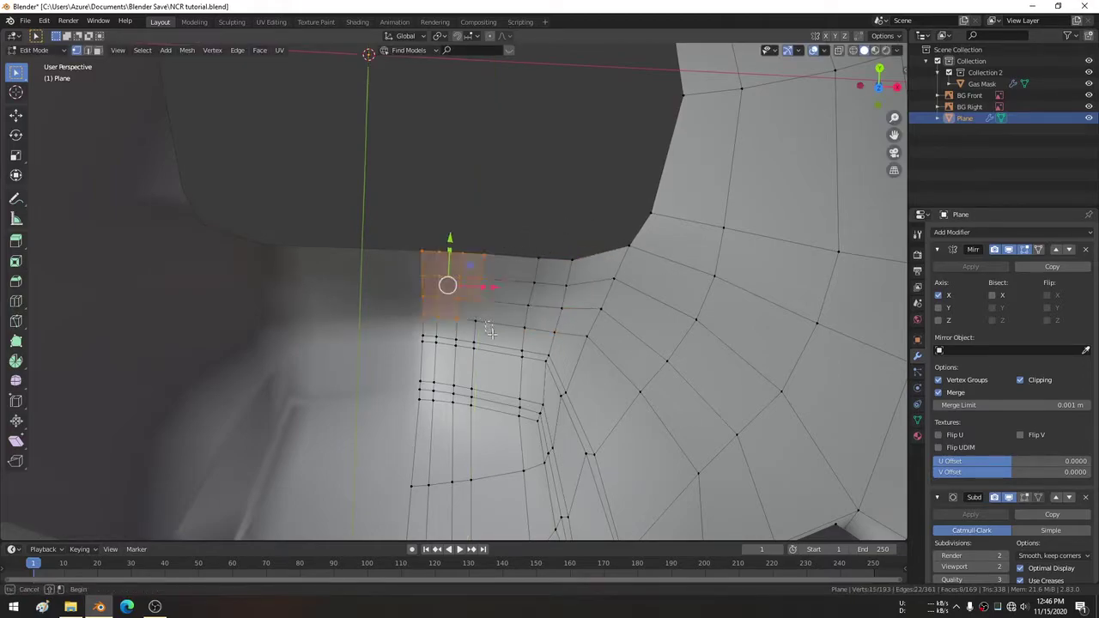
{"action": "left_click", "coordinate": [387, 197]}
{"action": "mouse_move", "coordinate": [381, 197]}
{"action": "left_mouse_down"}
{"action": "mouse_move", "coordinate": [470, 360]}
{"action": "mouse_move", "coordinate": [494, 353]}
{"action": "mouse_move", "coordinate": [496, 324]}
{"action": "left_mouse_up"}
{"action": "mouse_move", "coordinate": [452, 240]}
{"action": "left_mouse_down"}
{"action": "mouse_move", "coordinate": [459, 227]}
{"action": "mouse_move", "coordinate": [466, 275]}
{"action": "left_mouse_up"}
{"action": "left_click", "coordinate": [462, 223]}
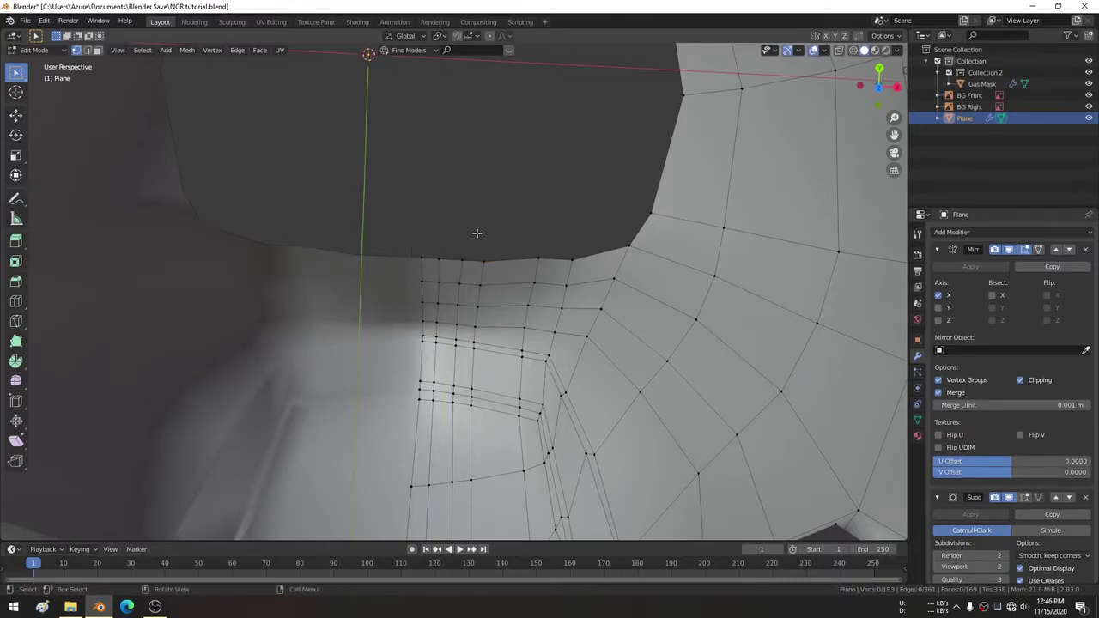
{"action": "key", "text": "ctrl+z"}
{"action": "key", "text": "ctrl+z"}
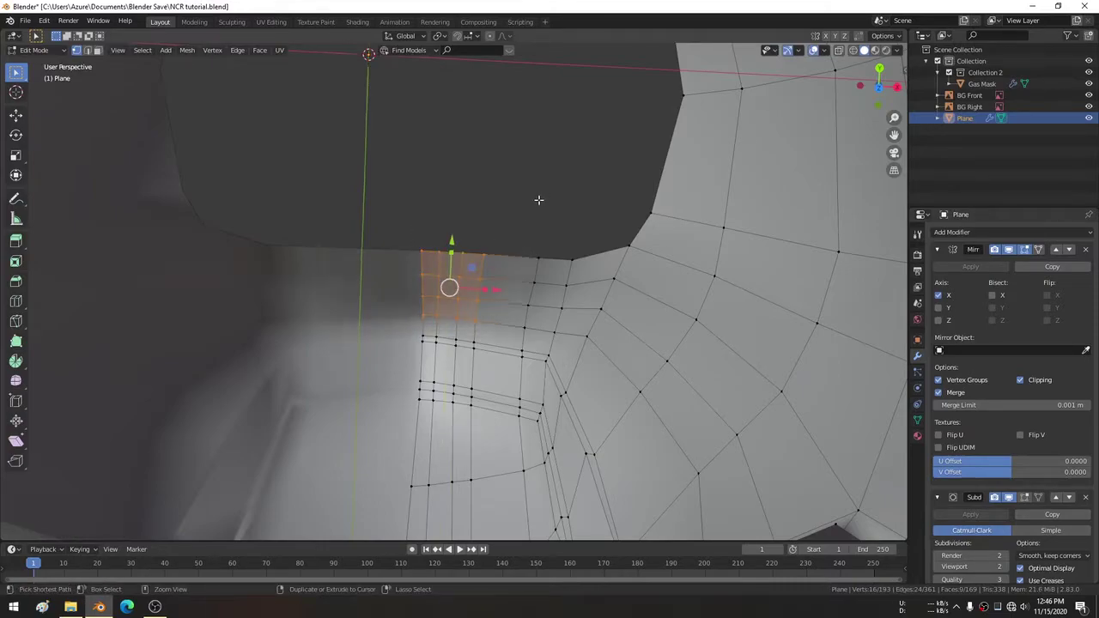
{"action": "mouse_move", "coordinate": [546, 198]}
{"action": "middle_mouse_down"}
{"action": "mouse_move", "coordinate": [608, 227]}
{"action": "mouse_move", "coordinate": [547, 248]}
{"action": "middle_mouse_up"}
{"action": "middle_click_drag", "start_coordinate": [436, 219], "coordinate": [581, 264]}
Leave Edit Mode and orbit around the head to inspect the smoothed mask.
{"action": "key", "text": "Tab"}
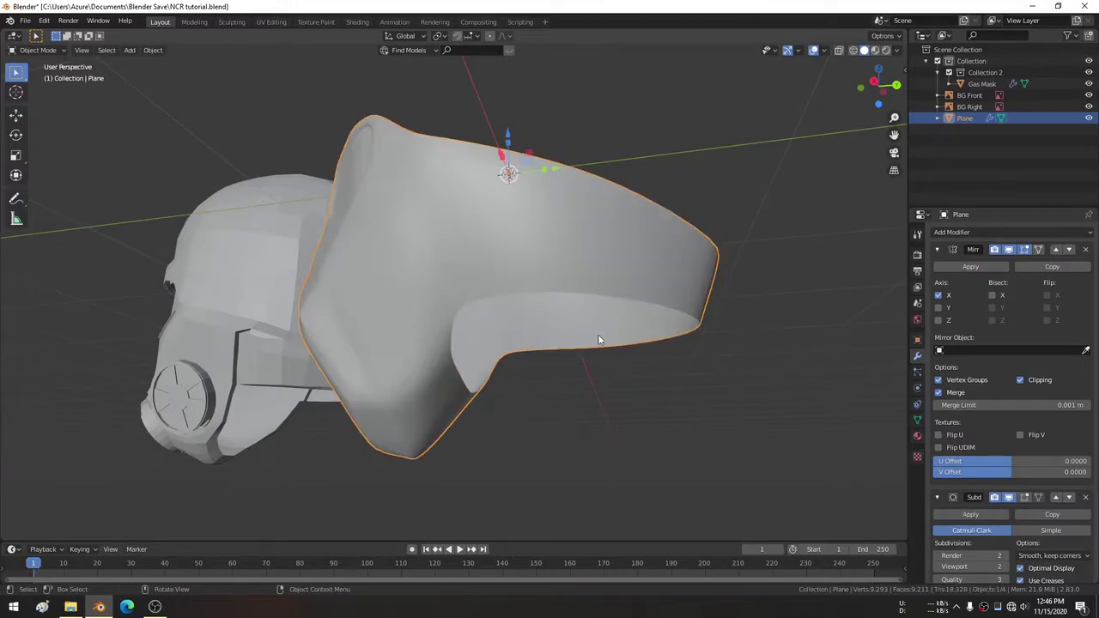
{"action": "mouse_move", "coordinate": [571, 324]}
{"action": "middle_mouse_down"}
{"action": "mouse_move", "coordinate": [502, 281]}
{"action": "mouse_move", "coordinate": [470, 358]}
{"action": "mouse_move", "coordinate": [518, 417]}
{"action": "mouse_move", "coordinate": [621, 429]}
{"action": "mouse_move", "coordinate": [580, 415]}
{"action": "mouse_move", "coordinate": [587, 432]}
{"action": "mouse_move", "coordinate": [606, 417]}
{"action": "middle_mouse_up"}
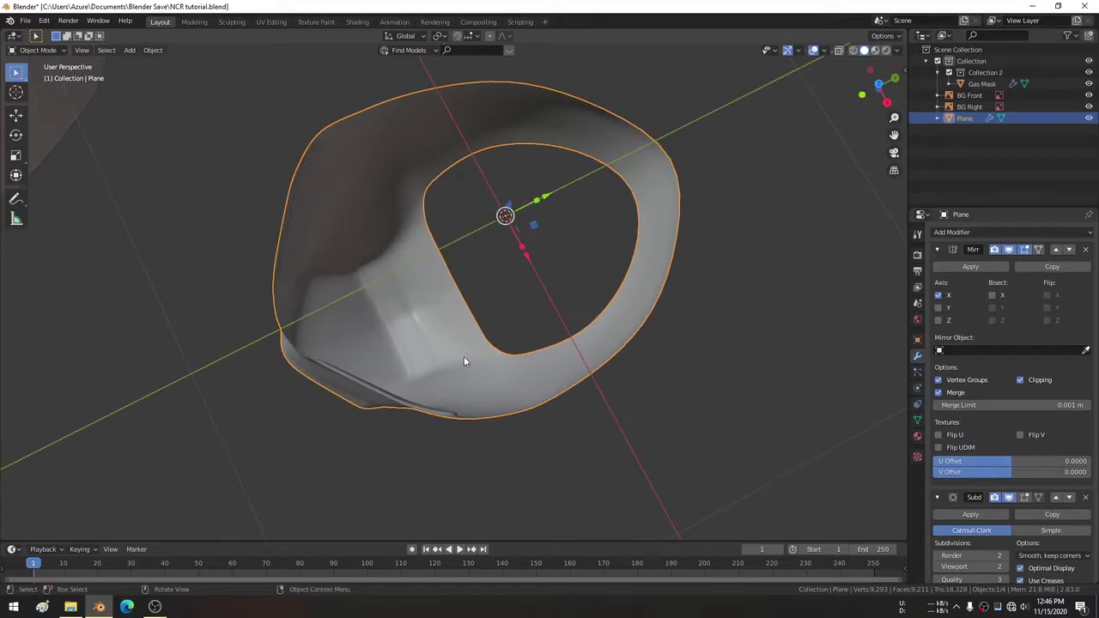
{"action": "middle_click_drag", "start_coordinate": [463, 361], "coordinate": [415, 334]}
{"action": "scroll", "coordinate": [201, 184], "scroll_direction": "down", "scroll_amount": 5}
{"action": "mouse_move", "coordinate": [201, 184]}
{"action": "middle_mouse_down"}
{"action": "mouse_move", "coordinate": [565, 319]}
{"action": "mouse_move", "coordinate": [568, 130]}
{"action": "mouse_move", "coordinate": [561, 323]}
{"action": "mouse_move", "coordinate": [458, 275]}
{"action": "mouse_move", "coordinate": [467, 257]}
{"action": "mouse_move", "coordinate": [513, 258]}
{"action": "mouse_move", "coordinate": [438, 211]}
{"action": "mouse_move", "coordinate": [529, 224]}
{"action": "mouse_move", "coordinate": [653, 271]}
{"action": "mouse_move", "coordinate": [524, 262]}
{"action": "mouse_move", "coordinate": [575, 311]}
{"action": "mouse_move", "coordinate": [567, 284]}
{"action": "middle_mouse_up"}
{"action": "scroll", "coordinate": [471, 234], "scroll_direction": "up", "scroll_amount": 3}
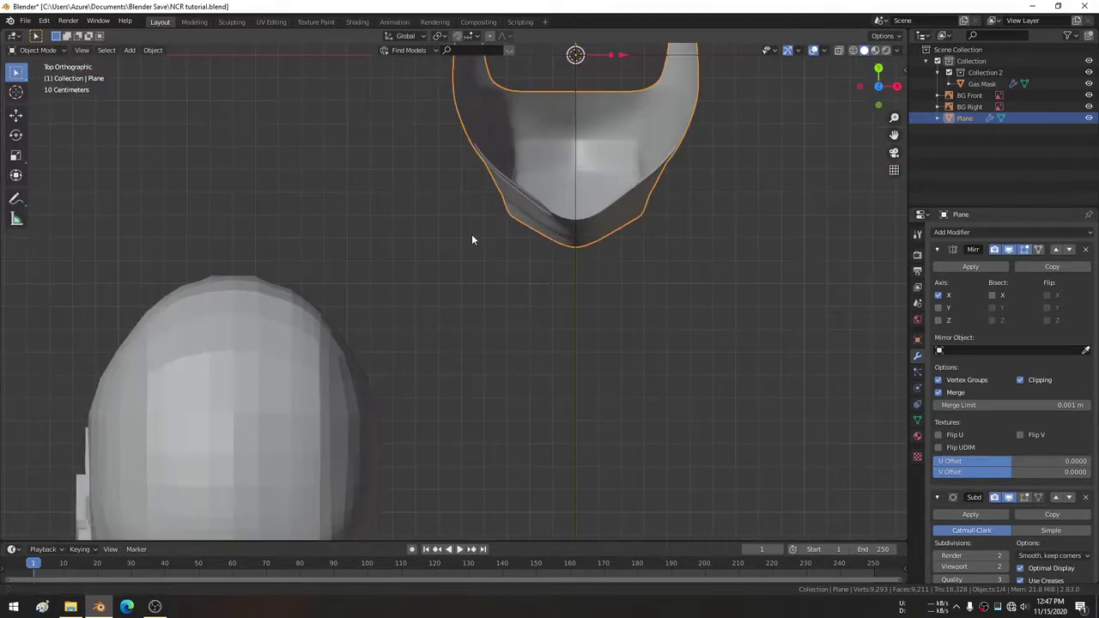
{"action": "scroll", "coordinate": [515, 223], "scroll_direction": "up", "scroll_amount": 2}
{"action": "scroll", "coordinate": [567, 193], "scroll_direction": "up", "scroll_amount": 2}
{"action": "scroll", "coordinate": [597, 198], "scroll_direction": "up", "scroll_amount": 2}
Back in Edit Mode, clear the selection and lower the first top-edge vertex along Y.
{"action": "key", "text": "Tab"}
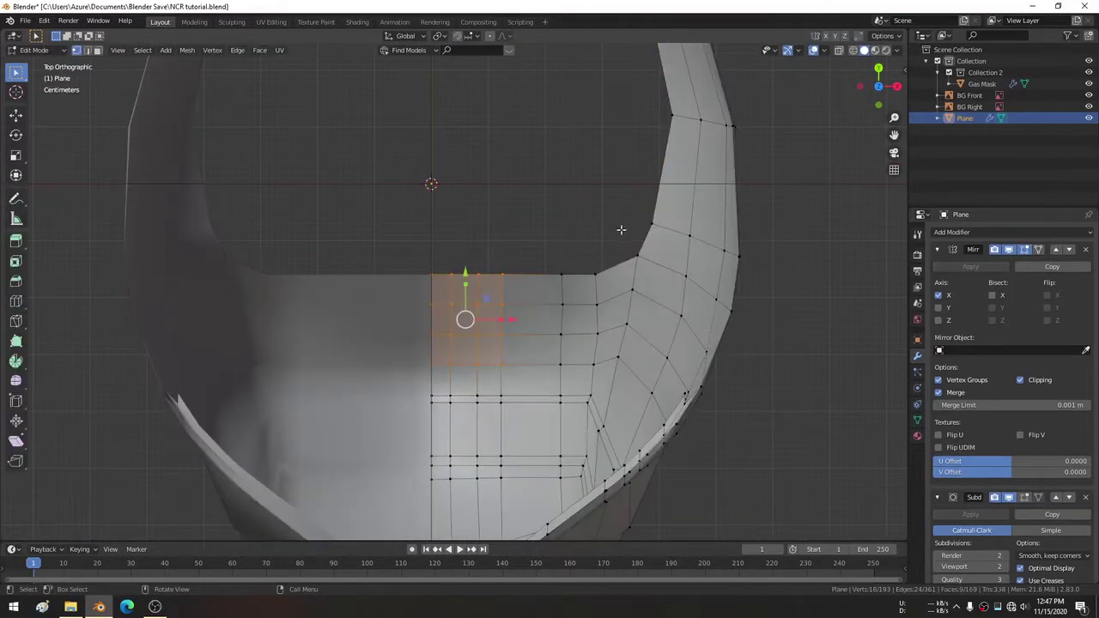
{"action": "middle_click_drag", "start_coordinate": [621, 229], "coordinate": [572, 265], "text": "shift"}
{"action": "key", "text": "alt+a"}
{"action": "scroll", "coordinate": [515, 249], "scroll_direction": "up", "scroll_amount": 1}
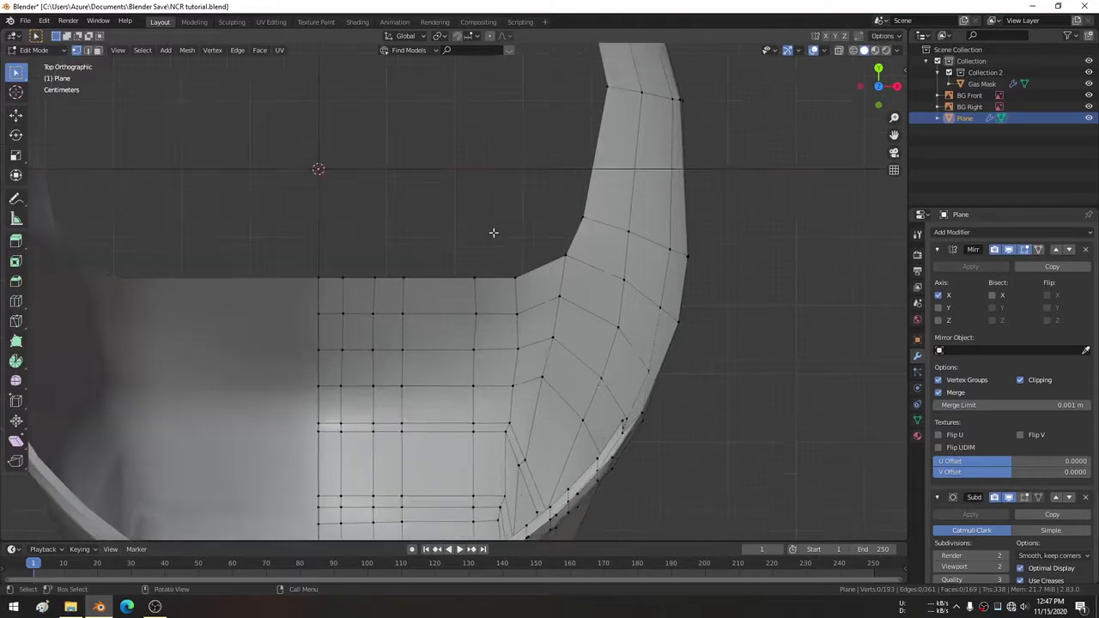
{"action": "scroll", "coordinate": [495, 240], "scroll_direction": "up", "scroll_amount": 1}
{"action": "scroll", "coordinate": [502, 246], "scroll_direction": "down", "scroll_amount": 2, "text": "shift"}
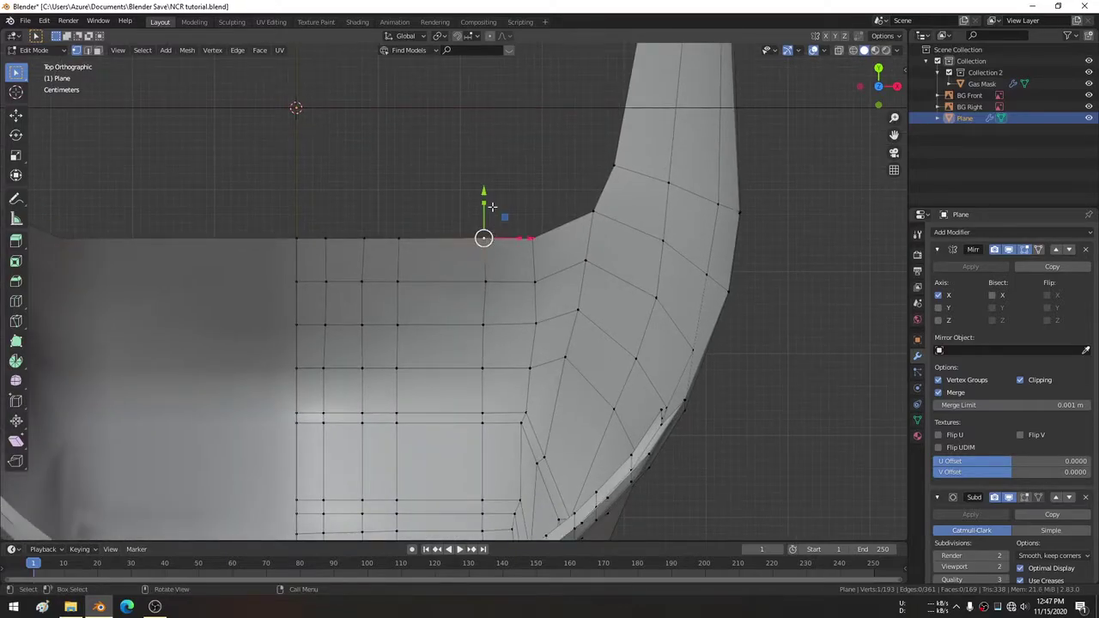
{"action": "key", "text": "g"}
{"action": "key", "text": "y"}
{"action": "left_click", "coordinate": [542, 216]}
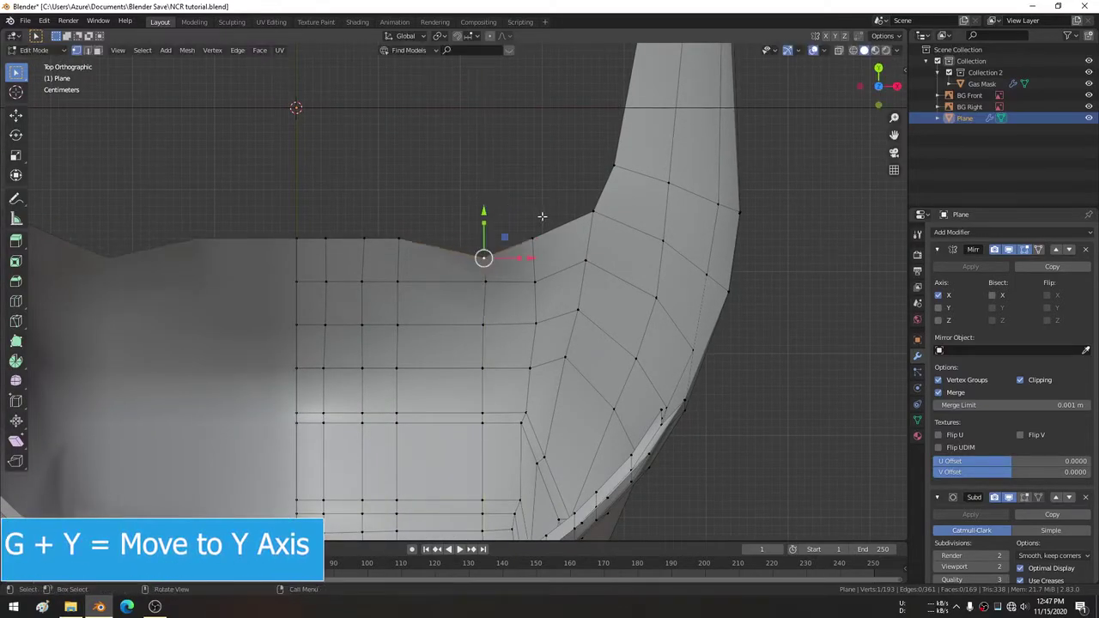
Lower the next four top-edge vertices along Y, out to the leftmost one.
{"action": "left_click", "coordinate": [398, 238]}
{"action": "key", "text": "g"}
{"action": "key", "text": "y"}
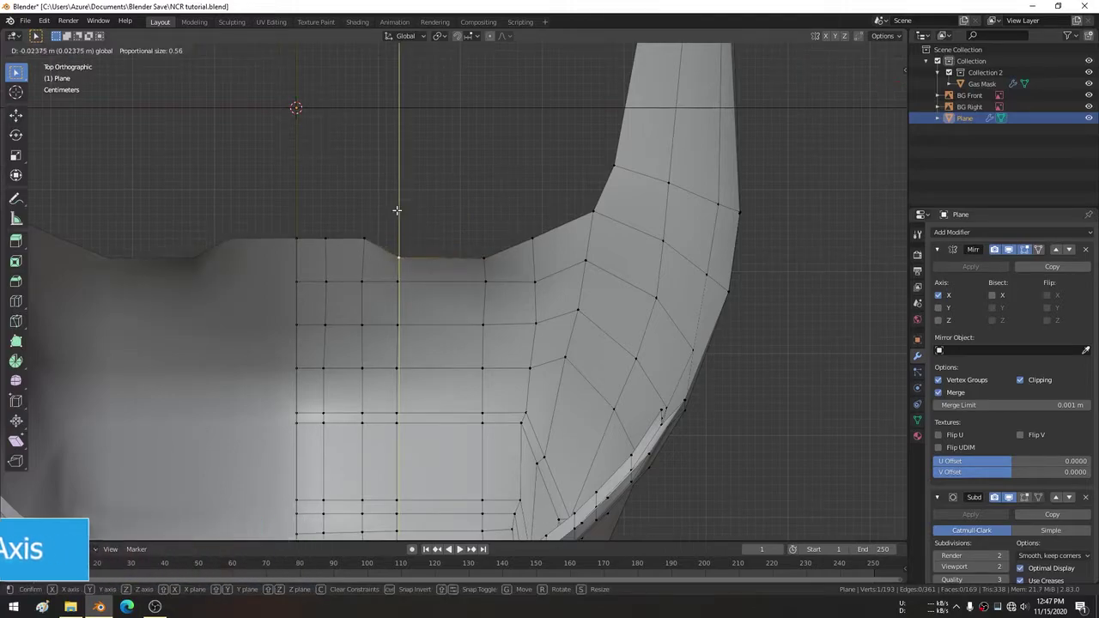
{"action": "left_click", "coordinate": [399, 249]}
{"action": "left_click", "coordinate": [366, 231]}
{"action": "key", "text": "g"}
{"action": "key", "text": "y"}
{"action": "left_click", "coordinate": [364, 202]}
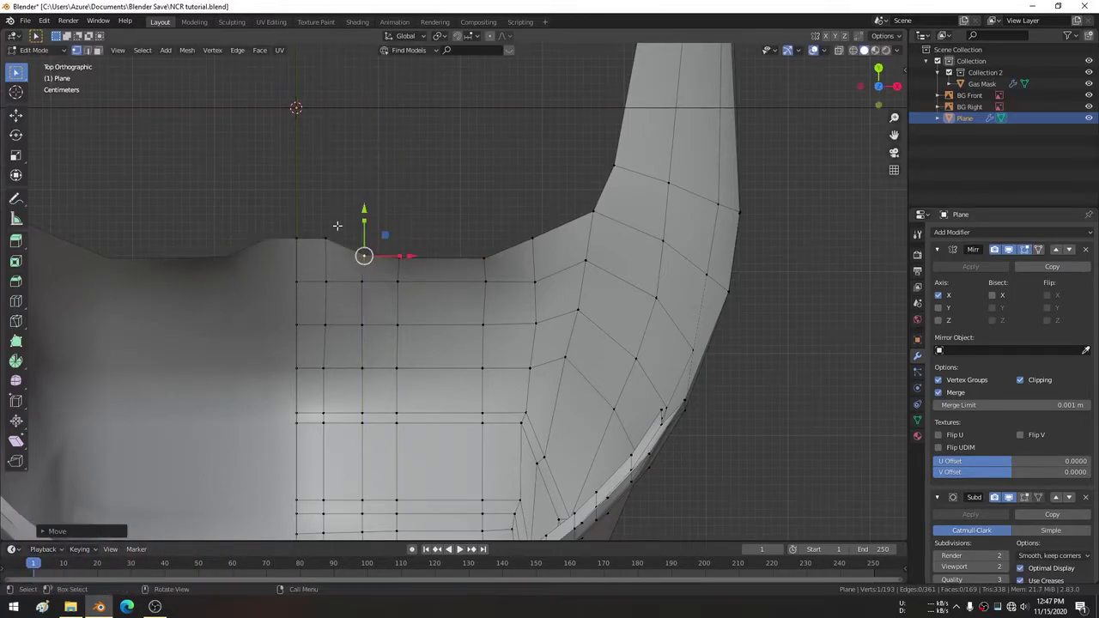
{"action": "left_click", "coordinate": [327, 237]}
{"action": "key", "text": "g"}
{"action": "key", "text": "y"}
{"action": "left_click", "coordinate": [328, 208]}
{"action": "left_click", "coordinate": [296, 230]}
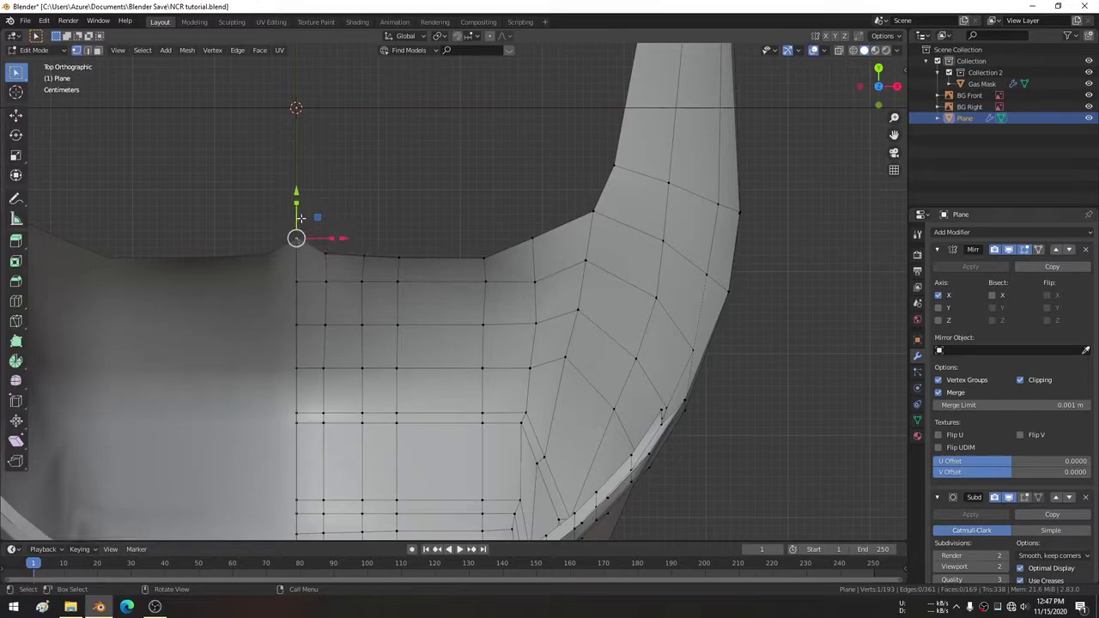
{"action": "key", "text": "g"}
{"action": "key", "text": "y"}
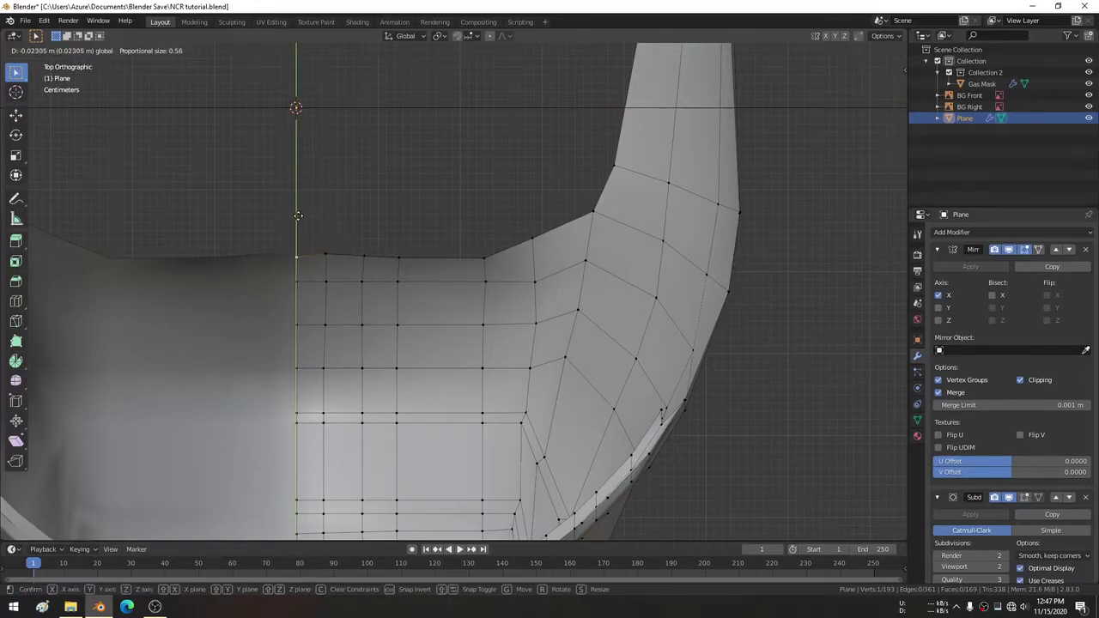
{"action": "left_click", "coordinate": [298, 217]}
Re-adjust the left-side top-edge vertices along Y to even out the line.
{"action": "left_click", "coordinate": [326, 254]}
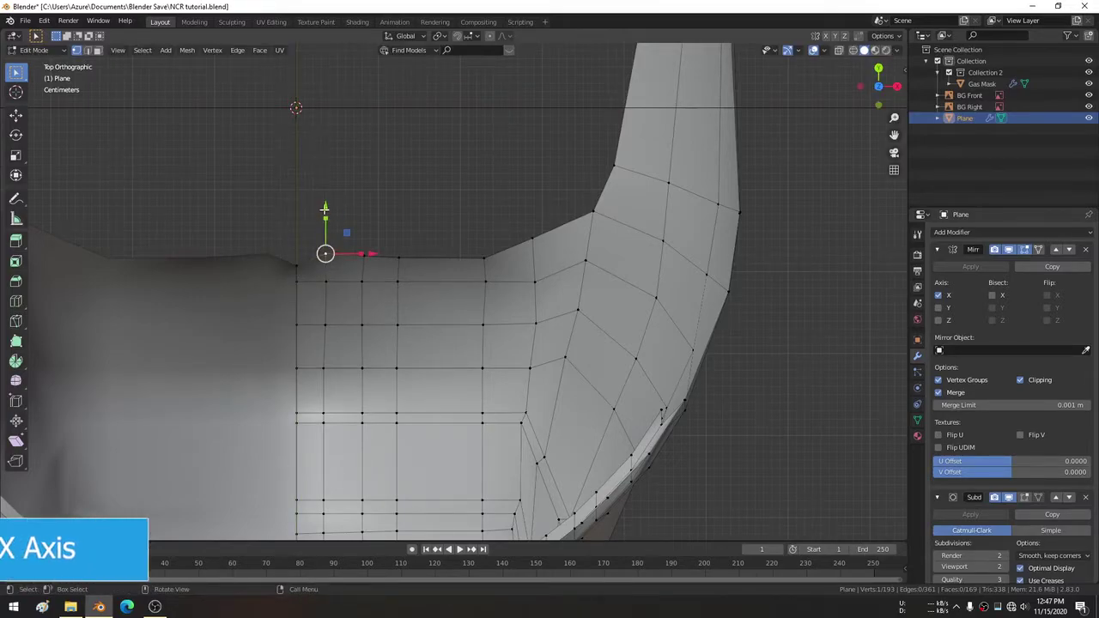
{"action": "key", "text": "g"}
{"action": "key", "text": "y"}
{"action": "left_click", "coordinate": [324, 218]}
{"action": "left_click", "coordinate": [363, 257]}
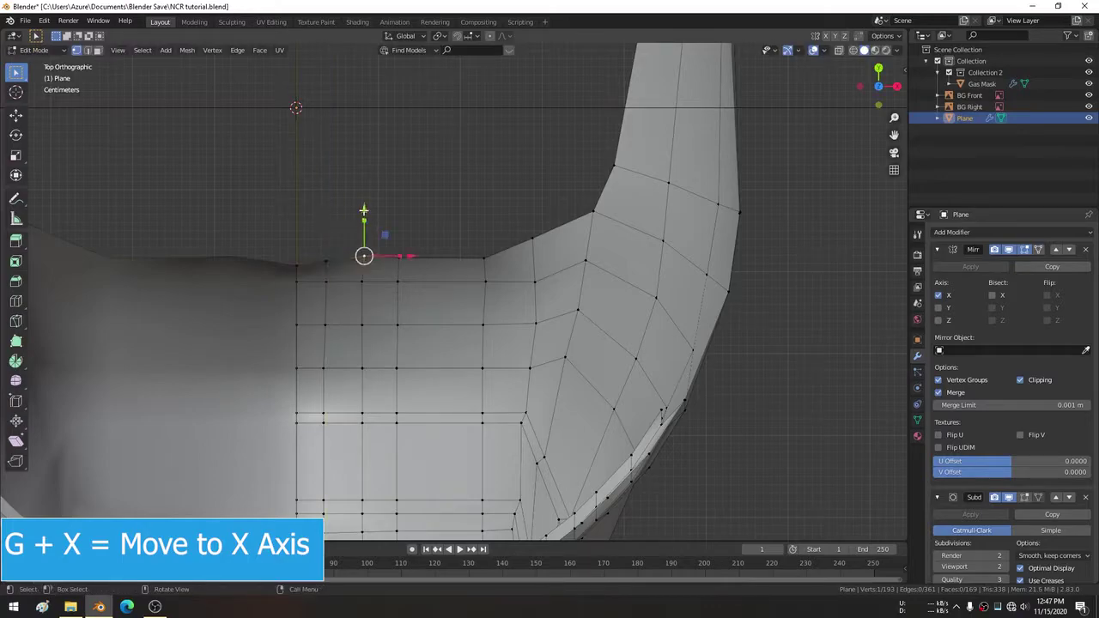
{"action": "key", "text": "g"}
{"action": "key", "text": "y"}
{"action": "left_click", "coordinate": [363, 218]}
{"action": "left_click", "coordinate": [325, 255]}
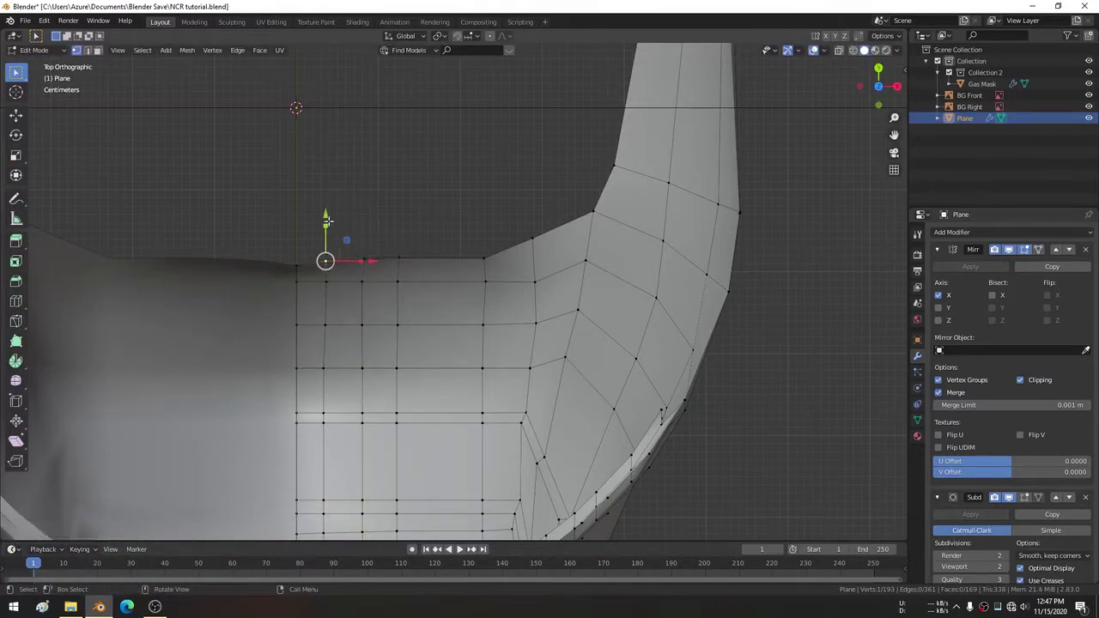
{"action": "key", "text": "g"}
{"action": "key", "text": "y"}
{"action": "left_click", "coordinate": [327, 218]}
Cancel an accidental move and make a final Y adjustment to the neighbouring top-edge vertex.
{"action": "left_click", "coordinate": [362, 257]}
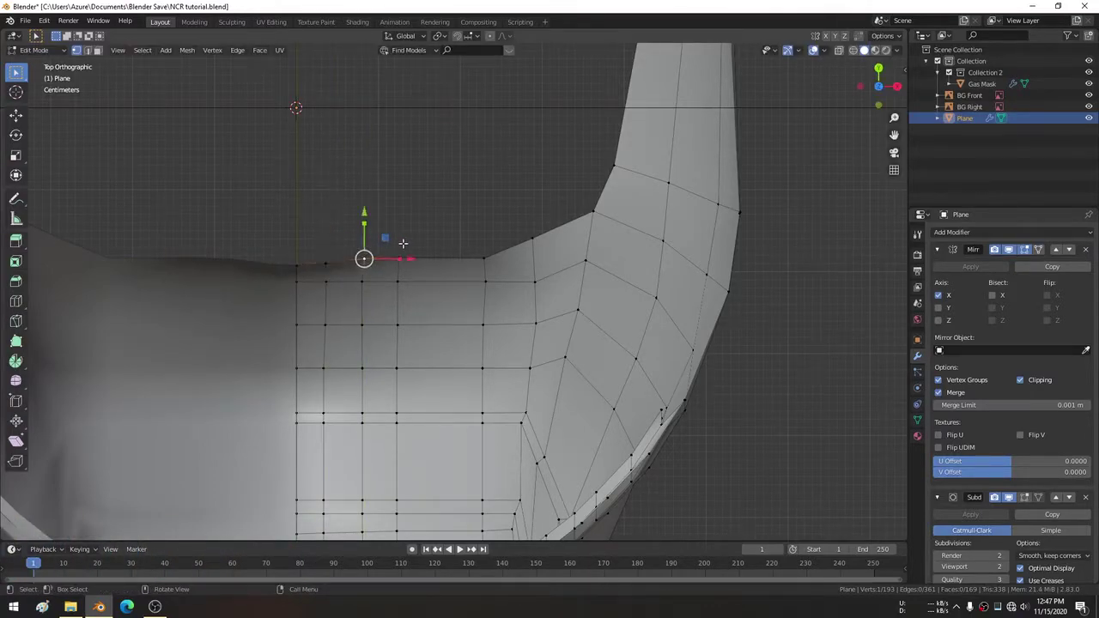
{"action": "left_click", "coordinate": [397, 257]}
{"action": "key", "text": "g"}
{"action": "key", "text": "y"}
{"action": "key", "text": "Escape"}
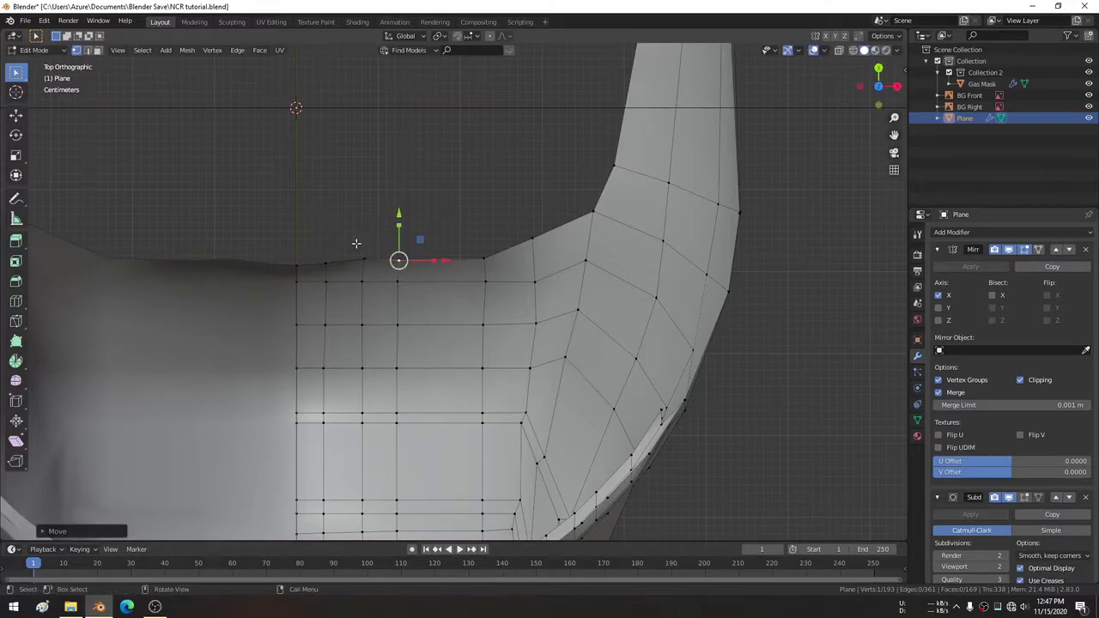
{"action": "left_click", "coordinate": [362, 257]}
{"action": "key", "text": "g"}
{"action": "key", "text": "y"}
{"action": "left_click", "coordinate": [364, 217]}
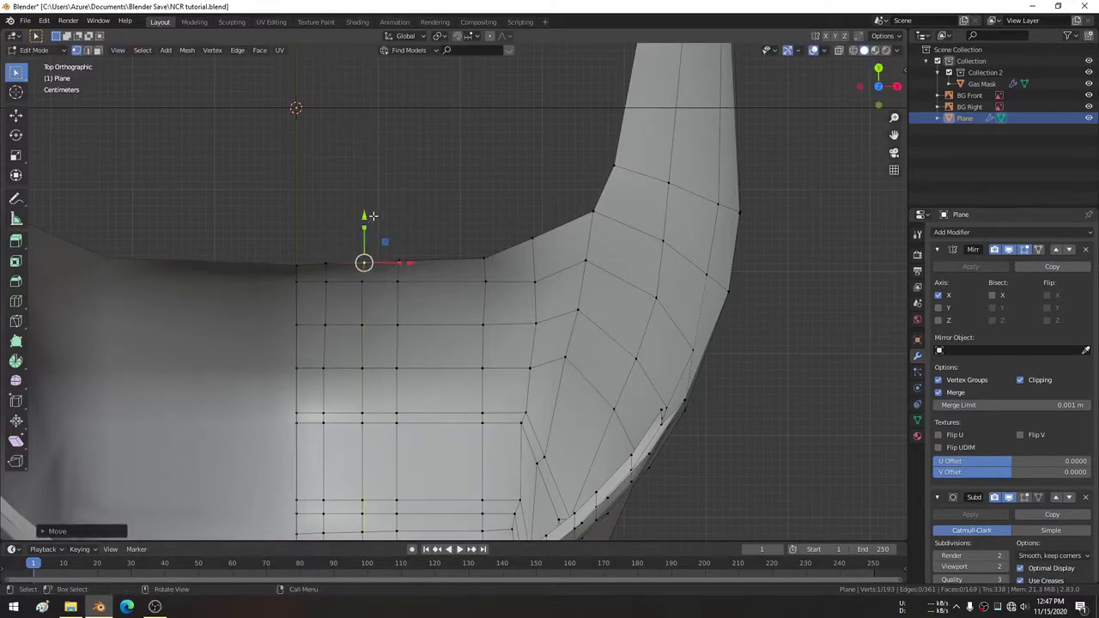
Ease a side-curve vertex inward with proportional editing (size 0.56), then return to Object Mode.
{"action": "left_click", "coordinate": [478, 253]}
{"action": "scroll", "coordinate": [600, 164], "scroll_direction": "down", "scroll_amount": 4}
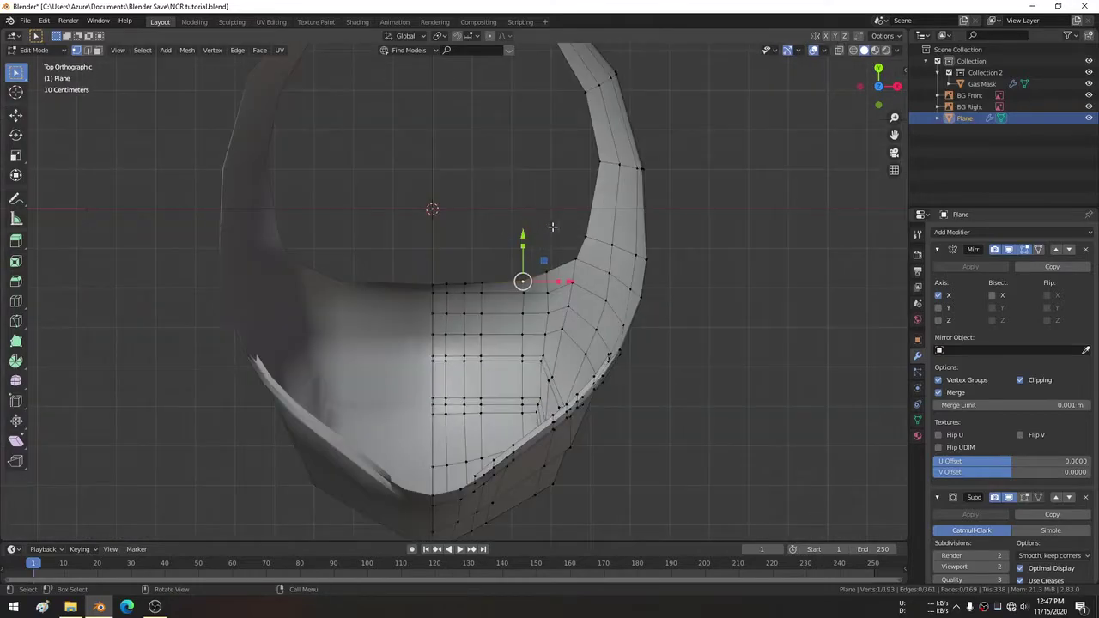
{"action": "scroll", "coordinate": [552, 227], "scroll_direction": "up", "scroll_amount": 4}
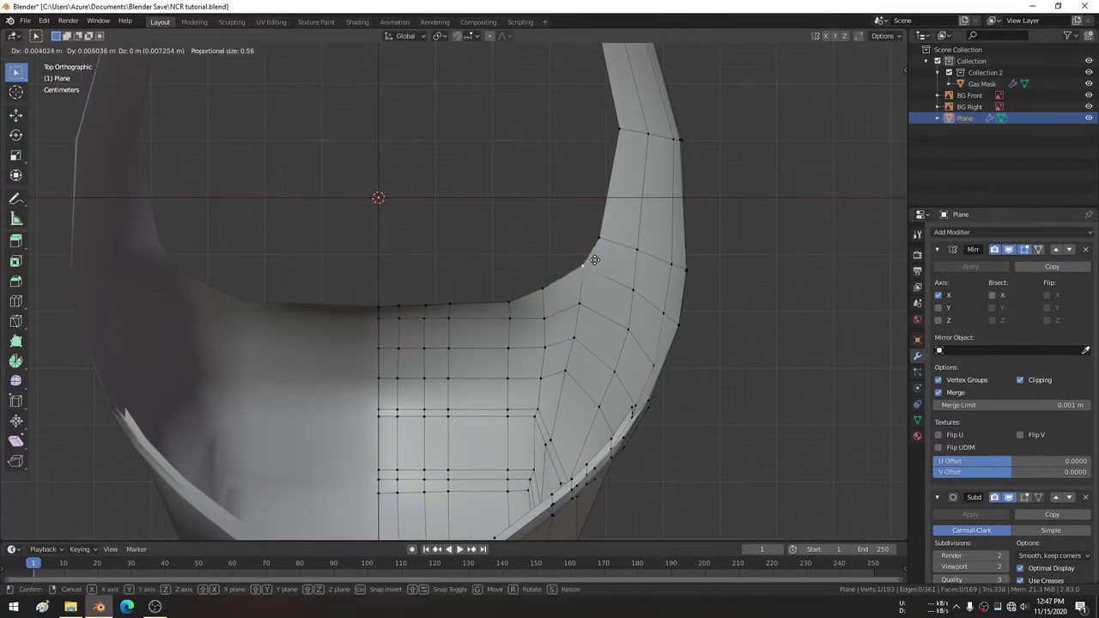
{"action": "left_click_drag", "start_coordinate": [584, 269], "coordinate": [512, 292]}
{"action": "scroll", "coordinate": [549, 276], "scroll_direction": "down", "scroll_amount": 4}
{"action": "mouse_move", "coordinate": [666, 285]}
{"action": "middle_mouse_down"}
{"action": "mouse_move", "coordinate": [528, 285]}
{"action": "mouse_move", "coordinate": [505, 399]}
{"action": "mouse_move", "coordinate": [517, 319]}
{"action": "mouse_move", "coordinate": [695, 265]}
{"action": "mouse_move", "coordinate": [504, 198]}
{"action": "middle_mouse_up"}
{"action": "key", "text": "Tab"}
{"action": "scroll", "coordinate": [518, 319], "scroll_direction": "down", "scroll_amount": 3}
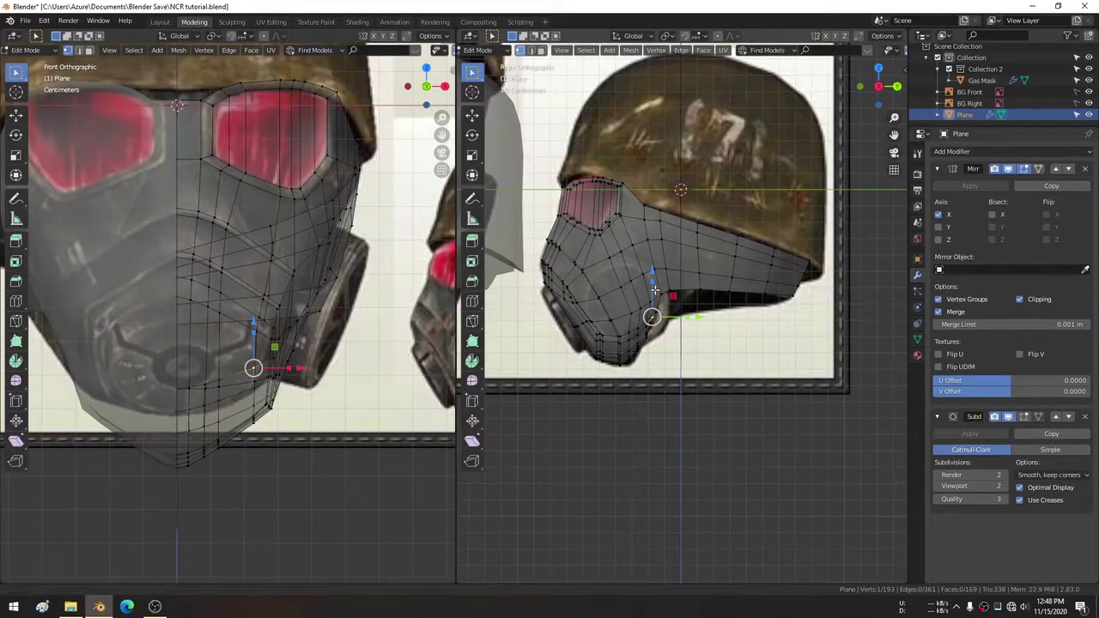
Switch to Right view and frame the mask against the side reference.
{"action": "key", "text": "KP_3"}
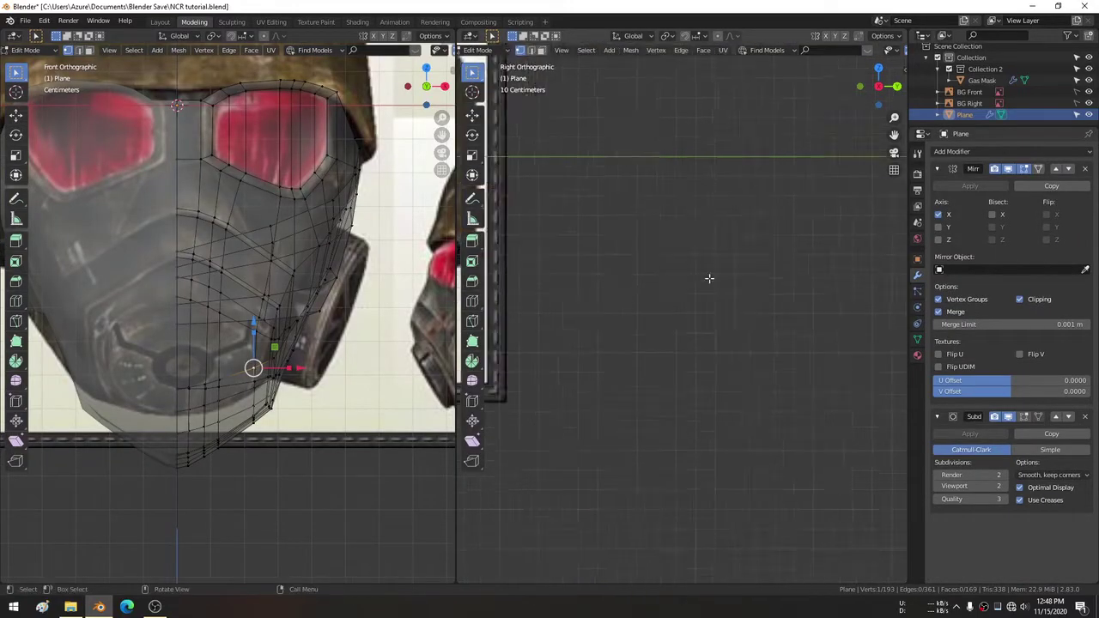
{"action": "scroll", "coordinate": [712, 278], "scroll_direction": "up", "scroll_amount": 2}
{"action": "middle_click_drag", "start_coordinate": [236, 253], "coordinate": [326, 253], "text": "shift"}
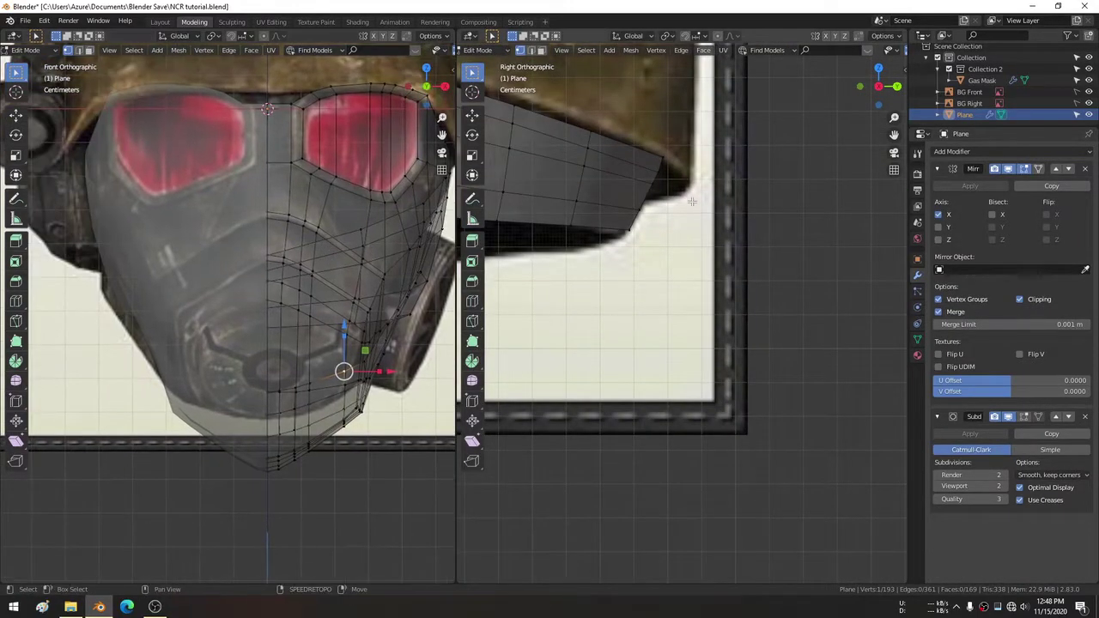
{"action": "scroll", "coordinate": [687, 300], "scroll_direction": "up", "scroll_amount": 1}
{"action": "scroll", "coordinate": [687, 300], "scroll_direction": "up", "scroll_amount": 1}
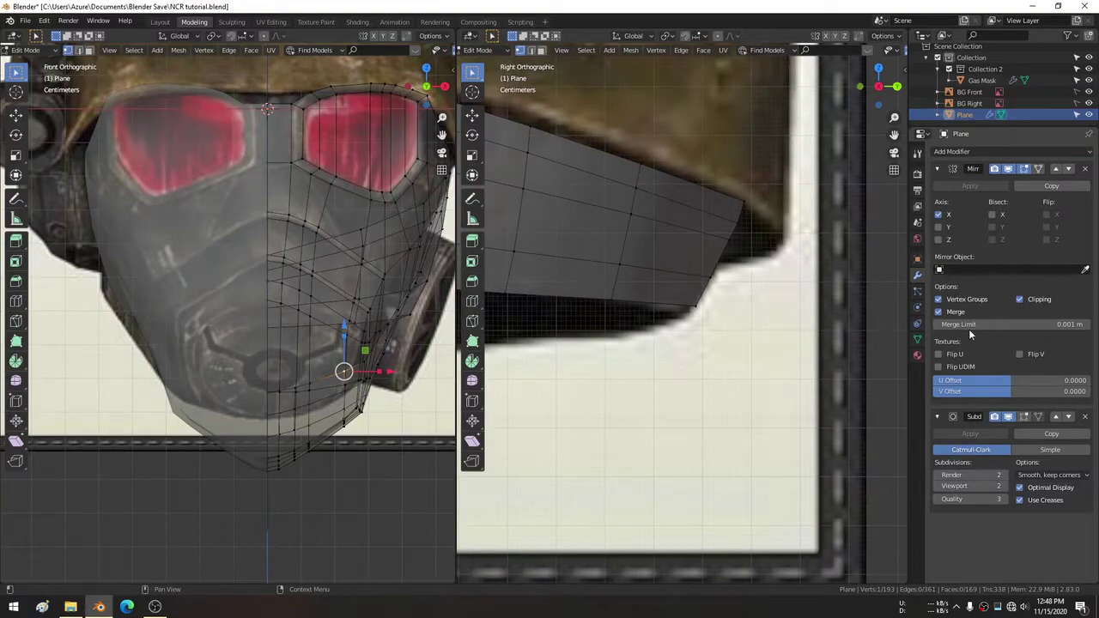
Enable On Cage on the Subdivision modifier and circle-select the mask's back-edge vertices.
{"action": "left_click", "coordinate": [1038, 416]}
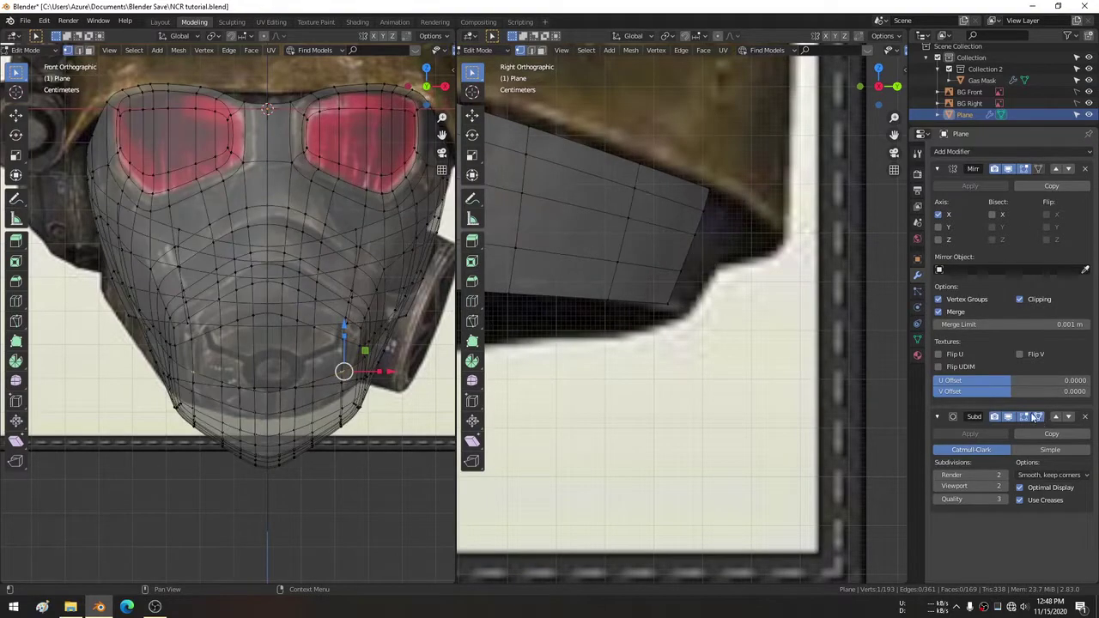
{"action": "key", "text": "Tab"}
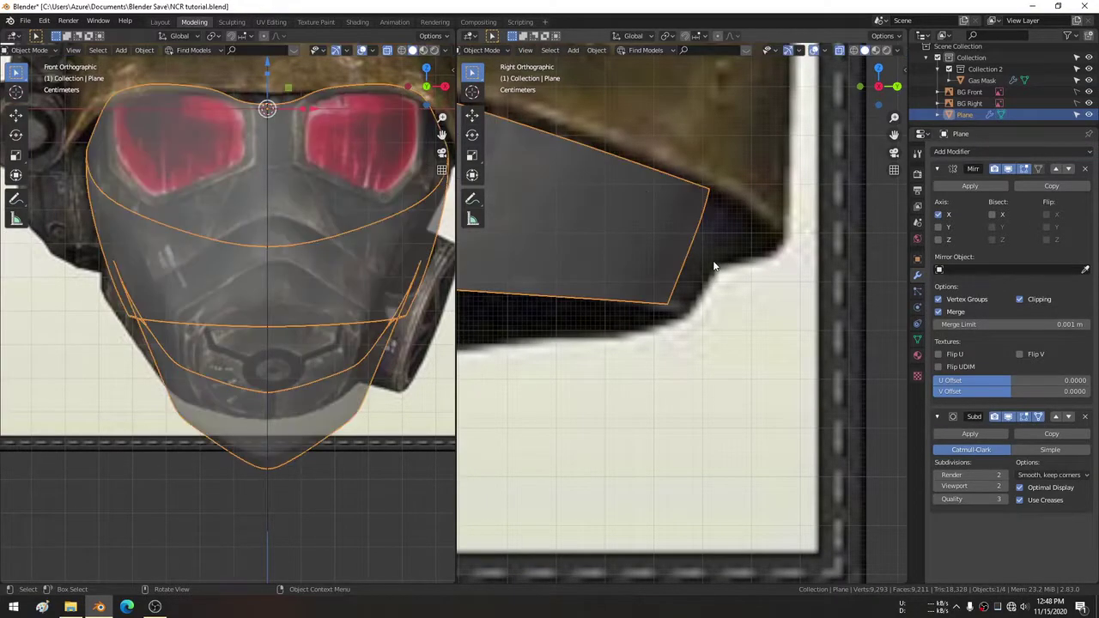
{"action": "key", "text": "Tab"}
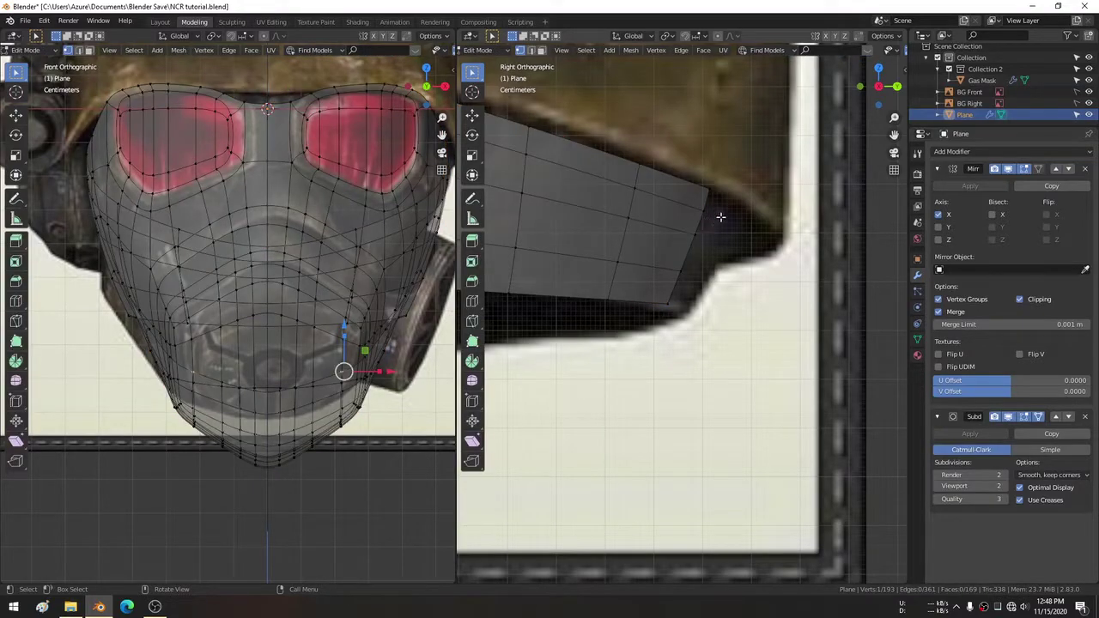
{"action": "key", "text": "c"}
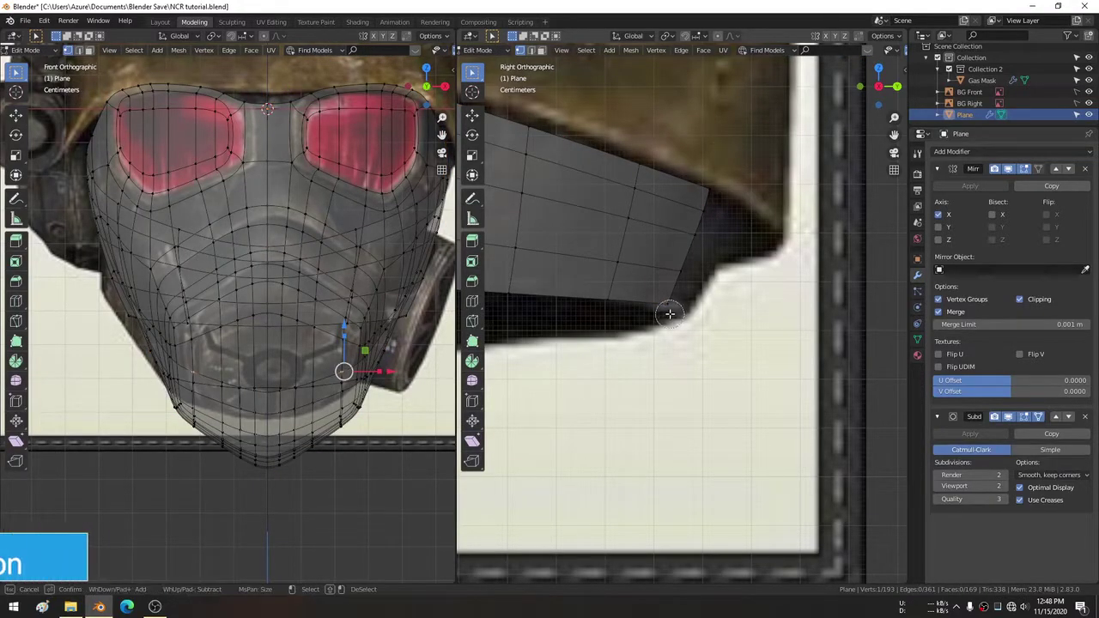
{"action": "left_click_drag", "start_coordinate": [672, 309], "coordinate": [679, 287]}
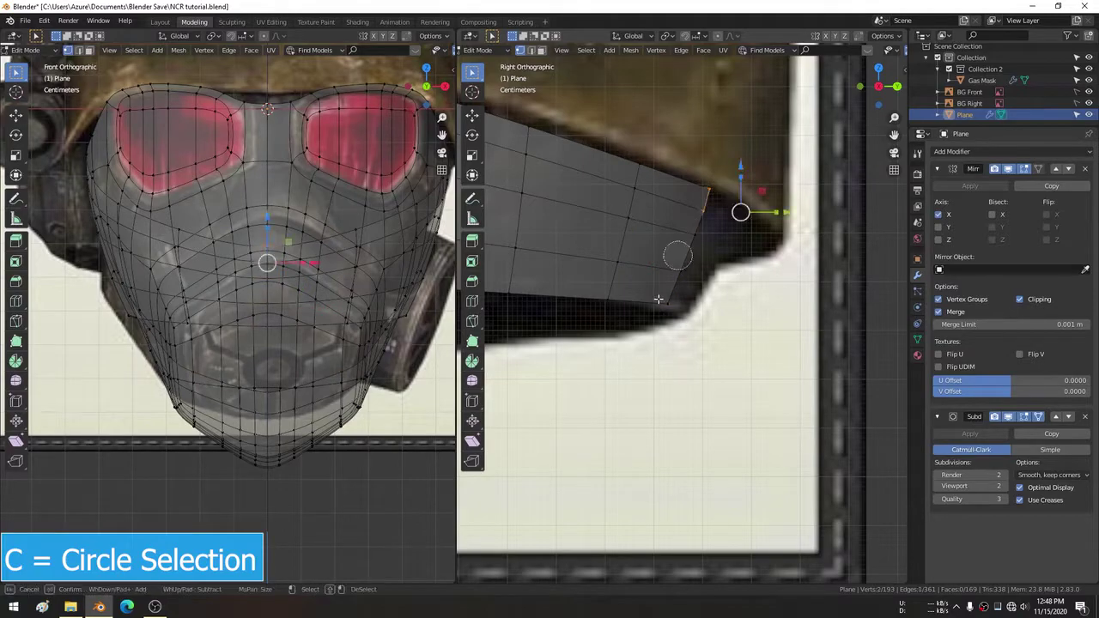
Finish selecting the back edge, then move and rotate it to match the helmet rim.
{"action": "left_click_drag", "start_coordinate": [741, 214], "coordinate": [687, 246]}
{"action": "key", "text": "Escape"}
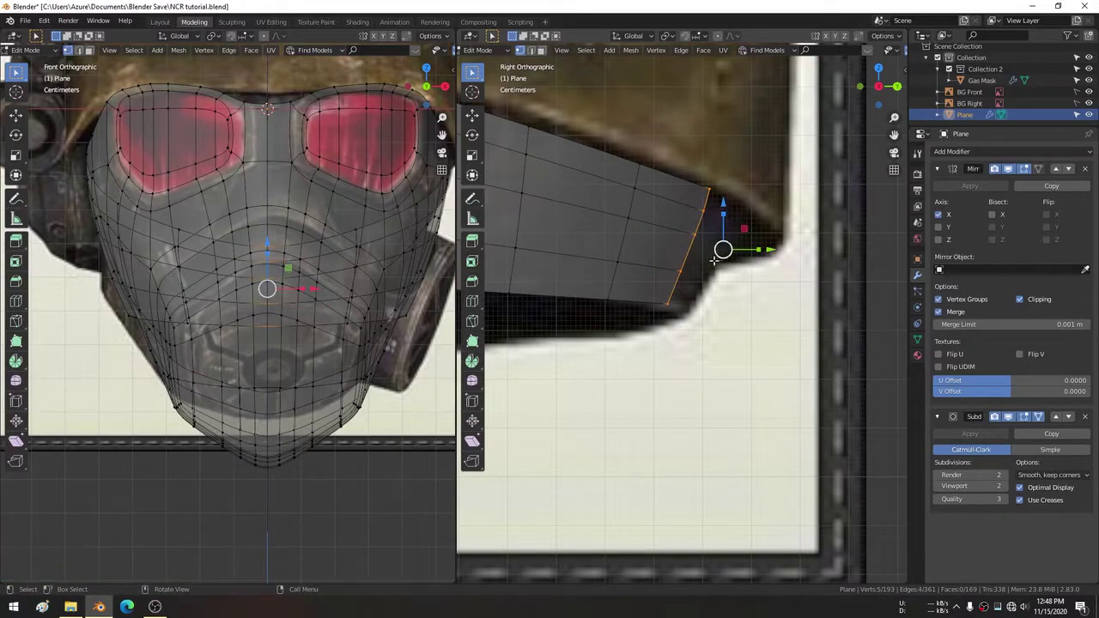
{"action": "key", "text": "g"}
{"action": "left_click", "coordinate": [736, 277]}
{"action": "key", "text": "r"}
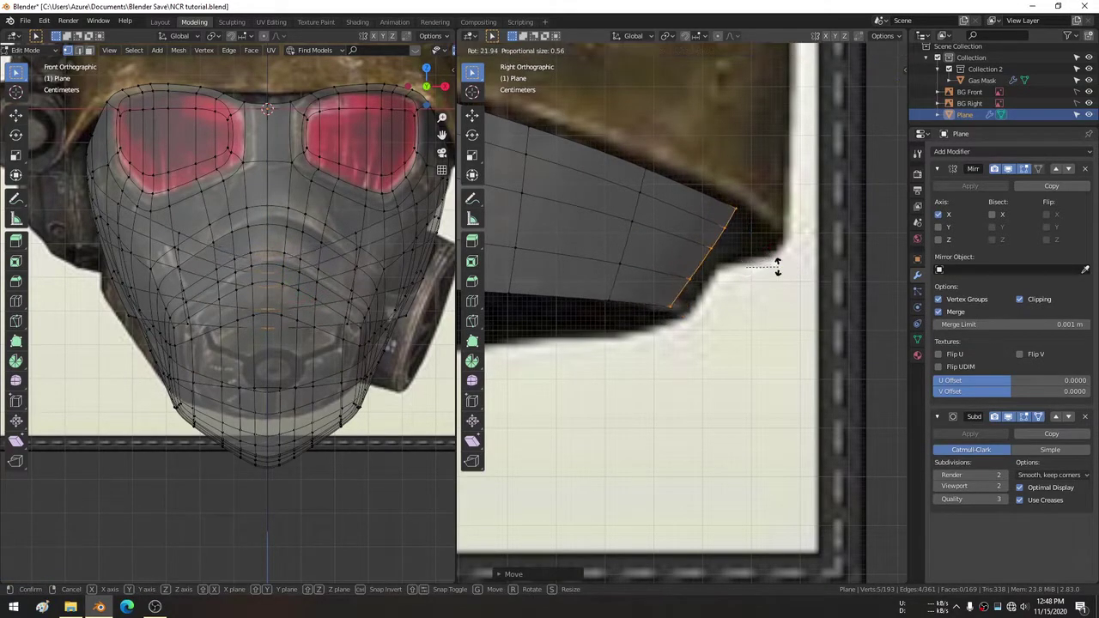
{"action": "left_click", "coordinate": [777, 266]}
{"action": "key", "text": "r"}
{"action": "left_click", "coordinate": [773, 266]}
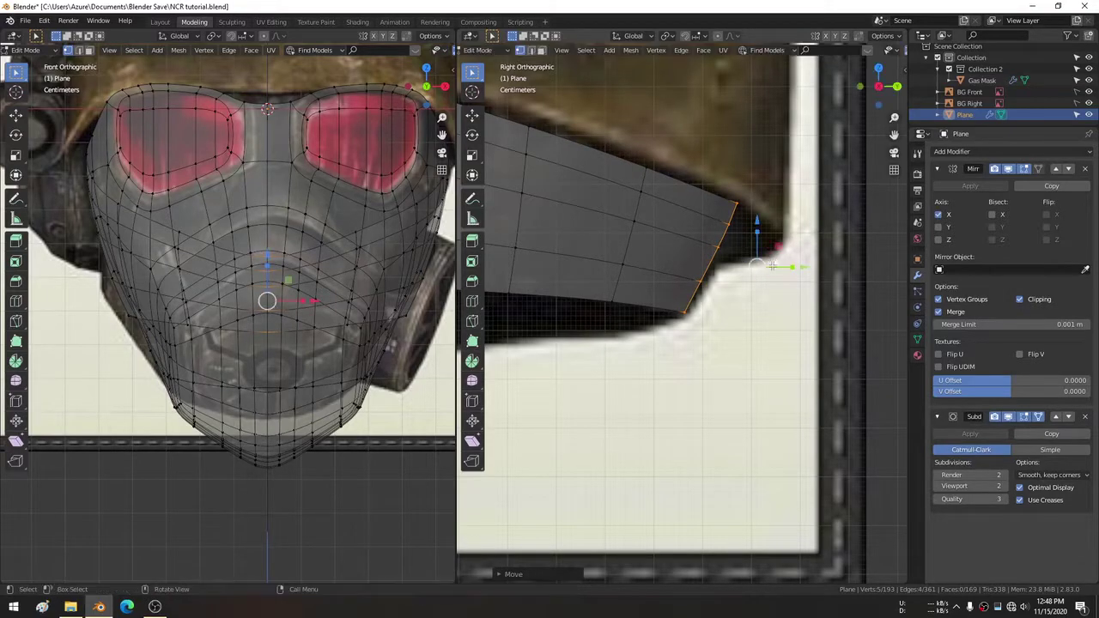
Try extruding the lower back edge toward the rim, then undo the extrusions.
{"action": "key", "text": "alt+a"}
{"action": "left_click_drag", "start_coordinate": [706, 159], "coordinate": [737, 283]}
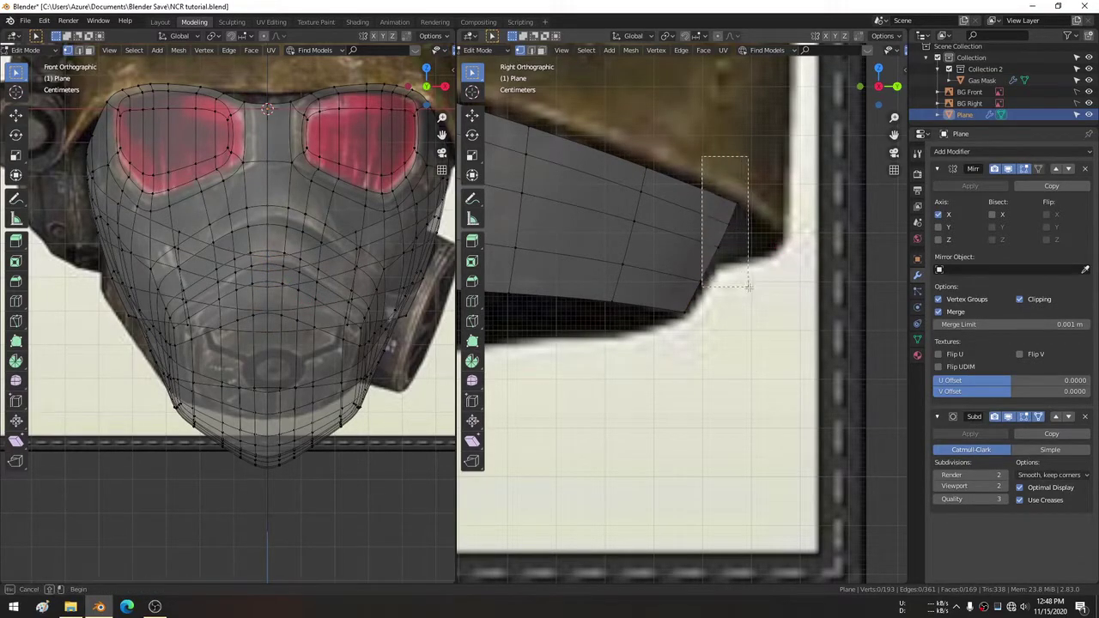
{"action": "key", "text": "e"}
{"action": "left_click", "coordinate": [777, 278]}
{"action": "key", "text": "ctrl+z"}
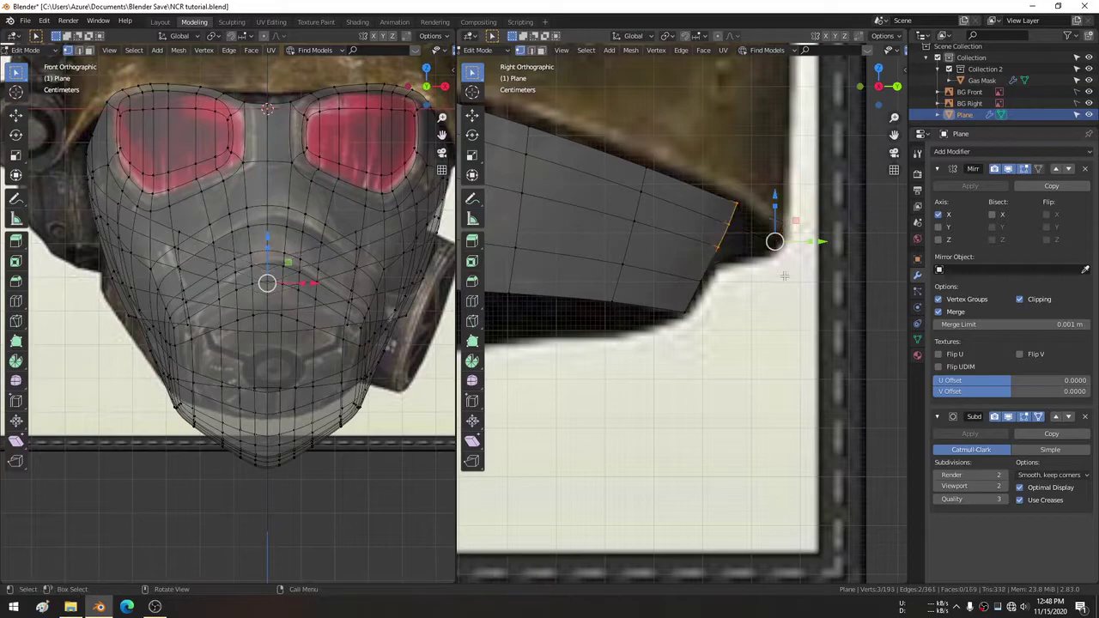
{"action": "key", "text": "e"}
{"action": "key", "text": "Escape"}
{"action": "key", "text": "ctrl+z"}
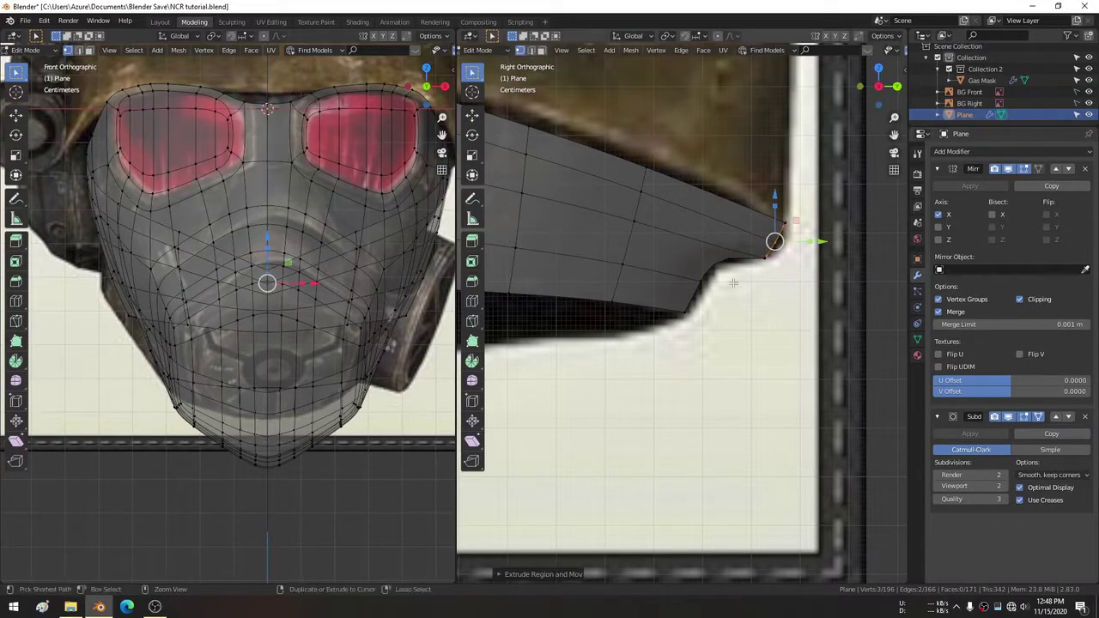
{"action": "left_click", "coordinate": [1037, 418]}
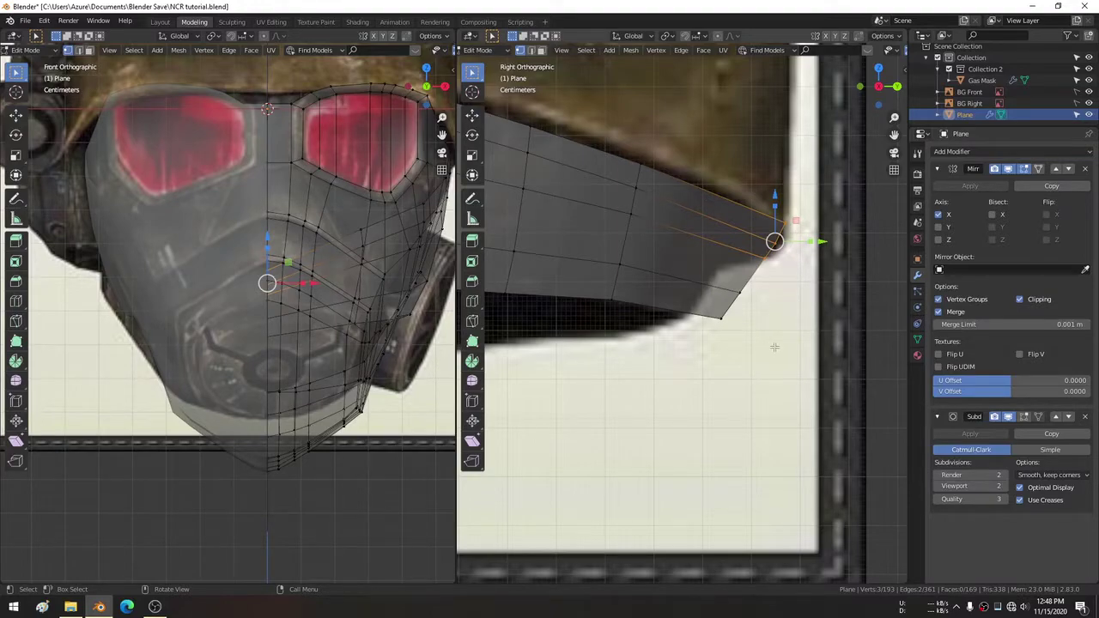
{"action": "key", "text": "ctrl+z"}
{"action": "key", "text": "ctrl+z"}
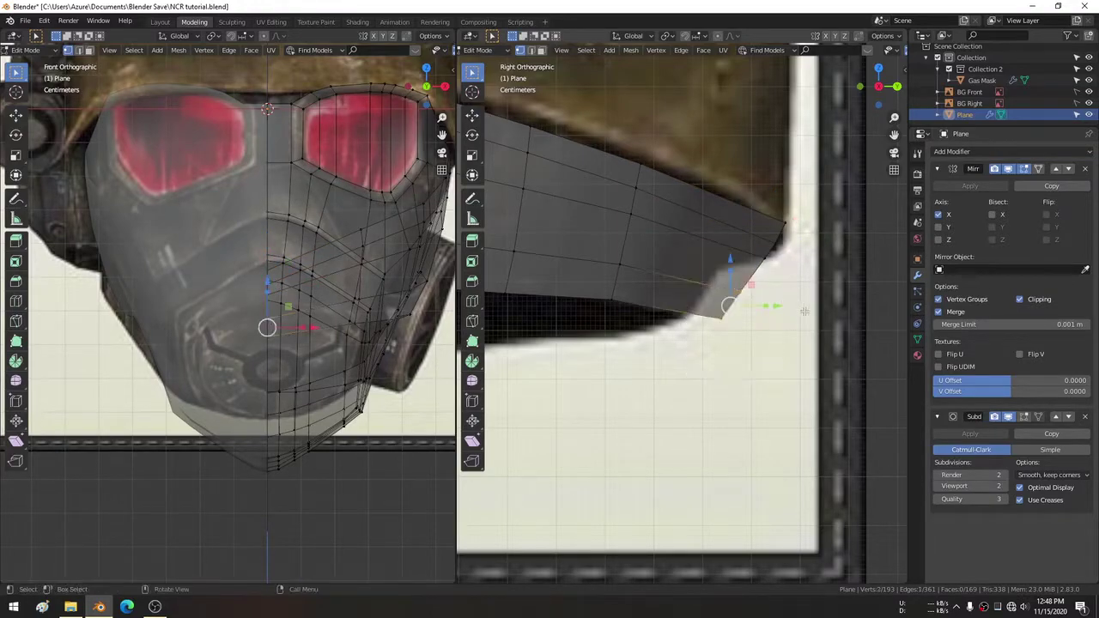
Pull the back-edge vertices toward the helmet rim with the smoothed cage preview restored.
{"action": "key", "text": "g"}
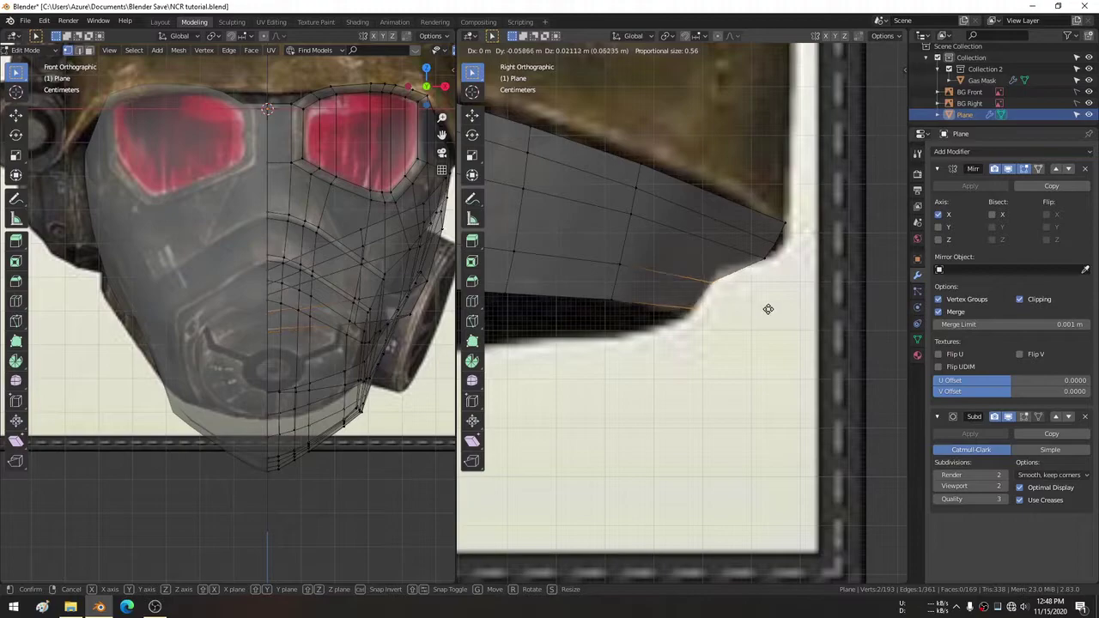
{"action": "left_click", "coordinate": [768, 309]}
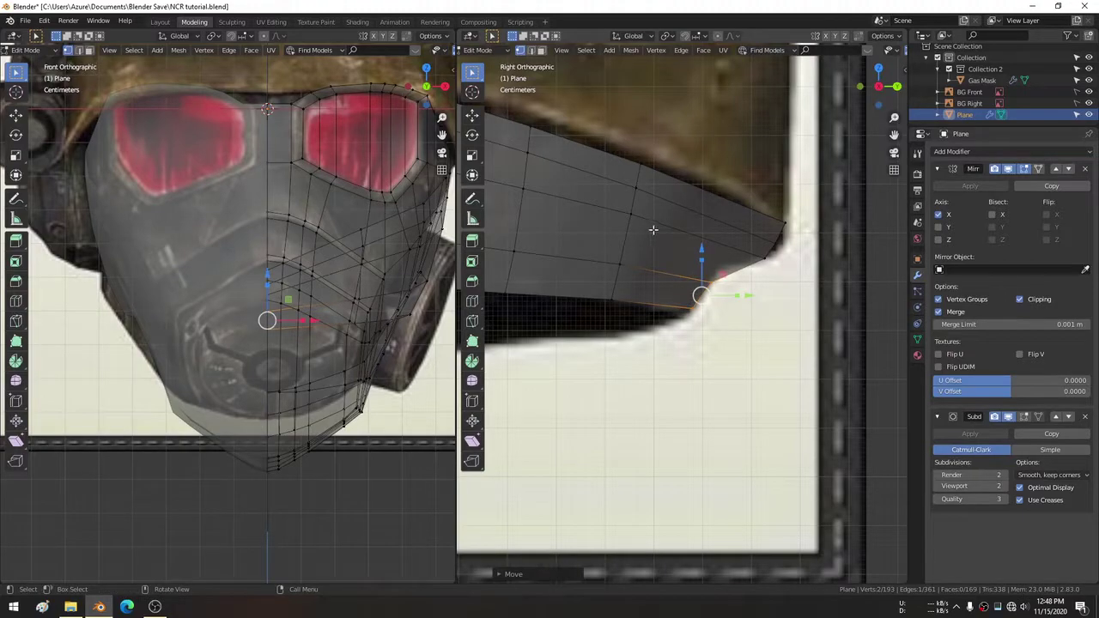
{"action": "left_click", "coordinate": [1024, 417]}
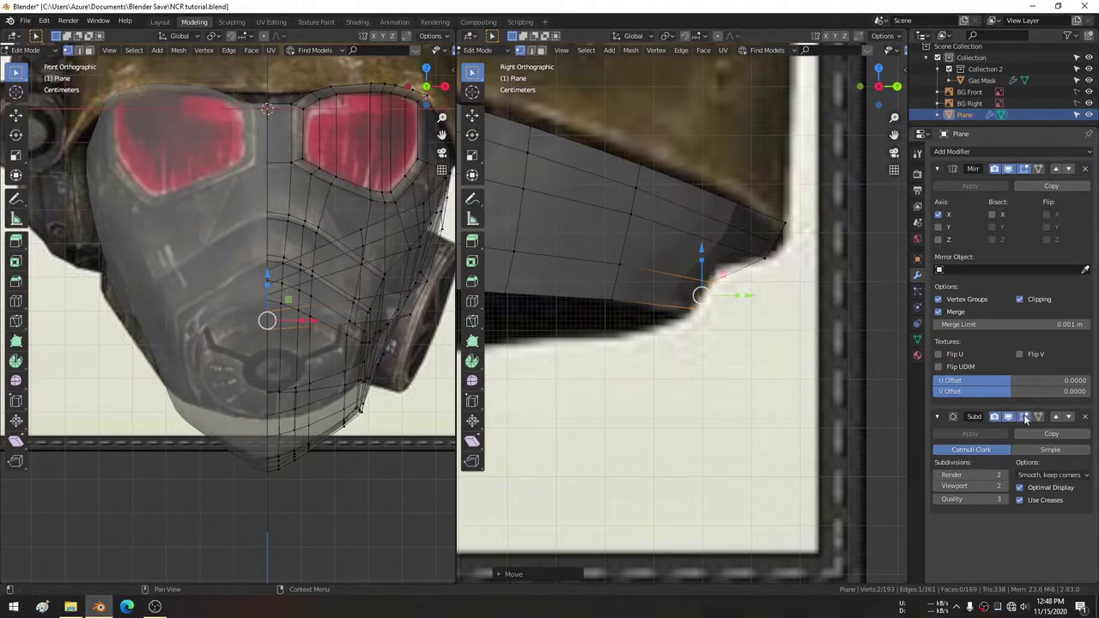
{"action": "left_click", "coordinate": [1040, 418]}
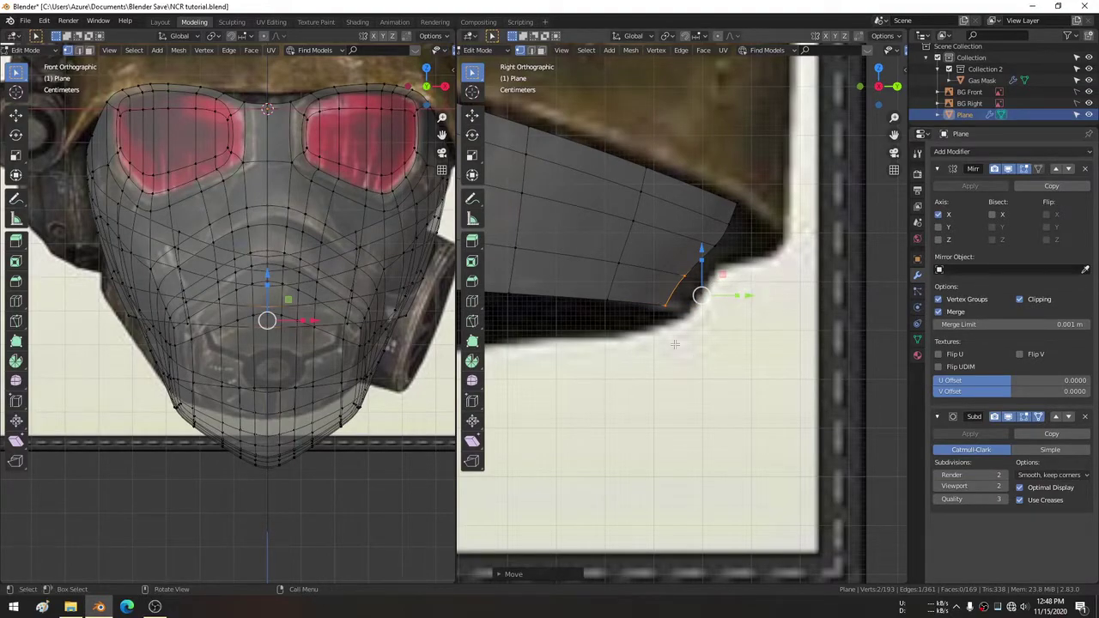
{"action": "left_click", "coordinate": [713, 246], "text": "alt+shift"}
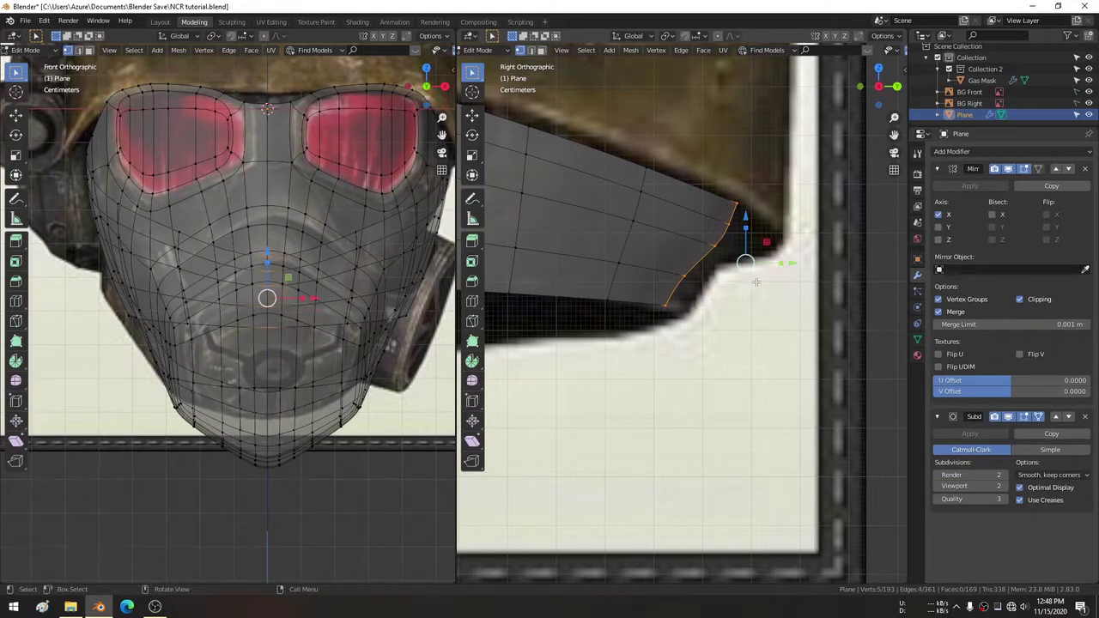
{"action": "key", "text": "g"}
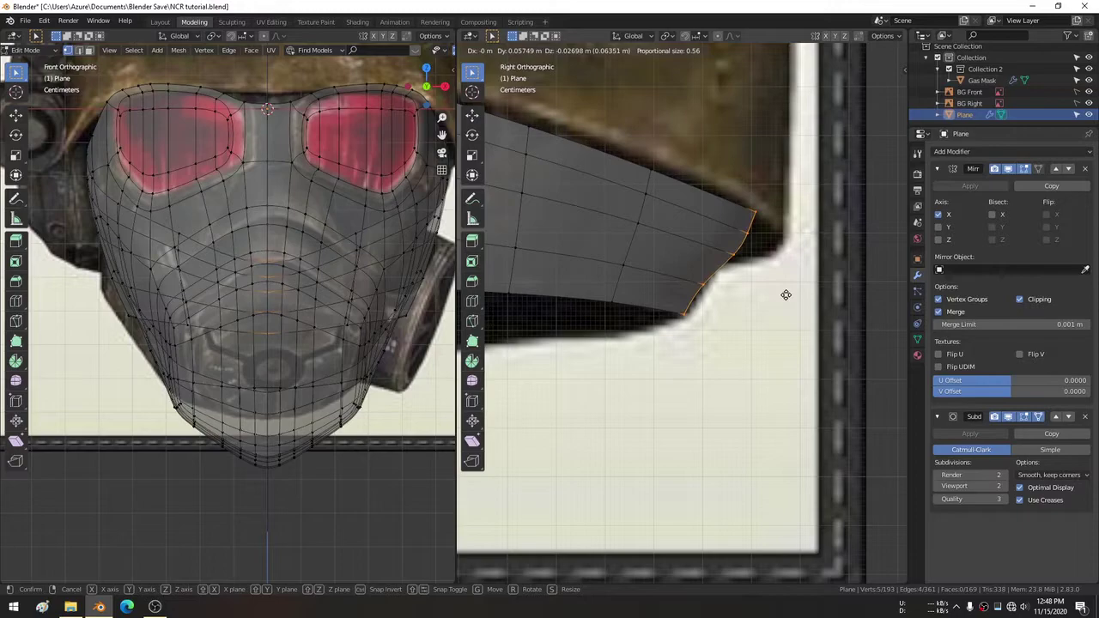
{"action": "left_click", "coordinate": [783, 296]}
Circle-select the upper back-edge vertices and move them into place.
{"action": "key", "text": "alt+a"}
{"action": "key", "text": "c"}
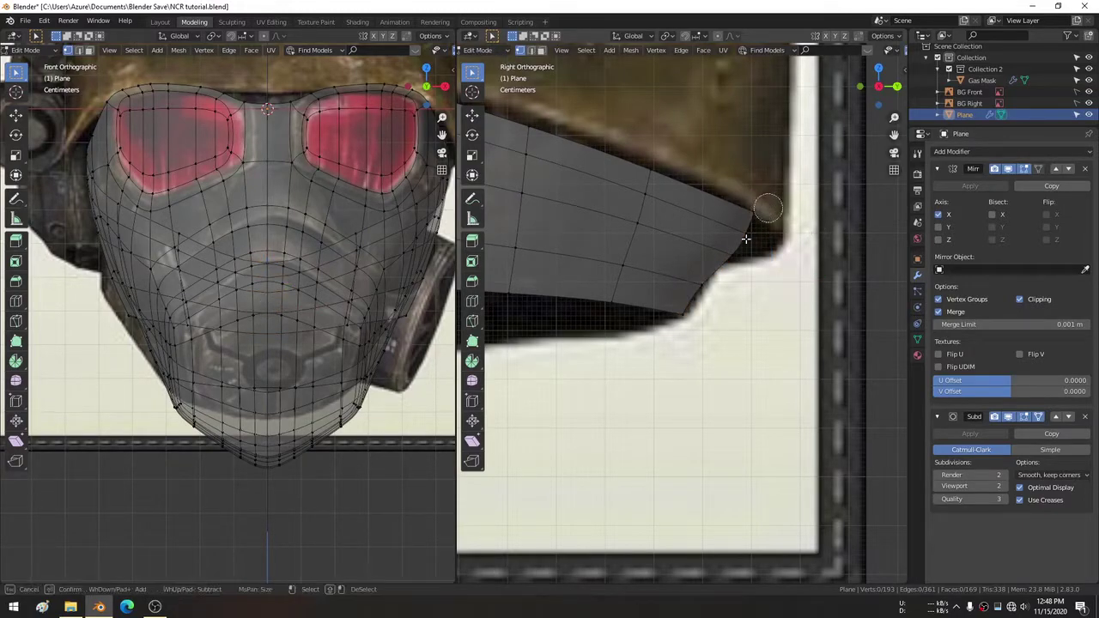
{"action": "left_click_drag", "start_coordinate": [756, 206], "coordinate": [743, 237]}
{"action": "key", "text": "Escape"}
{"action": "key", "text": "g"}
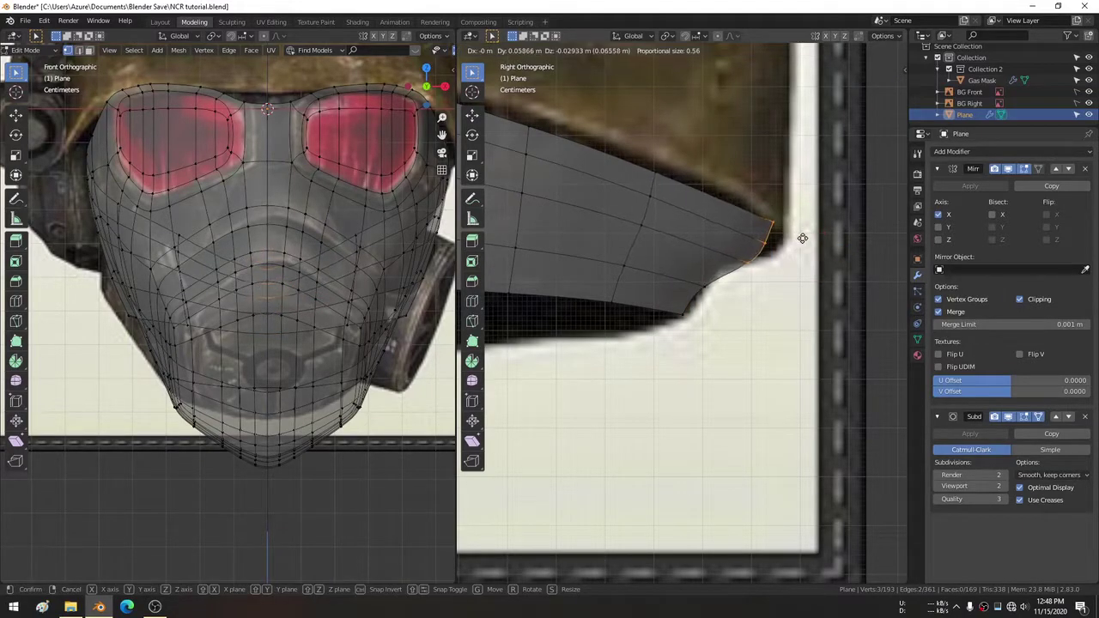
{"action": "left_click", "coordinate": [803, 238]}
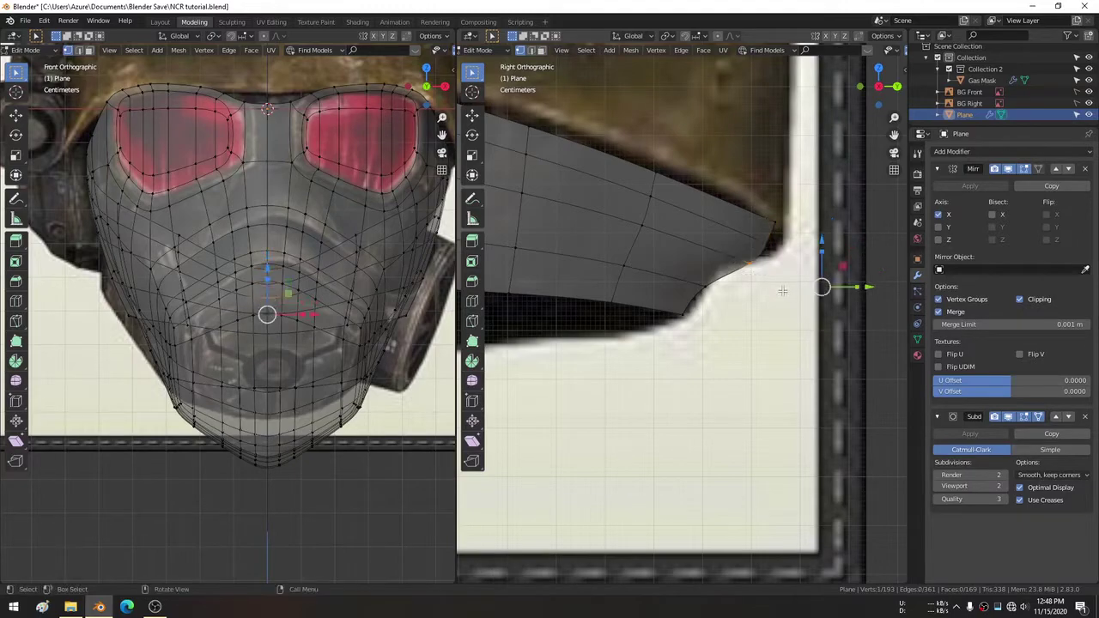
Refine the upper edge position twice so it sits against the helmet rim.
{"action": "key", "text": "g"}
{"action": "left_click", "coordinate": [738, 278]}
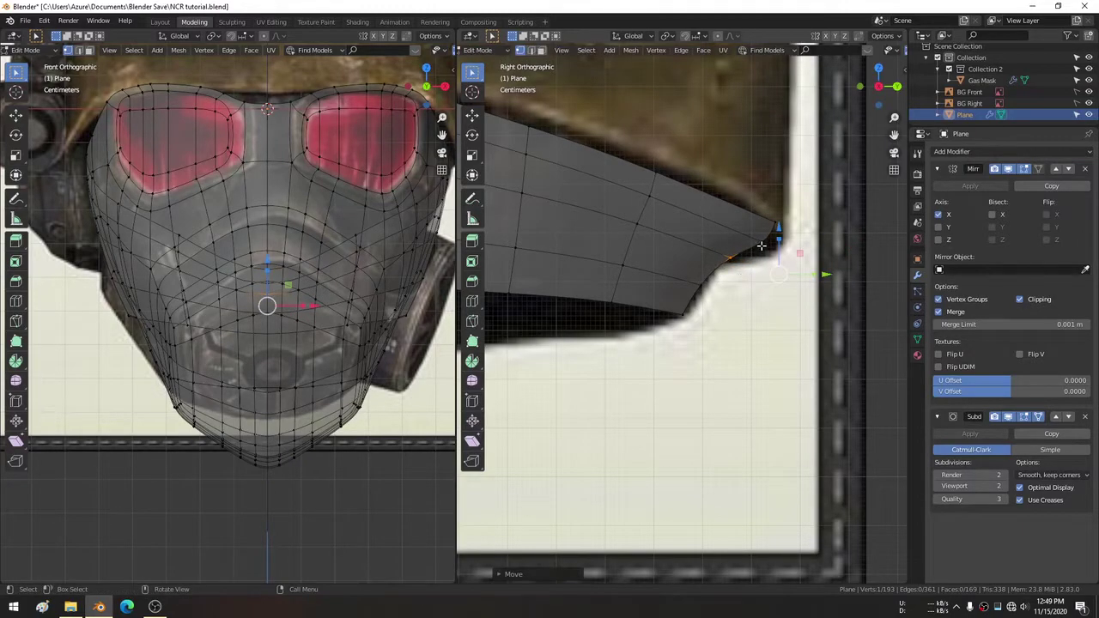
{"action": "key", "text": "g"}
{"action": "left_click", "coordinate": [776, 249]}
Zoom out to the full reference sheet and return to Object Mode.
{"action": "scroll", "coordinate": [776, 249], "scroll_direction": "down", "scroll_amount": 2}
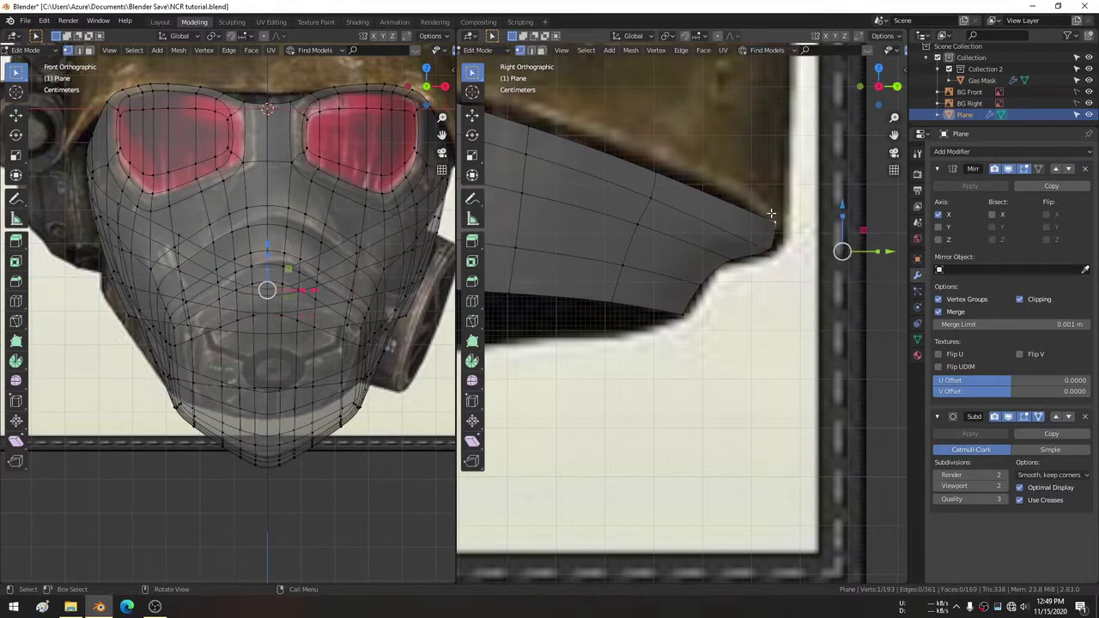
{"action": "scroll", "coordinate": [709, 275], "scroll_direction": "down", "scroll_amount": 1}
{"action": "scroll", "coordinate": [708, 275], "scroll_direction": "down", "scroll_amount": 1}
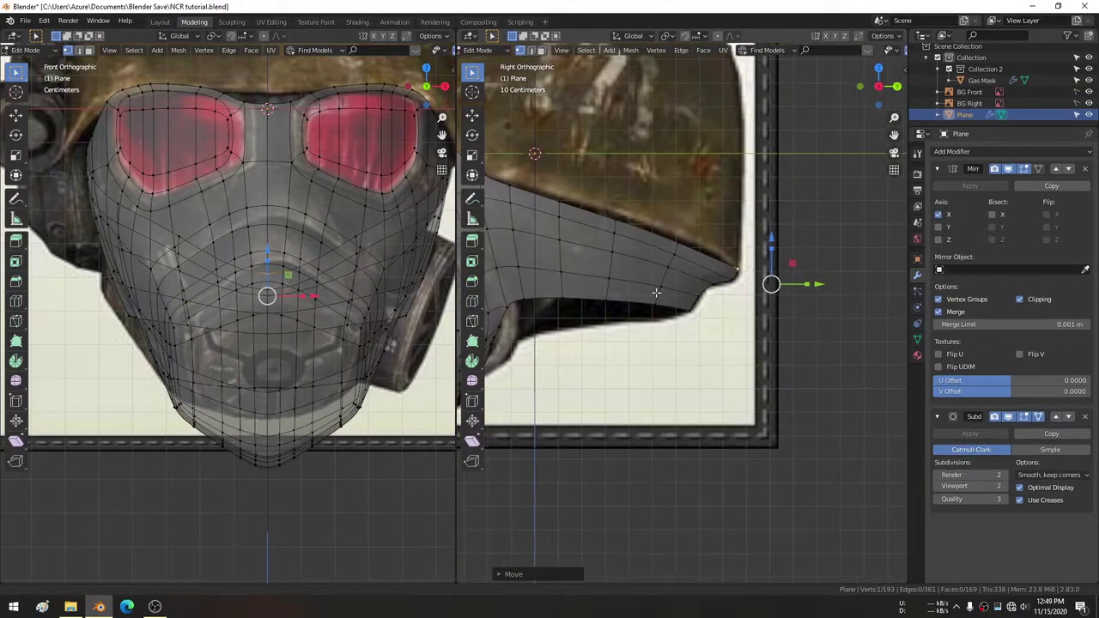
{"action": "scroll", "coordinate": [709, 279], "scroll_direction": "down", "scroll_amount": 1}
{"action": "scroll", "coordinate": [710, 286], "scroll_direction": "down", "scroll_amount": 1}
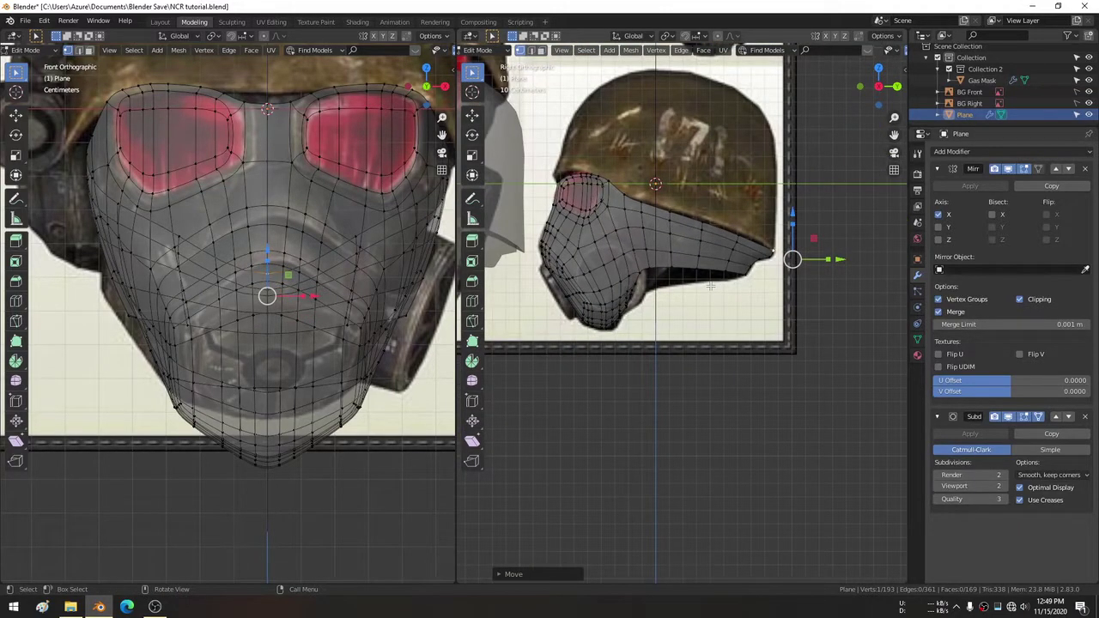
{"action": "scroll", "coordinate": [709, 286], "scroll_direction": "down", "scroll_amount": 1}
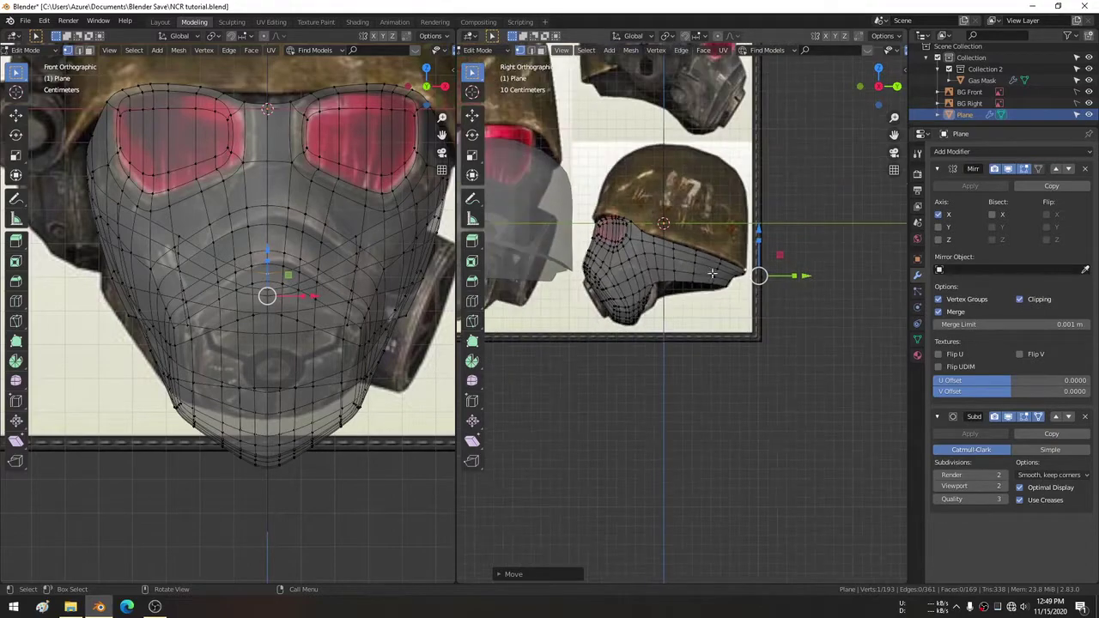
{"action": "mouse_move", "coordinate": [710, 286]}
{"action": "middle_mouse_down", "text": "shift"}
{"action": "mouse_move", "coordinate": [830, 302]}
{"action": "mouse_move", "coordinate": [759, 284]}
{"action": "middle_mouse_up", "text": "shift"}
{"action": "key", "text": "Tab"}
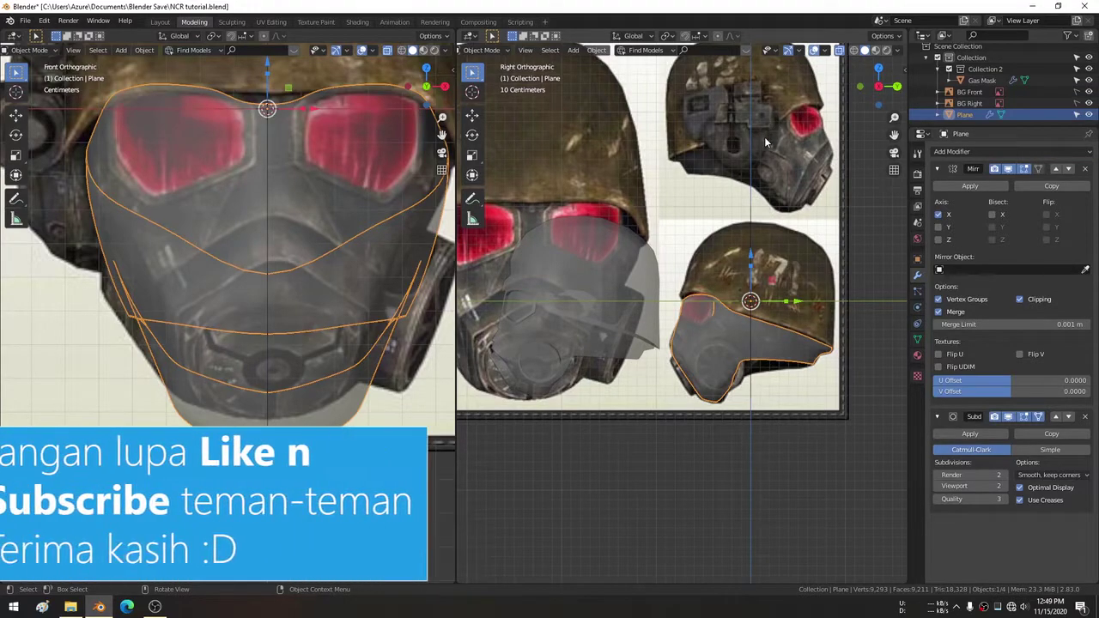
{"action": "scroll", "coordinate": [780, 181], "scroll_direction": "down", "scroll_amount": 2}
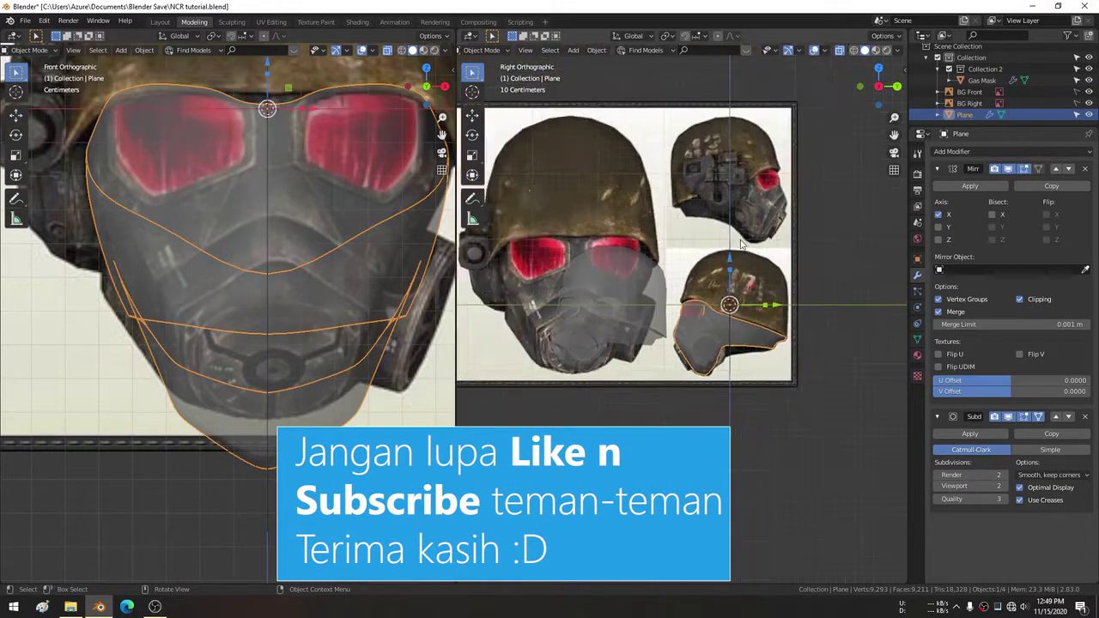
{"action": "scroll", "coordinate": [780, 181], "scroll_direction": "down", "scroll_amount": 1}
{"action": "scroll", "coordinate": [700, 295], "scroll_direction": "up", "scroll_amount": 1}
{"action": "scroll", "coordinate": [700, 295], "scroll_direction": "down", "scroll_amount": 1}
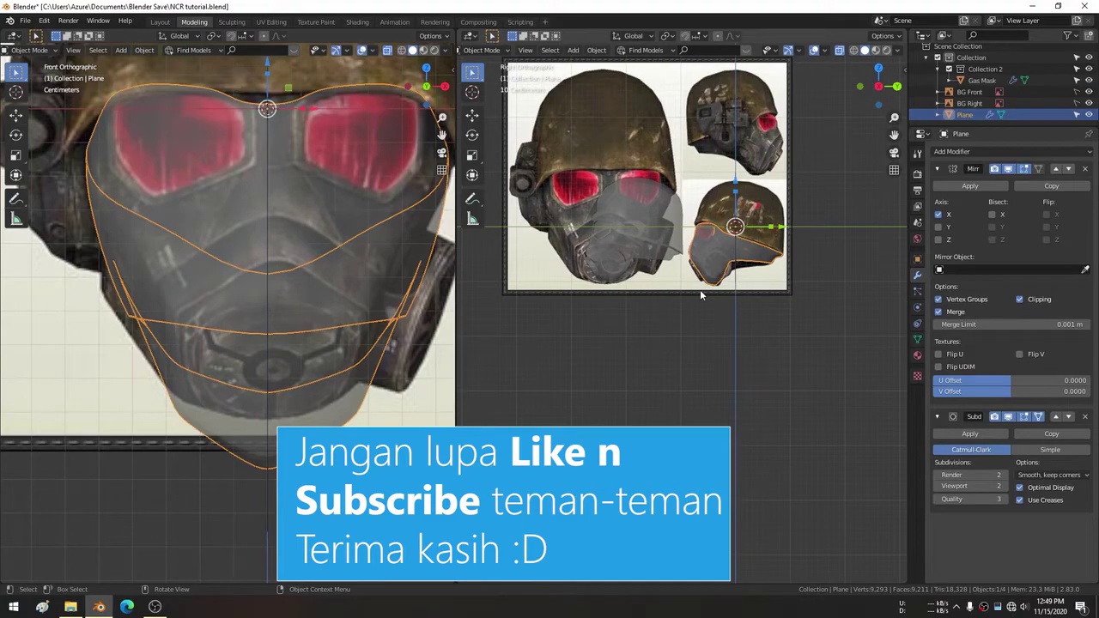